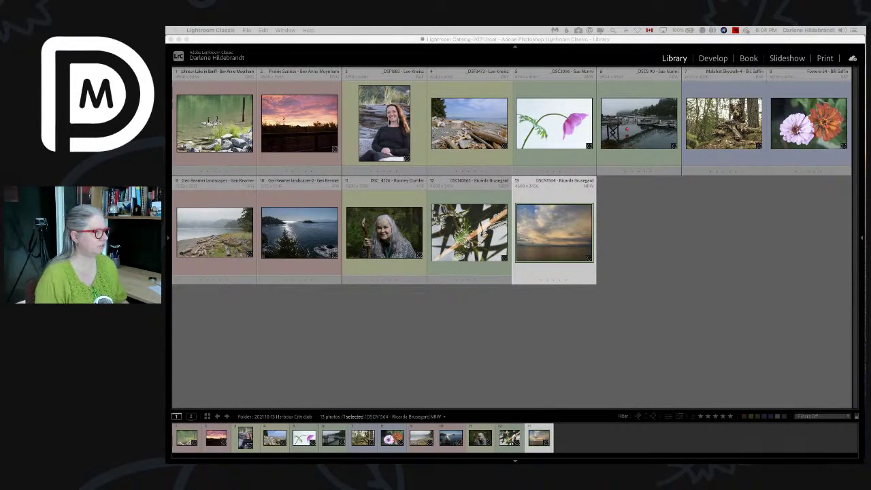
# Step: Launch Cursor Pro and turn on its pointer highlighting
pyautogui.click(423, 343)
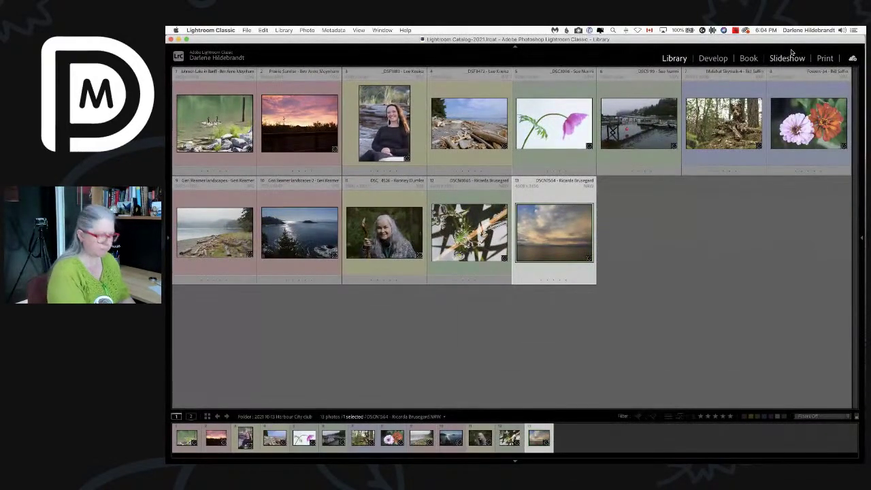
pyautogui.press('super+space')
pyautogui.write('curso')
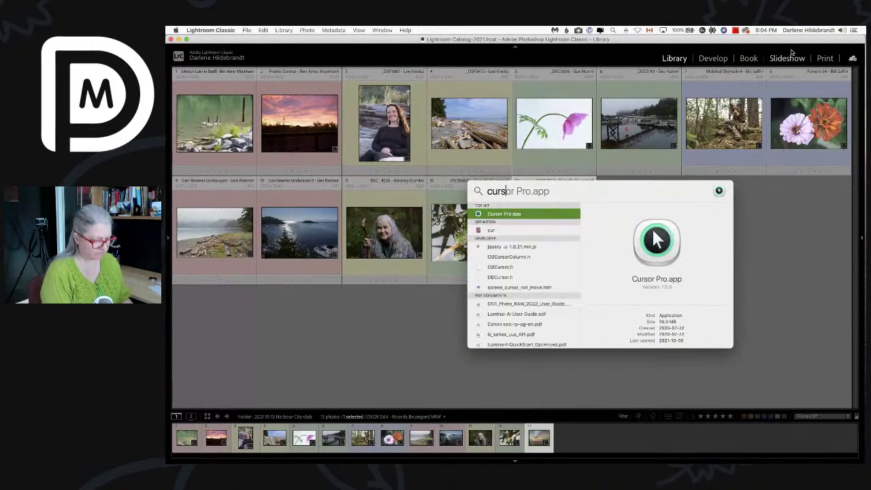
pyautogui.press('Return')
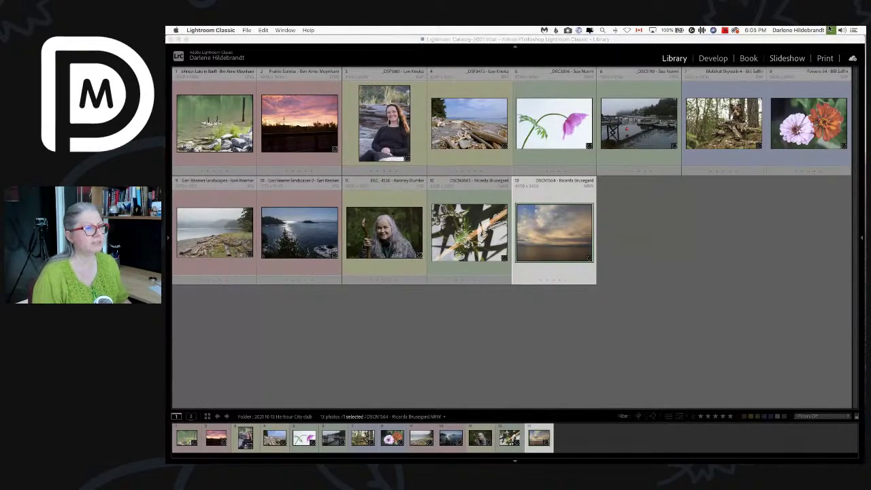
pyautogui.click(829, 30)
pyautogui.click(827, 51)
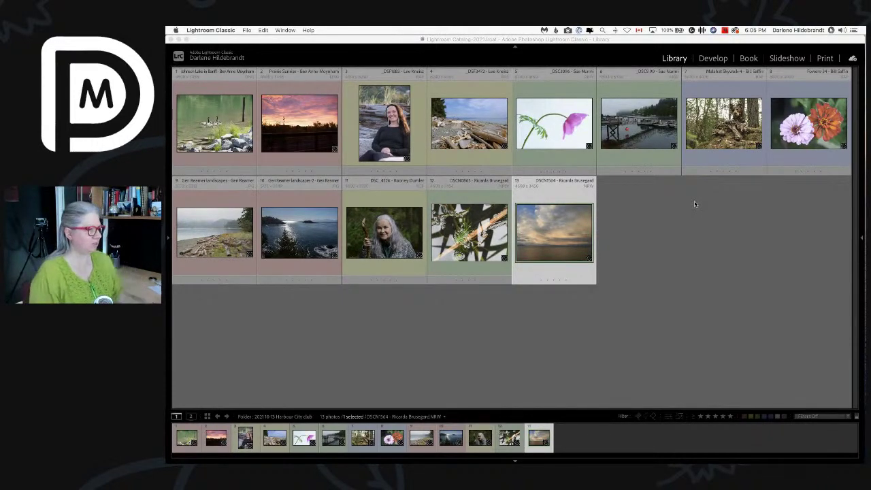
# Step: Open the Johnson Lake in Banff photo in the Develop module with the info overlay showing its exposure settings
pyautogui.doubleClick(220, 130)
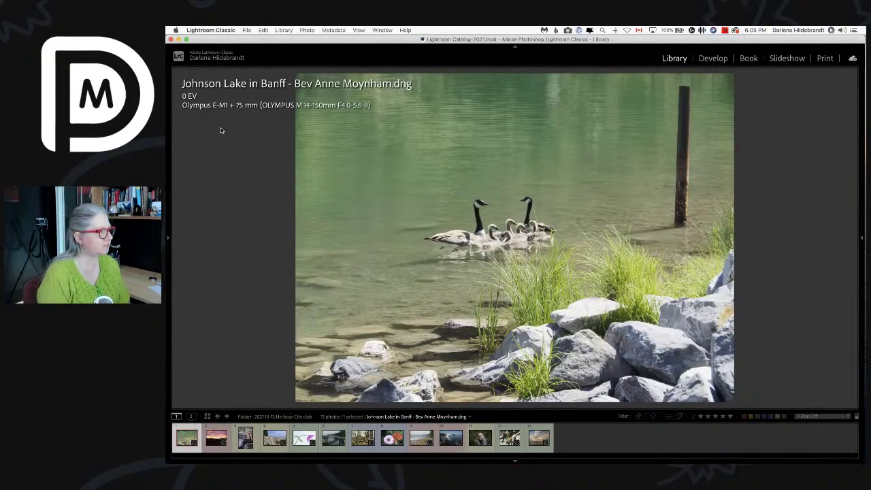
pyautogui.press('Right')
pyautogui.press('Left')
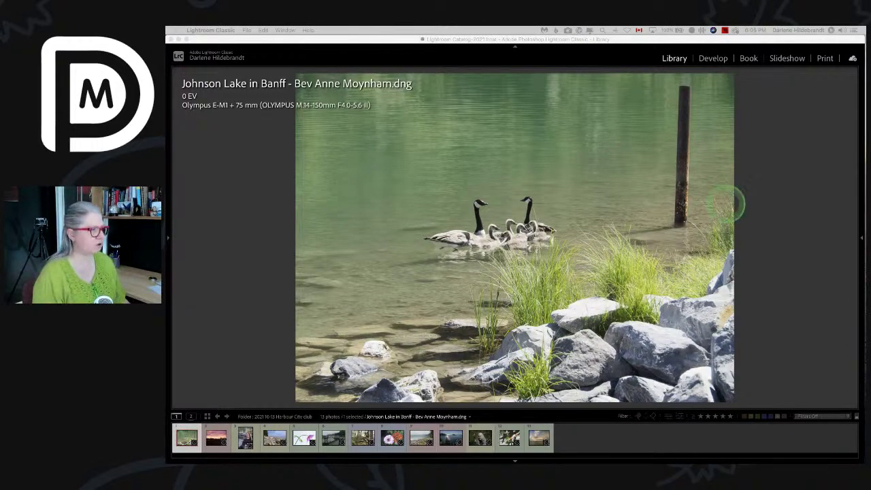
pyautogui.click(770, 191)
pyautogui.press('Right')
pyautogui.press('Left')
pyautogui.press('d')
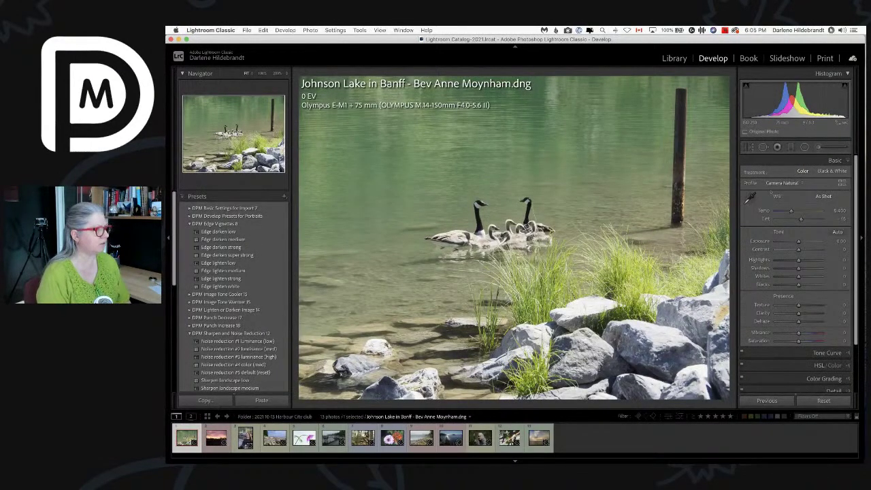
pyautogui.press('i')
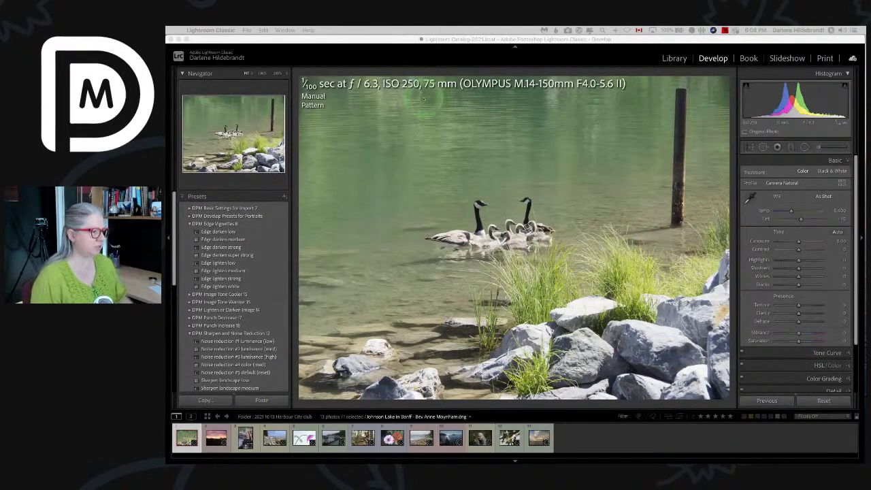
# Step: Examine the sharpness of the geese, grass and rocks at close magnification and return to the full view
pyautogui.click(483, 234)
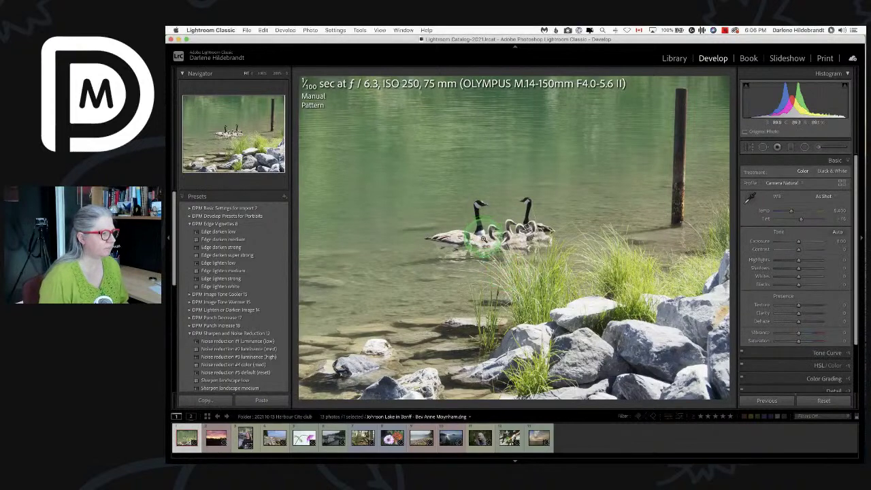
pyautogui.click(502, 244)
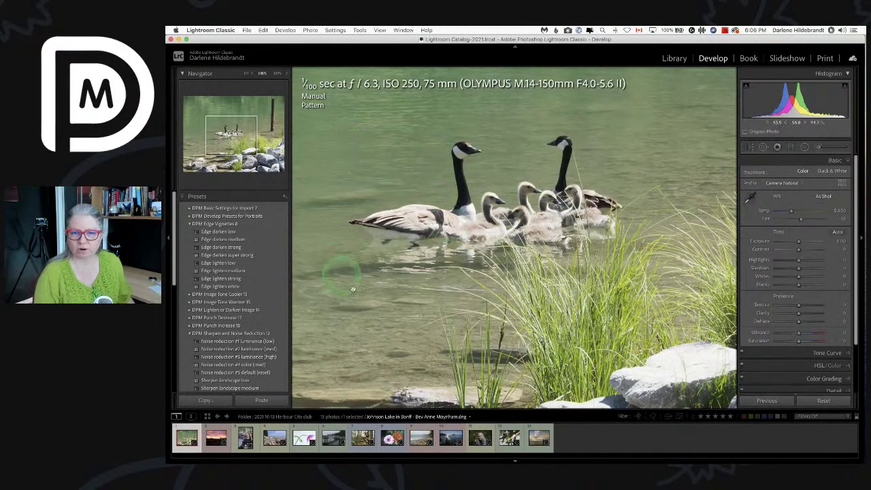
pyautogui.moveTo(461, 260); pyautogui.dragTo(407, 193)
pyautogui.click(276, 74)
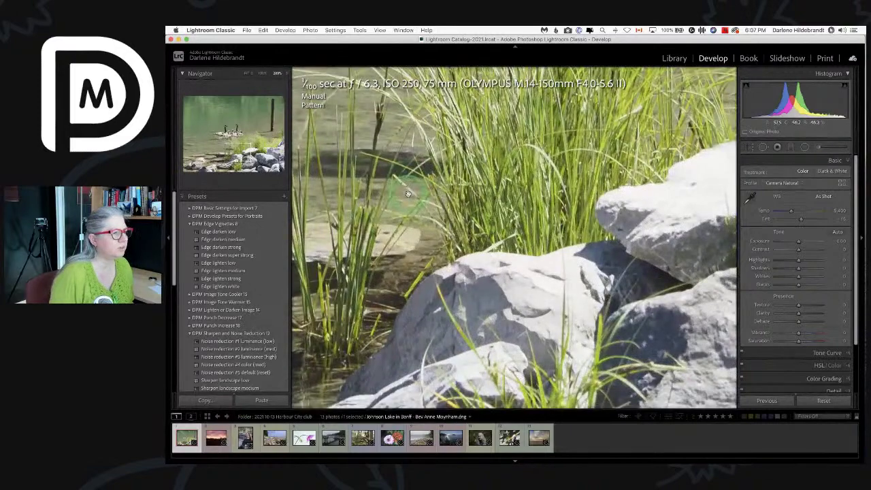
pyautogui.scroll(10, 489, 206)
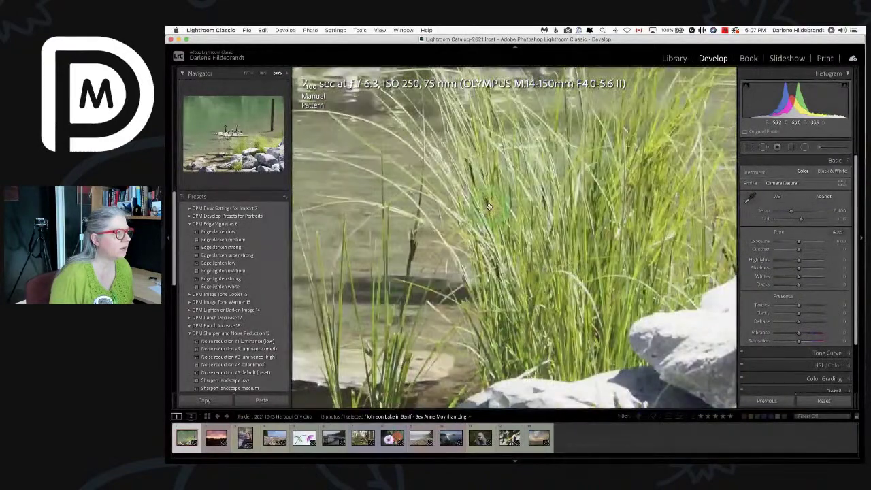
pyautogui.scroll(-8, 489, 206)
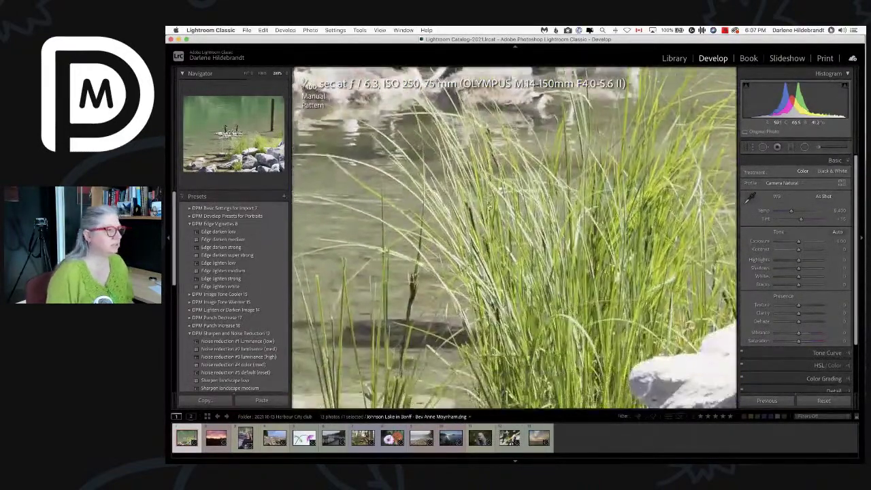
pyautogui.click(531, 268)
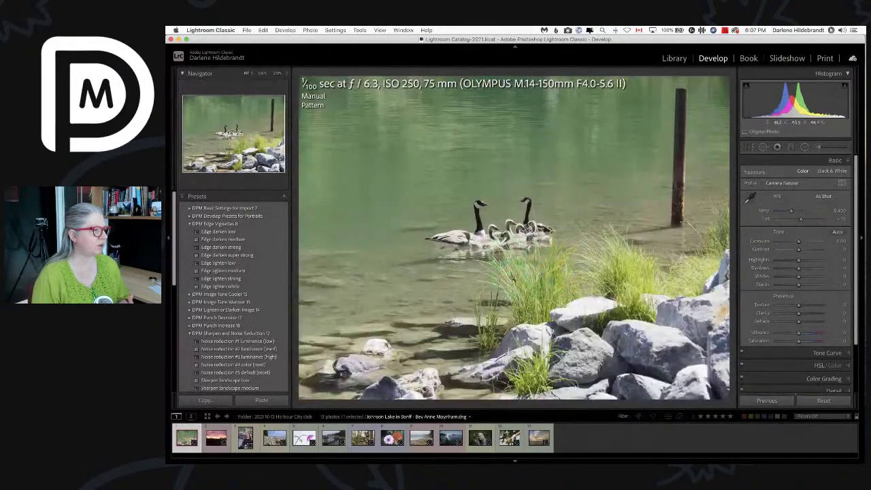
pyautogui.click(515, 269)
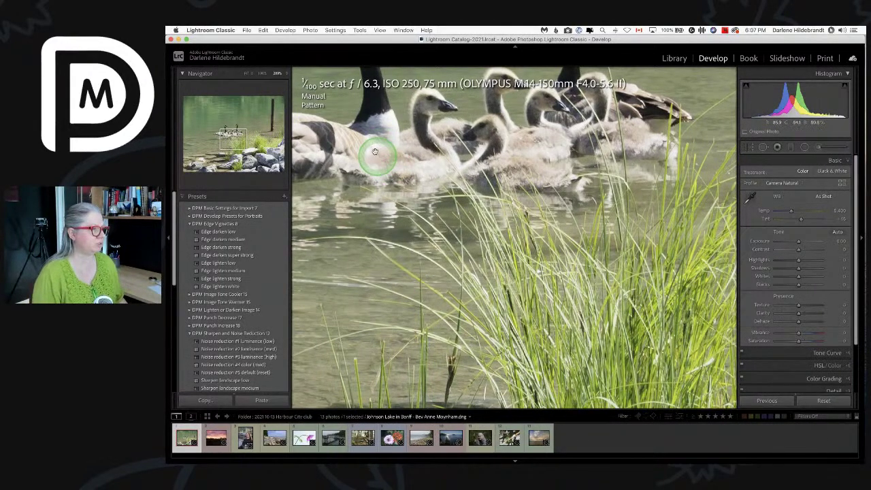
pyautogui.click(372, 143)
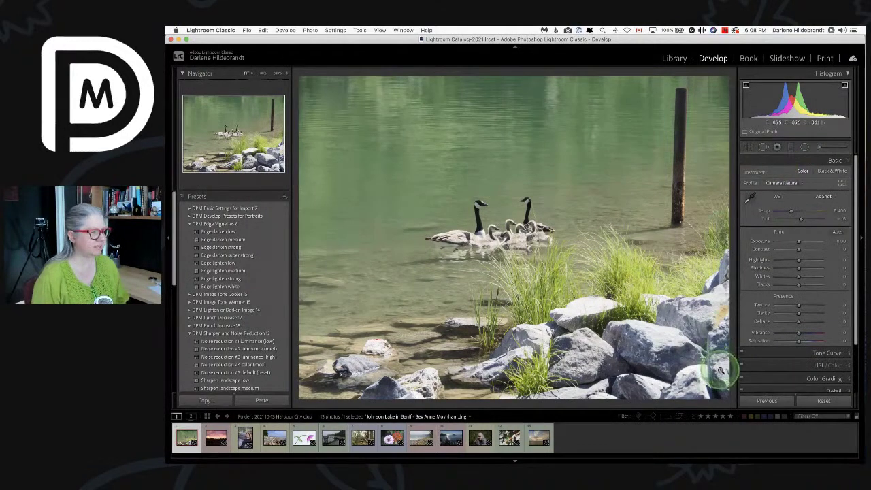
# Step: Show the clipping warnings on the lake photo and test highlight clipping by raising Exposure to about +4.3, then lowering it to near zero
pyautogui.click(706, 433)
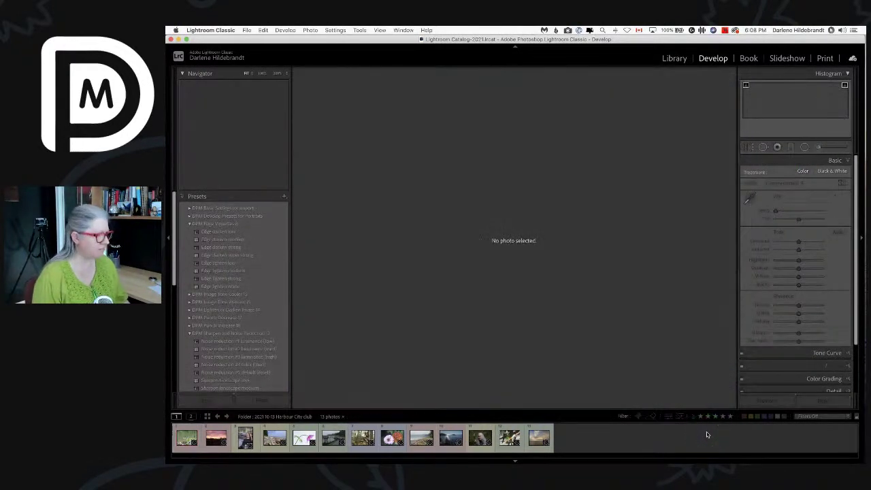
pyautogui.click(185, 438)
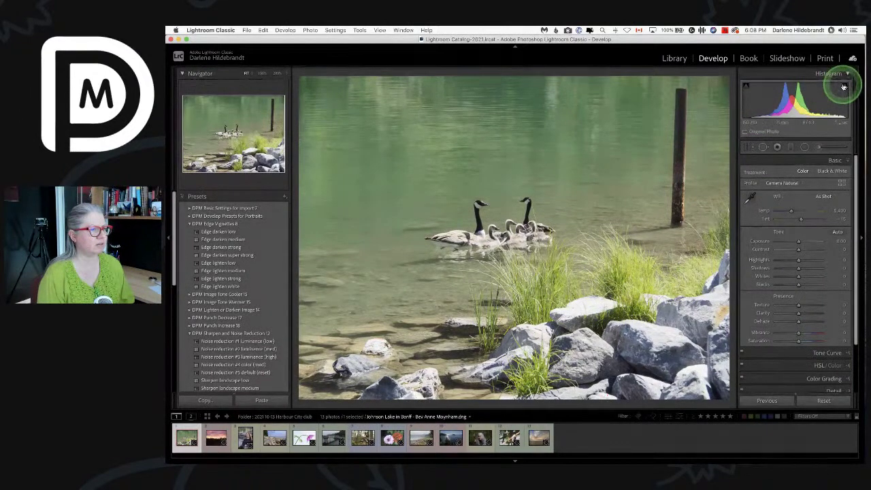
pyautogui.moveTo(793, 242); pyautogui.dragTo(817, 236)
pyautogui.press('j')
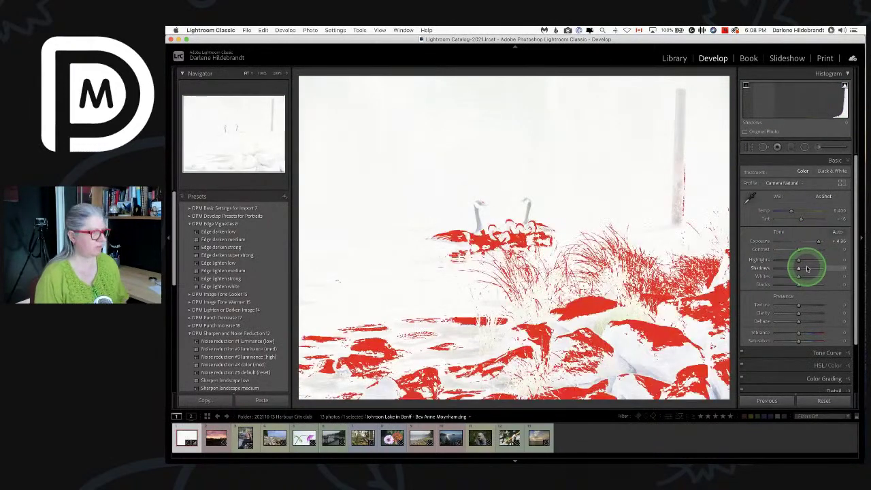
pyautogui.click(812, 242)
pyautogui.moveTo(811, 242); pyautogui.dragTo(799, 241)
# Step: Test highlight and shadow clipping by raising Whites to about +64 and lowering Blacks to -100
pyautogui.moveTo(802, 276); pyautogui.dragTo(813, 276)
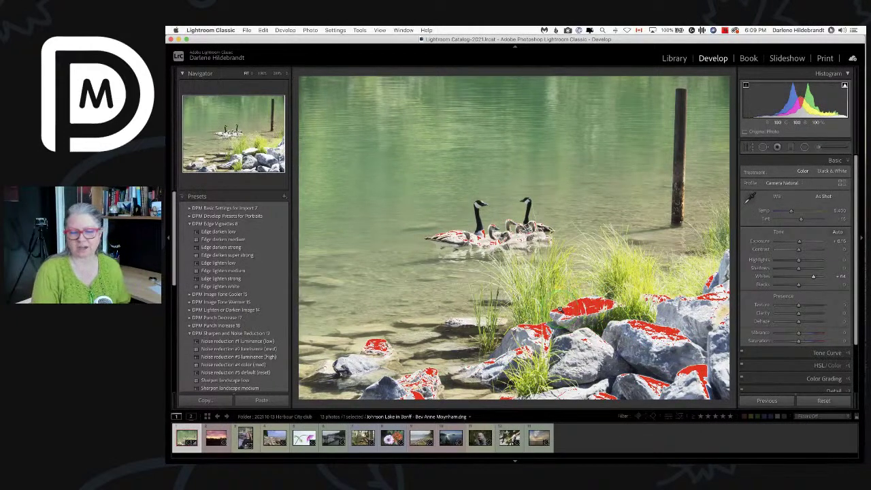
pyautogui.click(778, 304)
pyautogui.click(799, 284)
pyautogui.moveTo(773, 284); pyautogui.dragTo(769, 281)
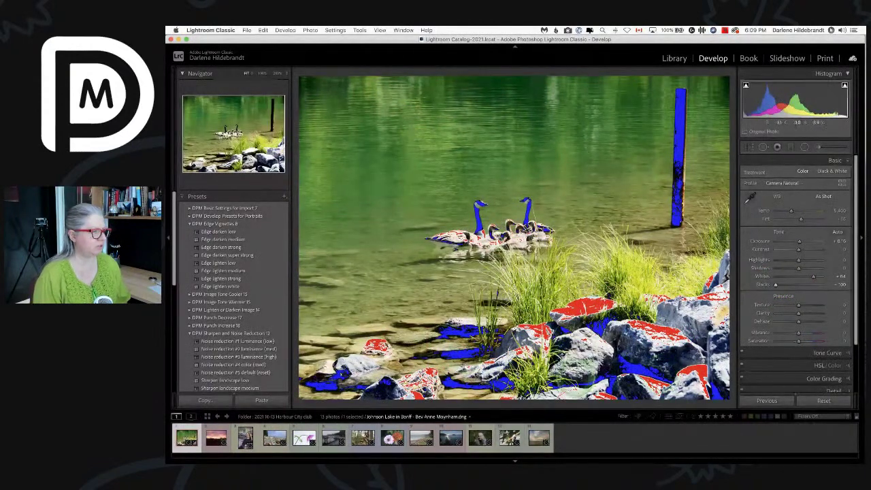
# Step: Reset the Blacks, Whites and Exposure adjustments to their defaults
pyautogui.doubleClick(762, 284)
pyautogui.doubleClick(762, 276)
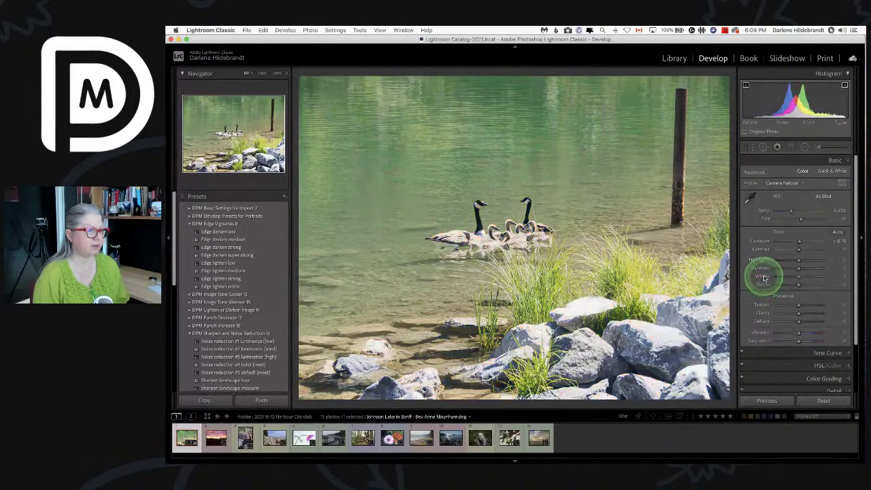
pyautogui.doubleClick(758, 242)
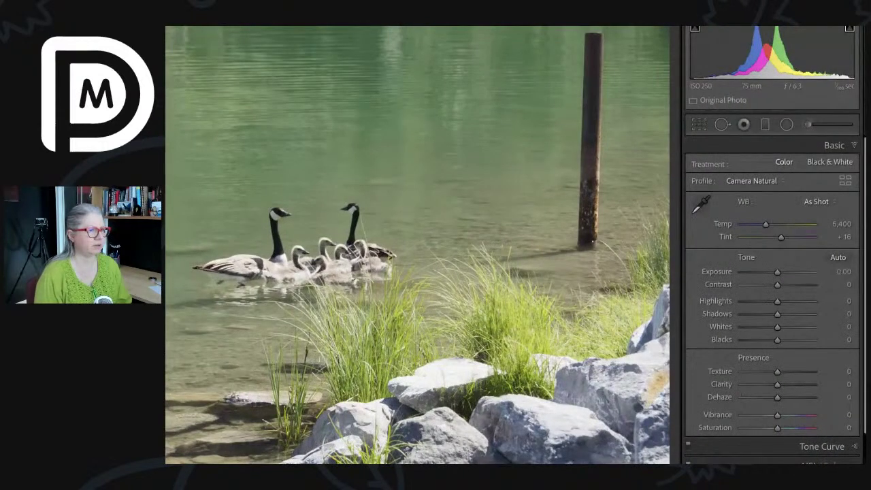
# Step: Browse the Camera Matching profiles and apply Camera Muted to the lake photo
pyautogui.click(751, 180)
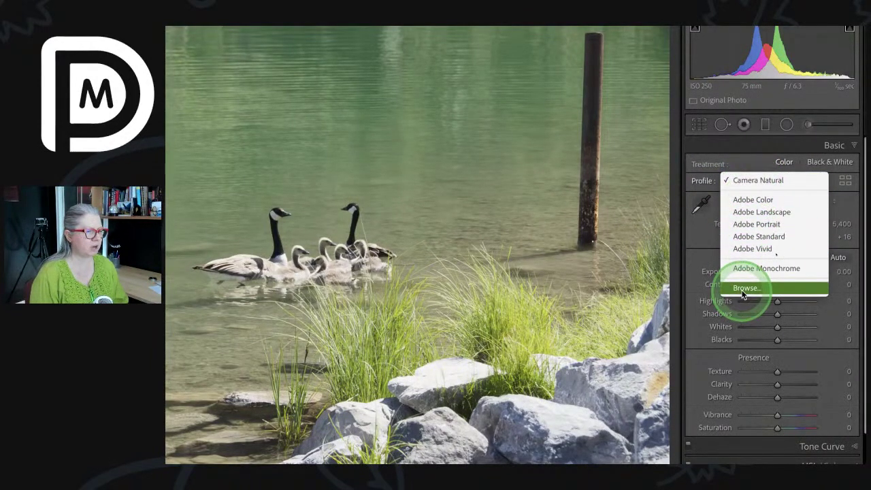
pyautogui.click(844, 185)
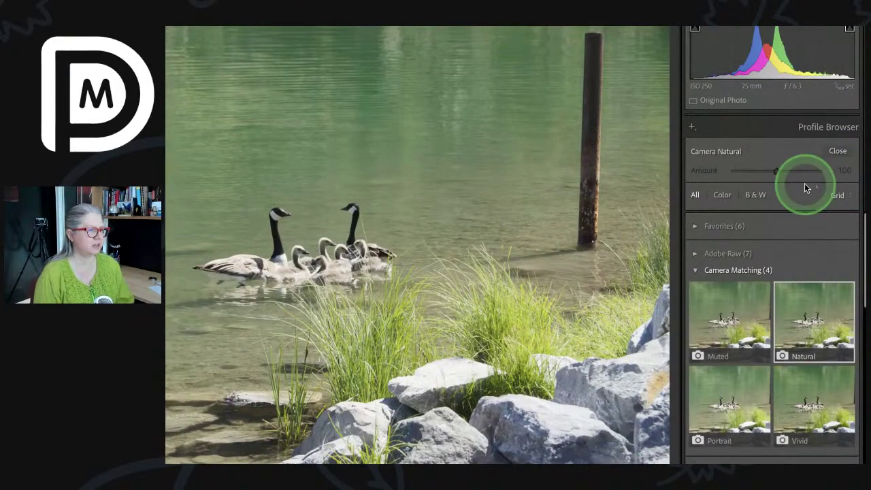
pyautogui.scroll(-3, 809, 232)
pyautogui.scroll(2, 809, 236)
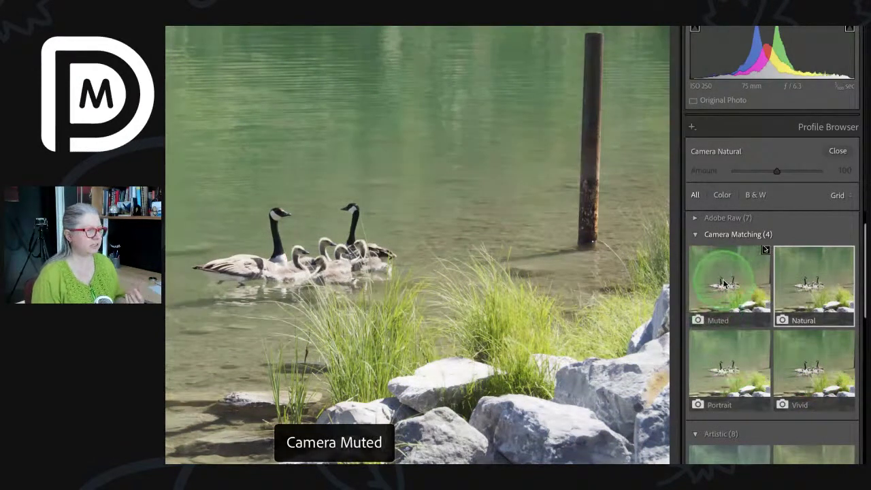
pyautogui.click(723, 280)
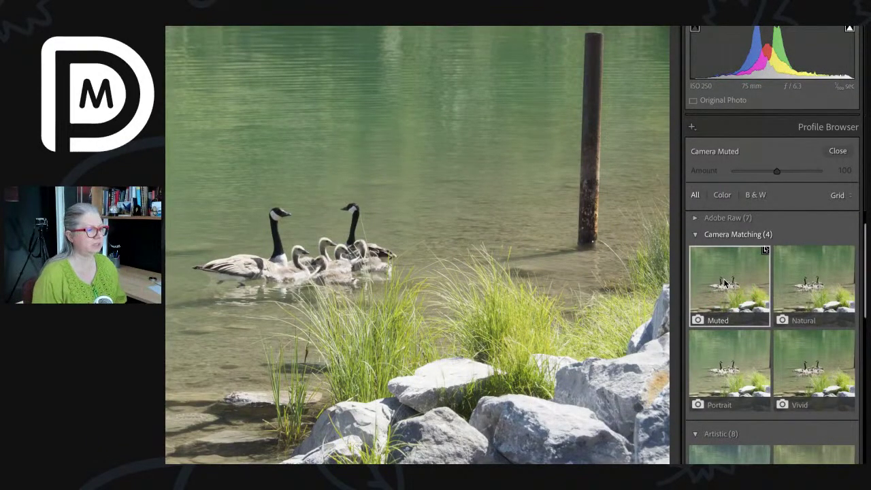
pyautogui.click(833, 153)
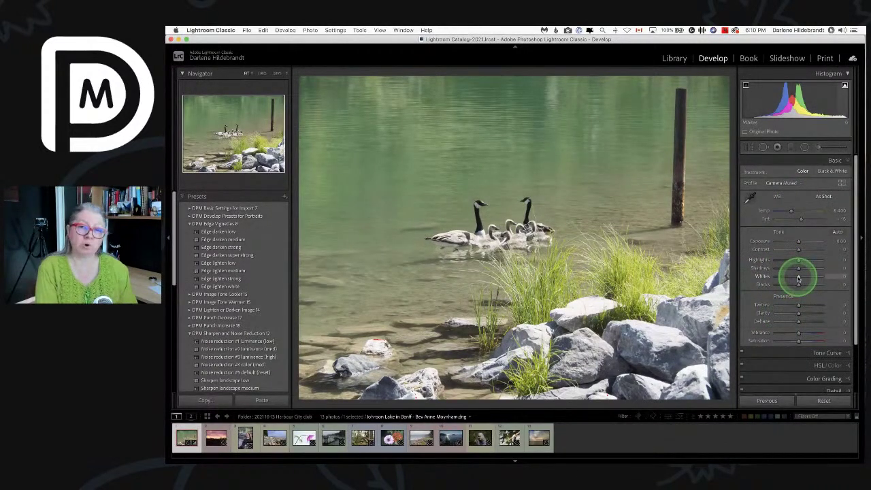
# Step: Check the photo for clipped highlights with the clipping preview of the Whites adjustment
pyautogui.click(799, 278)
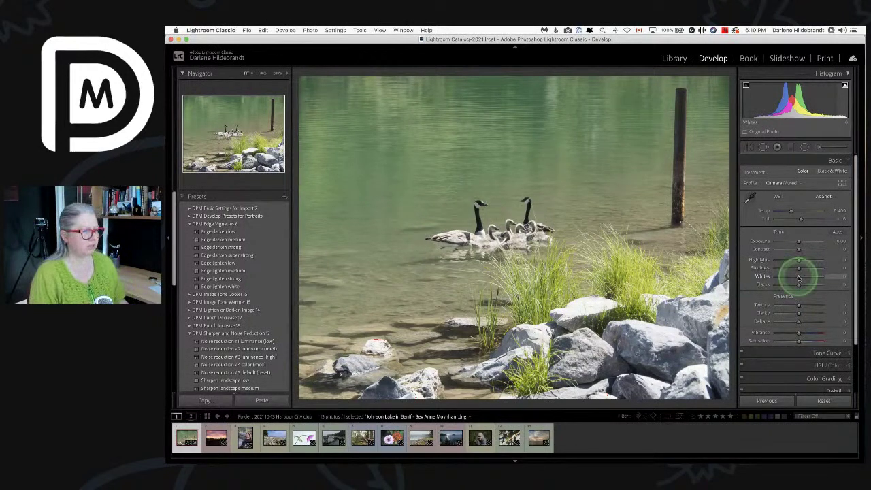
pyautogui.moveTo(798, 278)
pyautogui.mouseDown()
pyautogui.moveTo(762, 277)
pyautogui.moveTo(798, 279)
pyautogui.mouseUp()
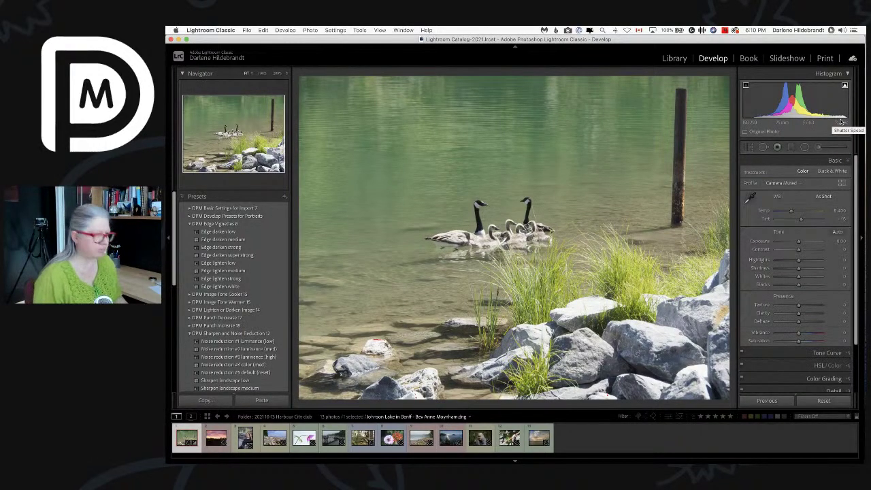
pyautogui.press('alt')
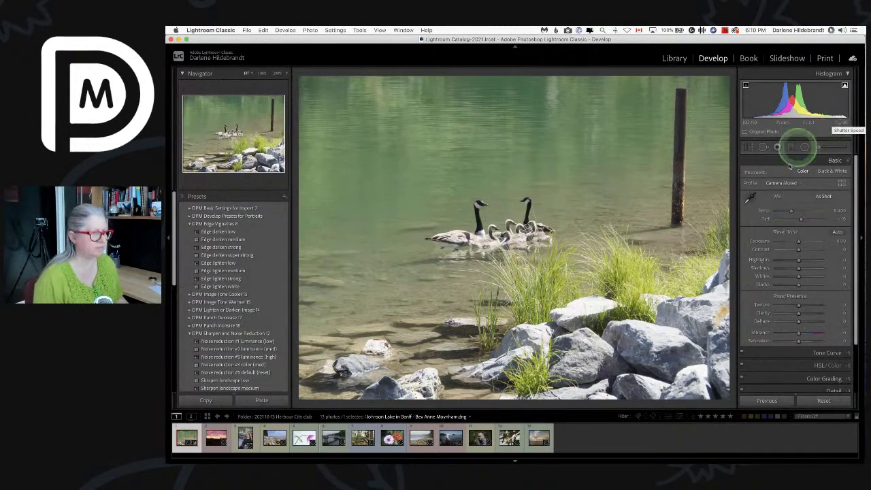
pyautogui.moveTo(798, 278); pyautogui.dragTo(800, 277)
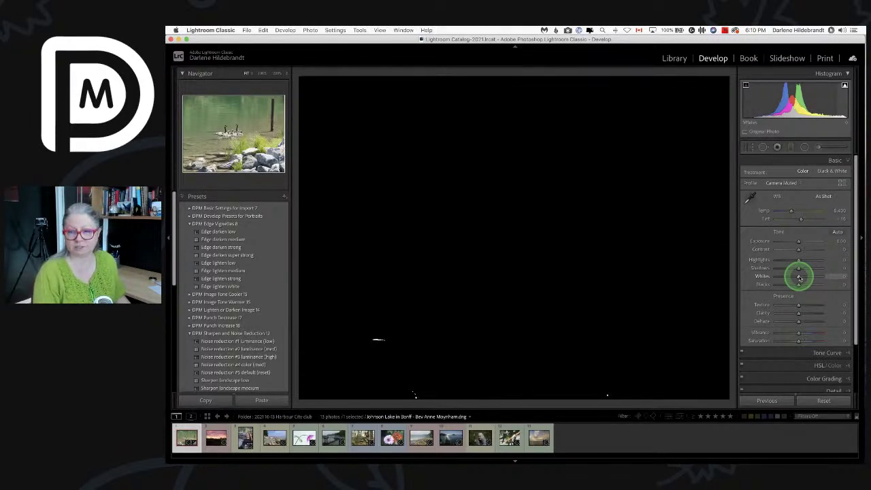
pyautogui.moveTo(799, 277); pyautogui.dragTo(806, 278)
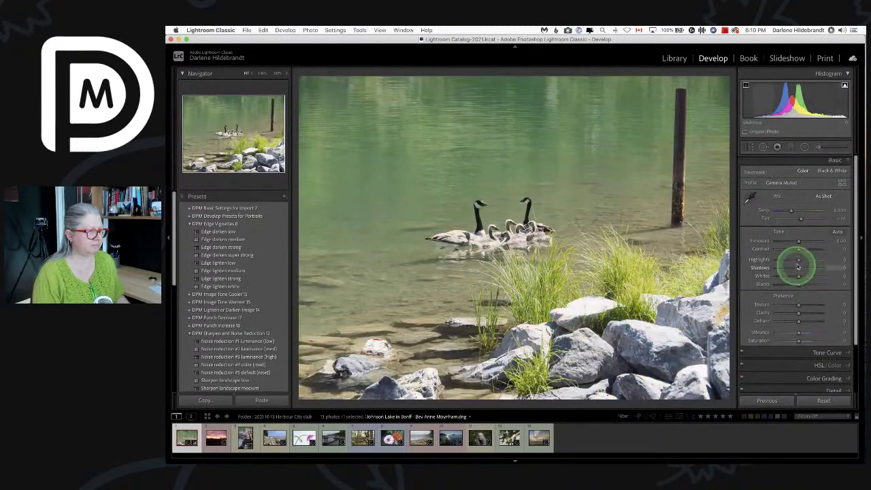
# Step: Lower Highlights to -87, then set Blacks to about -51 using the shadow clipping preview
pyautogui.moveTo(798, 262); pyautogui.dragTo(777, 261)
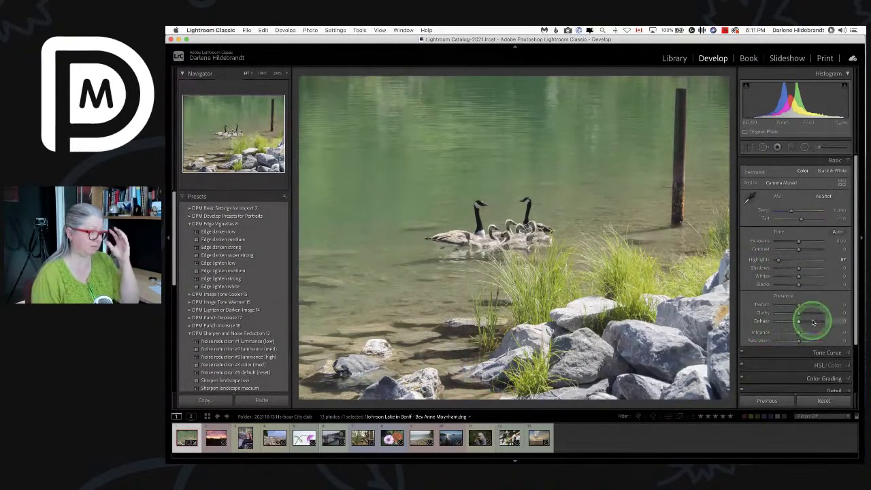
pyautogui.press('alt')
pyautogui.moveTo(799, 285); pyautogui.dragTo(785, 287)
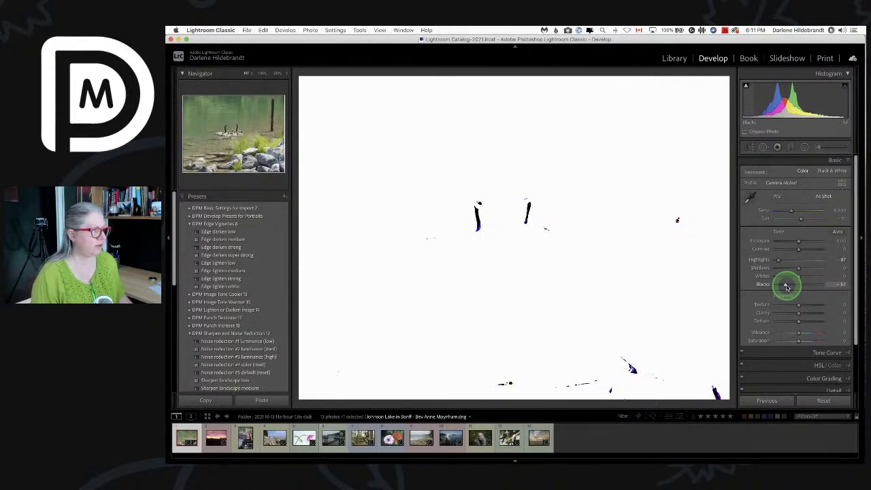
# Step: Set Blacks to -57 using the shadow clipping preview, and view the photo with all panels hidden
pyautogui.moveTo(785, 286); pyautogui.dragTo(785, 286)
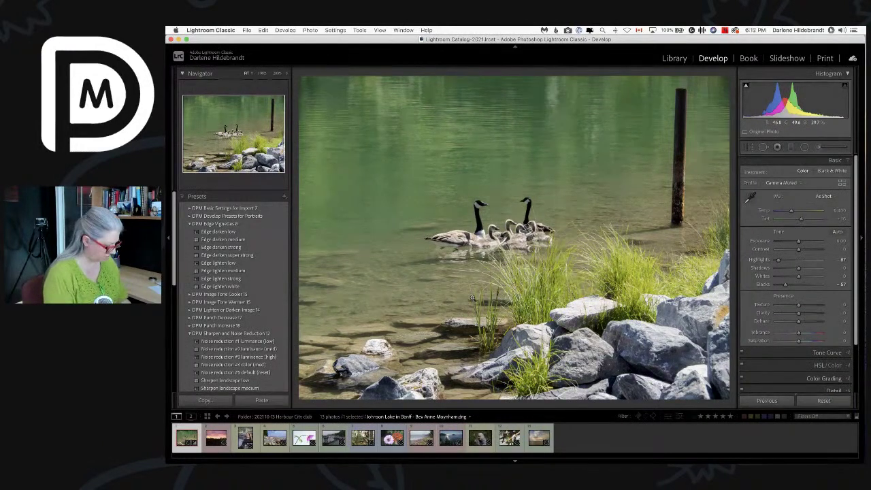
pyautogui.hotkey('shift', 'Tab')
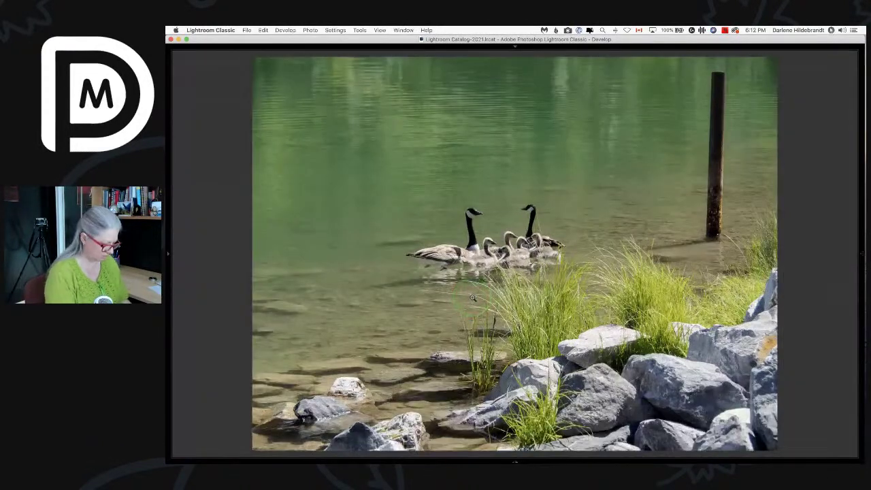
pyautogui.click(472, 297)
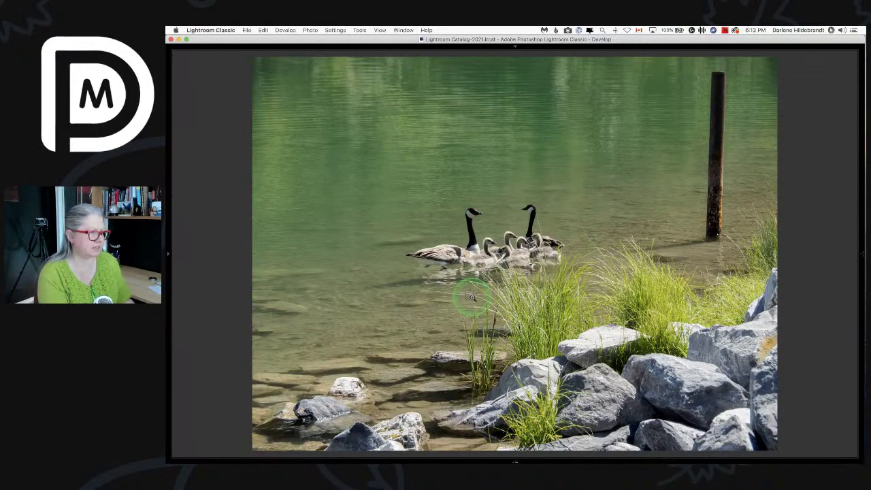
# Step: Rotate the geese photo upside down to judge its composition, and turn it back upright
pyautogui.press('super+bracketright')
pyautogui.press('super+bracketright')
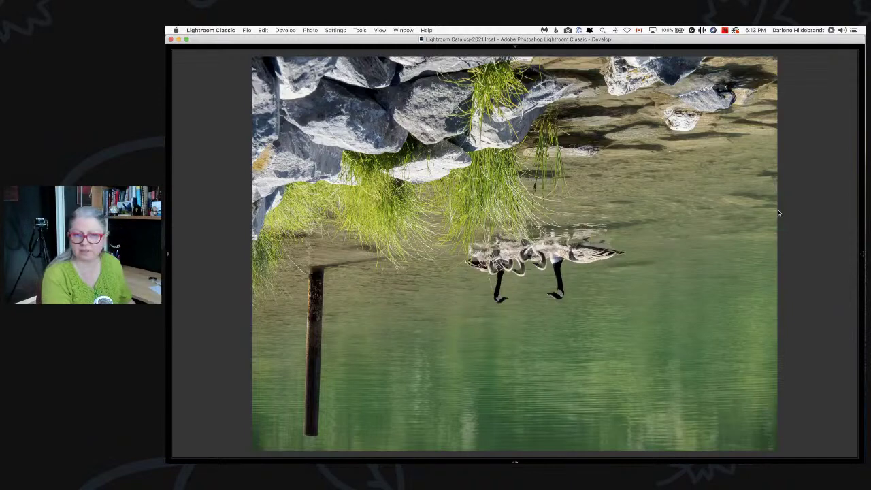
pyautogui.press('super+bracketright')
pyautogui.press('super+bracketright')
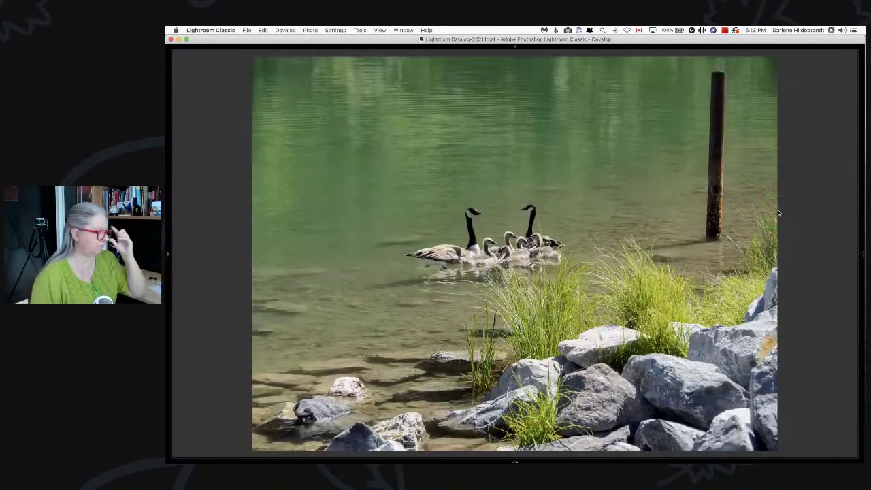
# Step: Restore the hidden panels and compare the photo before and after the adjustments
pyautogui.press('Tab')
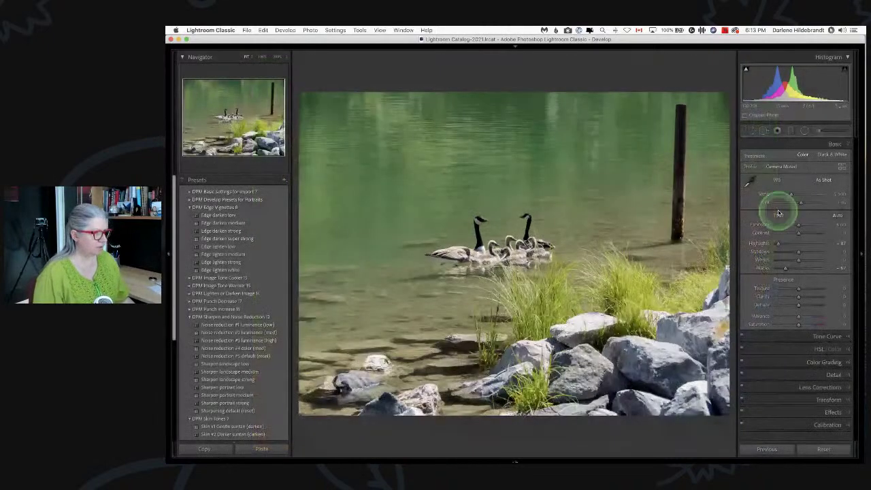
pyautogui.press('Tab')
pyautogui.hotkey('shift', 'Tab')
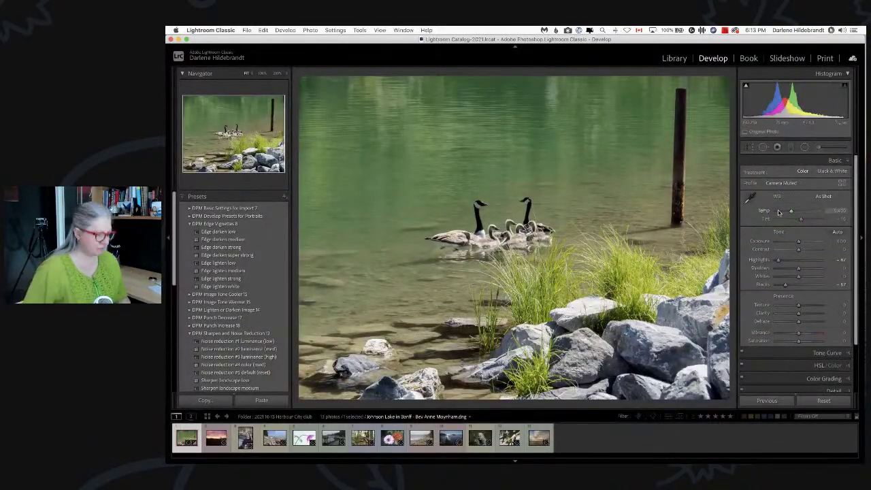
pyautogui.press('\\')
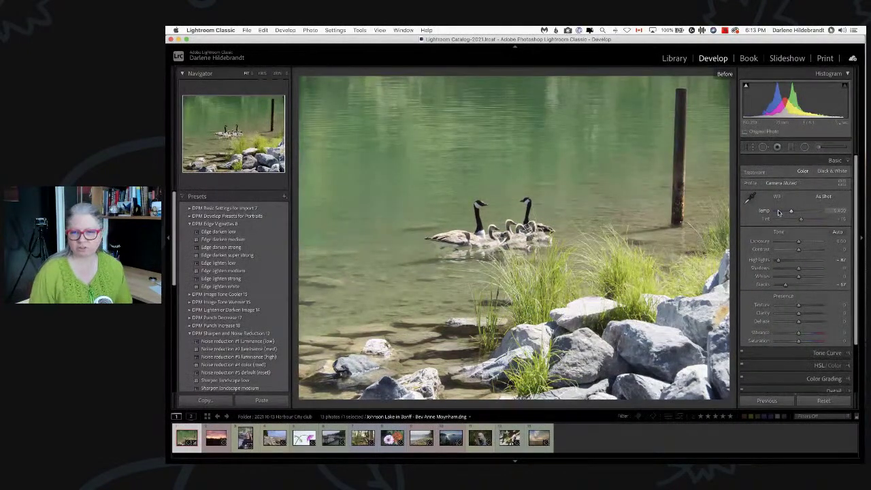
pyautogui.press('\\')
pyautogui.press('\\')
pyautogui.press('\\')
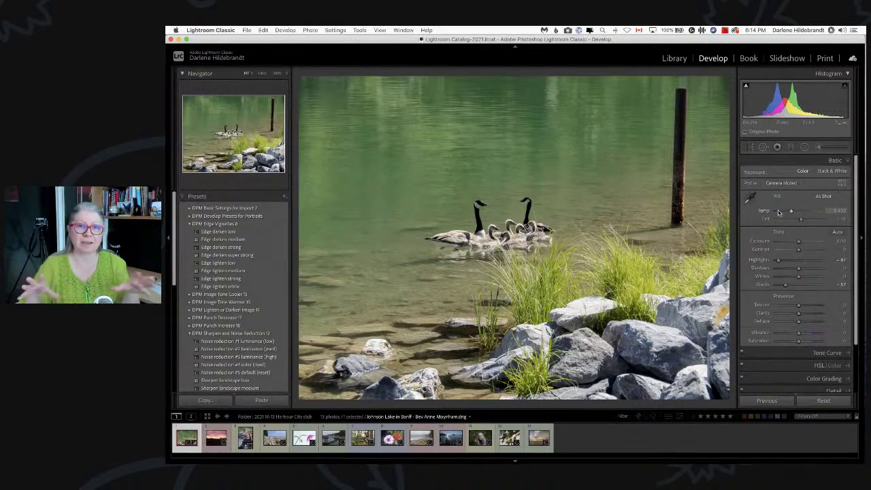
# Step: Straighten the photo in Crop & Straighten by an angle of about 1.88 degrees so the post stands vertical
pyautogui.press('r')
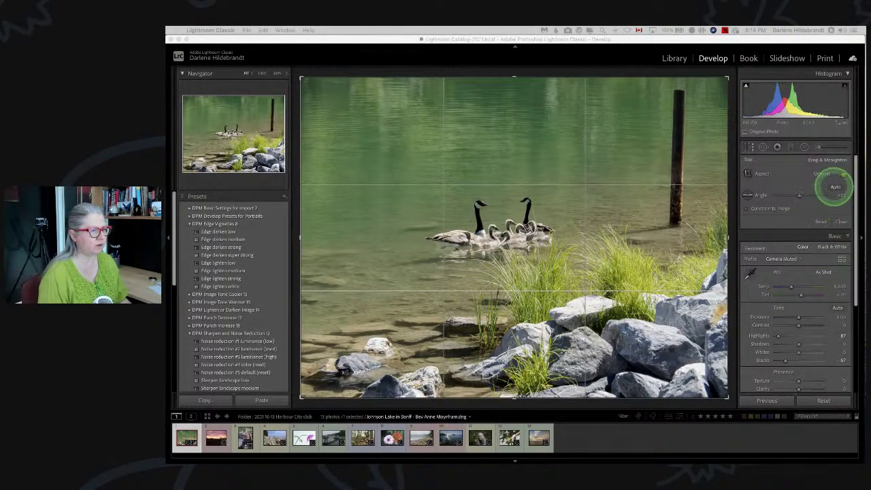
pyautogui.click(835, 187)
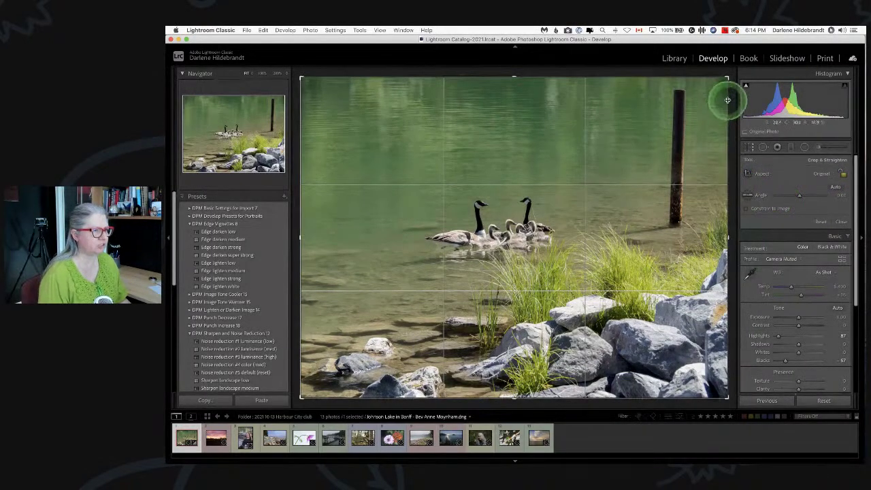
pyautogui.moveTo(730, 99); pyautogui.dragTo(728, 96)
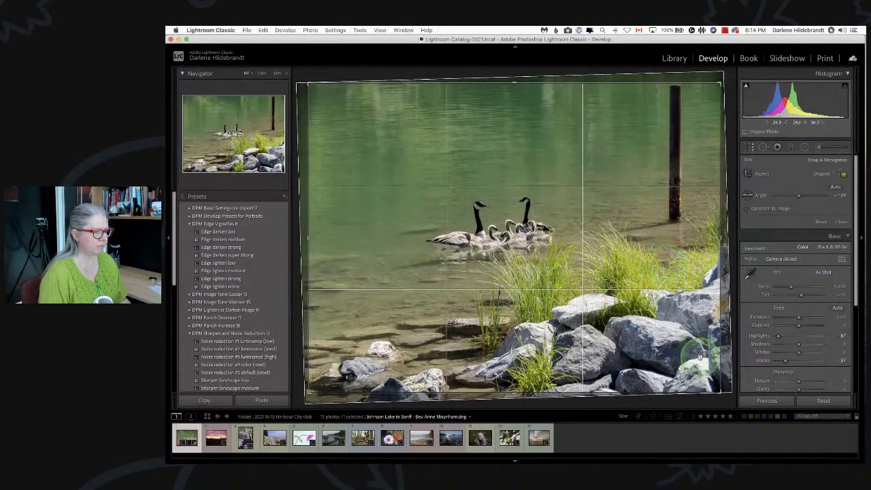
pyautogui.click(786, 256)
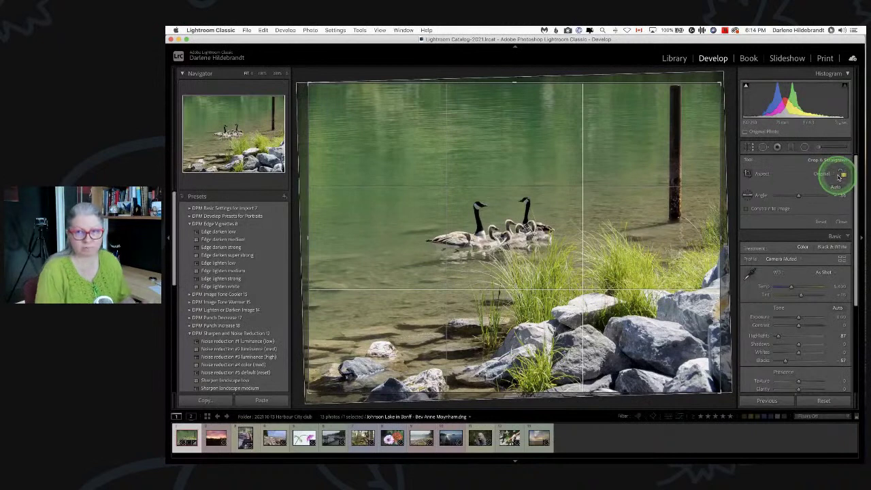
# Step: Release the crop's aspect ratio lock and crop freely around the geese and grass, leaving out the post and most of the rocks
pyautogui.click(842, 174)
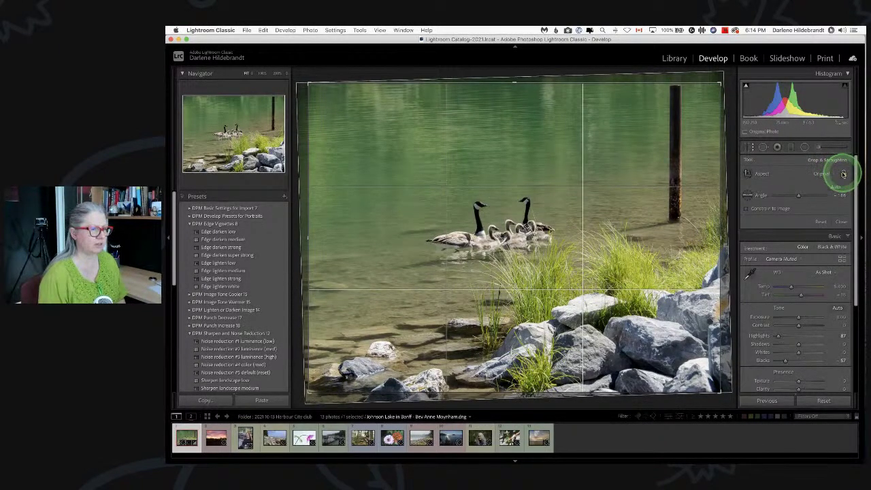
pyautogui.moveTo(719, 385); pyautogui.dragTo(588, 294)
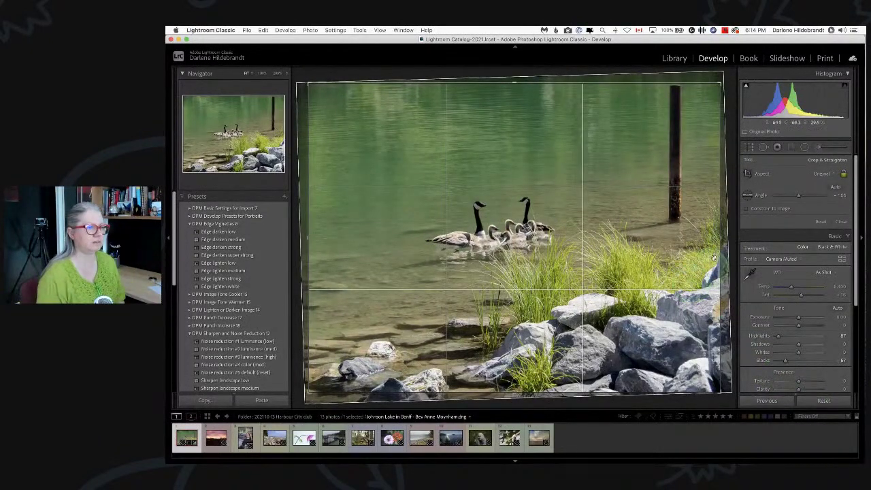
pyautogui.click(843, 173)
pyautogui.click(716, 386)
pyautogui.moveTo(707, 391)
pyautogui.mouseDown()
pyautogui.moveTo(700, 297)
pyautogui.moveTo(707, 380)
pyautogui.mouseUp()
pyautogui.moveTo(720, 297); pyautogui.dragTo(782, 303)
pyautogui.click(724, 282)
pyautogui.moveTo(720, 277); pyautogui.dragTo(689, 279)
pyautogui.click(511, 349)
pyautogui.moveTo(511, 348)
pyautogui.mouseDown()
pyautogui.moveTo(501, 378)
pyautogui.moveTo(501, 355)
pyautogui.mouseUp()
pyautogui.click(497, 214)
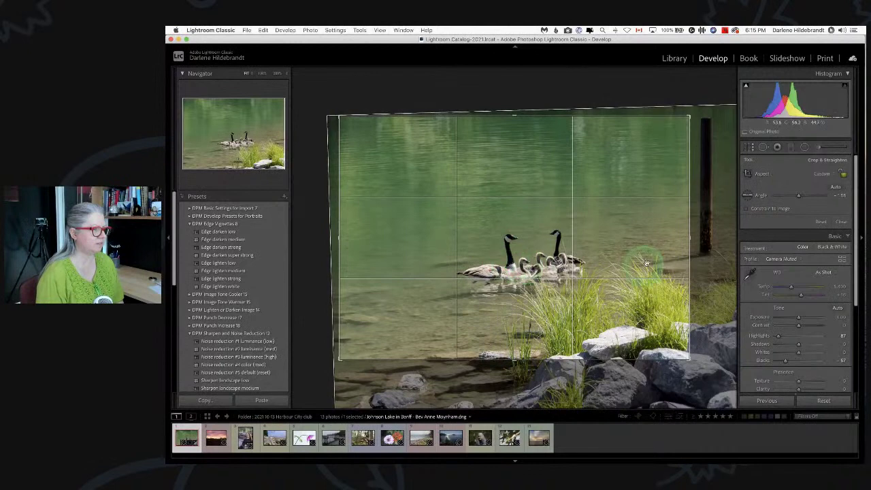
# Step: Tighten the sides and upper edge of the crop, placing the geese right of centre, and apply it
pyautogui.moveTo(687, 243)
pyautogui.mouseDown()
pyautogui.moveTo(671, 239)
pyautogui.moveTo(691, 240)
pyautogui.mouseUp()
pyautogui.click(419, 252)
pyautogui.moveTo(409, 246); pyautogui.dragTo(341, 243)
pyautogui.moveTo(679, 242); pyautogui.dragTo(655, 238)
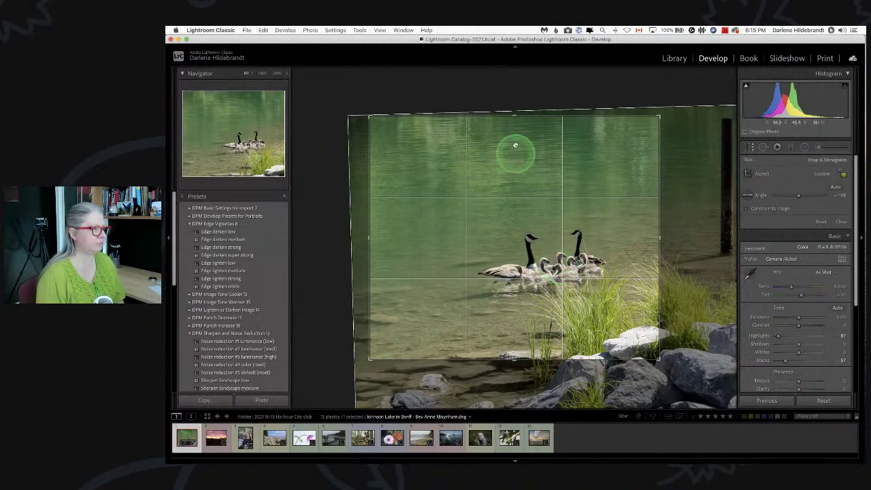
pyautogui.moveTo(514, 116); pyautogui.dragTo(512, 136)
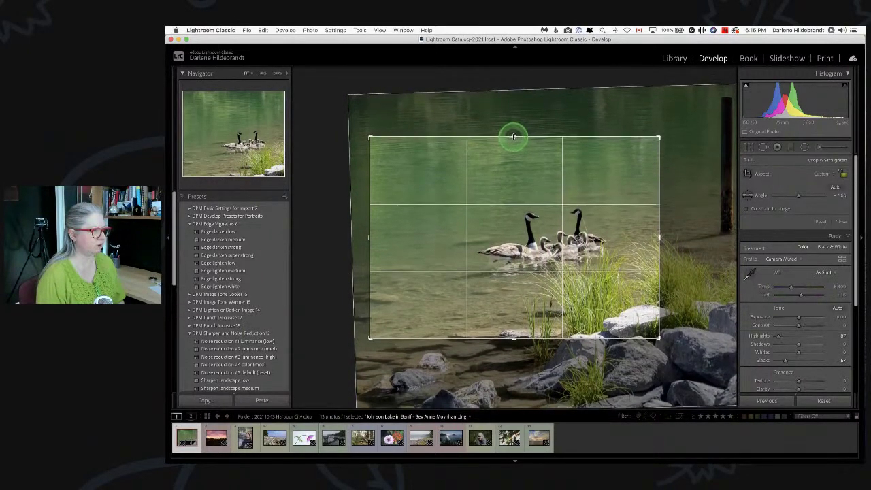
pyautogui.moveTo(531, 214); pyautogui.dragTo(533, 214)
pyautogui.press('Return')
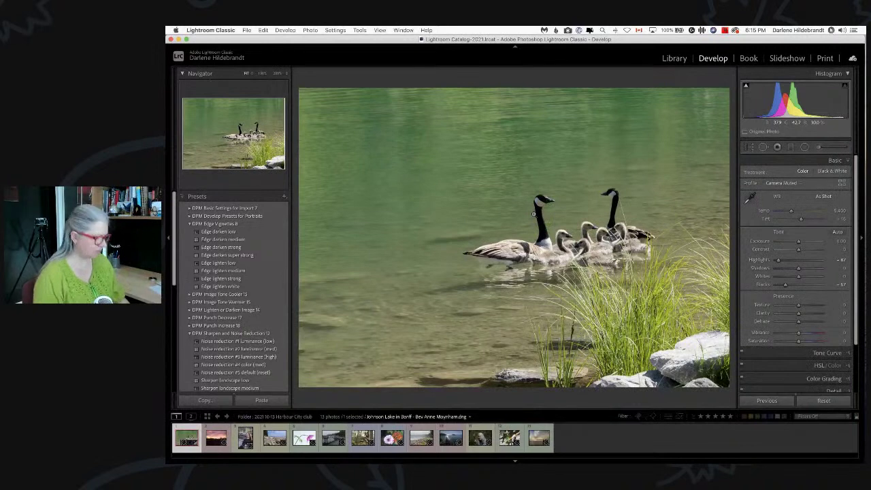
# Step: Reopen the crop, reposition and slightly widen it so the geese sit left of centre with the post included, and apply it
pyautogui.press('r')
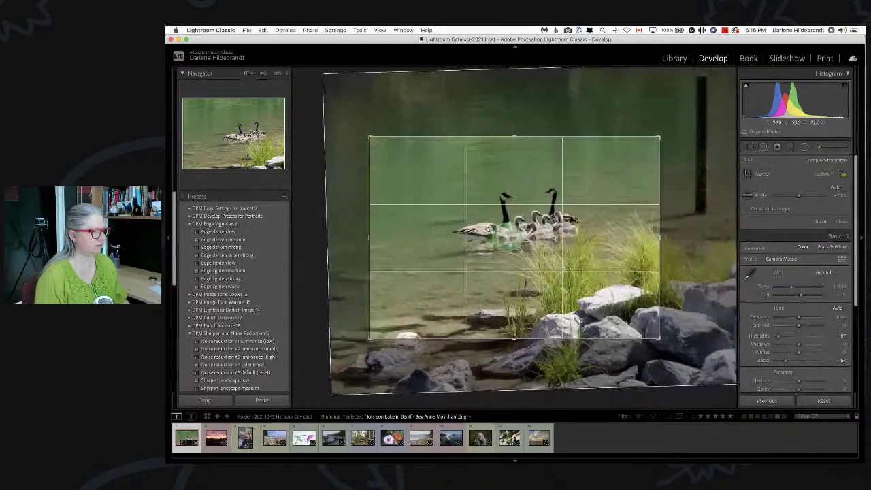
pyautogui.moveTo(454, 235); pyautogui.dragTo(447, 236)
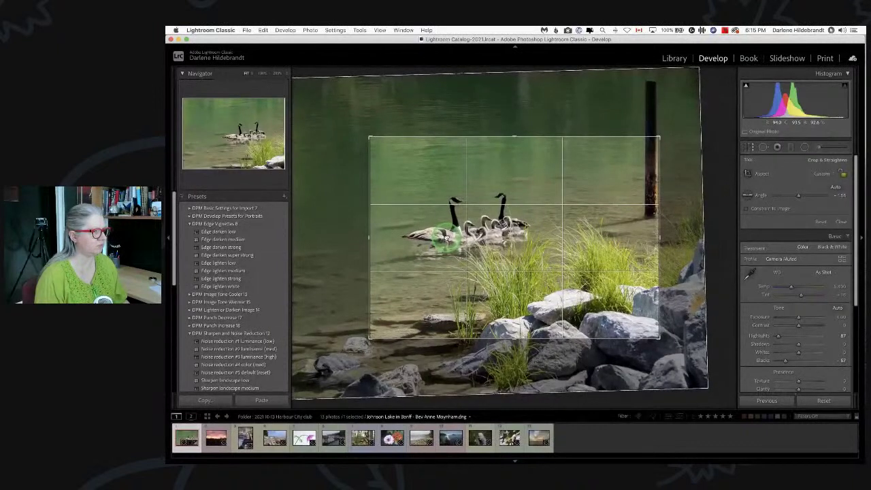
pyautogui.moveTo(659, 234); pyautogui.dragTo(660, 234)
pyautogui.moveTo(572, 236)
pyautogui.mouseDown()
pyautogui.moveTo(572, 250)
pyautogui.moveTo(573, 238)
pyautogui.mouseUp()
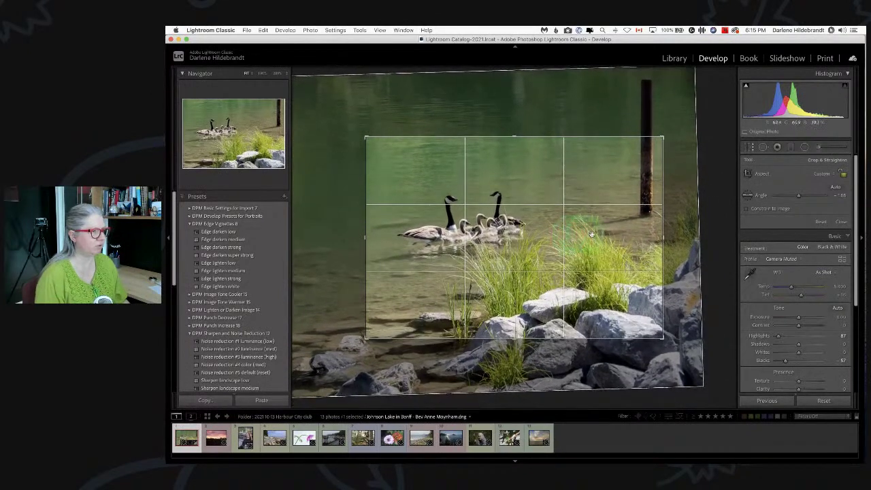
pyautogui.doubleClick(594, 234)
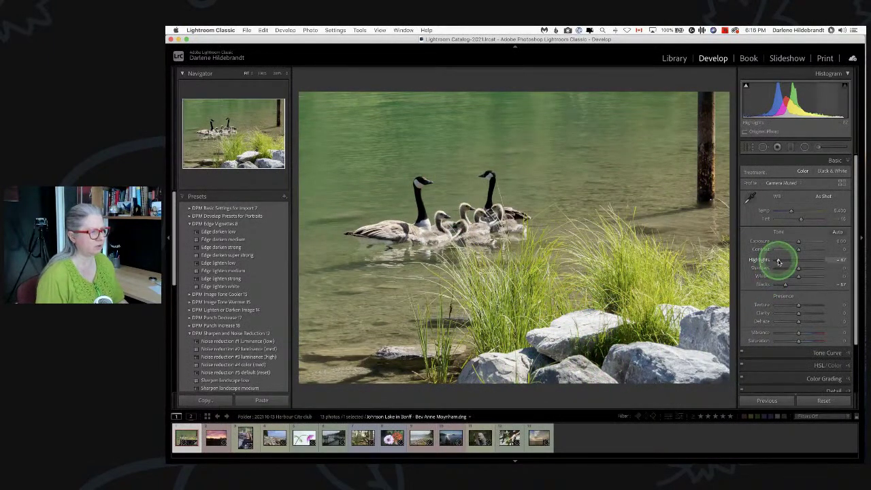
# Step: Lower Highlights to about -90 and darken the whole photo with Exposure at -0.40
pyautogui.moveTo(779, 262); pyautogui.dragTo(775, 262)
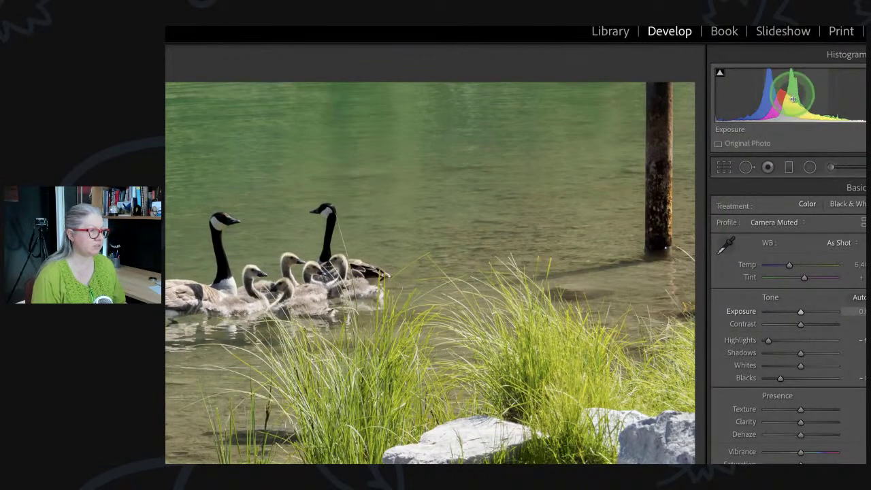
pyautogui.moveTo(793, 99)
pyautogui.mouseDown()
pyautogui.moveTo(802, 99)
pyautogui.moveTo(772, 102)
pyautogui.moveTo(804, 103)
pyautogui.moveTo(793, 104)
pyautogui.mouseUp()
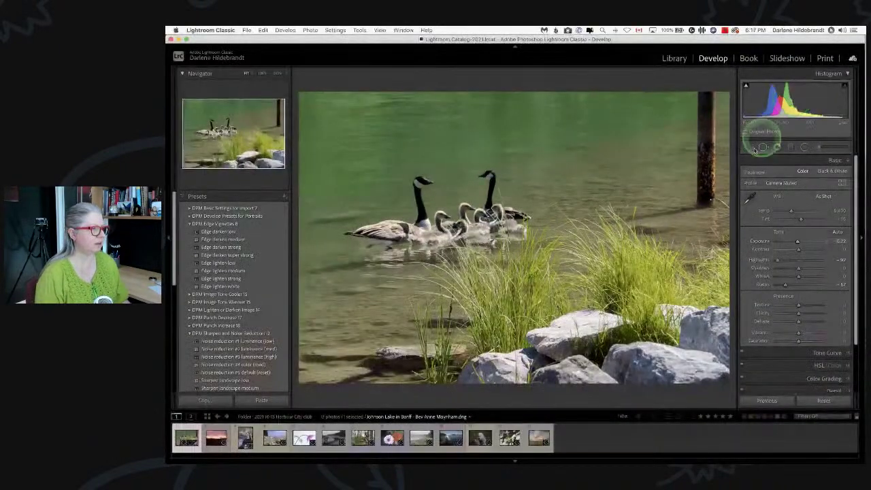
pyautogui.doubleClick(797, 242)
pyautogui.moveTo(797, 243); pyautogui.dragTo(797, 243)
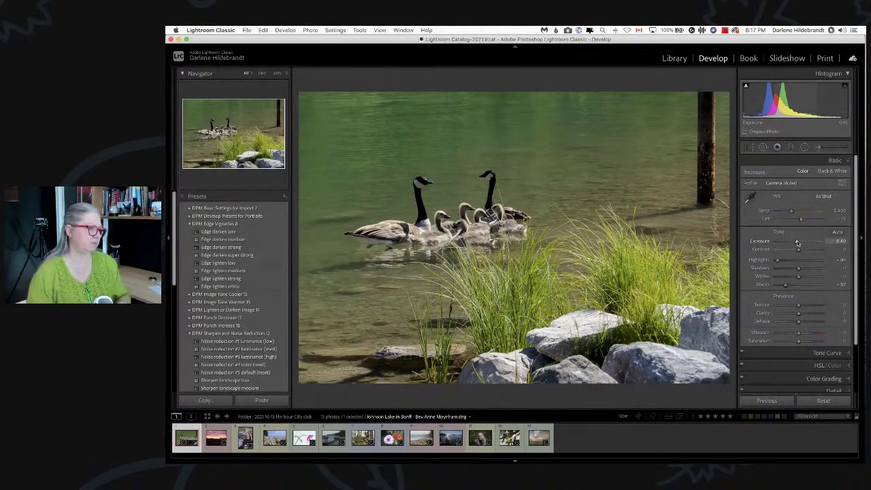
# Step: Start a new graduated filter with Exposure at -0.75, Highlights at -78 and the other effect settings at zero
pyautogui.click(791, 147)
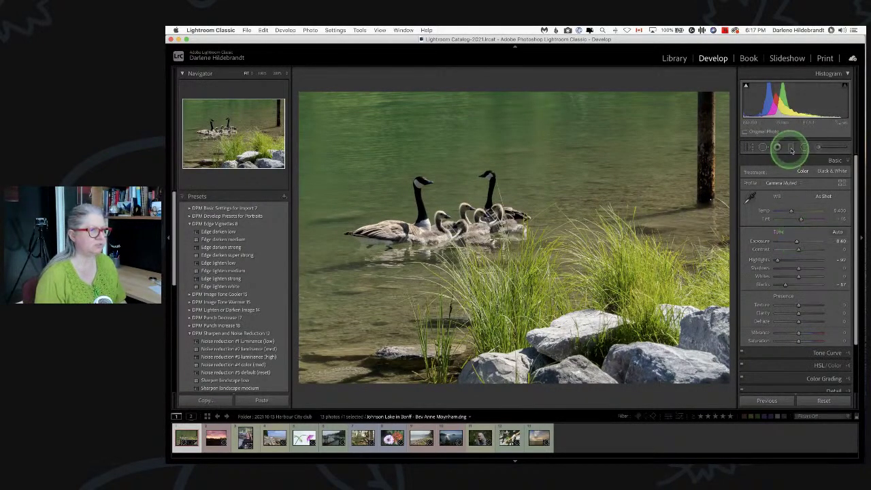
pyautogui.click(791, 147)
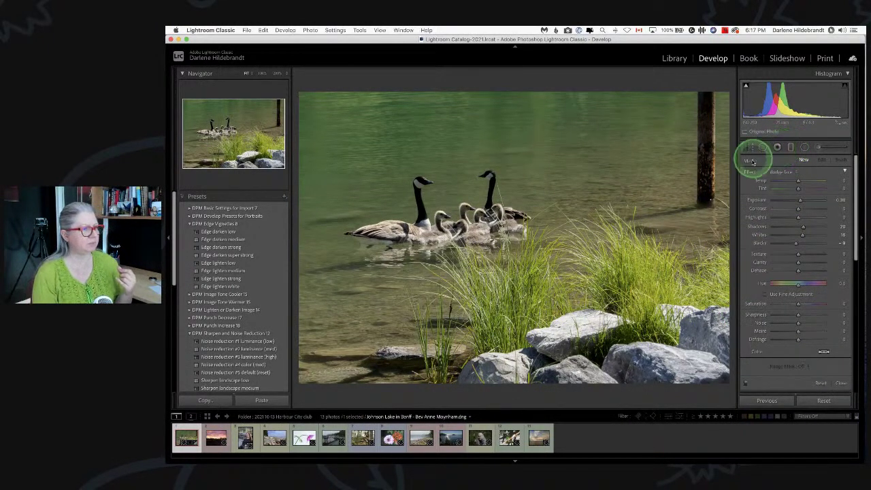
pyautogui.moveTo(798, 217)
pyautogui.mouseDown()
pyautogui.moveTo(778, 218)
pyautogui.moveTo(793, 202)
pyautogui.mouseUp()
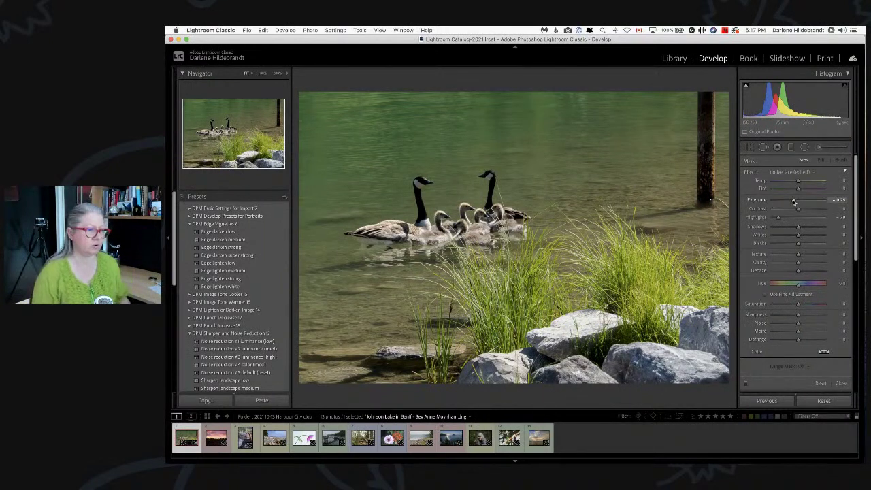
pyautogui.scroll(-1, 793, 201)
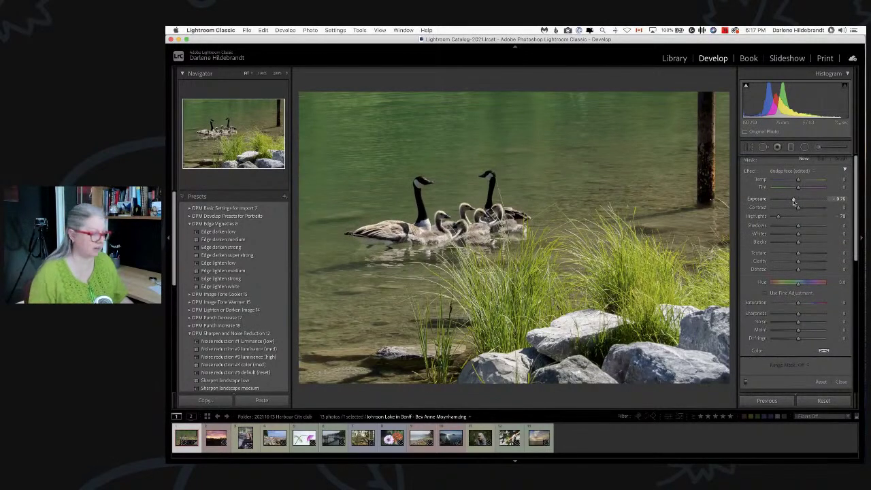
pyautogui.click(793, 201)
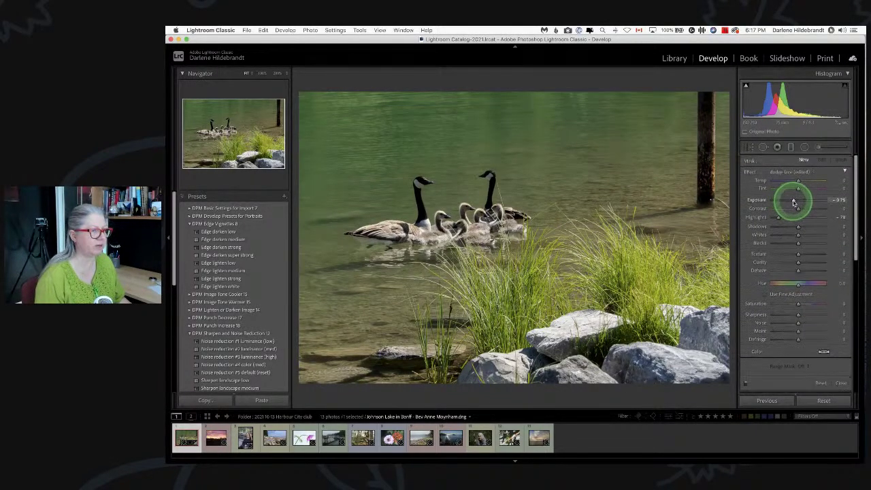
# Step: Draw a slanted gradient from the foreground rocks up through the grass, and shift it slightly down toward the rocks
pyautogui.moveTo(593, 336); pyautogui.dragTo(567, 240)
pyautogui.click(570, 234)
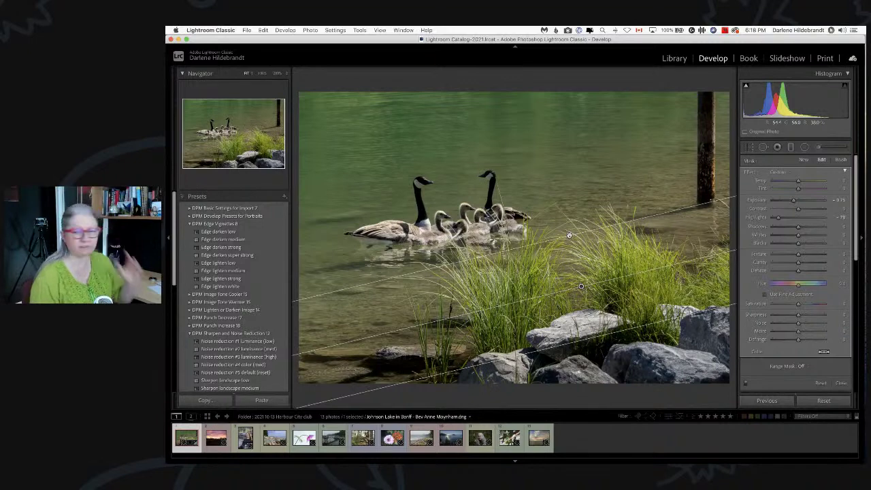
pyautogui.moveTo(581, 286)
pyautogui.mouseDown()
pyautogui.moveTo(603, 343)
pyautogui.moveTo(570, 237)
pyautogui.moveTo(584, 296)
pyautogui.mouseUp()
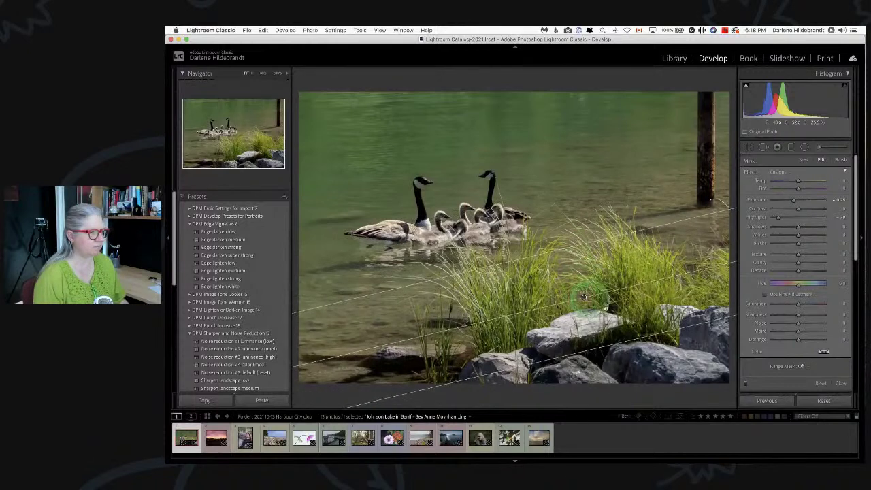
# Step: Set the gradient's Highlights to -100, Exposure to about -1.3 and Contrast to about -33, moving it slightly up the photo
pyautogui.moveTo(778, 217); pyautogui.dragTo(712, 214)
pyautogui.moveTo(791, 199); pyautogui.dragTo(791, 201)
pyautogui.moveTo(534, 257); pyautogui.dragTo(578, 289)
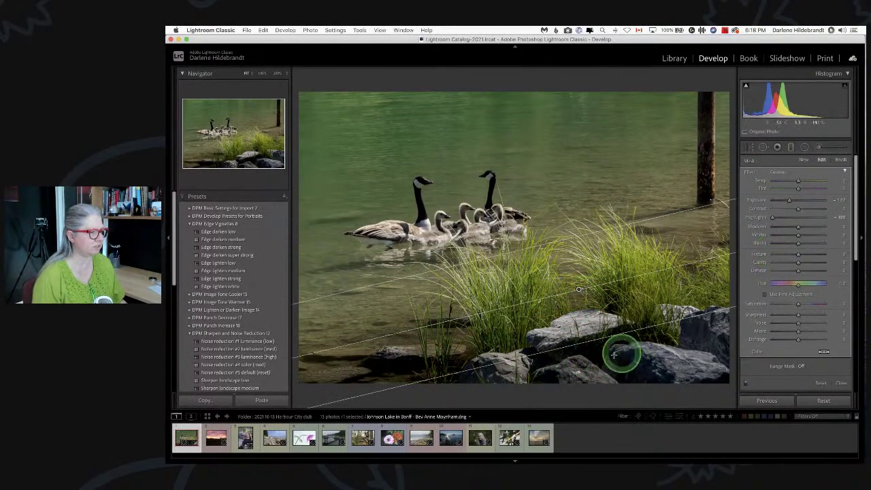
pyautogui.moveTo(798, 211); pyautogui.dragTo(789, 210)
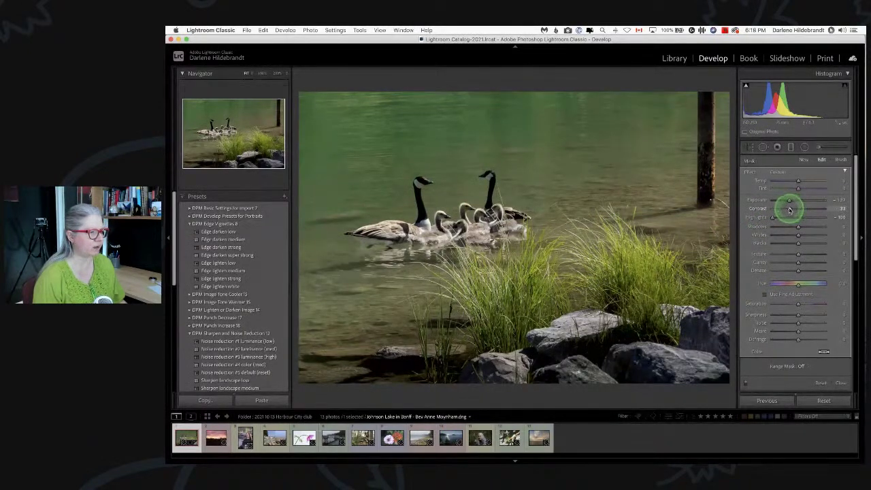
# Step: Apply a Luminance range mask to the graduated filter and display its luminance mask
pyautogui.click(796, 366)
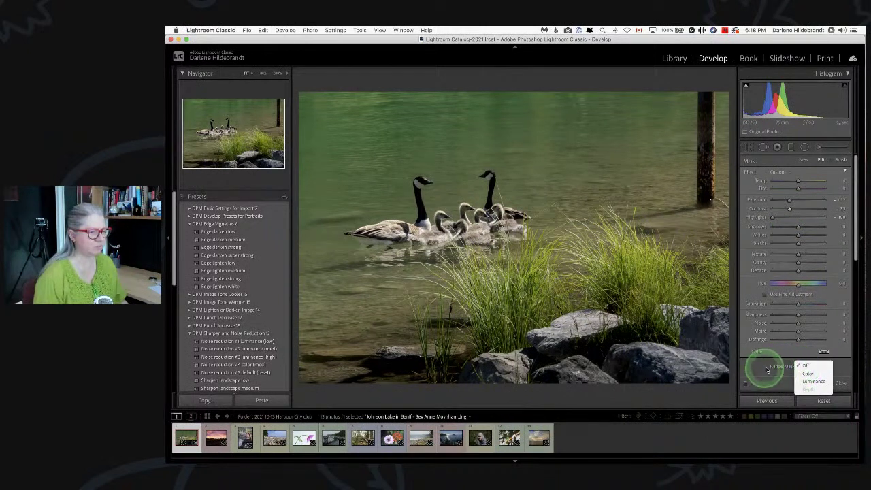
pyautogui.click(806, 382)
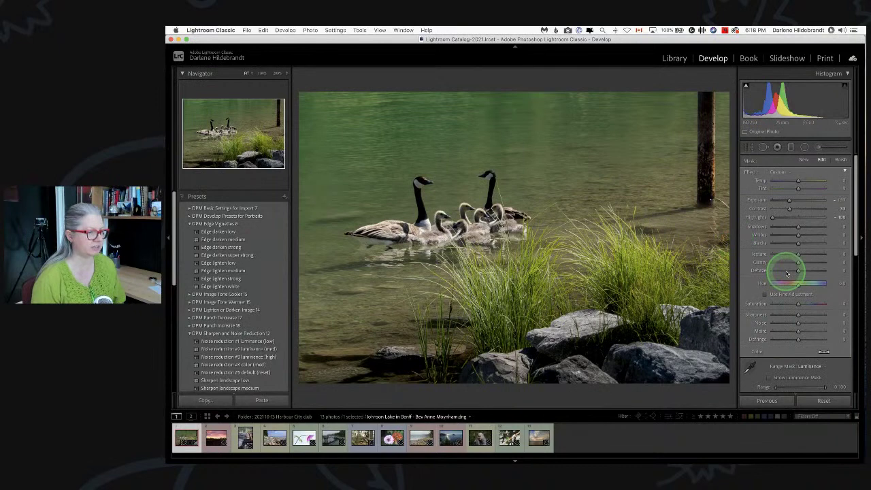
pyautogui.scroll(-3, 801, 272)
pyautogui.scroll(-3, 799, 268)
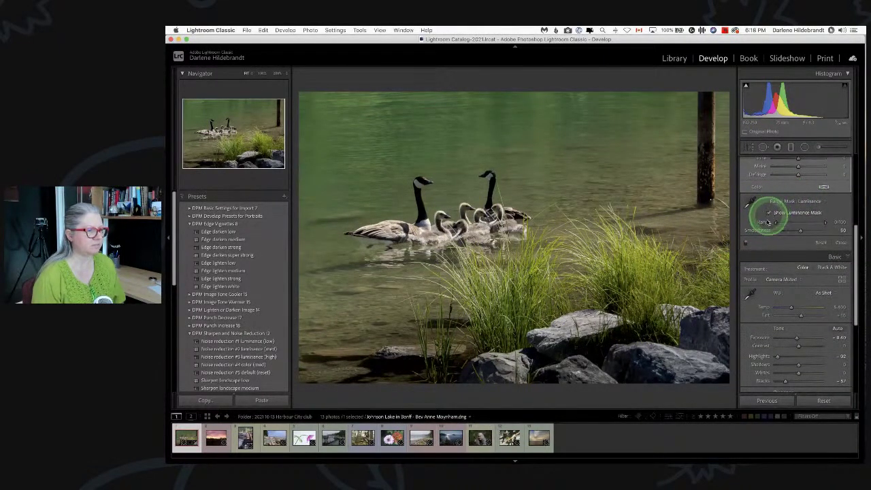
pyautogui.click(769, 213)
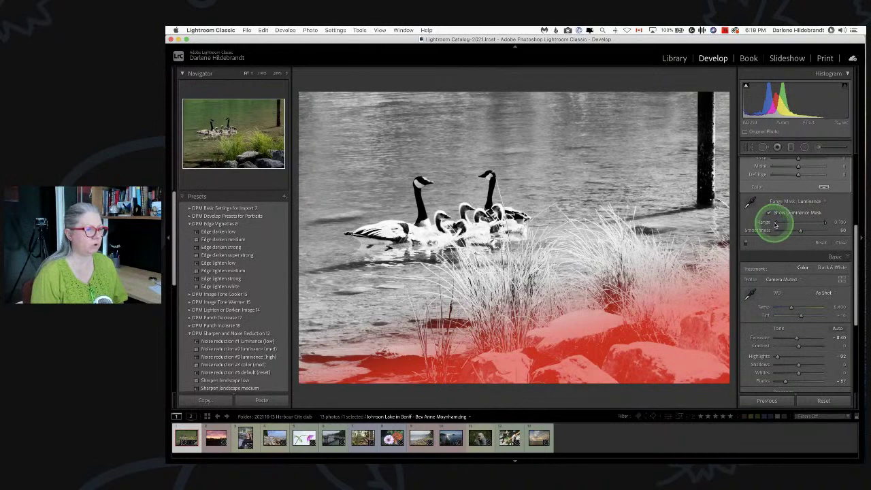
# Step: Restrict the gradient's luminance range to 25/100 to spare the dark tones, and hide the luminance mask display
pyautogui.moveTo(776, 225); pyautogui.dragTo(795, 223)
pyautogui.moveTo(602, 358); pyautogui.dragTo(695, 331)
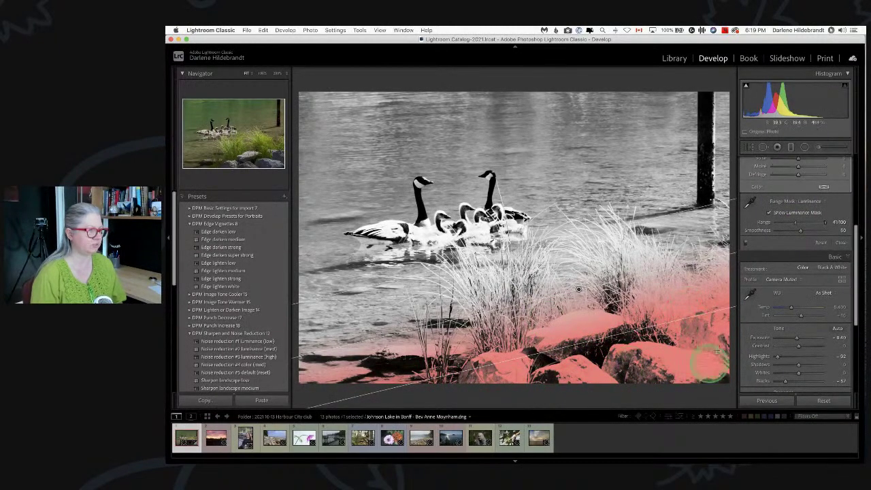
pyautogui.click(769, 213)
pyautogui.moveTo(795, 224)
pyautogui.mouseDown()
pyautogui.moveTo(764, 221)
pyautogui.moveTo(788, 222)
pyautogui.mouseUp()
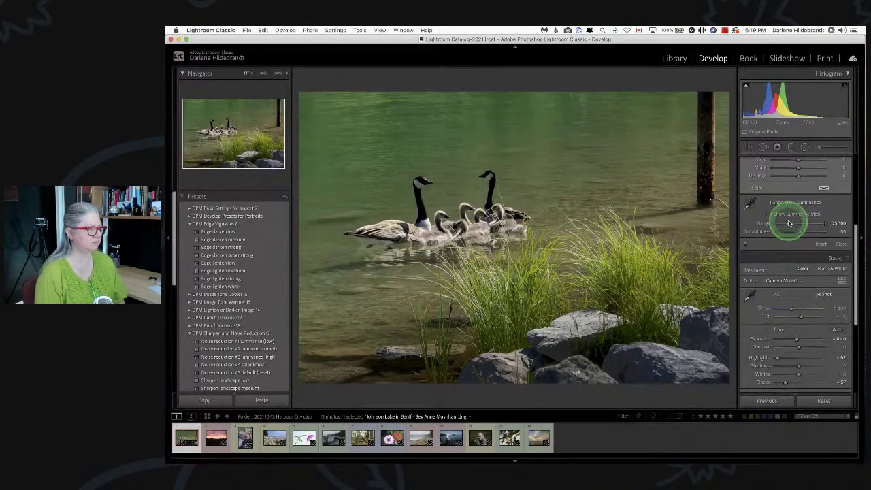
# Step: Draw a wide radial filter around the geese family and narrow its ellipse slightly
pyautogui.scroll(4, 788, 223)
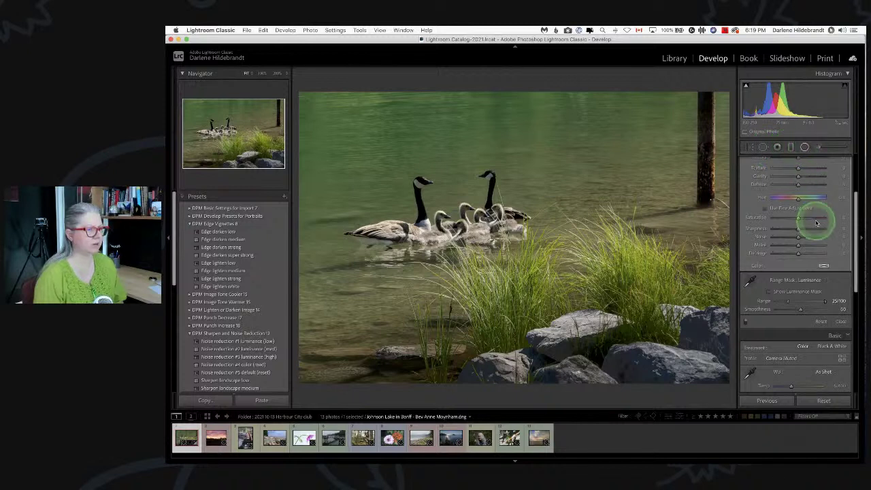
pyautogui.click(804, 150)
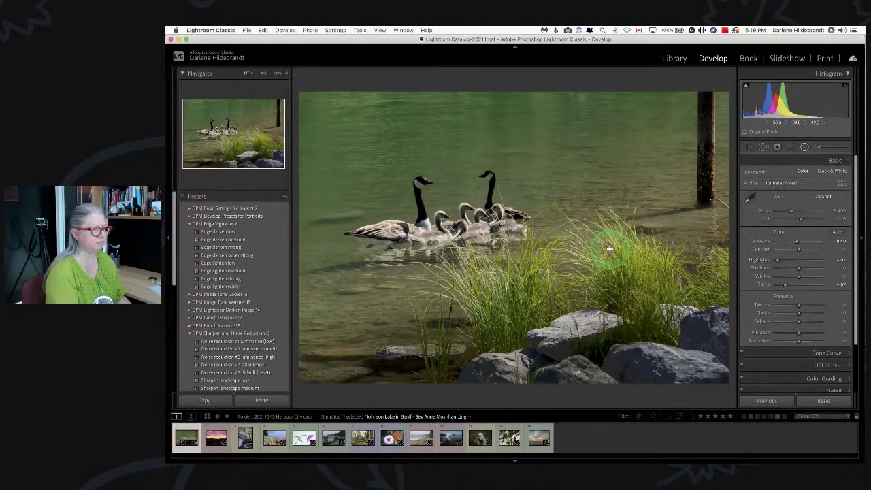
pyautogui.moveTo(435, 164)
pyautogui.mouseDown()
pyautogui.moveTo(479, 247)
pyautogui.moveTo(568, 260)
pyautogui.moveTo(608, 278)
pyautogui.moveTo(594, 277)
pyautogui.mouseUp()
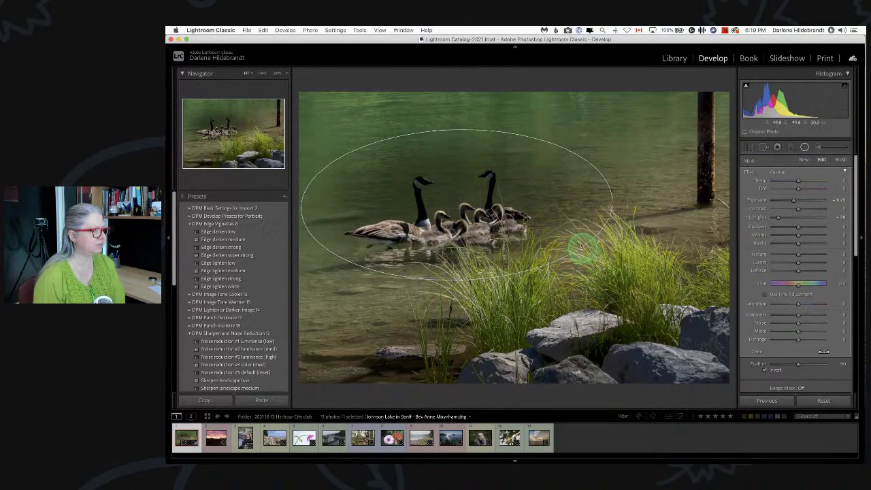
pyautogui.moveTo(612, 197); pyautogui.dragTo(545, 202)
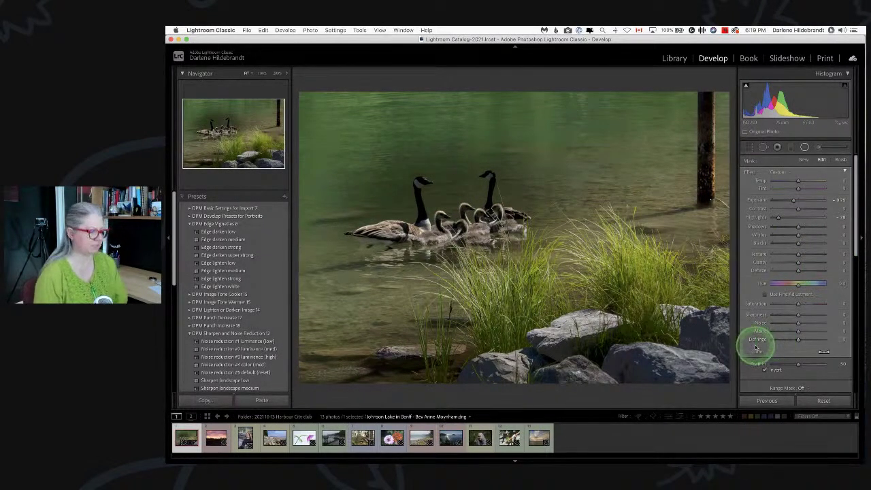
# Step: Check the radial filter's mask in a red overlay, turn off Invert and shift the ellipse slightly down over the geese
pyautogui.press('o')
pyautogui.hotkey('shift', 'o')
pyautogui.hotkey('shift', 'o')
pyautogui.hotkey('shift', 'o')
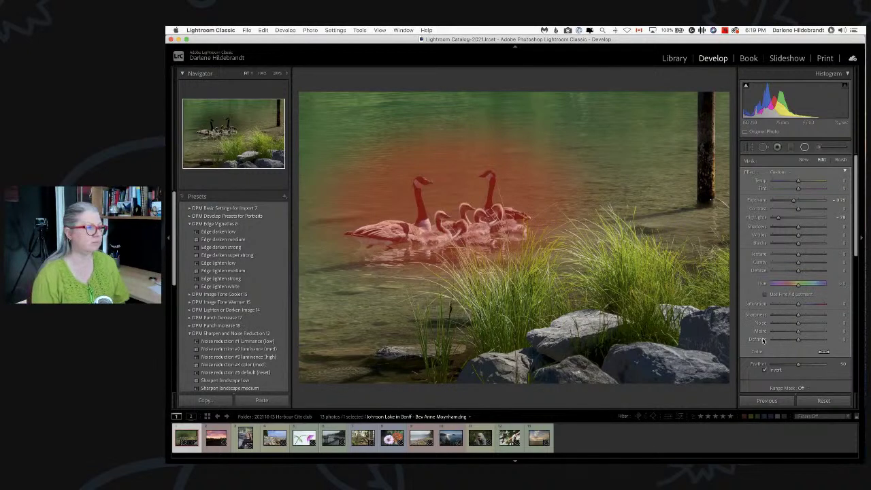
pyautogui.click(498, 216)
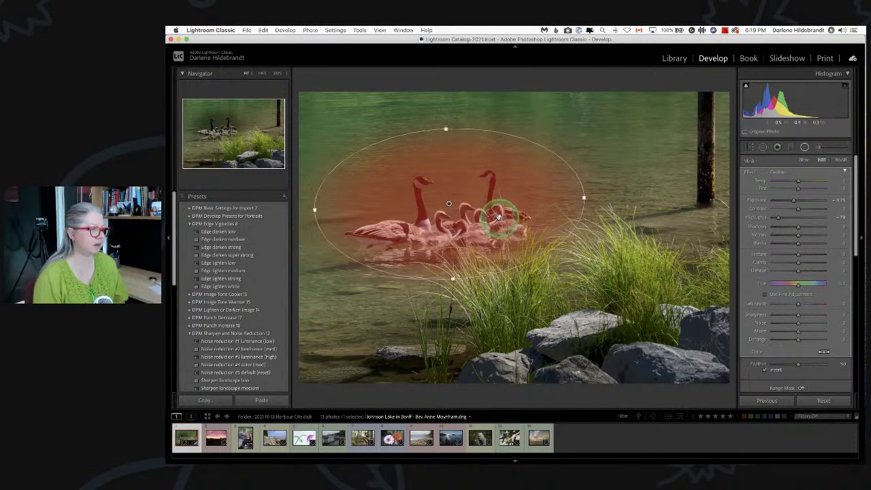
pyautogui.click(765, 370)
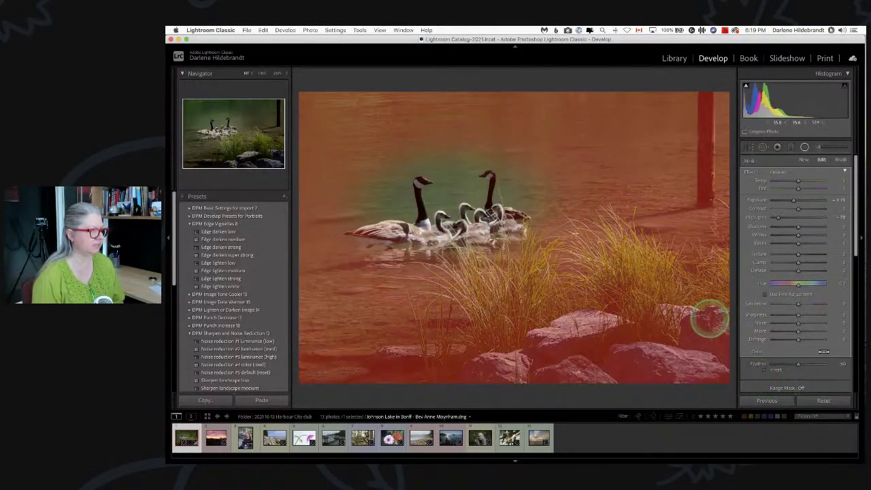
pyautogui.click(495, 230)
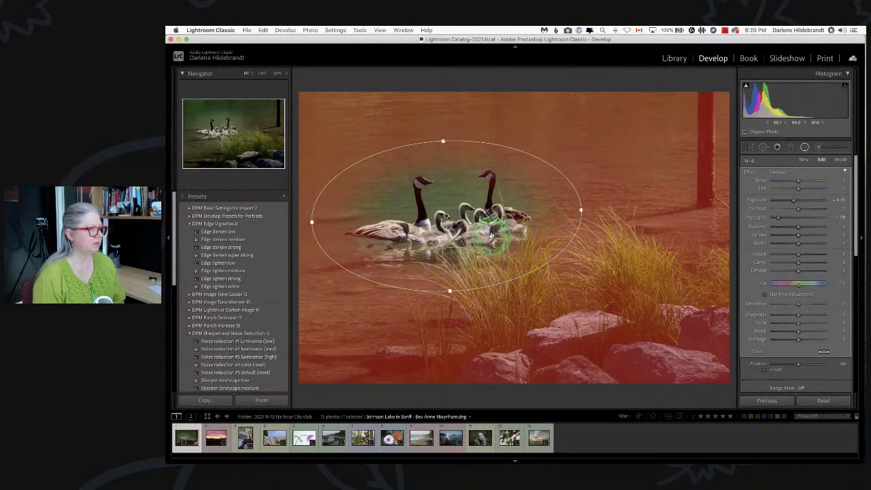
pyautogui.press('o')
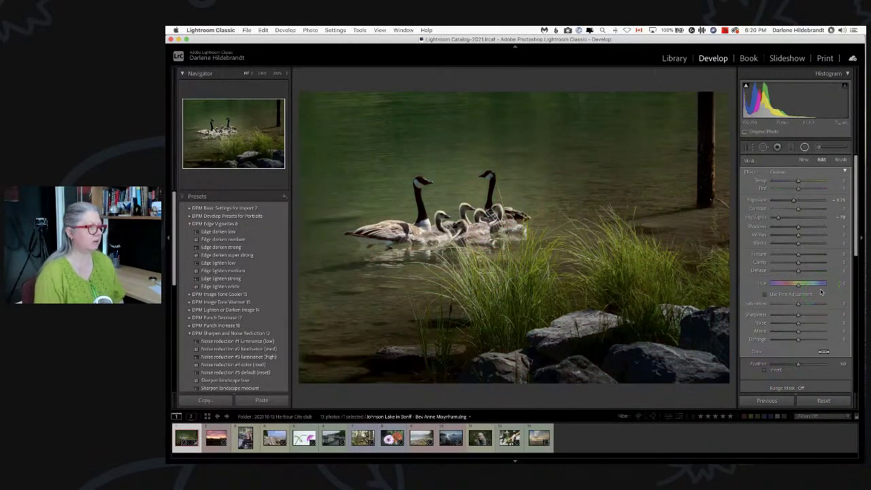
# Step: Enlarge the radial filter's ellipse slightly in height and width around the geese
pyautogui.click(819, 292)
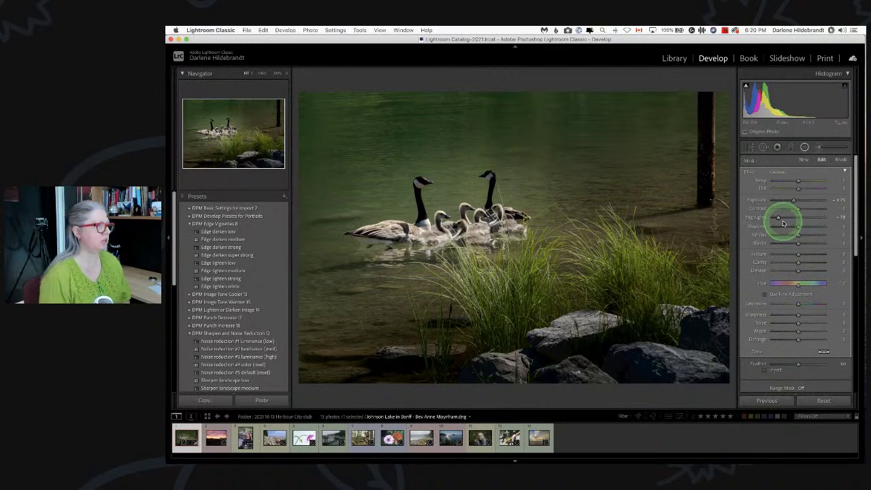
pyautogui.moveTo(443, 139); pyautogui.dragTo(441, 131)
pyautogui.moveTo(580, 209); pyautogui.dragTo(595, 210)
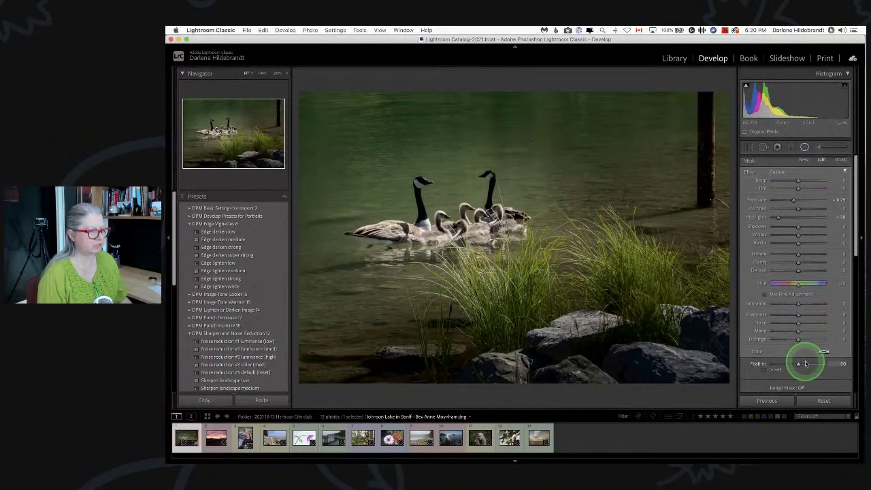
# Step: Set the radial filter's Feather to about 58, Highlights to about -52 and Exposure to about -0.4, and finish the filter
pyautogui.scroll(-1, 803, 360)
pyautogui.moveTo(789, 350); pyautogui.dragTo(781, 349)
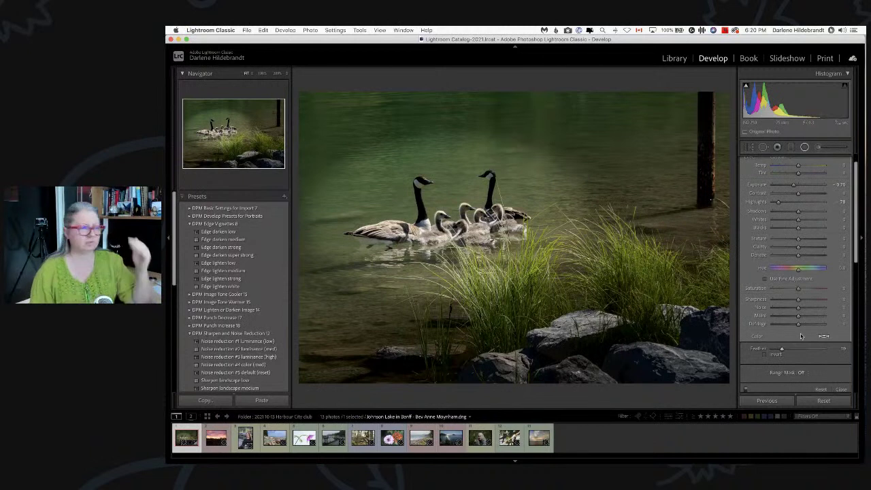
pyautogui.moveTo(781, 348); pyautogui.dragTo(801, 348)
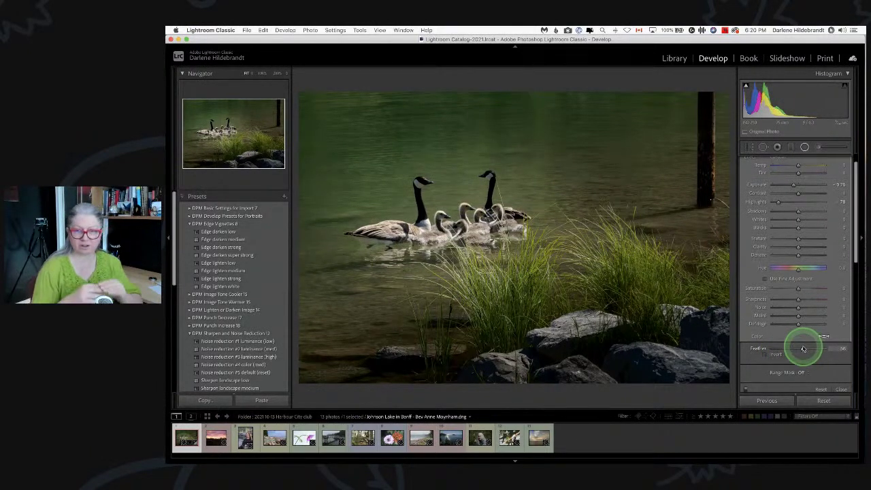
pyautogui.moveTo(778, 202); pyautogui.dragTo(794, 186)
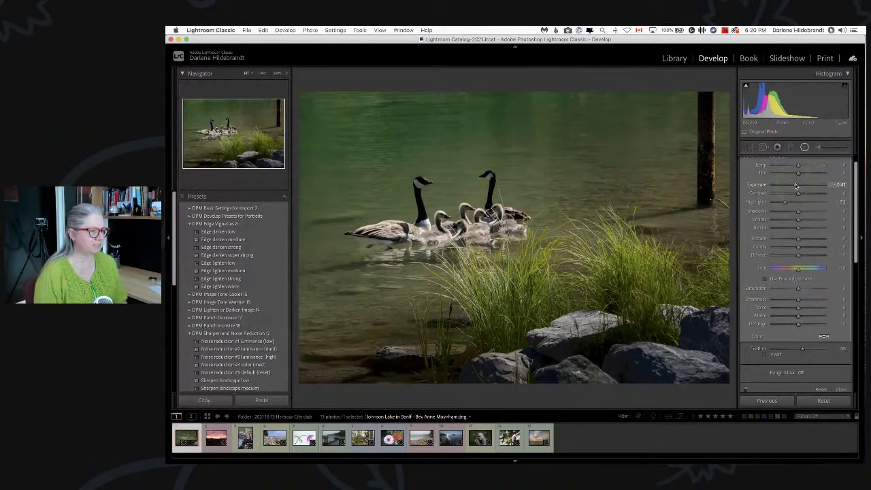
pyautogui.click(795, 185)
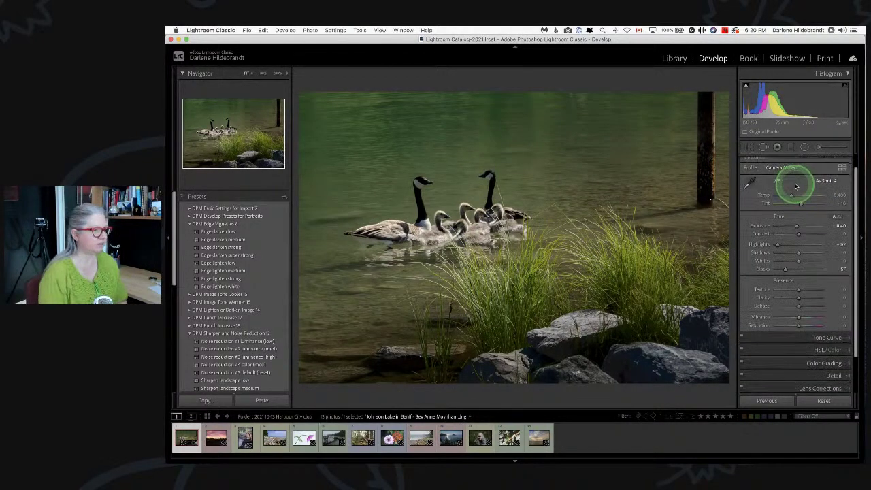
# Step: Tighten the crop around the geese, reposition the photo inside it, and give the photo a rating of 4
pyautogui.press('r')
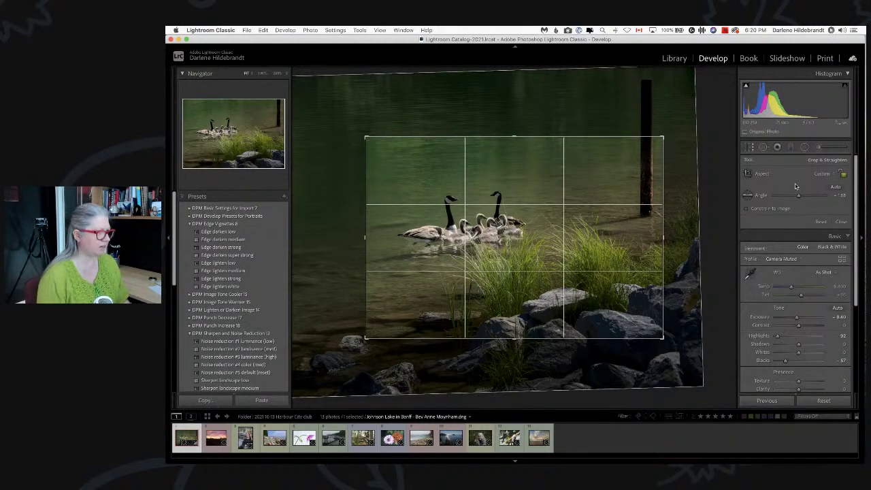
pyautogui.moveTo(661, 138); pyautogui.dragTo(649, 140)
pyautogui.moveTo(504, 195); pyautogui.dragTo(504, 203)
pyautogui.press('4')
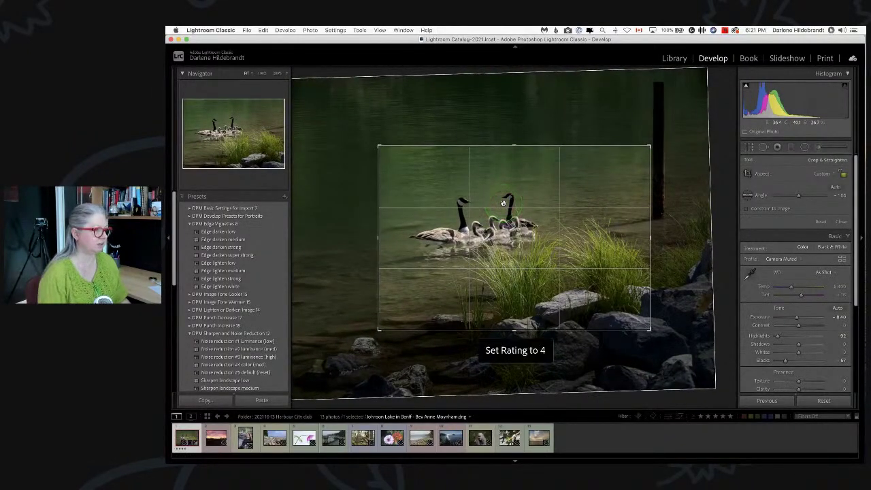
pyautogui.press('Return')
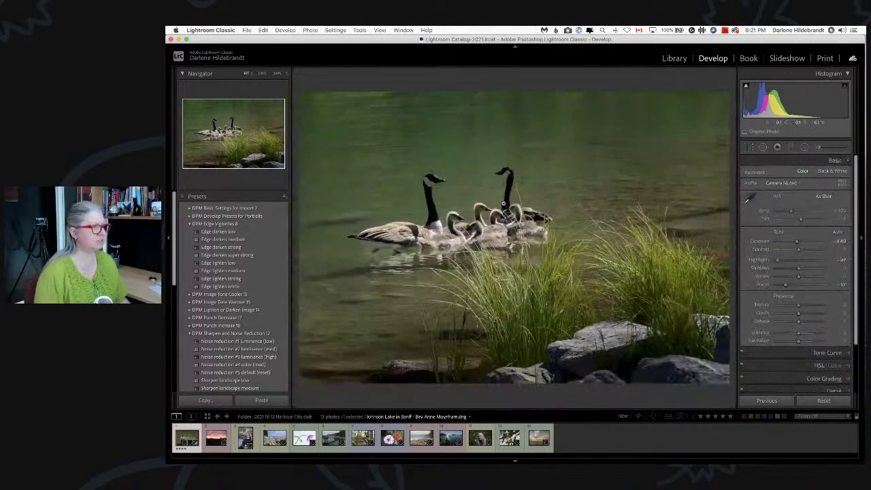
# Step: View the cropped photo enlarged in the Library with its information displayed, and return to the grid of all photos
pyautogui.press('e')
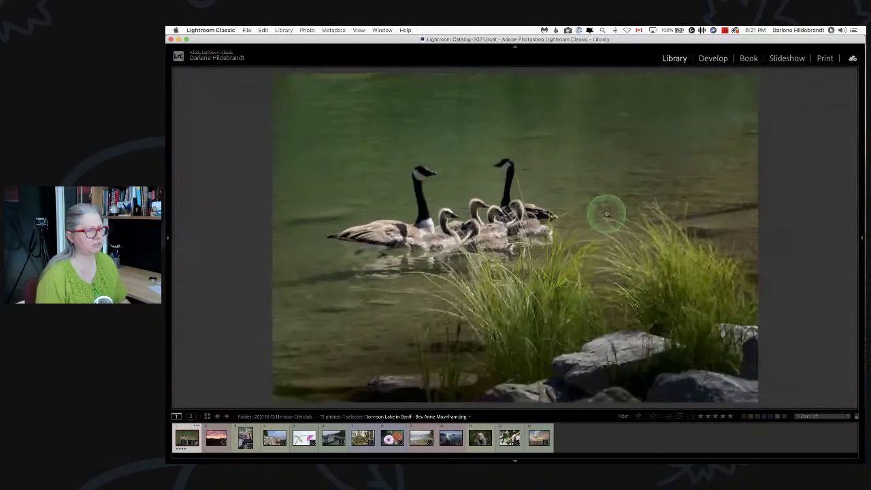
pyautogui.click(861, 238)
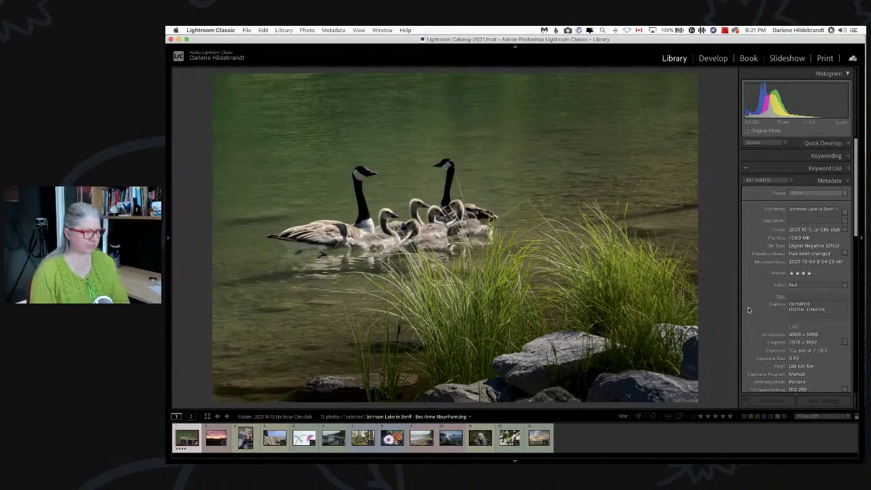
pyautogui.press('g')
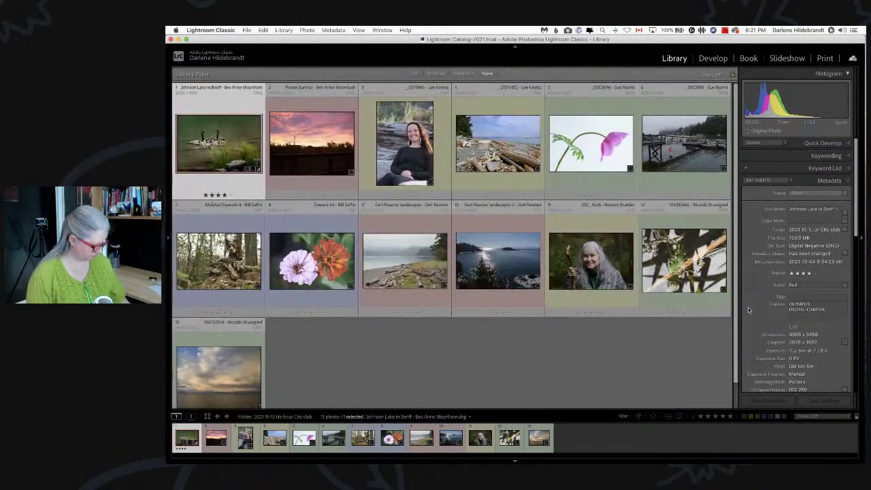
# Step: Compare the geese photo's before and after versions in the Develop module
pyautogui.press('d')
pyautogui.press('\\')
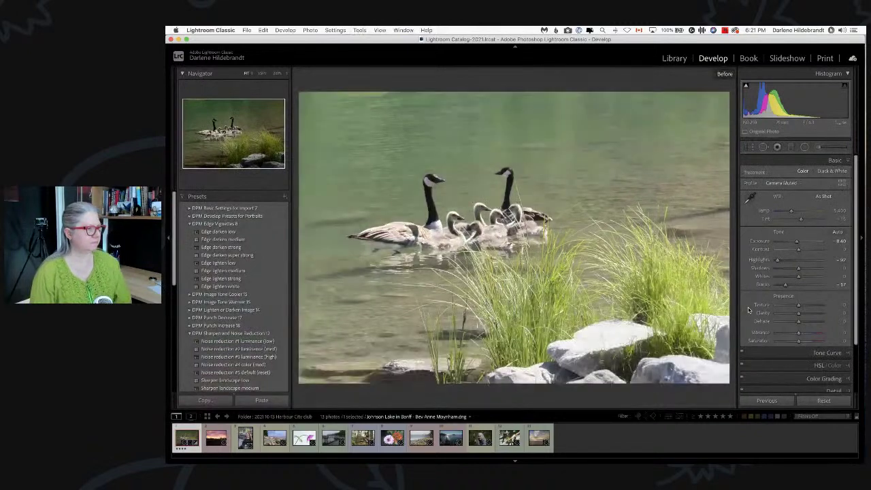
pyautogui.press('\\')
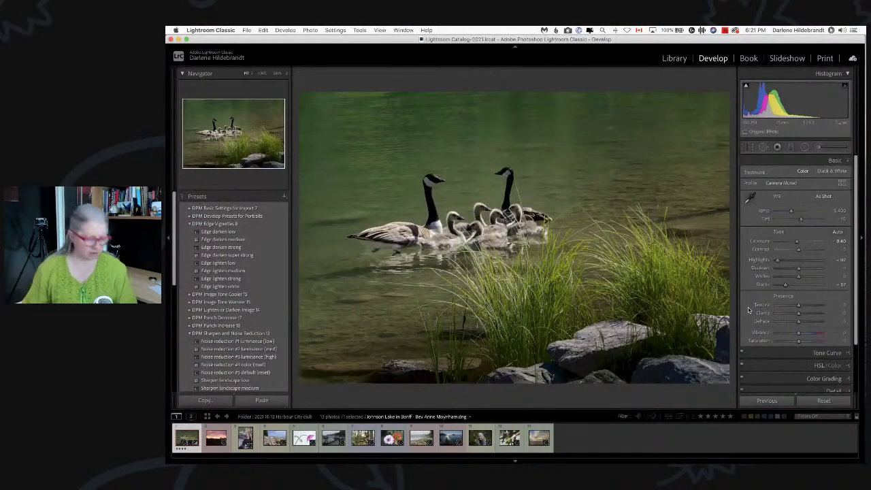
# Step: Rotate the photo 180 degrees, examine it upside down with the lights out, and restore the lights and upright orientation
pyautogui.press('super+bracketright')
pyautogui.press('super+bracketright')
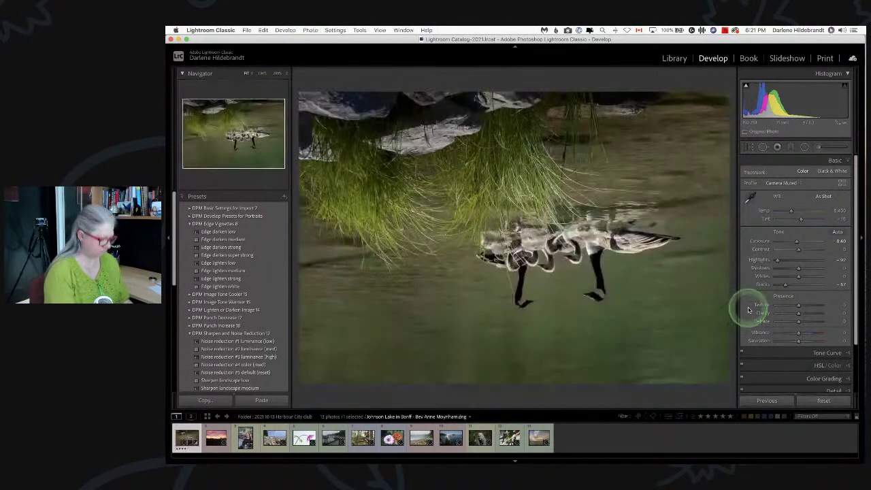
pyautogui.press('l')
pyautogui.press('l')
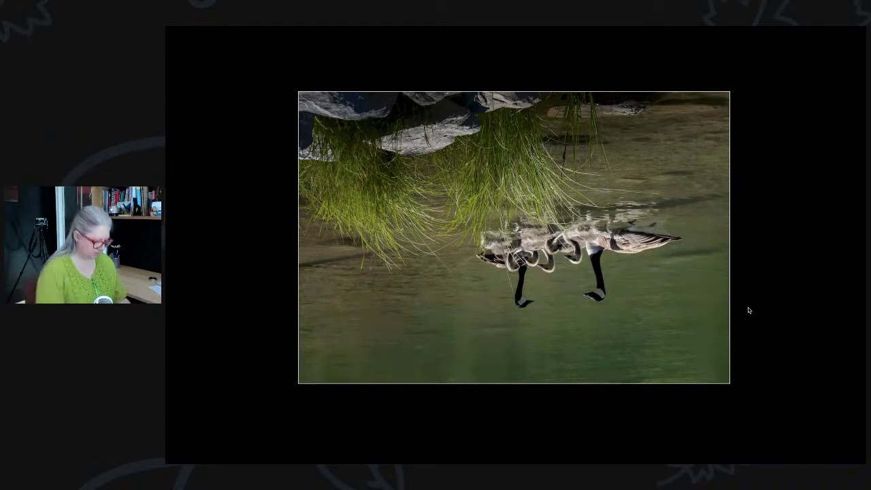
pyautogui.press('l')
pyautogui.press('l')
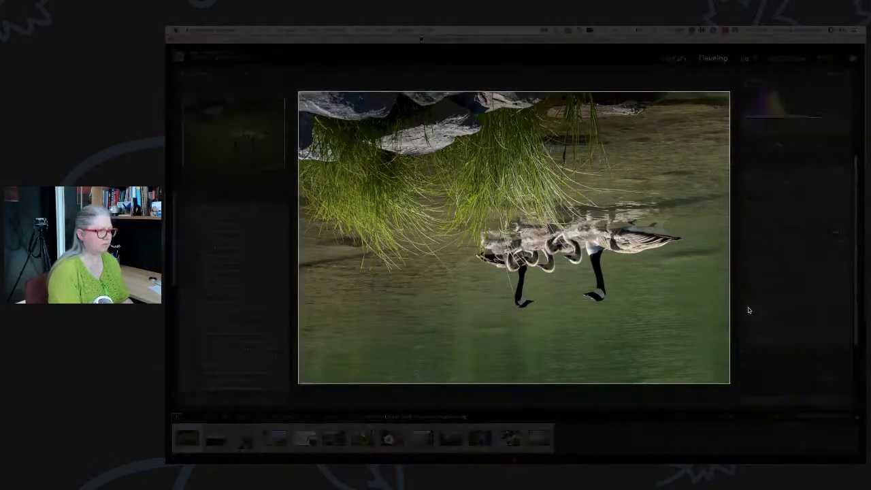
pyautogui.press('l')
pyautogui.press('l')
pyautogui.press('super+bracketright')
pyautogui.press('super+bracketright')
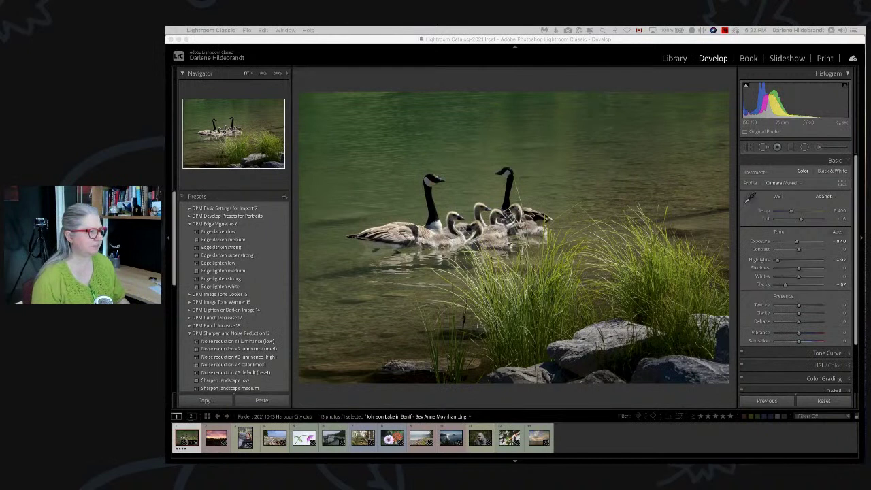
# Step: Send a JPEG copy of the geese photo with Lightroom adjustments, in sRGB, to Topaz Sharpen AI and dismiss the update and non-responsive notices
pyautogui.click(537, 186)
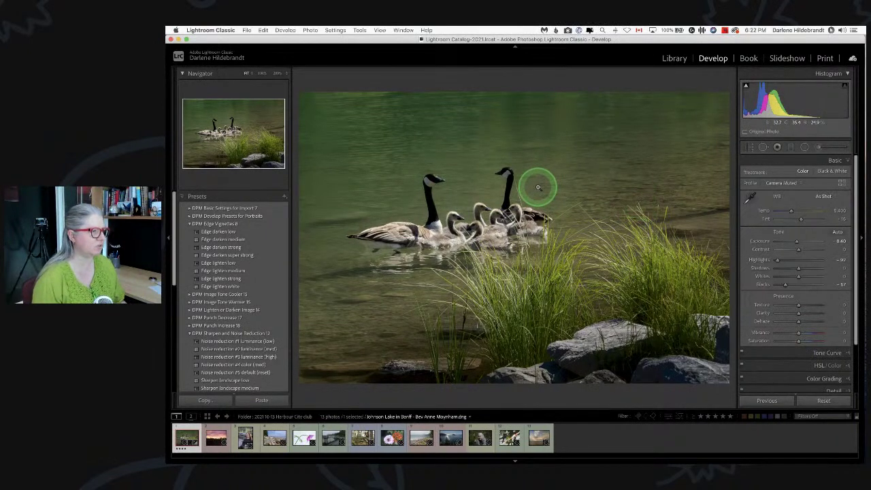
pyautogui.rightClick(510, 190)
pyautogui.moveTo(542, 257)
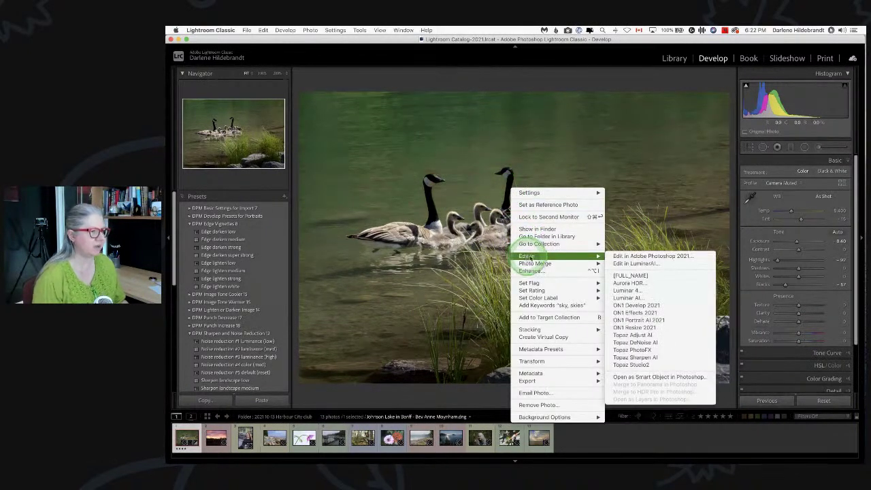
pyautogui.click(624, 358)
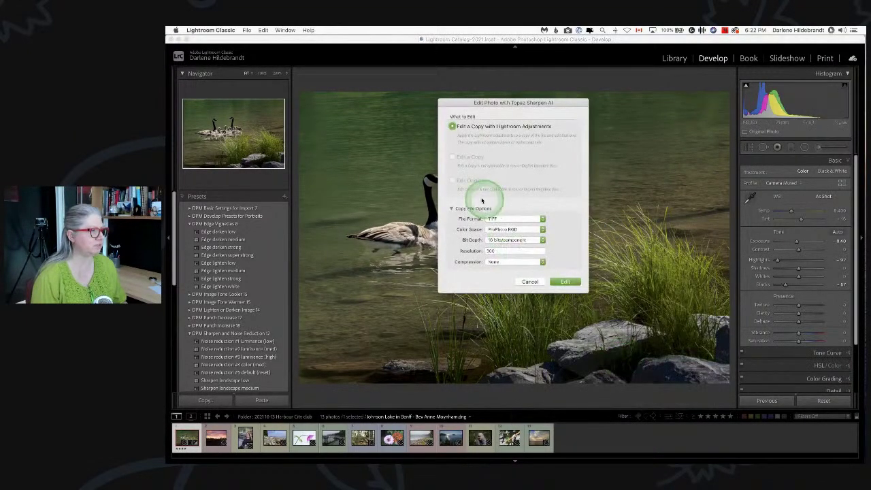
pyautogui.click(503, 218)
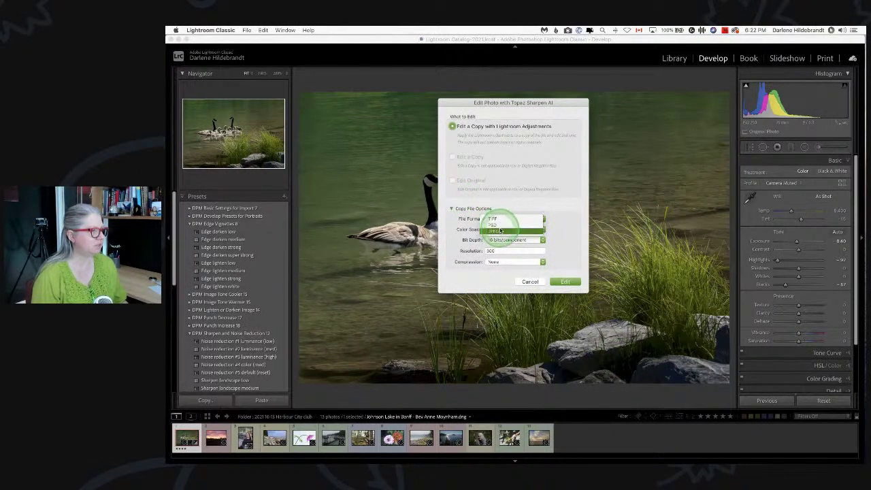
pyautogui.click(495, 231)
pyautogui.click(510, 229)
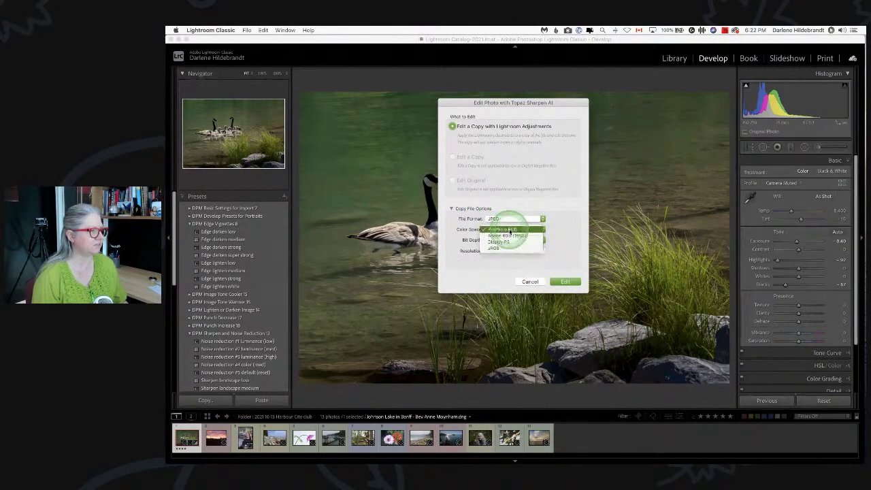
pyautogui.click(502, 248)
pyautogui.click(560, 282)
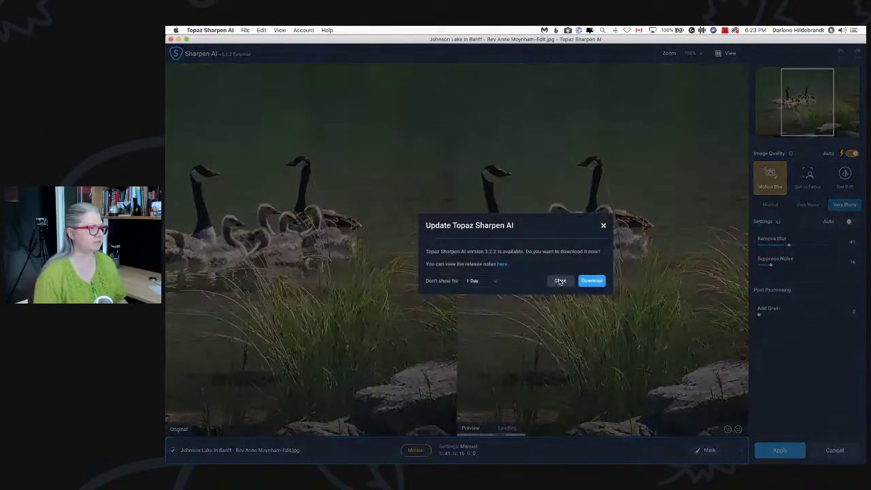
pyautogui.click(559, 280)
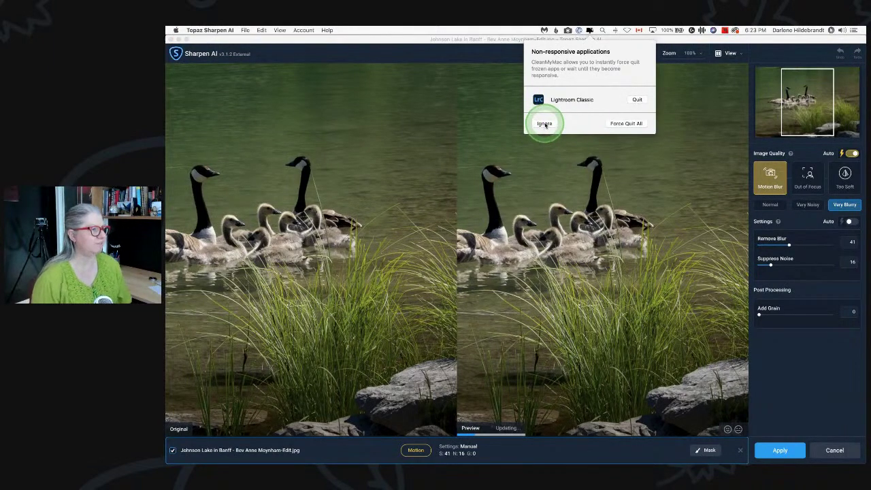
pyautogui.click(544, 124)
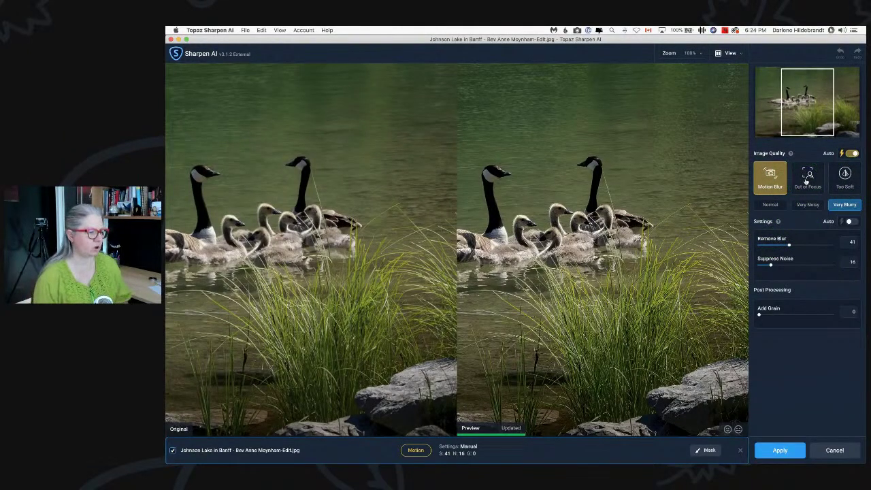
# Step: Start a sharpening mask for the geese photo and detect the birds automatically with the Bird object option
pyautogui.click(704, 450)
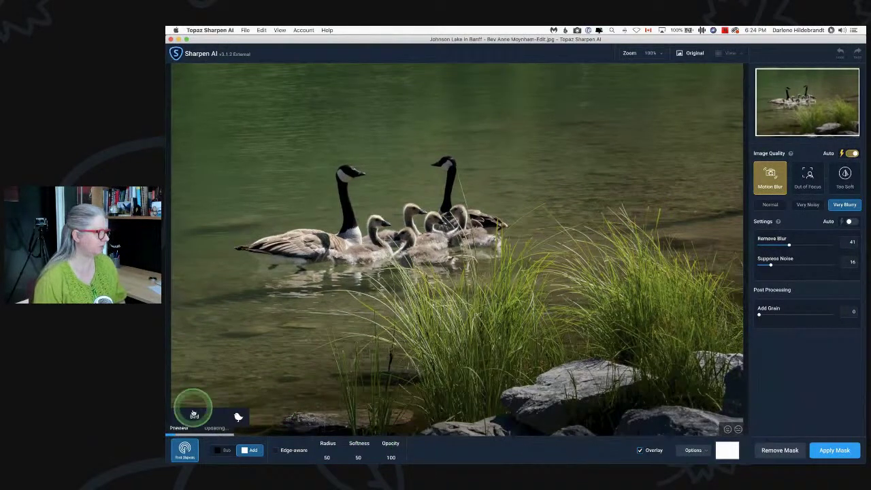
pyautogui.click(184, 417)
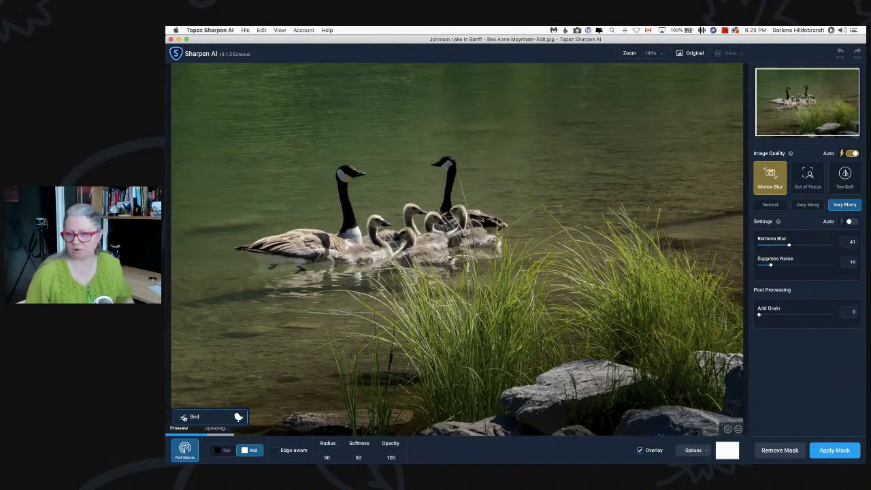
pyautogui.click(183, 417)
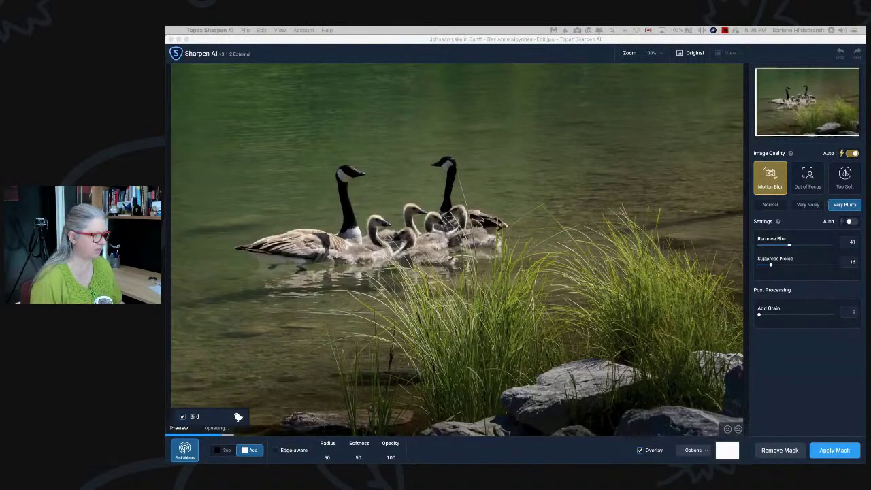
pyautogui.click(796, 362)
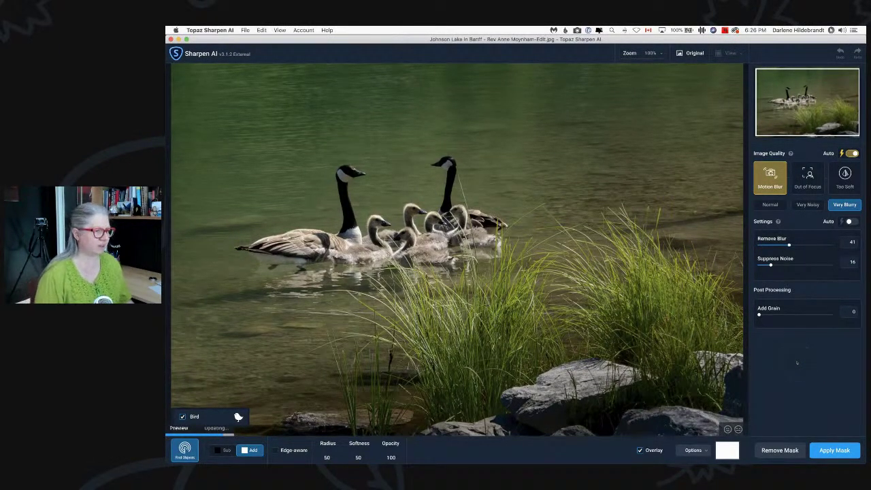
pyautogui.press('super+Tab')
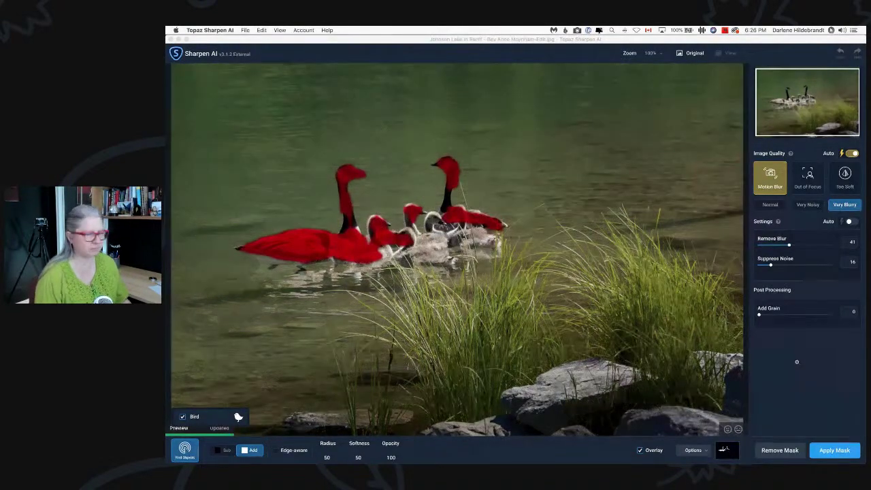
pyautogui.click(797, 363)
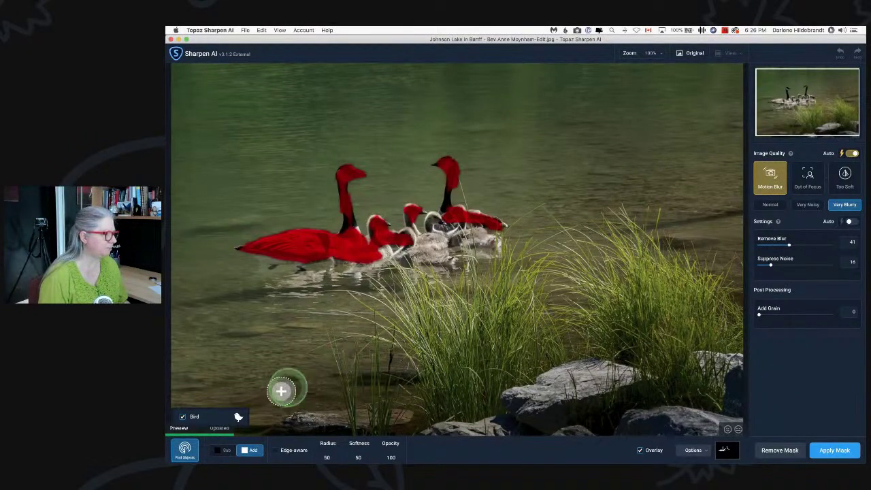
# Step: Paint an edge-aware mask over all the geese and goslings, apply it, and start processing the sharpening
pyautogui.click(275, 450)
pyautogui.moveTo(360, 282)
pyautogui.mouseDown()
pyautogui.moveTo(384, 244)
pyautogui.moveTo(374, 258)
pyautogui.moveTo(316, 268)
pyautogui.moveTo(379, 243)
pyautogui.moveTo(376, 223)
pyautogui.moveTo(385, 221)
pyautogui.moveTo(375, 221)
pyautogui.moveTo(365, 238)
pyautogui.moveTo(351, 211)
pyautogui.moveTo(346, 236)
pyautogui.moveTo(243, 244)
pyautogui.moveTo(303, 257)
pyautogui.moveTo(443, 253)
pyautogui.moveTo(407, 208)
pyautogui.moveTo(481, 242)
pyautogui.moveTo(493, 236)
pyautogui.moveTo(477, 215)
pyautogui.moveTo(490, 224)
pyautogui.moveTo(452, 256)
pyautogui.moveTo(465, 257)
pyautogui.moveTo(372, 255)
pyautogui.moveTo(345, 210)
pyautogui.moveTo(348, 172)
pyautogui.moveTo(351, 221)
pyautogui.moveTo(444, 216)
pyautogui.moveTo(440, 168)
pyautogui.moveTo(436, 226)
pyautogui.moveTo(330, 245)
pyautogui.moveTo(450, 249)
pyautogui.mouseUp()
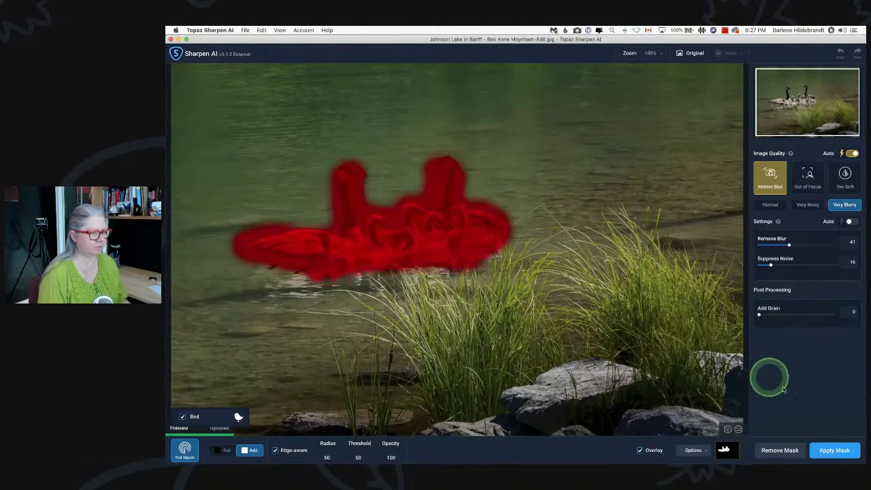
pyautogui.click(826, 450)
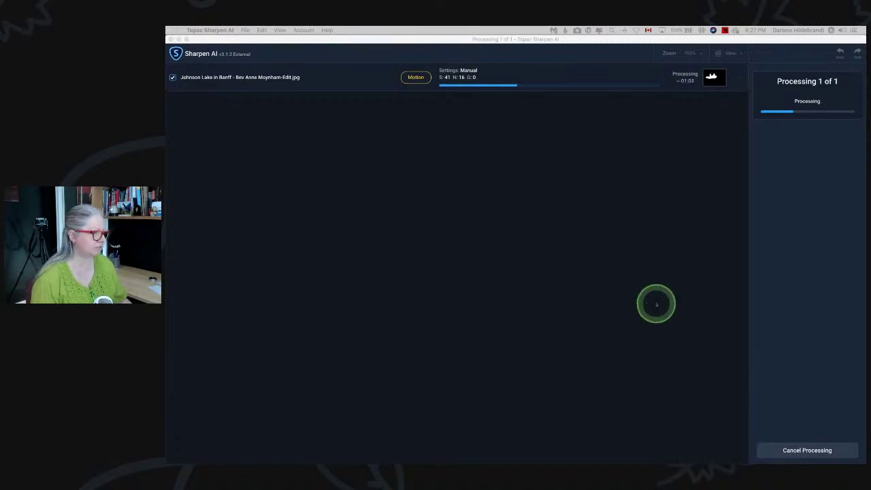
# Step: Cancel the sharpening, close the photo without saving its changes, and return to Lightroom Classic
pyautogui.press('super+Tab')
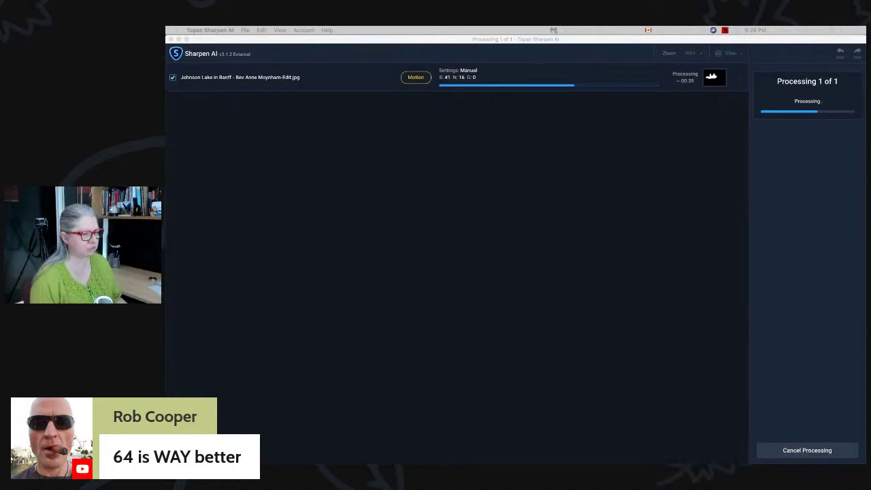
pyautogui.click(813, 382)
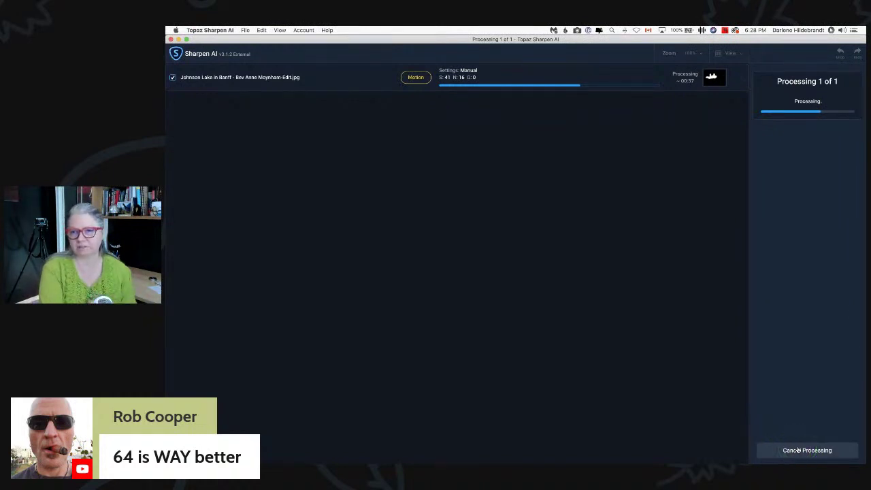
pyautogui.click(799, 449)
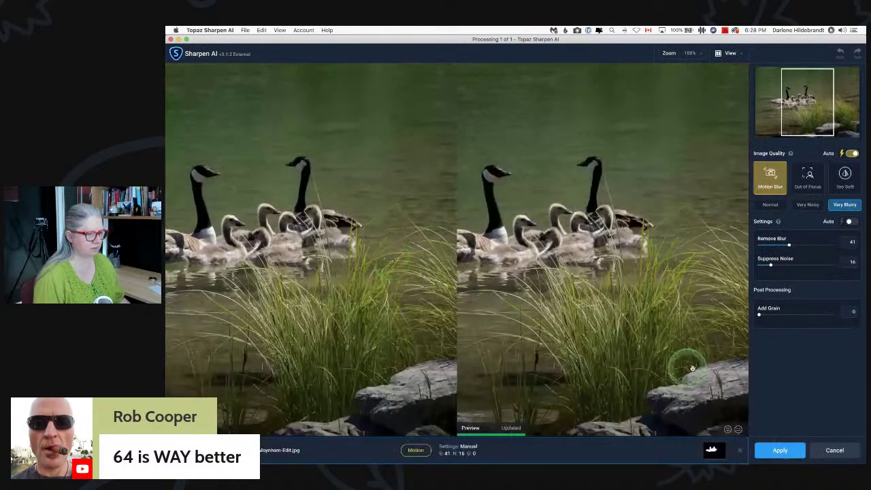
pyautogui.click(831, 449)
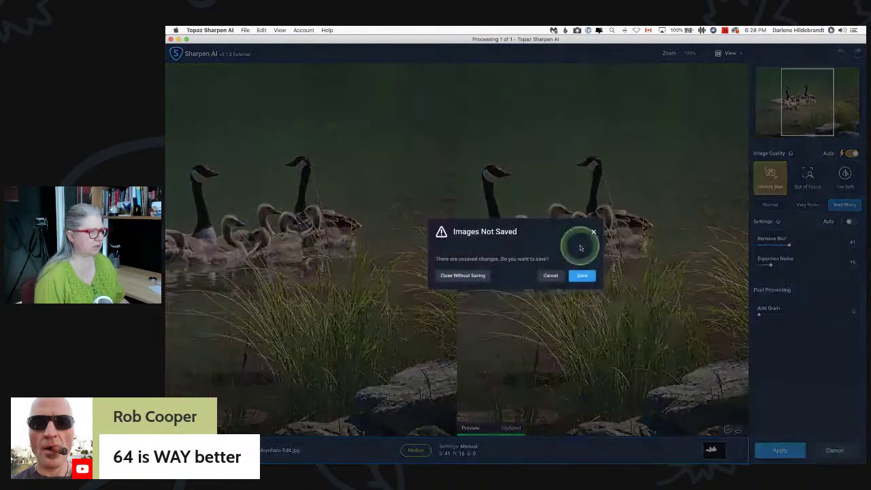
pyautogui.click(458, 274)
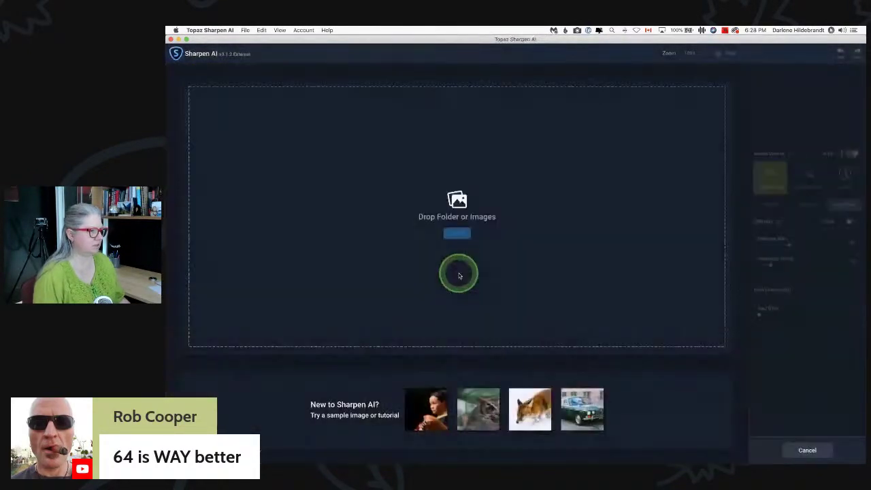
pyautogui.press('super+Tab')
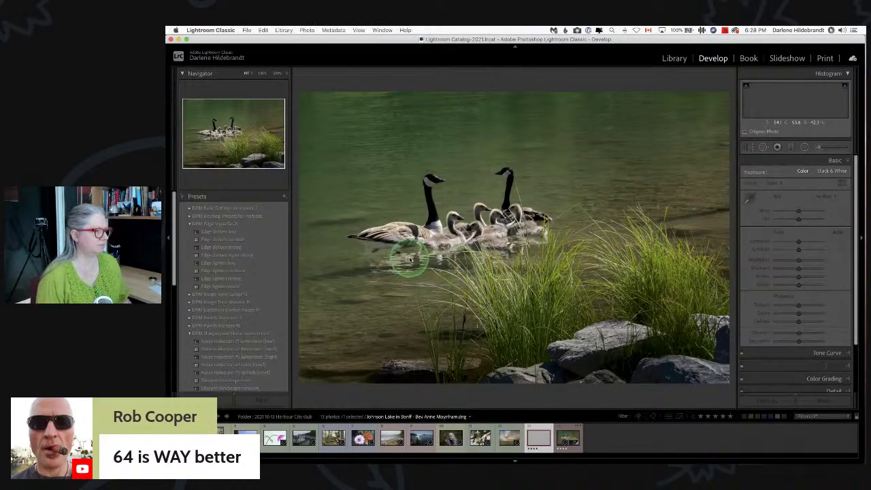
# Step: Return to the Library grid of all photos and open the cloudy sunset seascape DSCN1564 enlarged
pyautogui.press('g')
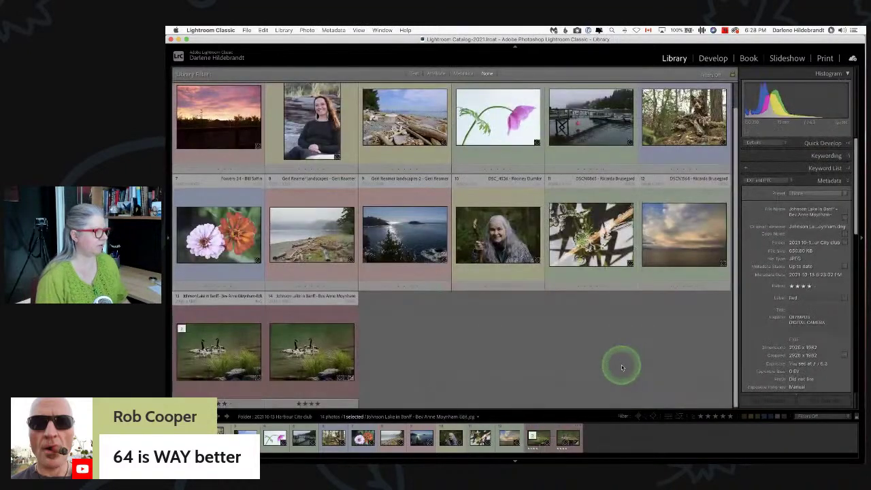
pyautogui.click(621, 367)
pyautogui.scroll(1, 621, 367)
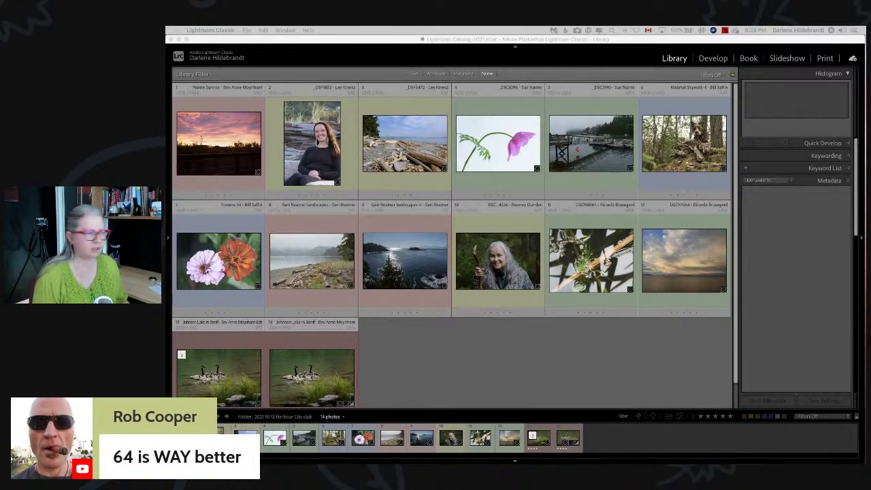
pyautogui.click(528, 364)
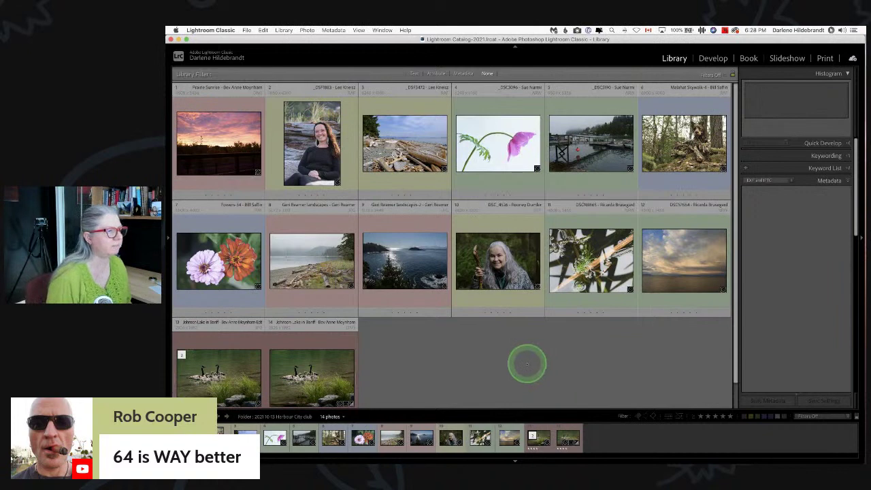
pyautogui.doubleClick(566, 262)
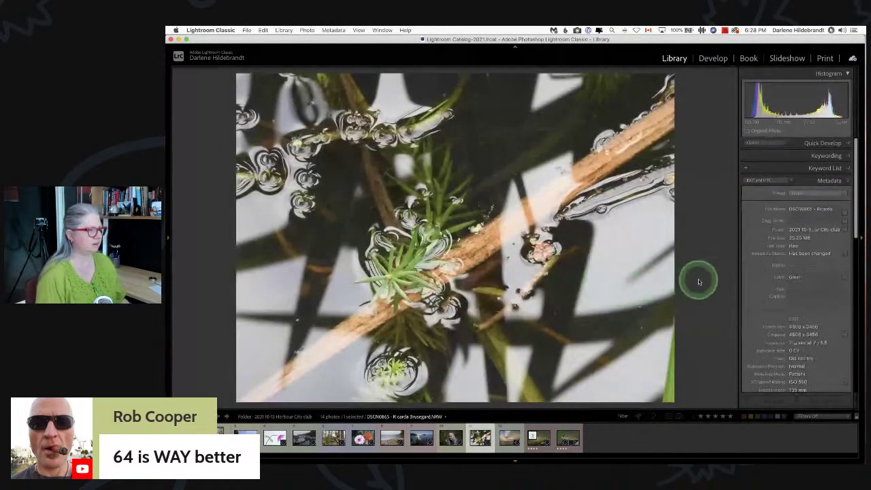
pyautogui.press('Right')
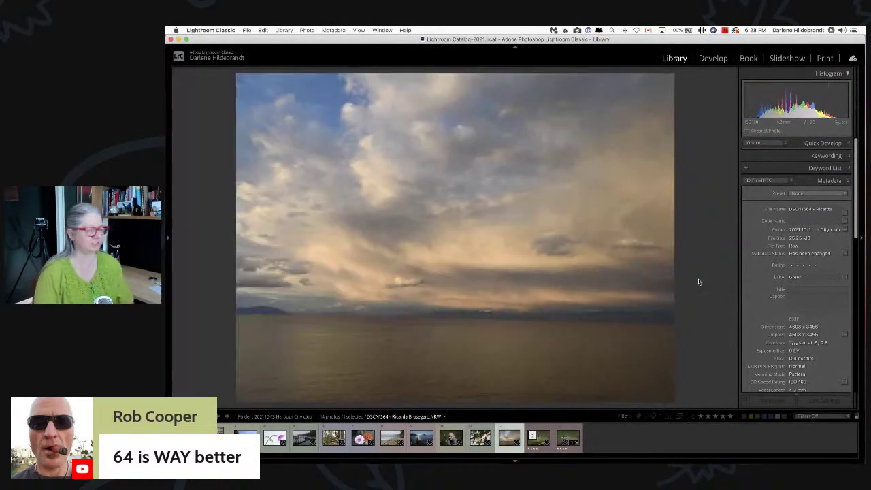
pyautogui.click(713, 271)
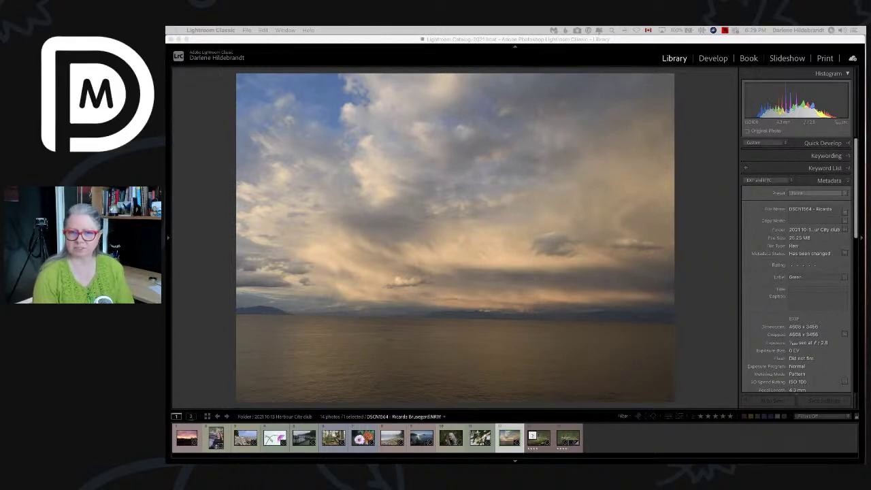
# Step: Apply the Camera Landscape profile to the sunset seascape in Develop, view the photo in the Library, and return to Develop
pyautogui.click(718, 299)
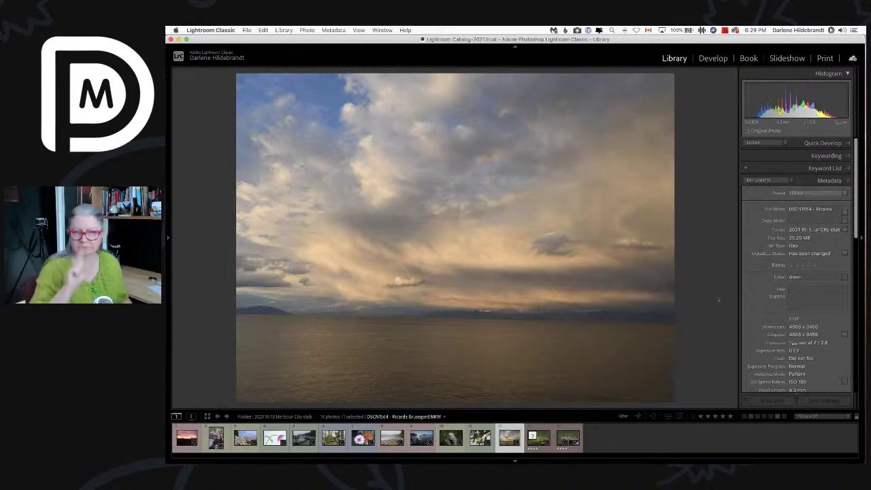
pyautogui.moveTo(718, 299); pyautogui.dragTo(718, 238)
pyautogui.press('d')
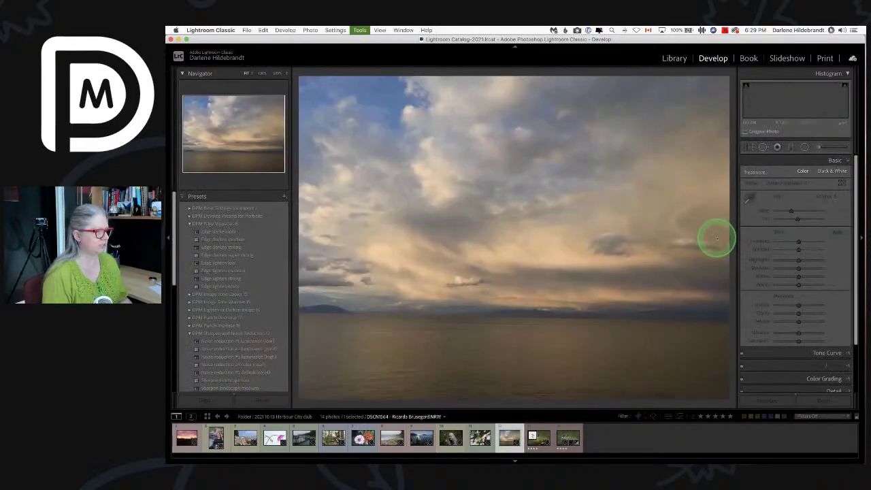
pyautogui.click(841, 185)
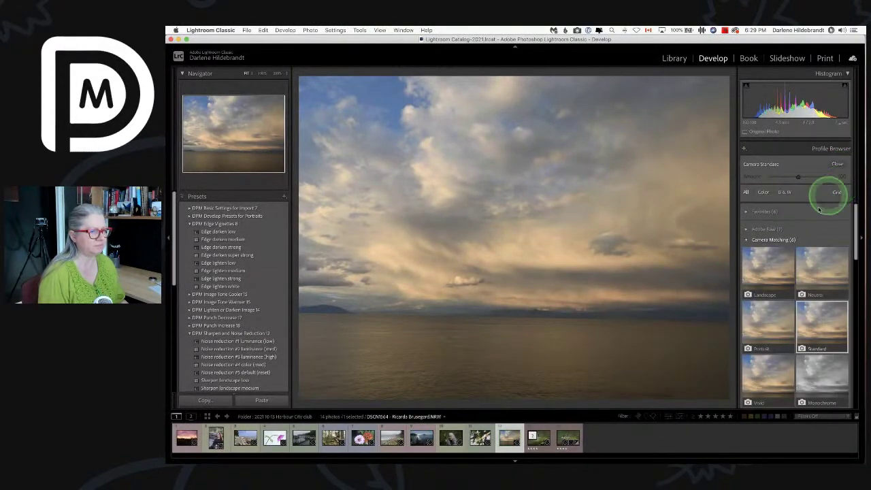
pyautogui.scroll(-2, 807, 223)
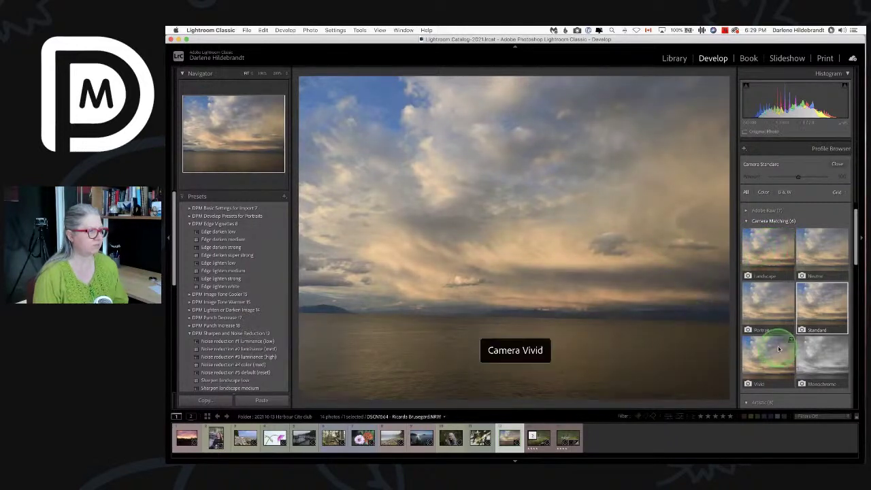
pyautogui.click(769, 253)
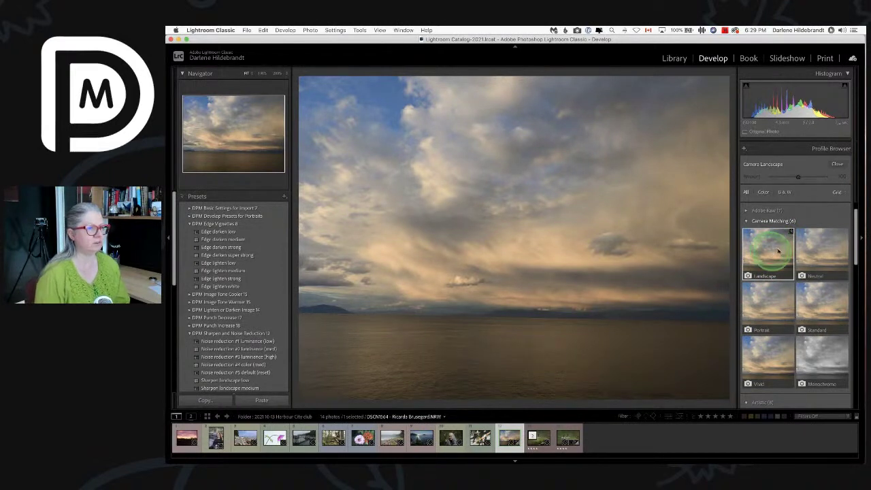
pyautogui.click(837, 164)
pyautogui.press('e')
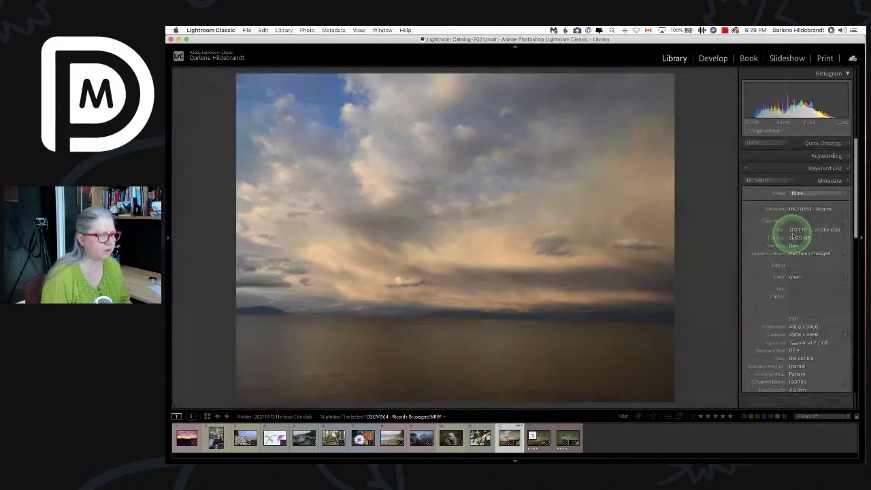
pyautogui.press('d')
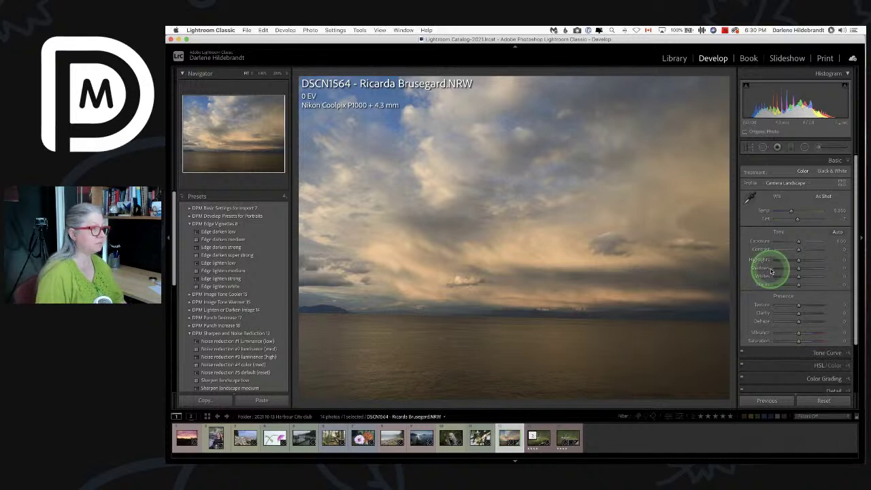
# Step: View the seascape's exposure information overlay and hide it
pyautogui.press('i')
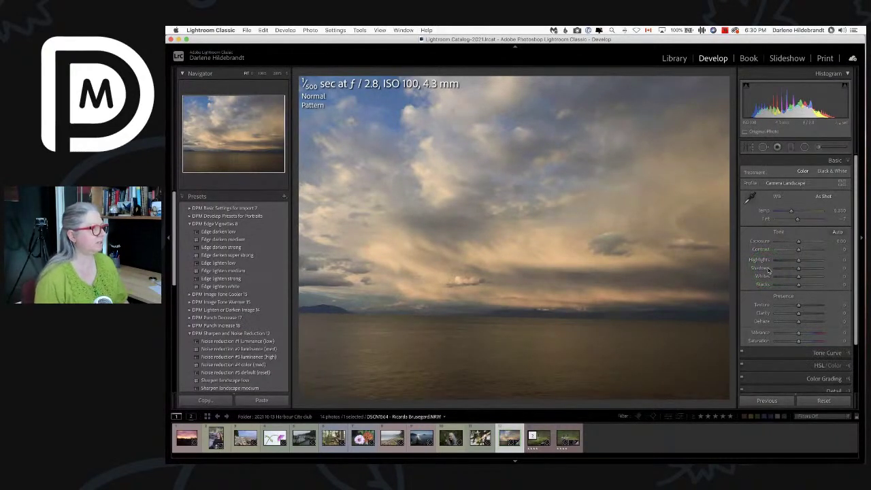
pyautogui.press('i')
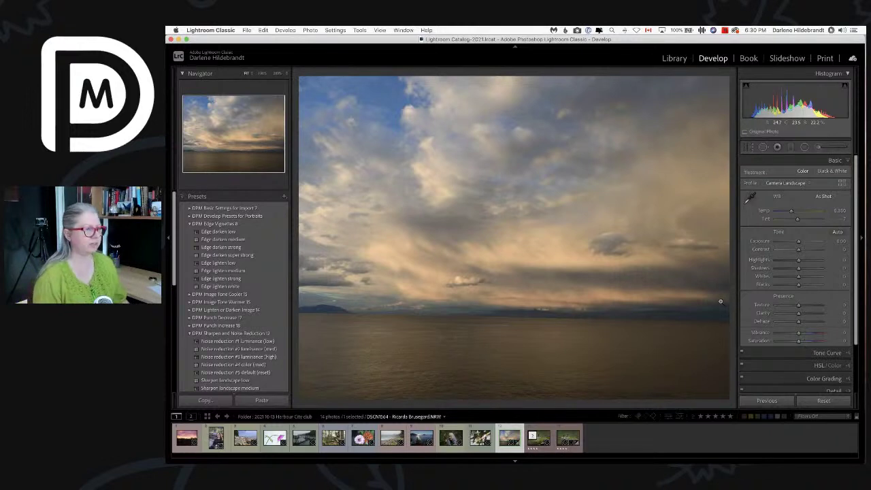
# Step: Try straightening the horizon automatically and by tracing the waterline with the Straighten tool, resetting the crop each time
pyautogui.press('r')
pyautogui.click(835, 189)
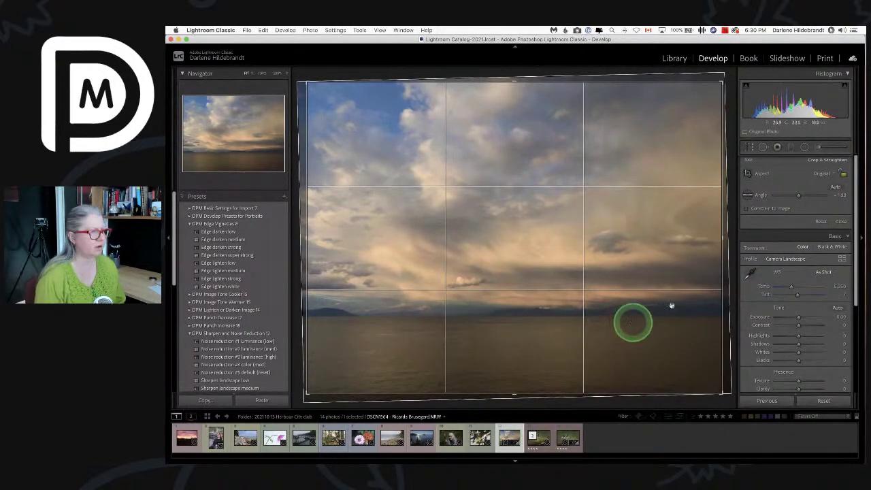
pyautogui.click(821, 221)
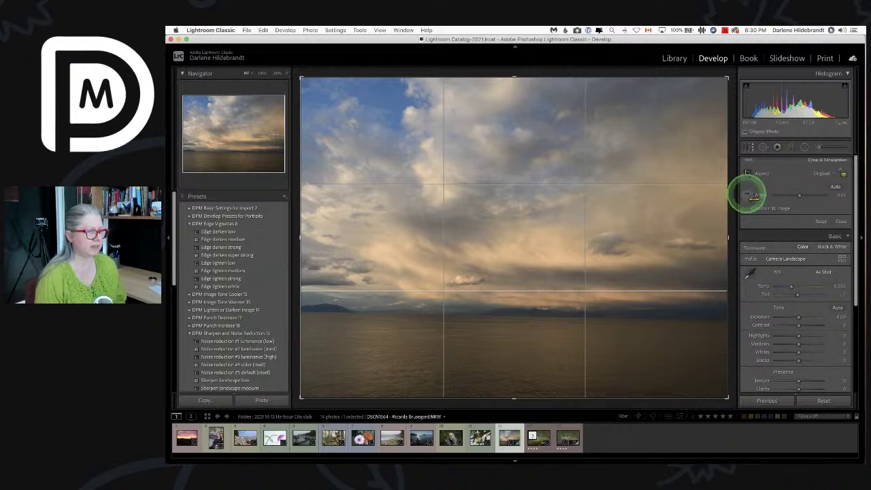
pyautogui.click(747, 196)
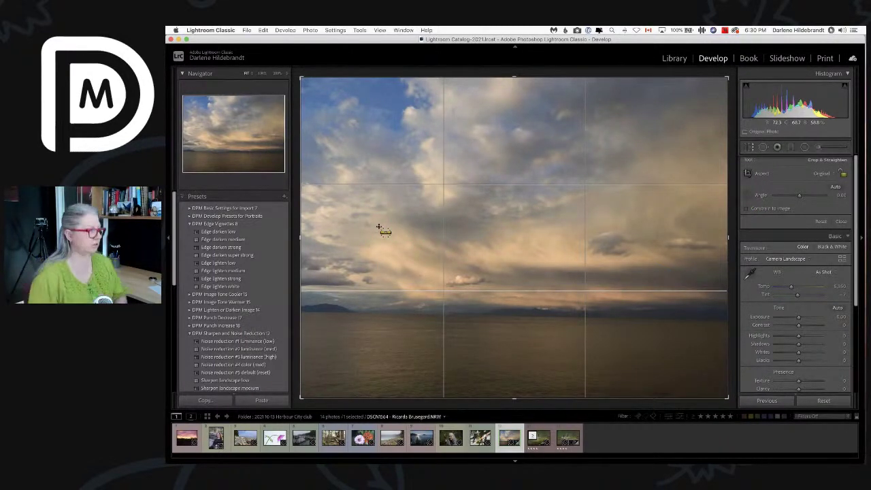
pyautogui.moveTo(341, 312); pyautogui.dragTo(717, 318)
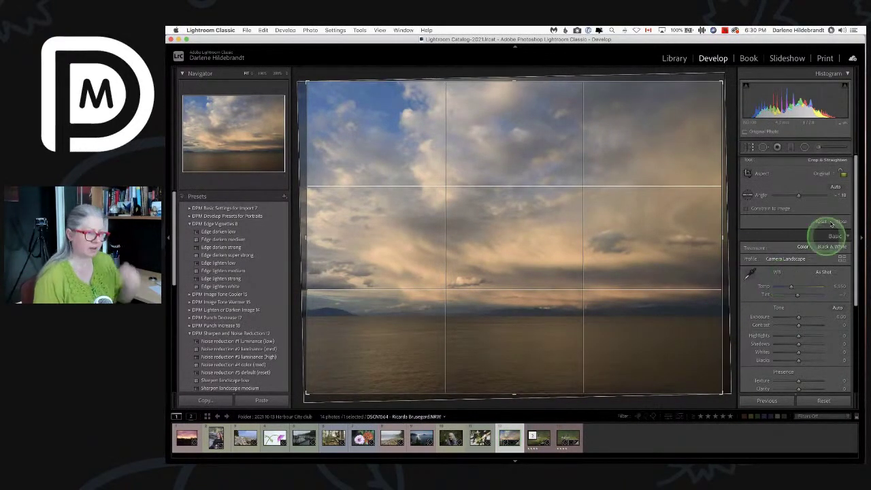
pyautogui.click(821, 221)
# Step: Level the horizon with the Level option of the Upright transform correction
pyautogui.scroll(-5, 821, 225)
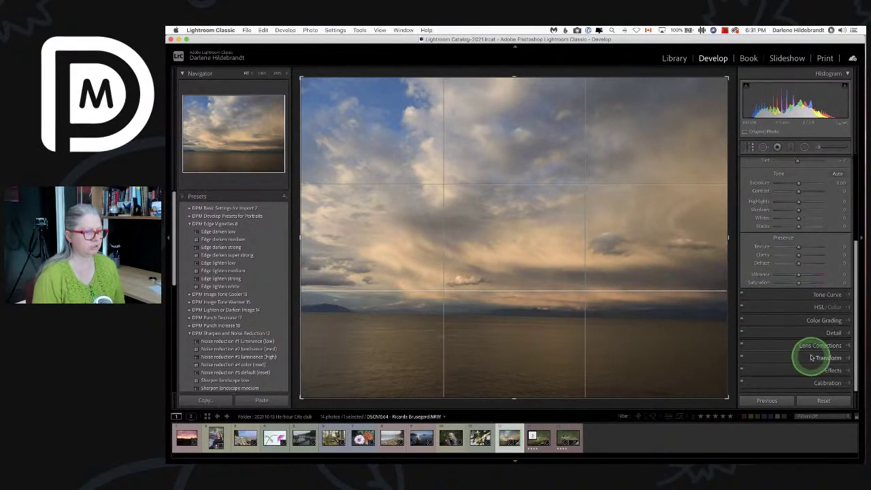
pyautogui.click(810, 353)
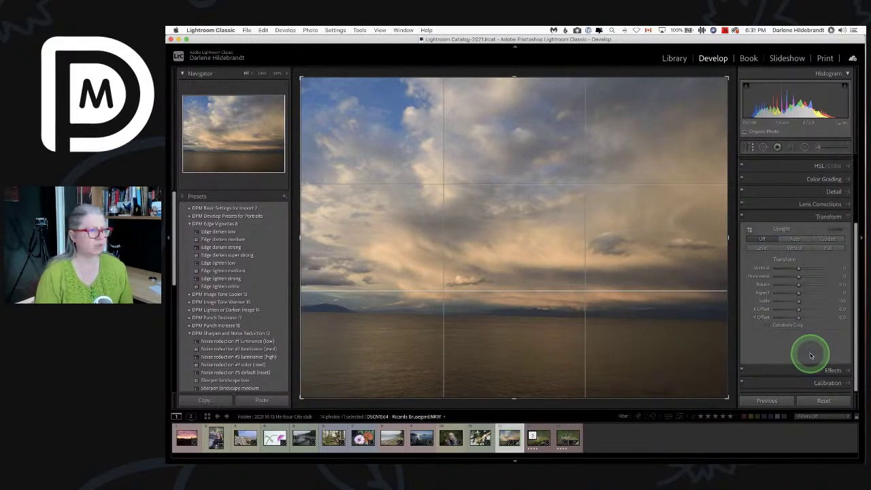
pyautogui.click(761, 249)
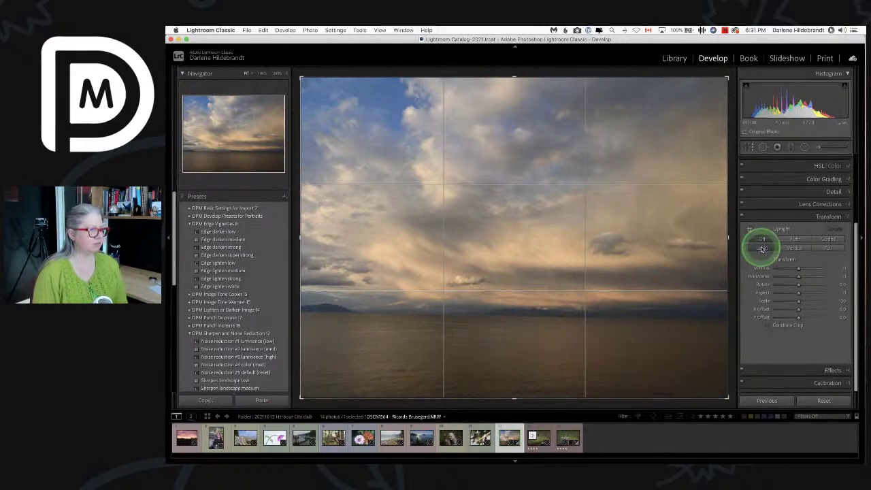
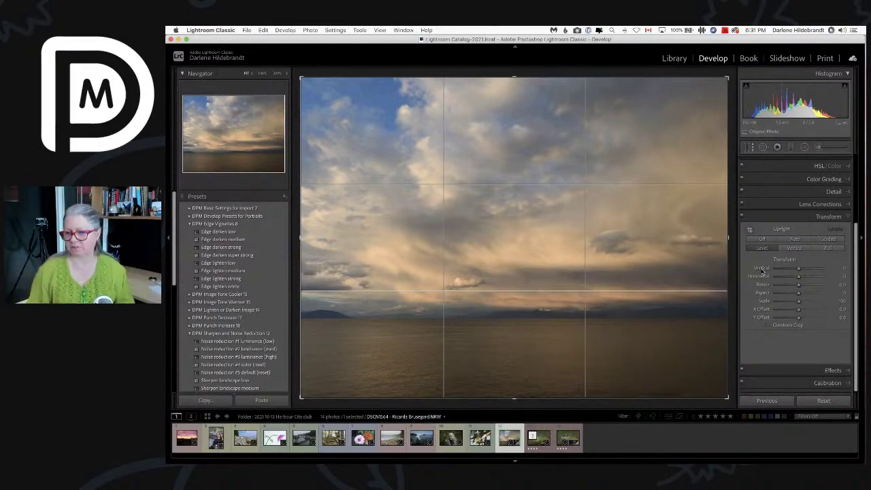
# Step: Crop off the lower part of the sea, keeping the photo's full width, and apply the crop
pyautogui.click(761, 270)
pyautogui.click(824, 179)
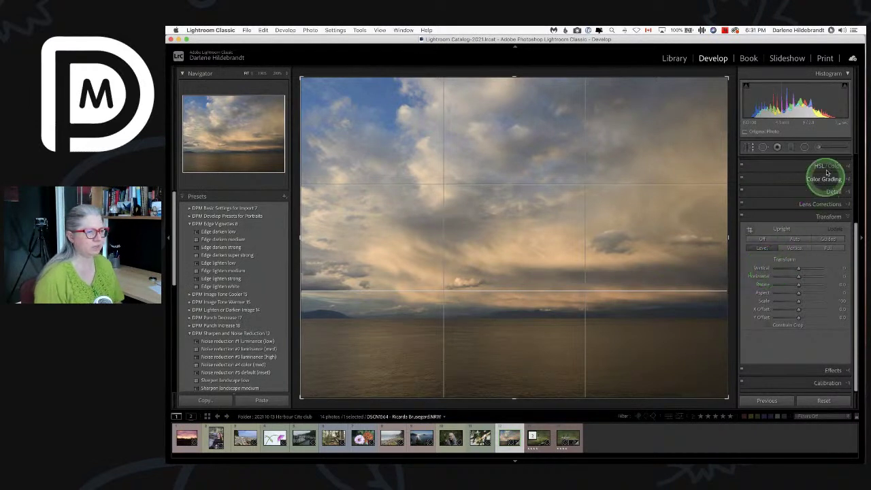
pyautogui.click(824, 167)
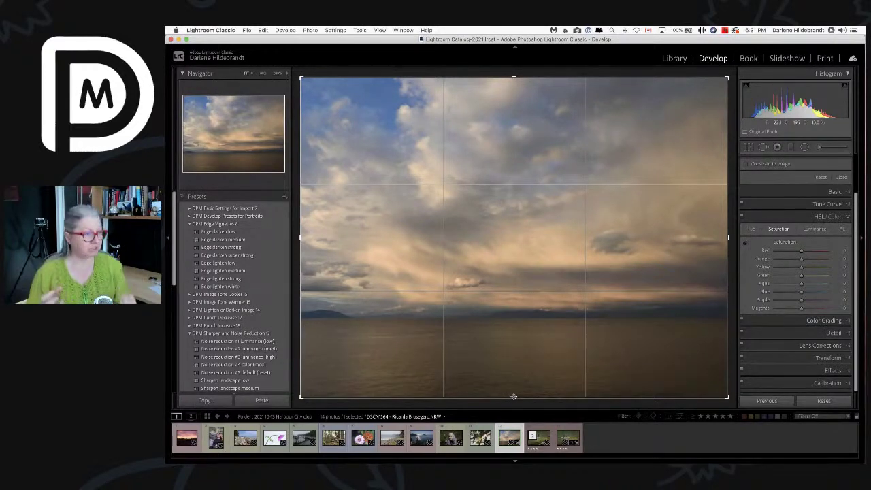
pyautogui.moveTo(513, 396); pyautogui.dragTo(513, 367)
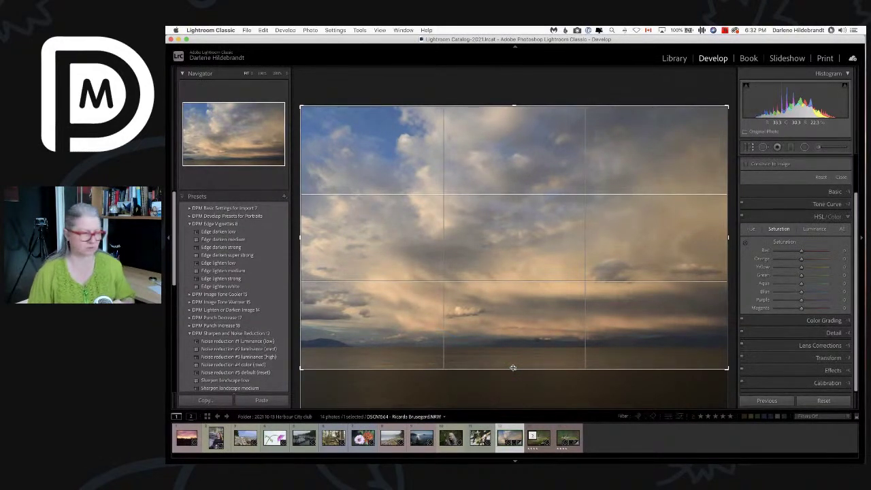
pyautogui.press('Return')
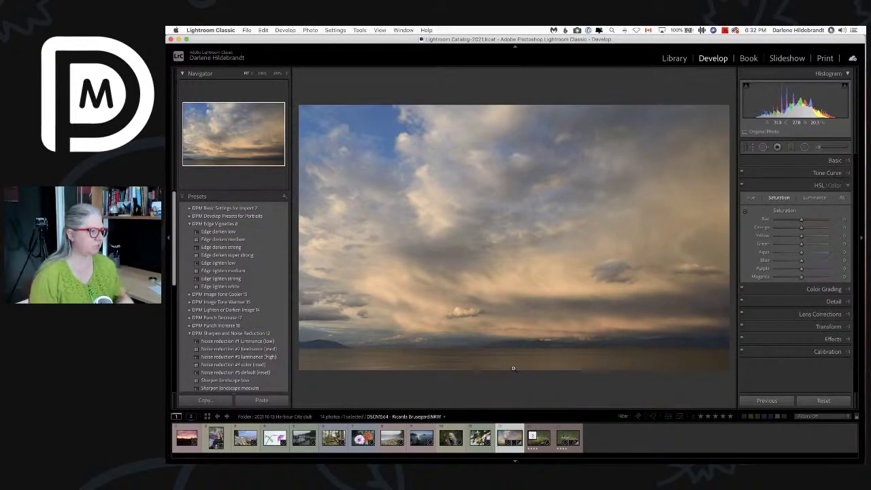
# Step: Try the automatic Whites level in the Basic tone settings and undo it
pyautogui.click(833, 159)
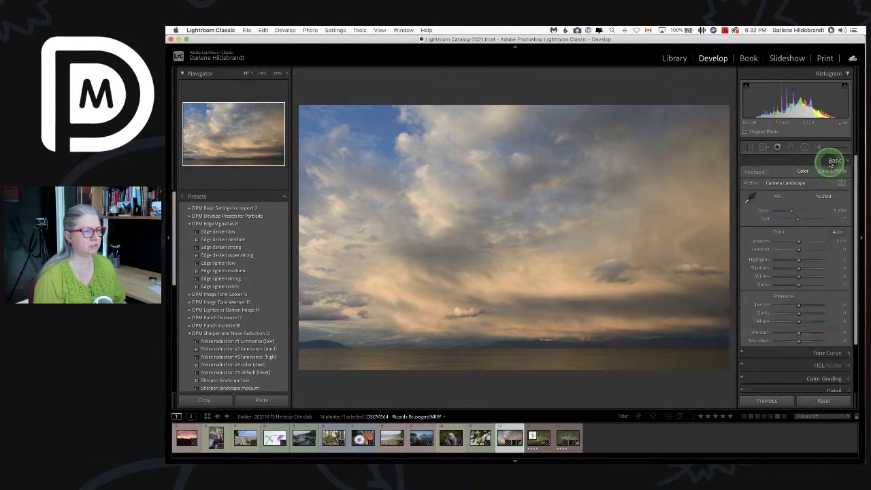
pyautogui.click(787, 225)
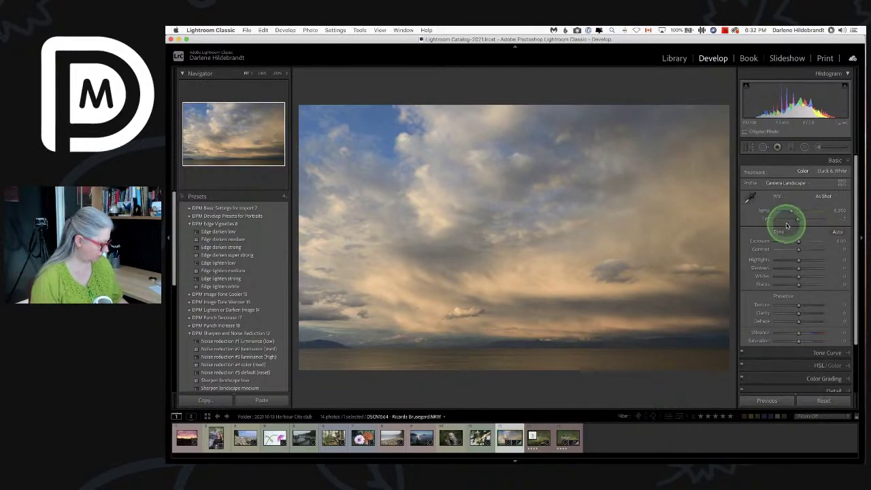
pyautogui.click(761, 277)
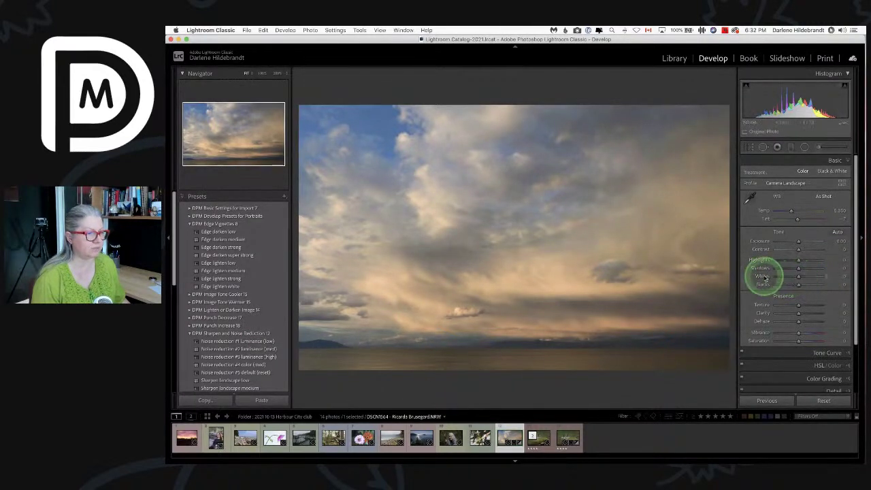
pyautogui.keyDown('shift'); pyautogui.doubleClick(762, 277); pyautogui.keyUp('shift')
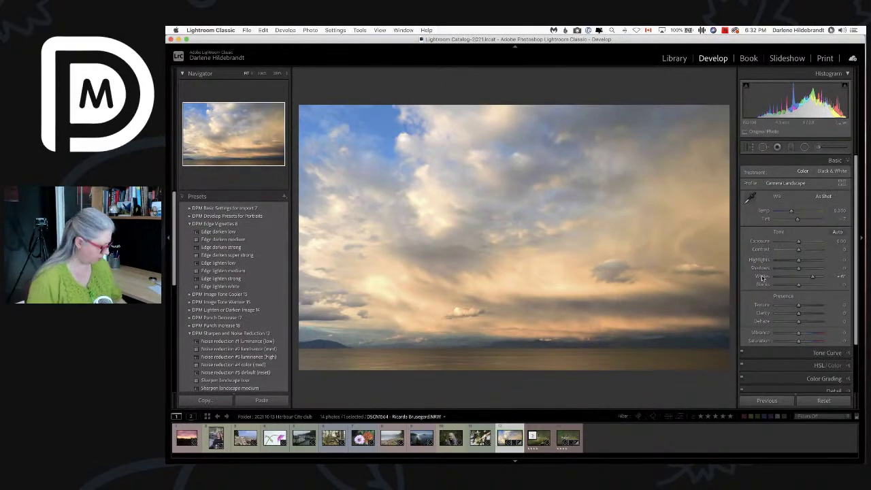
pyautogui.press('super+z')
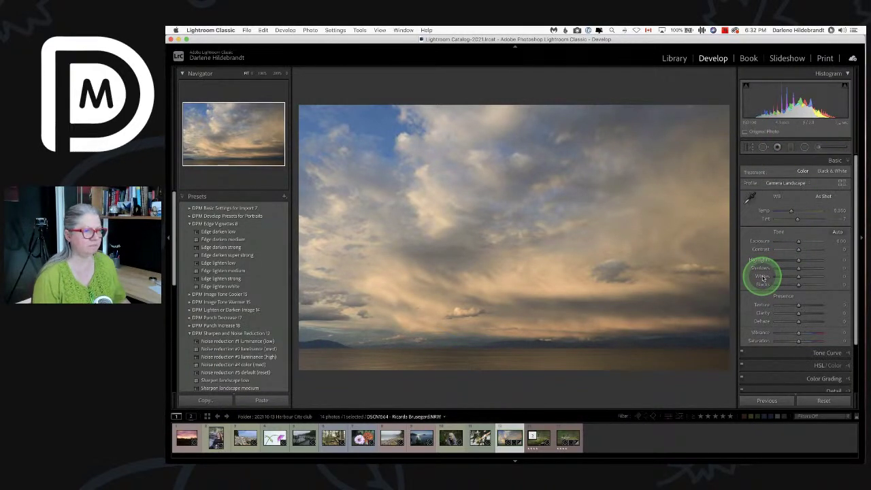
# Step: Raise the Whites again to brighten the clouds
pyautogui.press('Up')
pyautogui.press('Up')
pyautogui.press('Up')
pyautogui.press('Up')
pyautogui.press('Up')
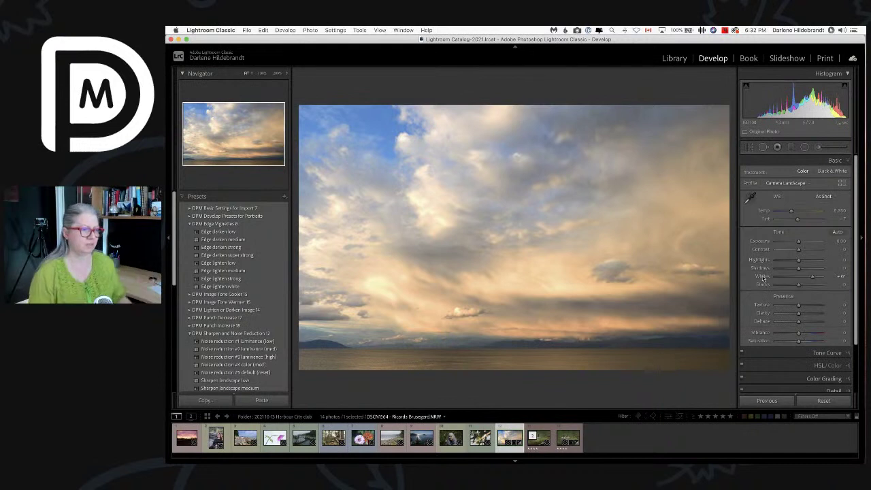
# Step: Try the automatic Blacks level, ease it back to a milder negative setting, and compare the photo with its before view
pyautogui.click(763, 285)
pyautogui.click(750, 118)
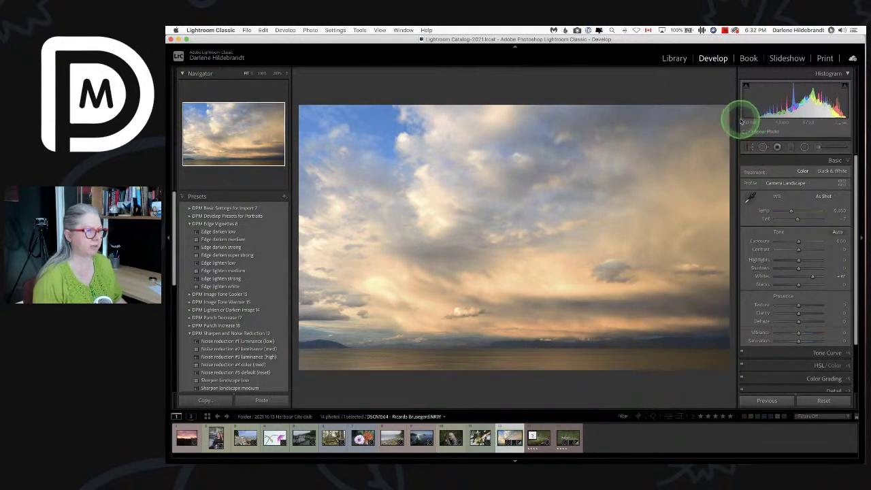
pyautogui.keyDown('shift'); pyautogui.doubleClick(762, 284); pyautogui.keyUp('shift')
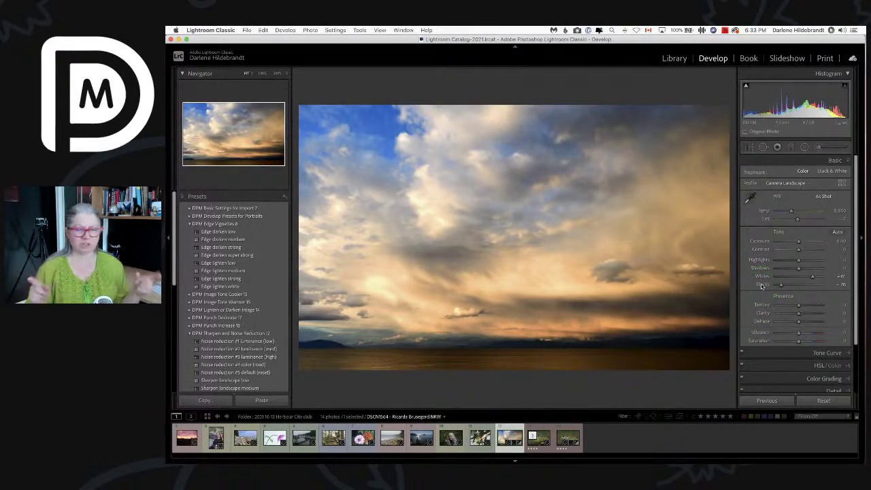
pyautogui.moveTo(778, 281); pyautogui.dragTo(788, 284)
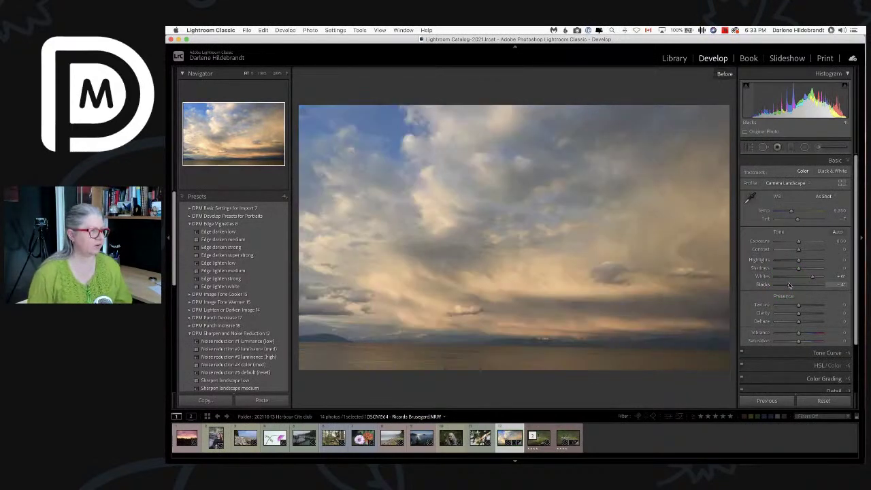
pyautogui.moveTo(792, 246); pyautogui.dragTo(796, 249)
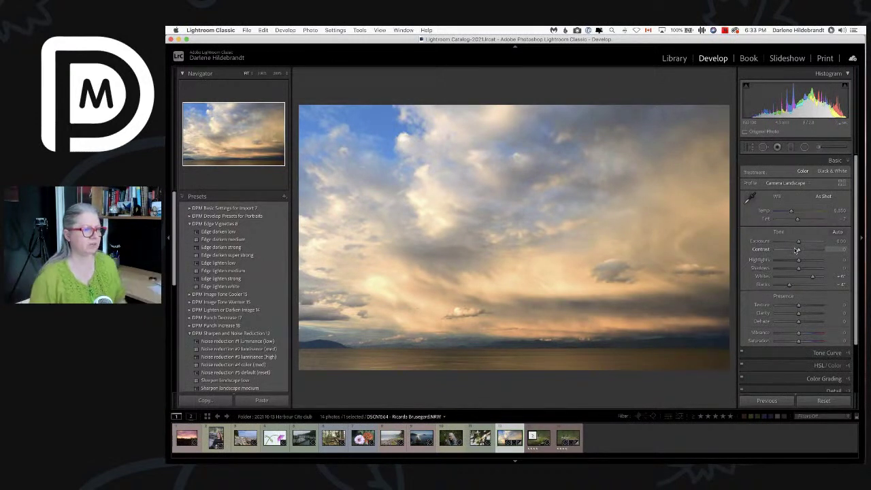
pyautogui.moveTo(797, 283); pyautogui.dragTo(812, 277)
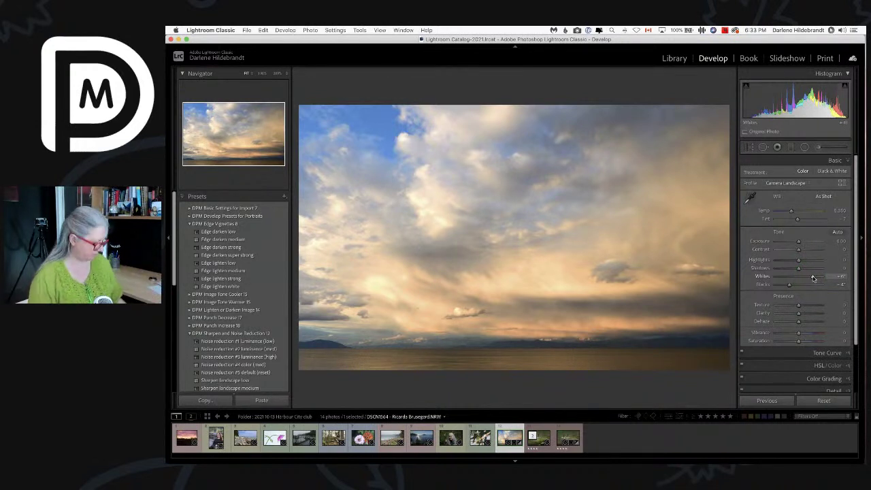
# Step: Reset Whites and Blacks, set Contrast to +30, and set Whites to +56 and Blacks to -4
pyautogui.doubleClick(758, 275)
pyautogui.doubleClick(758, 285)
pyautogui.moveTo(793, 249)
pyautogui.mouseDown()
pyautogui.moveTo(832, 250)
pyautogui.moveTo(802, 250)
pyautogui.mouseUp()
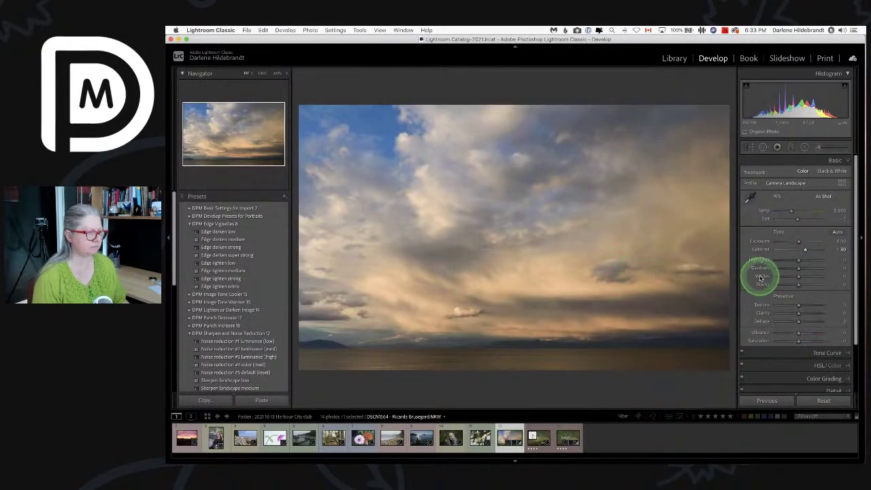
pyautogui.moveTo(761, 277); pyautogui.dragTo(797, 282)
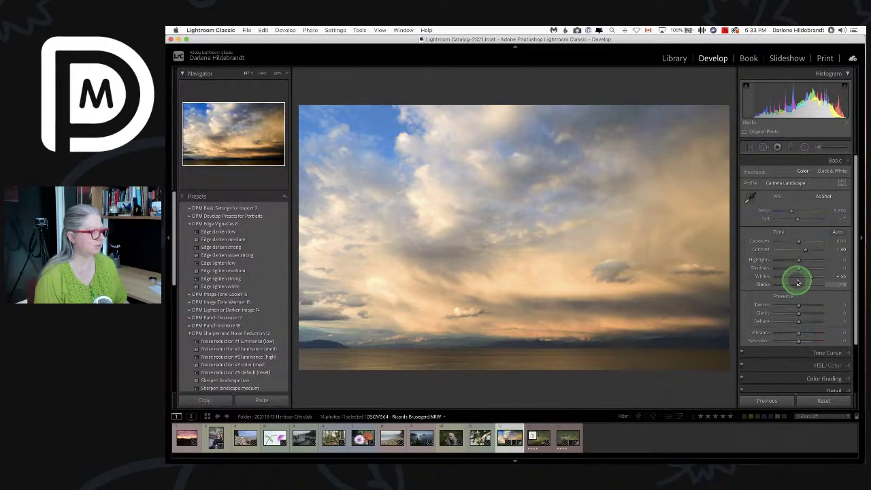
# Step: Set Highlights to -100 and Exposure to -0.20, lift the Shadows moderately, and compare the result with the before view
pyautogui.moveTo(798, 259); pyautogui.dragTo(770, 259)
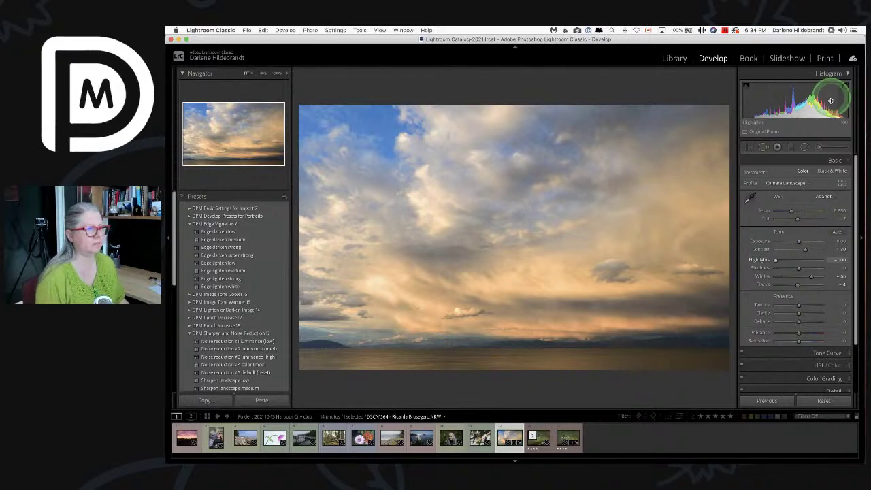
pyautogui.click(776, 260)
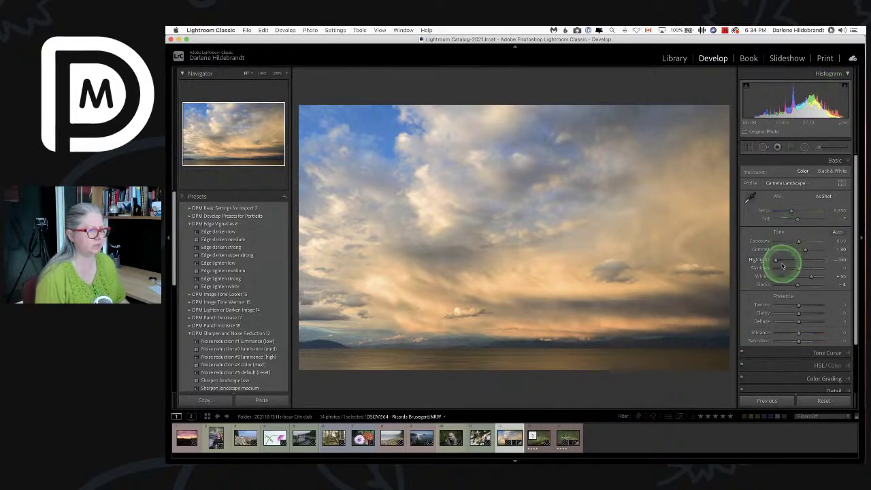
pyautogui.moveTo(776, 260); pyautogui.dragTo(798, 243)
pyautogui.press('\\')
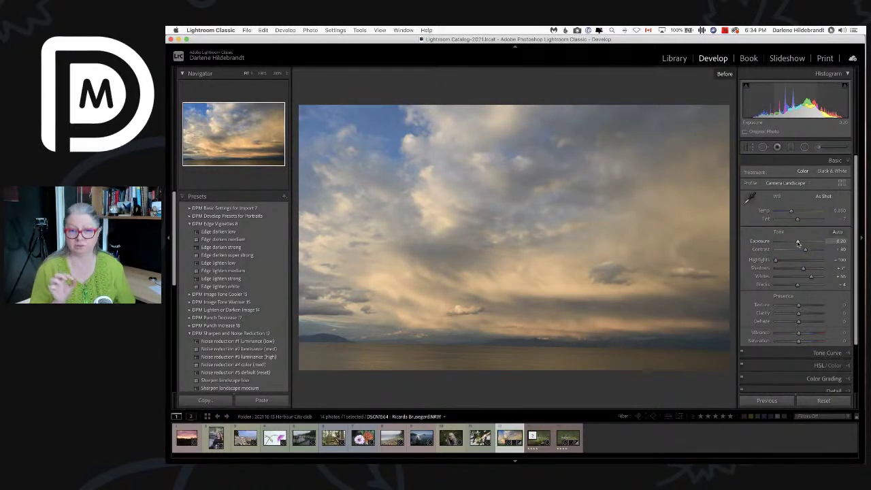
pyautogui.press('\\')
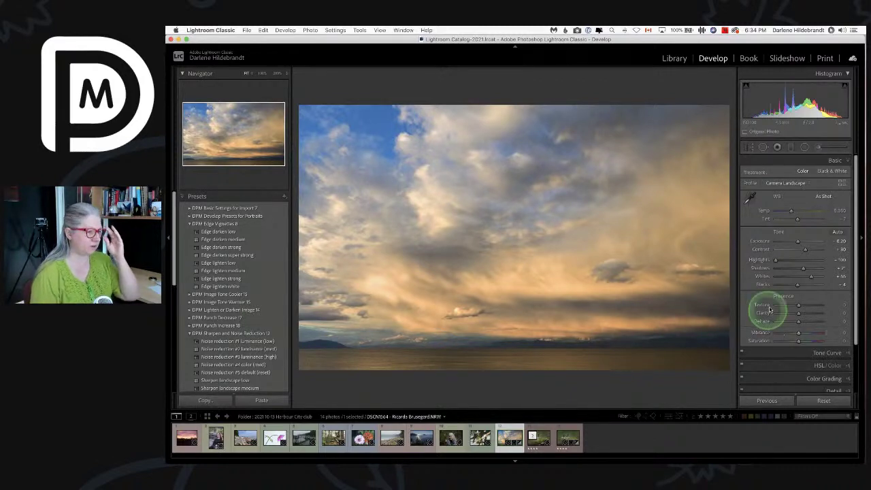
# Step: Darken the sunlit clouds with targeted HSL Luminance adjustments to Orange -15 and Yellow -27, and slightly adjust the blue sky's luminance
pyautogui.scroll(-2, 775, 320)
pyautogui.click(789, 341)
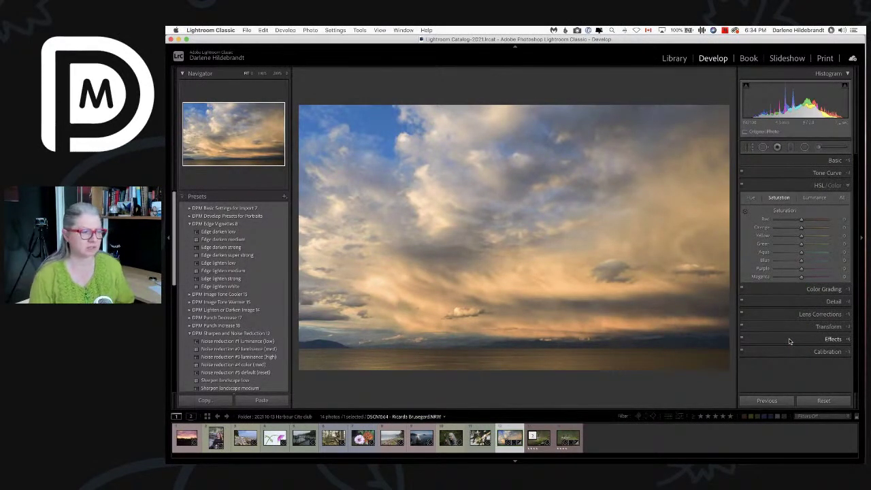
pyautogui.click(814, 197)
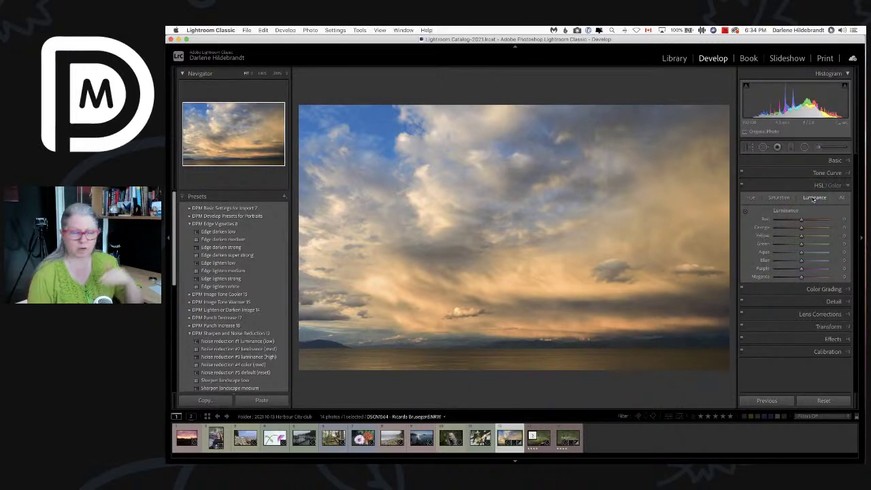
pyautogui.click(744, 212)
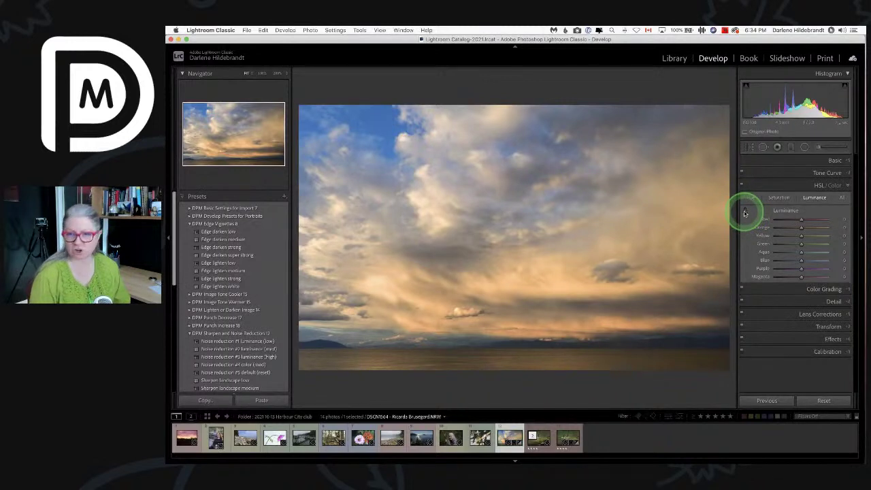
pyautogui.click(744, 213)
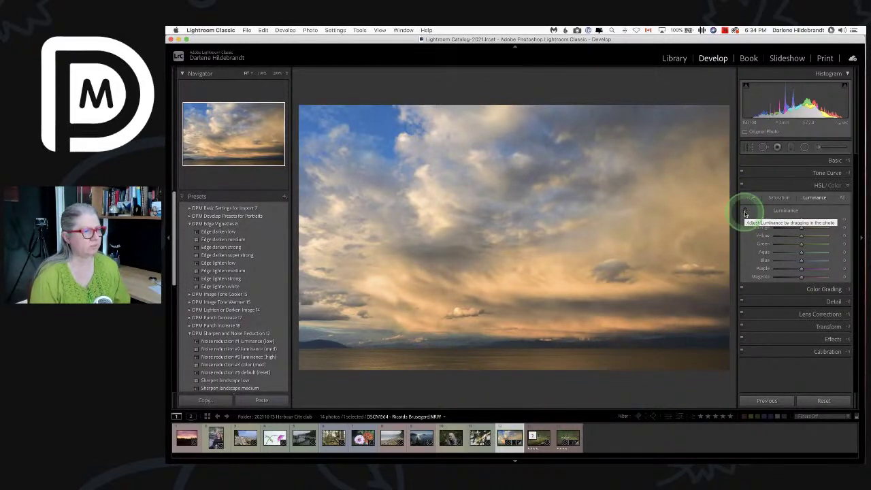
pyautogui.moveTo(667, 230); pyautogui.dragTo(651, 229)
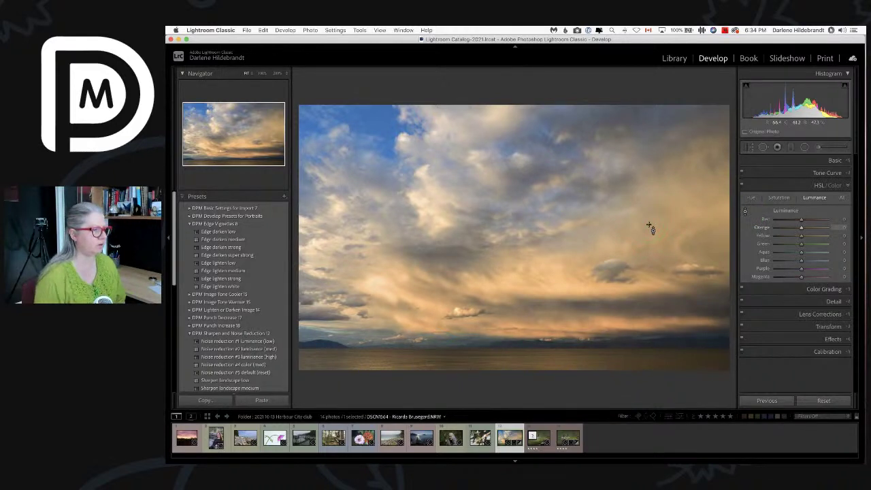
pyautogui.moveTo(453, 229); pyautogui.dragTo(382, 273)
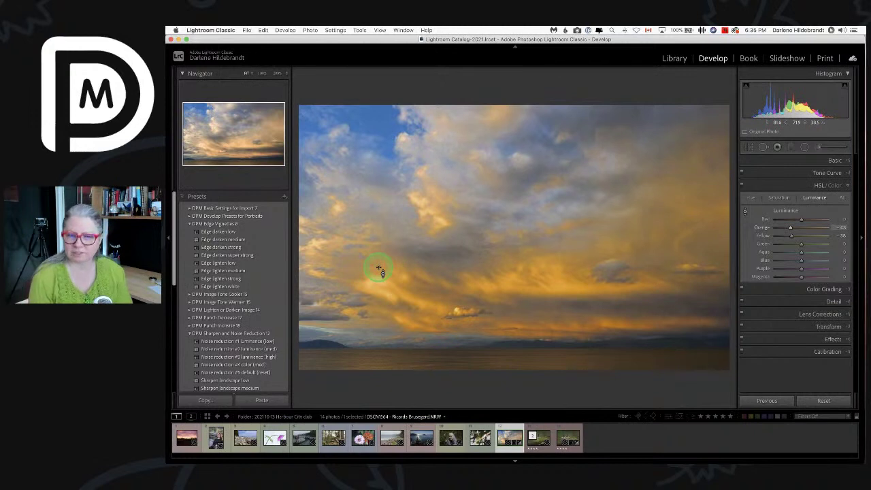
pyautogui.moveTo(383, 272)
pyautogui.mouseDown()
pyautogui.moveTo(374, 248)
pyautogui.moveTo(382, 330)
pyautogui.moveTo(374, 247)
pyautogui.moveTo(380, 285)
pyautogui.mouseUp()
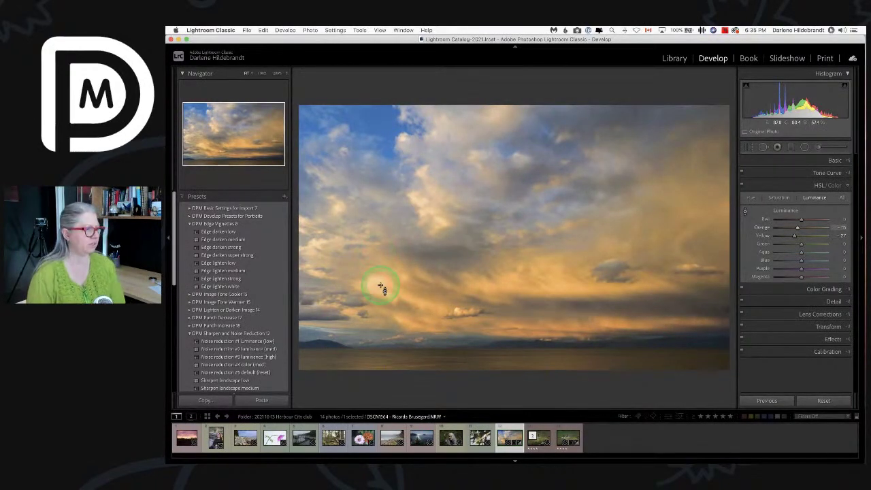
pyautogui.moveTo(362, 167); pyautogui.dragTo(380, 172)
# Step: Try extreme HSL Saturation on the sky and clouds, with Blue and Orange at +100, and undo both shifts
pyautogui.click(778, 197)
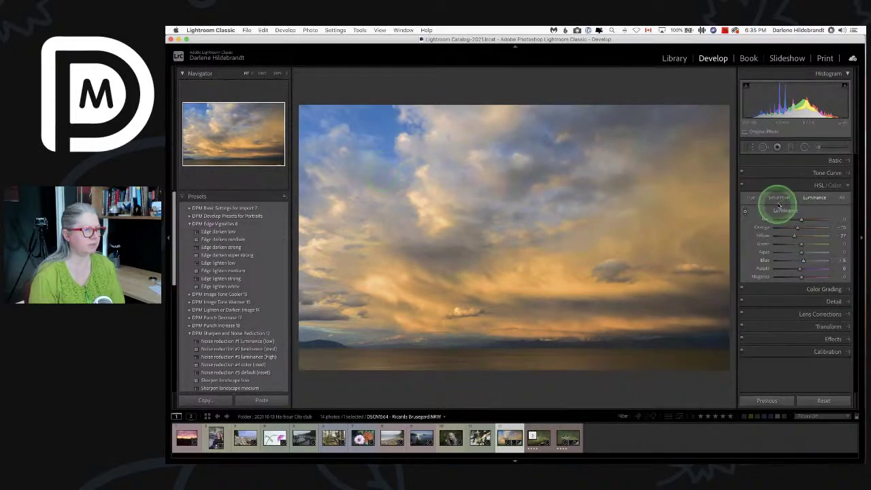
pyautogui.moveTo(381, 171); pyautogui.dragTo(379, 112)
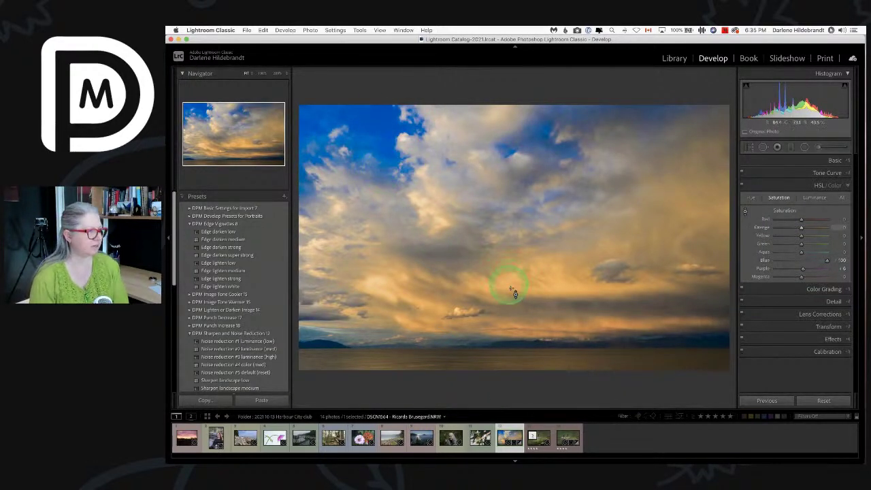
pyautogui.moveTo(517, 289); pyautogui.dragTo(515, 284)
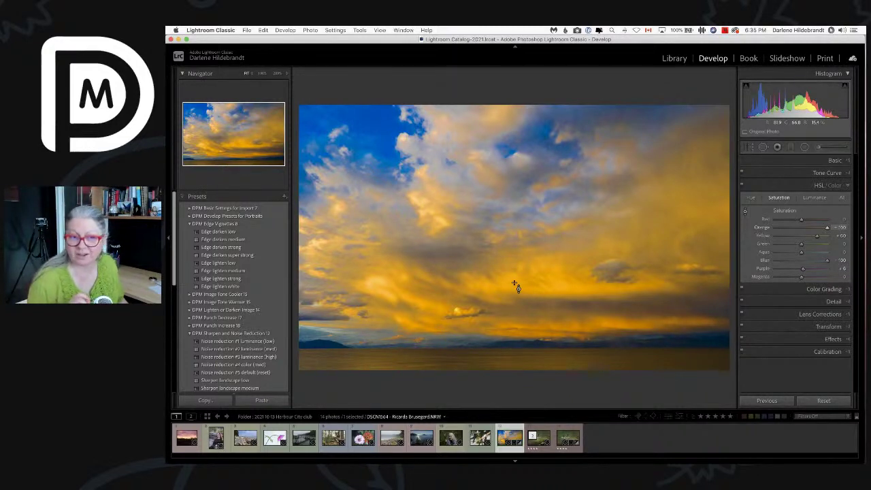
pyautogui.click(515, 286)
pyautogui.press('super+z')
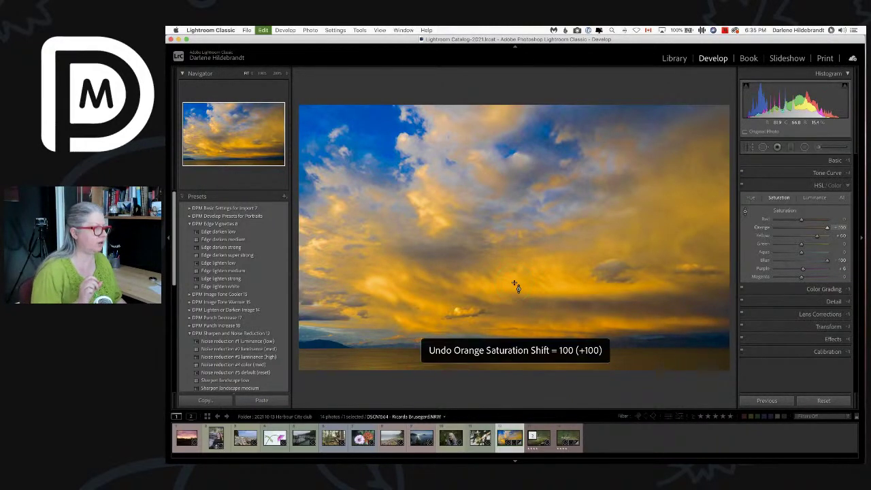
pyautogui.press('super+z')
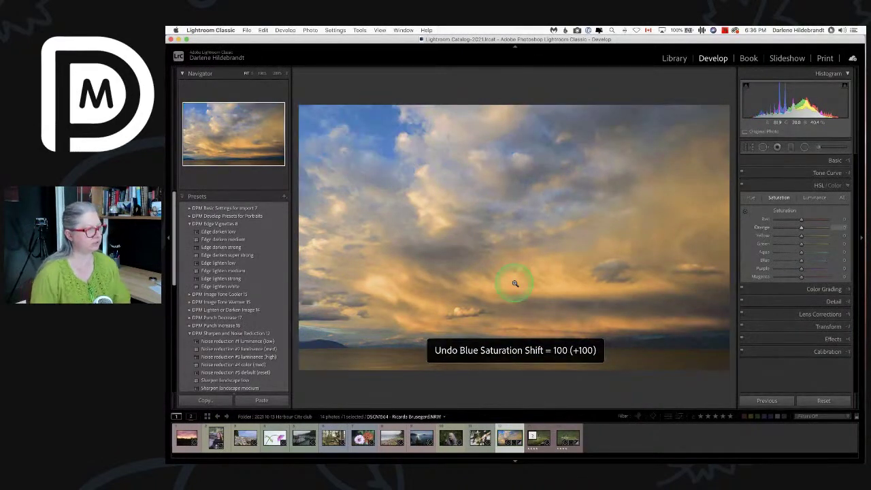
# Step: Fine-tune the HSL Saturation with subtle targeted adjustments on the golden clouds, the blue sky and the water
pyautogui.click(744, 209)
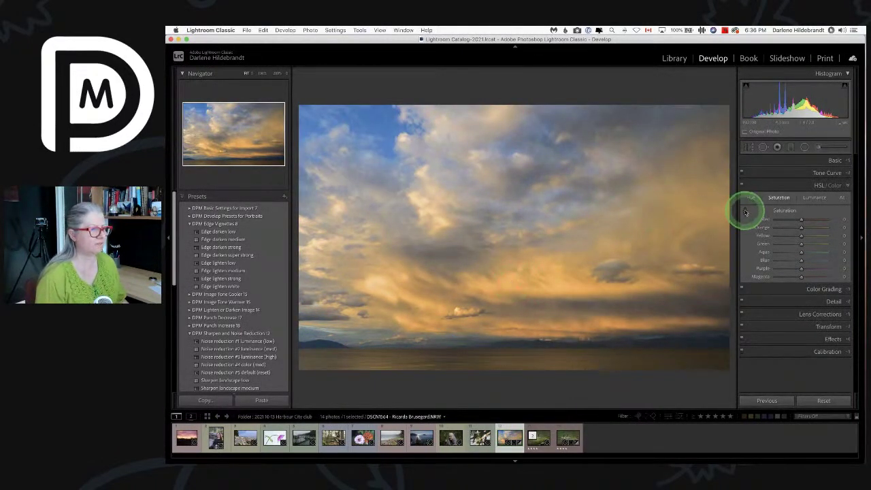
pyautogui.click(566, 261)
pyautogui.moveTo(567, 261); pyautogui.dragTo(563, 254)
pyautogui.click(433, 217)
pyautogui.moveTo(383, 177); pyautogui.dragTo(388, 189)
pyautogui.click(573, 254)
pyautogui.moveTo(564, 280); pyautogui.dragTo(565, 267)
pyautogui.click(581, 307)
pyautogui.moveTo(580, 353); pyautogui.dragTo(591, 355)
# Step: Try shifting the golden clouds' HSL Hue toward yellow-green and back toward orange, and reset all Hue adjustments
pyautogui.moveTo(771, 198); pyautogui.dragTo(751, 200)
pyautogui.click(751, 199)
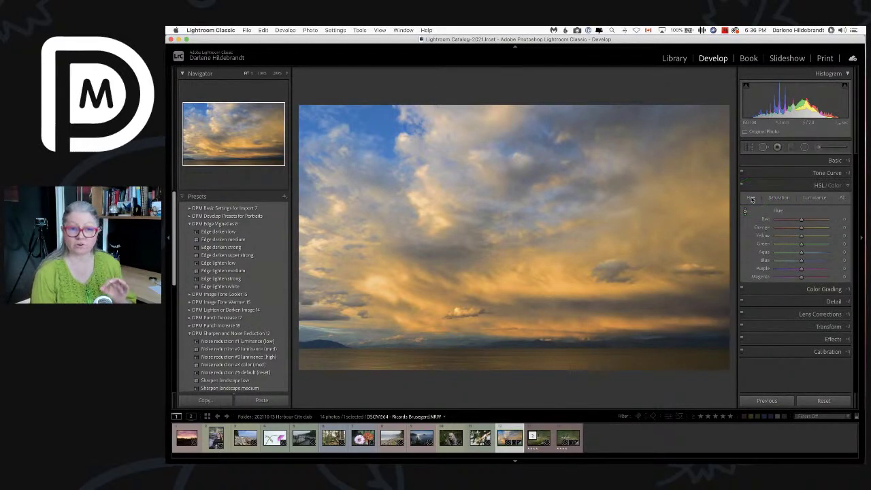
pyautogui.moveTo(794, 205); pyautogui.dragTo(552, 190)
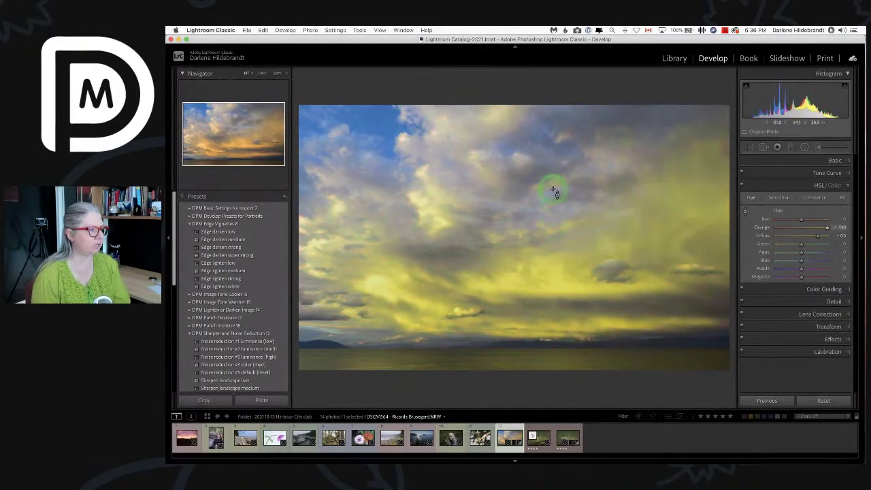
pyautogui.moveTo(555, 239); pyautogui.dragTo(553, 282)
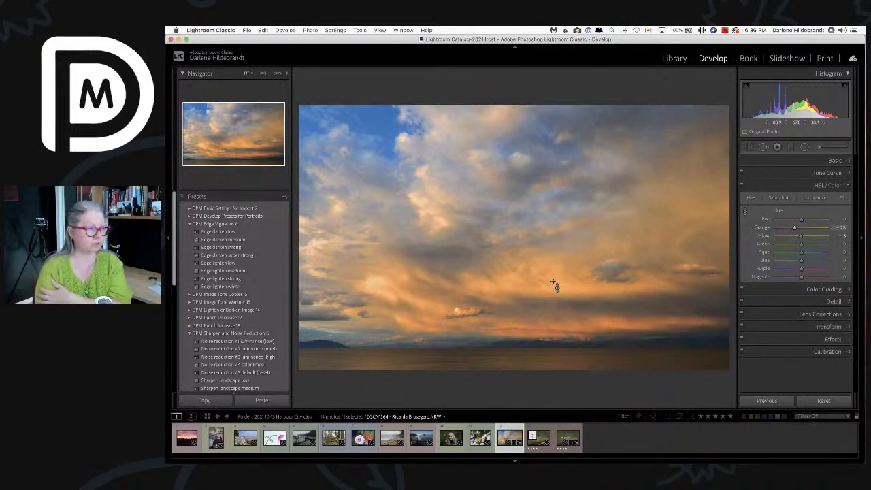
pyautogui.moveTo(553, 283); pyautogui.dragTo(779, 210)
pyautogui.doubleClick(778, 210)
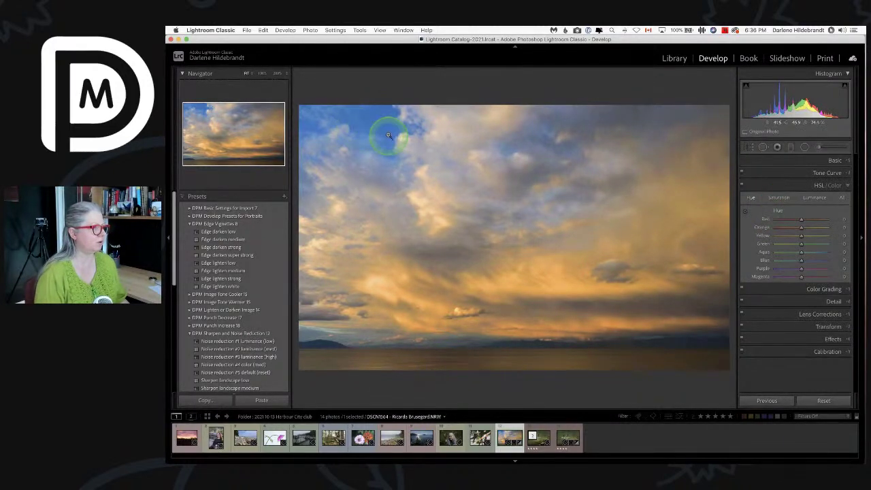
# Step: Shift the blue sky's Hue slightly with a targeted adjustment and compare the photo with its before view
pyautogui.click(744, 213)
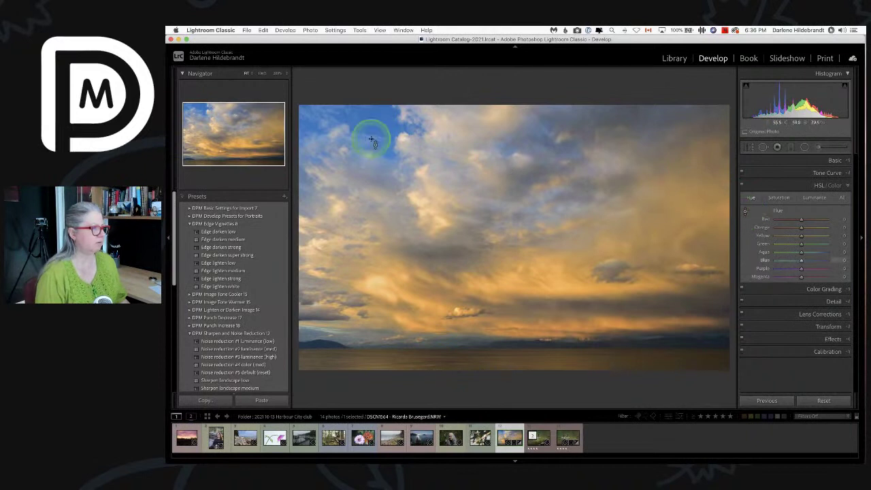
pyautogui.moveTo(382, 130)
pyautogui.mouseDown()
pyautogui.moveTo(375, 107)
pyautogui.moveTo(380, 137)
pyautogui.moveTo(372, 115)
pyautogui.moveTo(378, 130)
pyautogui.mouseUp()
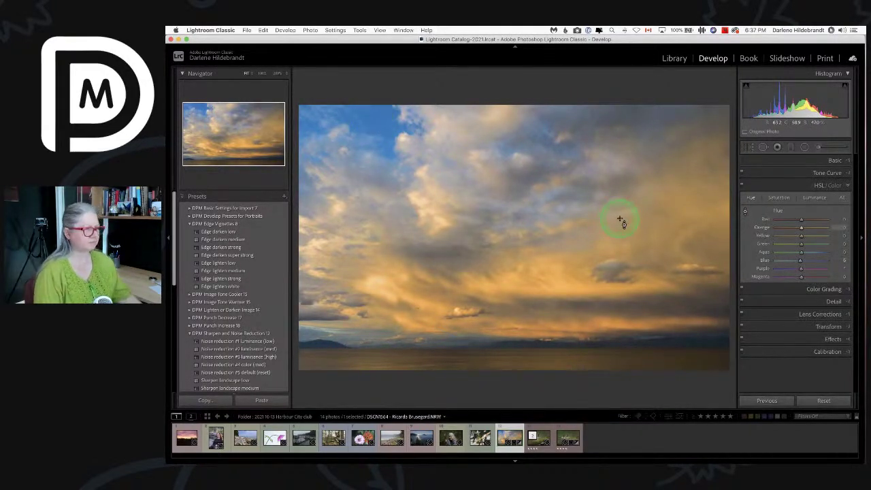
pyautogui.press('\\')
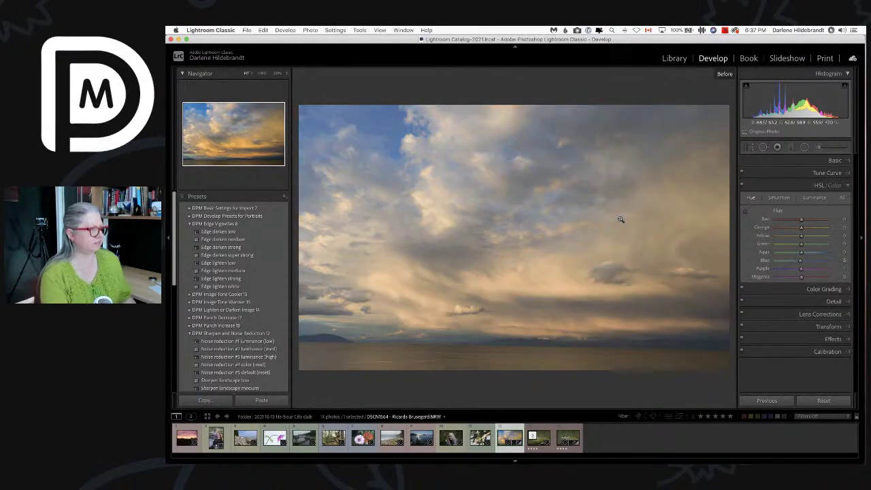
pyautogui.press('\\')
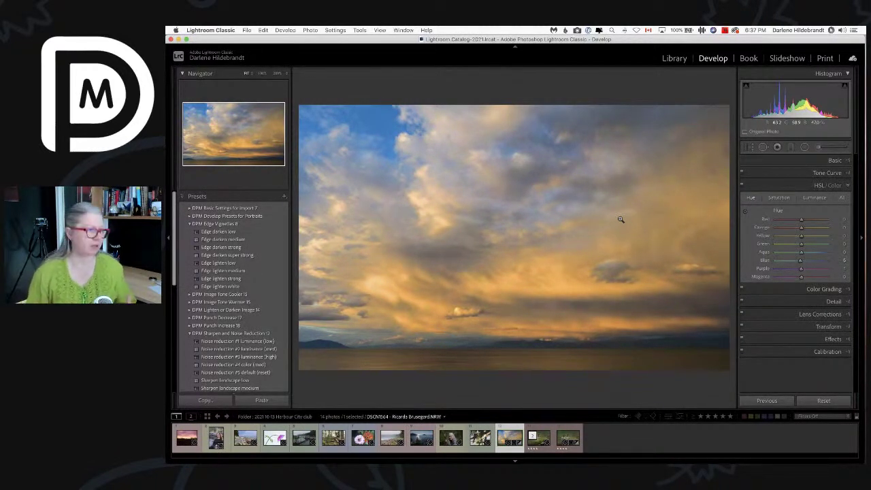
# Step: Try the Clarity extremes of +100 and -100, and inspect the clouds and hills at the horizon up close with strong Clarity
pyautogui.click(834, 160)
pyautogui.click(808, 220)
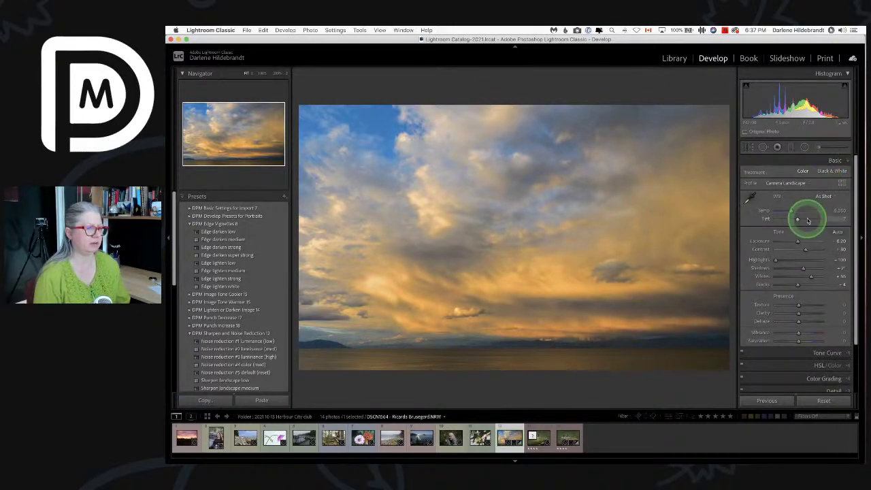
pyautogui.moveTo(796, 312); pyautogui.dragTo(800, 313)
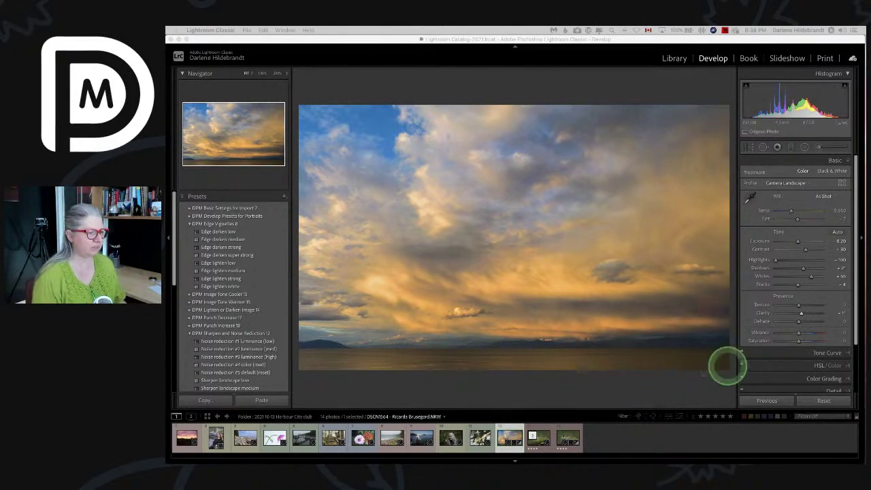
pyautogui.click(686, 387)
pyautogui.moveTo(801, 314); pyautogui.dragTo(842, 312)
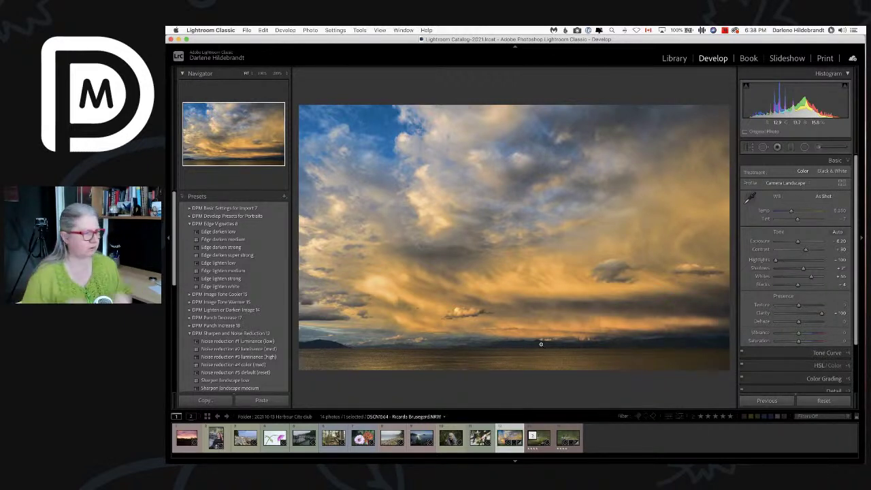
pyautogui.doubleClick(821, 313)
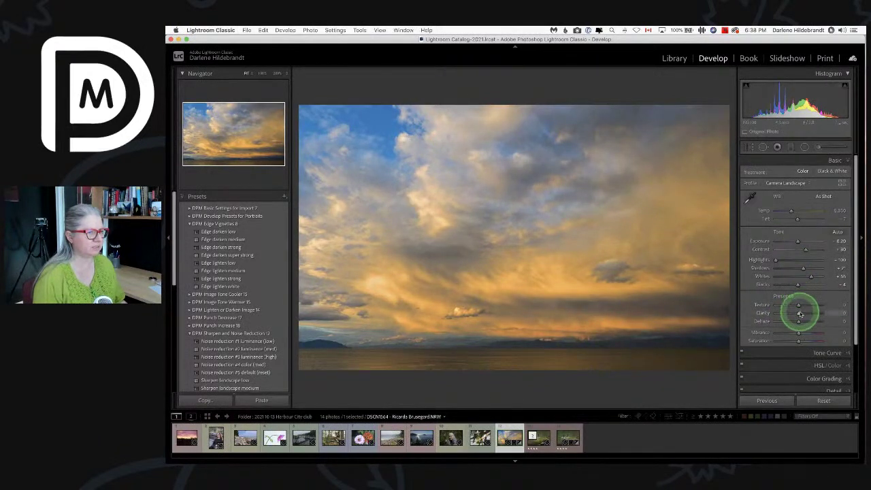
pyautogui.moveTo(799, 315); pyautogui.dragTo(733, 305)
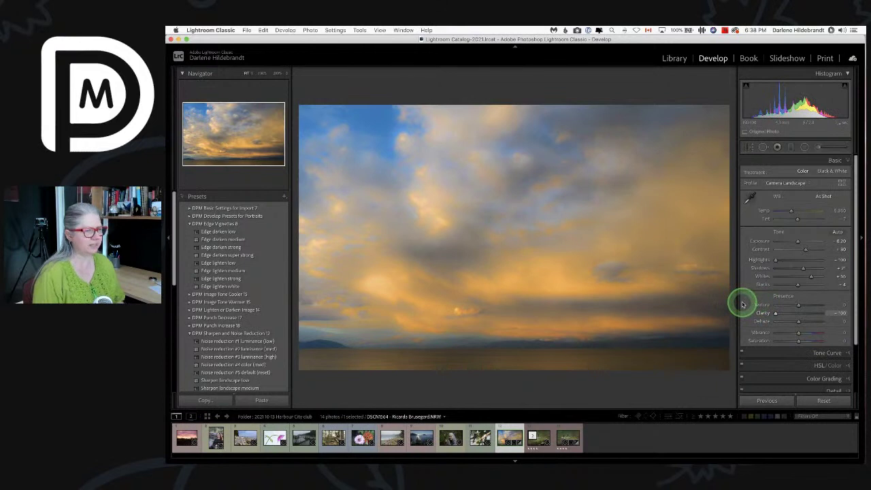
pyautogui.moveTo(744, 305); pyautogui.dragTo(819, 312)
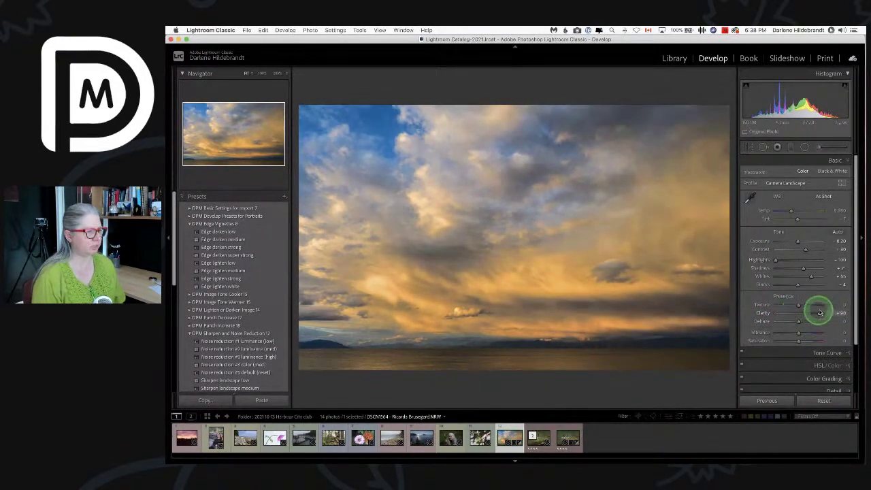
pyautogui.click(548, 317)
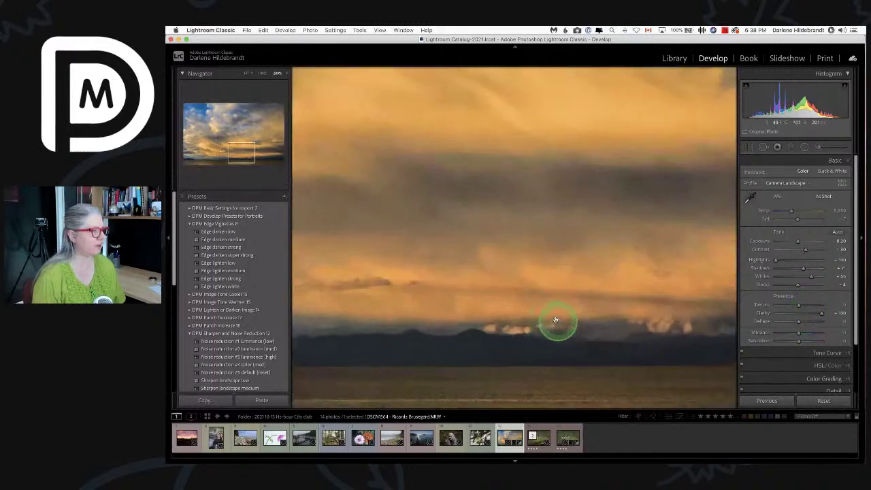
pyautogui.moveTo(486, 243); pyautogui.dragTo(616, 279)
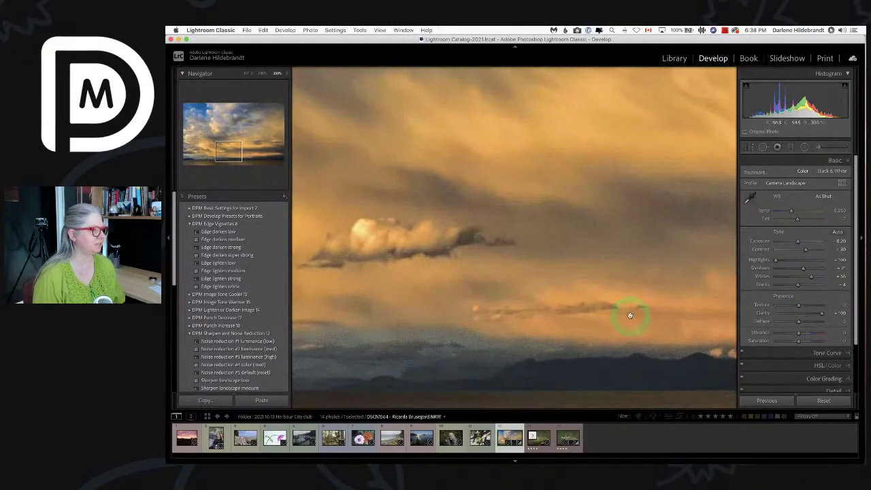
pyautogui.click(262, 72)
pyautogui.click(560, 289)
# Step: Set Clarity to +17 and Texture to +29, try Dehaze up to +100, and ease it back to about +15
pyautogui.moveTo(820, 315)
pyautogui.mouseDown()
pyautogui.moveTo(797, 314)
pyautogui.moveTo(803, 344)
pyautogui.moveTo(796, 340)
pyautogui.moveTo(796, 305)
pyautogui.moveTo(849, 306)
pyautogui.moveTo(791, 304)
pyautogui.moveTo(811, 306)
pyautogui.mouseUp()
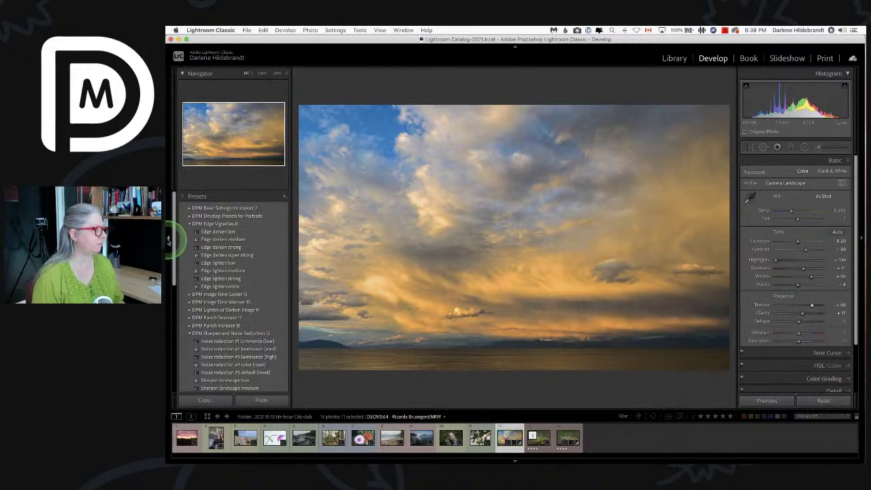
pyautogui.click(168, 238)
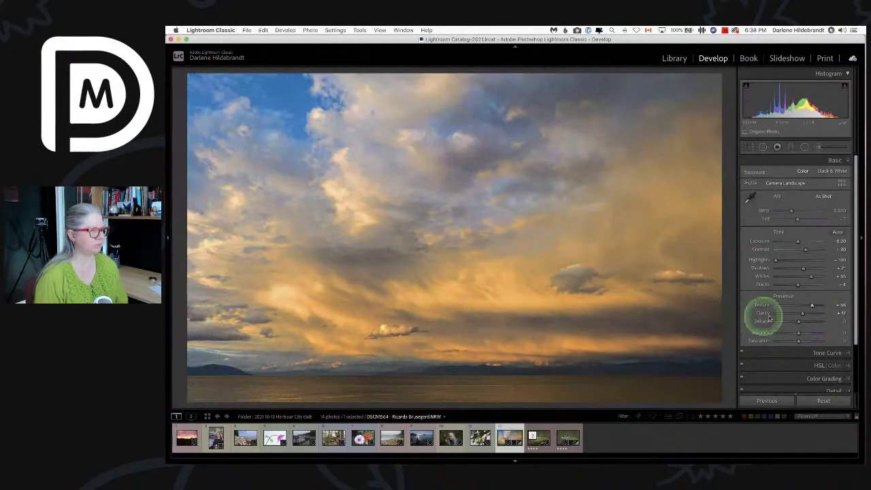
pyautogui.moveTo(802, 307)
pyautogui.mouseDown()
pyautogui.moveTo(820, 306)
pyautogui.moveTo(757, 305)
pyautogui.moveTo(827, 308)
pyautogui.moveTo(801, 305)
pyautogui.moveTo(793, 318)
pyautogui.moveTo(808, 321)
pyautogui.mouseUp()
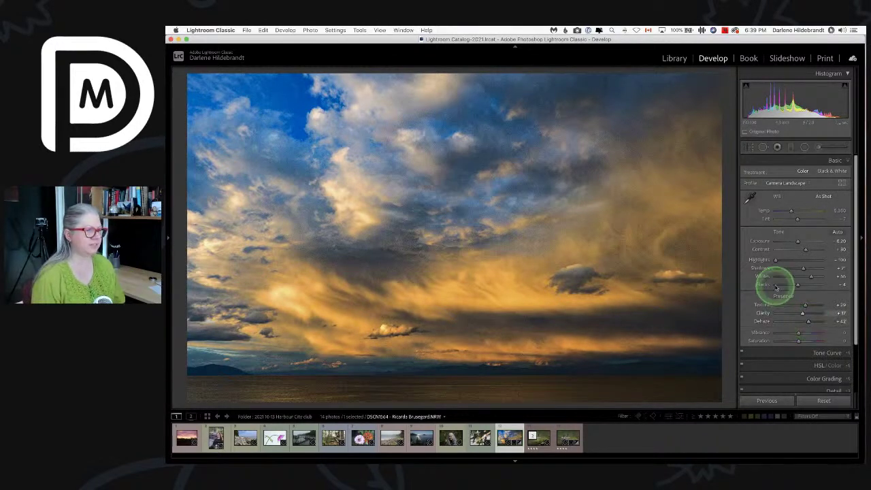
pyautogui.moveTo(807, 322); pyautogui.dragTo(830, 321)
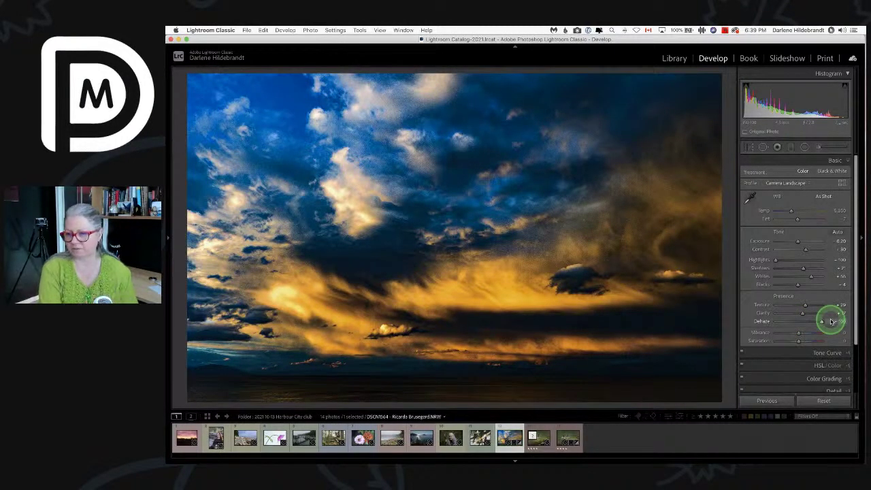
pyautogui.moveTo(830, 321); pyautogui.dragTo(804, 323)
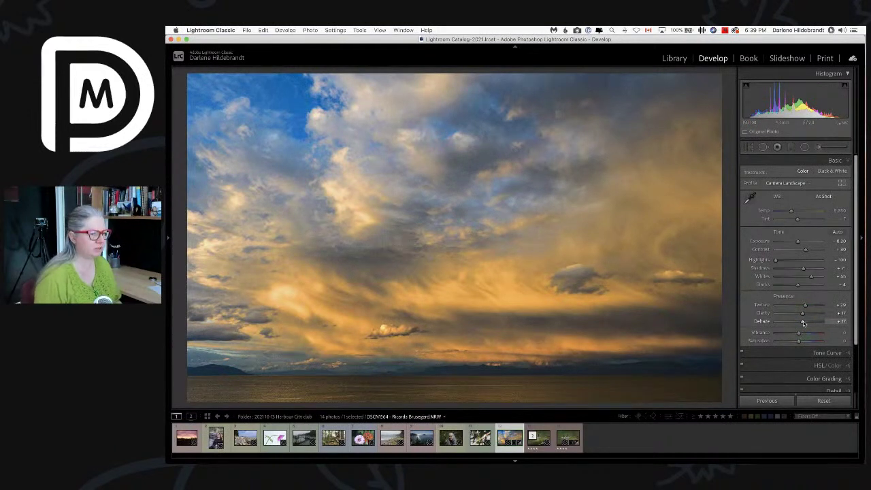
pyautogui.moveTo(597, 322); pyautogui.dragTo(424, 339)
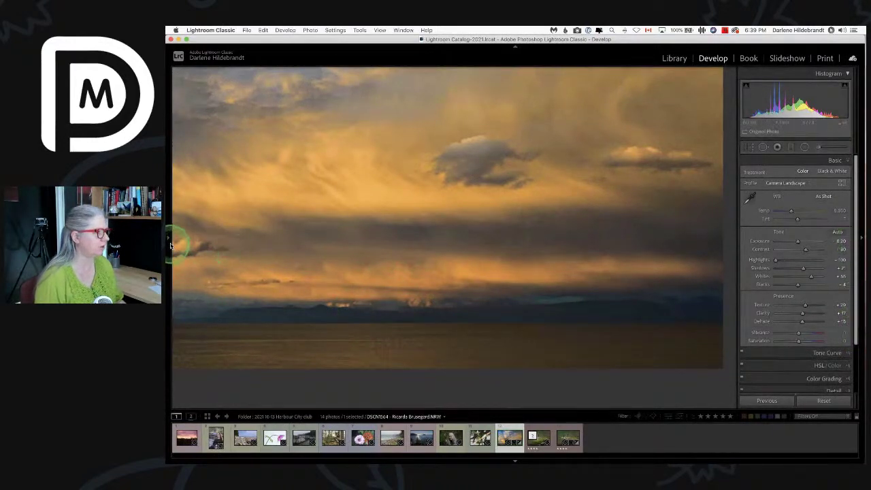
# Step: Apply the "Noise reduction #1 luminance (low)" and "Sharpen landscape low" presets to the sunset seascape
pyautogui.click(169, 239)
pyautogui.scroll(-4, 187, 262)
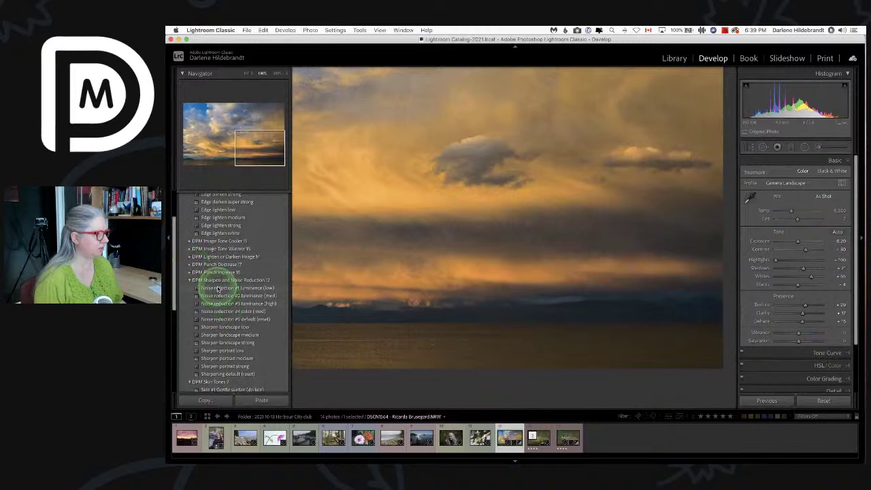
pyautogui.click(214, 287)
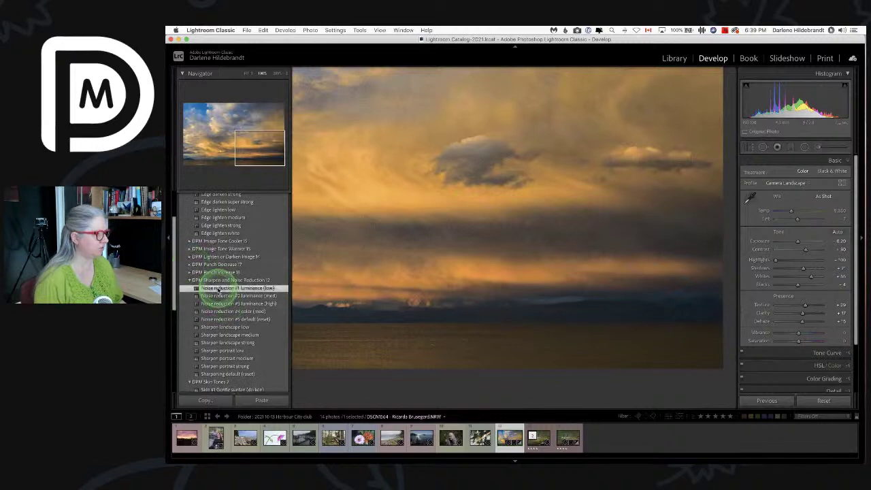
pyautogui.click(211, 327)
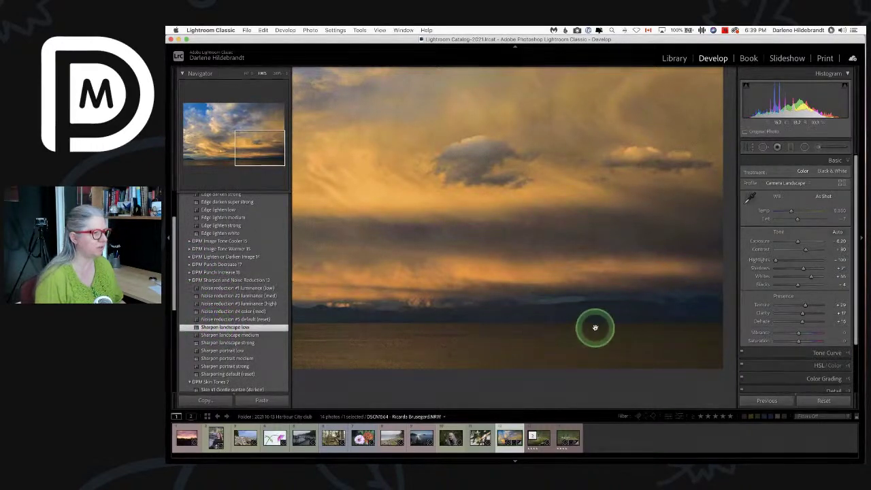
# Step: Refine the Detail sharpening with Masking at 77 and Amount at 62
pyautogui.scroll(-4, 836, 321)
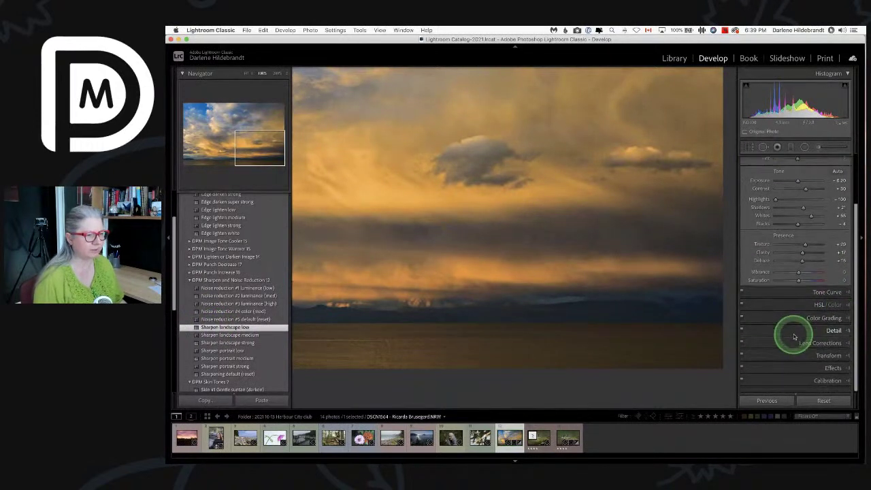
pyautogui.click(835, 332)
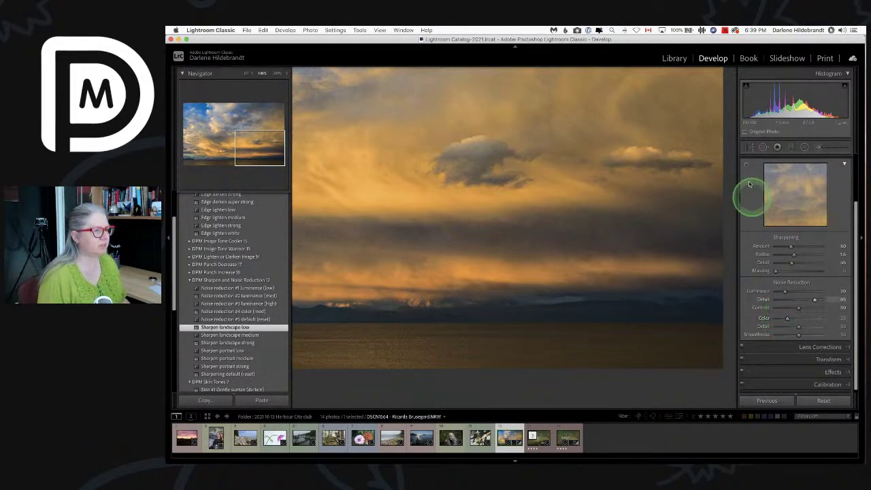
pyautogui.scroll(1, 755, 218)
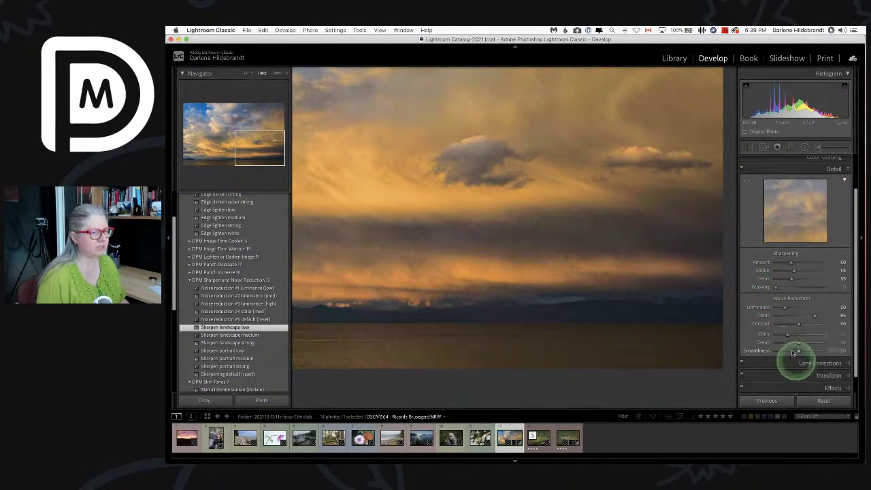
pyautogui.moveTo(775, 285); pyautogui.dragTo(795, 261)
pyautogui.click(795, 263)
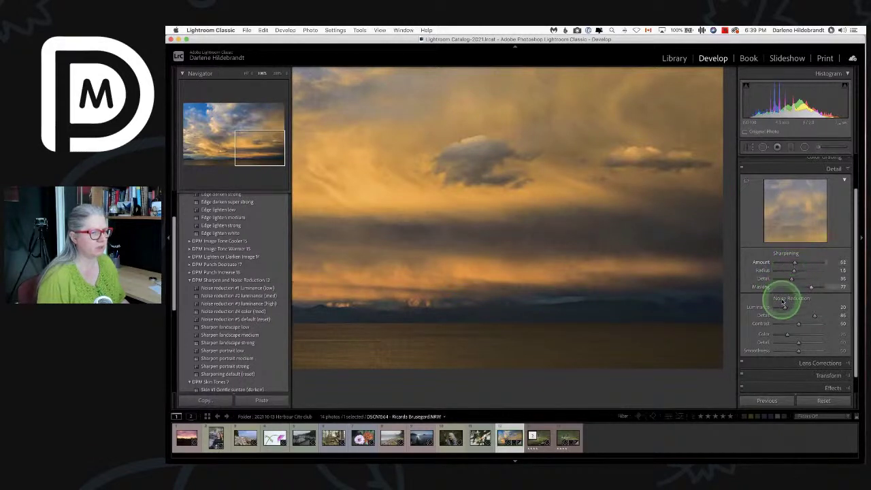
# Step: Compare the clouds at 200% magnification with the Detail adjustments switched off and on
pyautogui.click(742, 170)
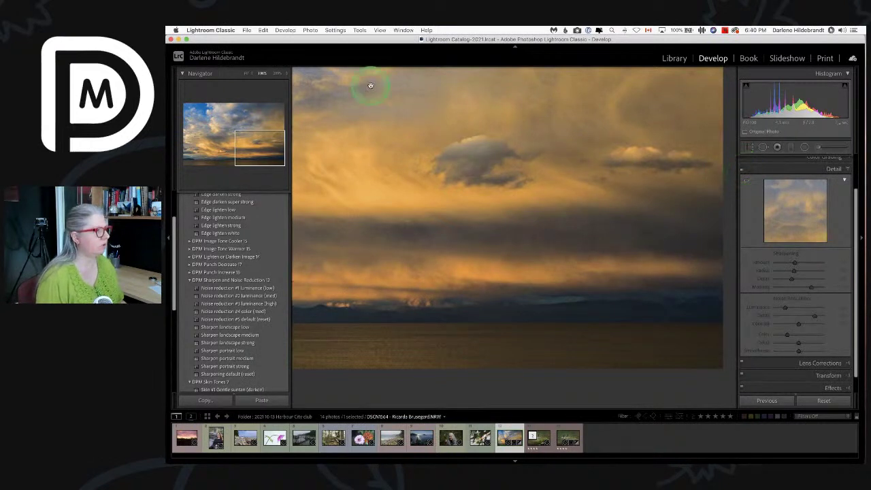
pyautogui.click(276, 74)
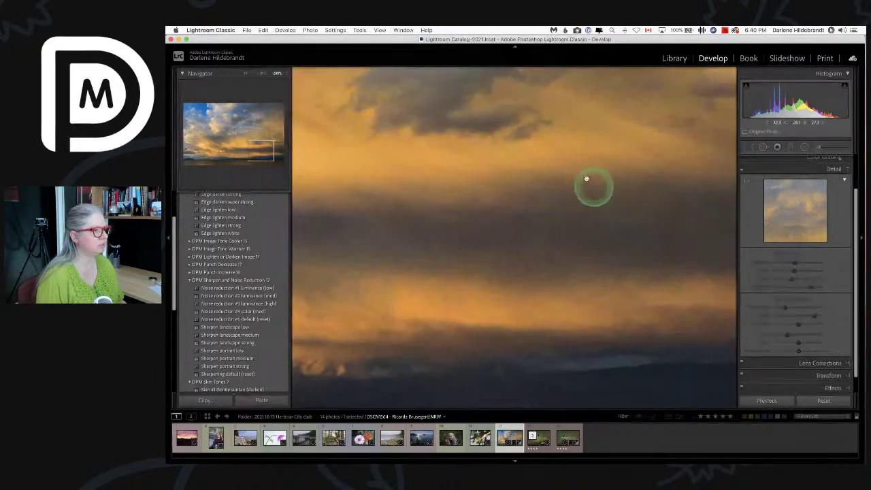
pyautogui.click(741, 171)
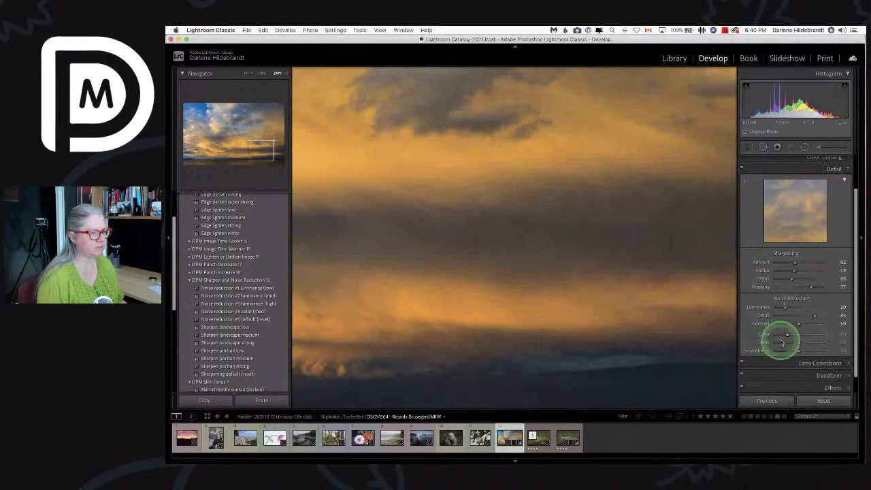
# Step: Try Color noise reduction at 0 and set it to about 18, and raise Luminance to 100 with its Detail at 56
pyautogui.moveTo(787, 336); pyautogui.dragTo(754, 331)
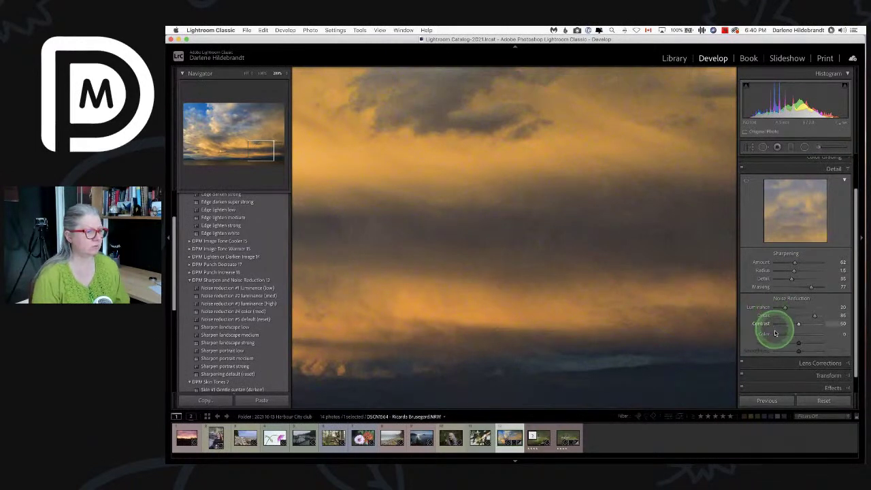
pyautogui.moveTo(774, 335); pyautogui.dragTo(779, 335)
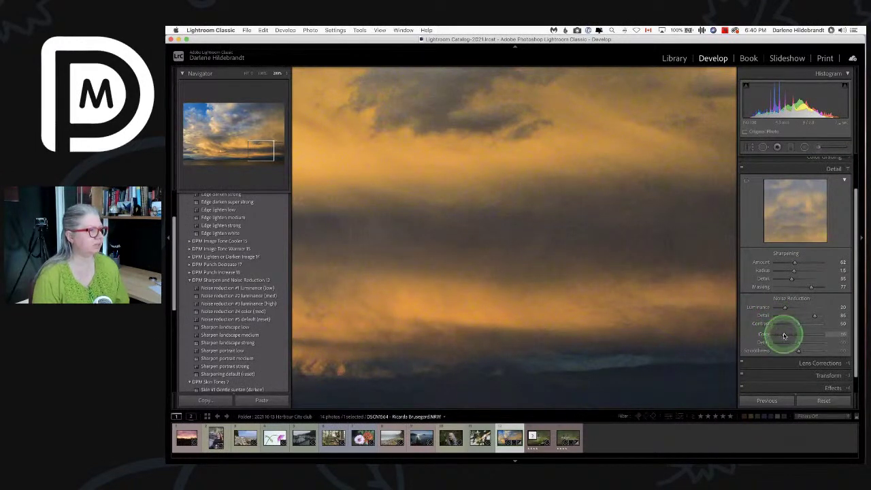
pyautogui.click(784, 308)
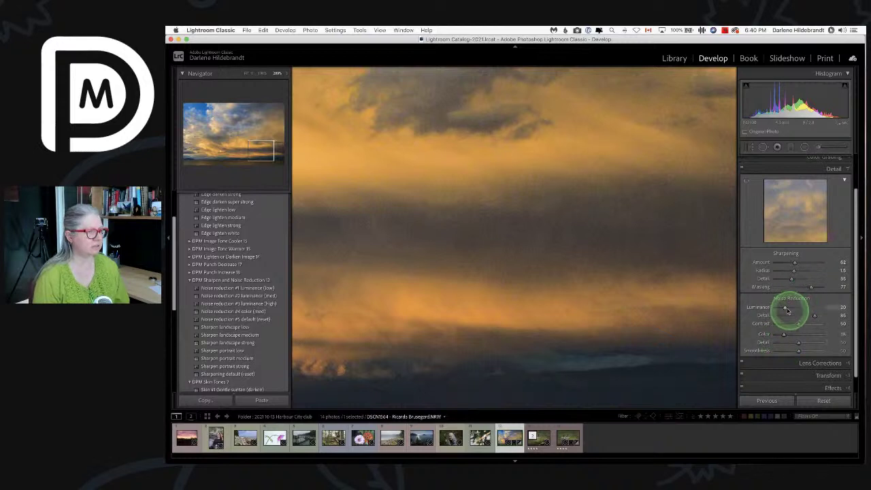
pyautogui.moveTo(785, 308); pyautogui.dragTo(831, 306)
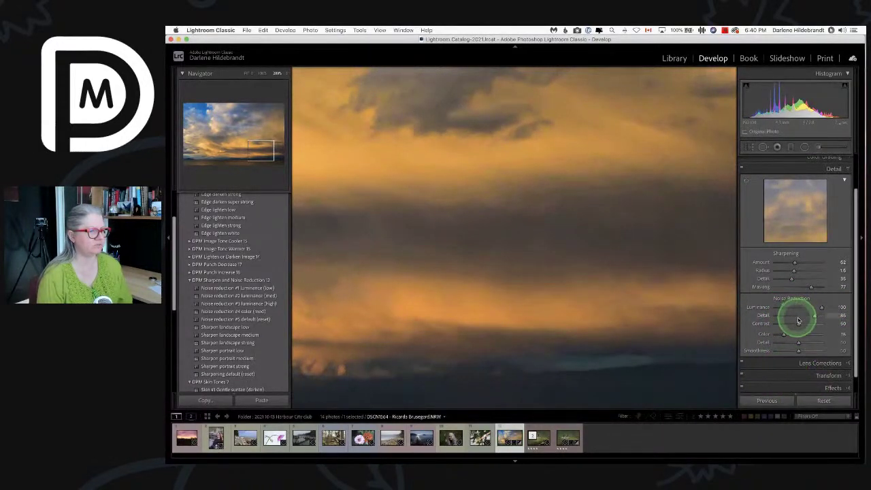
pyautogui.moveTo(778, 316); pyautogui.dragTo(799, 315)
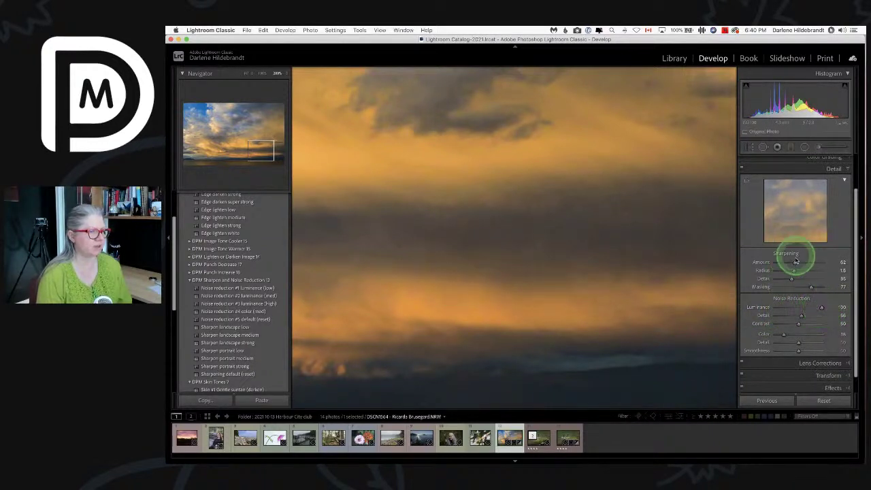
# Step: Try Sharpening Amount 150 with Masking 26, and settle on Amount 60, Masking 66 and Luminance noise reduction 33
pyautogui.moveTo(792, 263); pyautogui.dragTo(847, 261)
pyautogui.moveTo(800, 291)
pyautogui.mouseDown()
pyautogui.moveTo(785, 285)
pyautogui.moveTo(802, 288)
pyautogui.mouseUp()
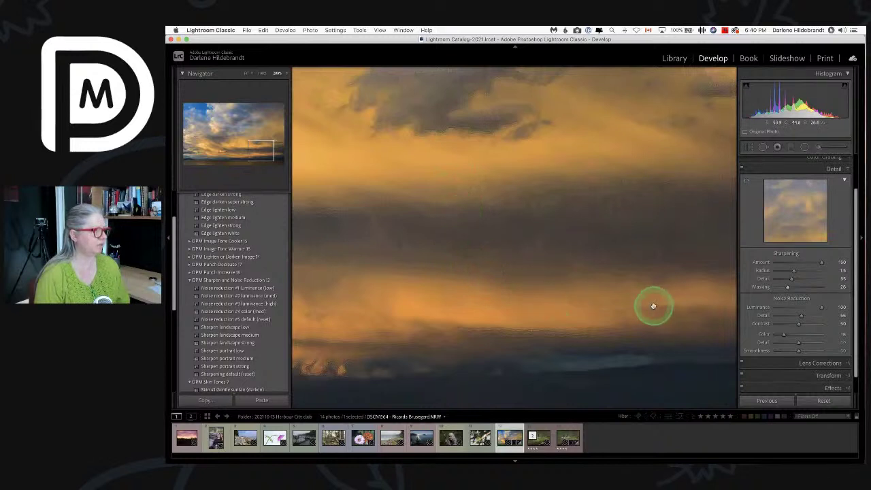
pyautogui.click(793, 263)
pyautogui.moveTo(787, 288); pyautogui.dragTo(790, 310)
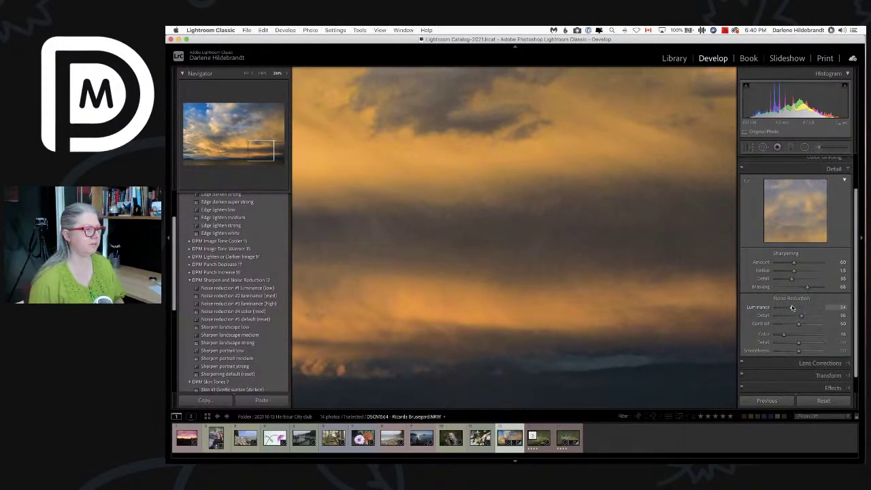
pyautogui.moveTo(791, 309); pyautogui.dragTo(791, 309)
pyautogui.click(795, 262)
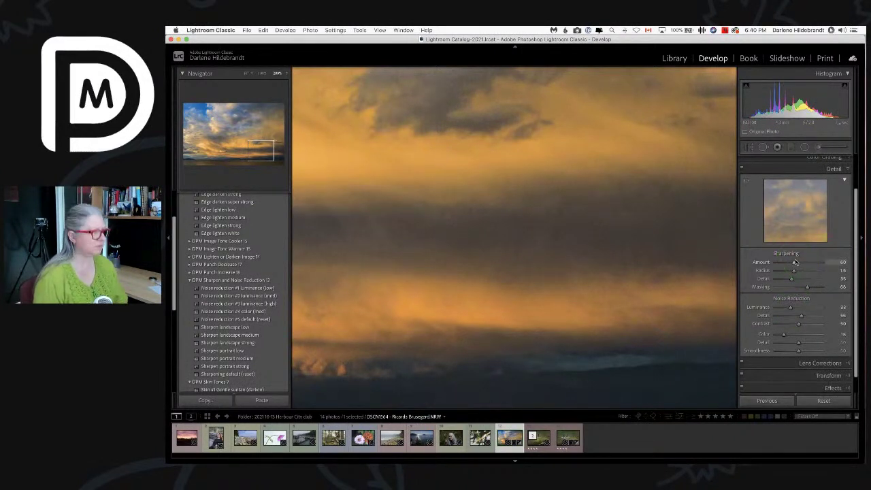
pyautogui.click(517, 261)
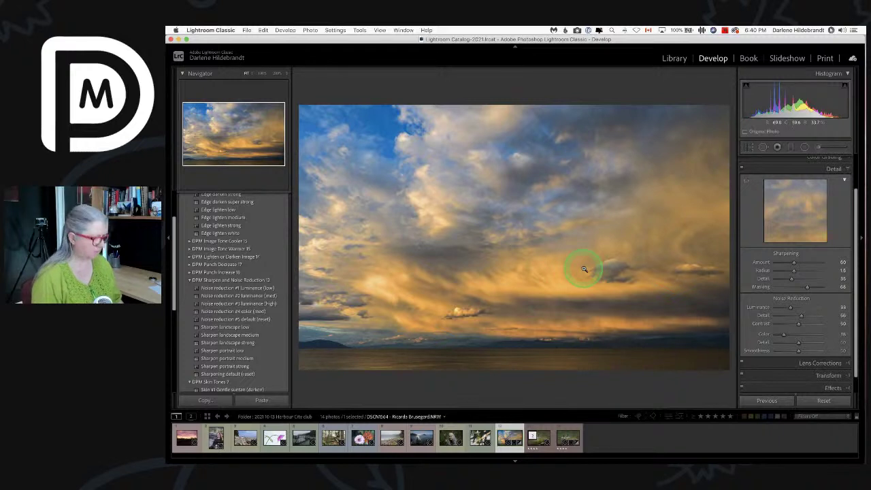
# Step: Draw a diagonal graduated filter across the upper-left sky with Highlights at -59 and Exposure almost neutral
pyautogui.click(790, 147)
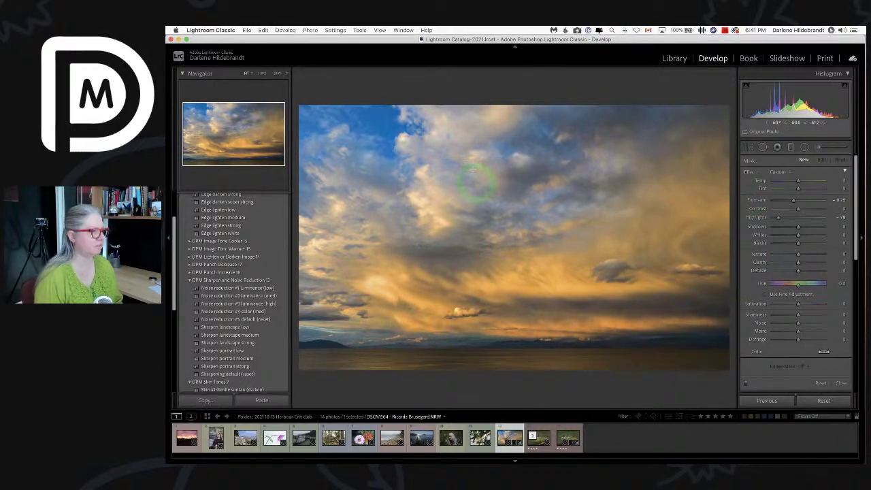
pyautogui.moveTo(406, 157); pyautogui.dragTo(460, 294)
pyautogui.click(780, 218)
pyautogui.moveTo(790, 200); pyautogui.dragTo(797, 197)
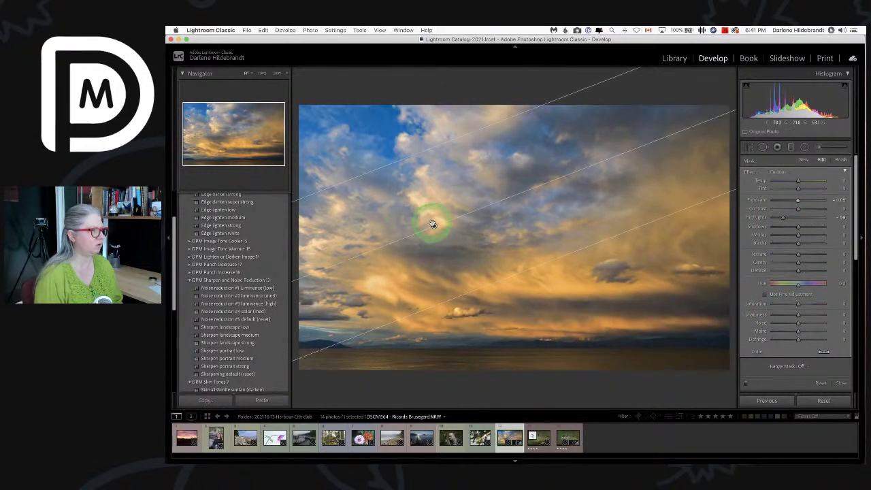
pyautogui.moveTo(434, 226); pyautogui.dragTo(432, 223)
# Step: Try a narrow and a wide transition on the sky's graduated filter with its Exposure strongly lowered
pyautogui.moveTo(467, 291); pyautogui.dragTo(413, 195)
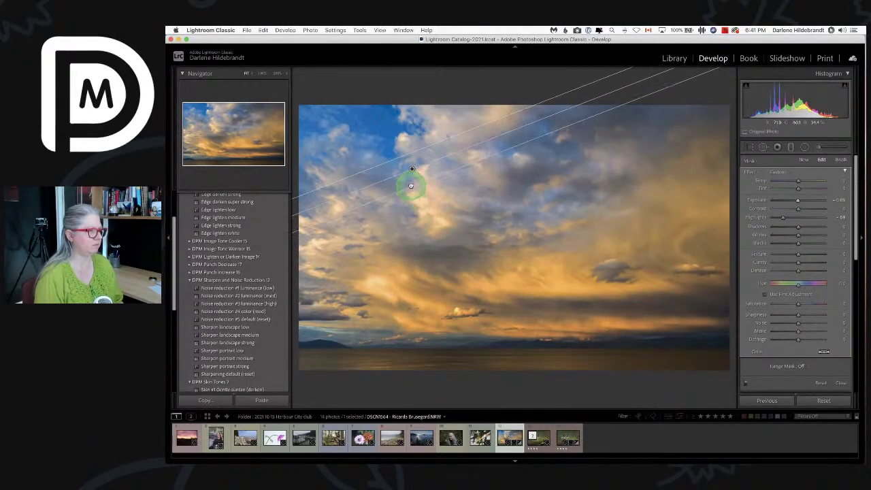
pyautogui.moveTo(795, 200); pyautogui.dragTo(779, 199)
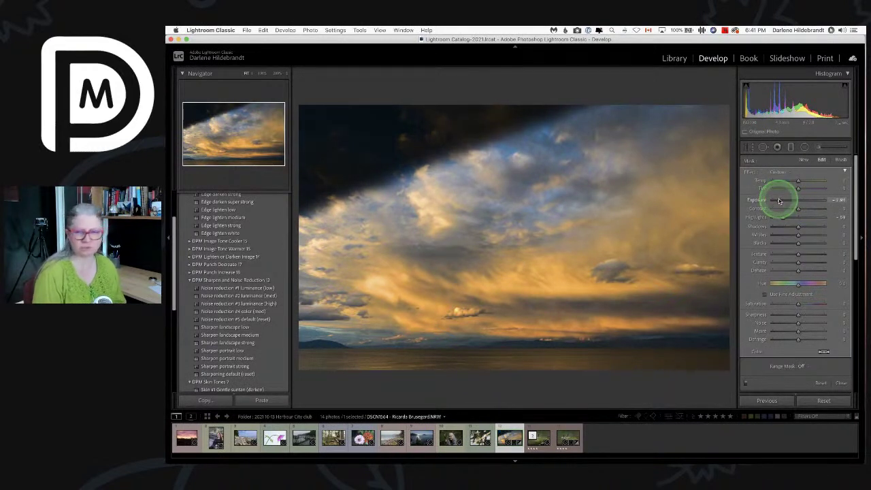
pyautogui.moveTo(411, 166); pyautogui.dragTo(439, 225)
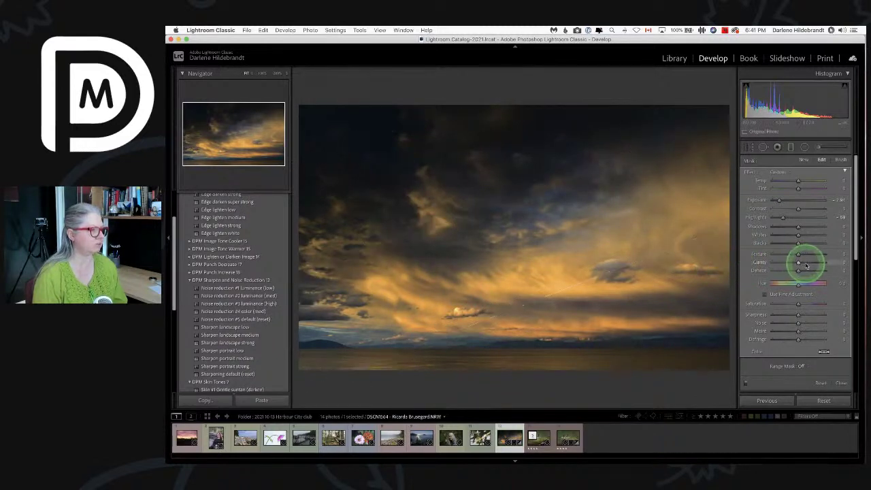
pyautogui.moveTo(478, 313); pyautogui.dragTo(647, 123)
# Step: Give the sky's graduated filter slightly lowered Exposure, Highlights -100 and Saturation about -30, and apply a soft, finished edit
pyautogui.moveTo(779, 200); pyautogui.dragTo(762, 218)
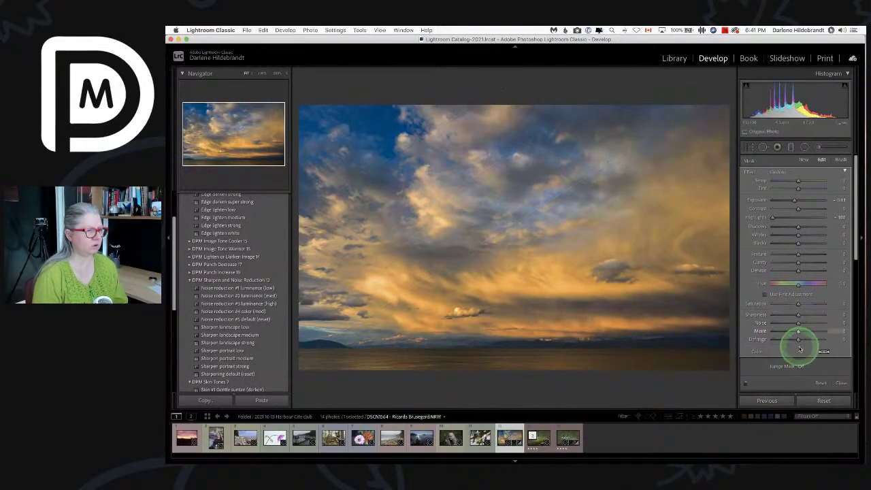
pyautogui.moveTo(799, 306); pyautogui.dragTo(797, 306)
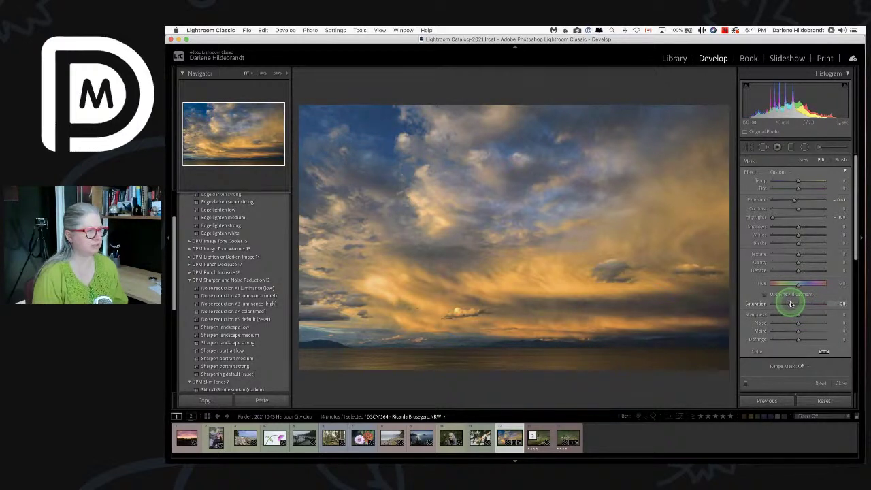
pyautogui.press('k')
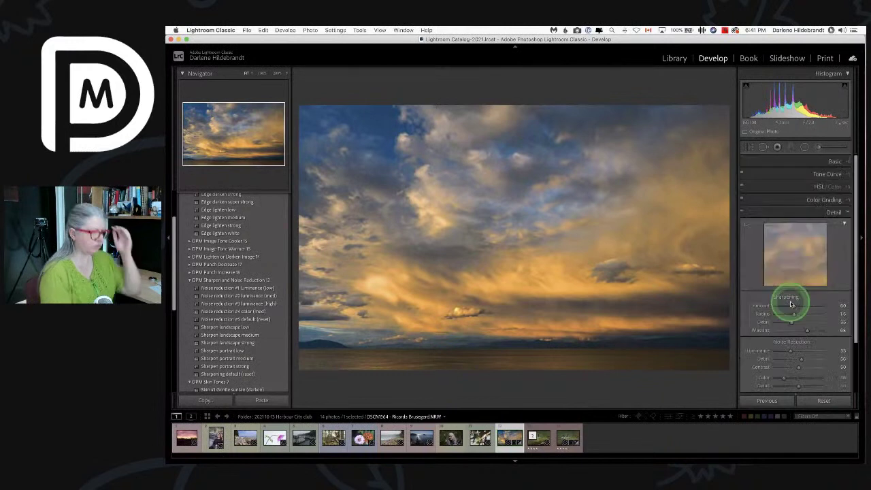
# Step: Compare the edited seascape with its before view and create a virtual copy of it
pyautogui.press('\\')
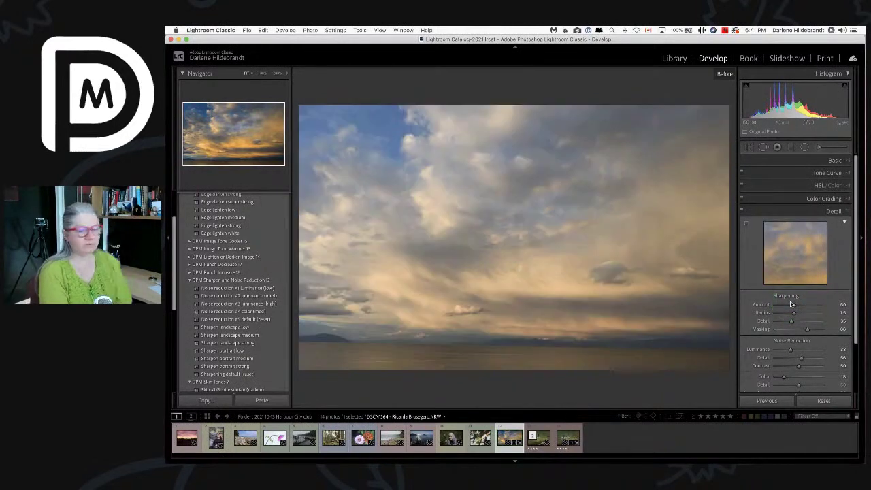
pyautogui.press('\\')
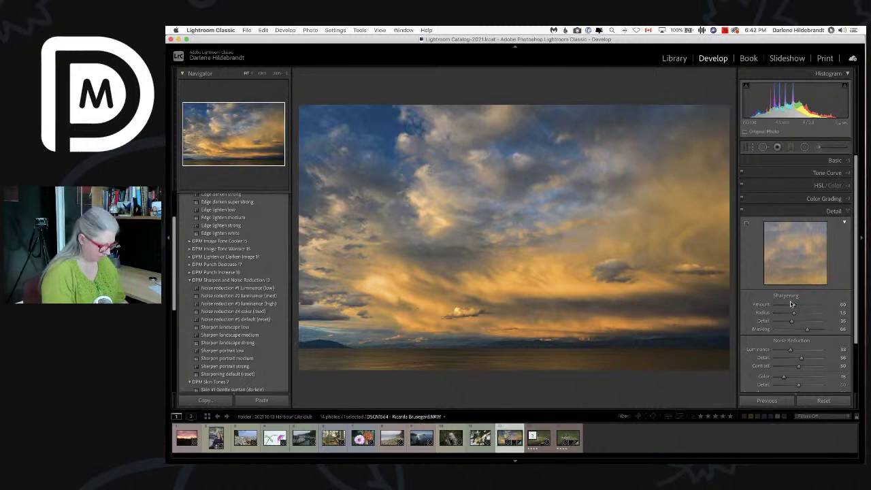
pyautogui.hotkey('ctrl', "'")
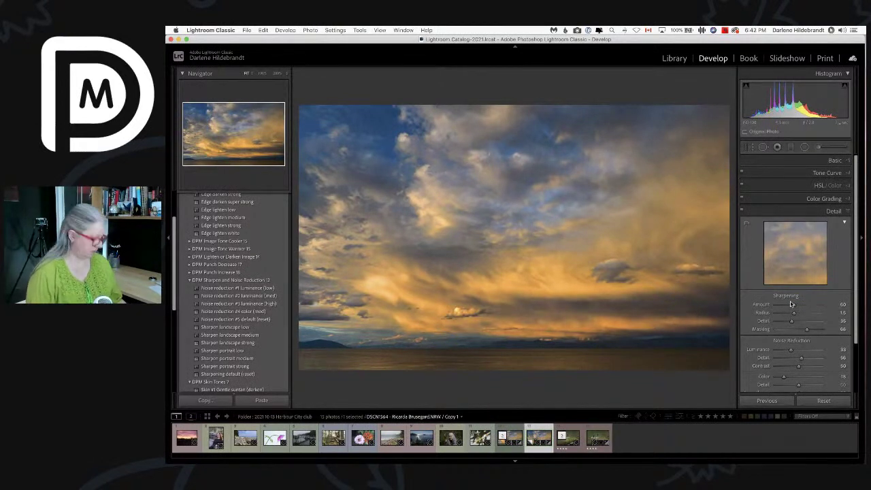
# Step: Crop the virtual copy from its lower edge to just above the dark sea, leaving mainly clouds and sky
pyautogui.press('r')
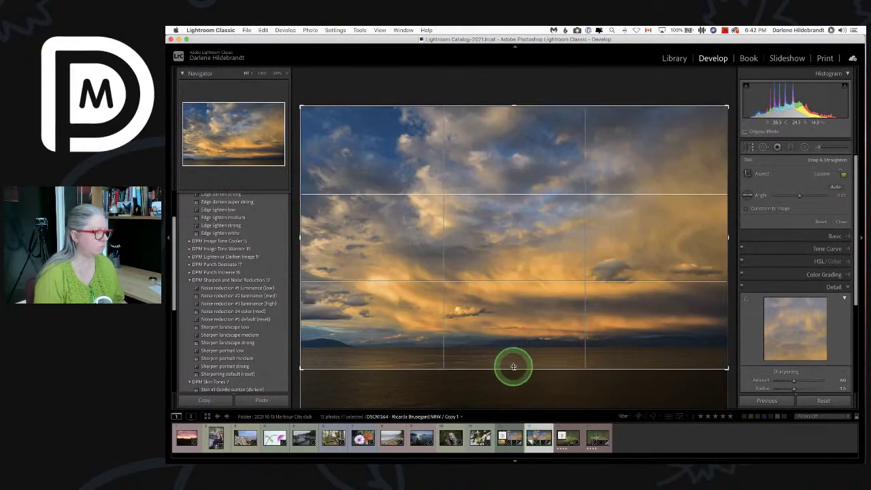
pyautogui.moveTo(515, 369); pyautogui.dragTo(515, 352)
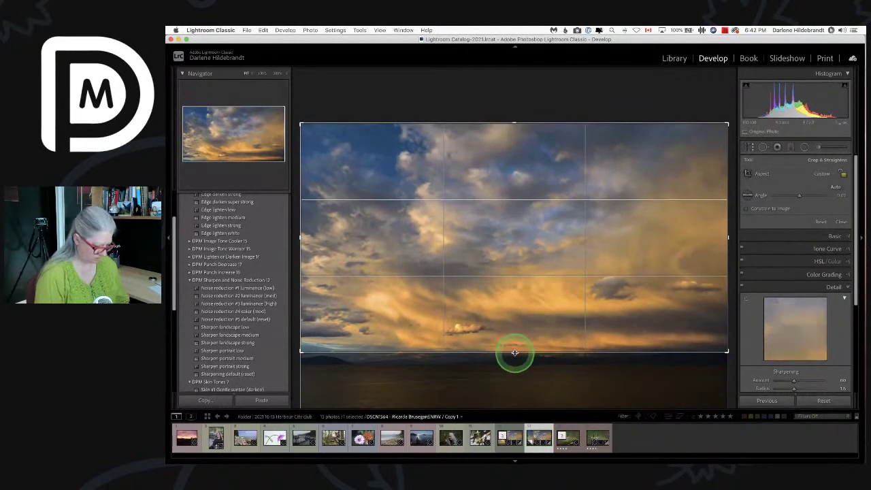
pyautogui.press('r')
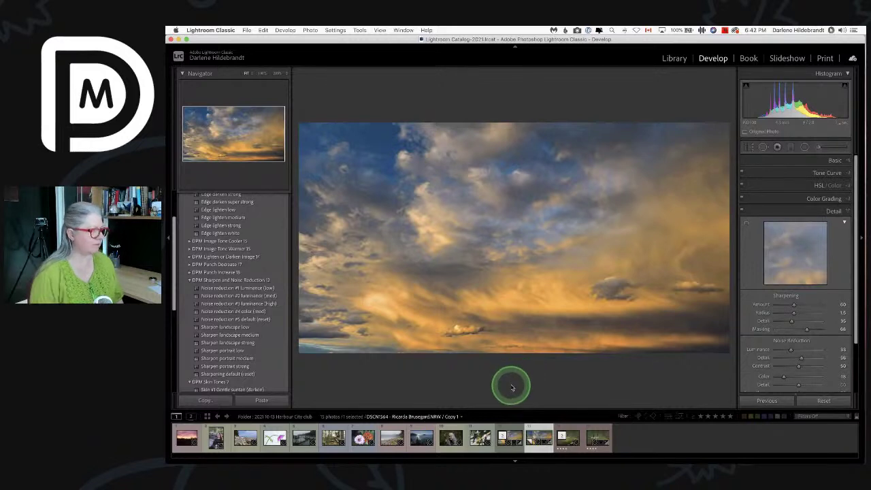
pyautogui.click(506, 387)
pyautogui.press('r')
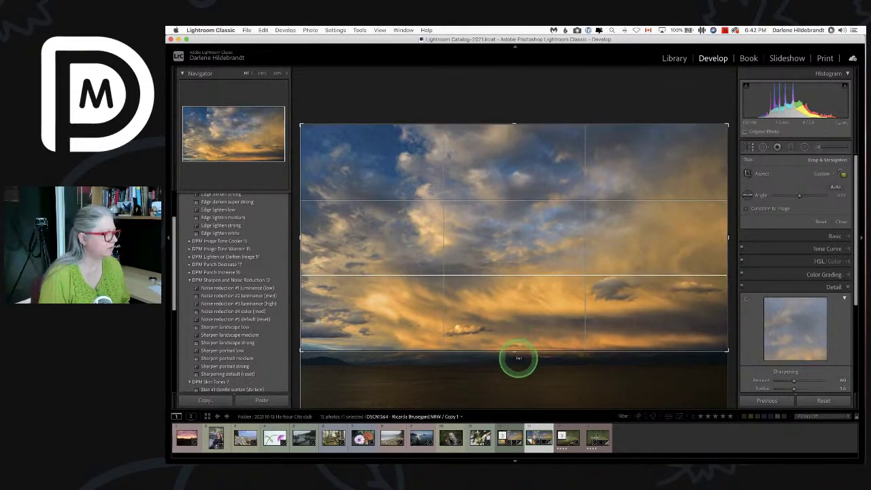
pyautogui.press('r')
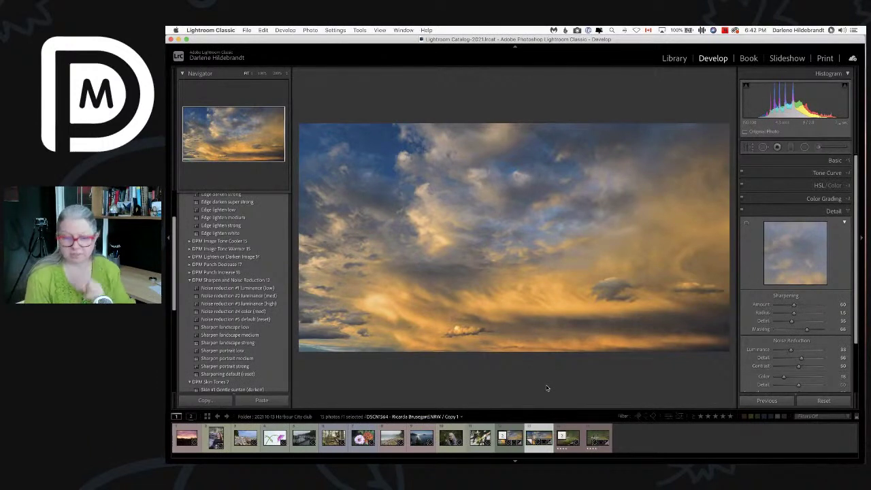
# Step: Start exporting the cropped sky copy from the Library using the Full size JPG preset in the image resizing demo group
pyautogui.moveTo(546, 388)
pyautogui.mouseDown()
pyautogui.moveTo(487, 234)
pyautogui.moveTo(381, 304)
pyautogui.moveTo(316, 378)
pyautogui.moveTo(253, 381)
pyautogui.moveTo(234, 326)
pyautogui.moveTo(282, 398)
pyautogui.moveTo(270, 395)
pyautogui.mouseUp()
pyautogui.press('g')
pyautogui.click(280, 399)
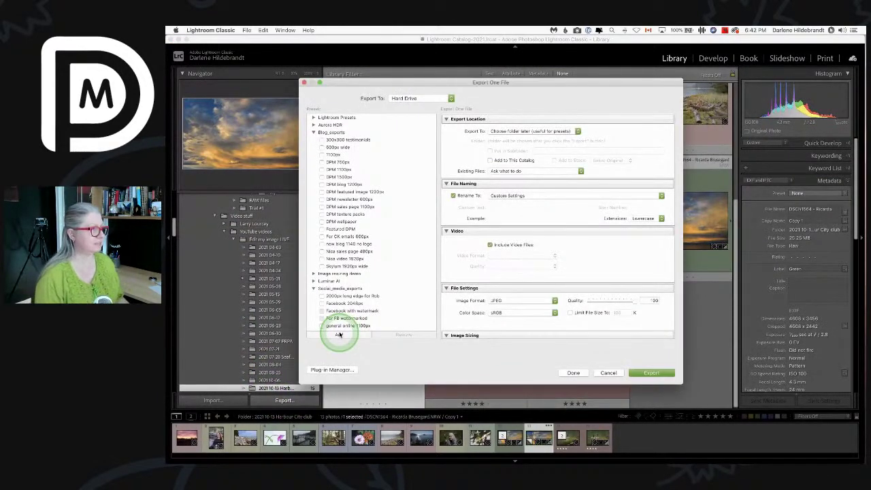
pyautogui.scroll(-5, 359, 272)
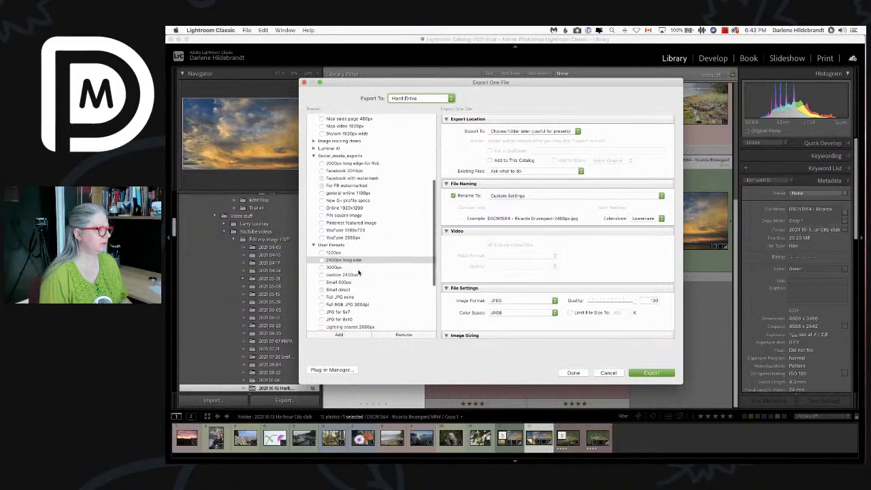
pyautogui.scroll(2, 347, 286)
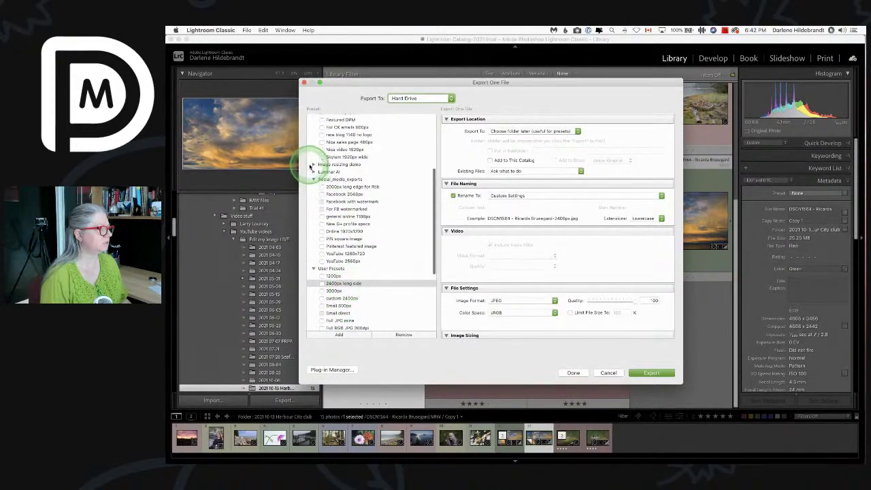
pyautogui.click(333, 165)
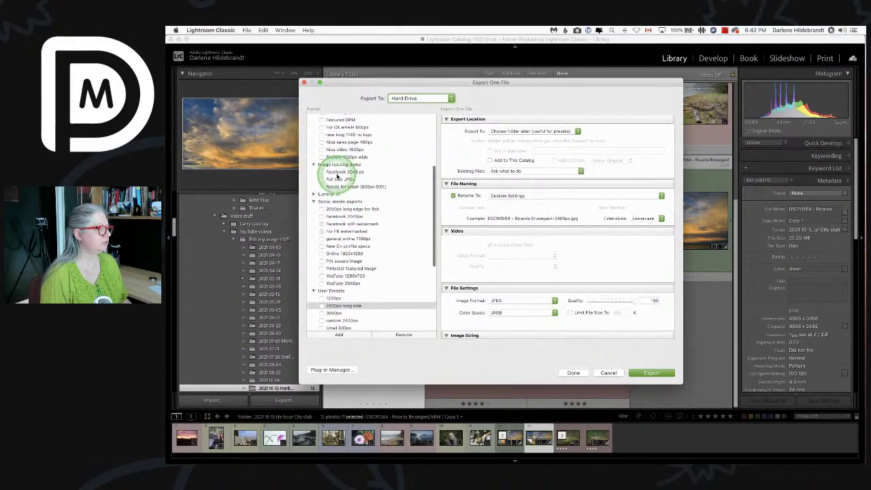
pyautogui.click(337, 178)
pyautogui.click(651, 372)
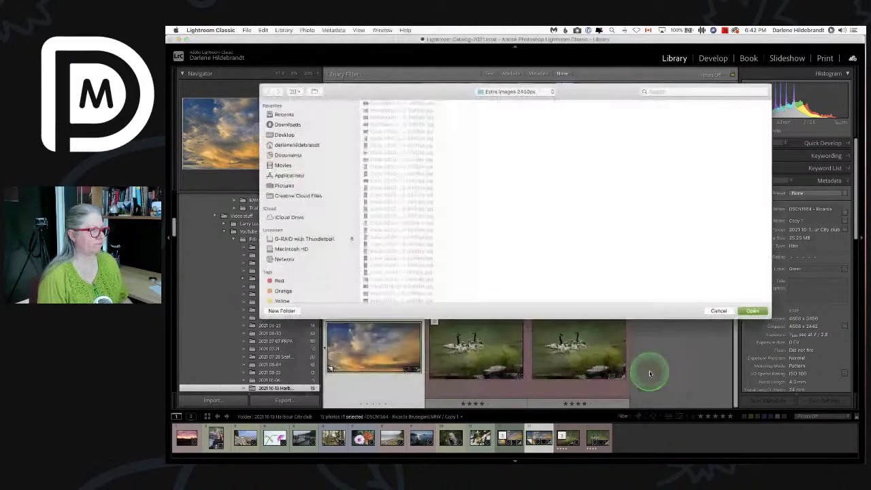
# Step: Choose the G-RAID drive's Photos > DPM stuff > Video stuff > YouTube videos > Edit my image LIVE > 2021 10-13 Harbour City club folder as destination
pyautogui.click(513, 92)
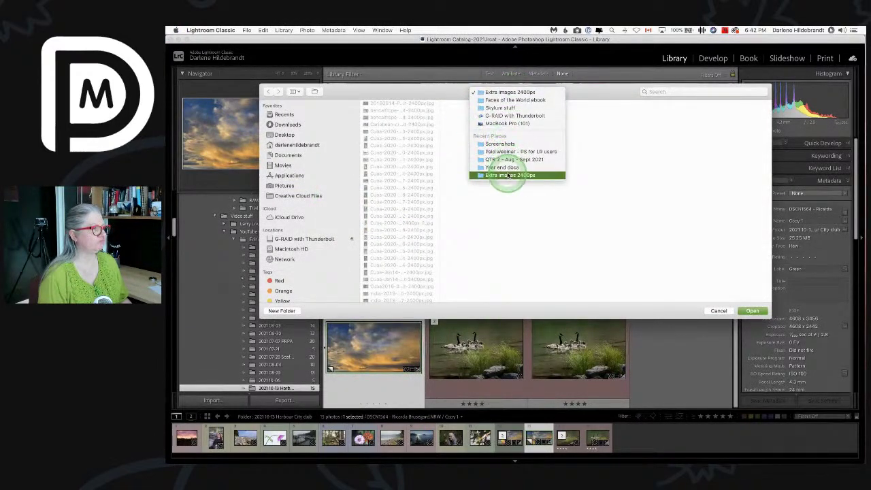
pyautogui.click(297, 240)
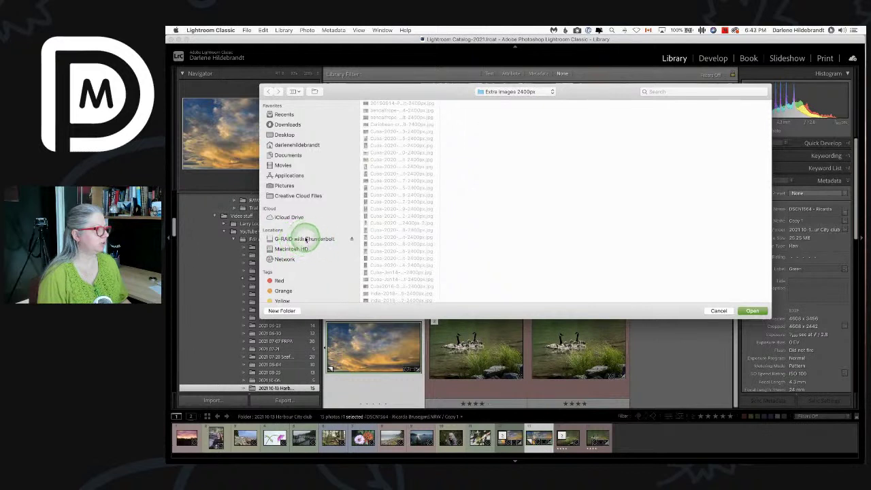
pyautogui.click(319, 238)
pyautogui.click(378, 160)
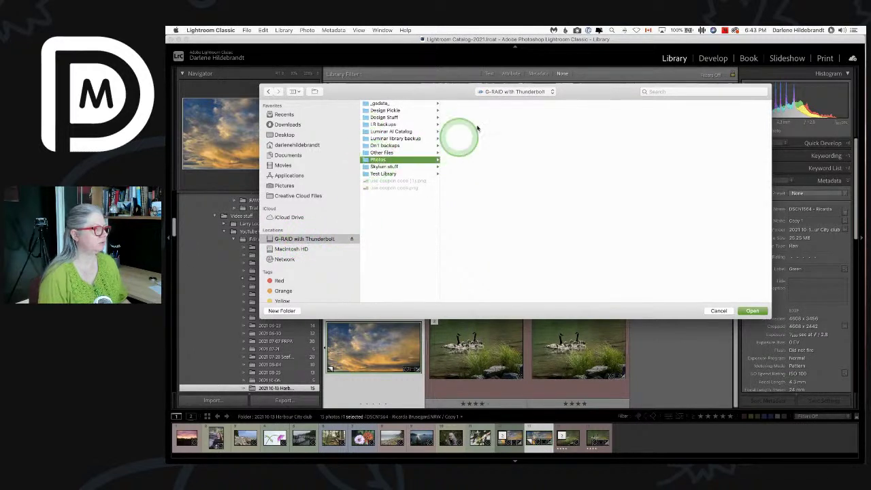
pyautogui.click(470, 111)
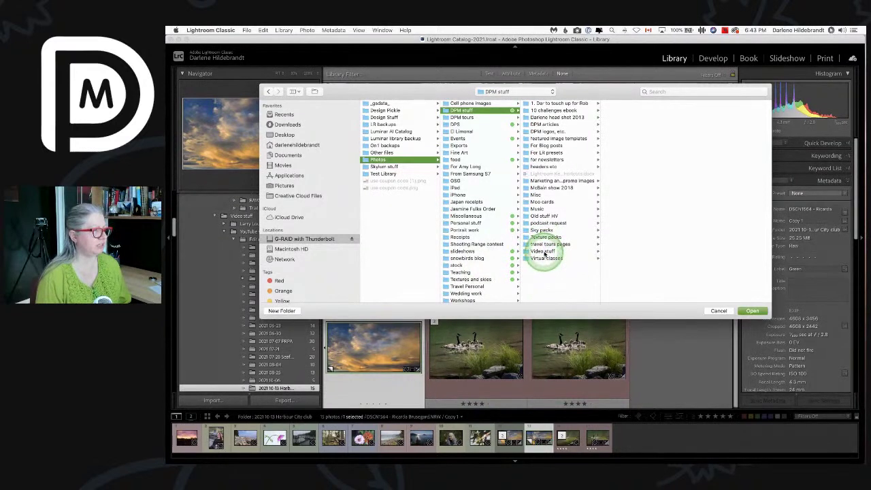
pyautogui.click(548, 252)
pyautogui.click(616, 153)
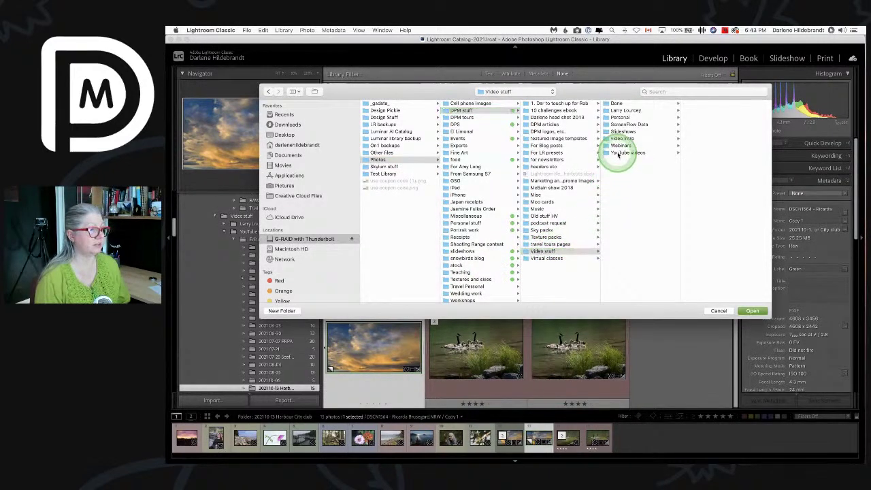
pyautogui.click(706, 110)
pyautogui.click(711, 231)
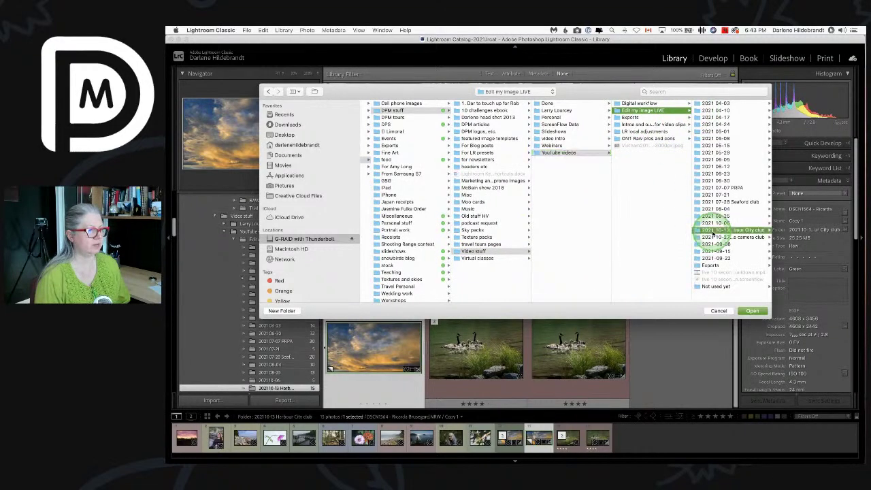
# Step: Create a subfolder named exports in the destination folder and export the sky copy into it, closing the Finder window that opens
pyautogui.click(281, 310)
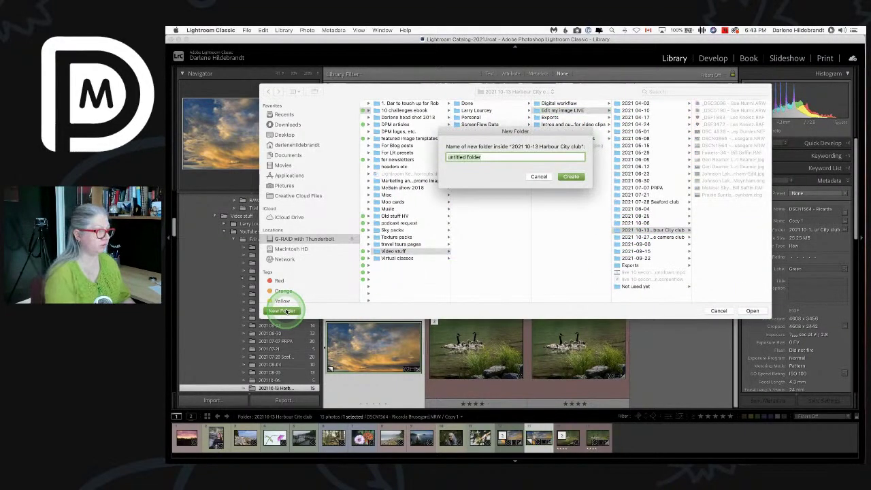
pyautogui.write('exprt')
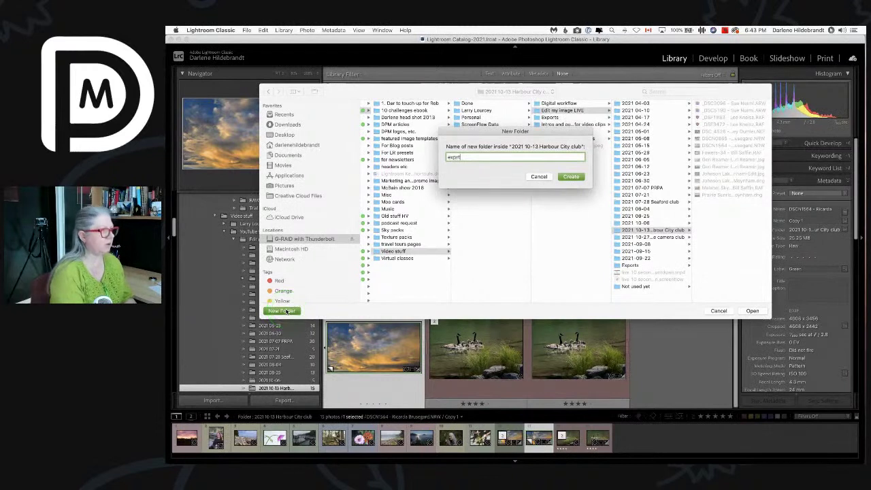
pyautogui.press('BackSpace')
pyautogui.write('port')
pyautogui.press('BackSpace')
pyautogui.press('BackSpace')
pyautogui.press('BackSpace')
pyautogui.press('BackSpace')
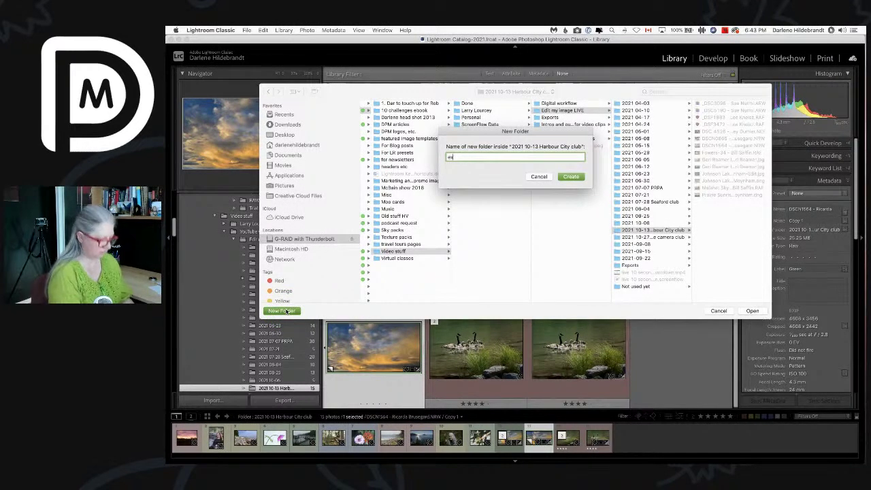
pyautogui.write('ports')
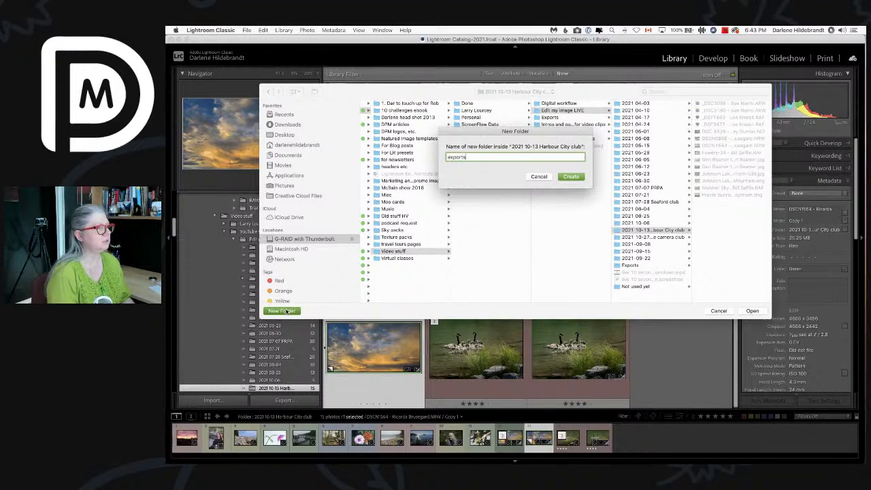
pyautogui.press('Return')
pyautogui.press('Return')
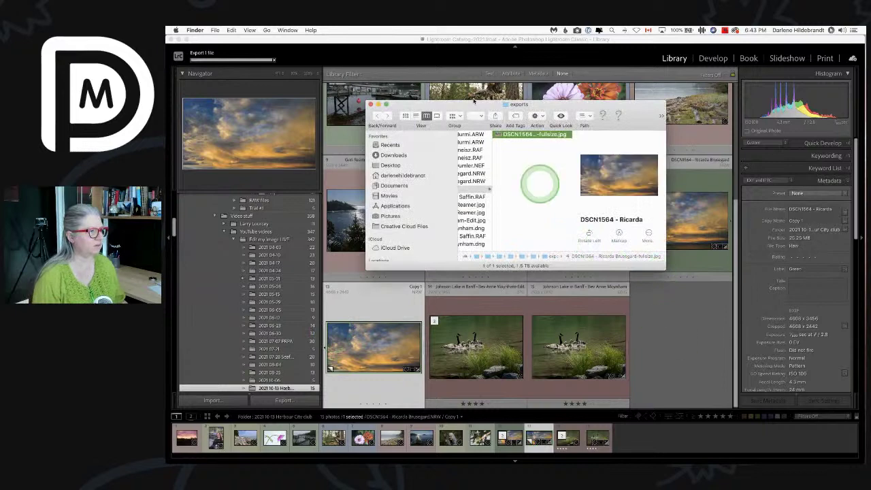
pyautogui.press('super+w')
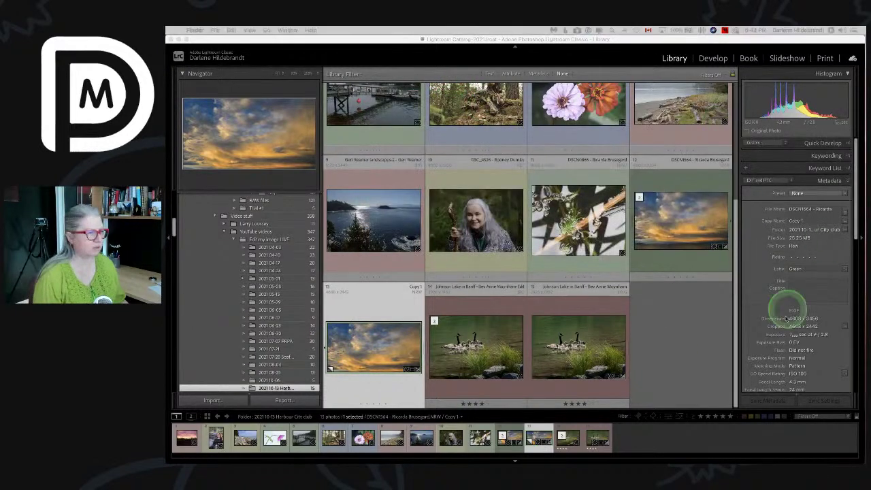
# Step: Hide the histogram and metadata panels to enlarge the Library grid, and deselect all photos
pyautogui.click(832, 245)
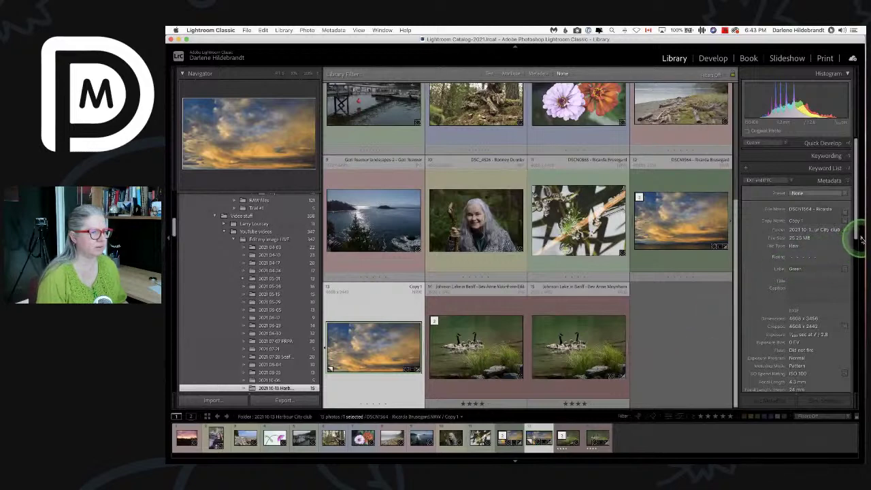
pyautogui.click(858, 241)
pyautogui.click(735, 337)
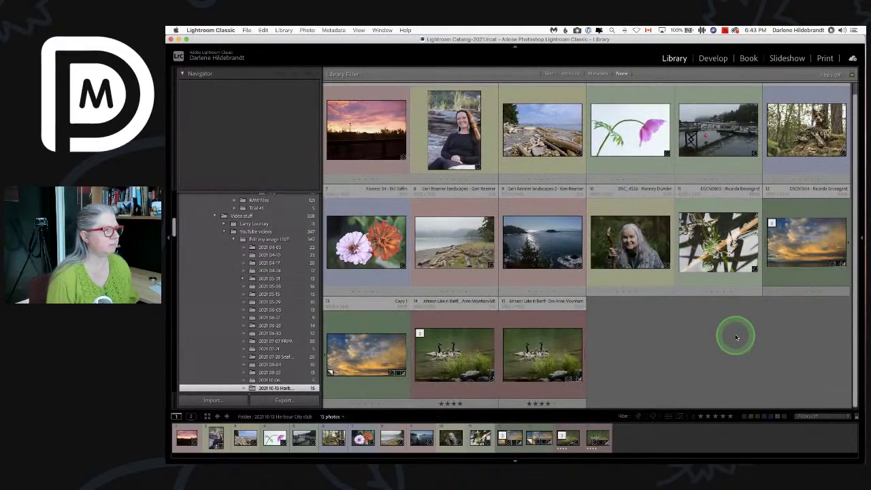
pyautogui.scroll(1, 736, 336)
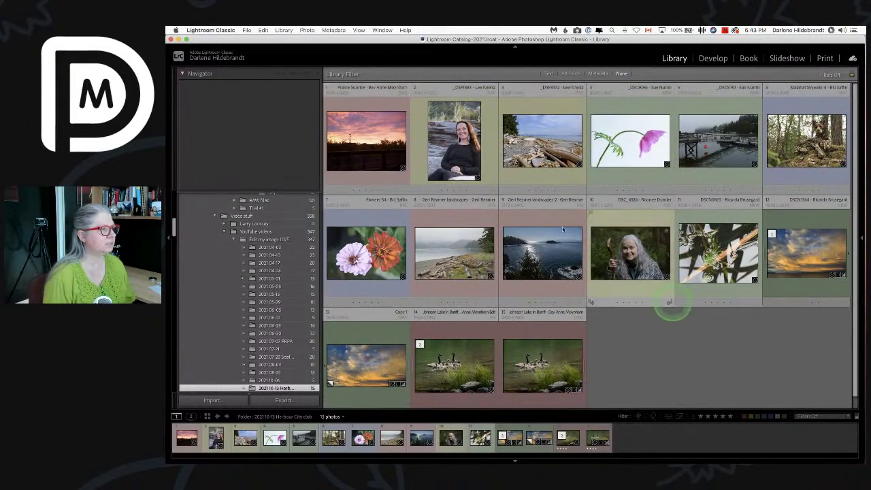
# Step: View the driftwood beach, sunlit islands, misty shoreline and sunset seascape photos enlarged, returning to the grid after each
pyautogui.doubleClick(524, 145)
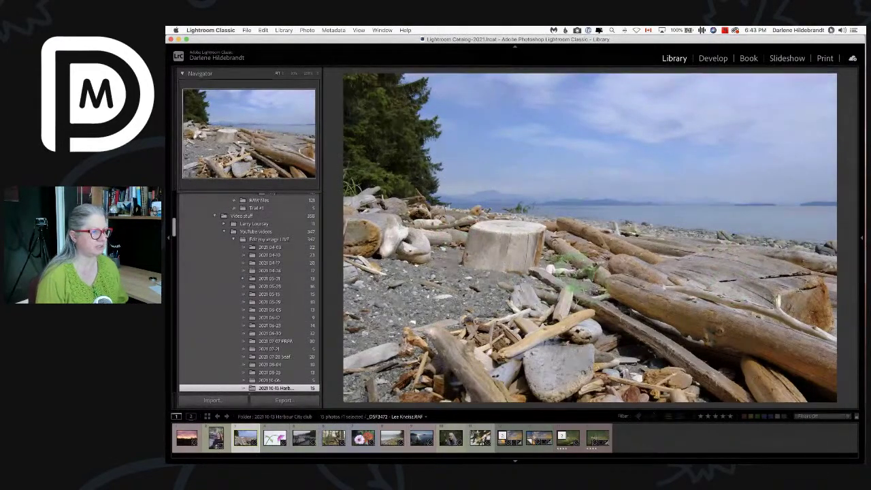
pyautogui.doubleClick(575, 272)
pyautogui.doubleClick(545, 253)
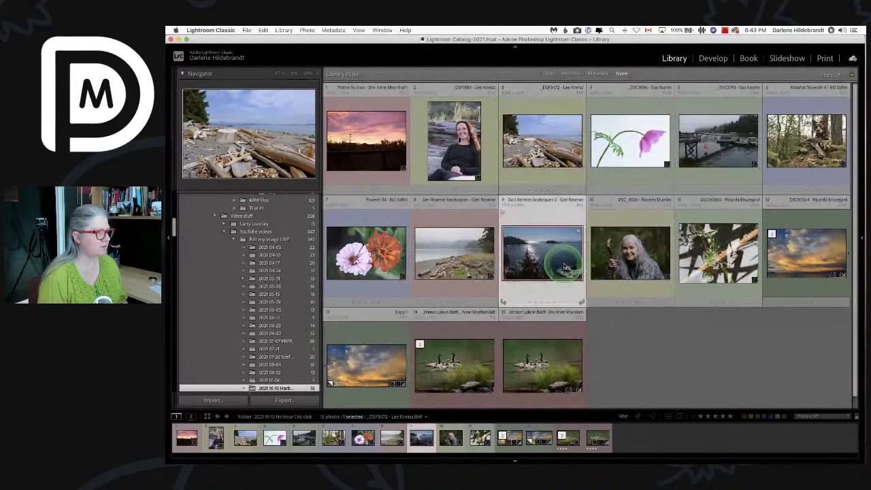
pyautogui.doubleClick(554, 285)
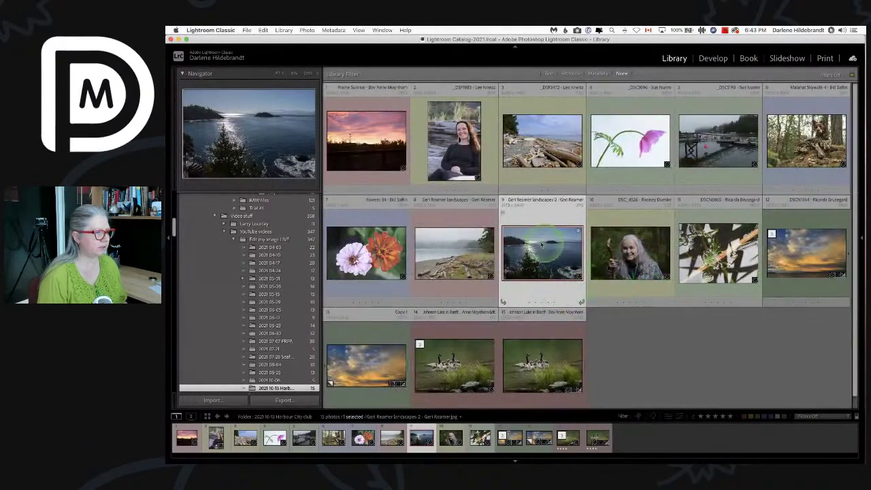
pyautogui.doubleClick(444, 254)
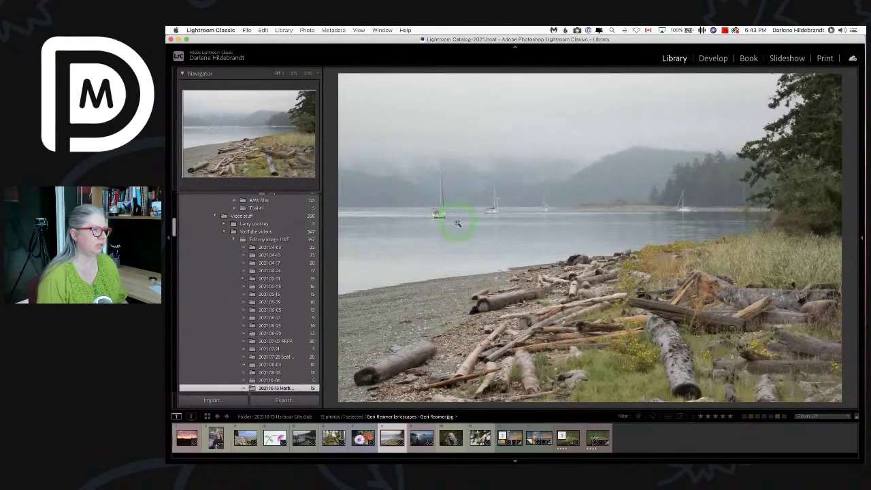
pyautogui.doubleClick(486, 222)
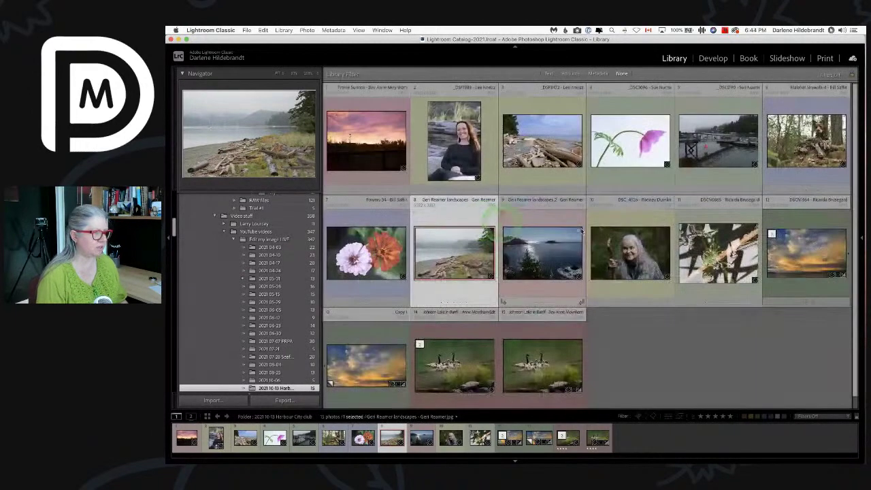
pyautogui.doubleClick(803, 255)
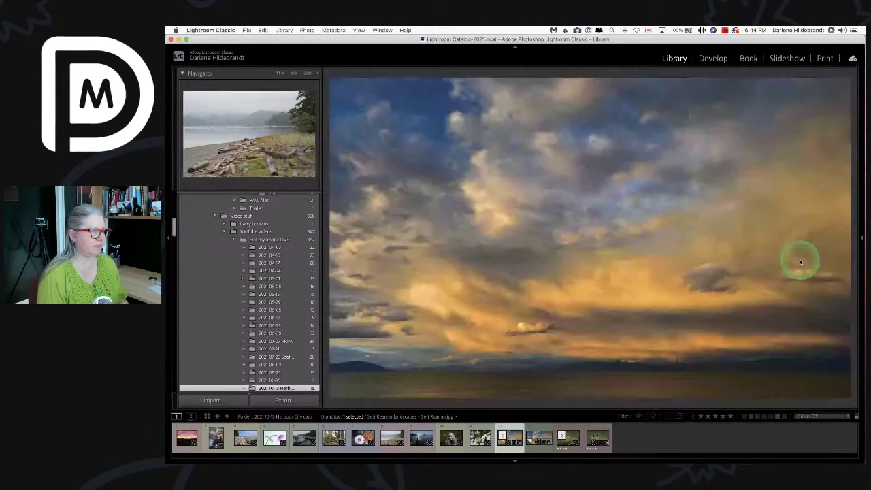
pyautogui.doubleClick(534, 270)
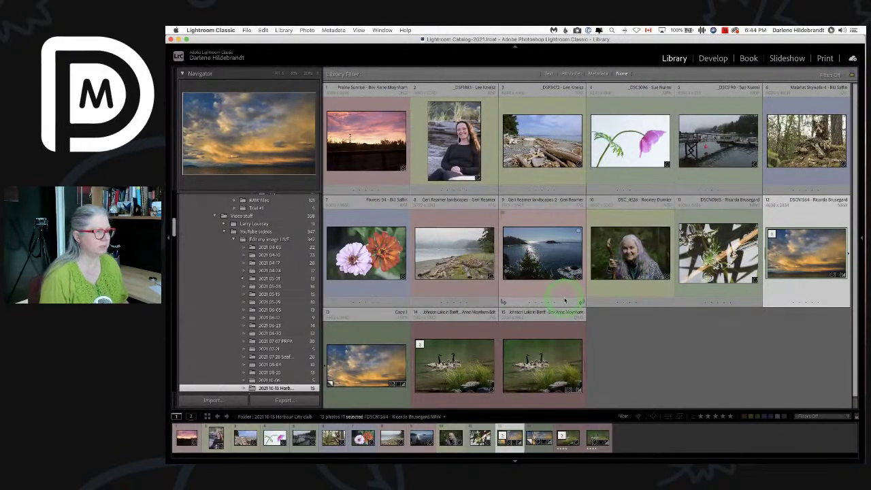
pyautogui.click(663, 314)
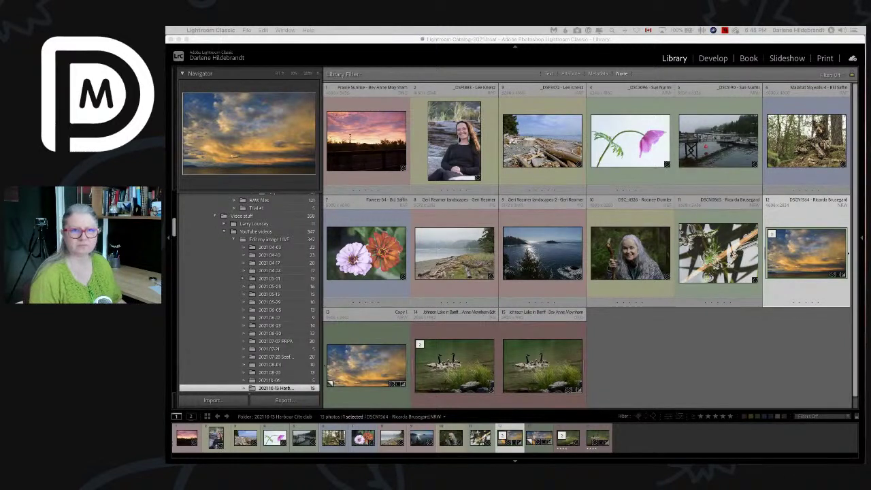
# Step: View the purple flower photo enlarged and open the following dock photo, _DSC5190, in Develop
pyautogui.click(662, 347)
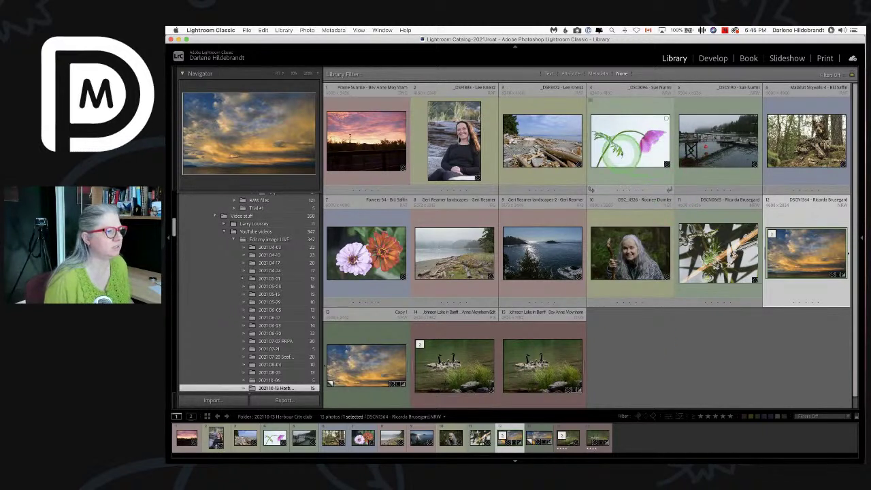
pyautogui.doubleClick(630, 140)
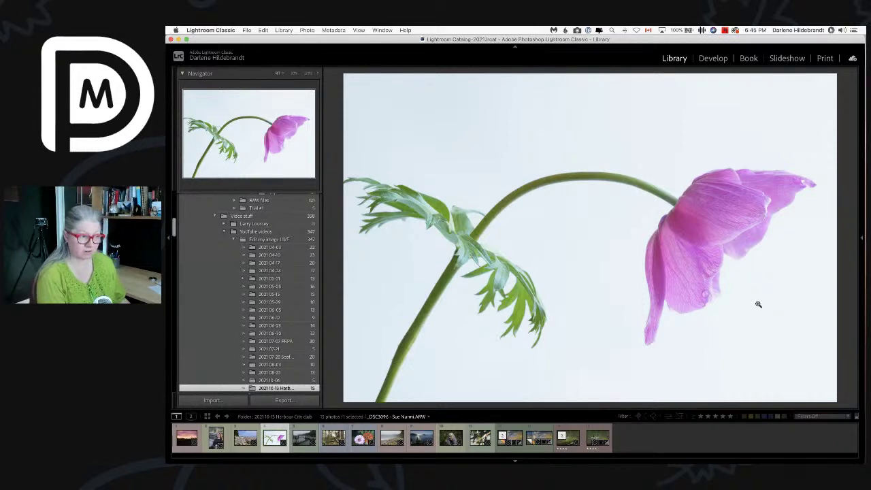
pyautogui.press('Right')
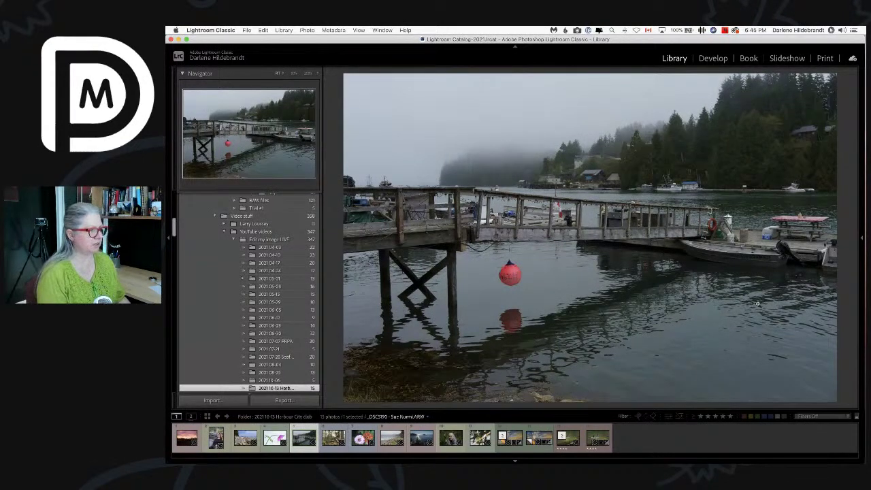
pyautogui.press('d')
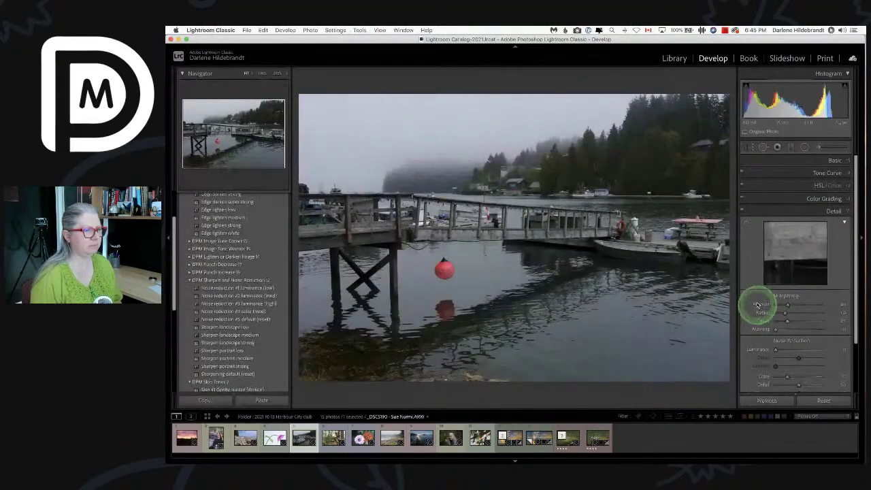
# Step: Open the profile browser for the dock photo and review its camera and exposure information overlays, hiding them again
pyautogui.click(829, 162)
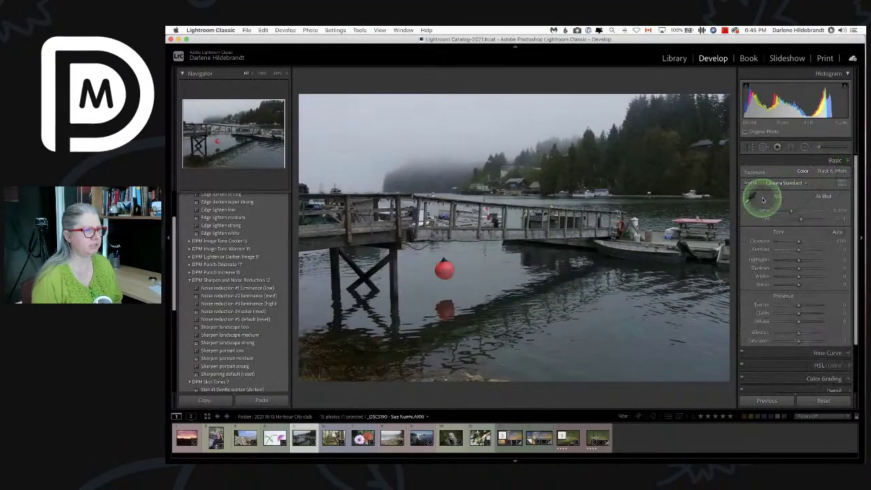
pyautogui.click(840, 182)
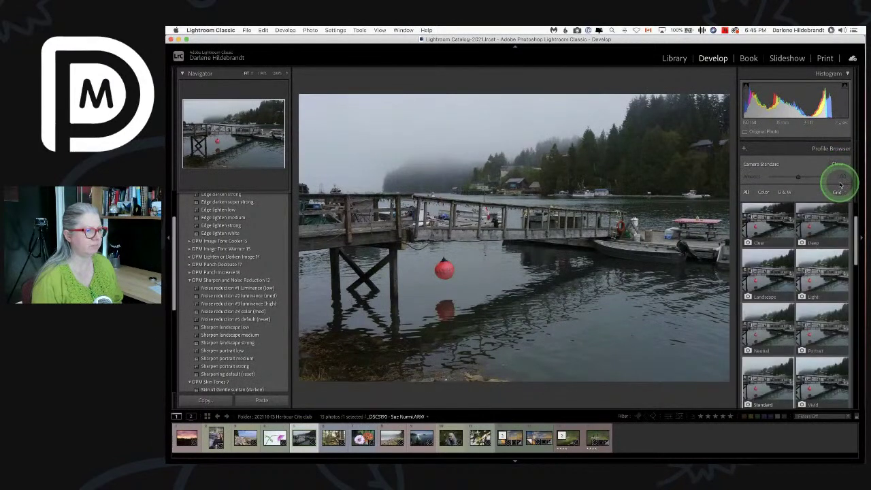
pyautogui.click(761, 230)
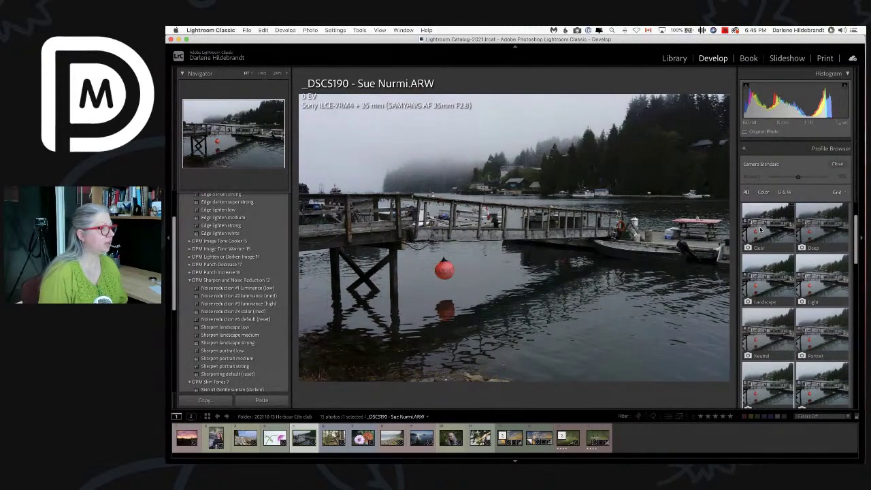
pyautogui.press('i')
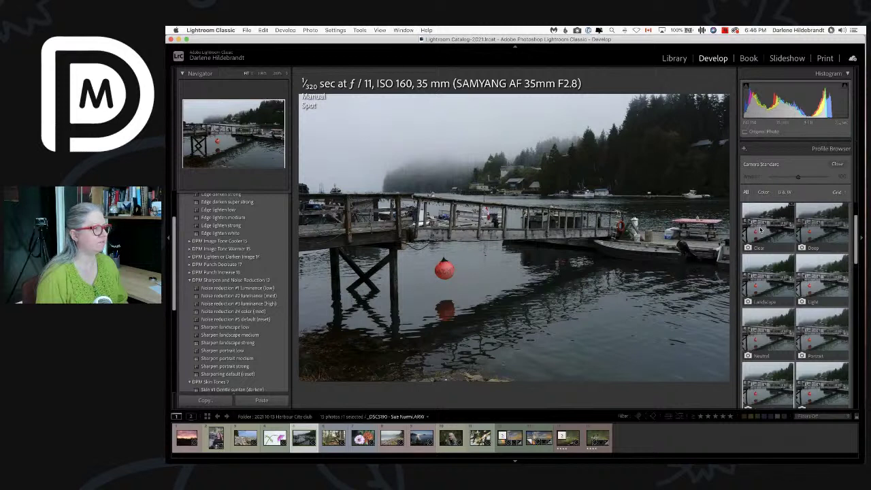
pyautogui.press('i')
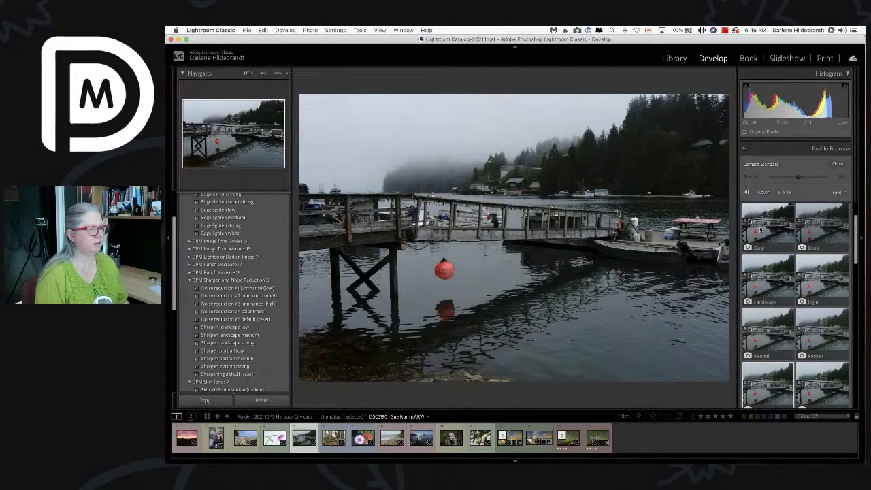
# Step: Preview the Camera Matching profiles on the dock photo, from Clear, Deep, Light and Landscape through Neutral, Portrait, Vivid and Monochrome
pyautogui.click(759, 228)
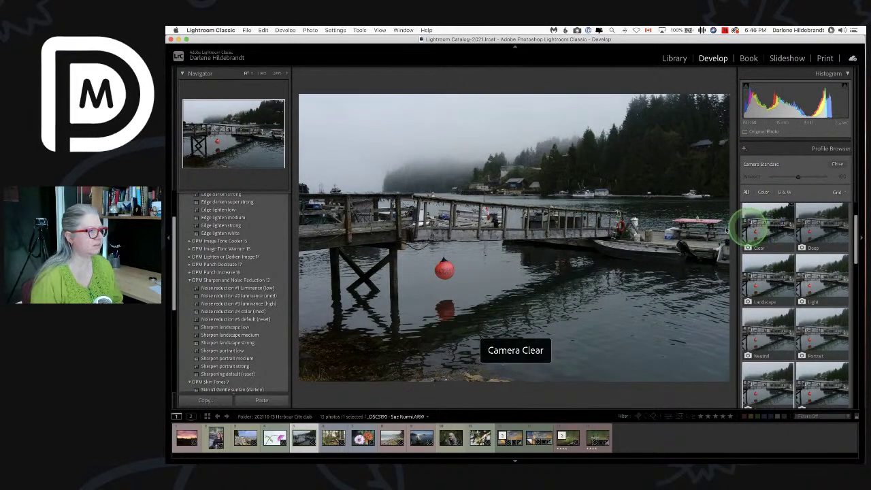
pyautogui.click(818, 231)
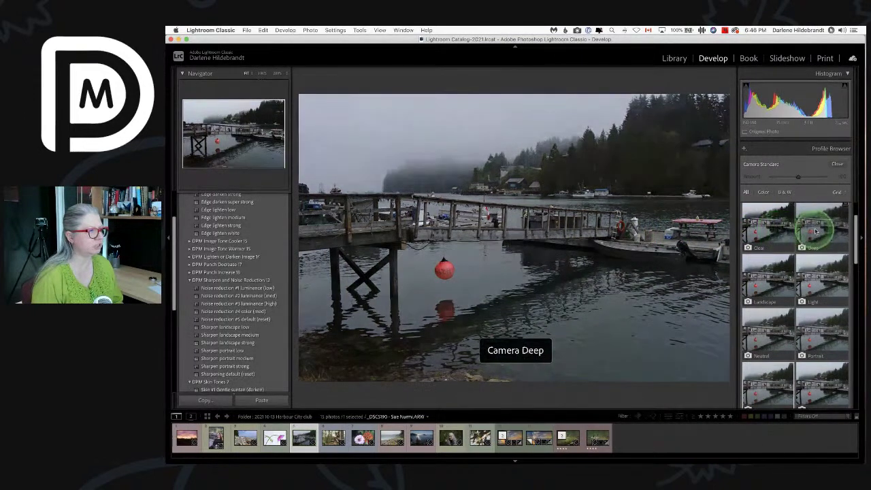
pyautogui.click(820, 276)
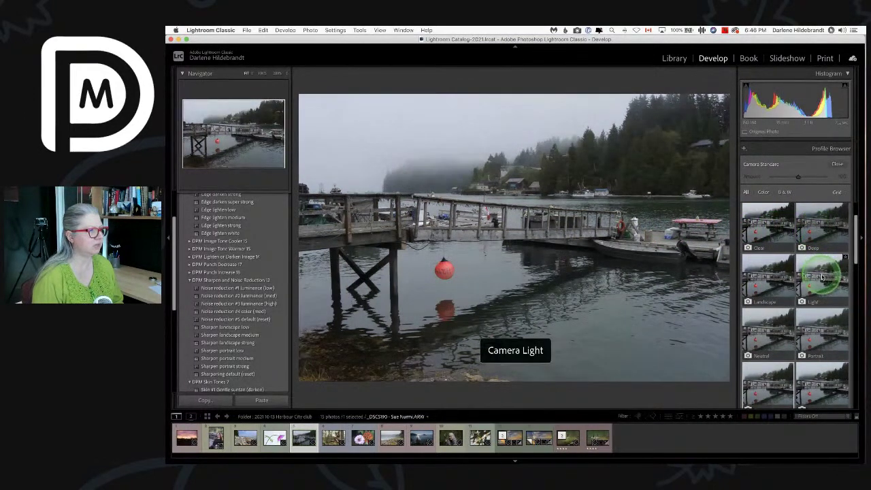
pyautogui.click(766, 282)
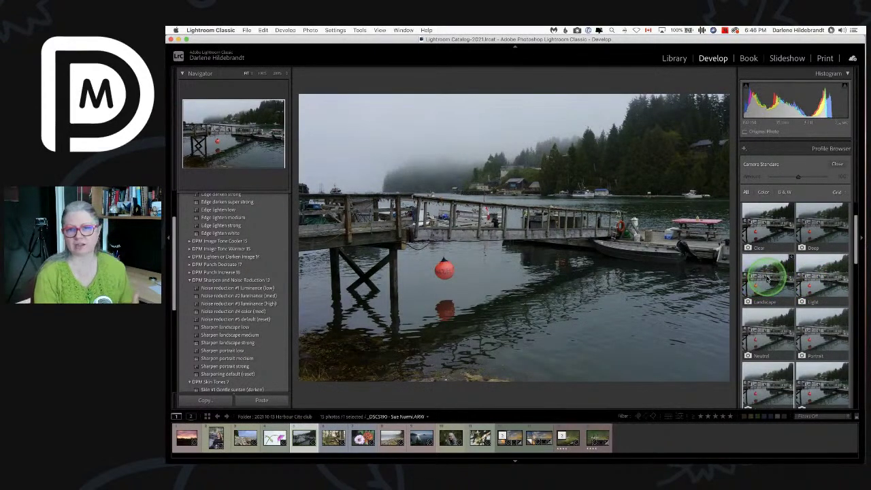
pyautogui.click(752, 330)
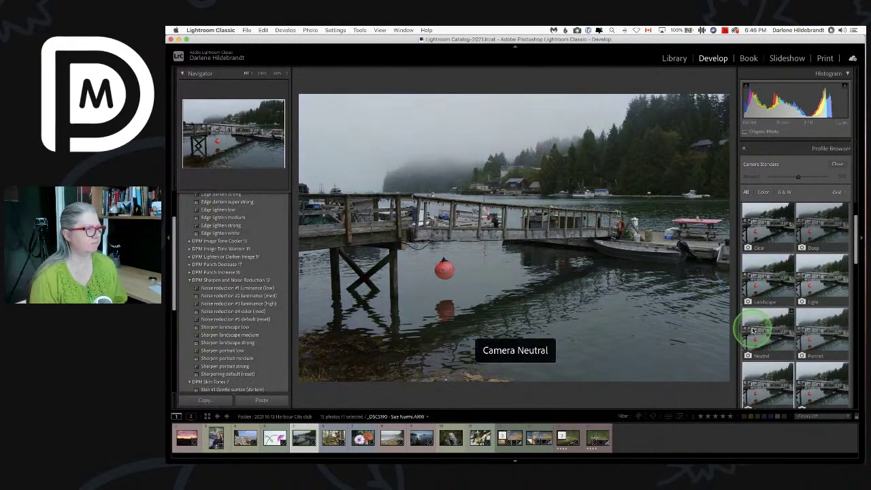
pyautogui.click(809, 332)
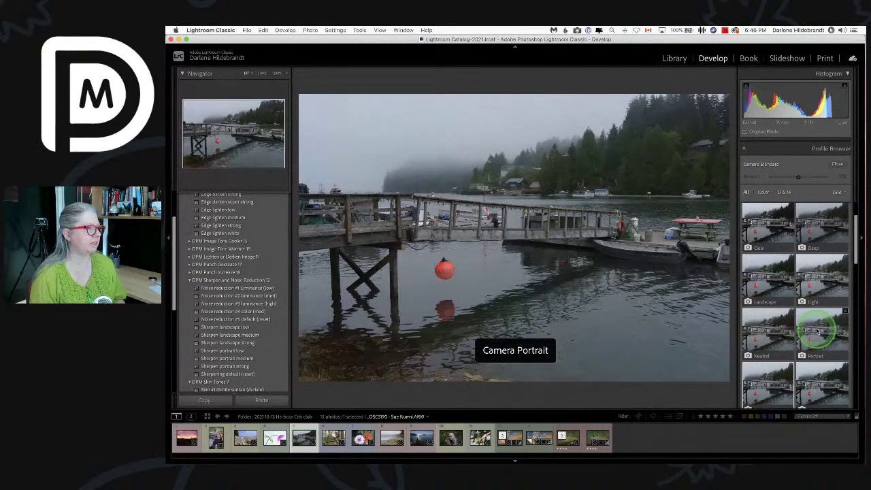
pyautogui.scroll(-2, 819, 333)
pyautogui.click(826, 336)
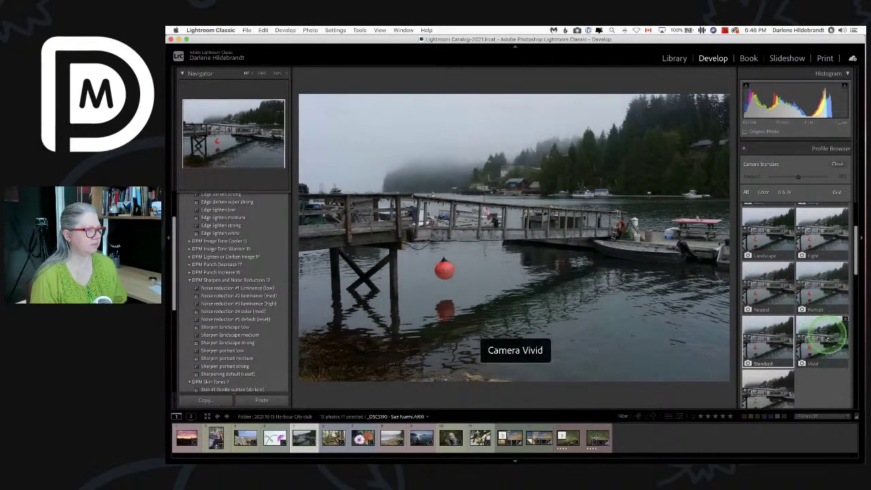
pyautogui.click(767, 338)
pyautogui.scroll(-2, 765, 334)
pyautogui.click(768, 352)
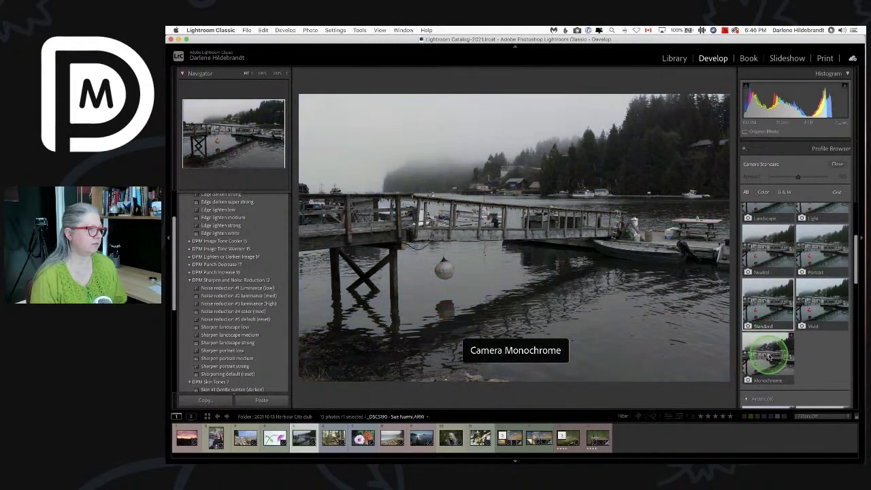
pyautogui.scroll(5, 767, 350)
pyautogui.click(767, 347)
# Step: Compare the Clear and Deep profiles again, apply Camera Light to the dock photo and close the profile browser
pyautogui.click(768, 269)
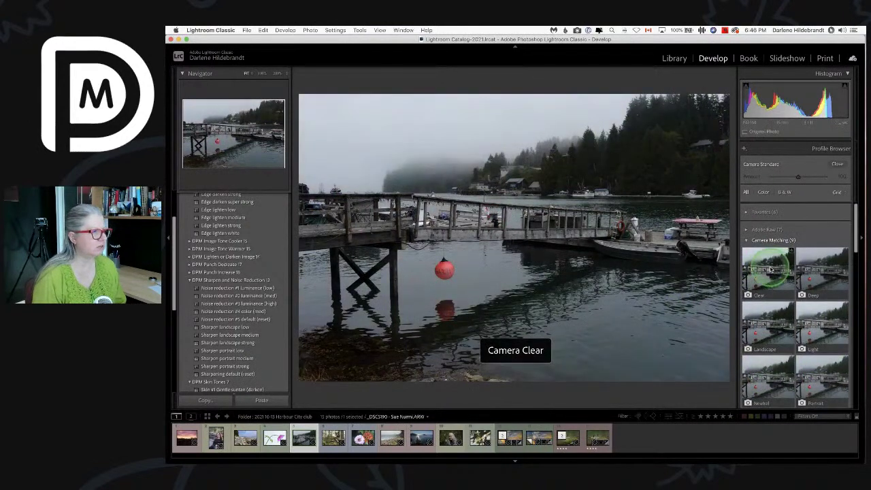
pyautogui.click(821, 269)
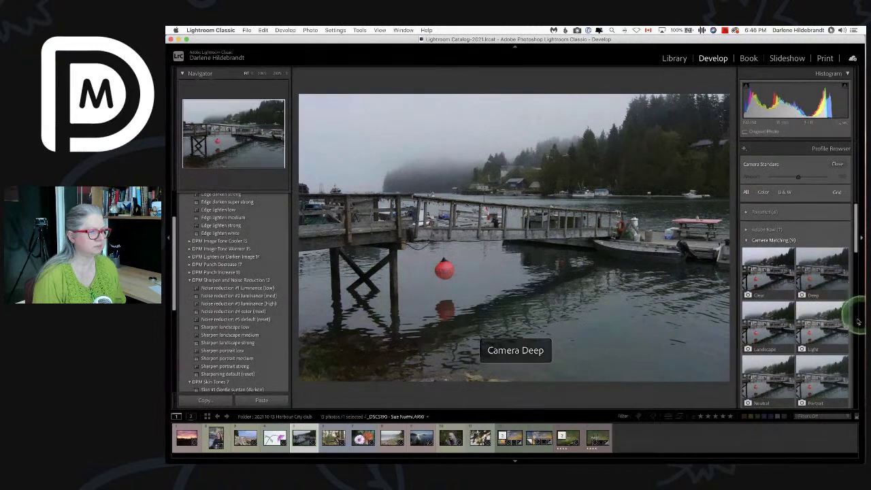
pyautogui.click(818, 319)
pyautogui.click(836, 165)
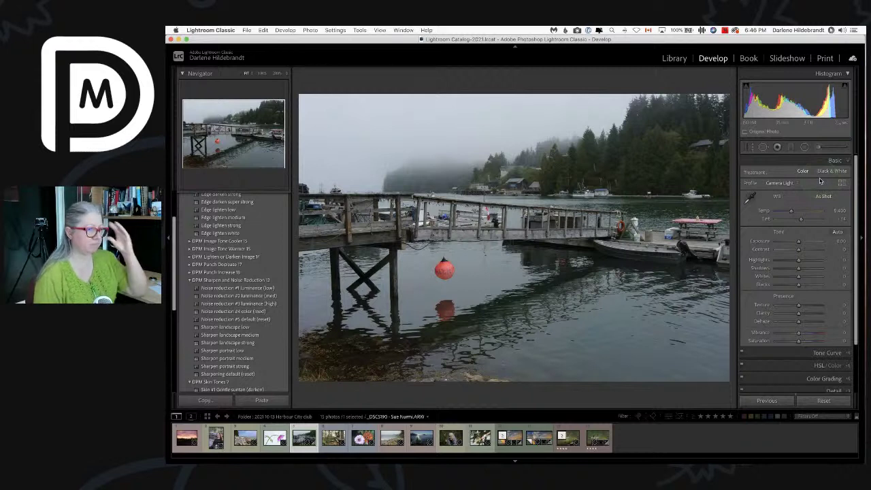
# Step: Set the dock photo's Whites to +42, Blacks to -2 and Highlights to -100
pyautogui.moveTo(797, 136); pyautogui.dragTo(808, 278)
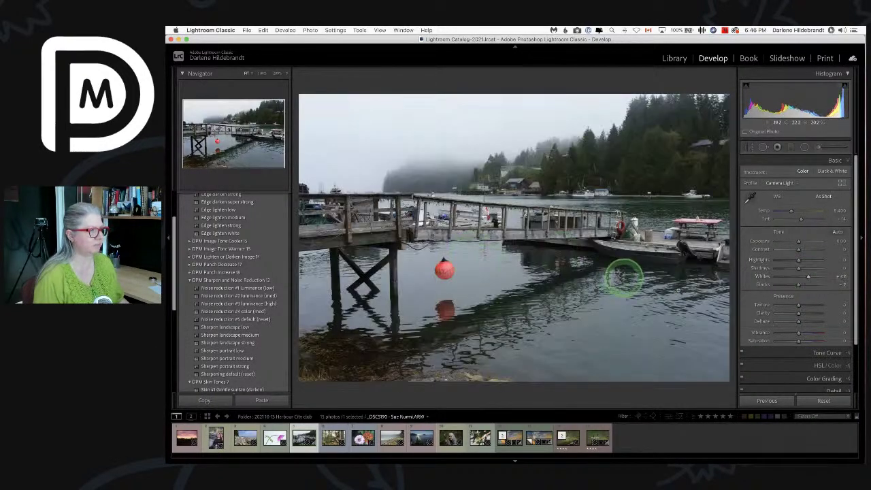
pyautogui.click(751, 292)
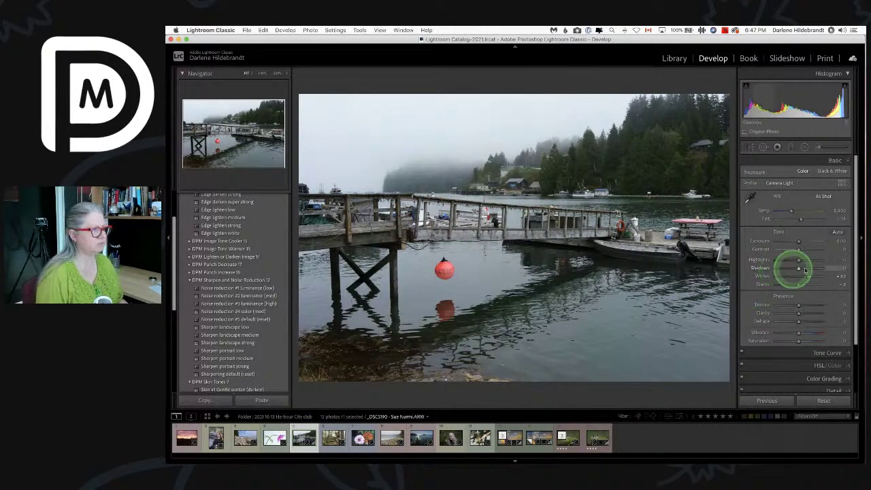
pyautogui.moveTo(798, 264); pyautogui.dragTo(714, 259)
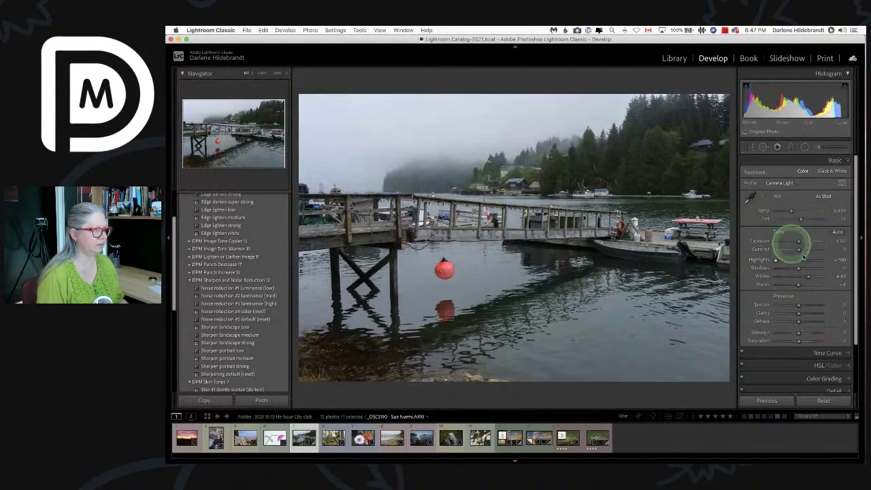
# Step: Set Dehaze to +100 and examine the sky for dust spots at 100% and 66% magnification
pyautogui.moveTo(774, 266); pyautogui.dragTo(832, 322)
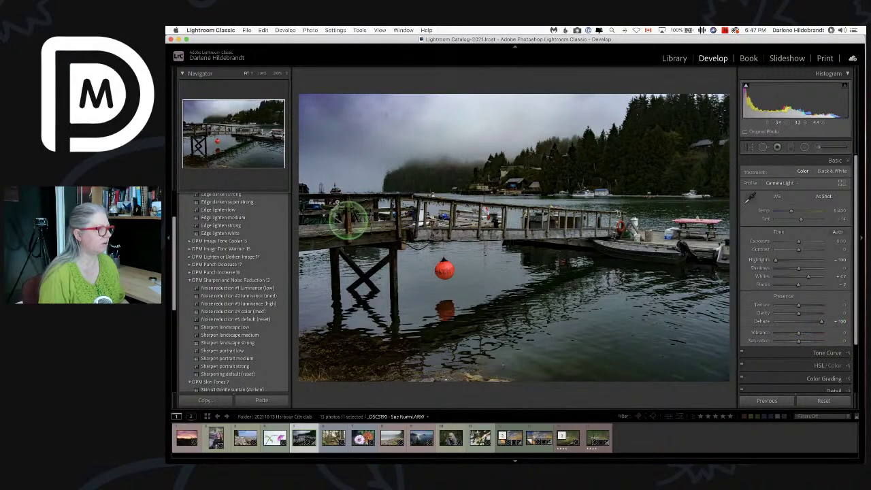
pyautogui.click(327, 158)
pyautogui.click(262, 73)
pyautogui.moveTo(438, 243)
pyautogui.mouseDown()
pyautogui.moveTo(486, 215)
pyautogui.moveTo(442, 231)
pyautogui.mouseUp()
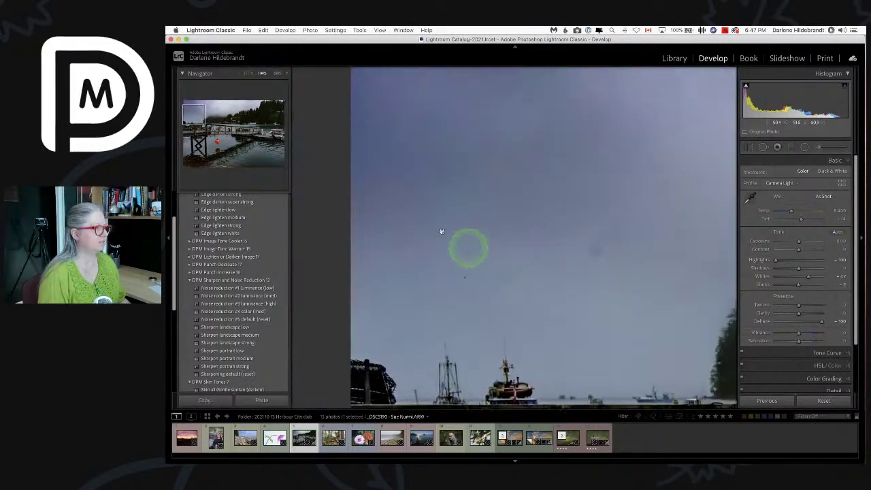
pyautogui.click(289, 73)
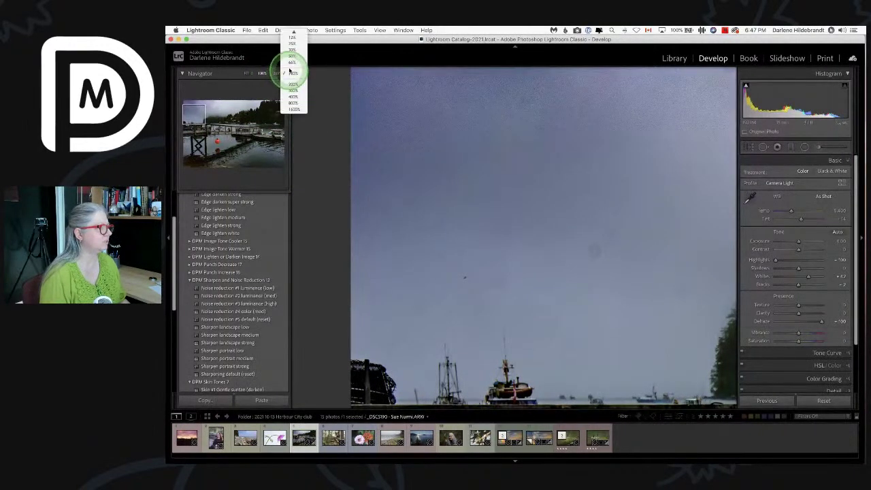
pyautogui.click(291, 62)
pyautogui.moveTo(431, 214); pyautogui.dragTo(629, 245)
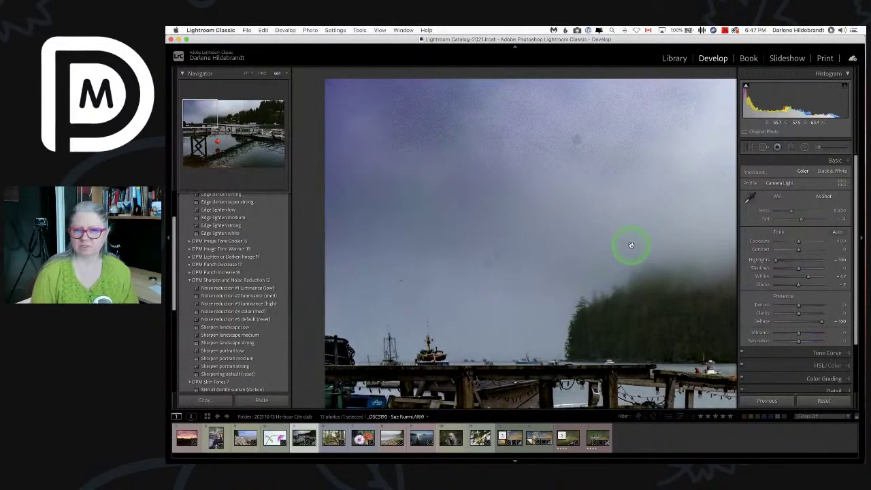
pyautogui.click(632, 281)
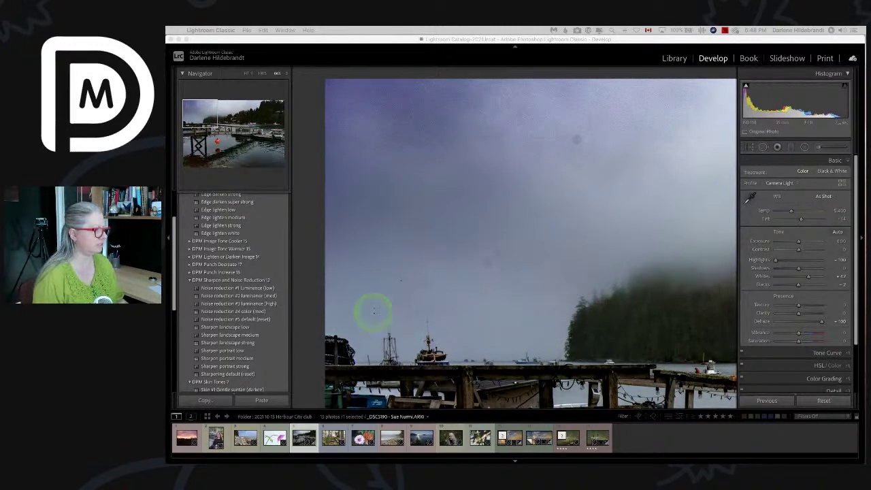
# Step: Activate Spot Removal with its toolbar shown, enable Visualize Spots and lower the threshold until only distinct spots stand out
pyautogui.click(311, 264)
pyautogui.press('q')
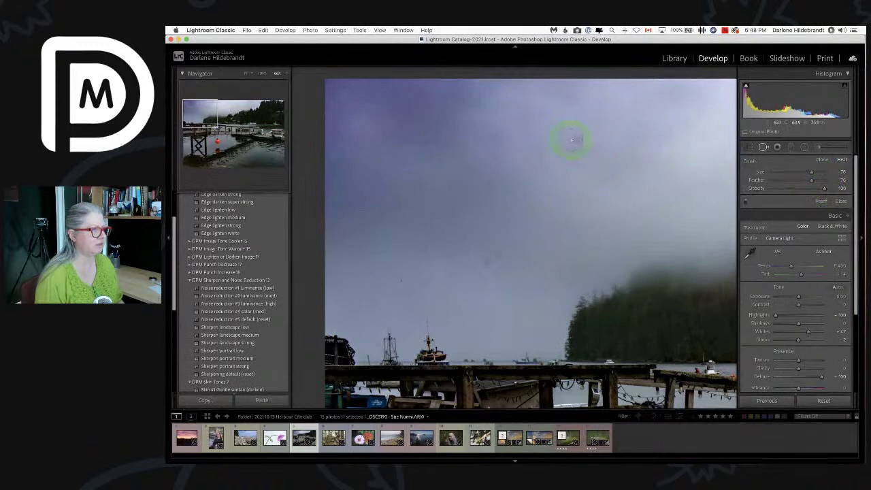
pyautogui.press('t')
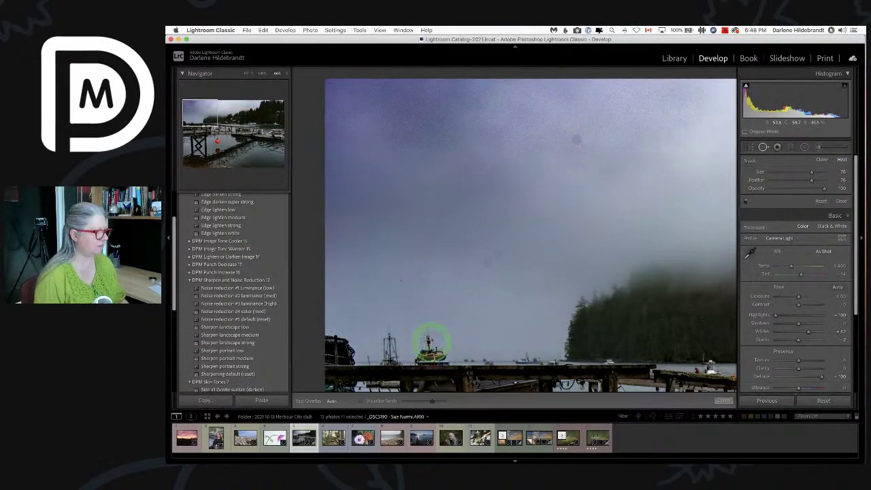
pyautogui.click(361, 401)
pyautogui.moveTo(431, 401); pyautogui.dragTo(414, 403)
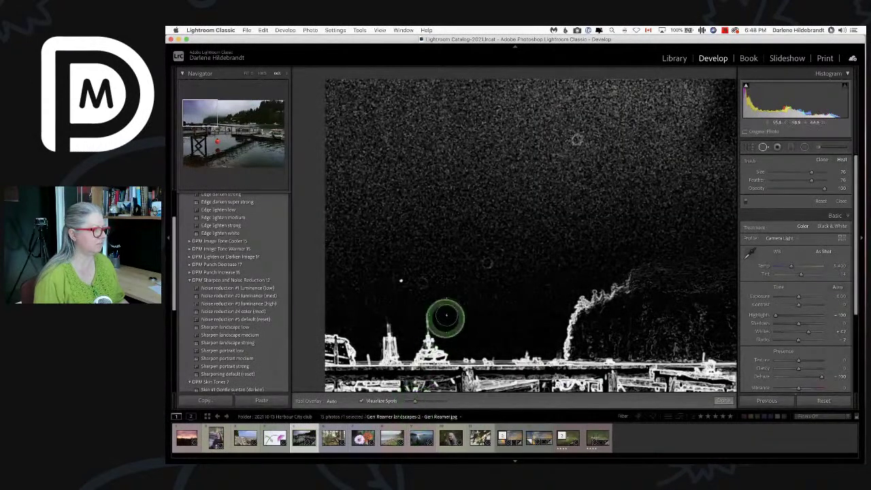
# Step: Heal the dust spots high and midway in the sky, turn off Visualize Spots and reposition the mid-sky heal's sample
pyautogui.click(575, 139)
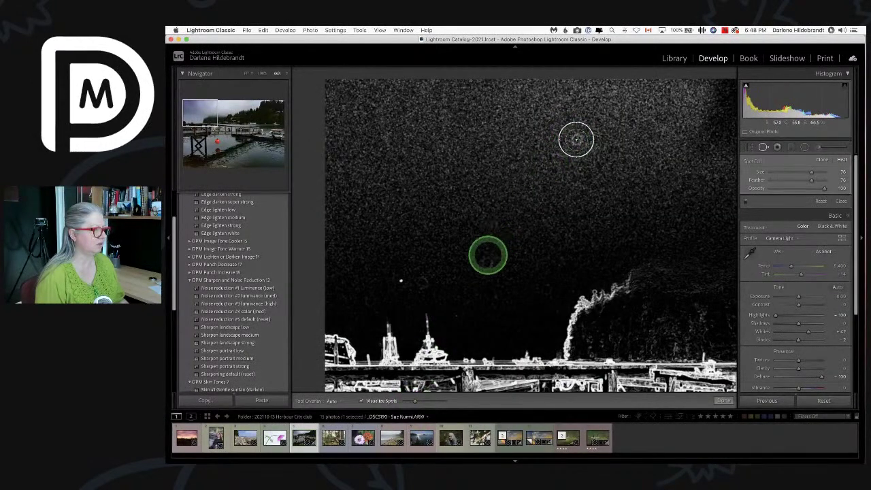
pyautogui.click(361, 400)
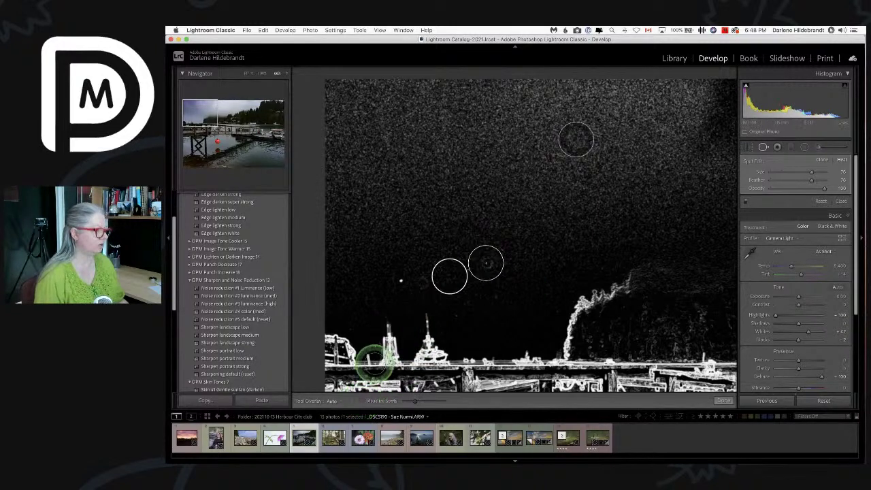
pyautogui.press('a')
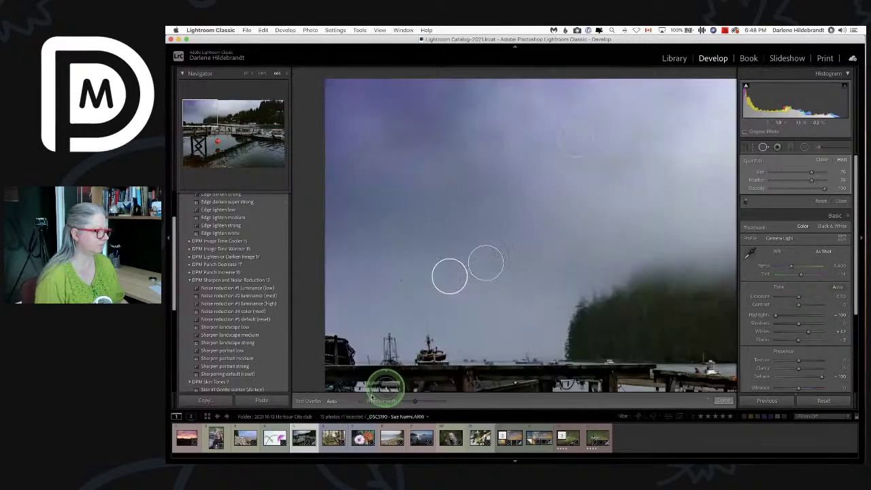
pyautogui.moveTo(445, 275); pyautogui.dragTo(450, 221)
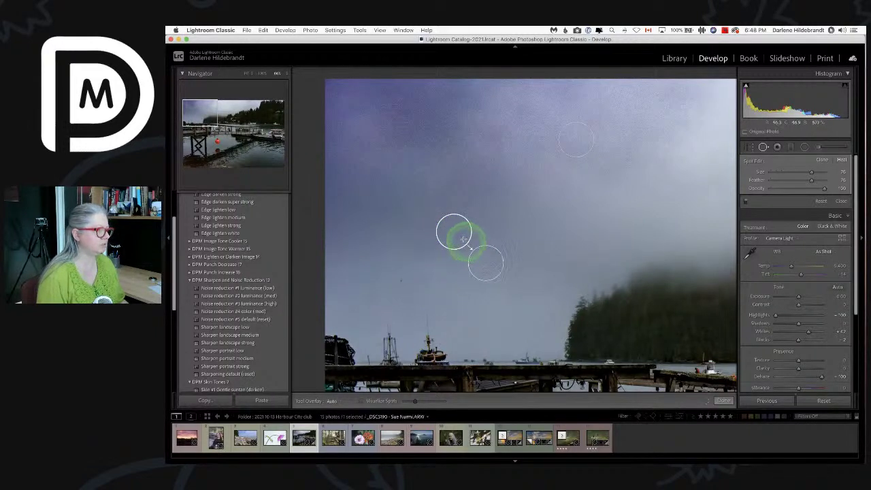
pyautogui.press('/')
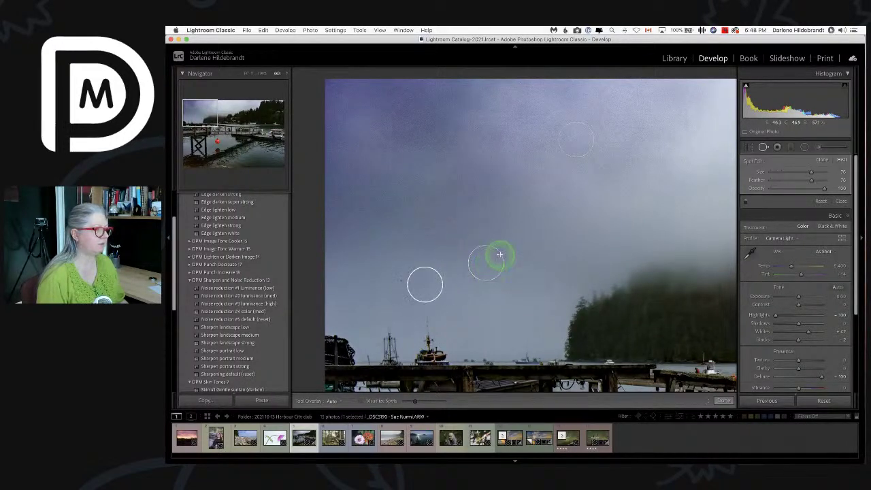
# Step: Heal more dust spots in the lower sky and move the last heal's circle away from the boats into clear sky
pyautogui.click(498, 254)
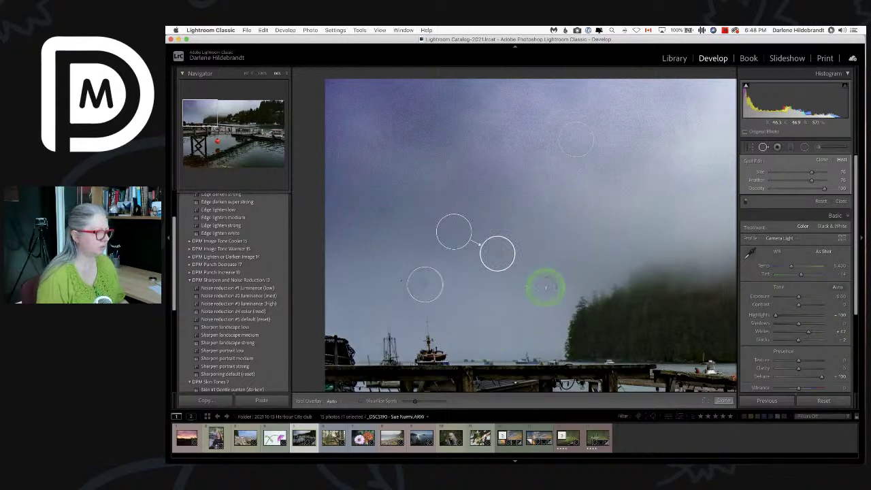
pyautogui.click(425, 286)
pyautogui.moveTo(369, 283); pyautogui.dragTo(385, 256)
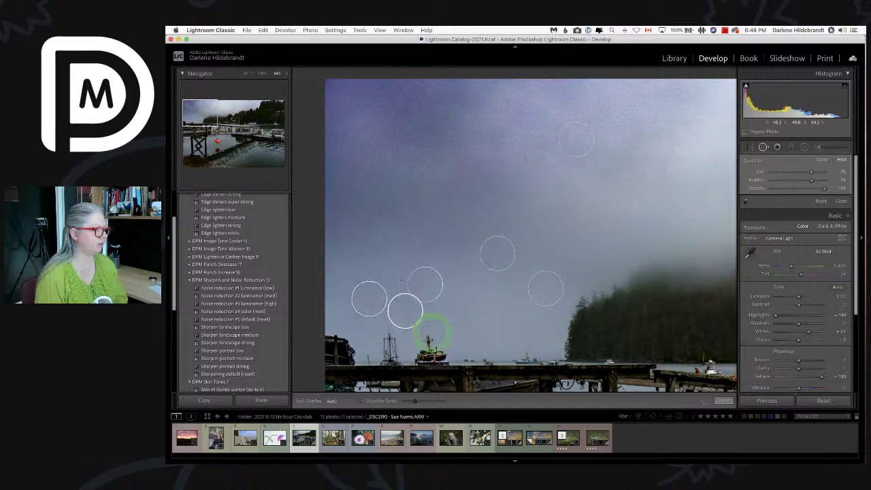
pyautogui.moveTo(410, 310); pyautogui.dragTo(396, 261)
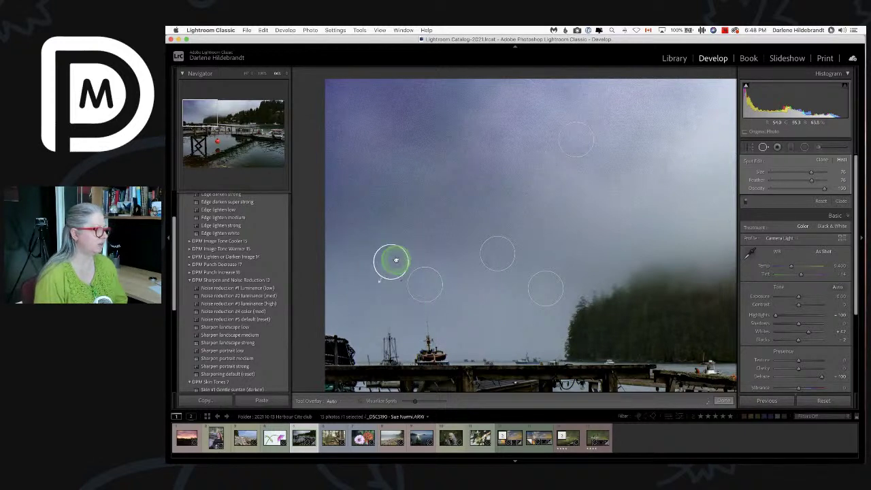
# Step: Heal the dust spot in the sky just above the dock pilings, redoing it once and switching its sample to clear sky
pyautogui.click(351, 325)
pyautogui.press('super+z')
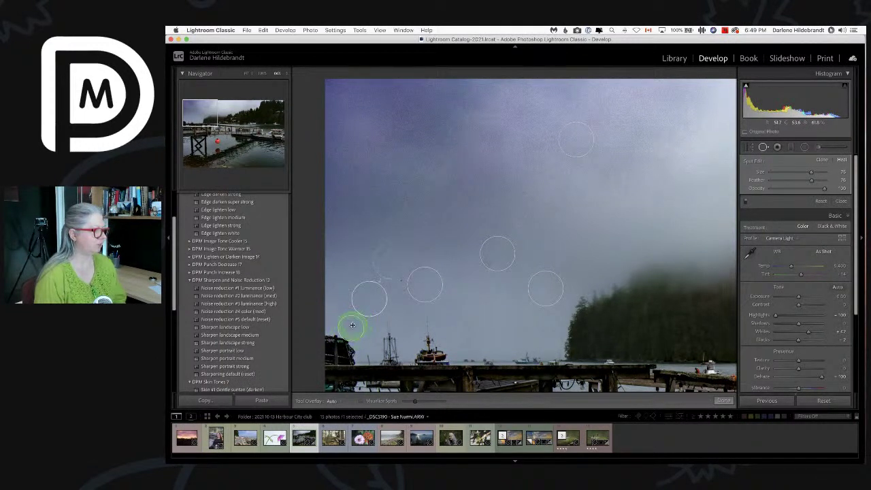
pyautogui.click(354, 324)
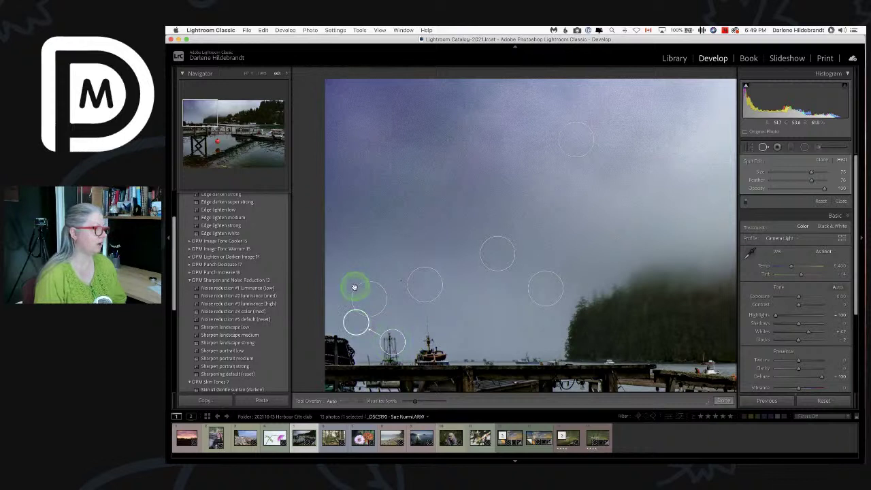
pyautogui.press('/')
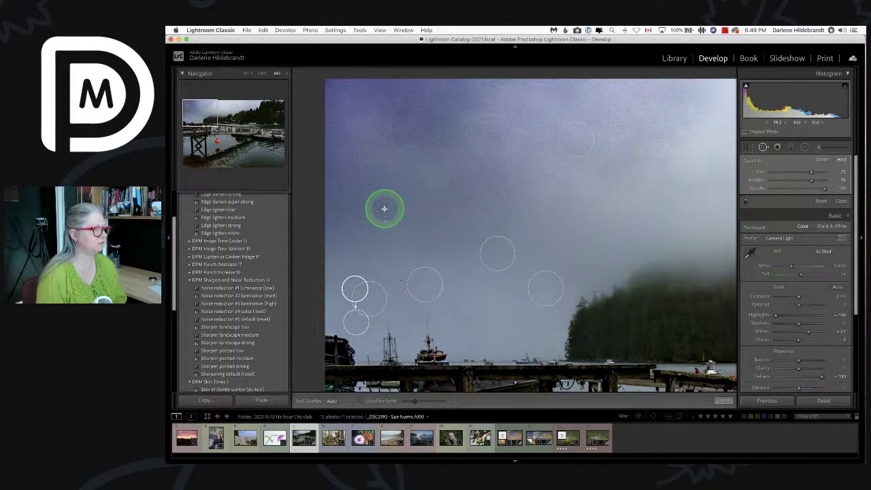
# Step: Heal the remaining mid-sky and lower-sky dust spots, undo the last adjustment and close Spot Removal
pyautogui.click(384, 209)
pyautogui.click(402, 280)
pyautogui.click(492, 255)
pyautogui.moveTo(491, 255)
pyautogui.mouseDown()
pyautogui.moveTo(487, 262)
pyautogui.moveTo(584, 282)
pyautogui.mouseUp()
pyautogui.press('super+z')
pyautogui.press('q')
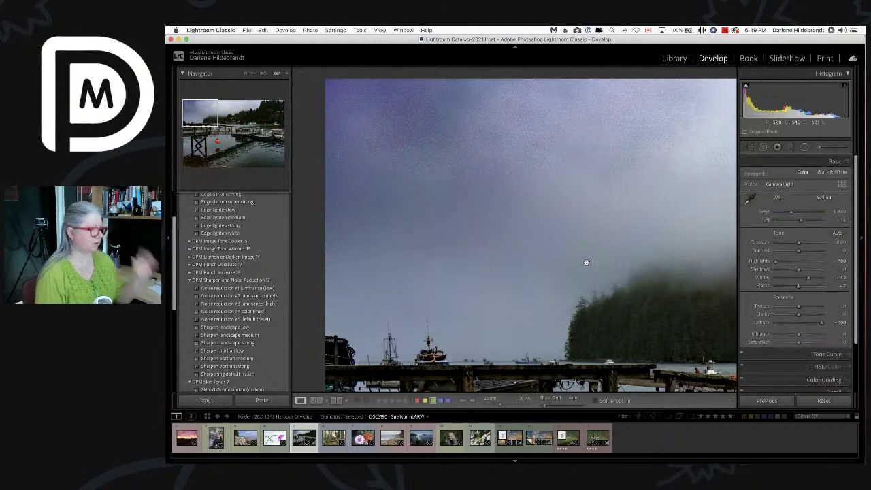
# Step: Heal the dust spot in the bright sky above the hillside trees and return to the full photo view
pyautogui.click(519, 242)
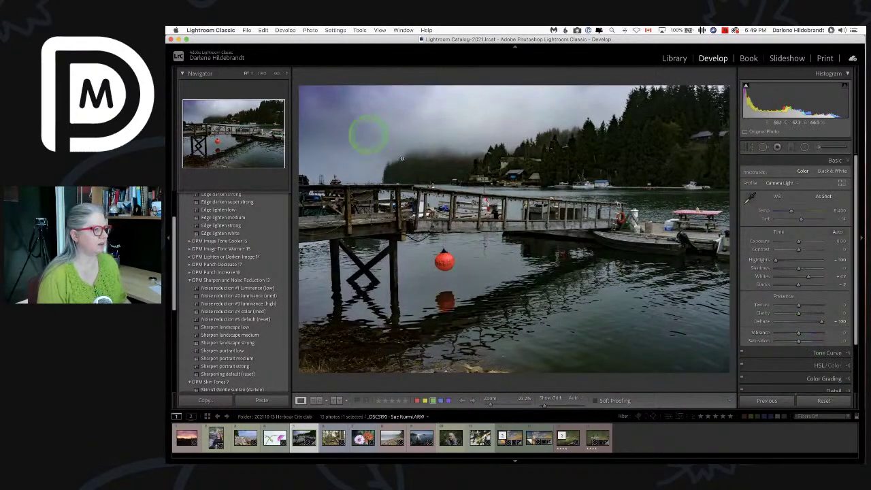
pyautogui.click(544, 120)
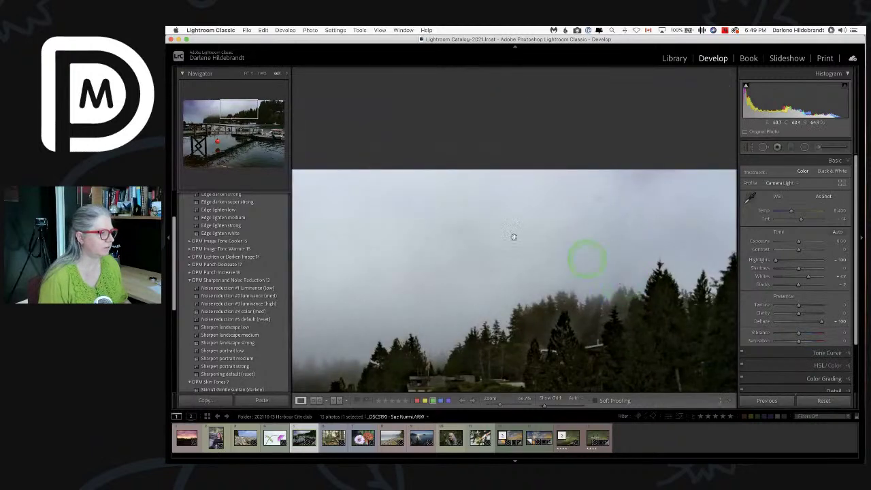
pyautogui.press('q')
pyautogui.click(595, 198)
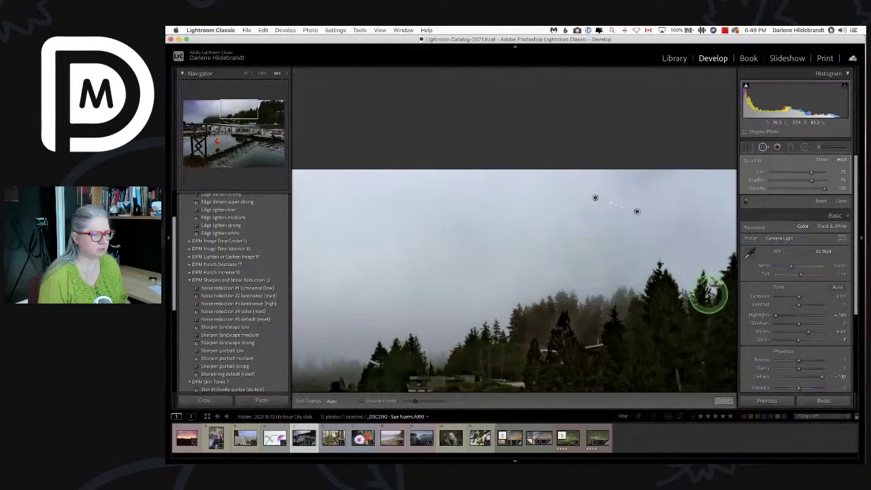
pyautogui.press('q')
pyautogui.click(540, 272)
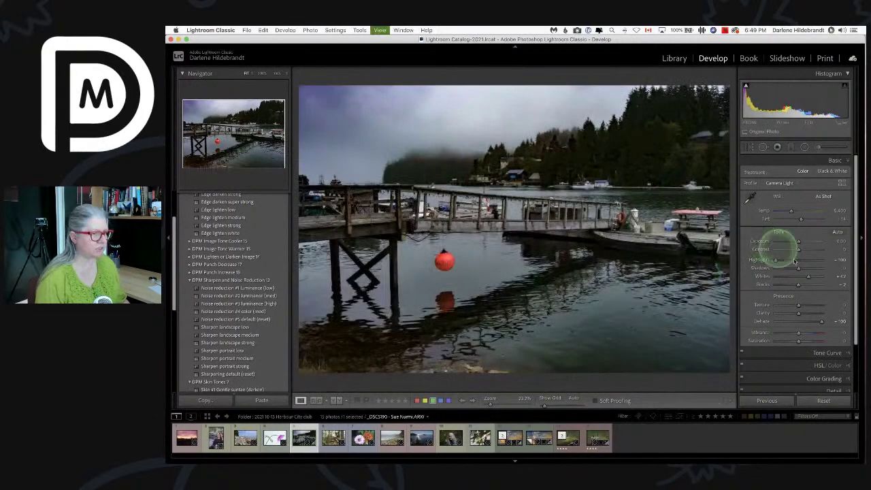
# Step: Examine the dock photo's camera metadata in the Library, including exposure, ISO and lens, and return to Develop
pyautogui.press('e')
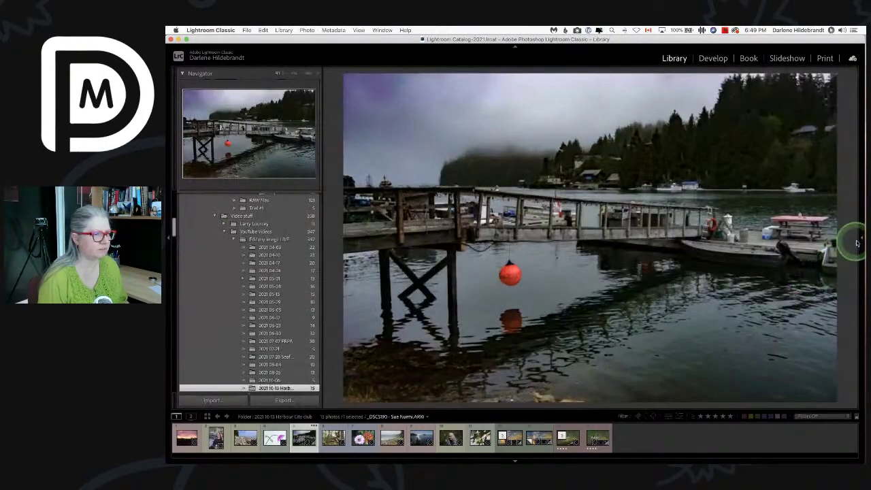
pyautogui.click(861, 239)
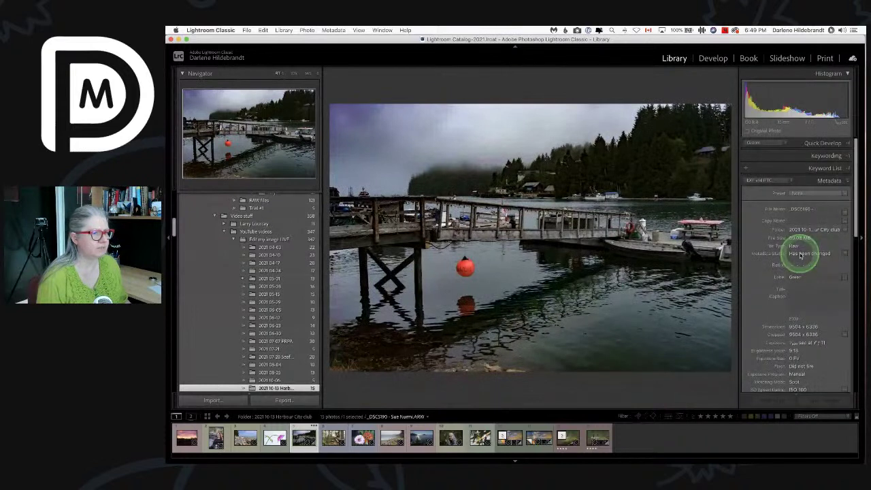
pyautogui.scroll(-3, 800, 255)
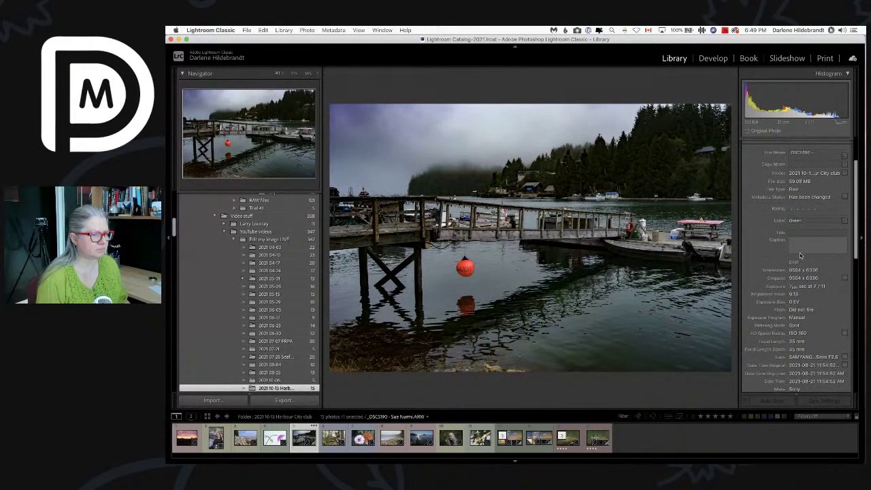
pyautogui.scroll(2, 799, 255)
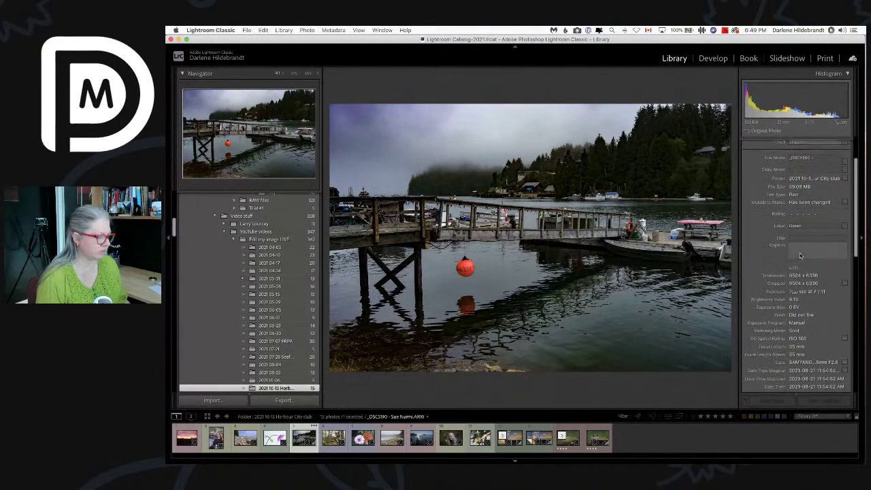
pyautogui.press('d')
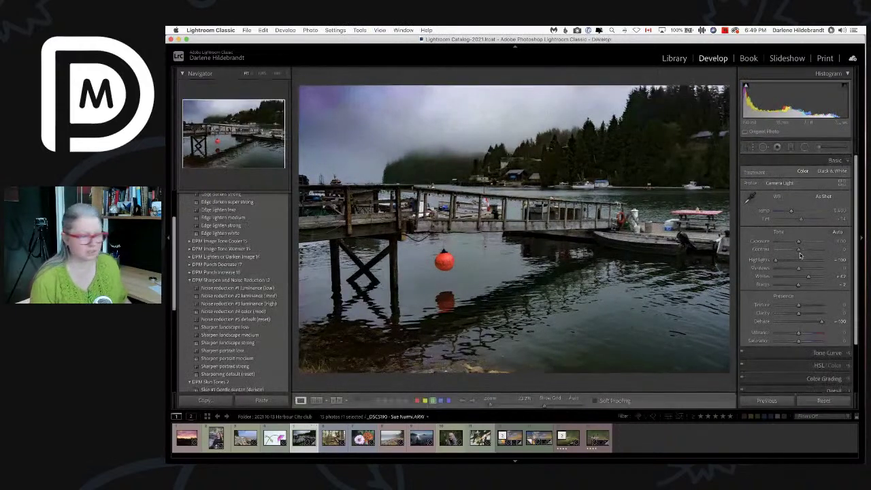
# Step: Reset the photo's Dehaze to 0 and prepare a Graduated Filter with its effects zeroed and only Dehaze raised
pyautogui.moveTo(796, 317)
pyautogui.mouseDown()
pyautogui.moveTo(830, 326)
pyautogui.moveTo(798, 321)
pyautogui.mouseUp()
pyautogui.click(801, 201)
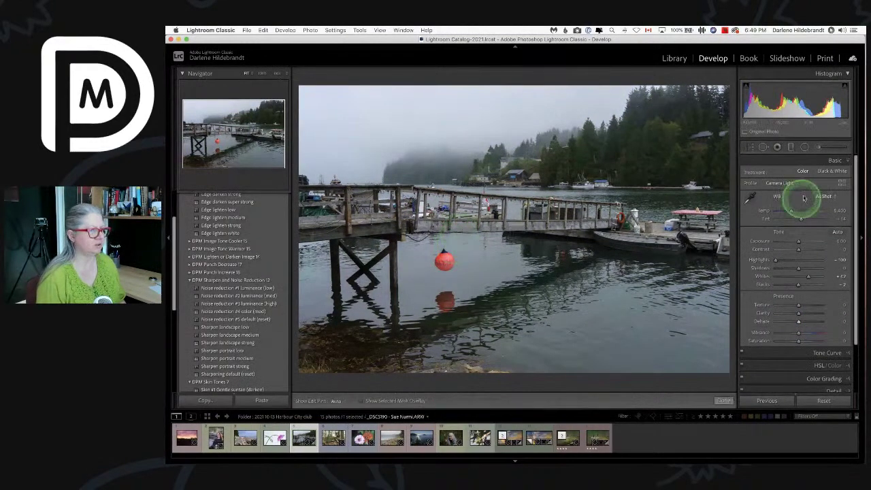
pyautogui.click(777, 147)
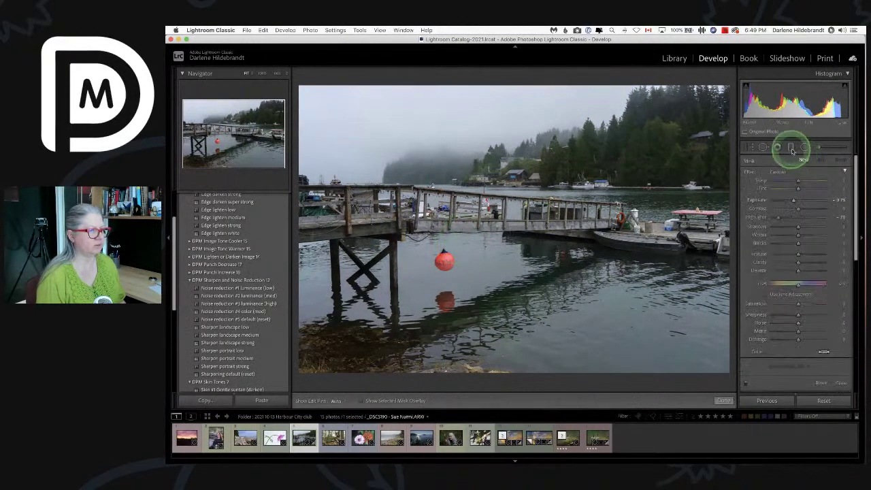
pyautogui.doubleClick(749, 173)
pyautogui.moveTo(797, 269); pyautogui.dragTo(807, 270)
# Step: Draw a tilted graduated filter down over the sky, set its Dehaze to 71, and slightly adjust its Temp and Tint to reduce the purple cast
pyautogui.moveTo(423, 111); pyautogui.dragTo(433, 181)
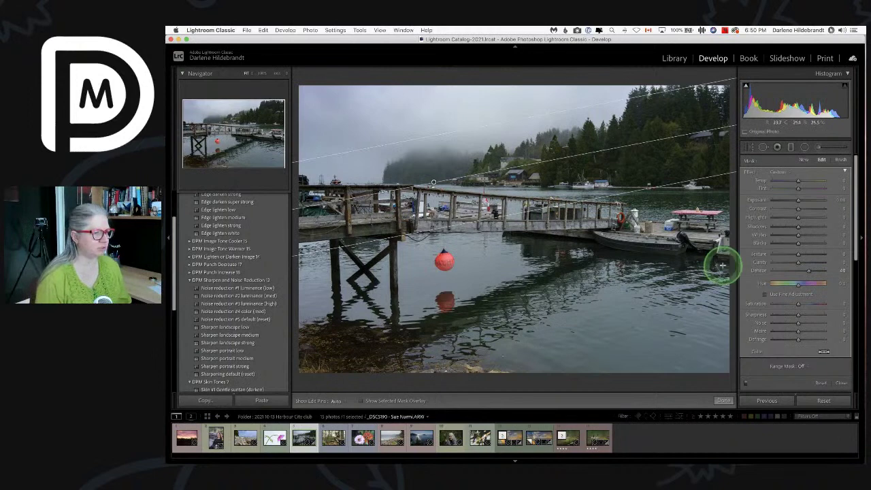
pyautogui.moveTo(808, 268); pyautogui.dragTo(817, 269)
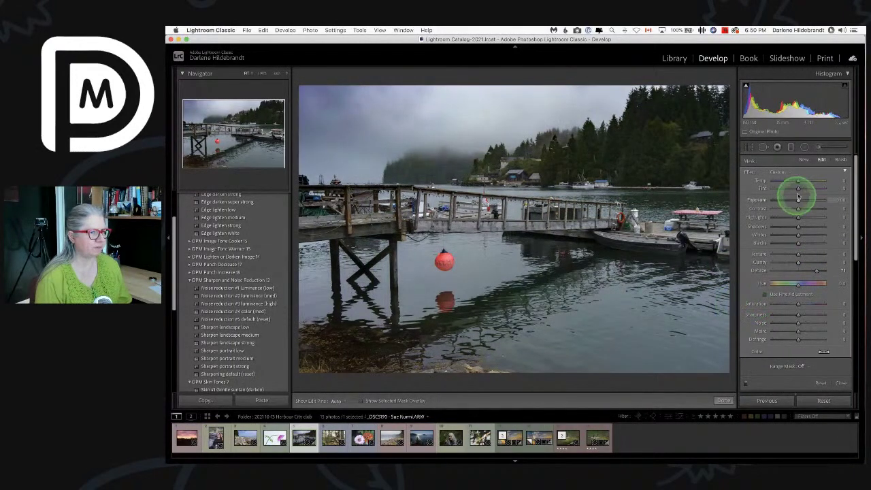
pyautogui.moveTo(795, 189)
pyautogui.mouseDown()
pyautogui.moveTo(793, 180)
pyautogui.moveTo(797, 189)
pyautogui.mouseUp()
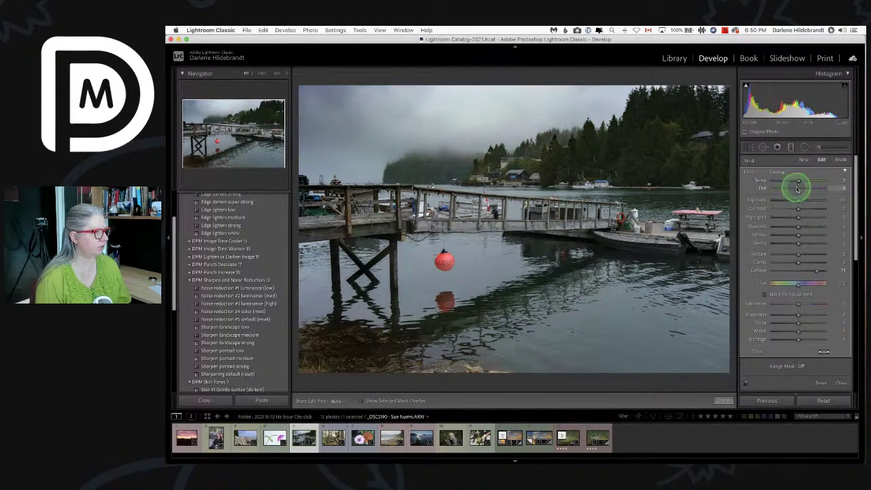
# Step: Set the graduated filter's Saturation to -14 and Dehaze to 38, and close the filter
pyautogui.moveTo(798, 303); pyautogui.dragTo(787, 317)
pyautogui.moveTo(816, 270); pyautogui.dragTo(808, 270)
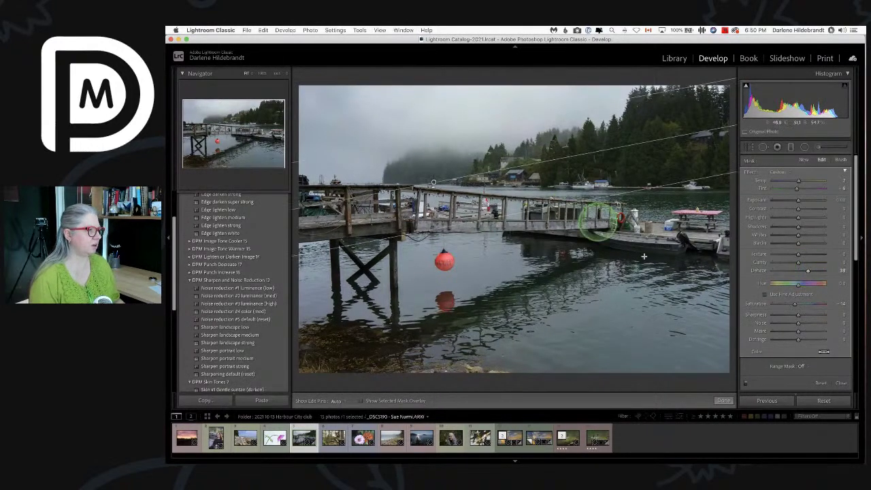
pyautogui.press('m')
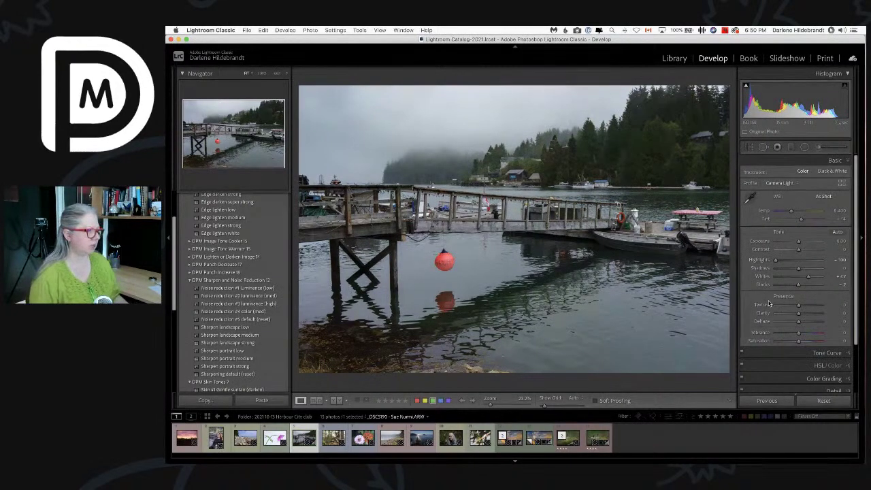
# Step: Crop the photo to a custom ratio, trimming the rocks off its lower edge and a strip of sky, and check the cropped edge up close
pyautogui.press('r')
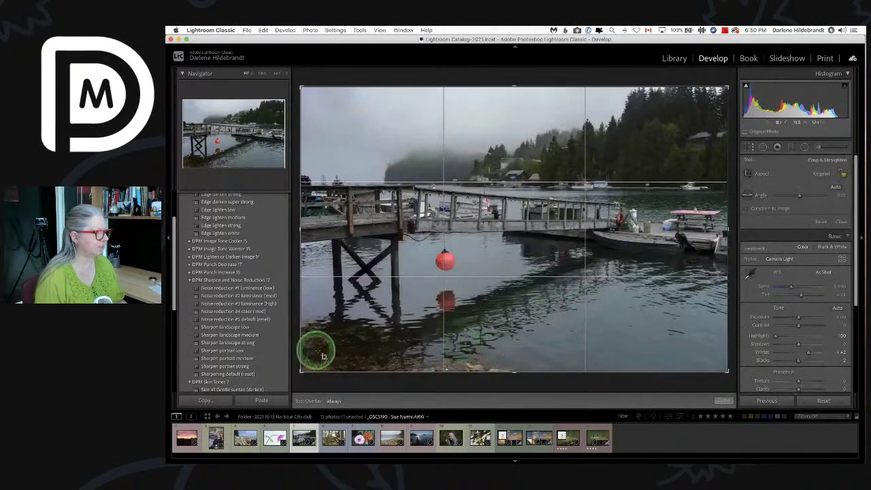
pyautogui.doubleClick(468, 366)
pyautogui.click(468, 366)
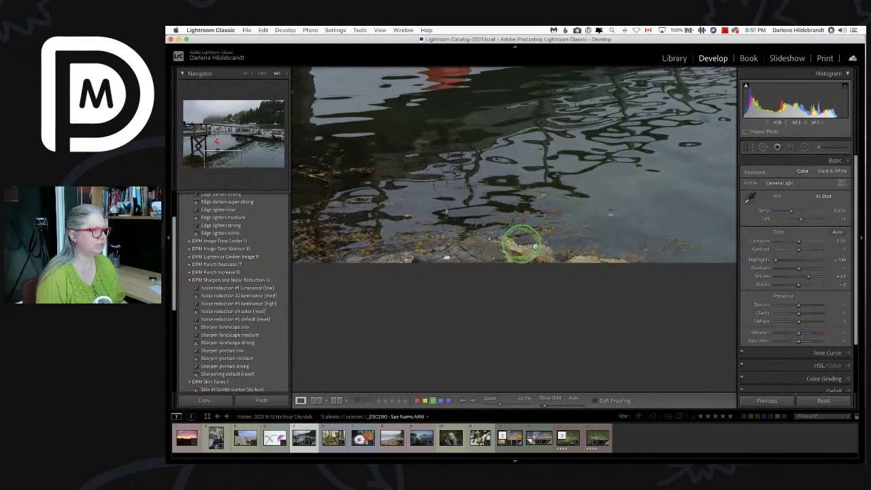
pyautogui.press('r')
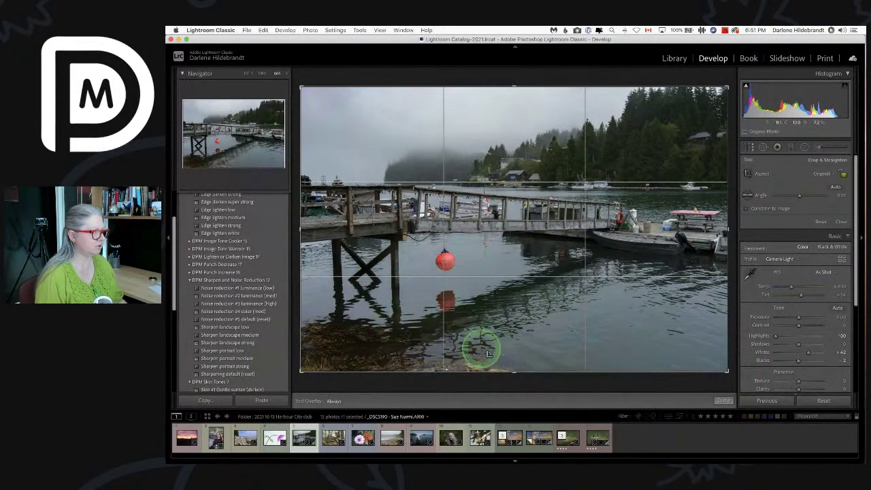
pyautogui.press('r')
pyautogui.press('r')
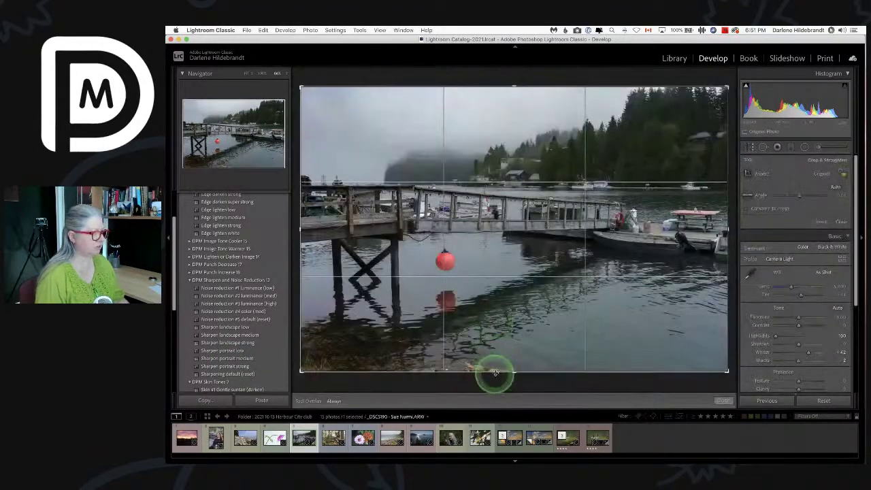
pyautogui.moveTo(511, 371); pyautogui.dragTo(511, 365)
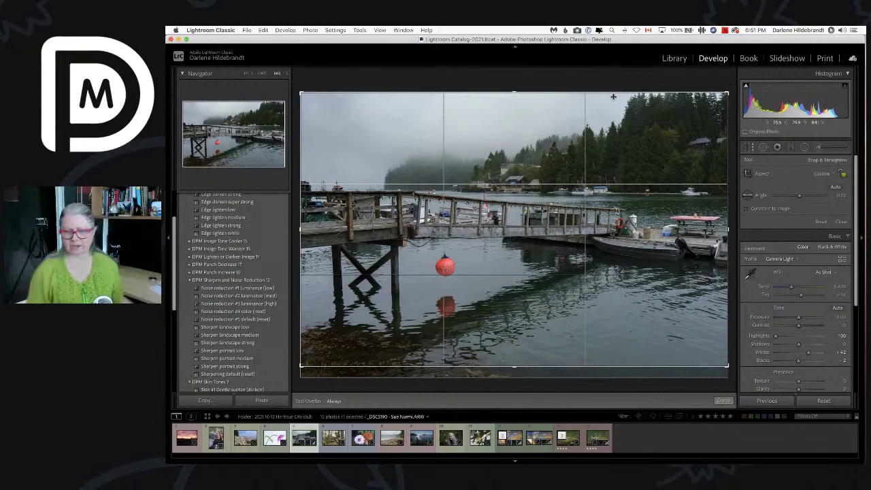
pyautogui.moveTo(589, 93); pyautogui.dragTo(590, 100)
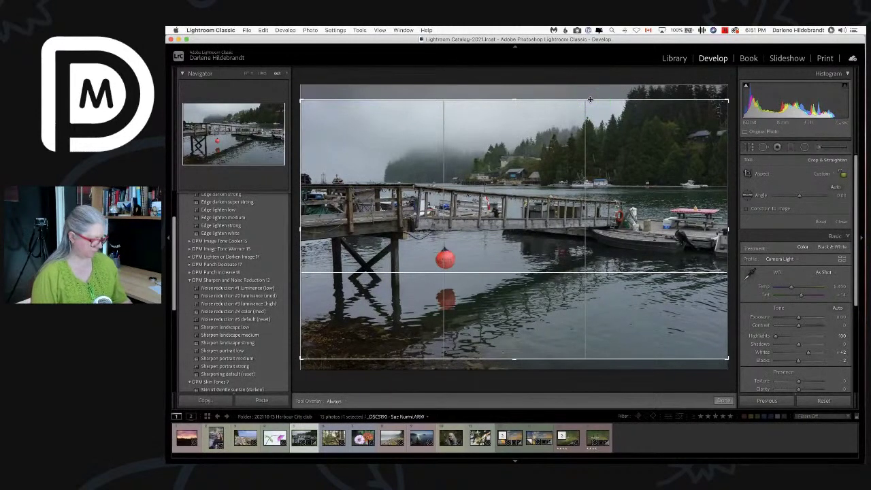
pyautogui.press('z')
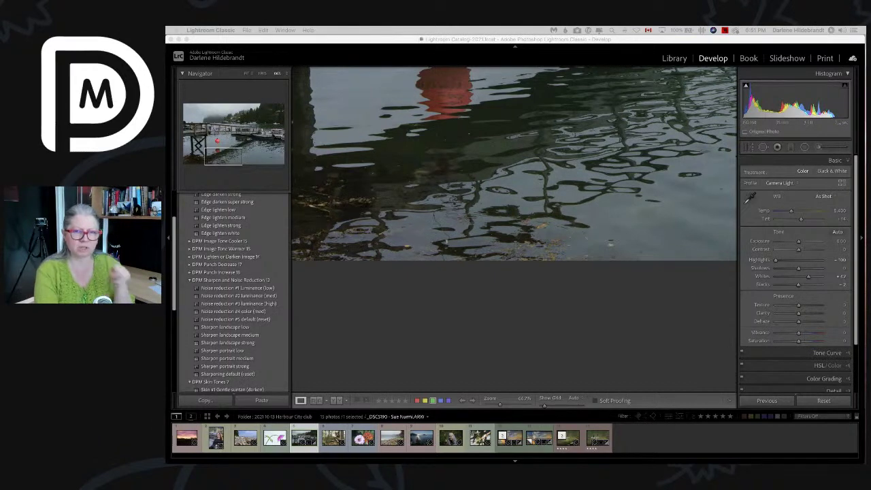
pyautogui.click(554, 140)
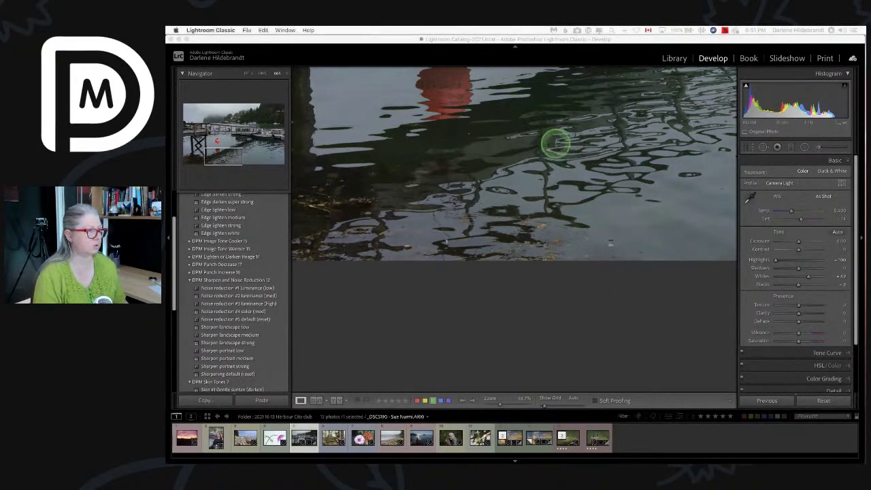
pyautogui.click(571, 191)
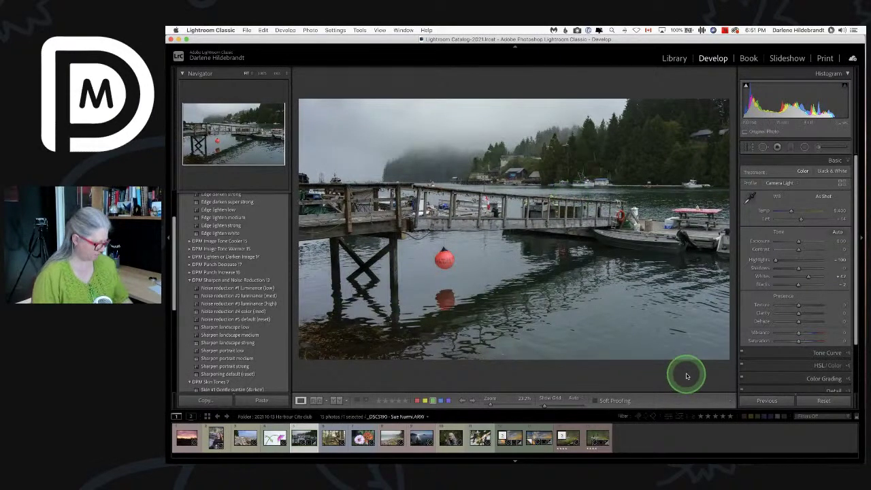
# Step: Hide the toolbar, turn the photo upside down and examine its composition enlarged on a black background with all panels hidden
pyautogui.press('t')
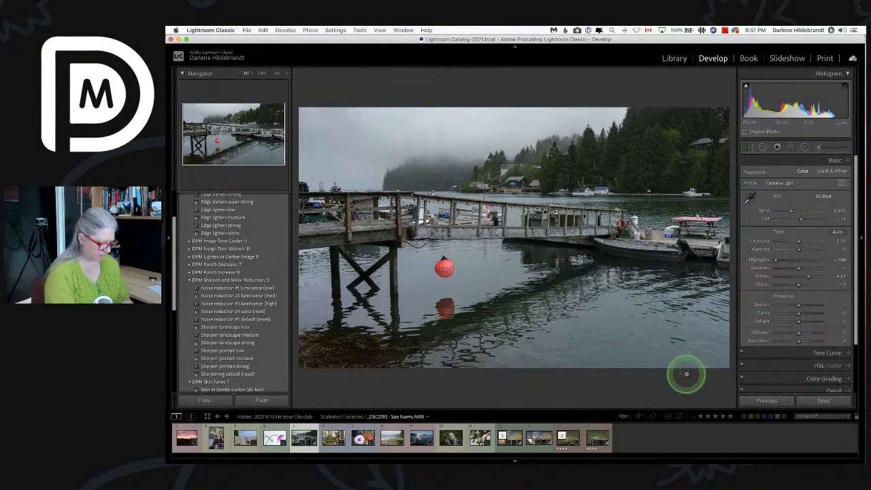
pyautogui.press('super+bracketright')
pyautogui.press('super+bracketright')
pyautogui.press('l')
pyautogui.press('l')
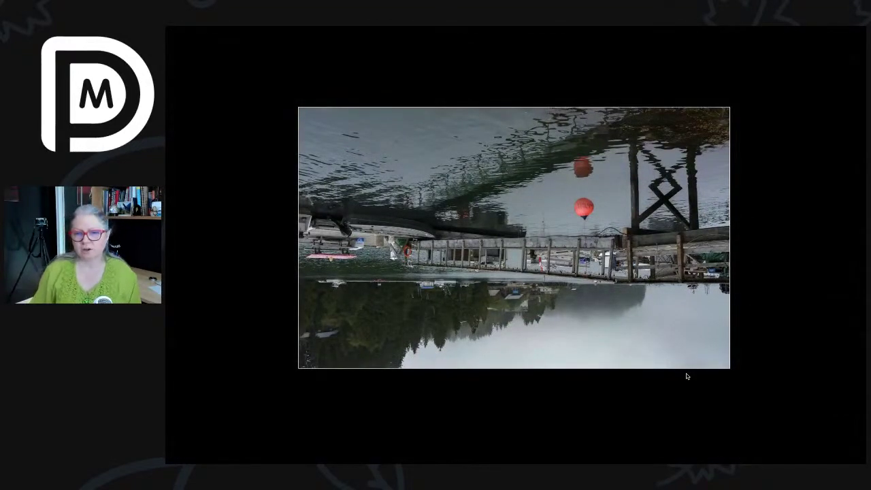
pyautogui.hotkey('shift', 'Tab')
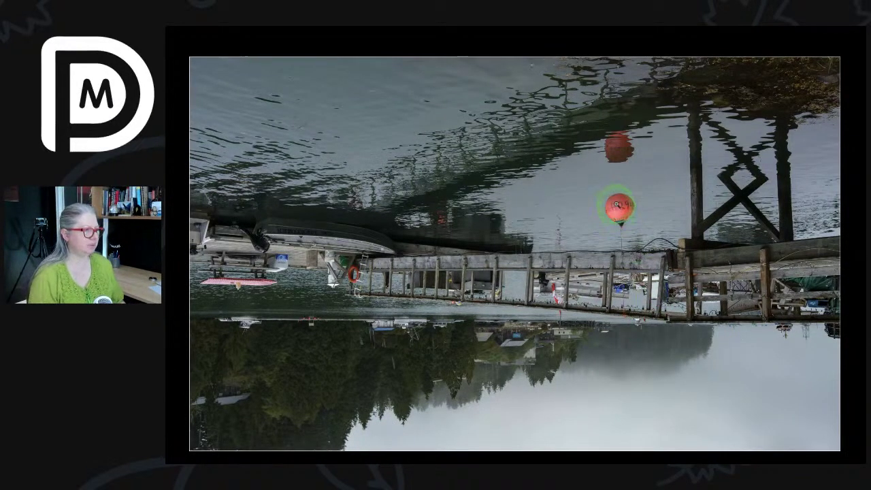
pyautogui.press('Right')
pyautogui.press('Right')
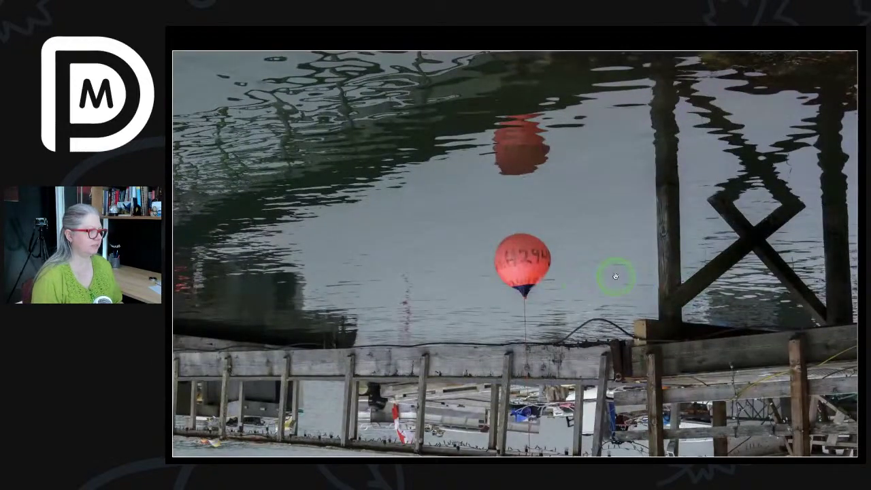
pyautogui.press('Right')
pyautogui.press('Right')
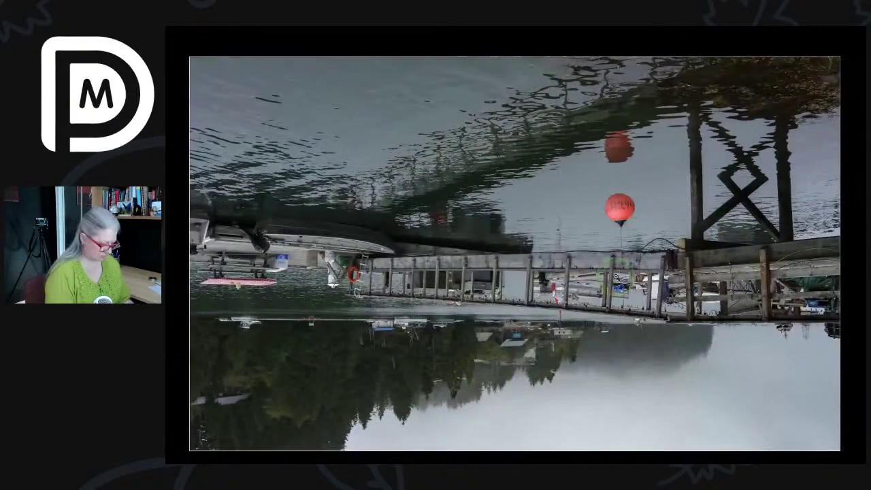
# Step: Leave the blacked-out view, bring back the panels and rotate the photo 180 degrees to upright
pyautogui.press('Escape')
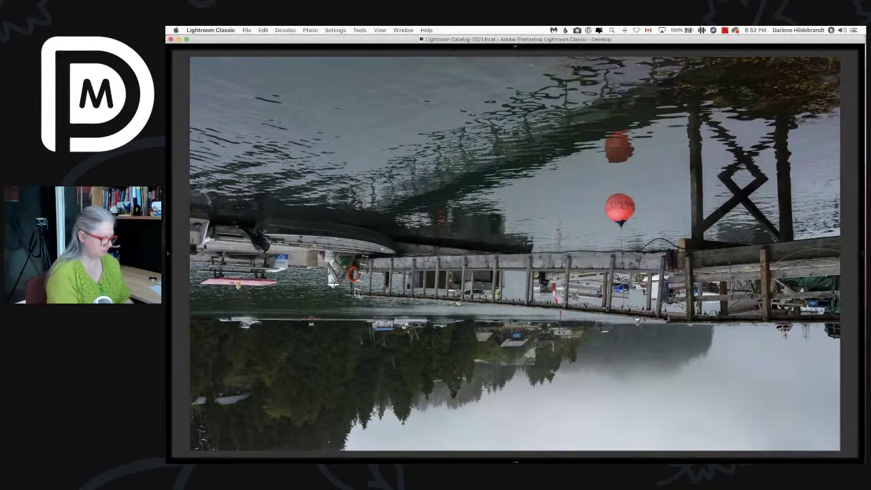
pyautogui.hotkey('shift', 'Tab')
pyautogui.press('super+bracketright')
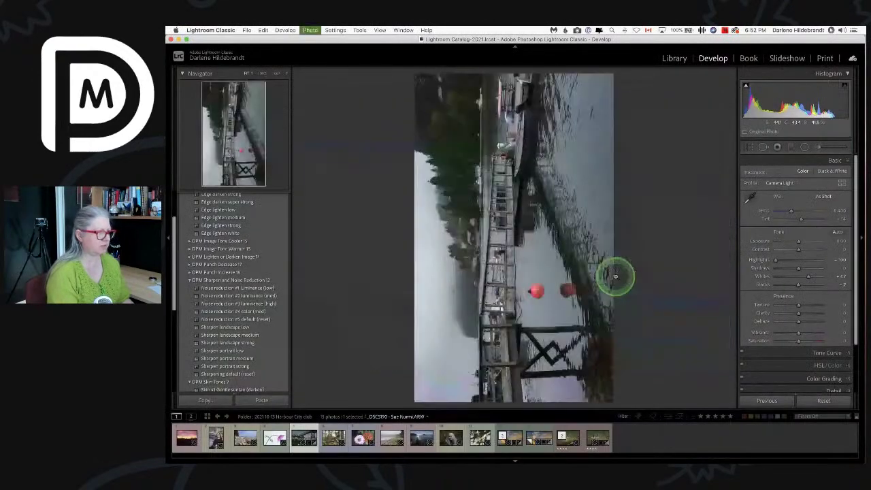
pyautogui.press('super+bracketright')
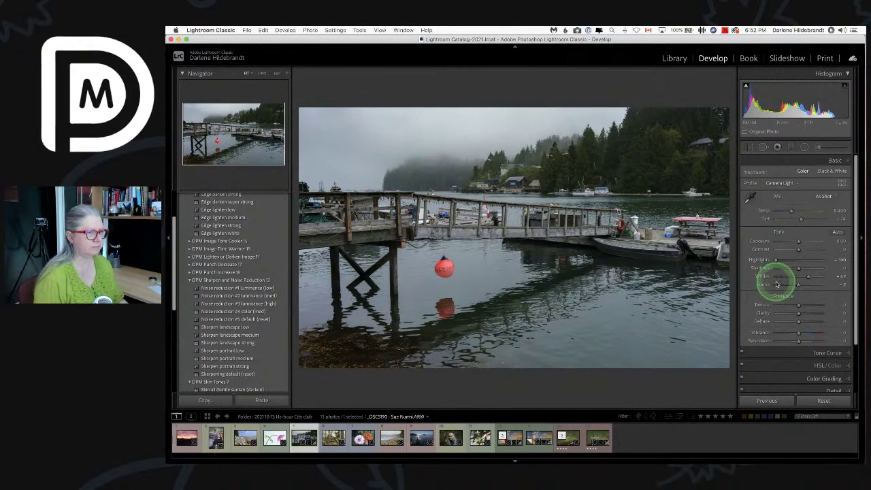
# Step: Set the photo's Blacks to -16 and Clarity to +13, with the white balance on Cloudy
pyautogui.moveTo(797, 284); pyautogui.dragTo(793, 311)
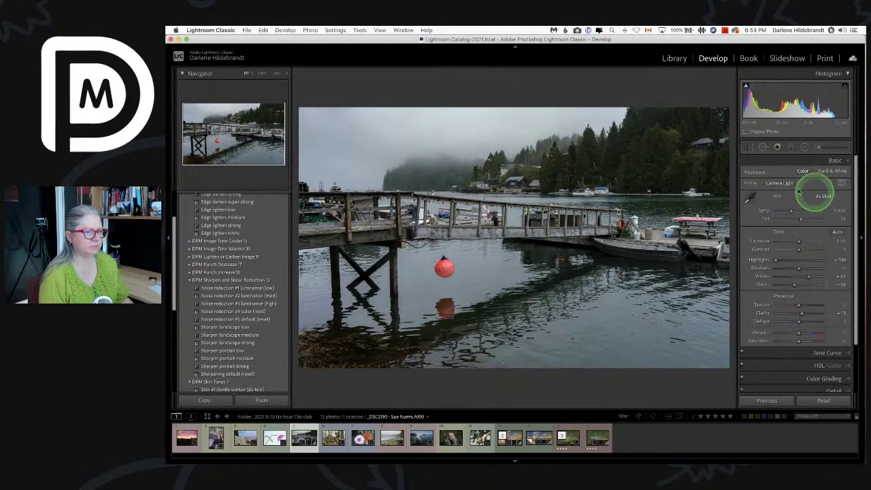
pyautogui.click(823, 196)
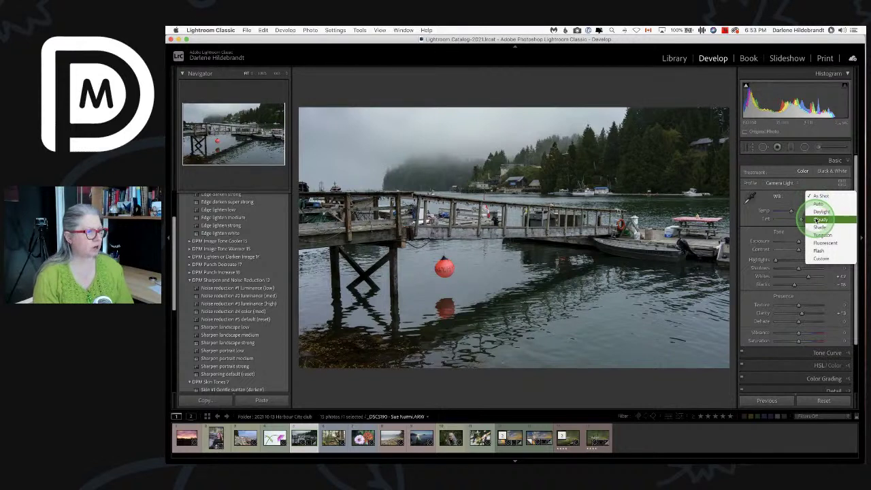
pyautogui.press('Escape')
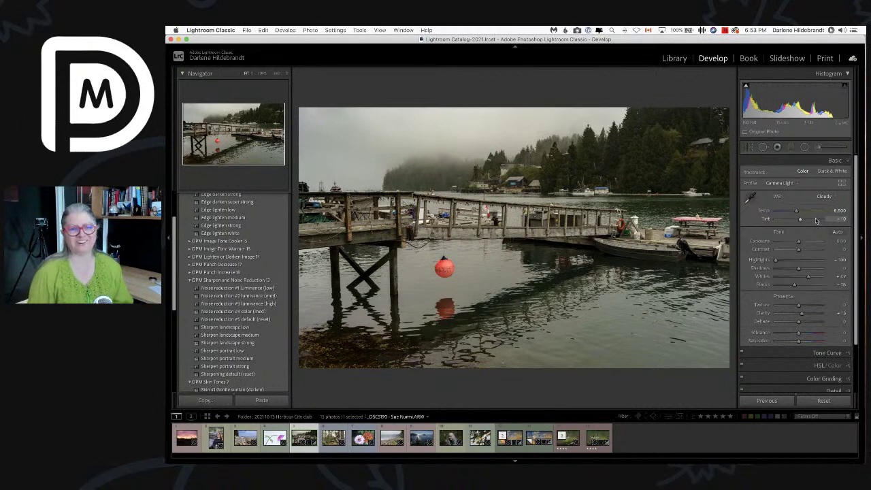
# Step: Try the Fluorescent, Flash and Shade white balance presets and return to Cloudy
pyautogui.click(822, 198)
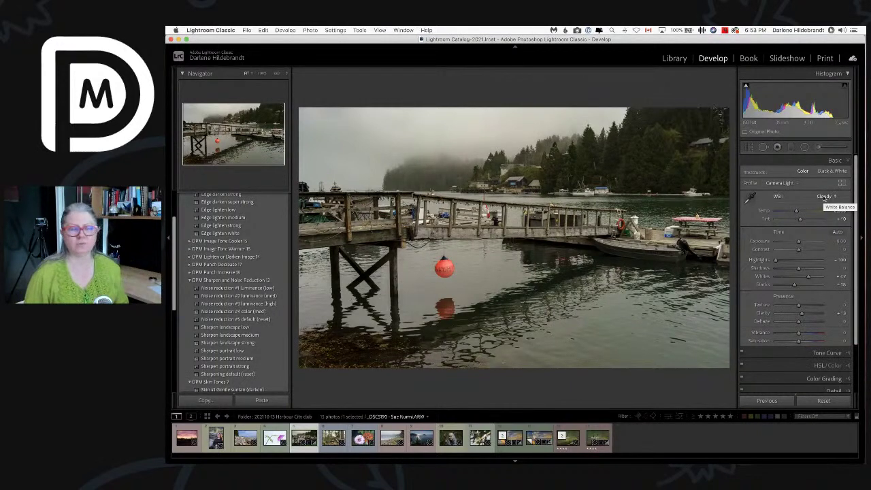
pyautogui.click(825, 197)
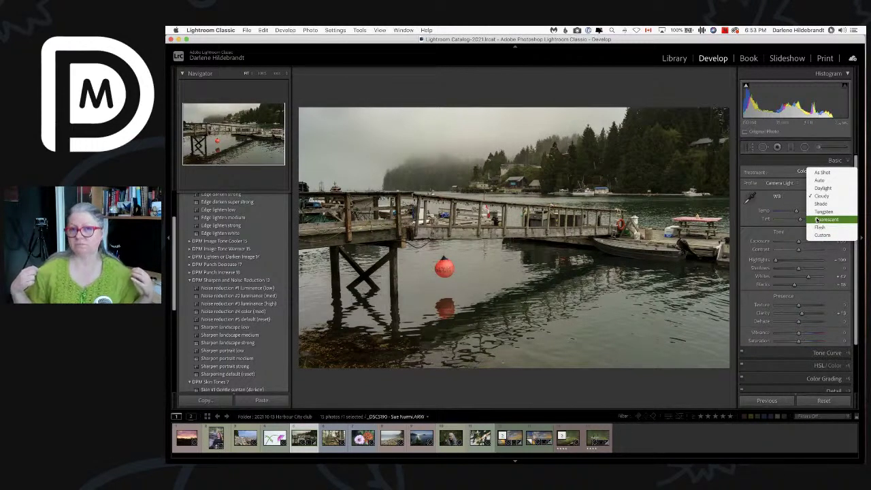
pyautogui.click(816, 219)
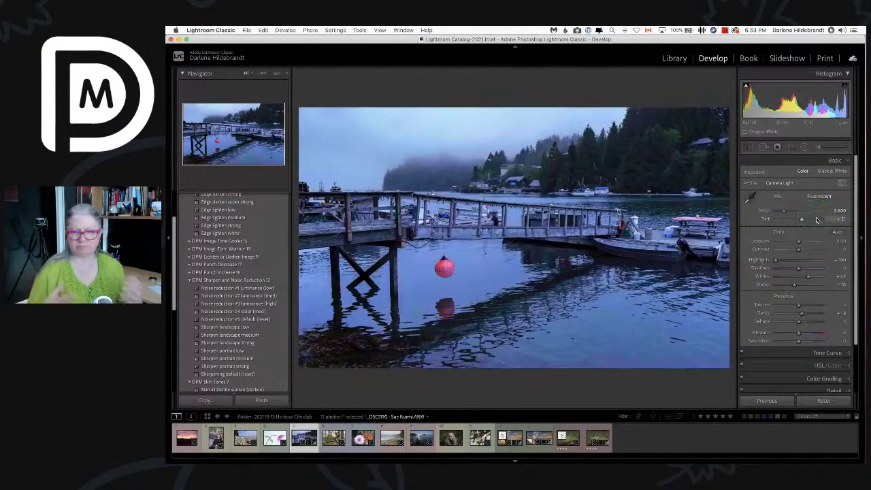
pyautogui.click(792, 195)
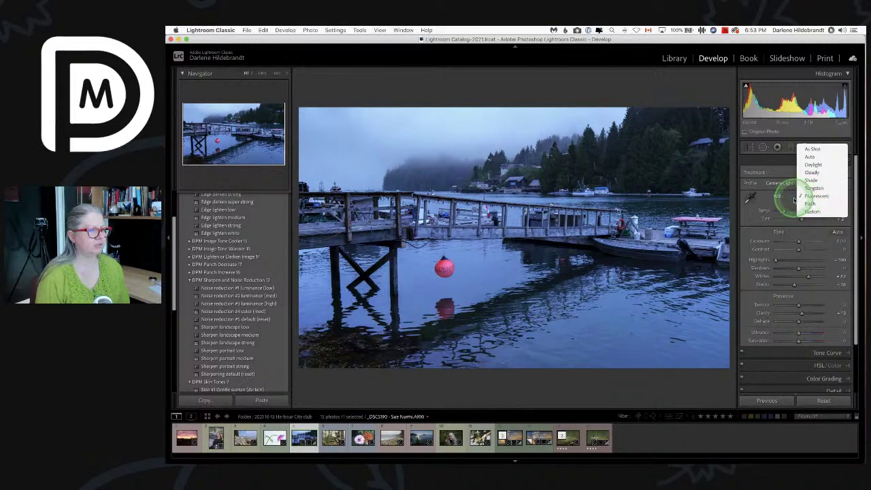
pyautogui.click(808, 203)
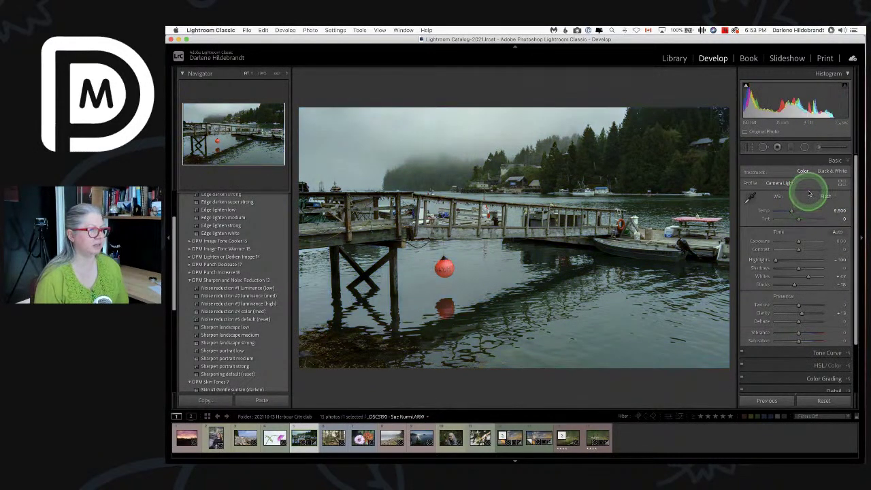
pyautogui.click(821, 196)
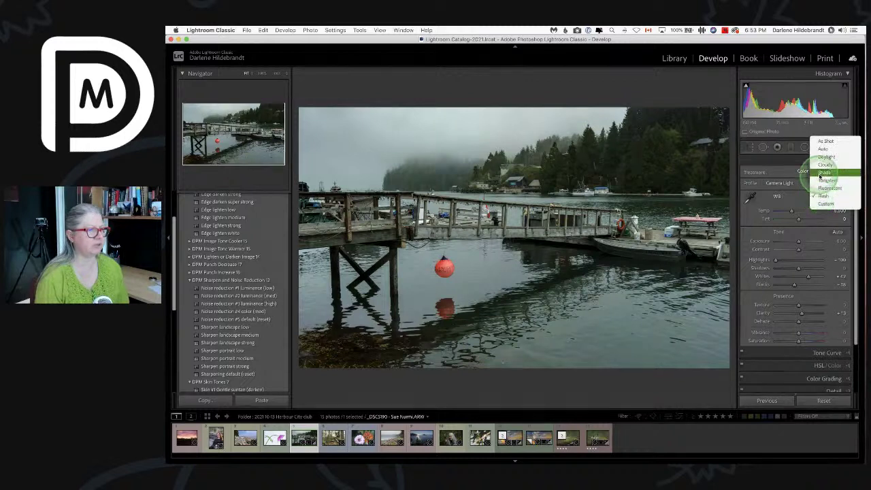
pyautogui.click(821, 173)
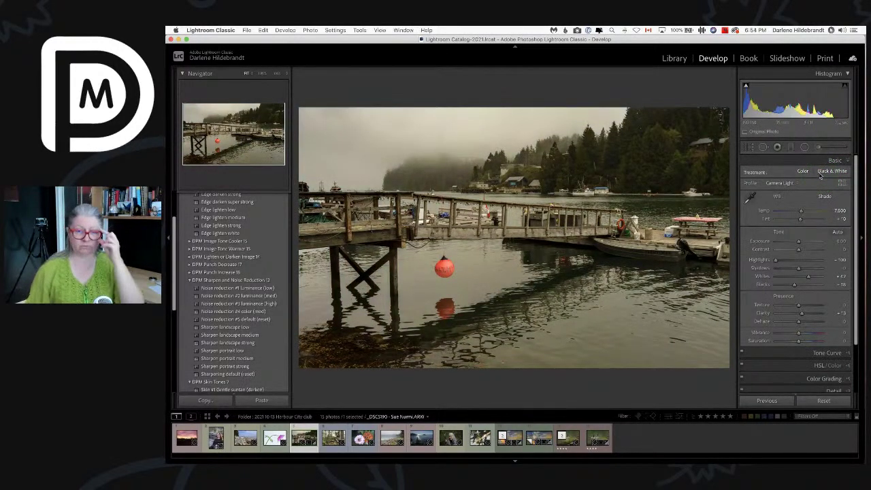
pyautogui.click(805, 189)
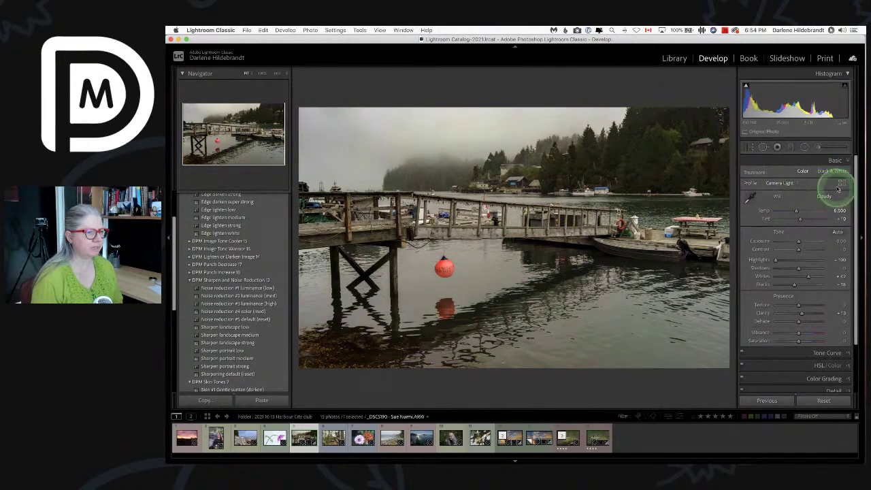
# Step: Open the Profile Browser, collapse the histogram, and browse the Camera Matching, Artistic and Modern profiles on the dock photo
pyautogui.click(841, 185)
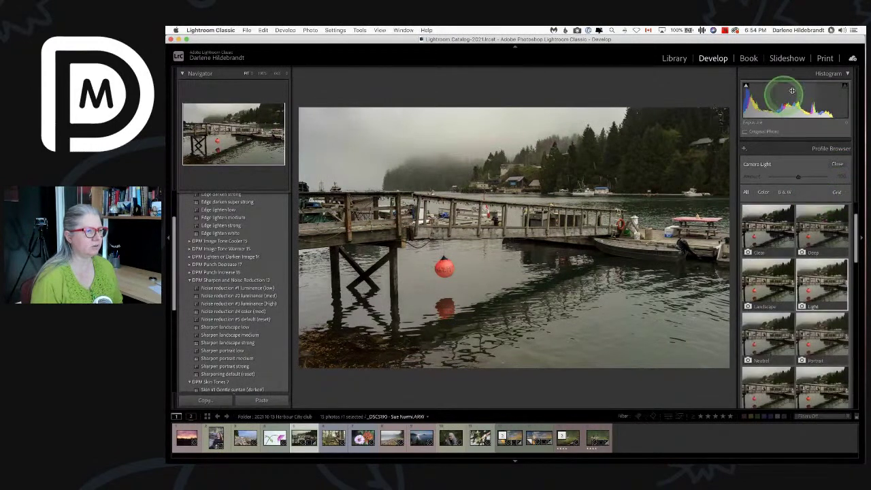
pyautogui.click(828, 75)
pyautogui.click(807, 204)
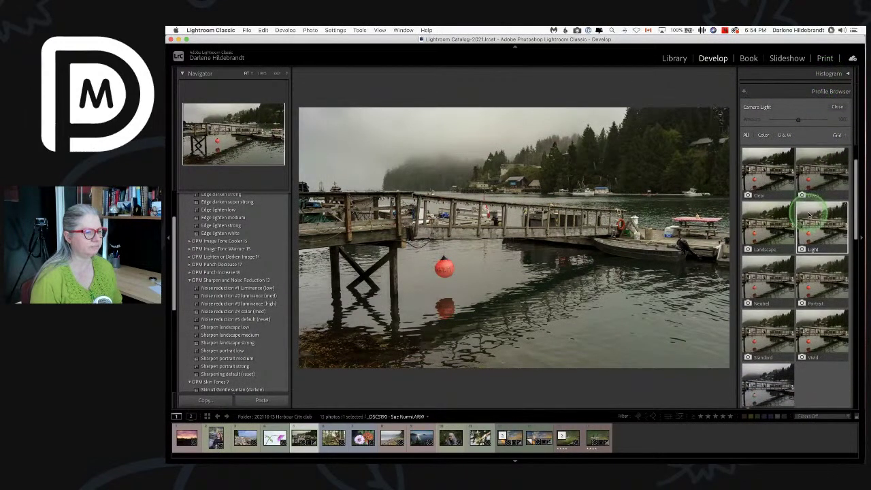
pyautogui.scroll(-2, 808, 215)
pyautogui.scroll(-5, 807, 215)
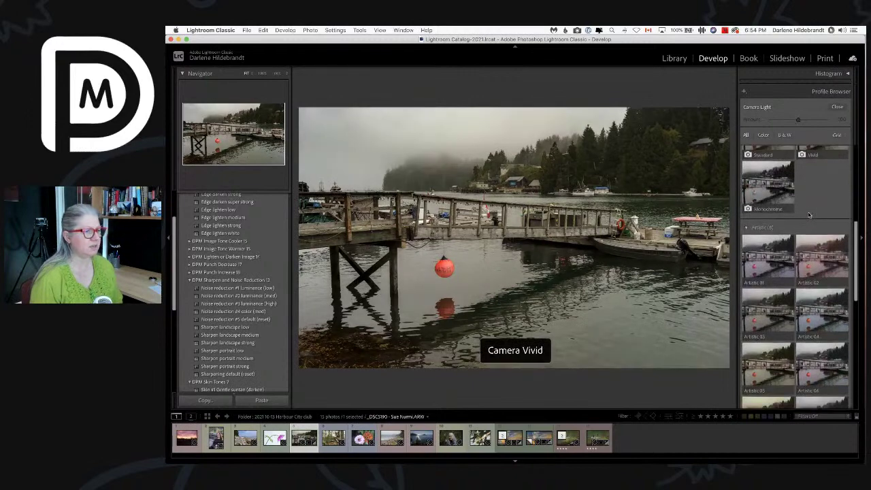
pyautogui.scroll(-1, 816, 166)
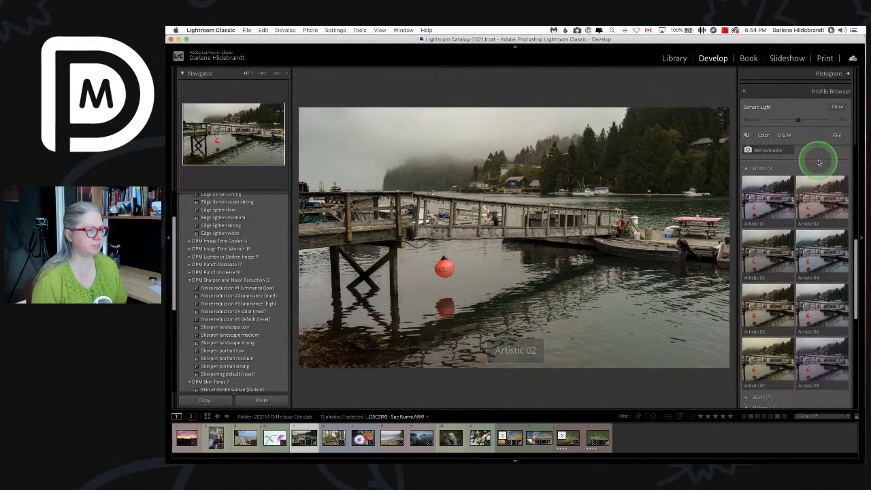
pyautogui.scroll(-2, 810, 361)
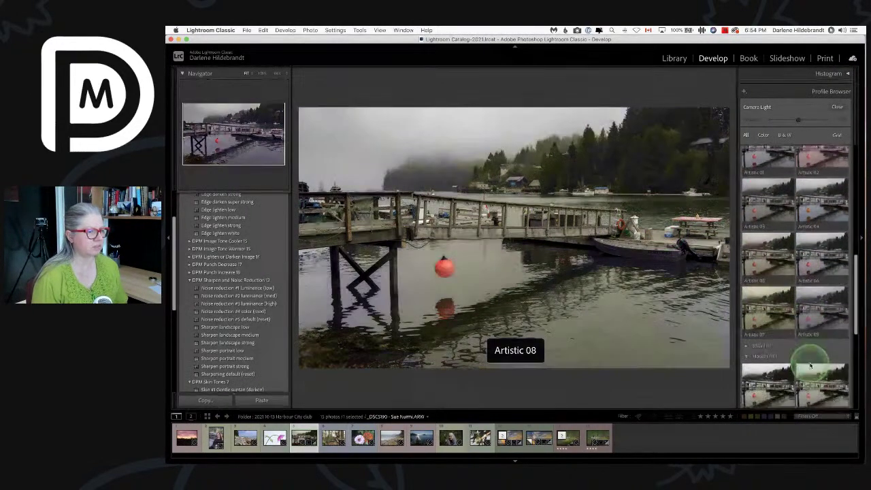
pyautogui.scroll(-7, 809, 366)
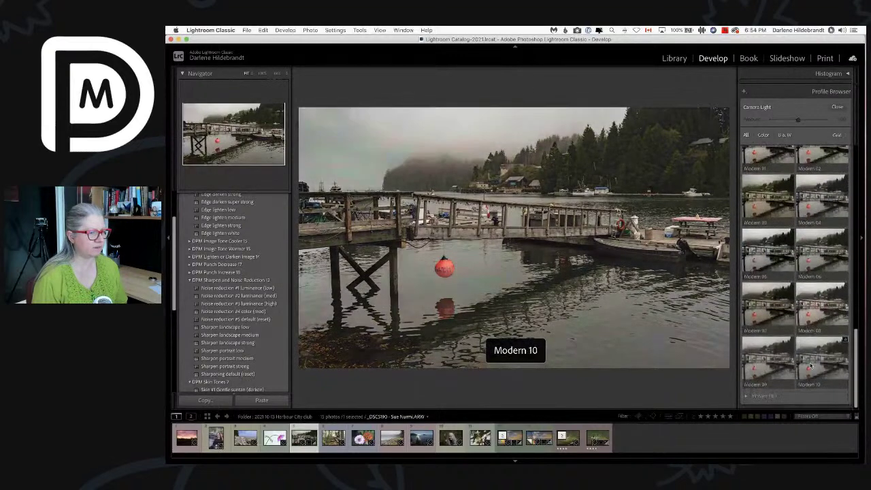
pyautogui.scroll(15, 810, 366)
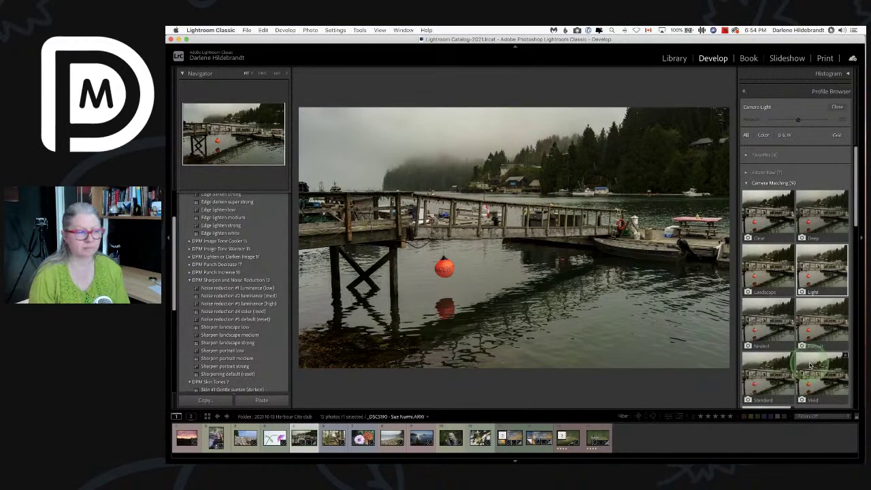
pyautogui.click(806, 310)
pyautogui.scroll(-8, 803, 304)
pyautogui.scroll(-3, 802, 304)
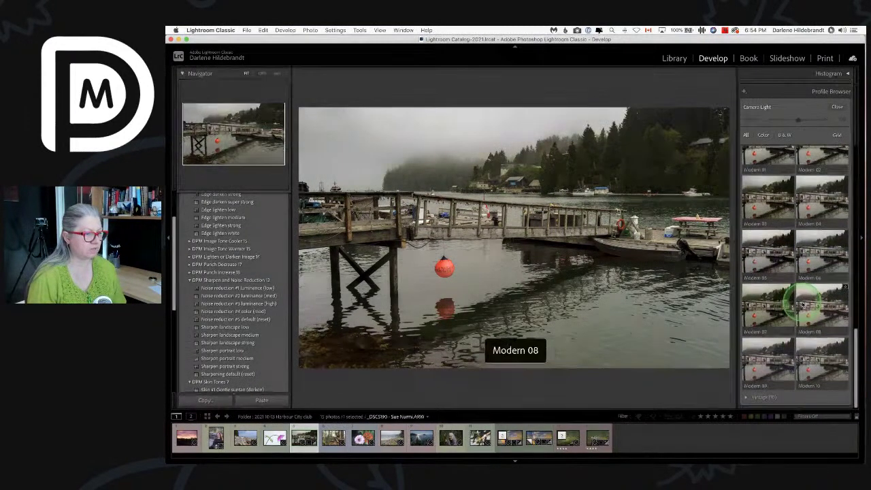
# Step: Expand the Vintage profile group and preview its profiles on the photo, from Vintage 10 back to Vintage 01
pyautogui.click(745, 400)
pyautogui.scroll(-5, 745, 401)
pyautogui.click(745, 401)
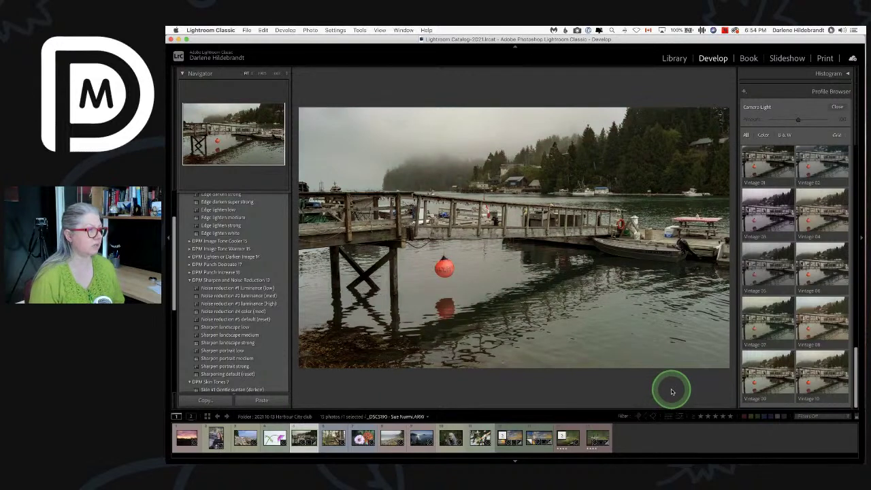
pyautogui.click(761, 376)
pyautogui.click(815, 364)
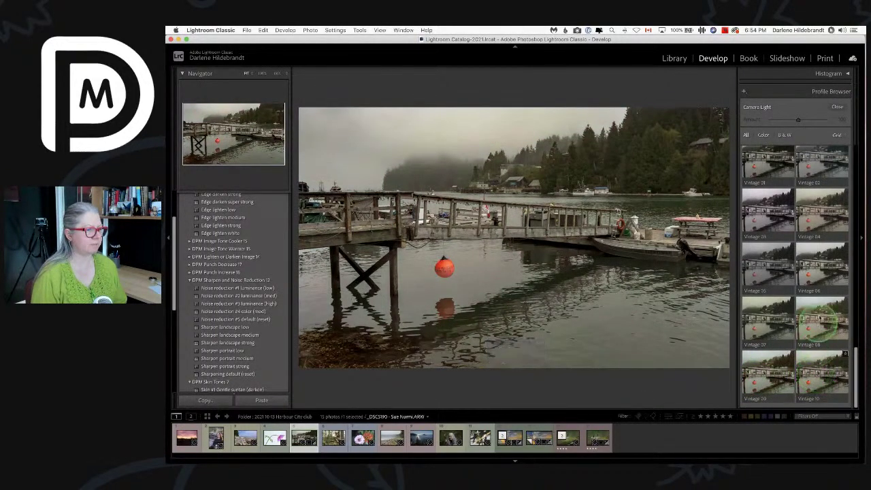
pyautogui.click(753, 309)
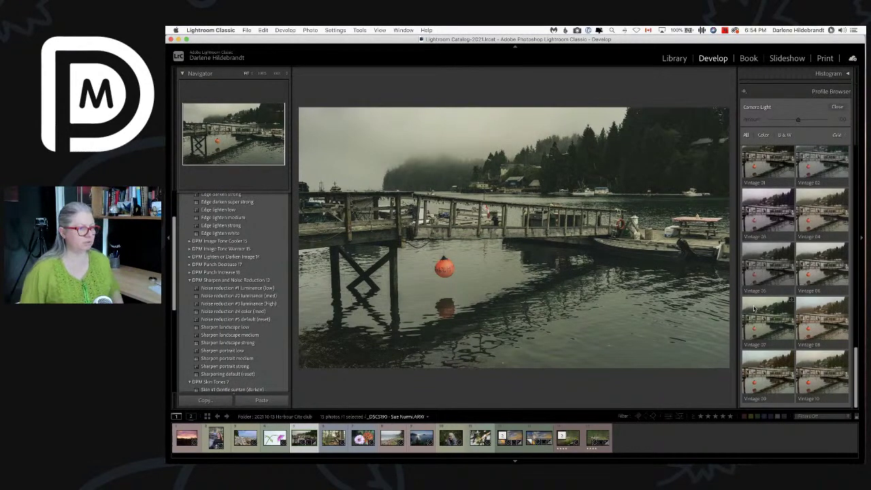
pyautogui.click(767, 258)
pyautogui.click(821, 268)
pyautogui.click(826, 269)
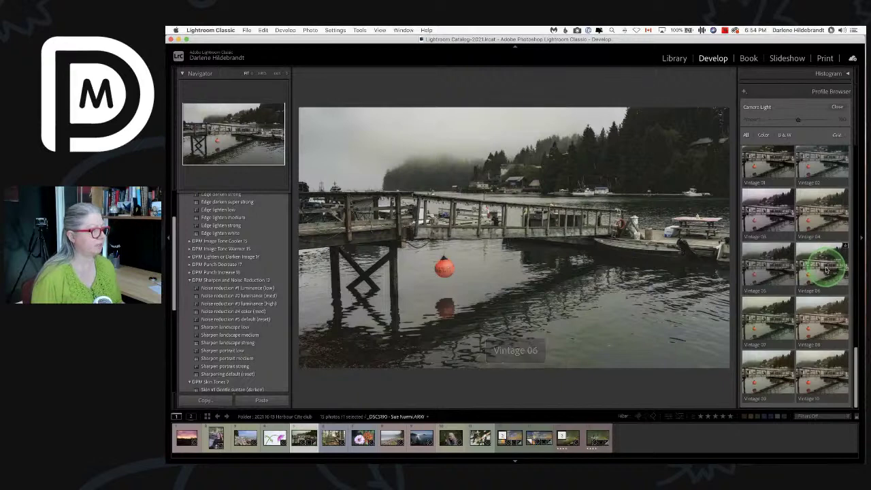
pyautogui.click(818, 214)
pyautogui.click(755, 216)
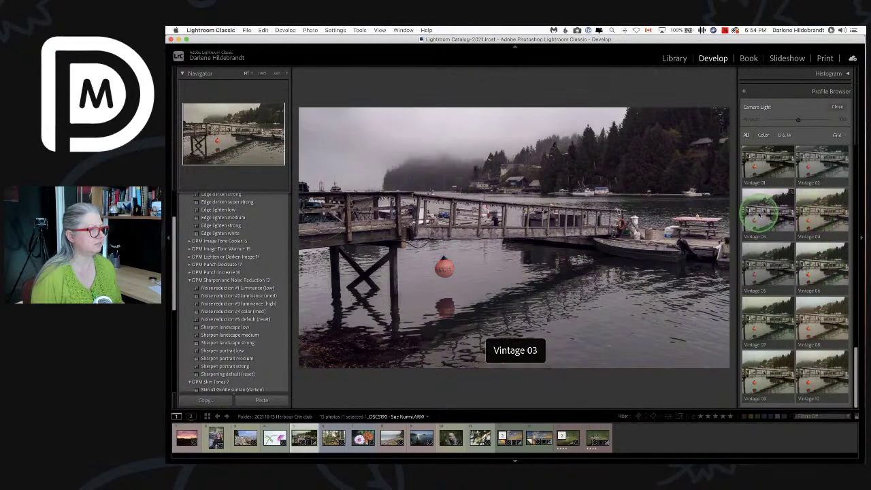
pyautogui.click(754, 165)
pyautogui.click(809, 166)
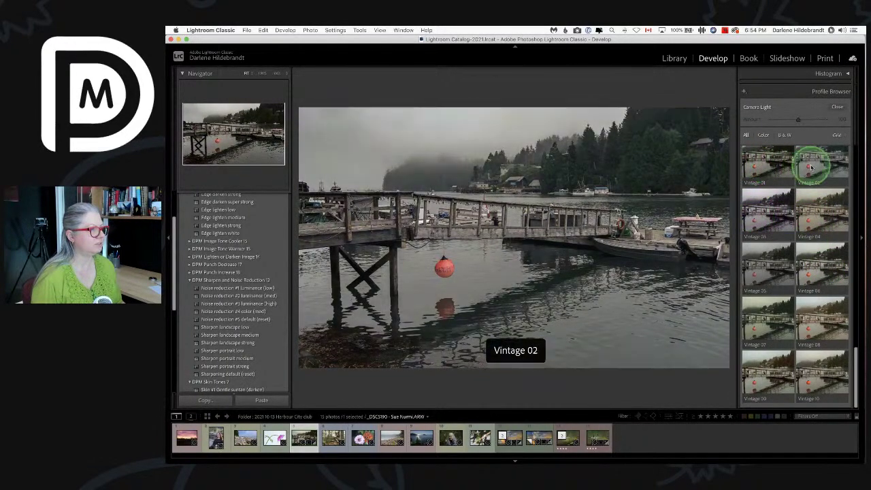
pyautogui.click(754, 166)
# Step: Compare the last Modern profiles with several Vintage ones, including Vintage 02, 06, 07 and 09
pyautogui.scroll(3, 751, 164)
pyautogui.click(754, 159)
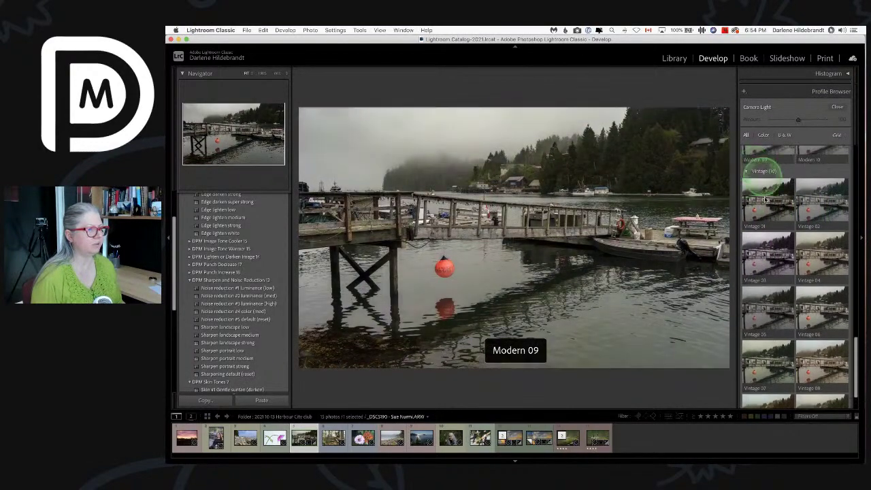
pyautogui.click(761, 224)
pyautogui.scroll(1, 763, 221)
pyautogui.click(764, 221)
pyautogui.click(801, 284)
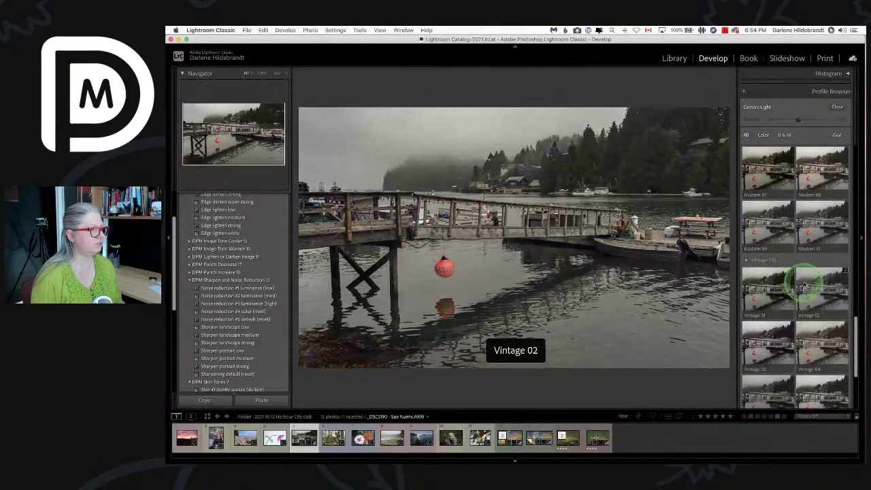
pyautogui.scroll(-5, 804, 286)
pyautogui.click(820, 268)
pyautogui.click(765, 316)
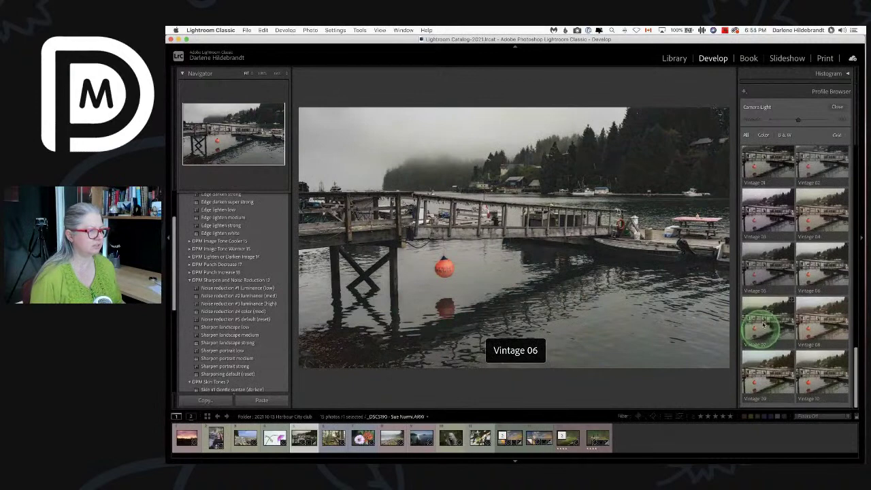
pyautogui.click(763, 361)
pyautogui.click(762, 326)
# Step: Compare Vintage 05, 06 and 07, apply the Vintage 05 profile to the photo and close the Profile Browser
pyautogui.click(765, 272)
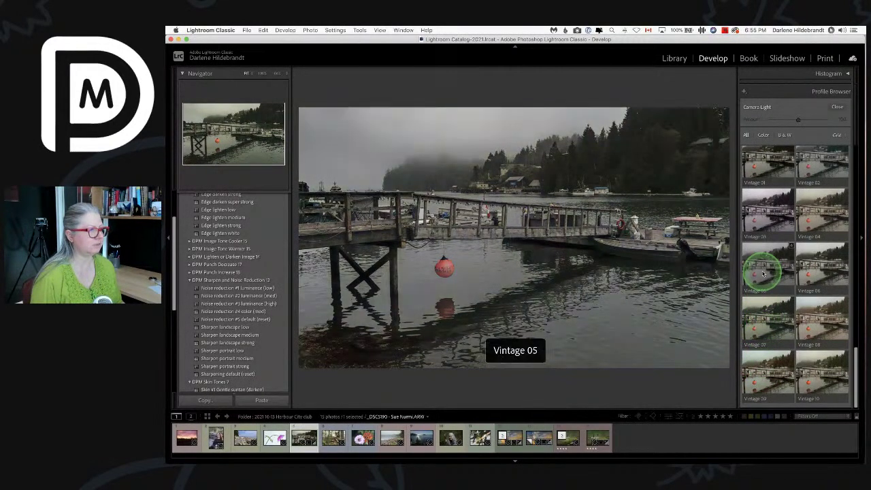
pyautogui.click(818, 274)
pyautogui.click(772, 275)
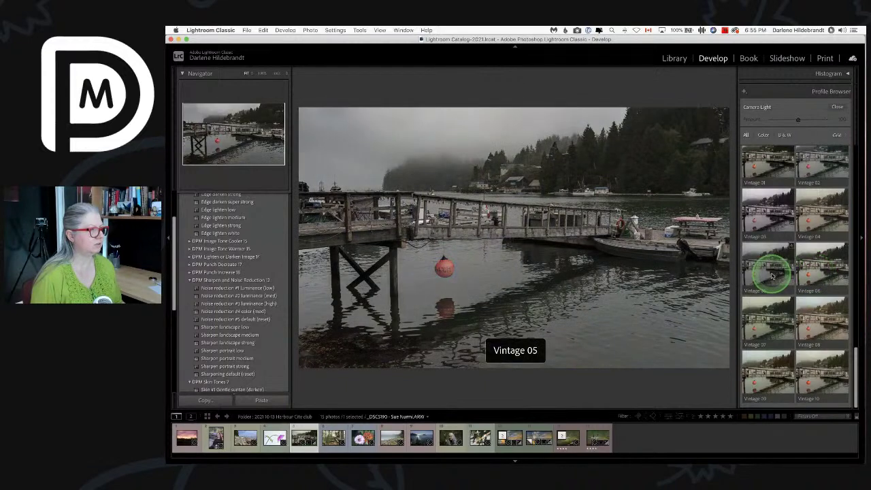
pyautogui.click(772, 325)
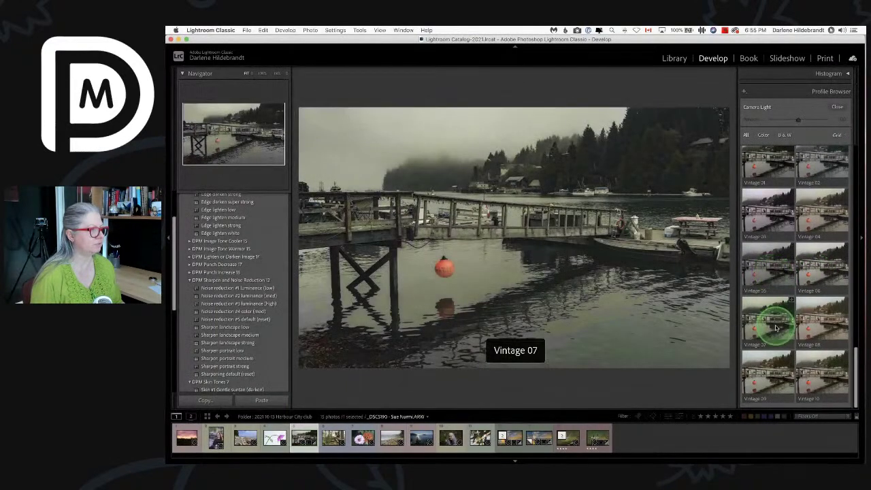
pyautogui.click(772, 268)
pyautogui.click(836, 107)
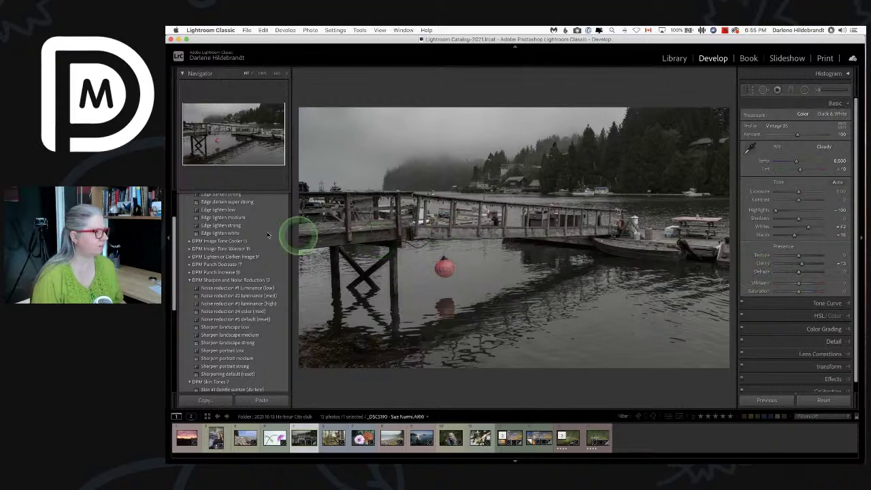
# Step: Add a hard-edged oval post-crop vignette with Amount -86, Midpoint 19, Roundness +7 and Feather 0
pyautogui.scroll(-1, 819, 306)
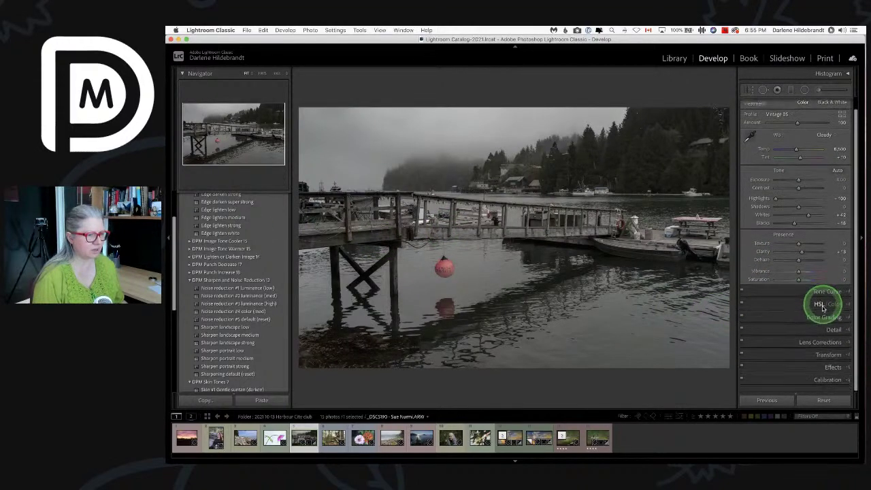
pyautogui.click(832, 370)
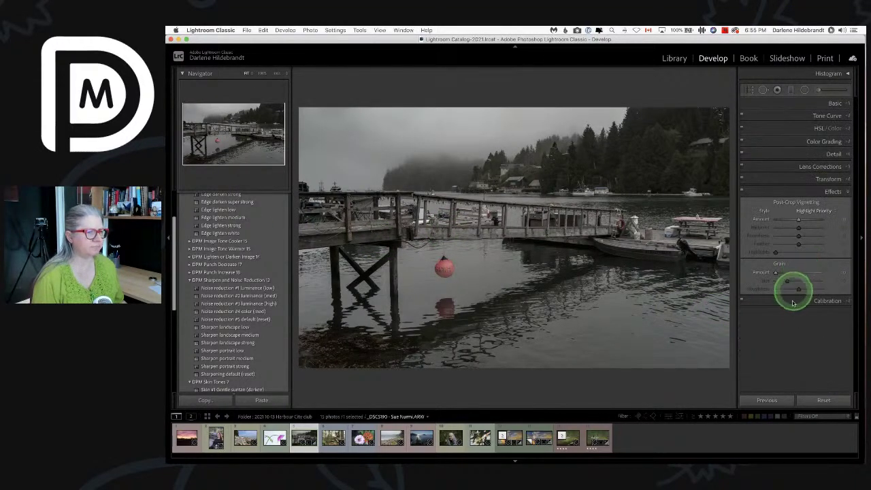
pyautogui.moveTo(796, 219); pyautogui.dragTo(776, 219)
pyautogui.moveTo(800, 247); pyautogui.dragTo(776, 246)
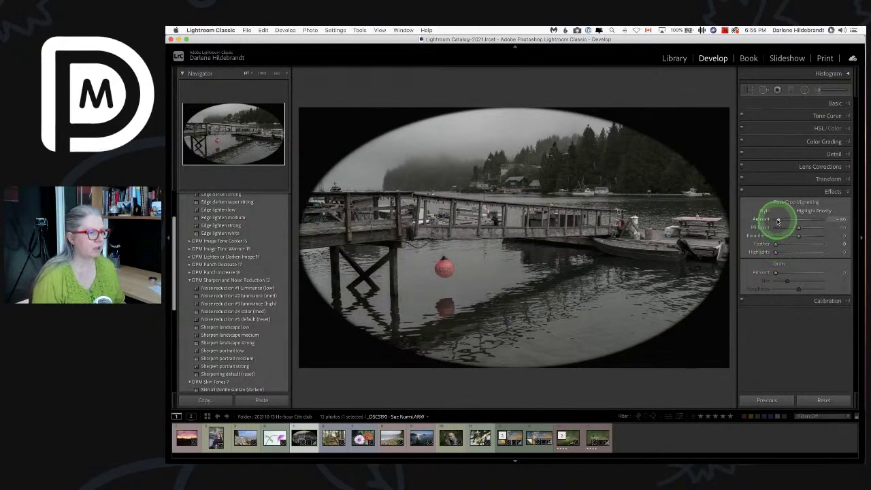
pyautogui.moveTo(798, 228)
pyautogui.mouseDown()
pyautogui.moveTo(789, 227)
pyautogui.moveTo(799, 236)
pyautogui.moveTo(785, 226)
pyautogui.mouseUp()
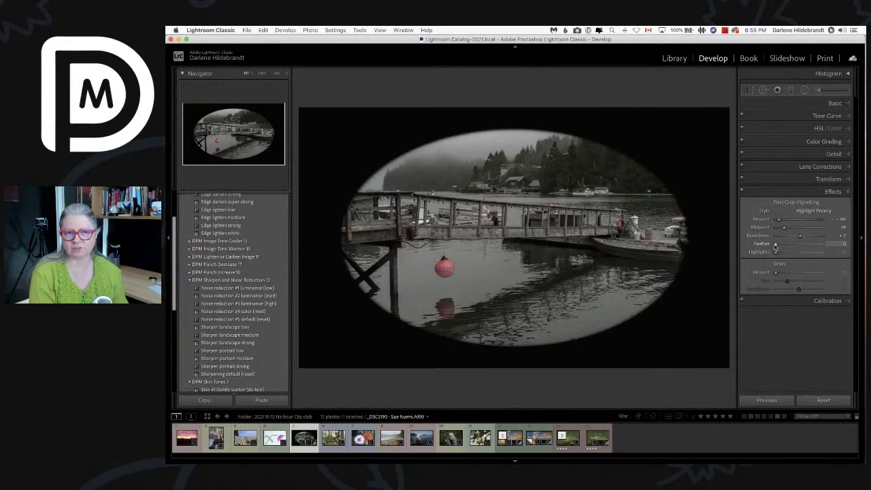
pyautogui.click(773, 244)
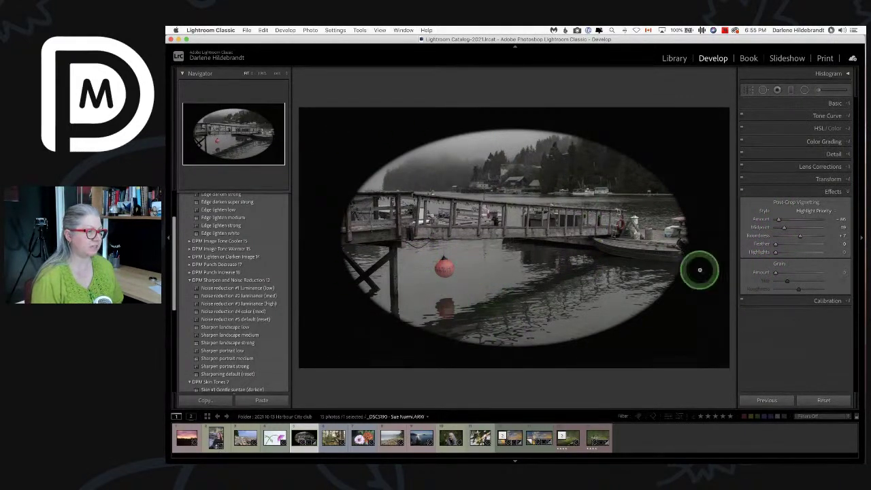
# Step: Soften the vignette with Feather 77 and Highlights 67, and weaken its Amount to about -49
pyautogui.moveTo(774, 243); pyautogui.dragTo(808, 245)
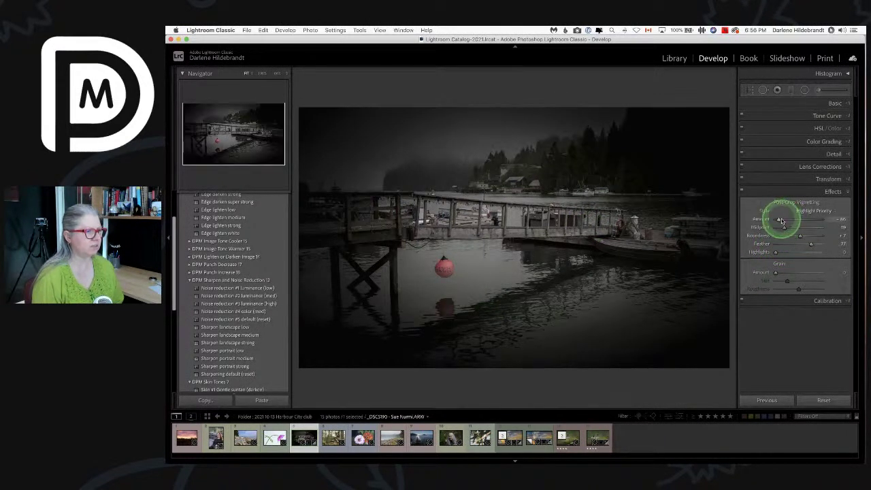
pyautogui.moveTo(779, 219); pyautogui.dragTo(787, 220)
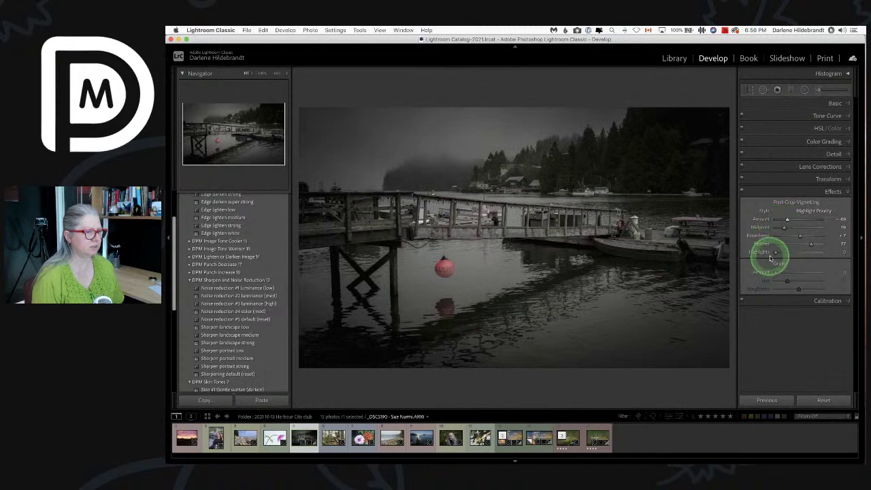
pyautogui.moveTo(775, 253); pyautogui.dragTo(801, 253)
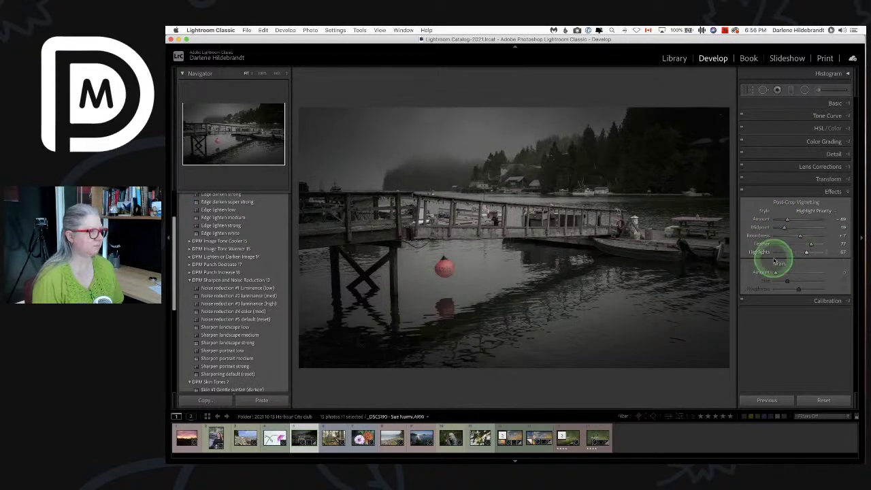
# Step: Switch the vignette style to Color Priority with Amount -36, and compare the photo with the effects off and on
pyautogui.click(809, 211)
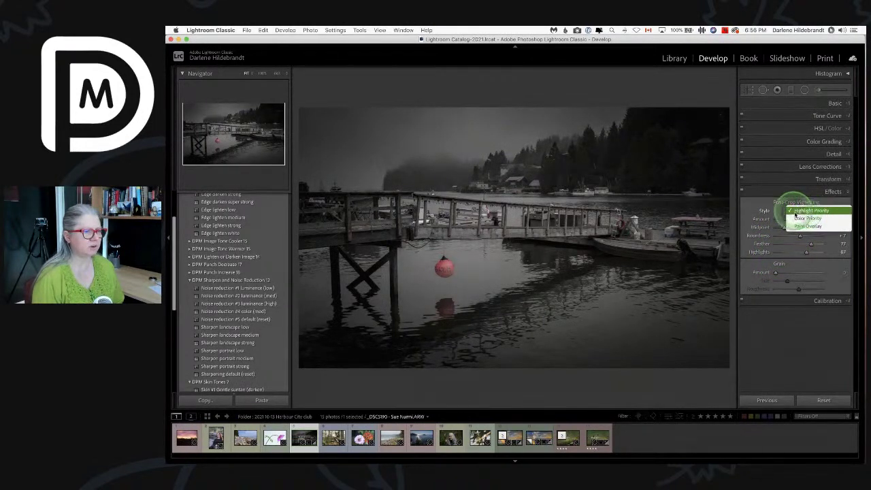
pyautogui.click(805, 218)
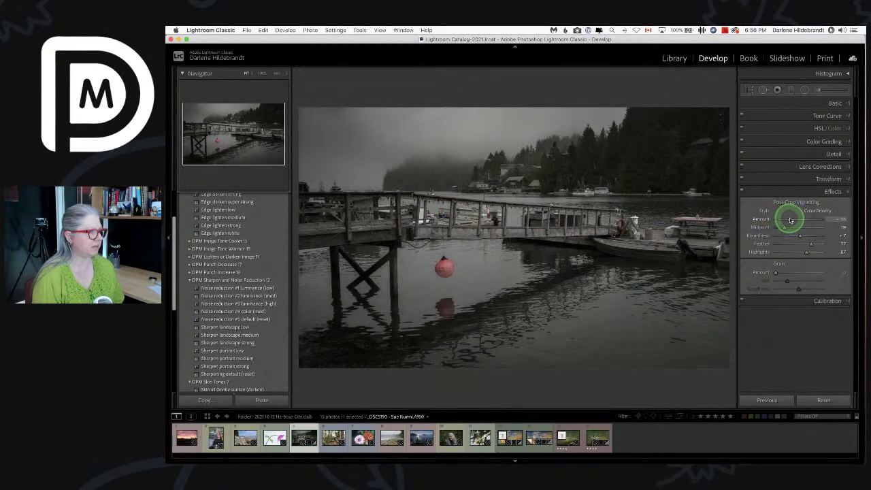
pyautogui.moveTo(790, 220); pyautogui.dragTo(791, 220)
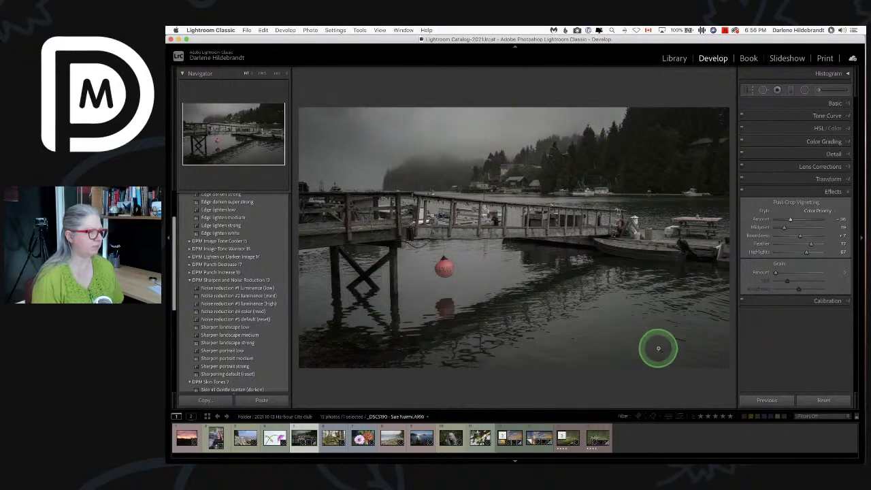
pyautogui.click(742, 193)
pyautogui.click(742, 193)
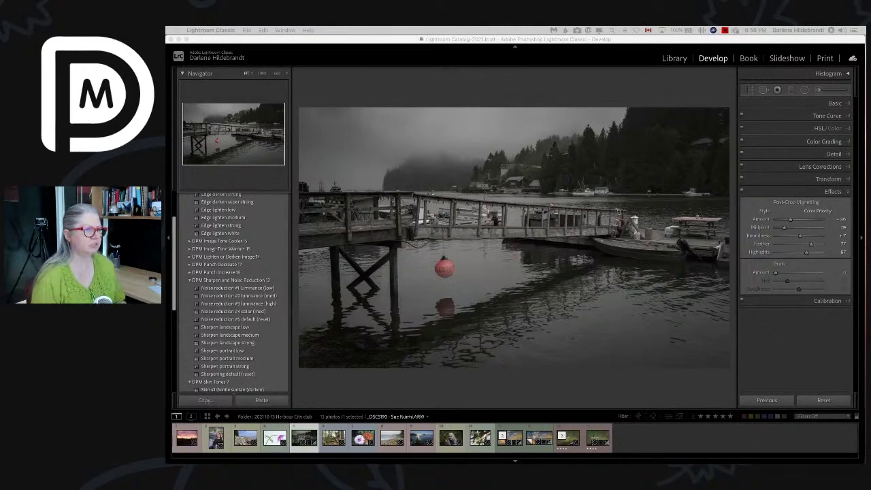
# Step: Browse the Artistic, Modern and Vintage profiles, apply Artistic 04 to the photo and compare it with the before version
pyautogui.click(835, 102)
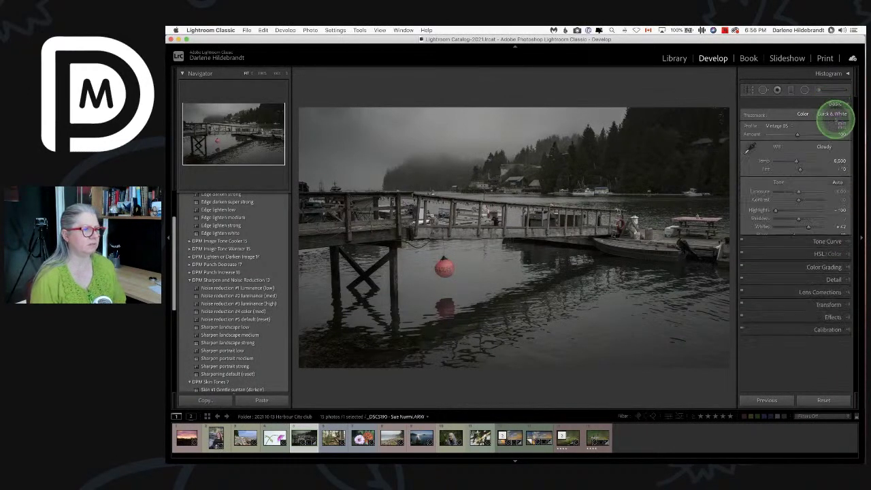
pyautogui.click(841, 126)
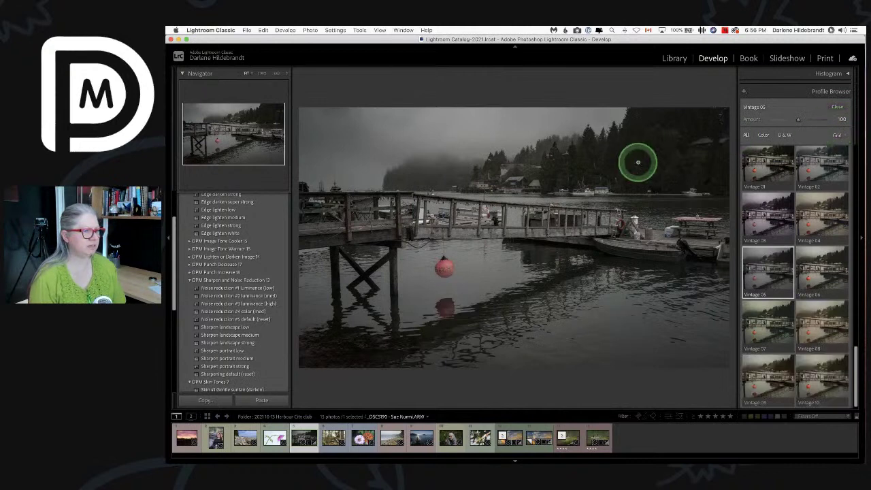
pyautogui.scroll(10, 792, 260)
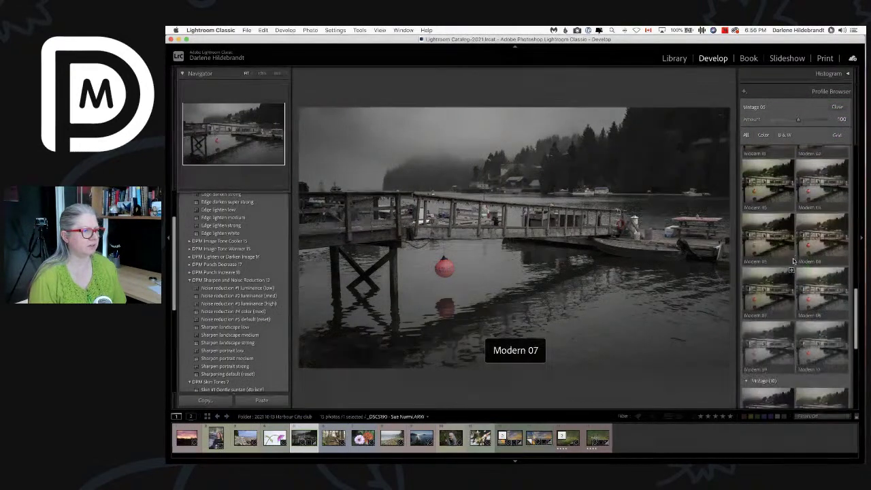
pyautogui.scroll(5, 792, 258)
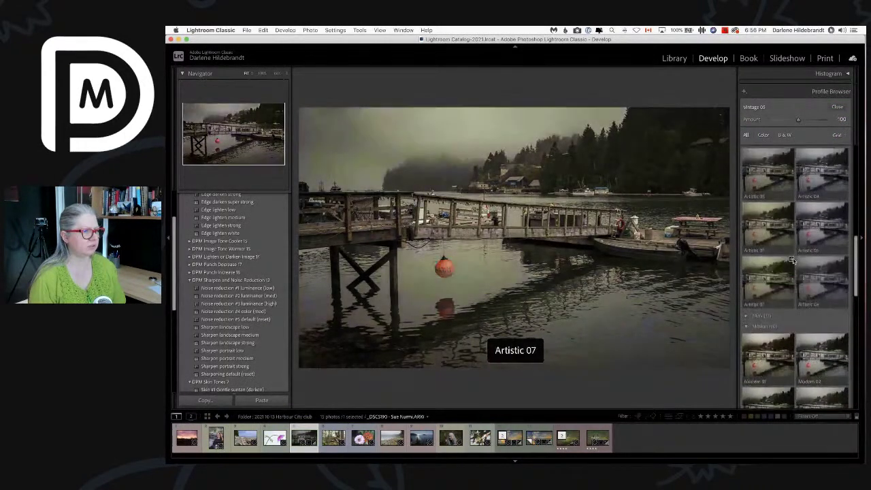
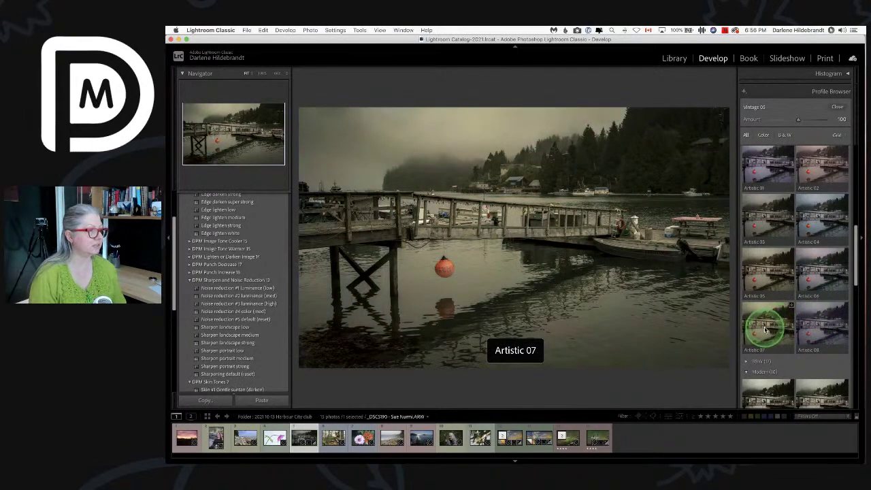
pyautogui.click(815, 219)
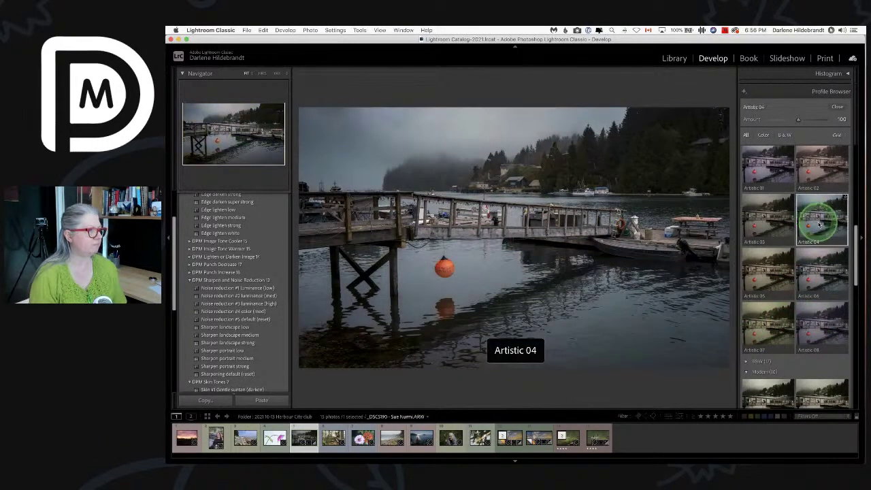
pyautogui.click(836, 107)
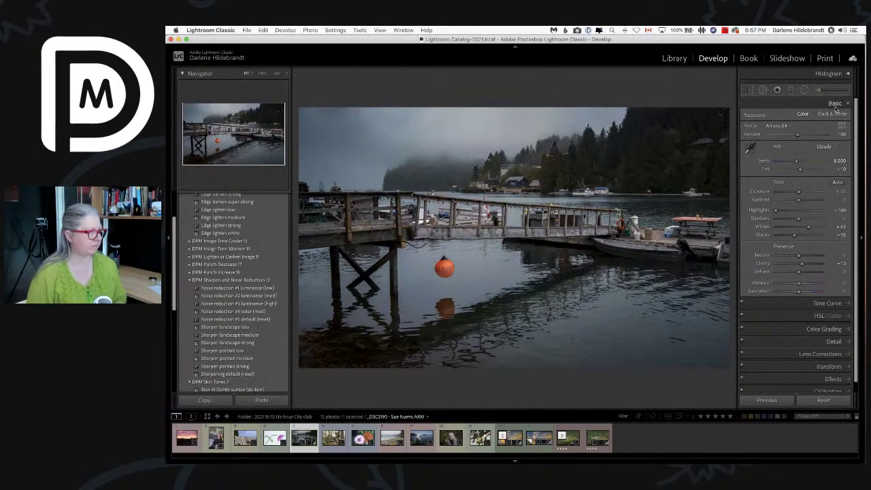
pyautogui.press('\\')
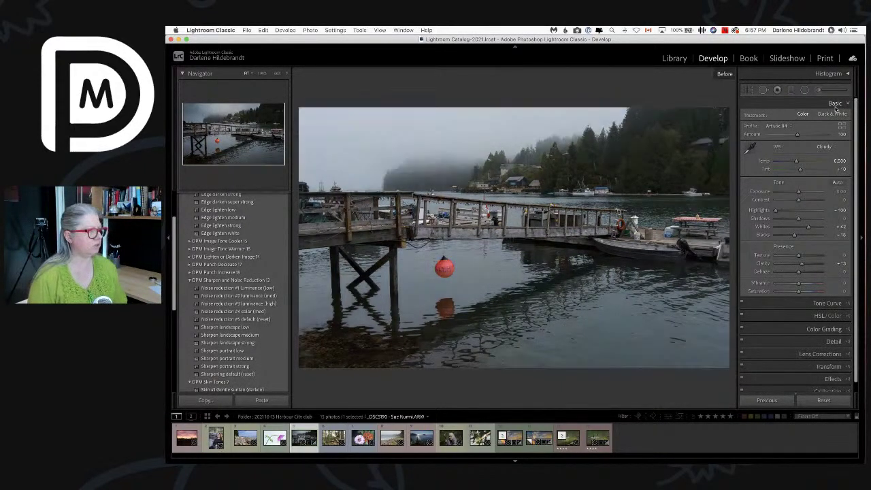
pyautogui.press('\\')
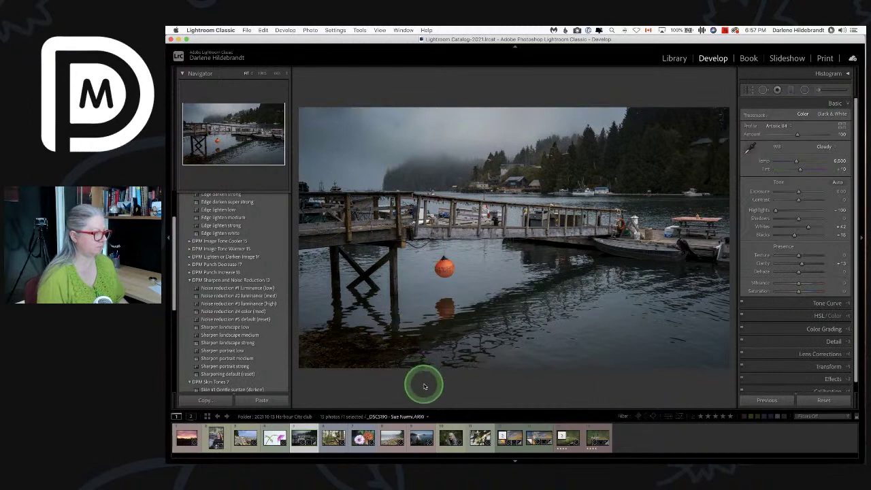
# Step: Add an inverted radial filter around the orange buoy, reset its effect sliders, and lower its Highlights and Exposure
pyautogui.hotkey('shift', 'm')
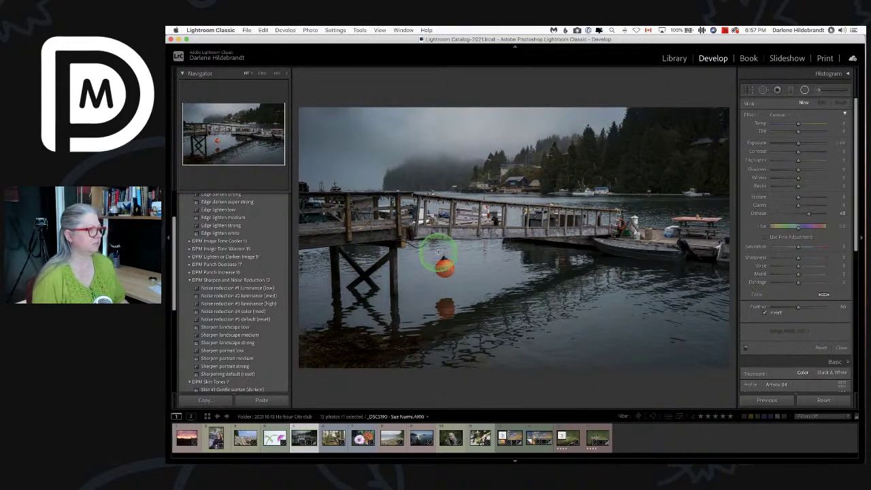
pyautogui.moveTo(440, 244); pyautogui.dragTo(509, 303)
pyautogui.moveTo(475, 273); pyautogui.dragTo(477, 273)
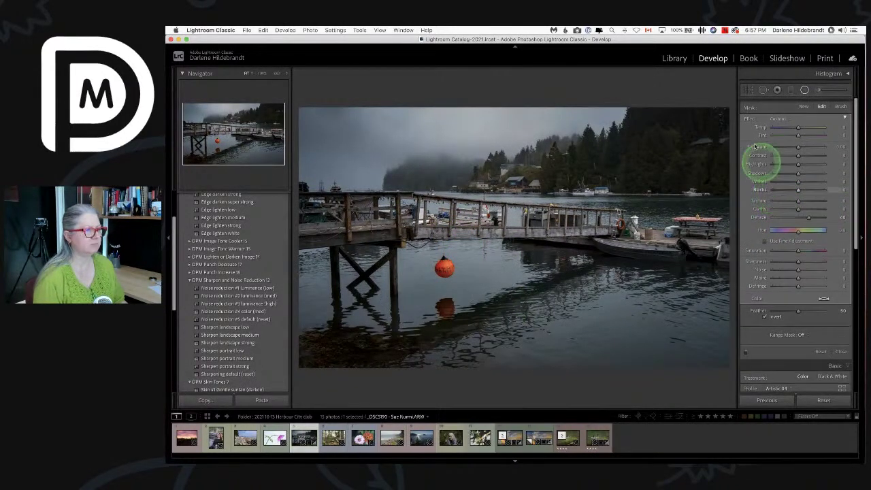
pyautogui.doubleClick(750, 115)
pyautogui.moveTo(798, 160)
pyautogui.mouseDown()
pyautogui.moveTo(780, 160)
pyautogui.moveTo(791, 144)
pyautogui.mouseUp()
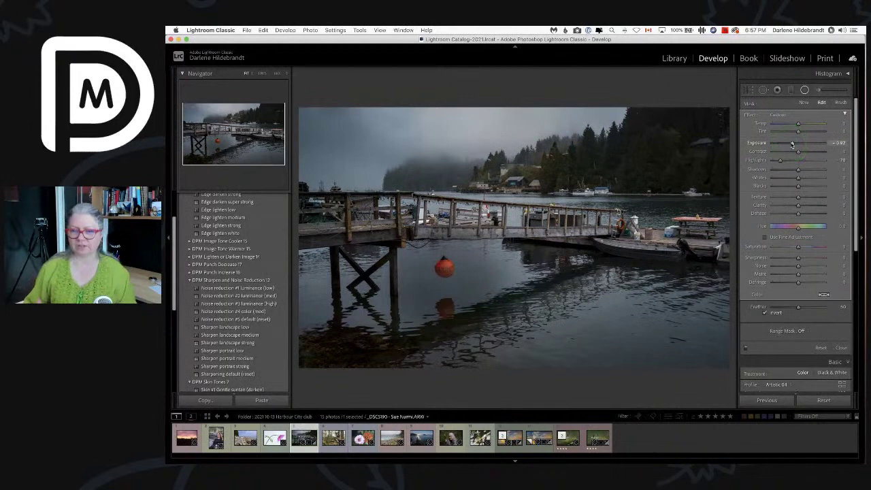
# Step: Turn off the buoy filter's inversion, adjust its oval, and ease the darkening with weaker Highlights and an Exposure of about -0.28
pyautogui.click(766, 314)
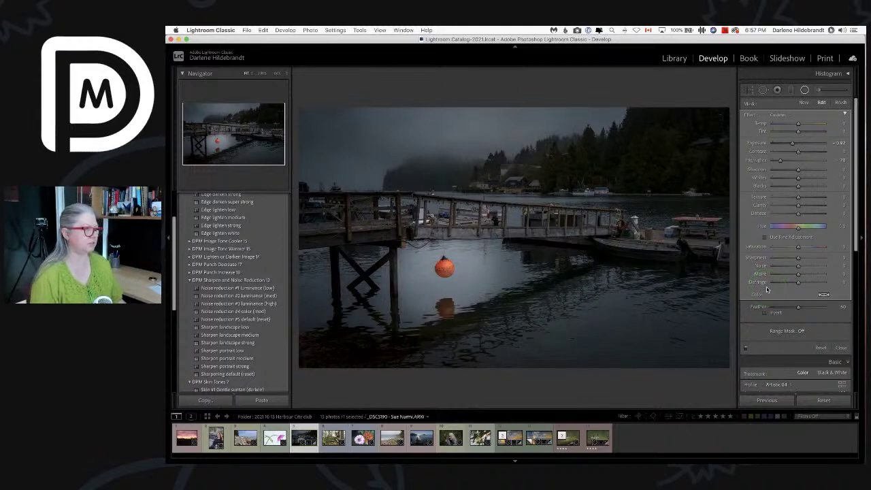
pyautogui.moveTo(445, 340); pyautogui.dragTo(442, 319)
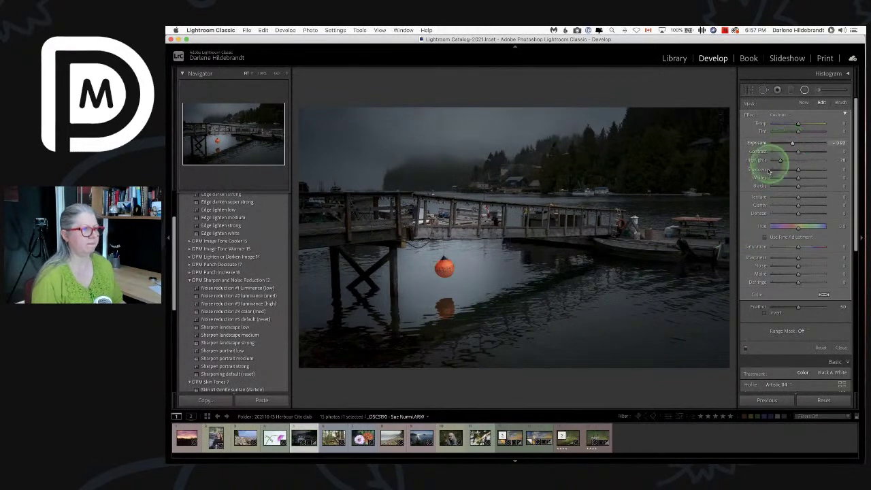
pyautogui.moveTo(777, 161); pyautogui.dragTo(797, 143)
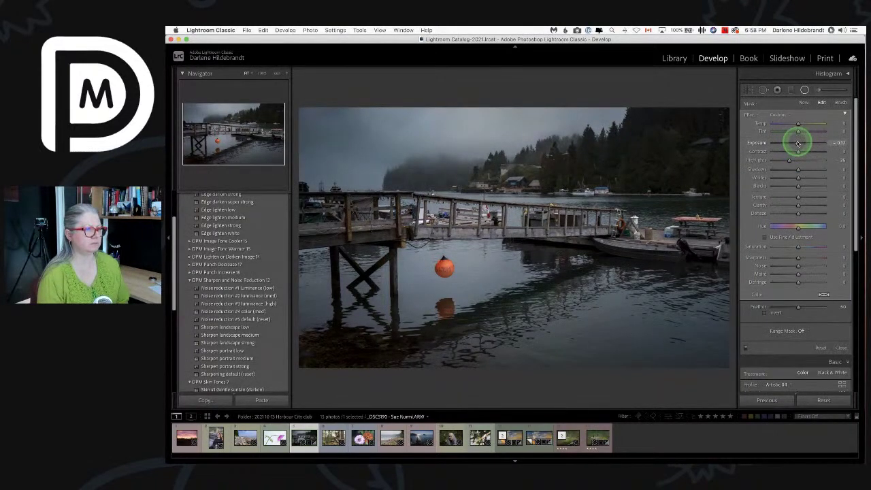
pyautogui.moveTo(797, 143); pyautogui.dragTo(797, 143)
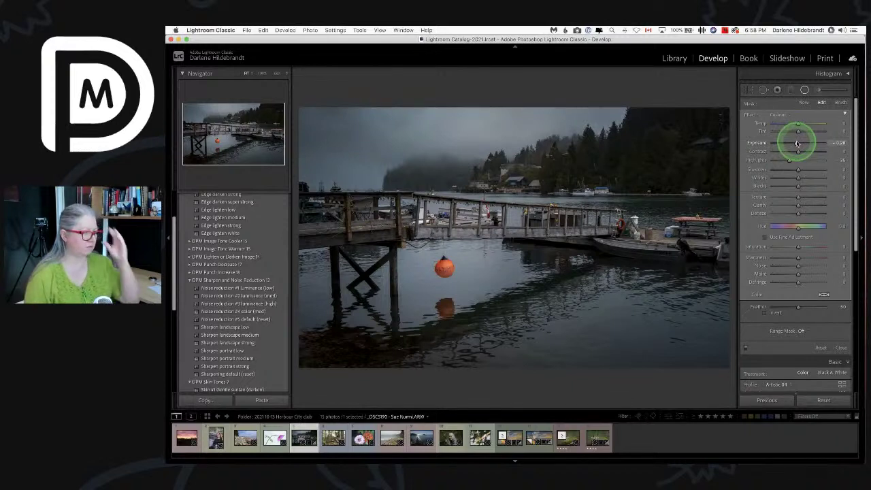
# Step: Limit the buoy filter with a Luminance range mask of about 0/75 and lower its Exposure slightly further
pyautogui.click(800, 330)
pyautogui.click(806, 346)
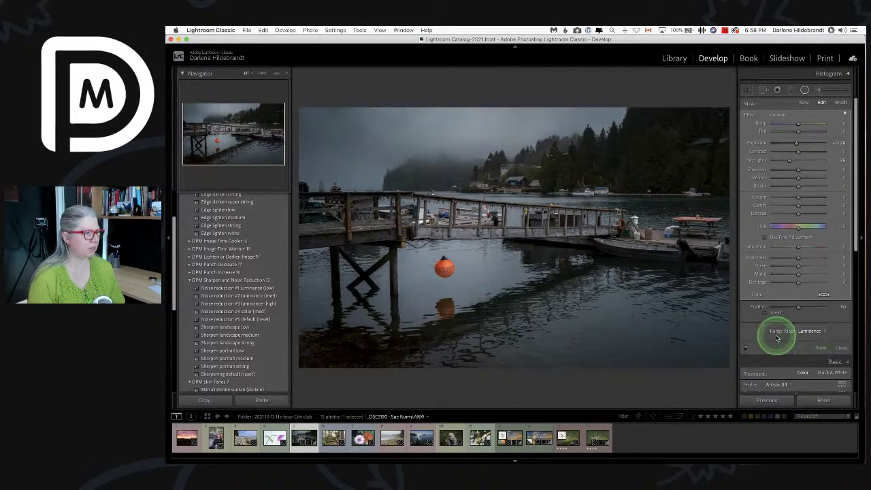
pyautogui.moveTo(824, 353)
pyautogui.mouseDown()
pyautogui.moveTo(807, 352)
pyautogui.moveTo(830, 351)
pyautogui.moveTo(814, 352)
pyautogui.mouseUp()
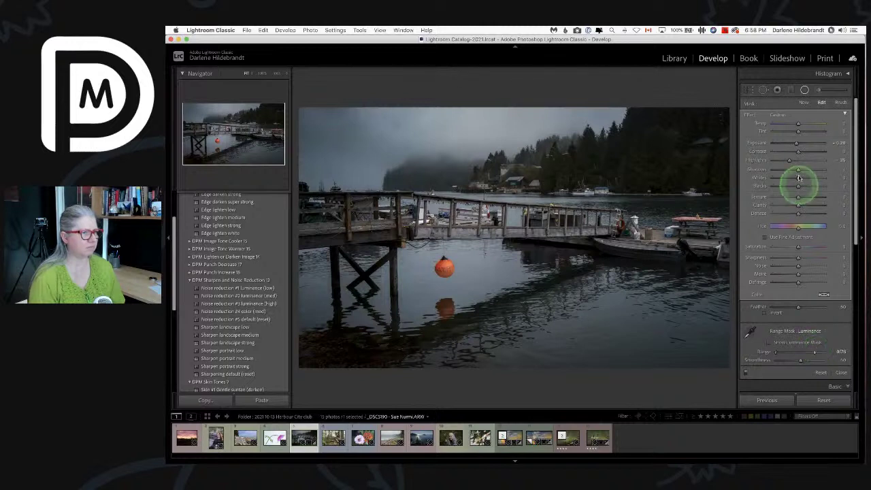
pyautogui.moveTo(796, 143); pyautogui.dragTo(794, 143)
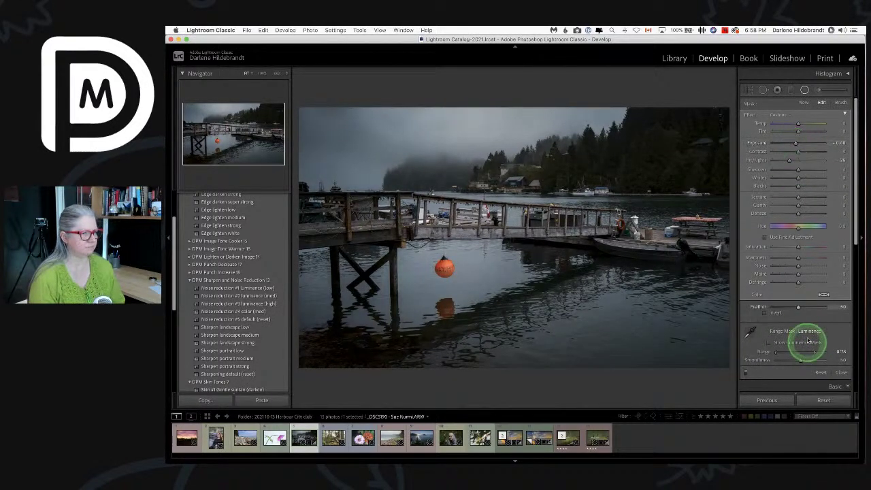
pyautogui.moveTo(811, 352)
pyautogui.mouseDown()
pyautogui.moveTo(829, 352)
pyautogui.moveTo(748, 351)
pyautogui.moveTo(821, 353)
pyautogui.moveTo(812, 352)
pyautogui.mouseUp()
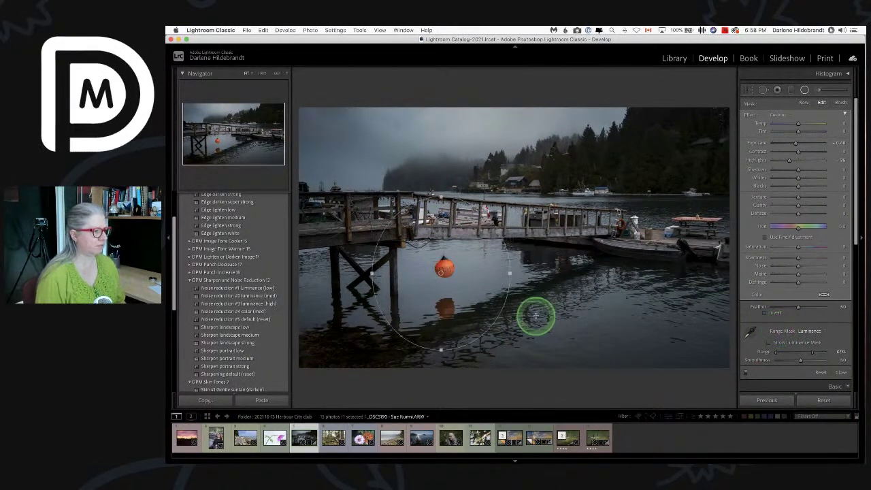
# Step: Narrow and reposition the radial filter's oval so it closely surrounds the buoy and its reflection
pyautogui.moveTo(505, 272); pyautogui.dragTo(470, 270)
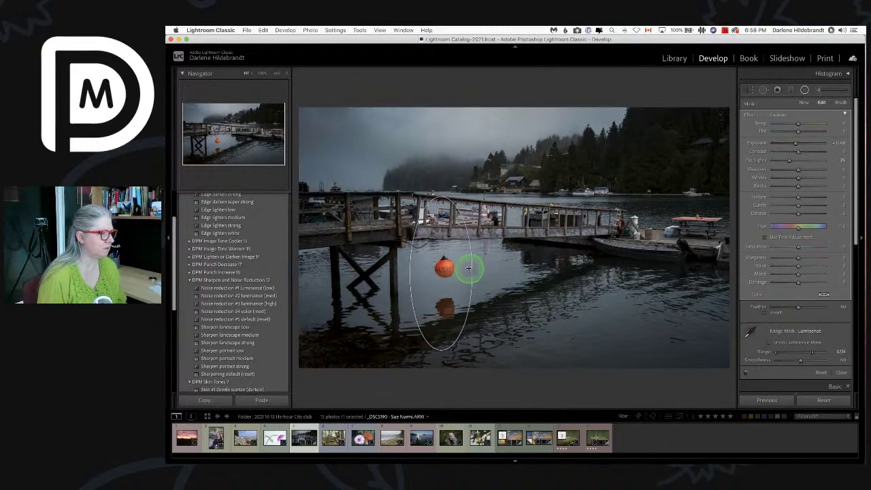
pyautogui.moveTo(441, 198); pyautogui.dragTo(441, 238)
pyautogui.moveTo(441, 276); pyautogui.dragTo(437, 325)
# Step: Duplicate the buoy's radial filter, invert the copy, reset its luminance range to 0/100 and shrink its oval around the buoy
pyautogui.rightClick(441, 267)
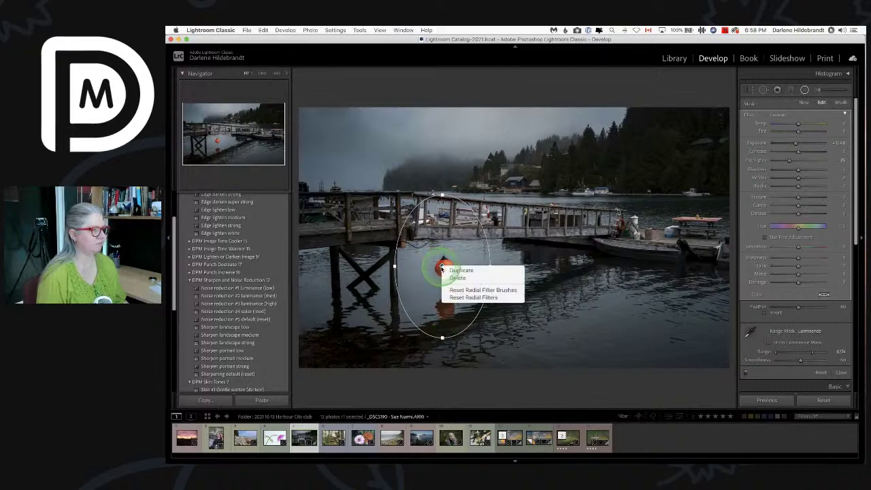
pyautogui.click(449, 270)
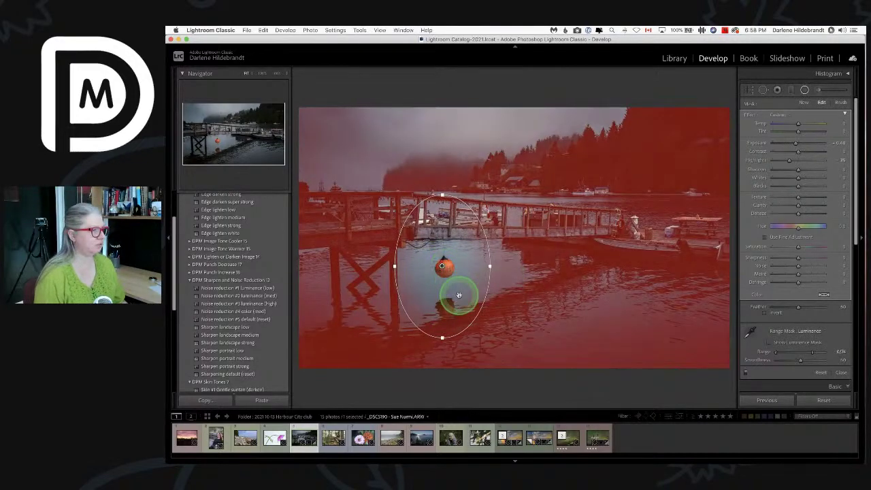
pyautogui.moveTo(451, 295); pyautogui.dragTo(500, 263)
pyautogui.click(767, 312)
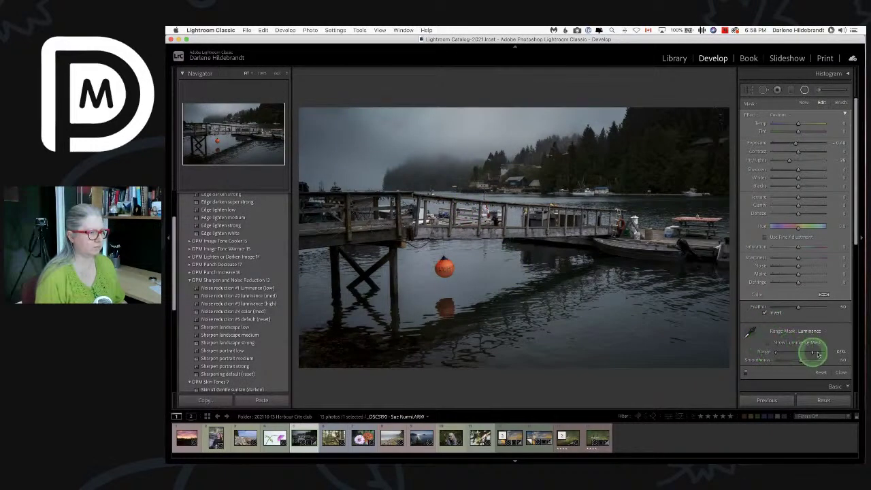
pyautogui.moveTo(472, 272); pyautogui.dragTo(455, 274)
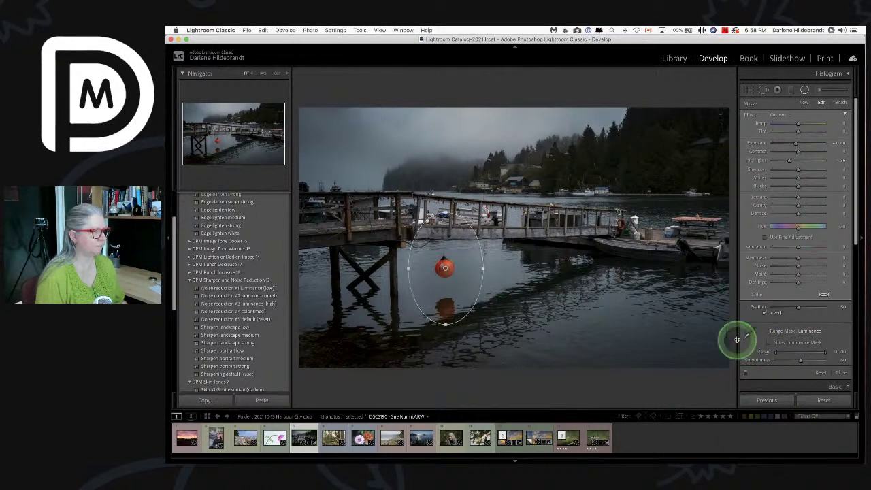
# Step: Restrict the duplicate filter to luminance 75/100 using the mask preview, zero its Exposure and weaken its Highlights reduction
pyautogui.click(770, 342)
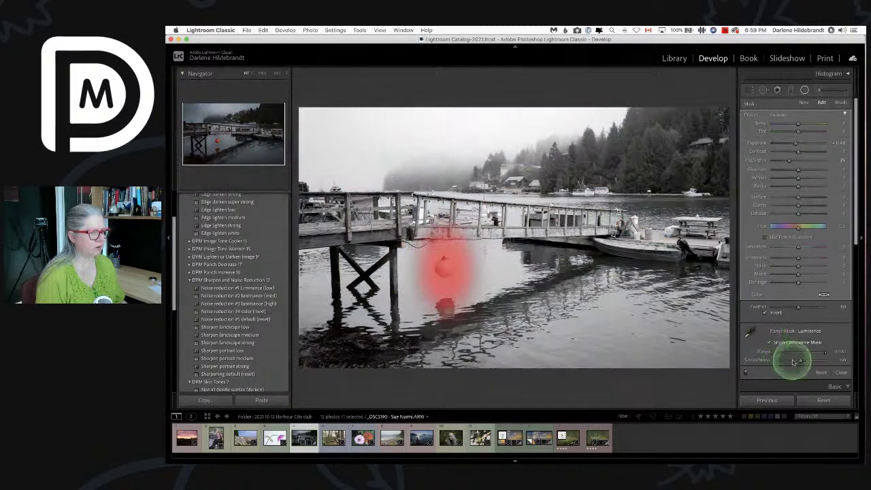
pyautogui.moveTo(775, 351); pyautogui.dragTo(793, 354)
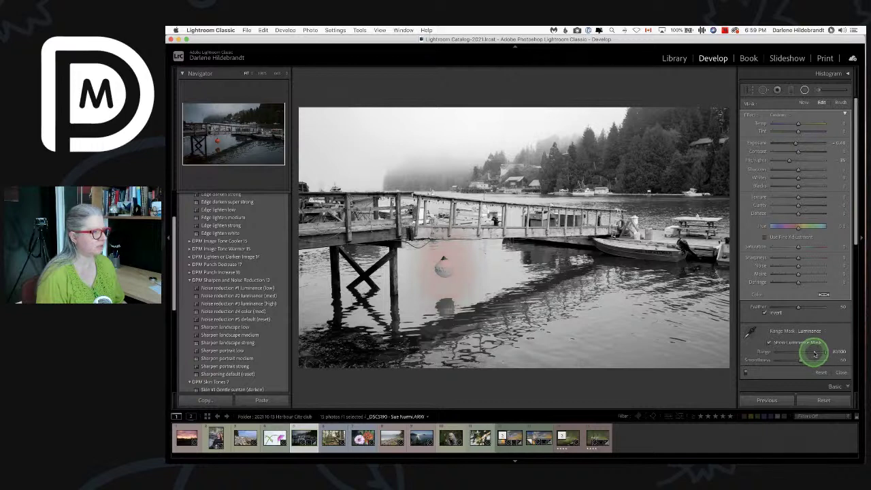
pyautogui.click(769, 341)
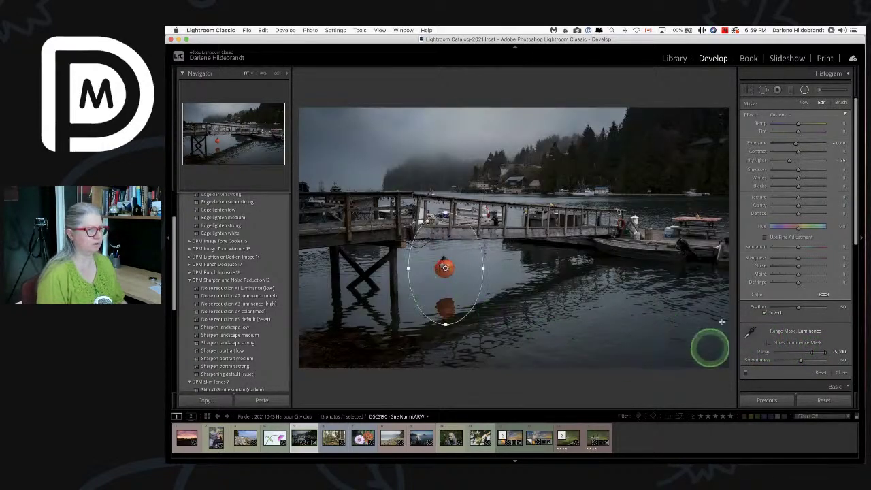
pyautogui.moveTo(791, 161)
pyautogui.mouseDown()
pyautogui.moveTo(797, 141)
pyautogui.moveTo(793, 160)
pyautogui.mouseUp()
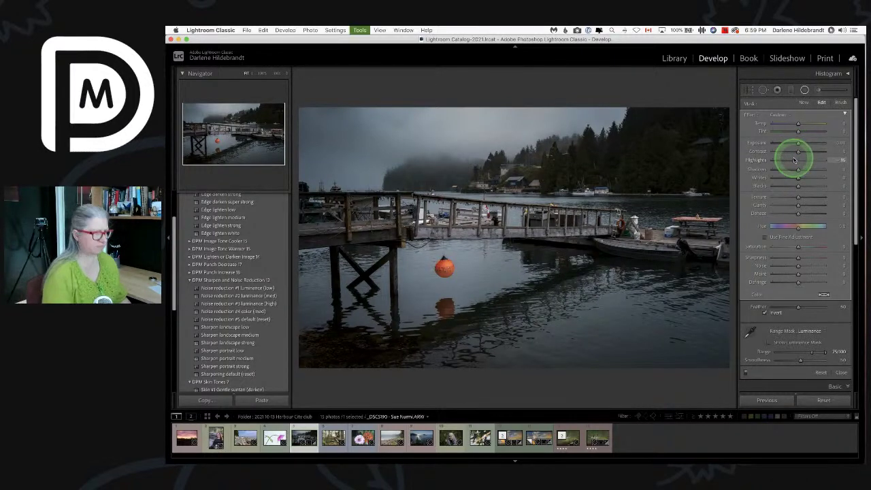
# Step: Leave the radial filter, brighten the whole photo with Exposure +0.15 and Whites about +54, and fine-tune the Blacks
pyautogui.hotkey('shift', 'w')
pyautogui.moveTo(797, 227)
pyautogui.mouseDown()
pyautogui.moveTo(811, 227)
pyautogui.moveTo(793, 236)
pyautogui.mouseUp()
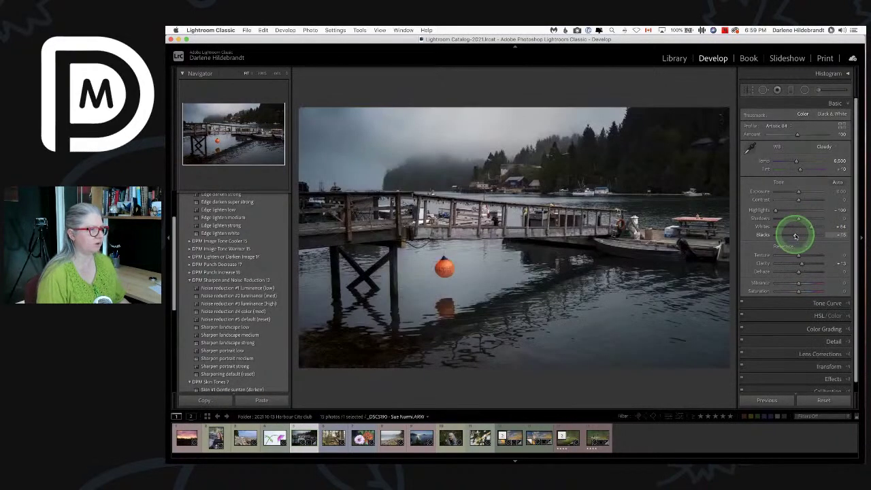
pyautogui.moveTo(798, 195); pyautogui.dragTo(799, 192)
pyautogui.moveTo(810, 226); pyautogui.dragTo(810, 228)
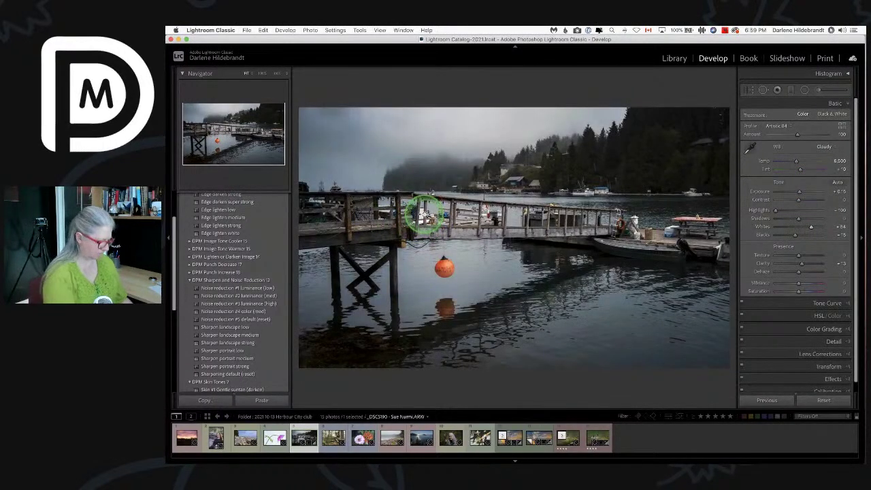
# Step: Add a small inverted radial filter over the bright boat behind the walkway, reset its effects and set Highlights to about -75
pyautogui.hotkey('shift', 'w')
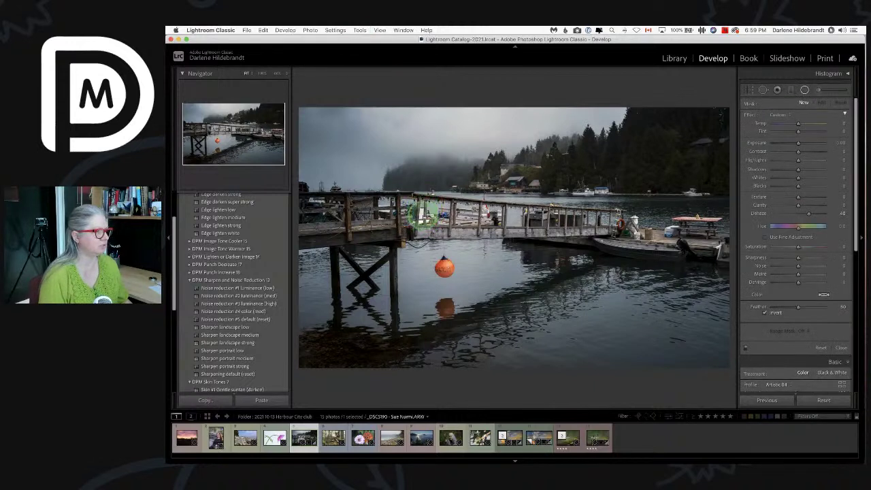
pyautogui.click(427, 217)
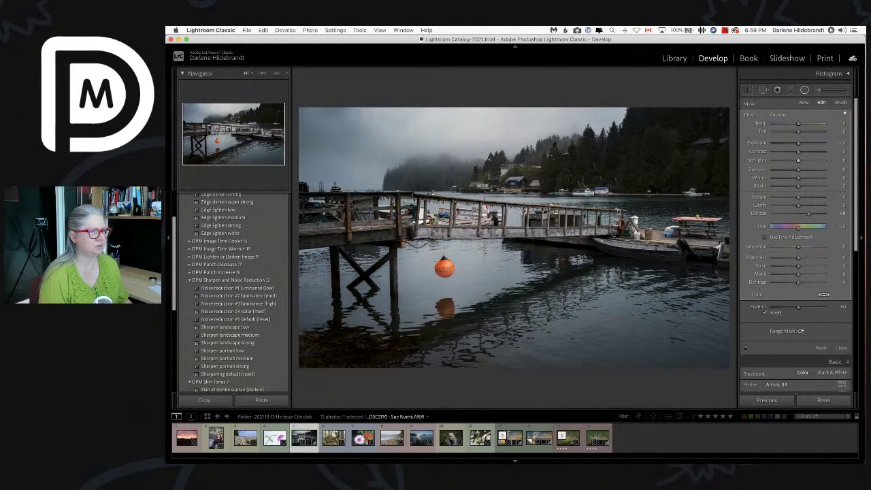
pyautogui.doubleClick(750, 114)
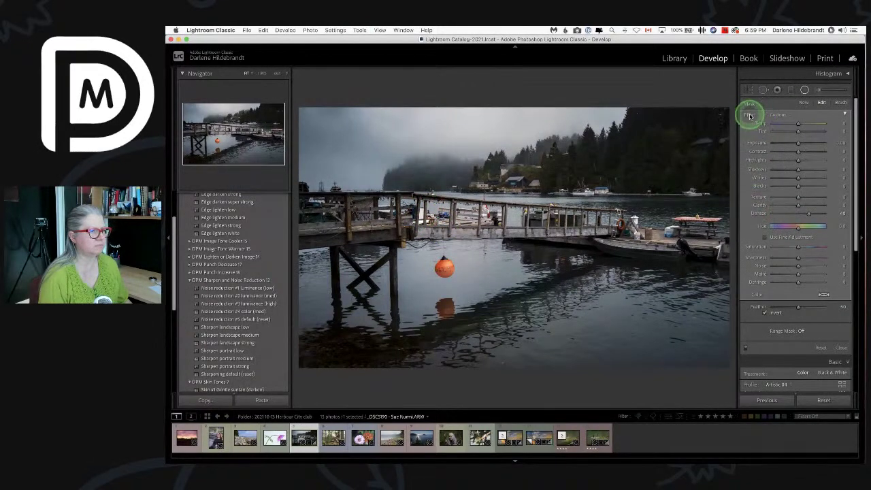
pyautogui.click(779, 160)
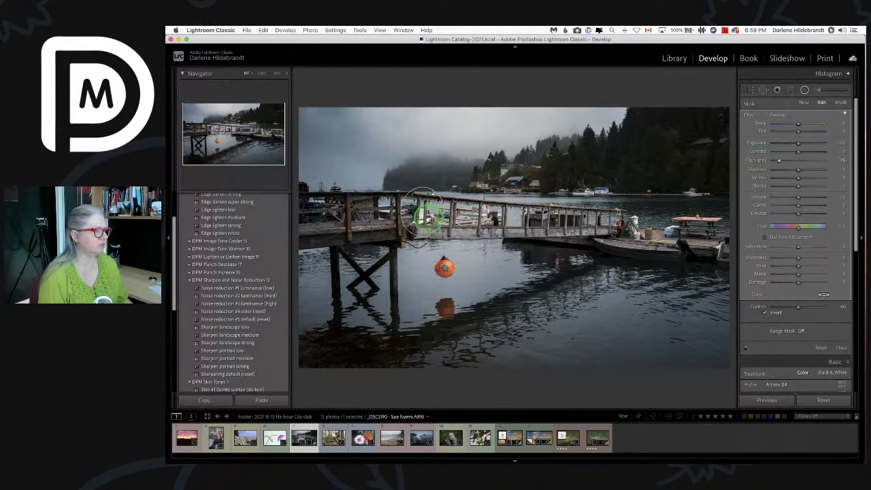
# Step: Set the boat filter's Highlights to -100, lower its Exposure, and restrict it to luminance 91/100 using the mask preview
pyautogui.moveTo(777, 158); pyautogui.dragTo(792, 143)
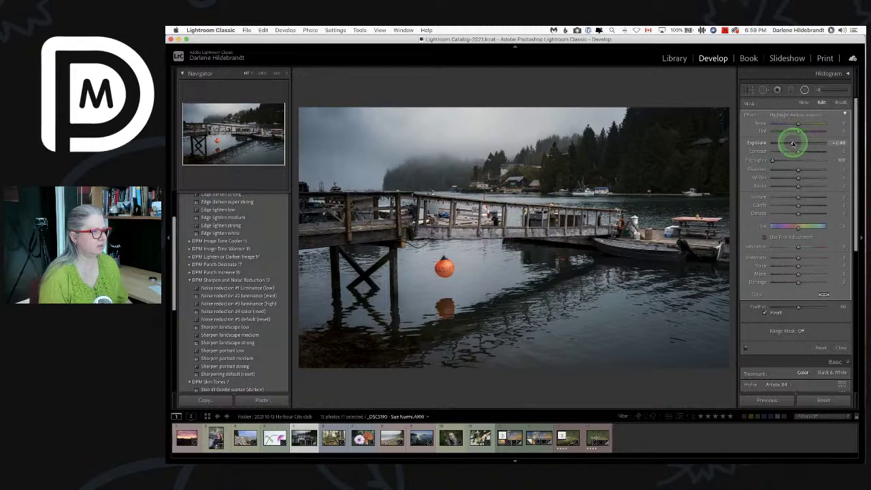
pyautogui.click(806, 331)
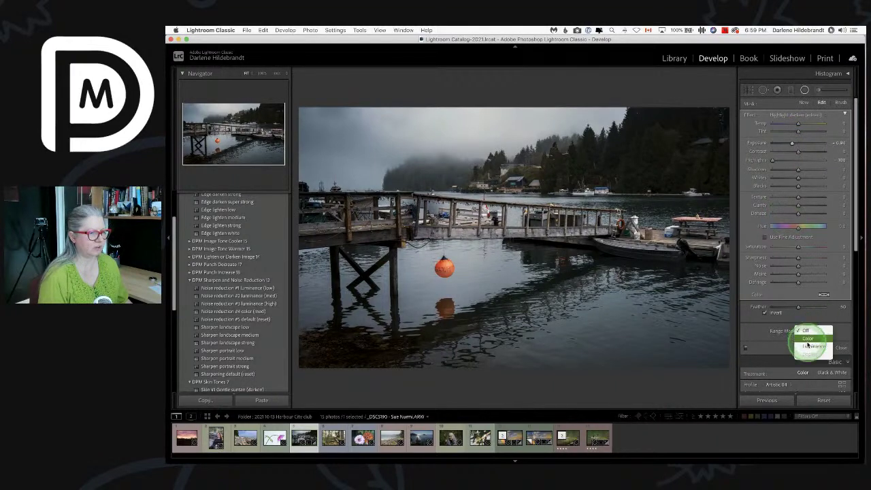
pyautogui.click(809, 346)
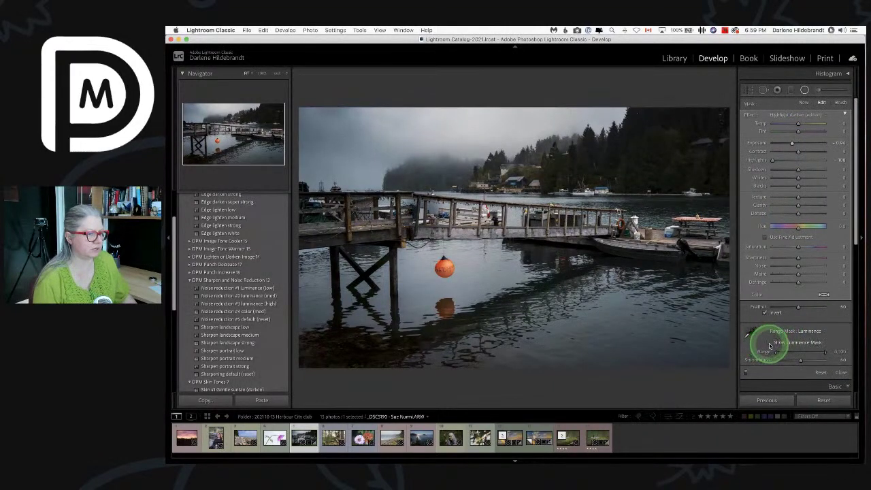
pyautogui.click(768, 343)
pyautogui.moveTo(774, 351); pyautogui.dragTo(821, 351)
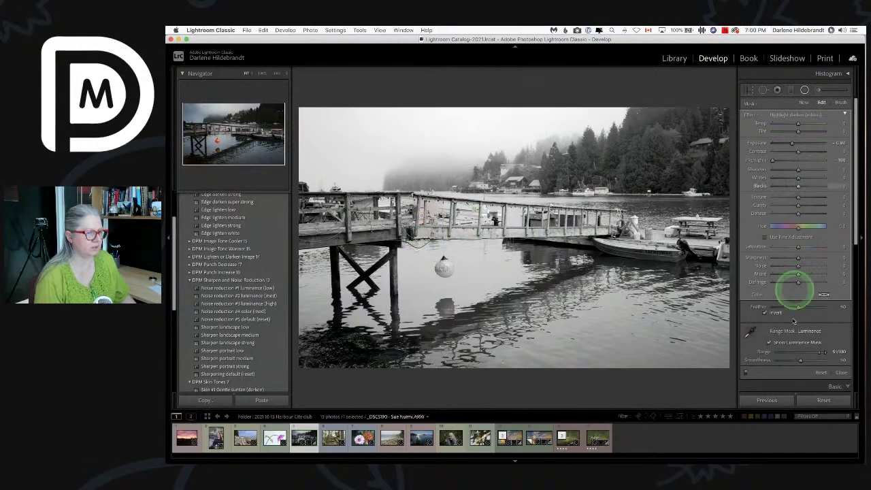
pyautogui.click(768, 342)
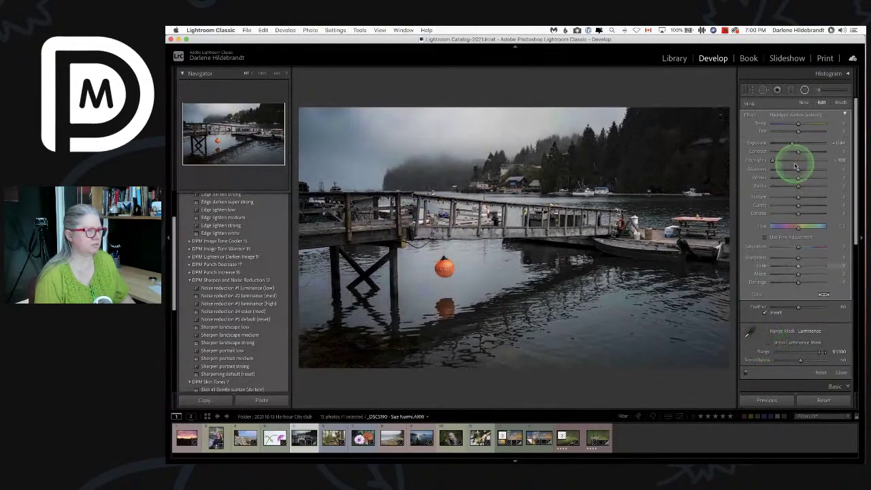
# Step: Fine-tune the boat filter's Exposure, set Contrast -29, Texture -14 and Clarity -13, and compare the finished photo with the original
pyautogui.moveTo(791, 146)
pyautogui.mouseDown()
pyautogui.moveTo(779, 140)
pyautogui.moveTo(793, 144)
pyautogui.mouseUp()
pyautogui.moveTo(795, 151); pyautogui.dragTo(793, 198)
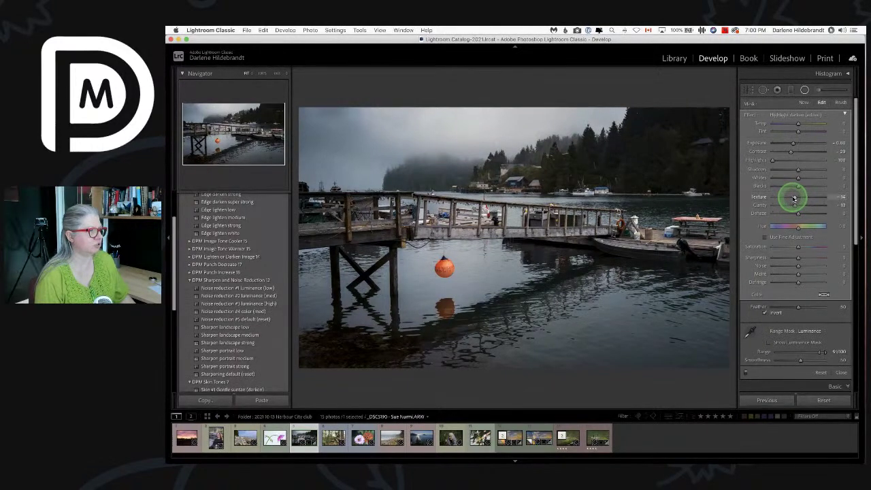
pyautogui.hotkey('shift', 'w')
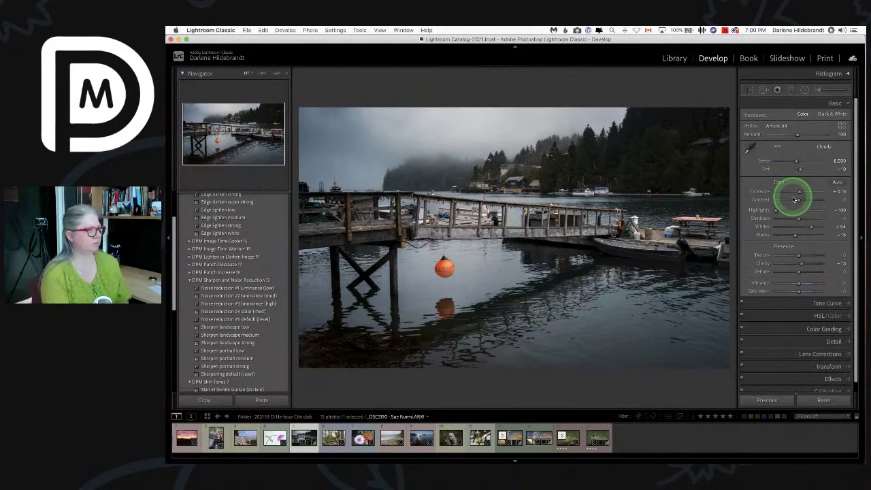
pyautogui.press('\\')
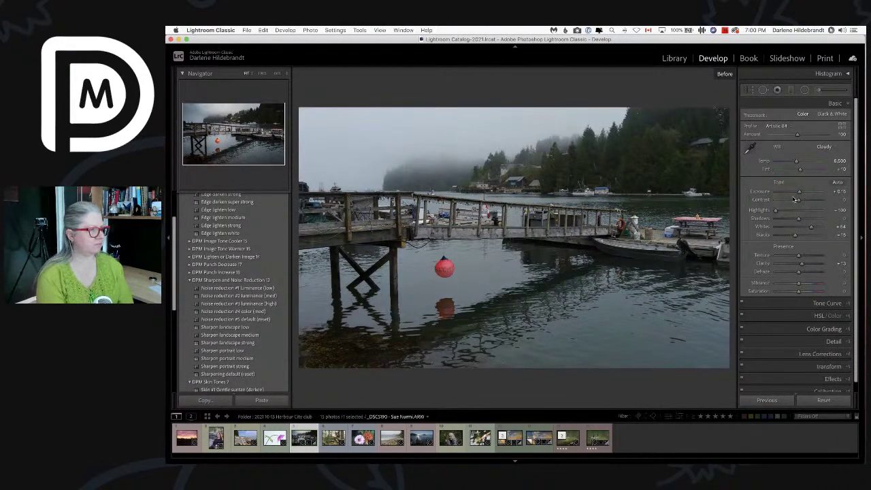
pyautogui.press('\\')
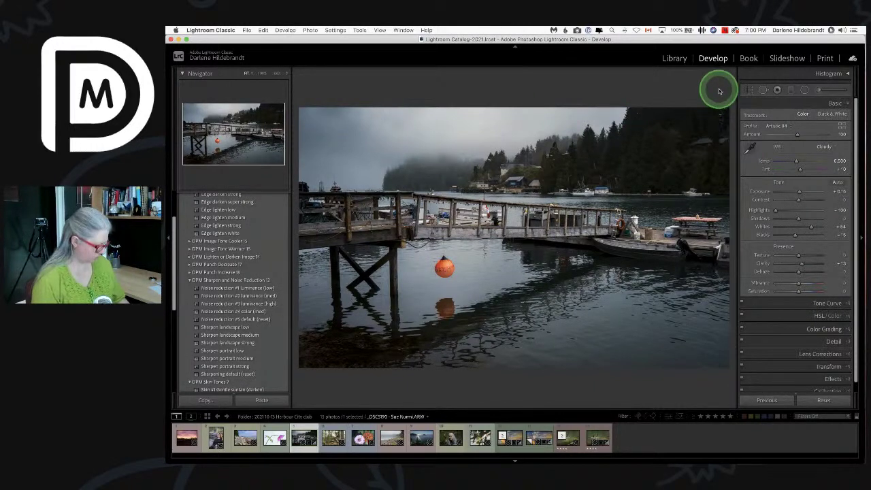
# Step: Return to the photo grid and view the pink flower photo enlarged
pyautogui.press('g')
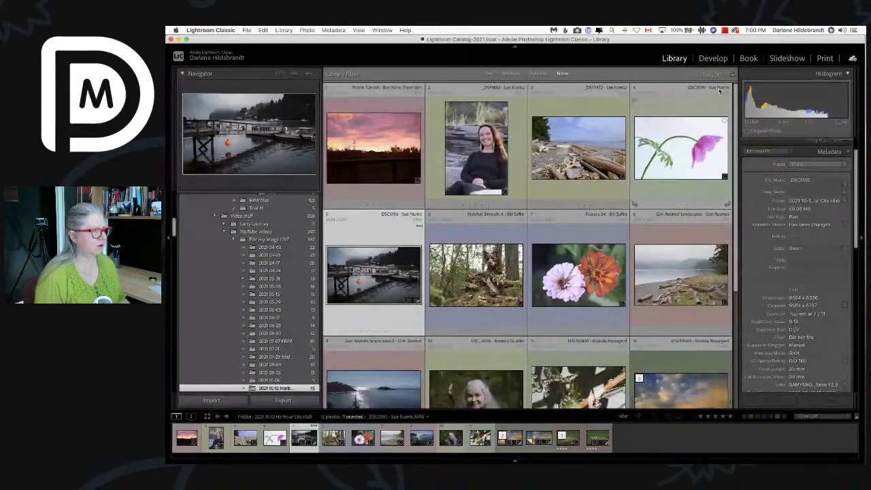
pyautogui.click(674, 162)
pyautogui.doubleClick(674, 166)
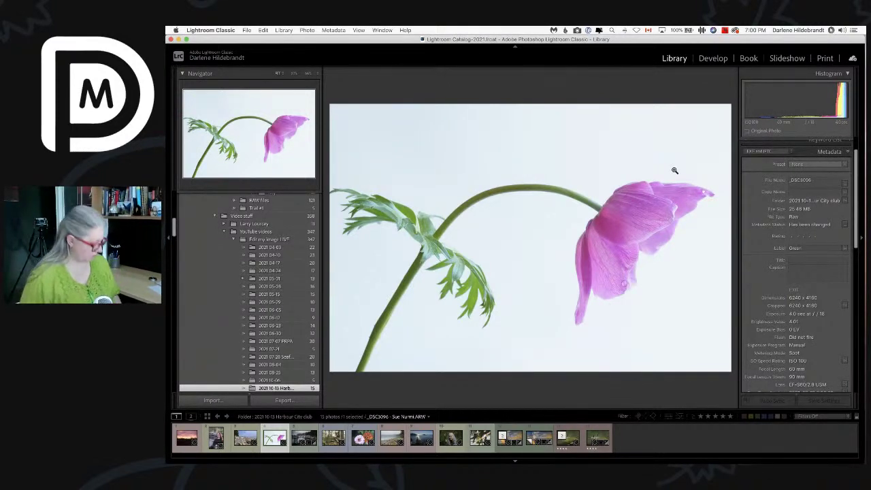
pyautogui.press('g')
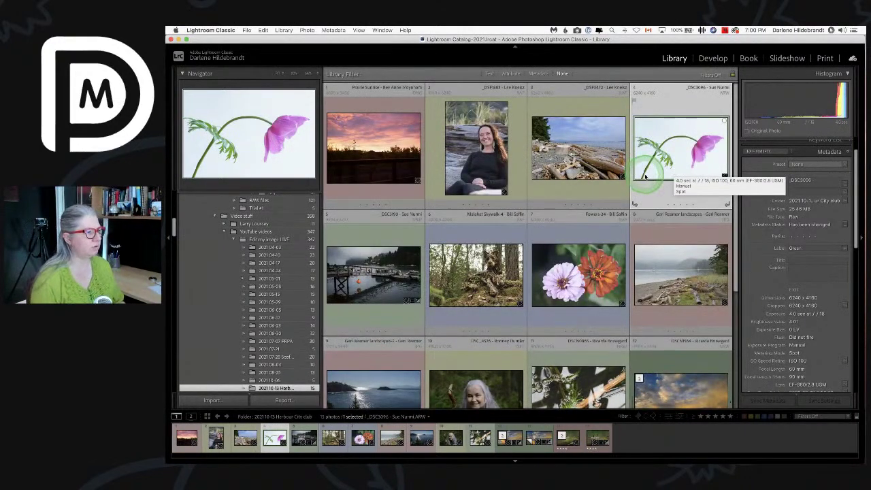
pyautogui.click(680, 191)
# Step: Choose the portrait of the woman by the driftwood log, open it for developing and show the histogram
pyautogui.click(462, 162)
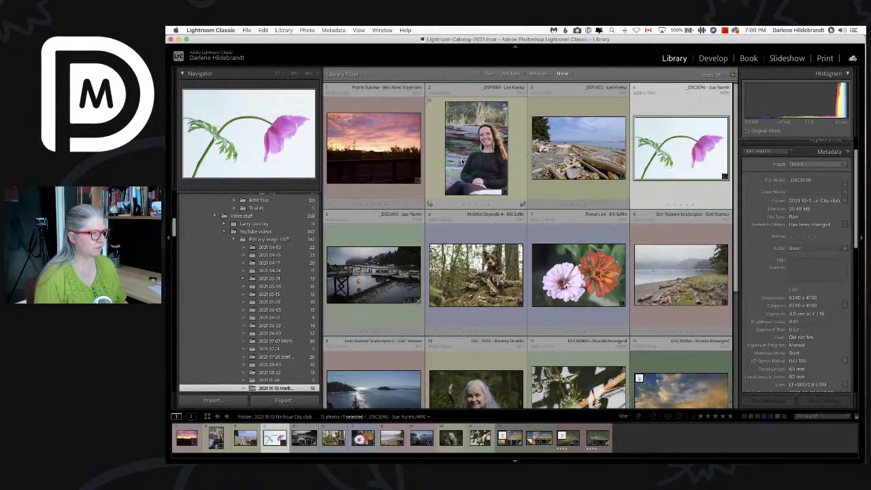
pyautogui.click(462, 162)
pyautogui.doubleClick(462, 161)
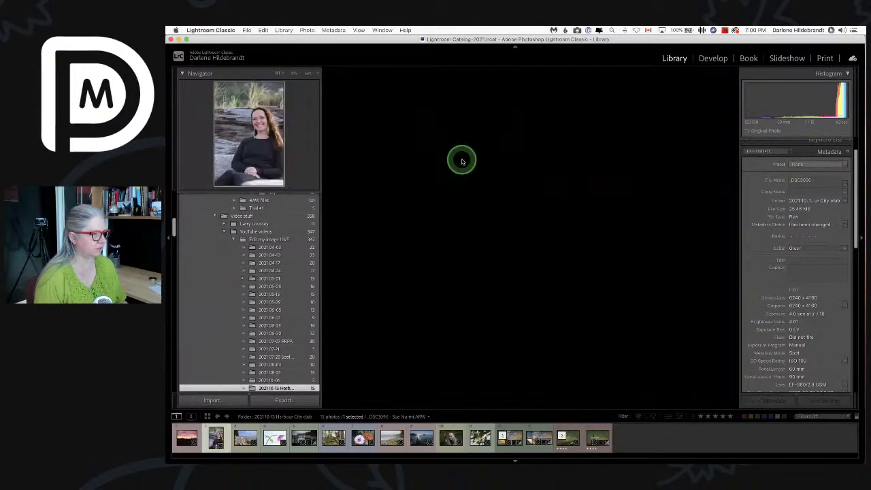
pyautogui.press('Right')
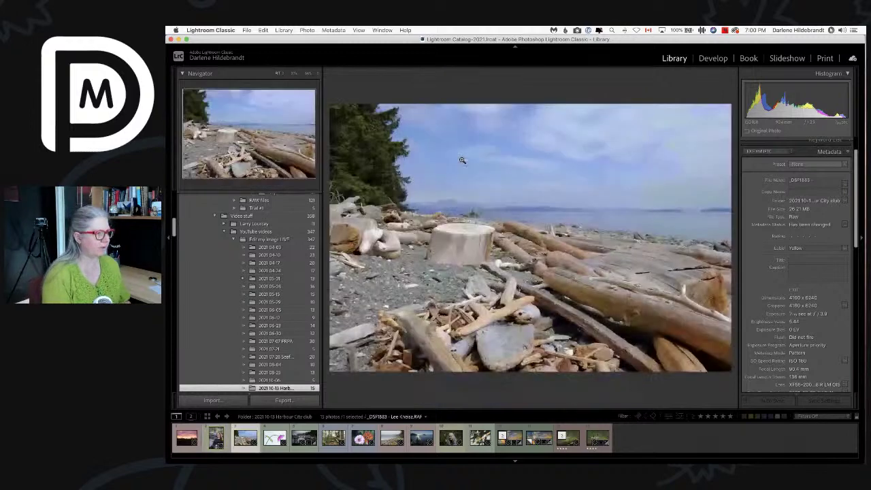
pyautogui.press('Left')
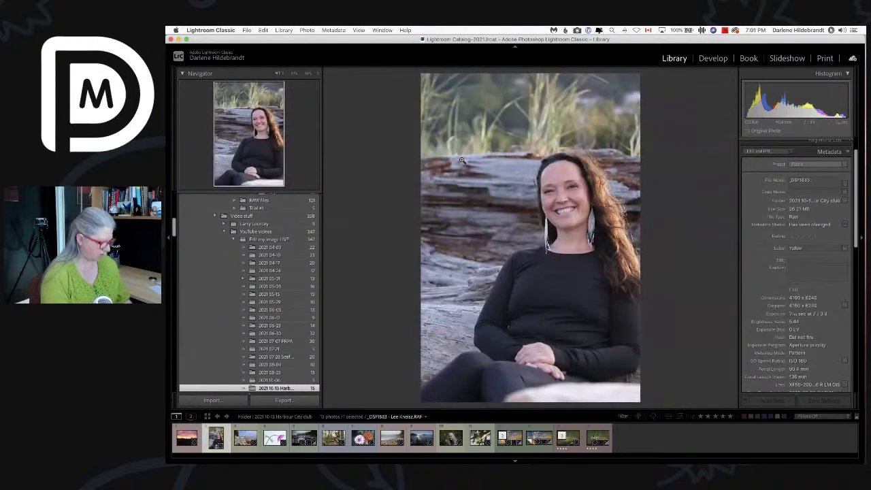
pyautogui.doubleClick(462, 161)
pyautogui.scroll(-3, 528, 167)
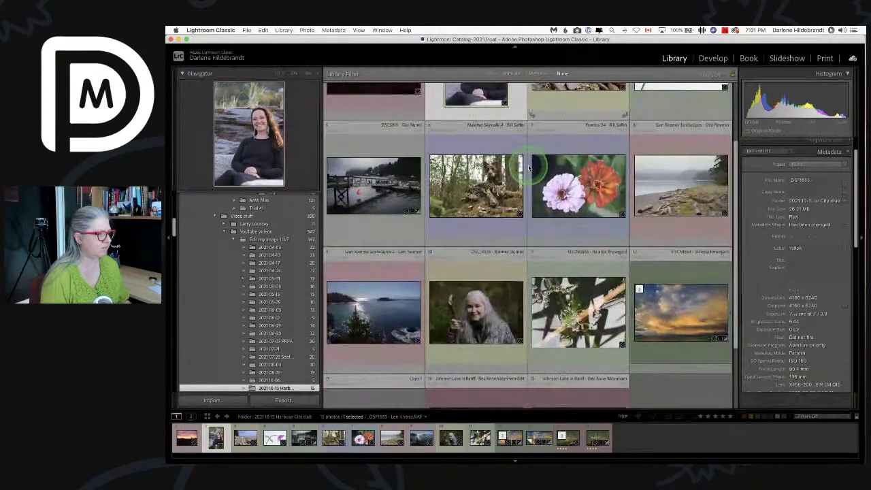
pyautogui.scroll(3, 517, 164)
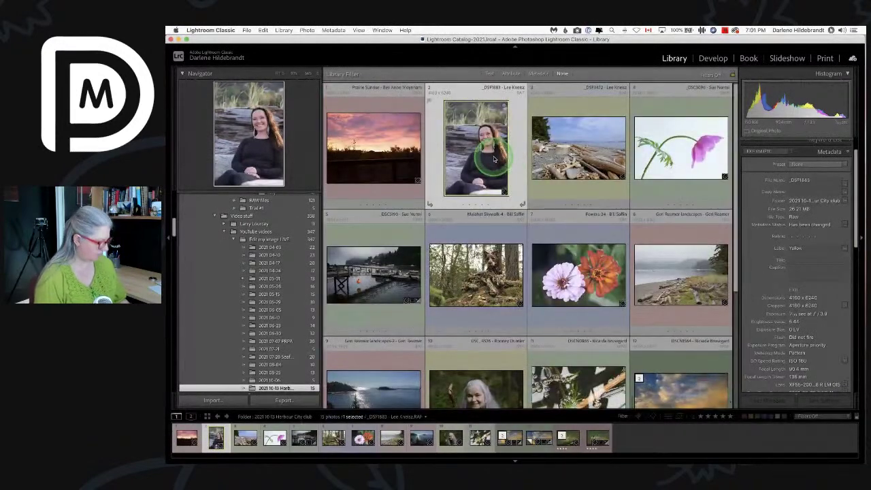
pyautogui.press('d')
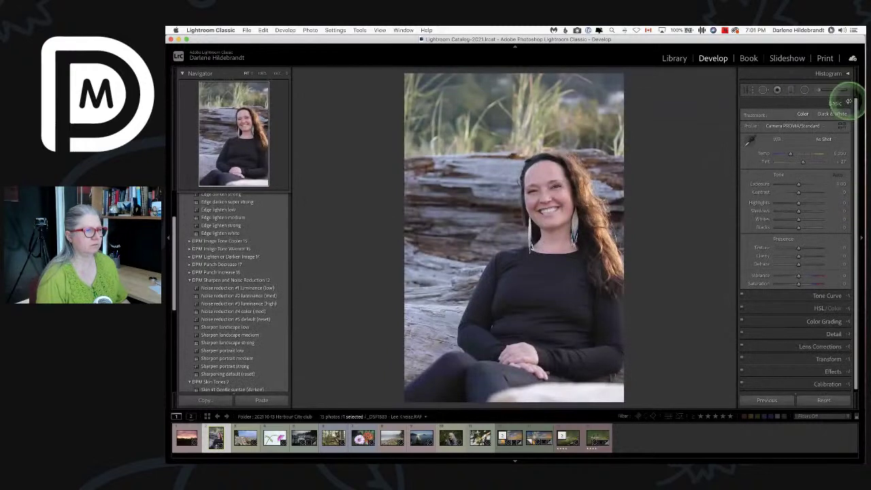
pyautogui.click(836, 75)
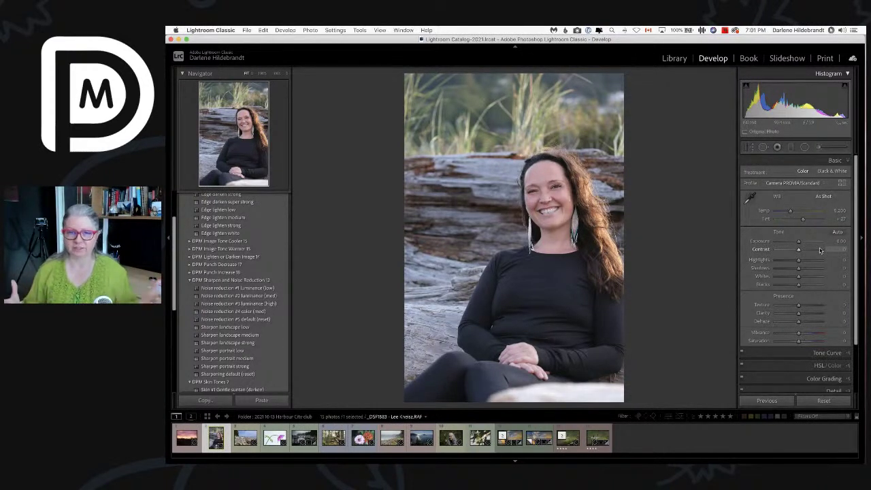
# Step: Examine the portrait upside down against a black surround and rotate it back upright
pyautogui.press('super+l')
pyautogui.press('super+l')
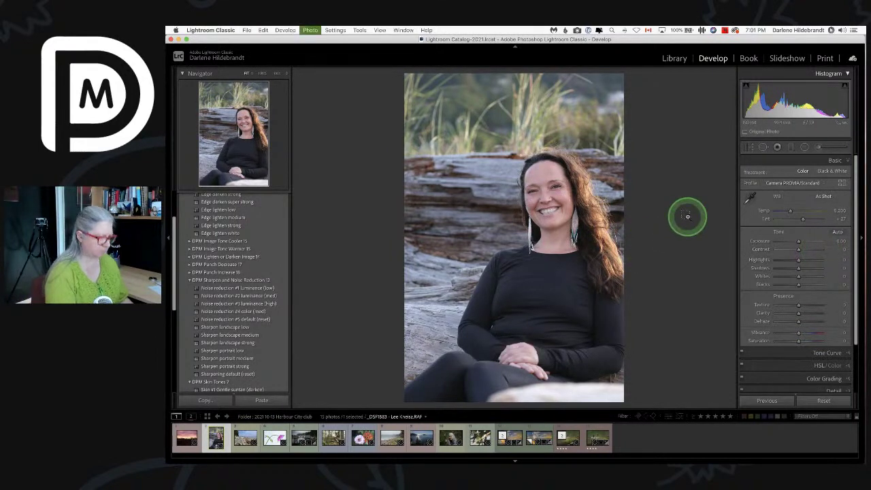
pyautogui.press('super+]')
pyautogui.press('super+]')
pyautogui.press('l')
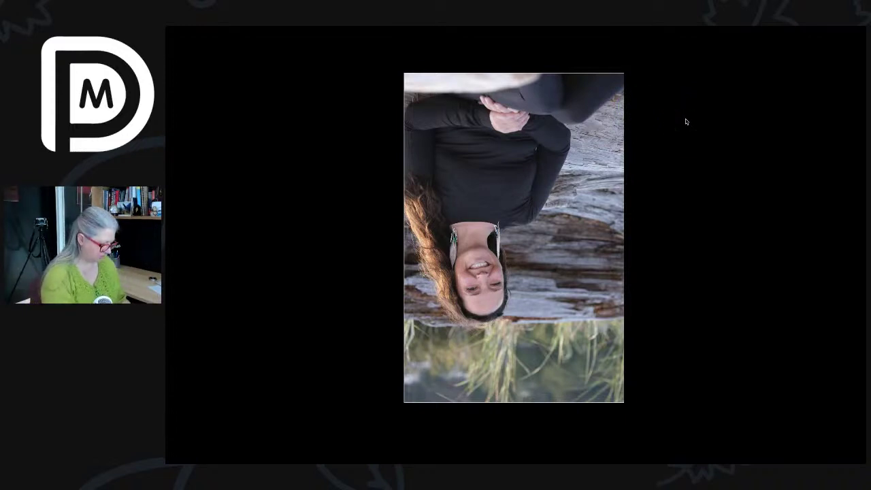
pyautogui.press('l')
pyautogui.press('super+bracketright')
pyautogui.press('super+bracketright')
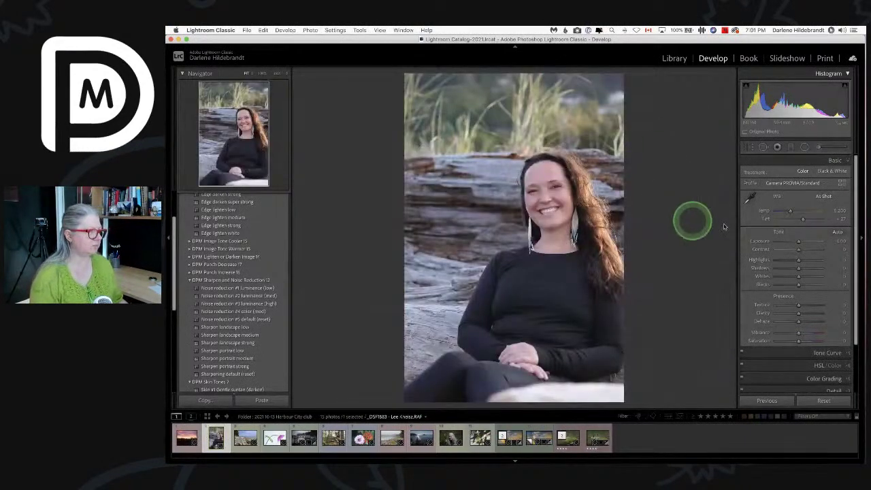
# Step: Open the profile browser and cycle the info overlay to check the portrait's camera, lens and exposure settings
pyautogui.click(842, 184)
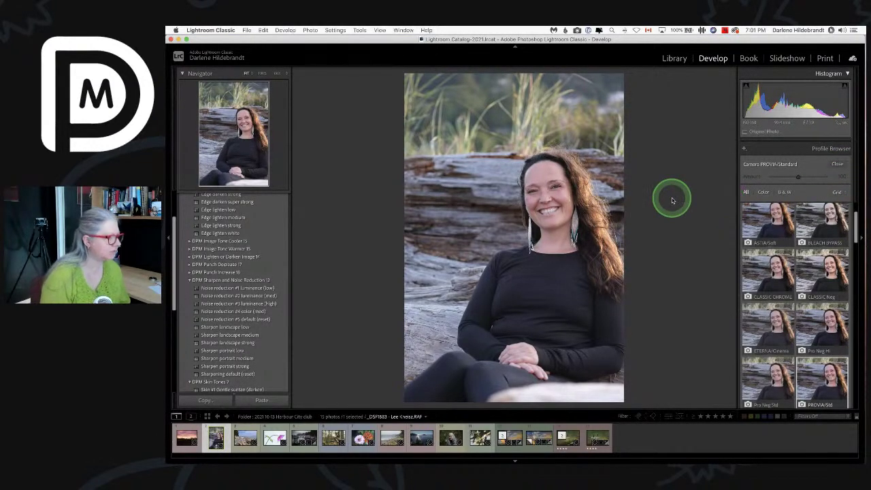
pyautogui.press('i')
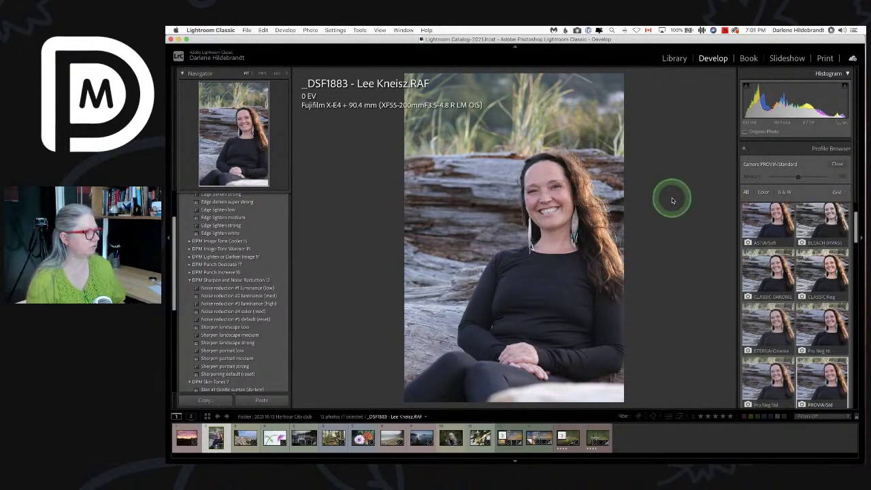
pyautogui.press('i')
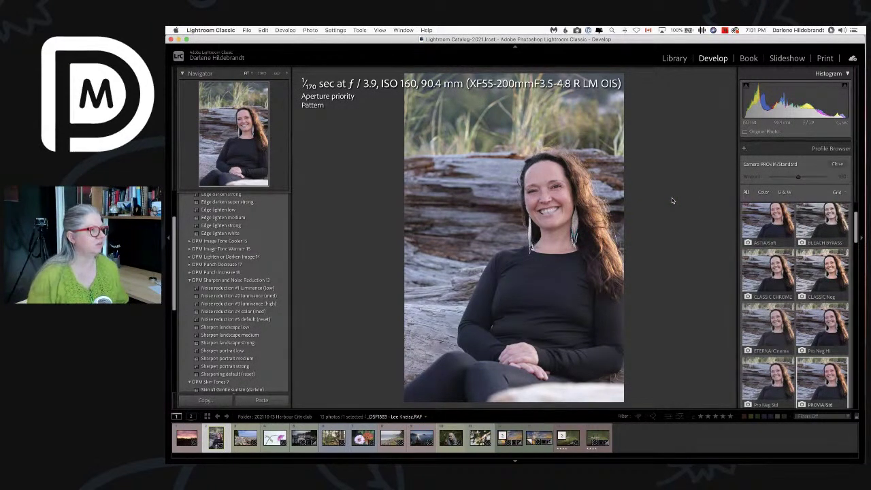
pyautogui.press('i')
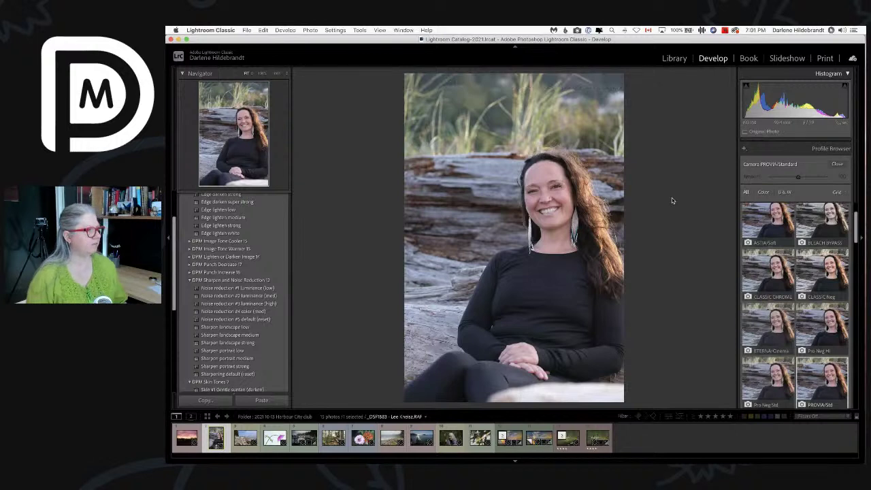
pyautogui.press('i')
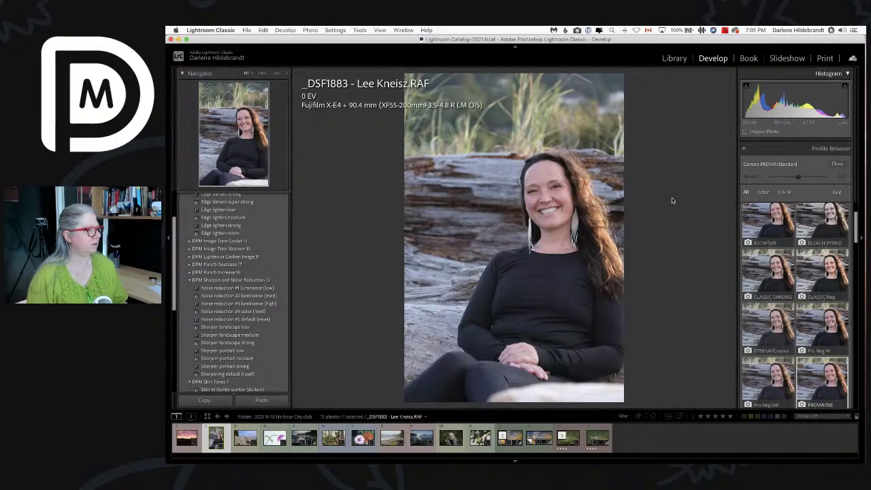
pyautogui.press('i')
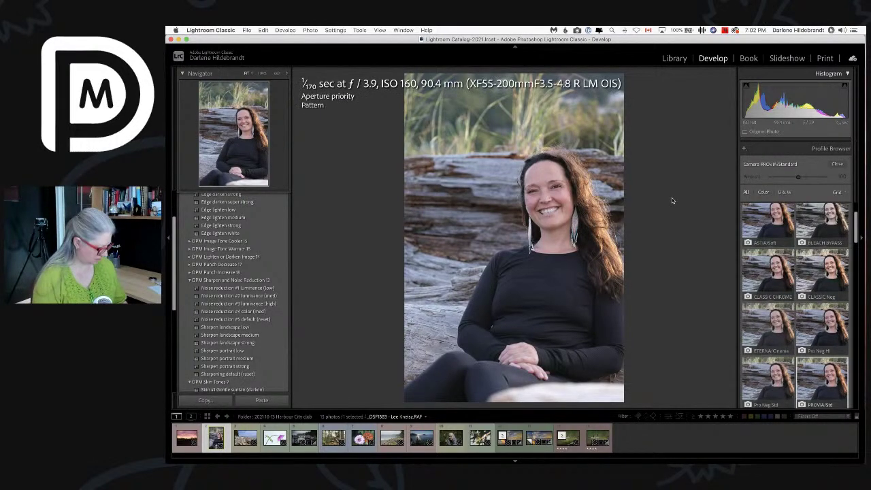
pyautogui.press('i')
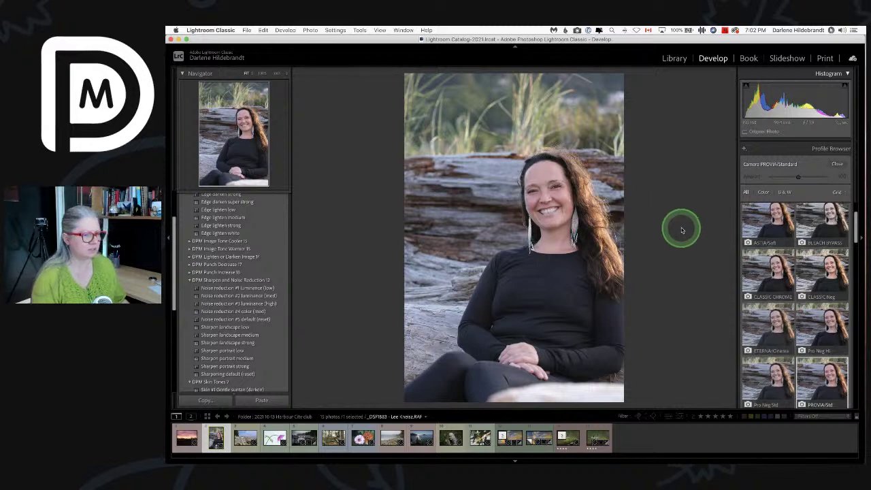
# Step: Preview the camera matching profiles, apply Camera ASTIA/Soft to the portrait and raise Whites to about +36
pyautogui.scroll(-2, 777, 265)
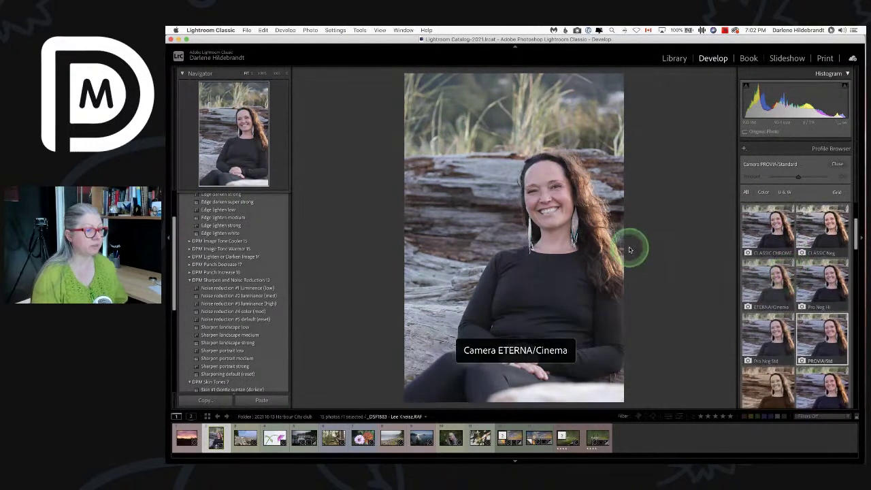
pyautogui.scroll(2, 777, 265)
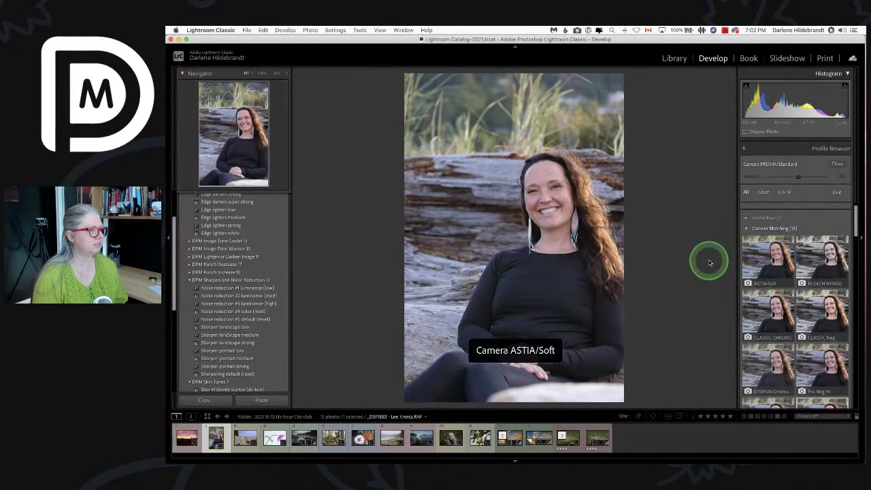
pyautogui.click(770, 259)
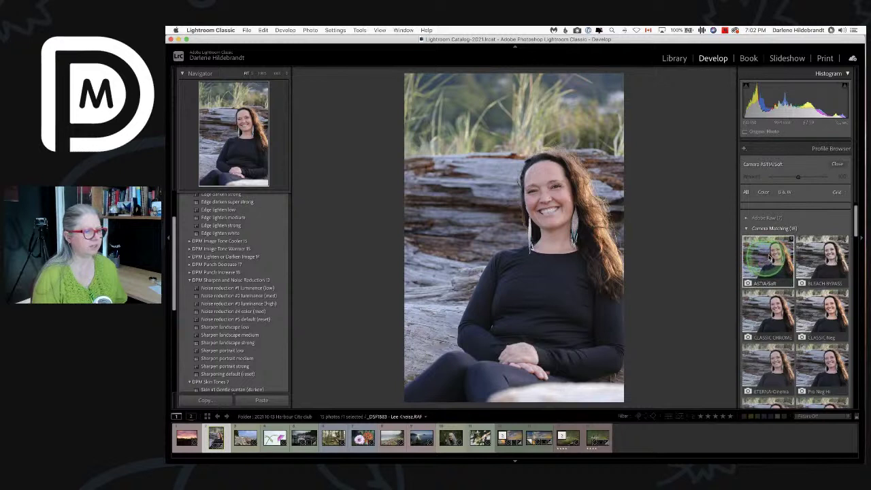
pyautogui.click(836, 164)
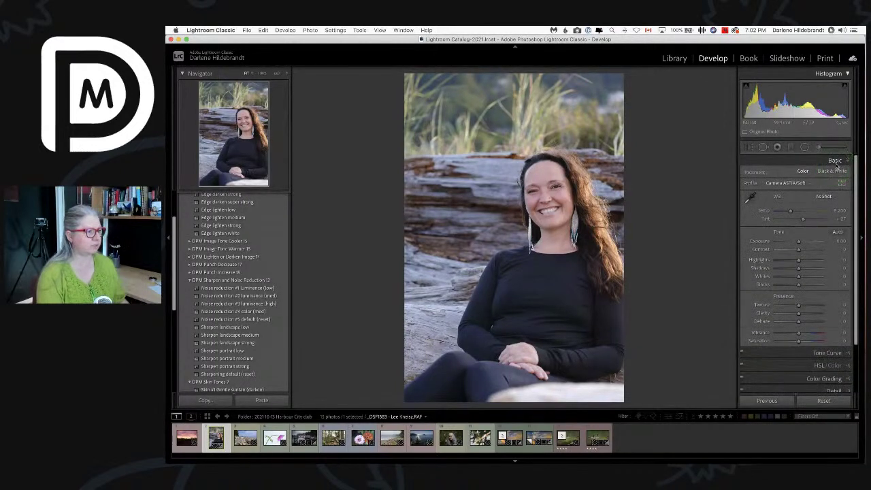
pyautogui.moveTo(798, 277); pyautogui.dragTo(807, 279)
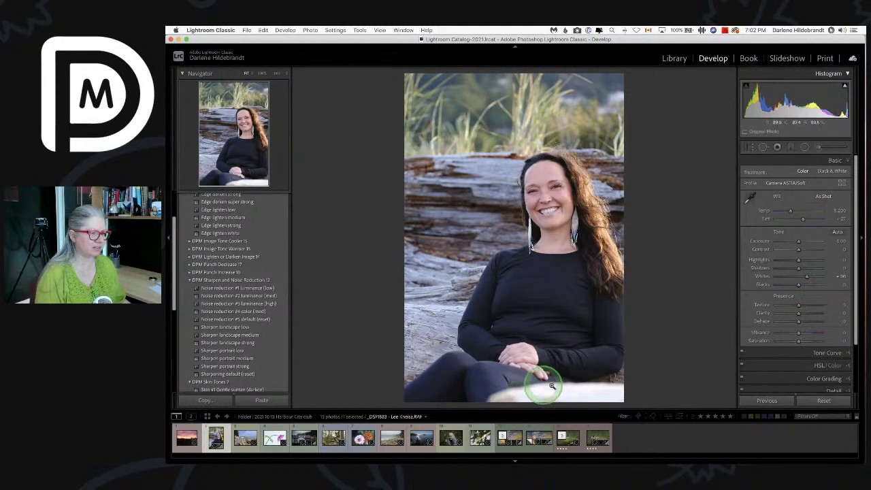
# Step: Lower the portrait's Highlights slightly and Blacks to about −43, and compare the photo before and after
pyautogui.moveTo(797, 259); pyautogui.dragTo(789, 285)
pyautogui.keyDown('alt'); pyautogui.click(799, 285); pyautogui.keyUp('alt')
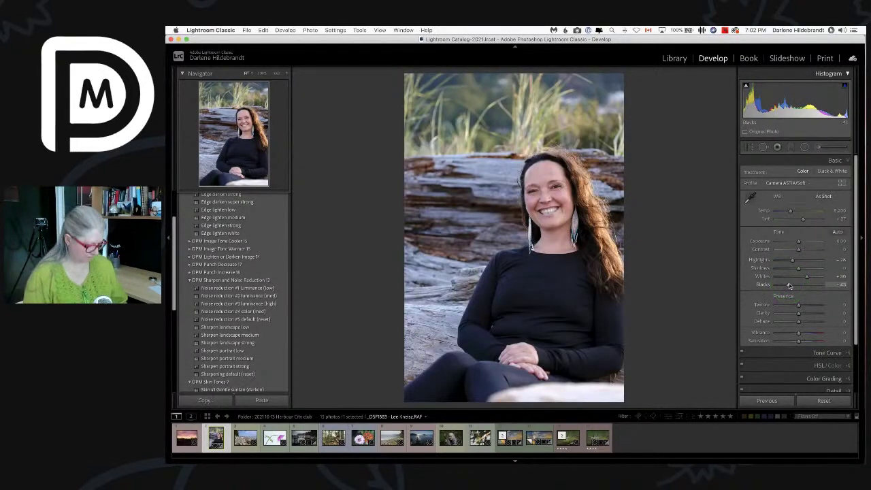
pyautogui.press('\\')
pyautogui.press('\\')
pyautogui.press('\\')
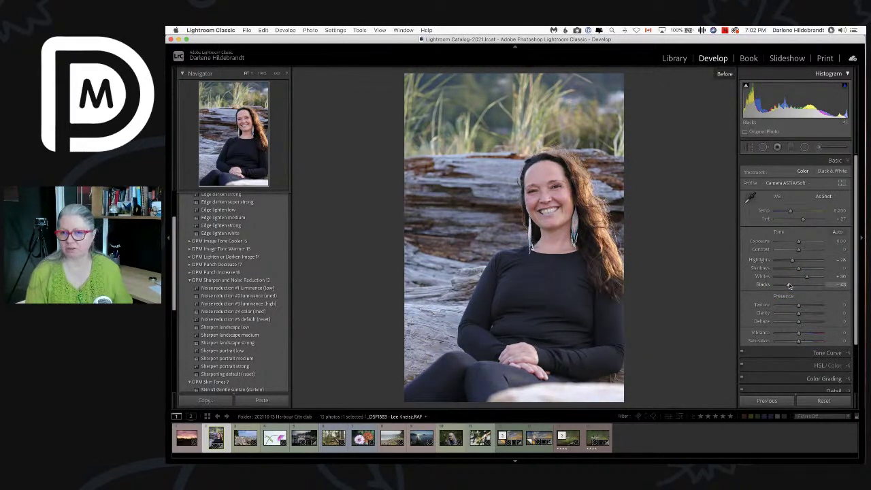
pyautogui.press('\\')
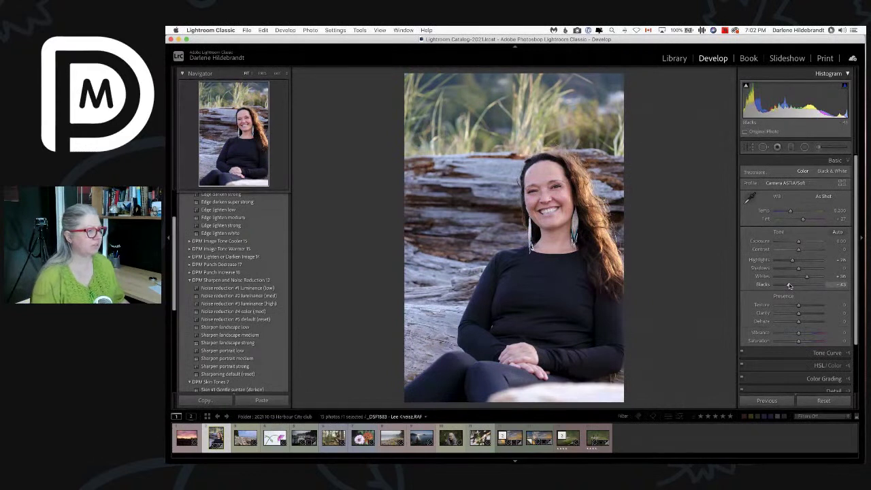
# Step: Set a custom white balance with Temp about 5,617 and Tint about +18, undo a cooler trial, and fine-tune the Highlights reduction
pyautogui.click(822, 196)
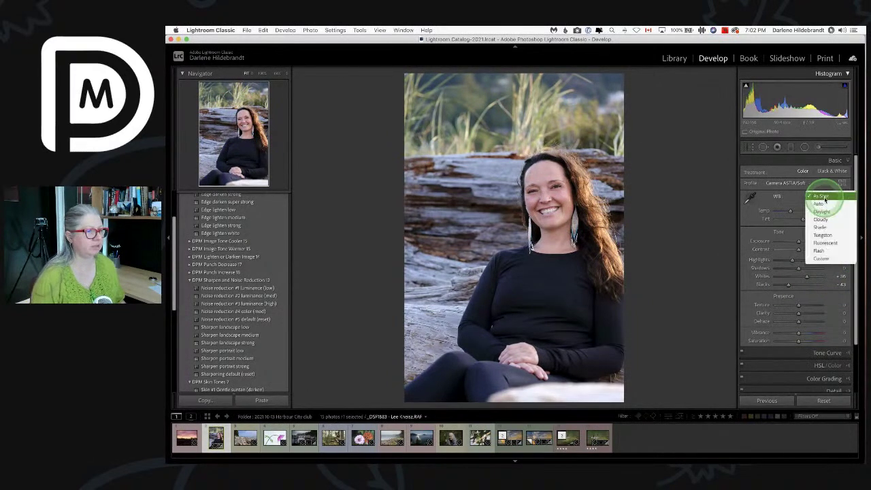
pyautogui.click(816, 196)
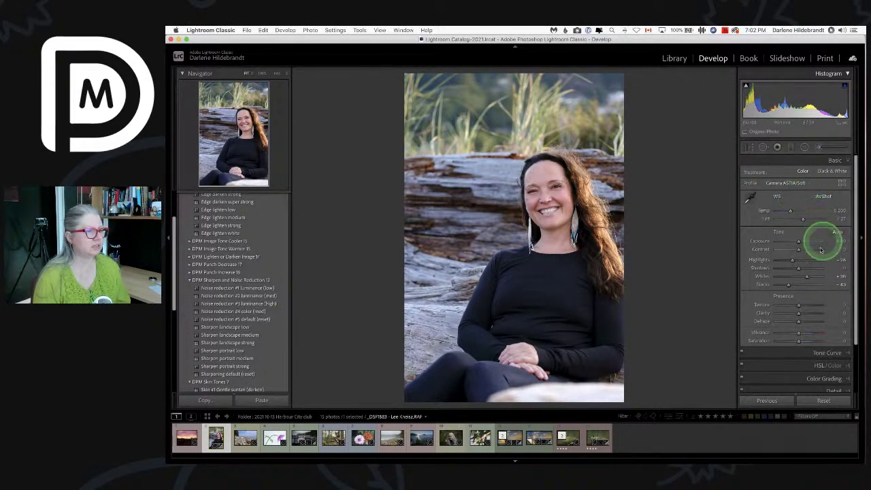
pyautogui.click(821, 196)
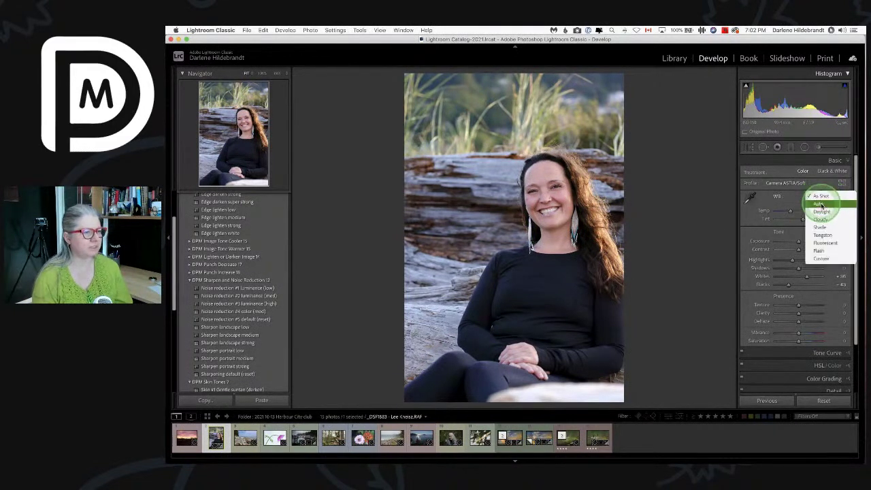
pyautogui.click(821, 212)
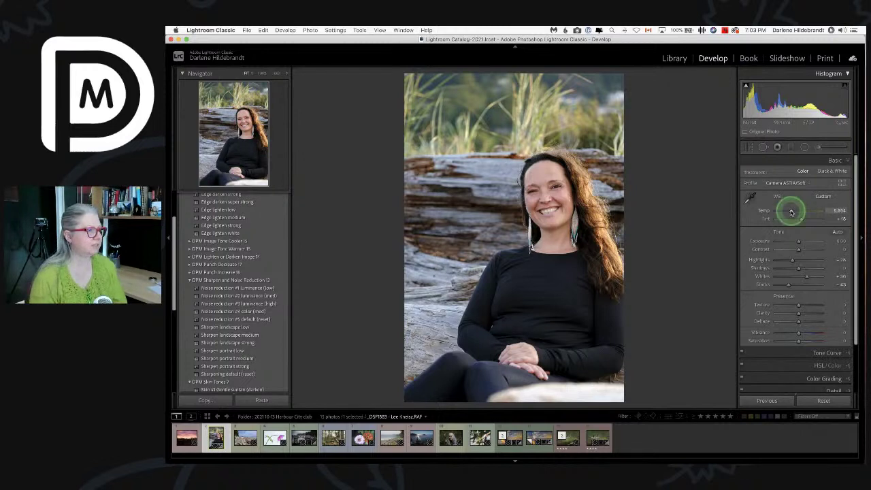
pyautogui.moveTo(789, 212); pyautogui.dragTo(786, 212)
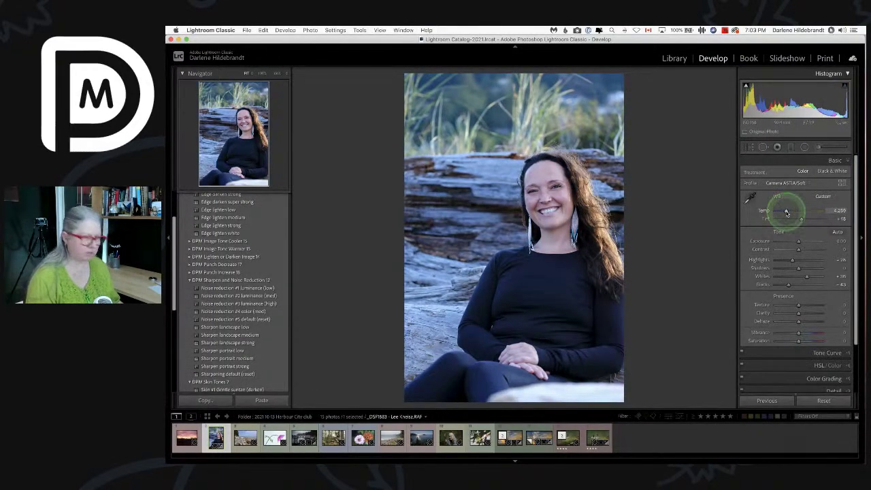
pyautogui.press('super+z')
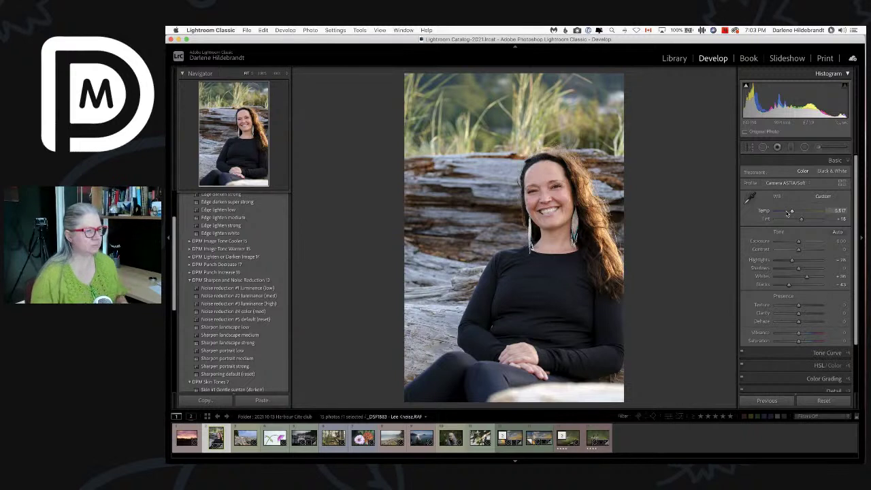
pyautogui.click(789, 261)
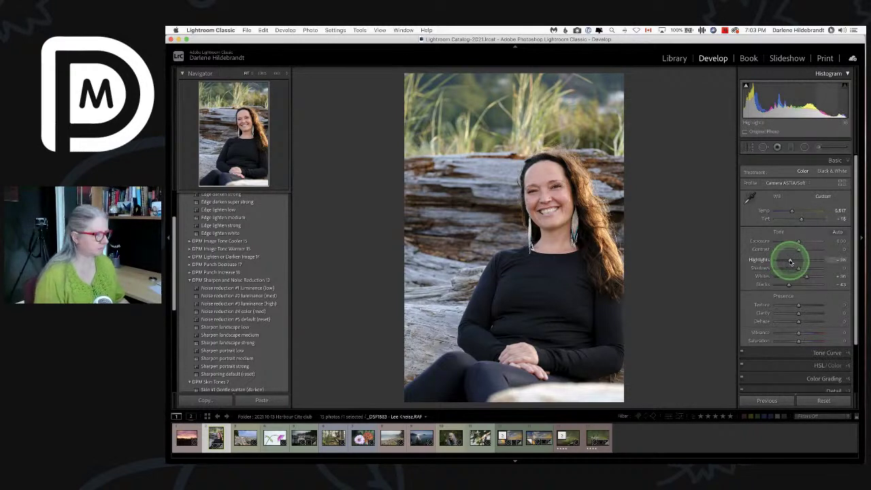
pyautogui.moveTo(790, 262)
pyautogui.mouseDown()
pyautogui.moveTo(750, 262)
pyautogui.moveTo(844, 252)
pyautogui.moveTo(651, 252)
pyautogui.moveTo(837, 244)
pyautogui.moveTo(572, 239)
pyautogui.moveTo(793, 260)
pyautogui.mouseUp()
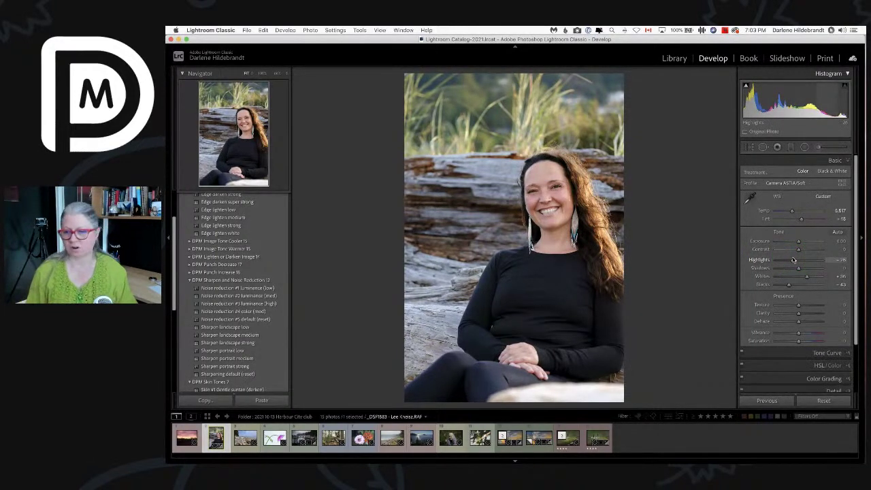
# Step: Draw a tall elliptical radial filter around the woman and turn off Invert so it affects the area outside
pyautogui.moveTo(645, 189); pyautogui.dragTo(657, 190)
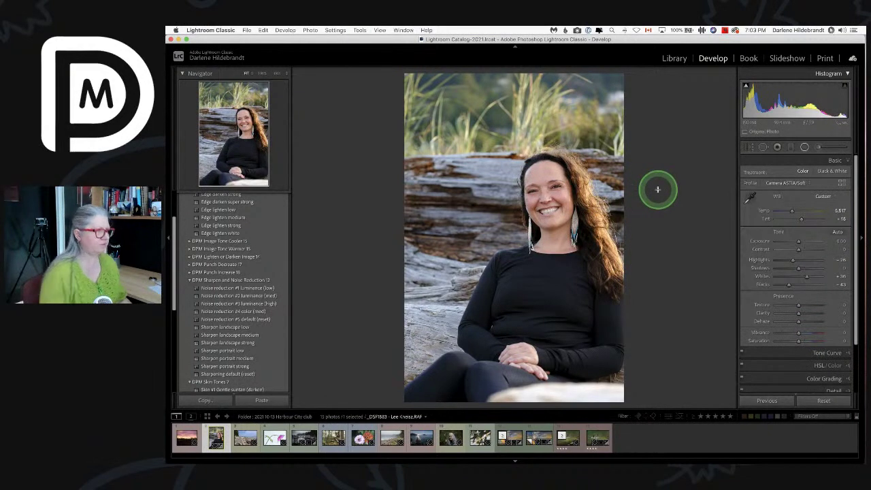
pyautogui.hotkey('shift', 'm')
pyautogui.moveTo(613, 323); pyautogui.dragTo(647, 336)
pyautogui.moveTo(540, 238); pyautogui.dragTo(551, 282)
pyautogui.moveTo(661, 248); pyautogui.dragTo(636, 249)
pyautogui.moveTo(573, 284); pyautogui.dragTo(567, 279)
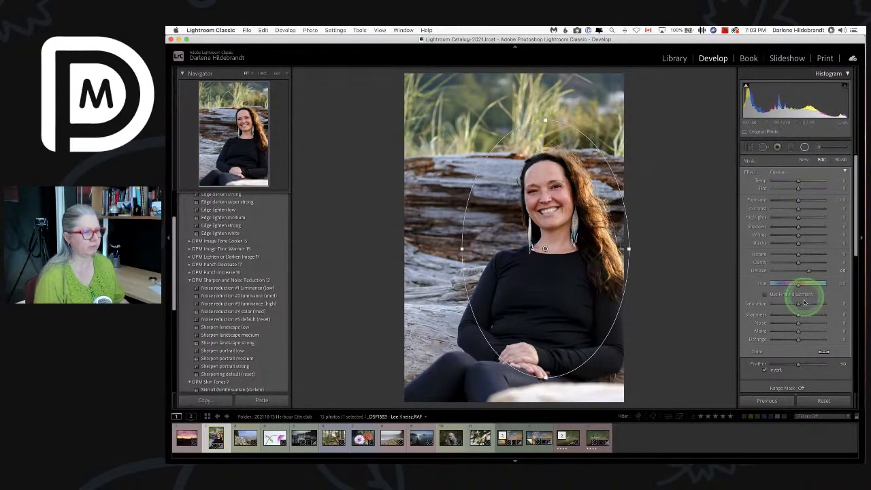
pyautogui.click(764, 369)
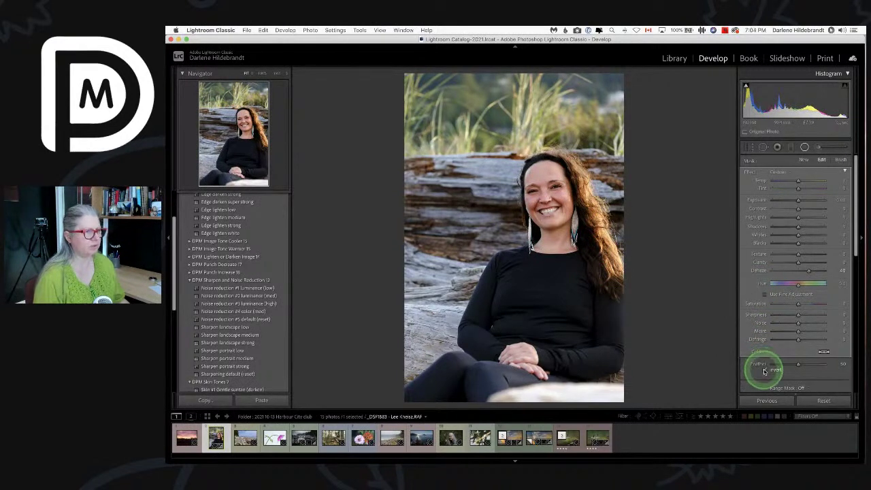
# Step: Reset the radial filter's effect settings, set its Highlights to −100 and lower its Exposure to about −1.27
pyautogui.doubleClick(748, 171)
pyautogui.moveTo(780, 218); pyautogui.dragTo(777, 217)
pyautogui.click(793, 200)
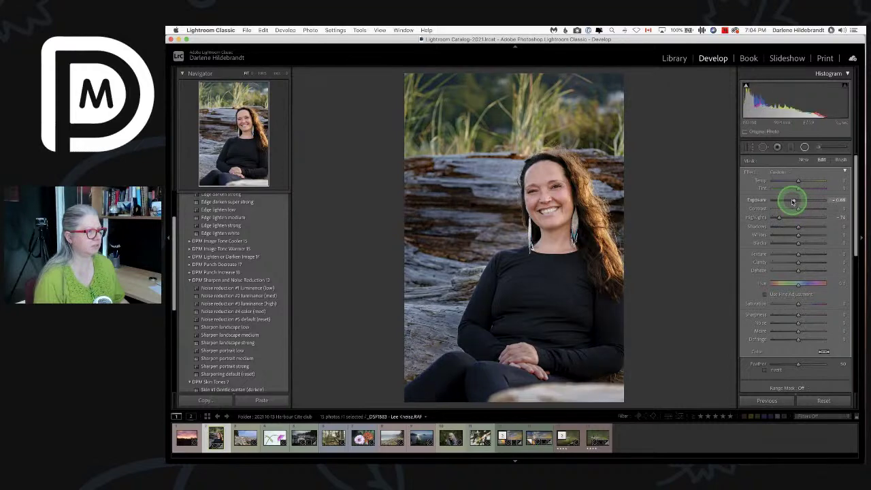
pyautogui.moveTo(777, 217); pyautogui.dragTo(790, 201)
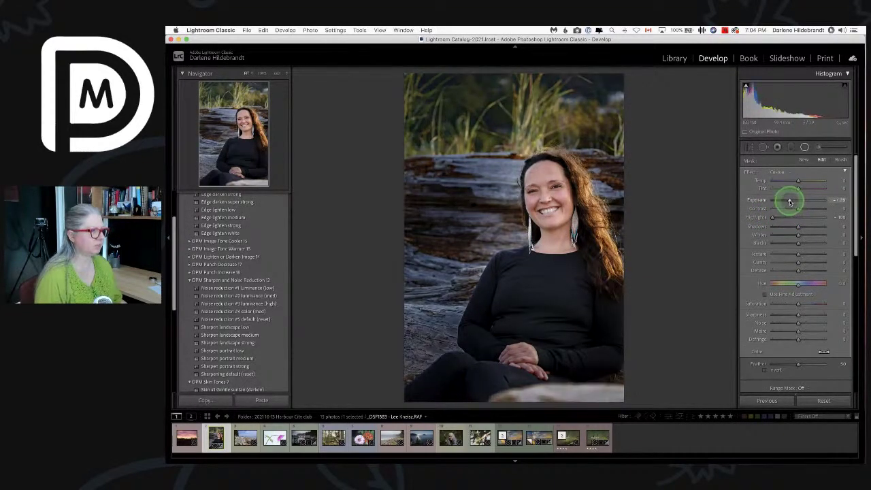
# Step: Reposition the radial filter's ellipse and tilt it to follow the woman's pose
pyautogui.moveTo(563, 247)
pyautogui.mouseDown()
pyautogui.moveTo(462, 237)
pyautogui.moveTo(467, 249)
pyautogui.moveTo(515, 259)
pyautogui.mouseUp()
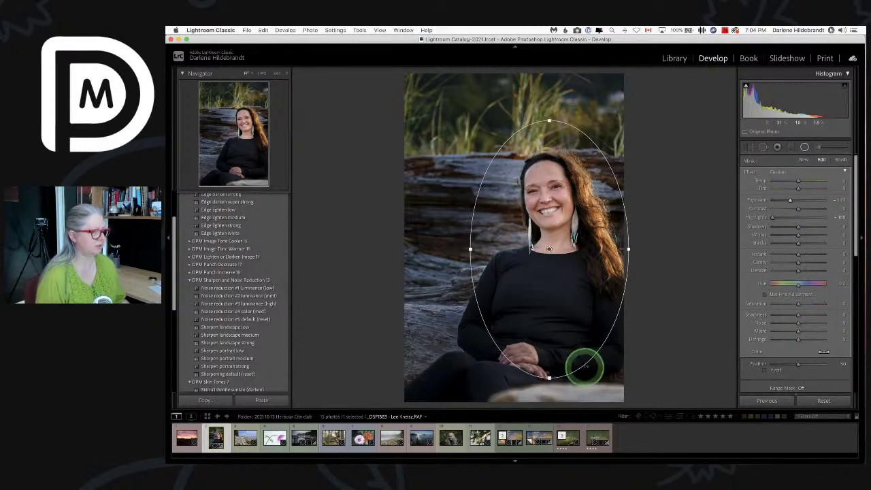
pyautogui.moveTo(583, 368); pyautogui.dragTo(585, 306)
pyautogui.moveTo(616, 273); pyautogui.dragTo(625, 274)
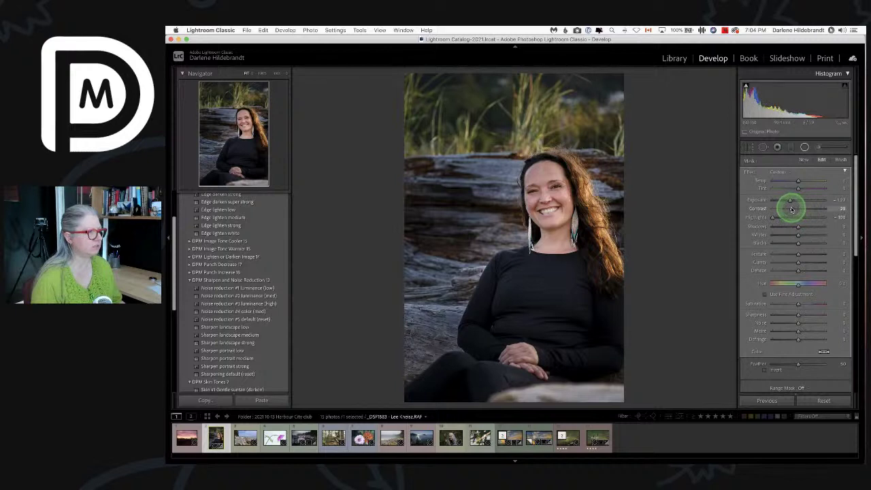
# Step: Soften the radial filter's surroundings with Contrast about −28 and reduced Clarity and Sharpness, and set Exposure to about −0.67
pyautogui.moveTo(798, 274)
pyautogui.mouseDown()
pyautogui.moveTo(791, 268)
pyautogui.moveTo(798, 263)
pyautogui.moveTo(755, 264)
pyautogui.moveTo(793, 265)
pyautogui.mouseUp()
pyautogui.moveTo(793, 313); pyautogui.dragTo(781, 314)
pyautogui.moveTo(787, 199); pyautogui.dragTo(791, 196)
pyautogui.moveTo(575, 288); pyautogui.dragTo(546, 280)
pyautogui.click(708, 284)
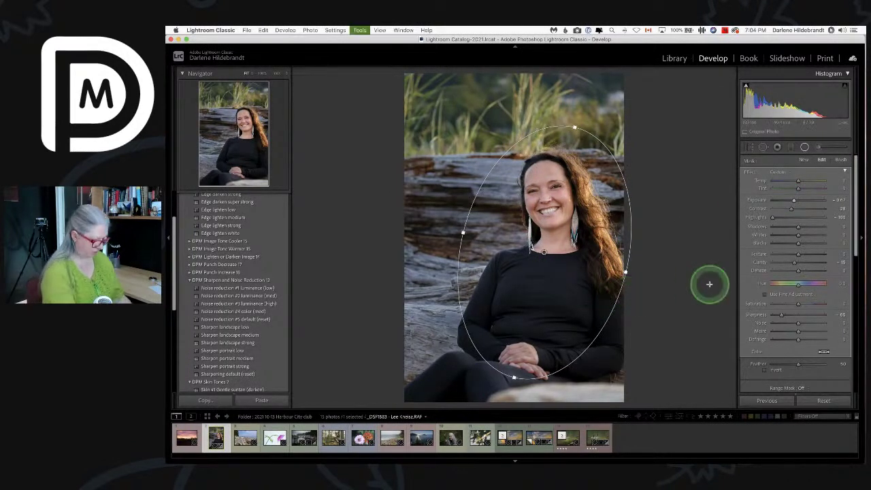
# Step: Compare the portrait before and after the edits and examine the bright log in the foreground
pyautogui.press('\\')
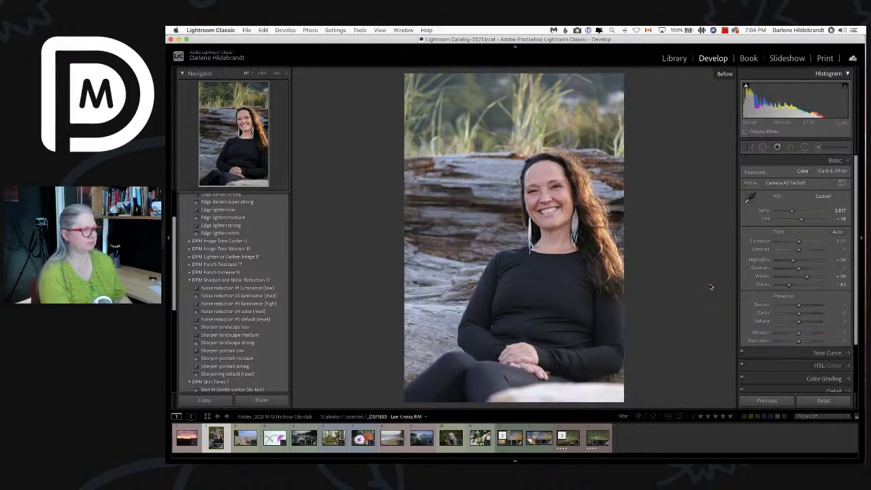
pyautogui.press('\\')
pyautogui.click(605, 295)
pyautogui.click(563, 380)
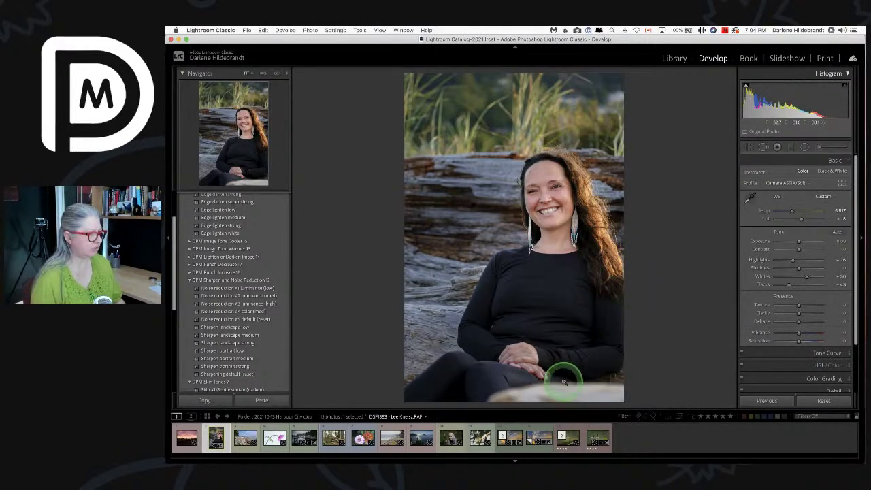
# Step: Add a graduated filter over the foreground log with Highlights −100 and Exposure about −1.78
pyautogui.press('m')
pyautogui.moveTo(540, 389); pyautogui.dragTo(537, 371)
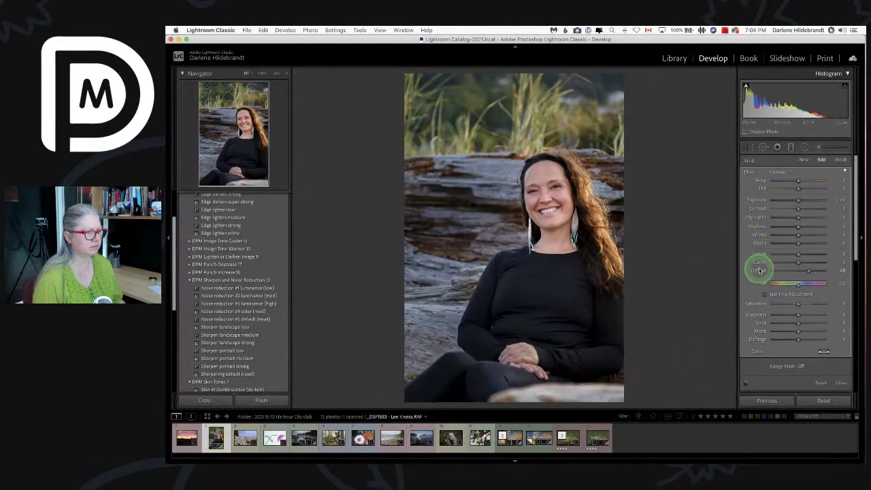
pyautogui.moveTo(784, 219); pyautogui.dragTo(715, 213)
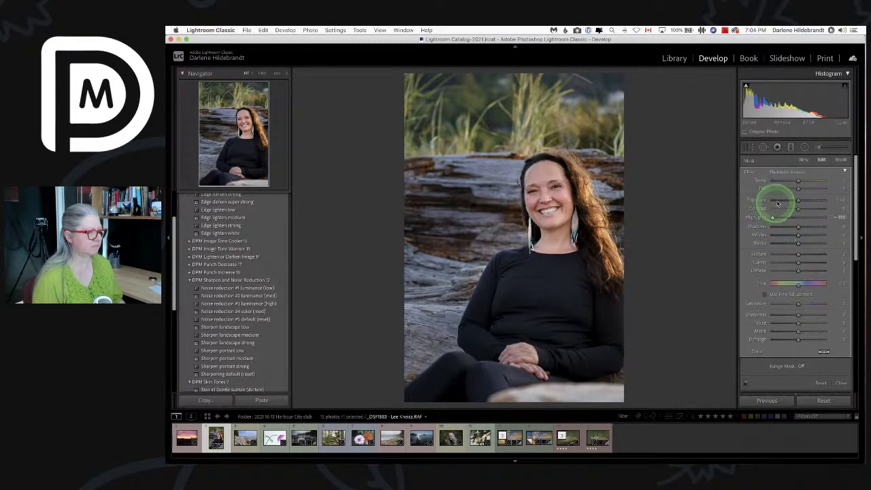
pyautogui.moveTo(791, 198); pyautogui.dragTo(784, 201)
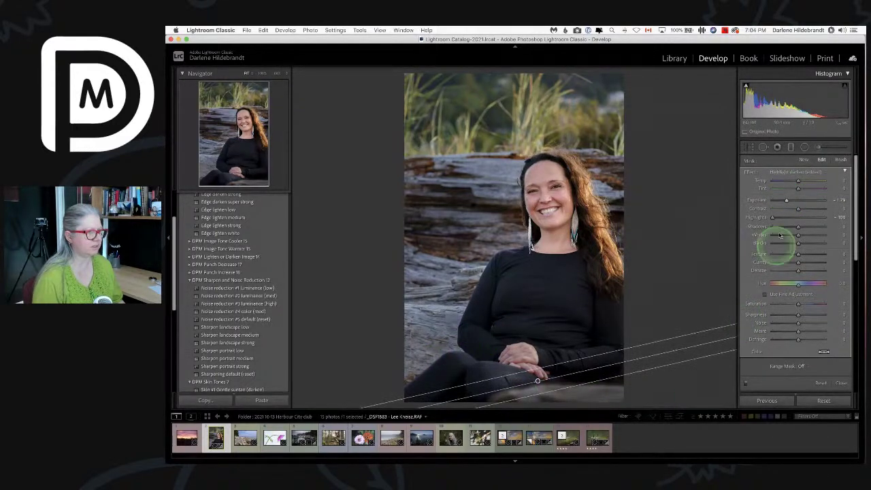
# Step: Soften the foreground log in the gradient with Contrast about −37, Clarity about −64, Sharpness −100 and an increased Defringe
pyautogui.click(788, 208)
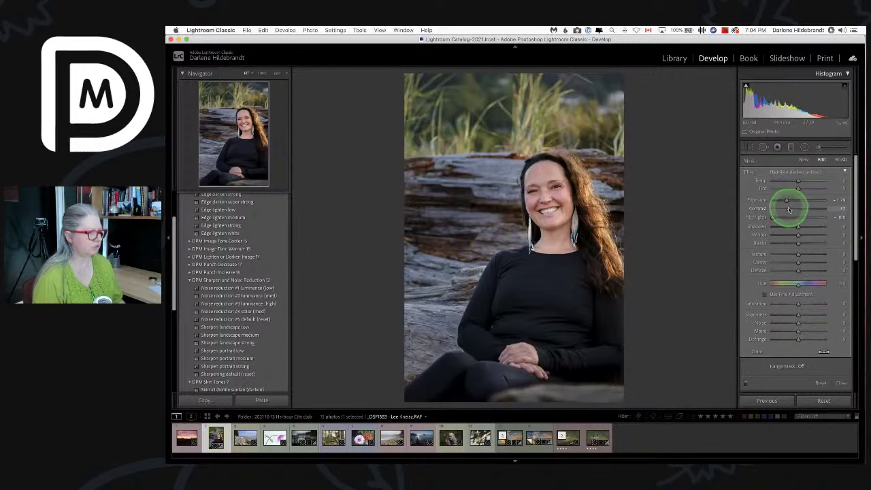
pyautogui.click(781, 263)
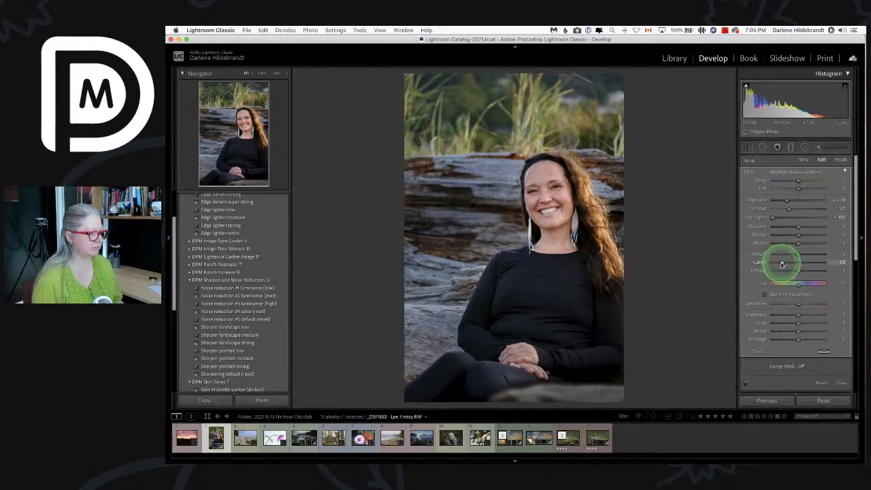
pyautogui.moveTo(775, 315); pyautogui.dragTo(740, 313)
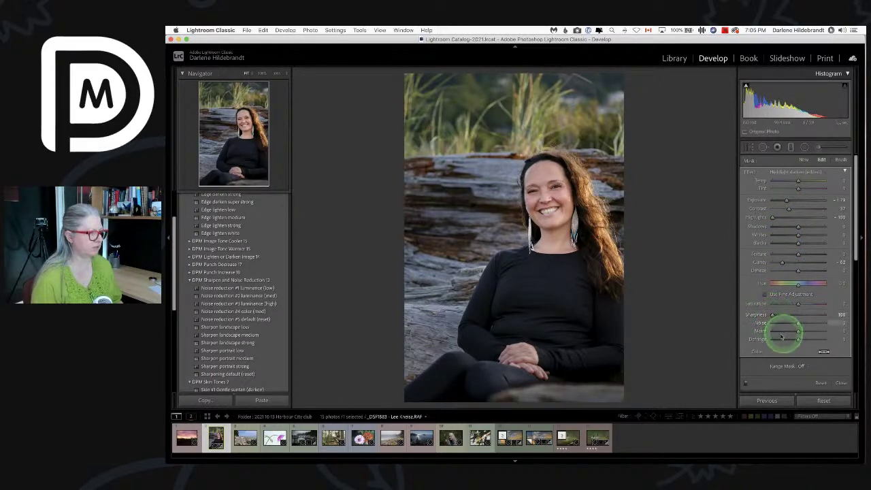
pyautogui.click(780, 261)
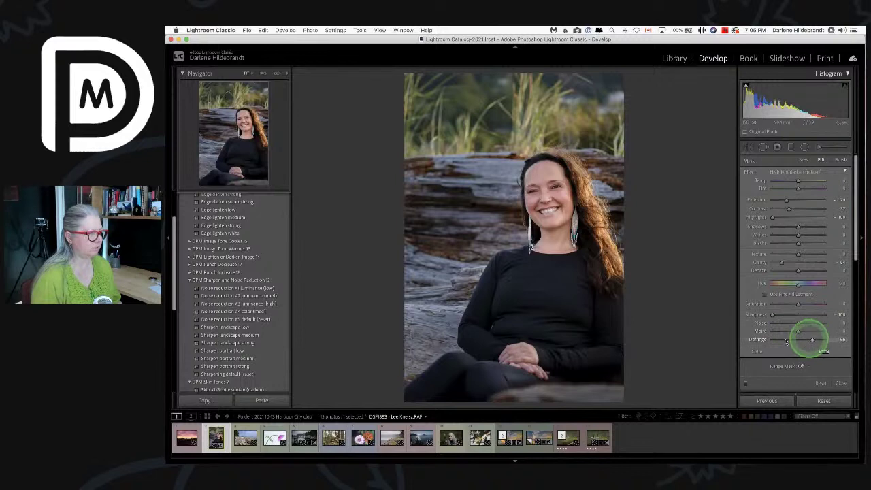
# Step: Limit the log gradient with a Luminance range mask of 40/100 while showing the mask overlay
pyautogui.click(800, 366)
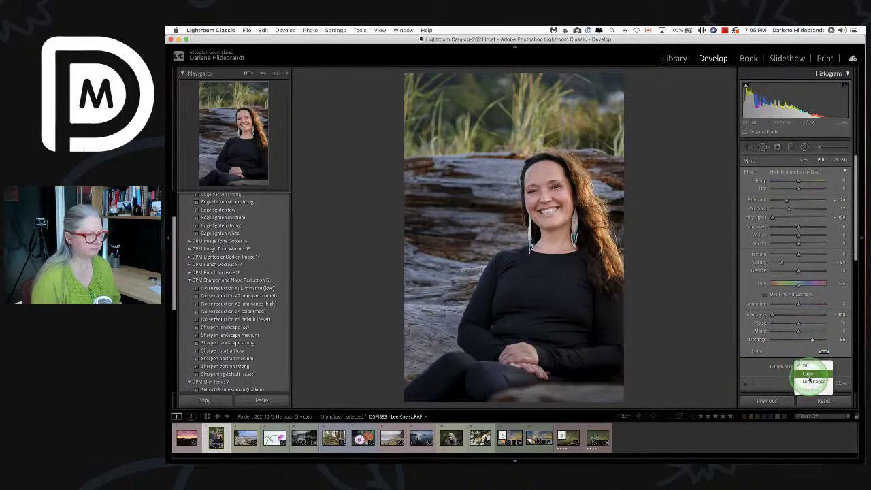
pyautogui.click(812, 381)
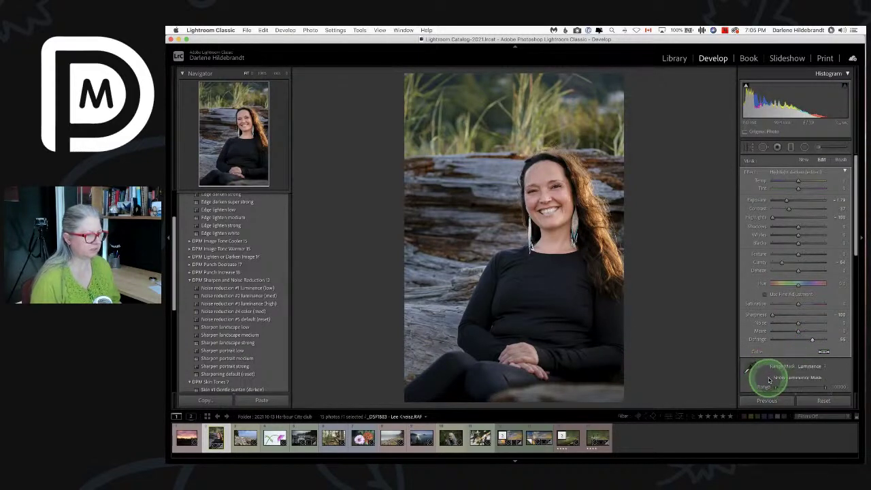
pyautogui.click(769, 378)
pyautogui.scroll(-2, 782, 361)
pyautogui.moveTo(783, 368); pyautogui.dragTo(795, 369)
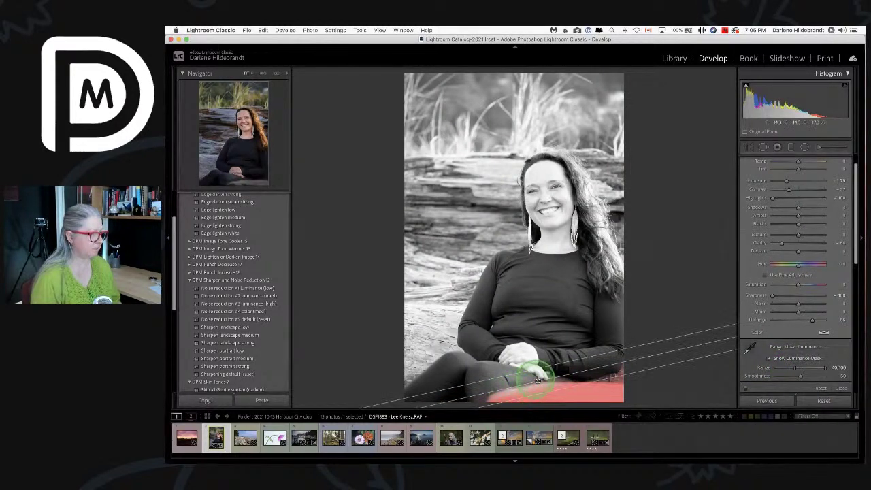
# Step: Align the gradient with the log's edge, hide the luminance mask and ease its Exposure to about −1.13
pyautogui.moveTo(537, 379)
pyautogui.mouseDown()
pyautogui.moveTo(517, 355)
pyautogui.moveTo(527, 356)
pyautogui.moveTo(535, 379)
pyautogui.mouseUp()
pyautogui.moveTo(611, 364); pyautogui.dragTo(736, 363)
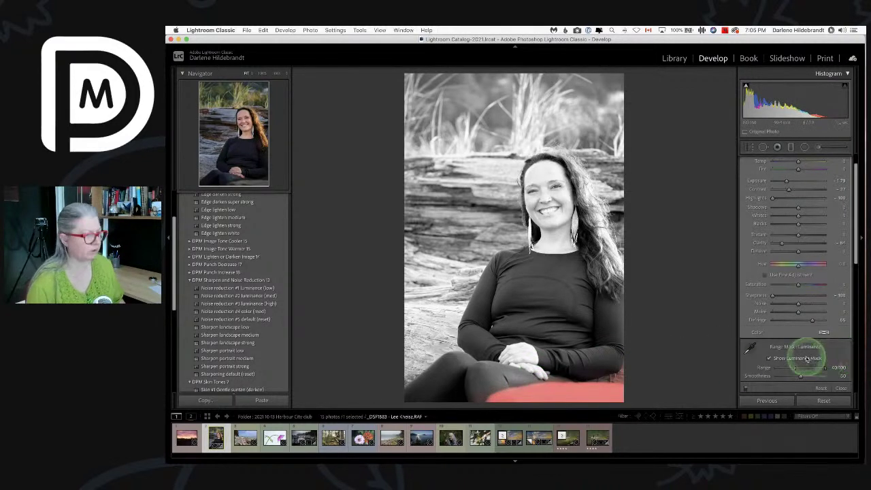
pyautogui.click(769, 359)
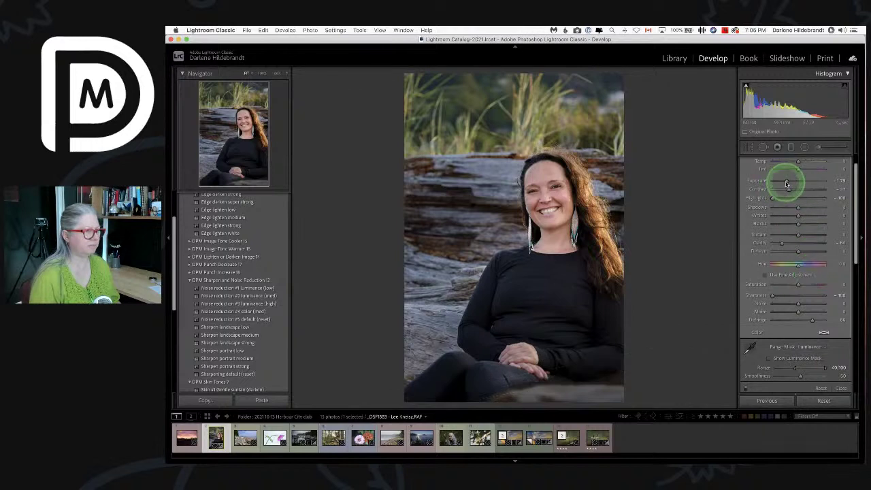
pyautogui.moveTo(789, 182); pyautogui.dragTo(800, 228)
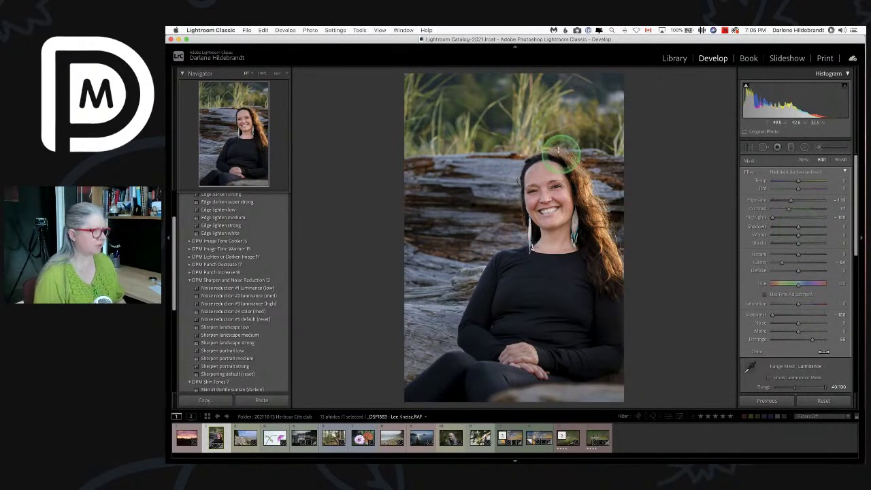
# Step: Add a graduated filter over the grassy background with its effects reset, Highlights about −57 and Exposure about −0.4
pyautogui.moveTo(516, 143); pyautogui.dragTo(515, 163)
pyautogui.moveTo(755, 199); pyautogui.dragTo(750, 177)
pyautogui.doubleClick(748, 171)
pyautogui.click(779, 217)
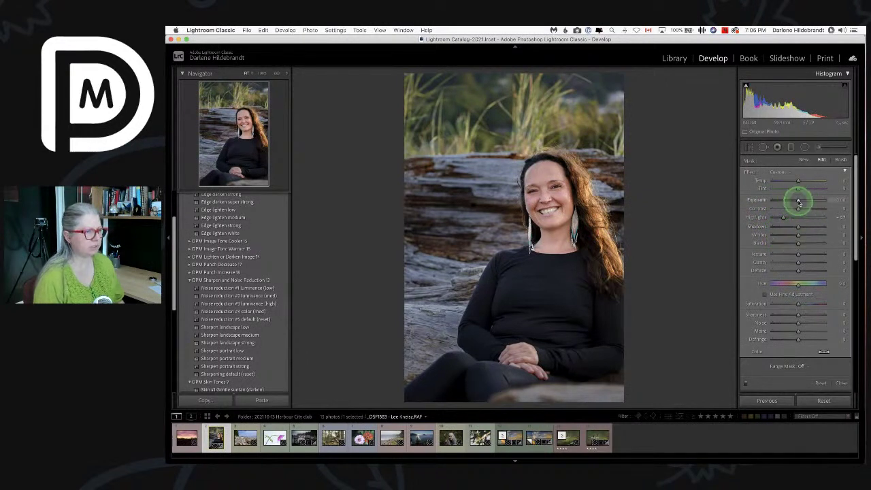
pyautogui.moveTo(799, 200); pyautogui.dragTo(796, 201)
# Step: Soften the background in the gradient with Contrast −33, reduced Texture and Clarity, and Sharpness −80
pyautogui.click(788, 208)
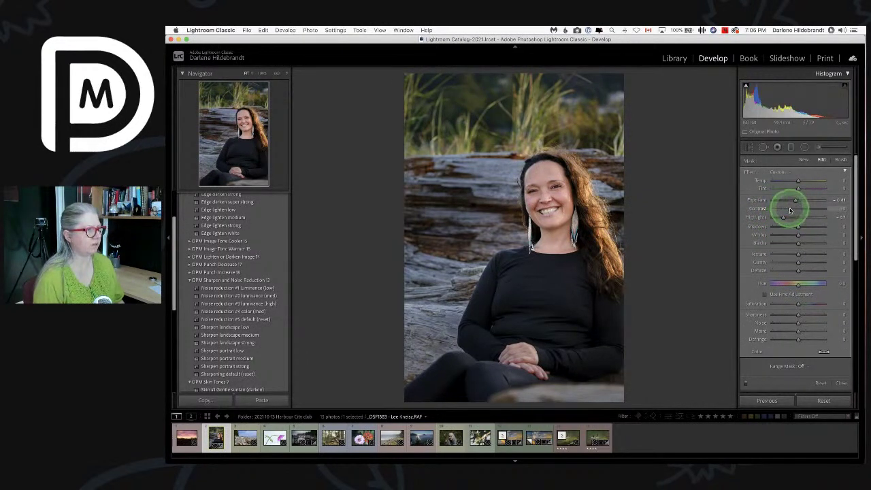
pyautogui.click(785, 262)
pyautogui.click(784, 254)
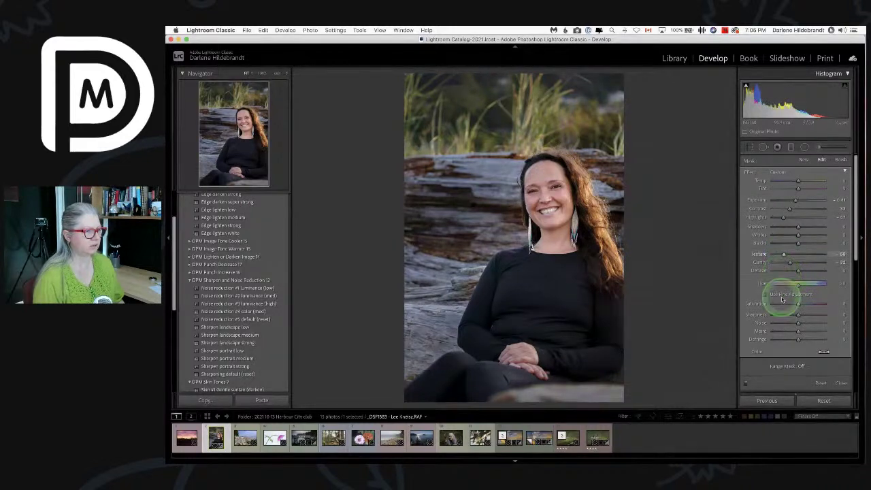
pyautogui.click(777, 315)
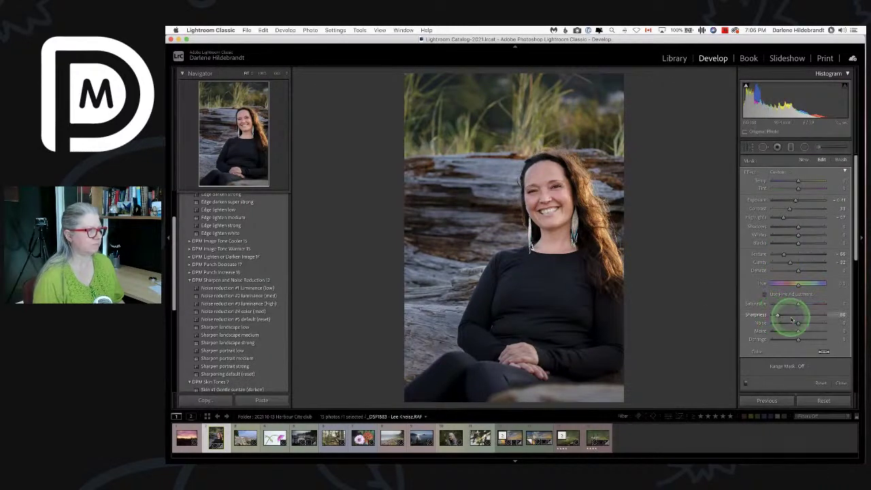
# Step: Fine-tune the background gradient's position and angle along the log's upper edge, check it off and on, and close the Graduated Filter
pyautogui.click(516, 148)
pyautogui.moveTo(515, 148); pyautogui.dragTo(516, 149)
pyautogui.click(815, 287)
pyautogui.moveTo(643, 140); pyautogui.dragTo(645, 159)
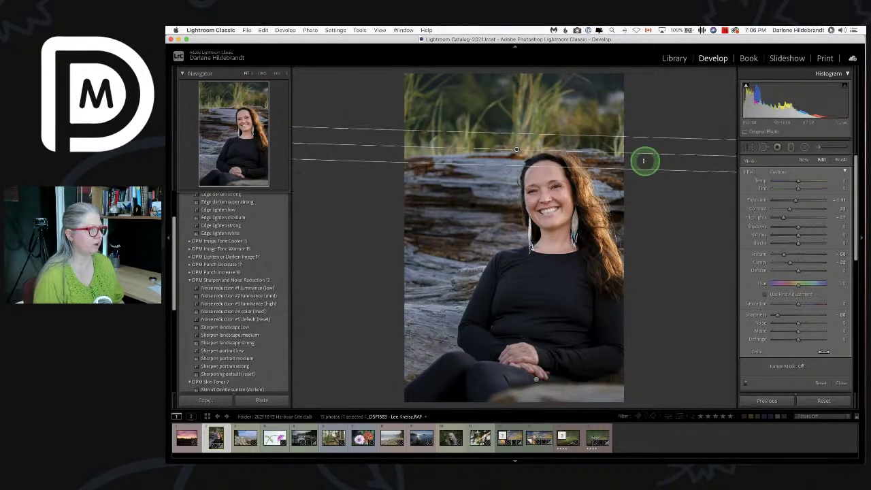
pyautogui.click(746, 383)
pyautogui.click(746, 382)
pyautogui.click(789, 284)
pyautogui.press('m')
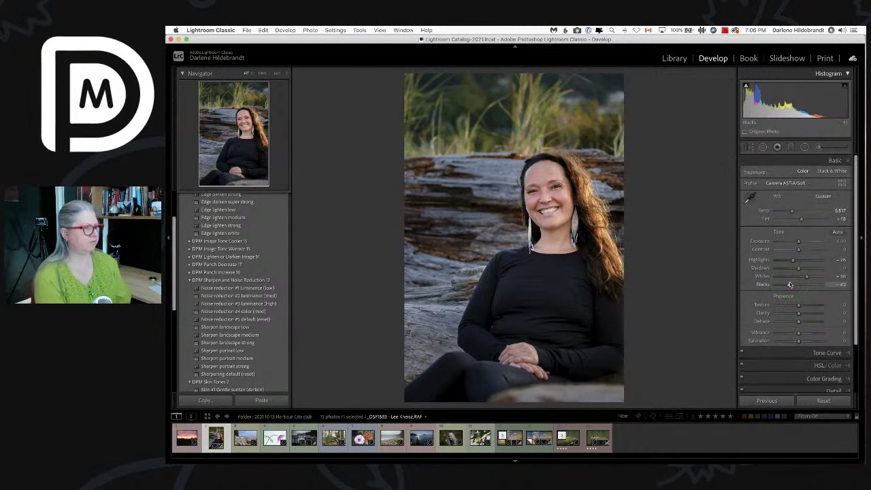
# Step: Compare the portrait with its Before version and inspect the face at 100% zoom
pyautogui.press('\\')
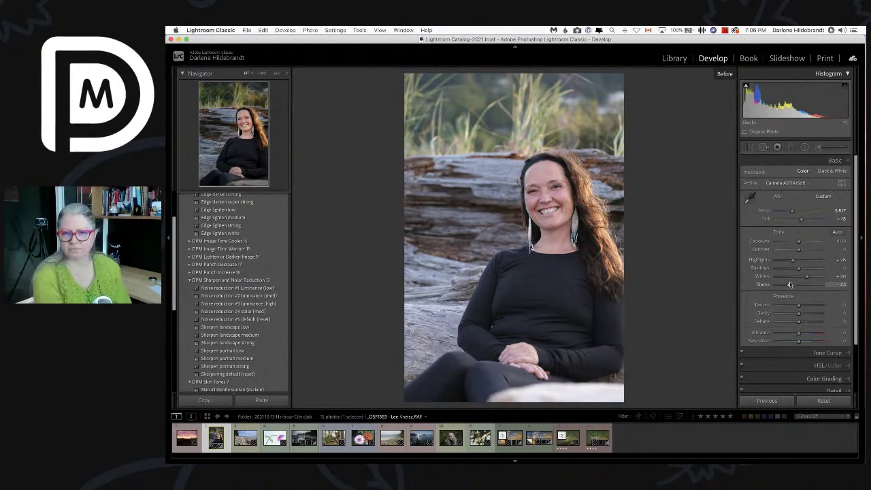
pyautogui.press('\\')
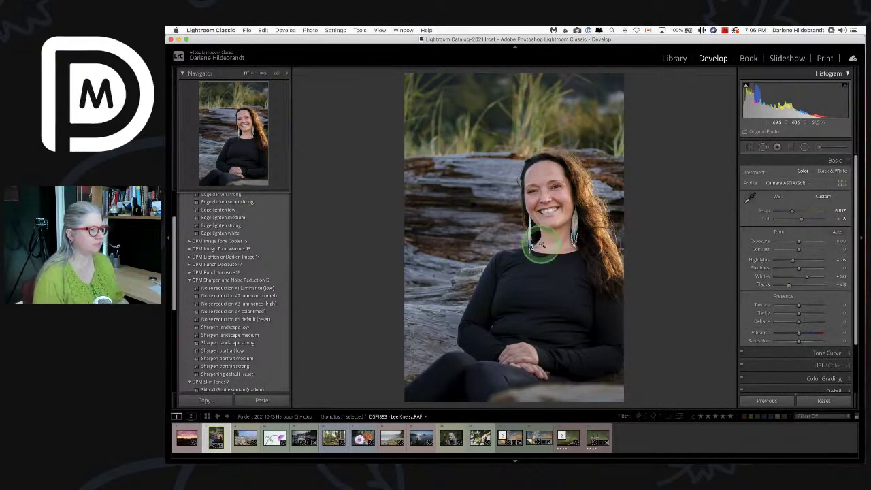
pyautogui.click(537, 198)
pyautogui.moveTo(537, 198); pyautogui.dragTo(592, 299)
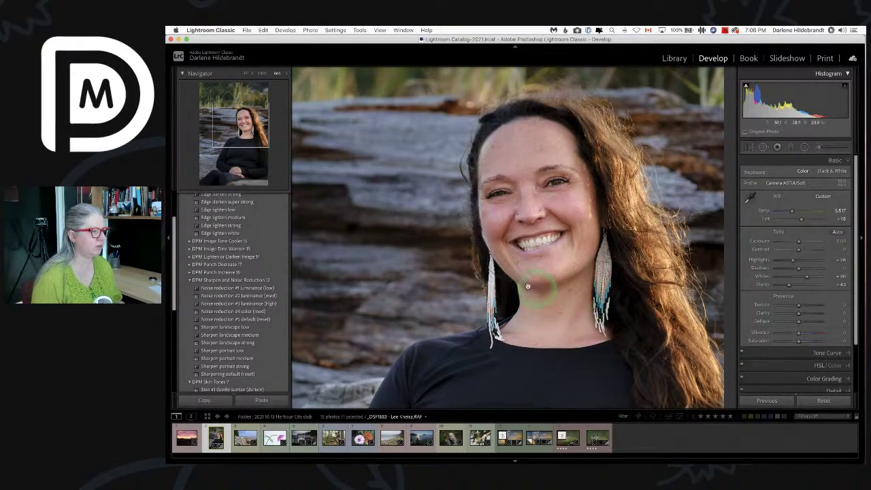
pyautogui.click(264, 74)
pyautogui.moveTo(633, 197); pyautogui.dragTo(618, 234)
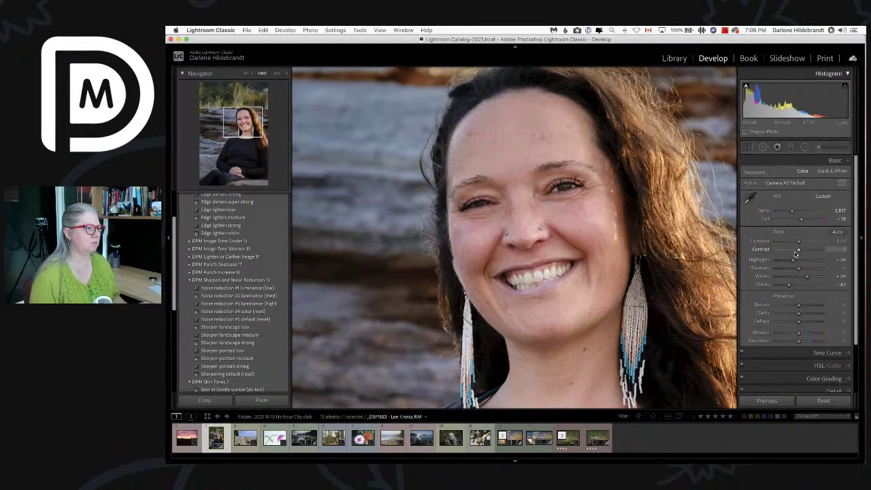
pyautogui.click(446, 238)
# Step: Send a PSD copy with Lightroom adjustments in Adobe RGB (1998) to Luminar AI and switch to that app
pyautogui.rightClick(512, 211)
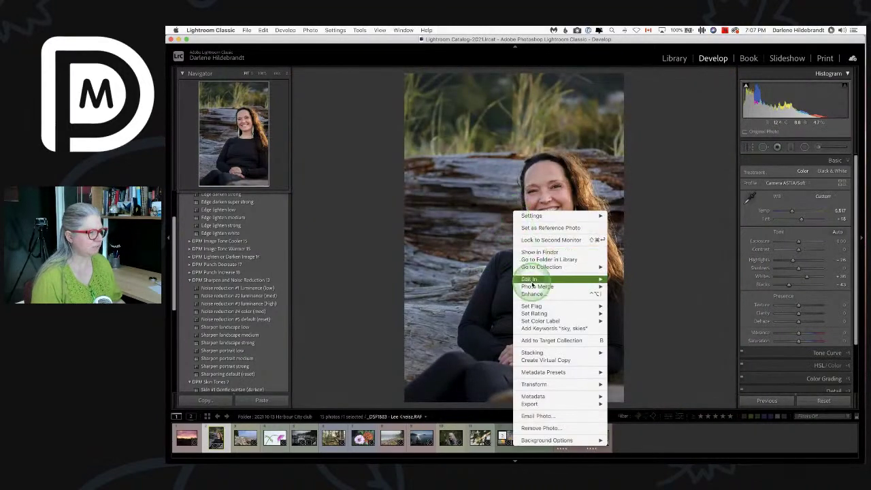
pyautogui.moveTo(533, 283)
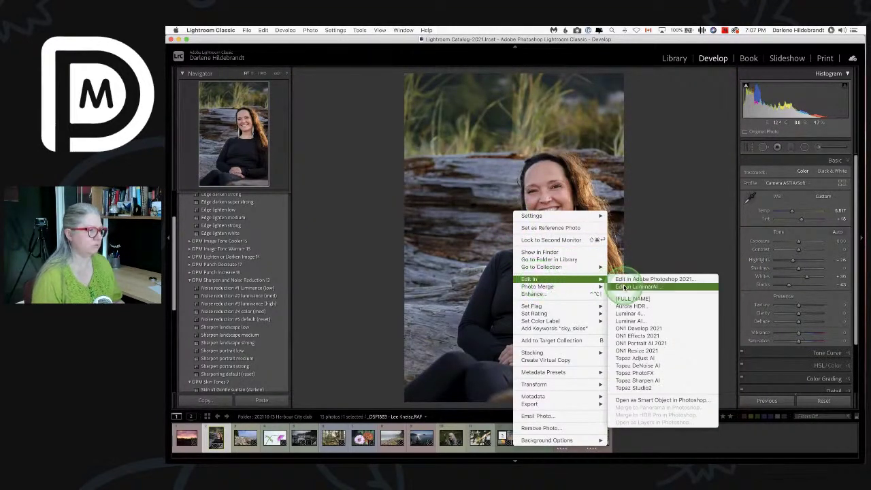
pyautogui.click(625, 287)
pyautogui.click(503, 218)
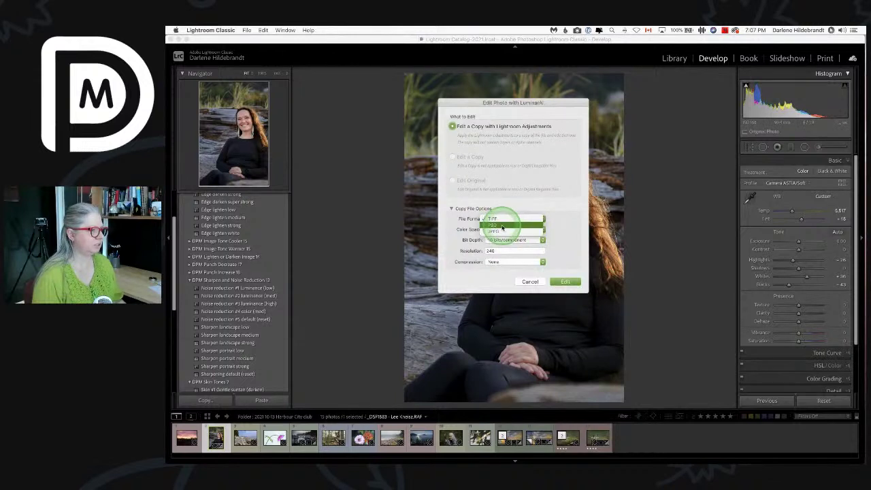
pyautogui.click(502, 226)
pyautogui.click(509, 229)
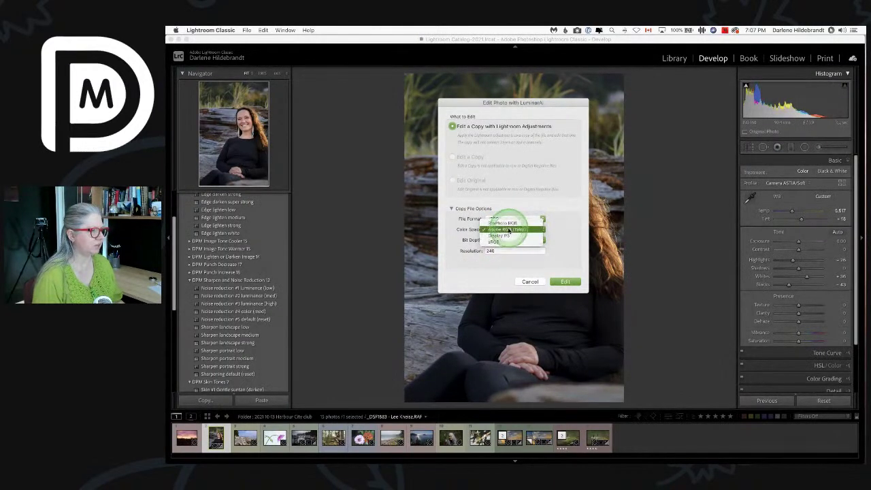
pyautogui.click(507, 231)
pyautogui.click(564, 281)
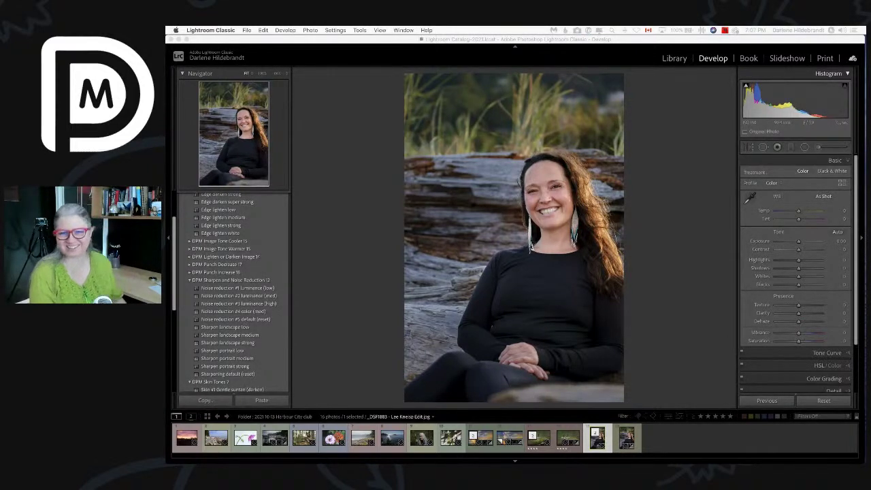
pyautogui.click(639, 161)
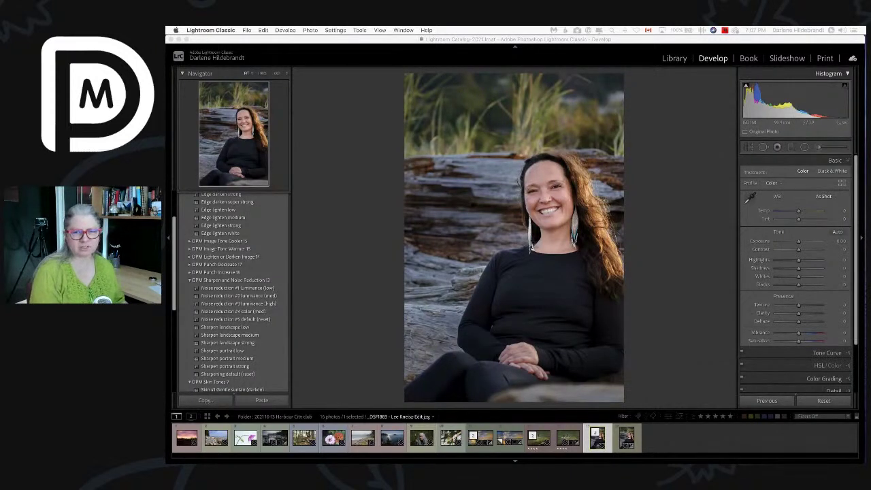
pyautogui.press('super+Tab')
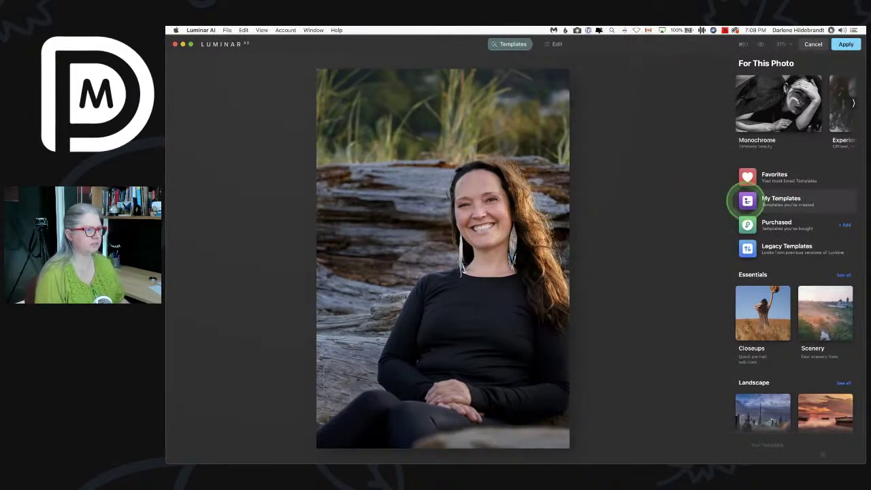
# Step: Try the Golden Light 14 and Golden Light looks from My Templates on the portrait
pyautogui.click(748, 200)
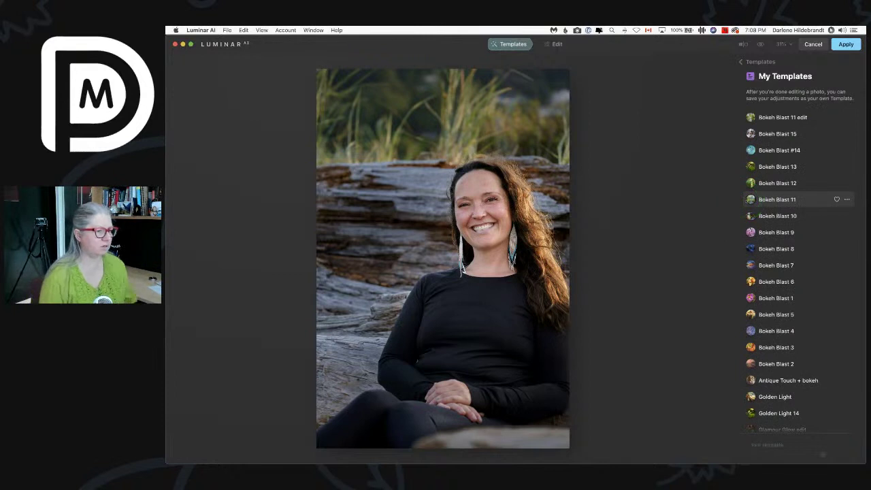
pyautogui.scroll(-3, 785, 228)
pyautogui.scroll(-3, 784, 228)
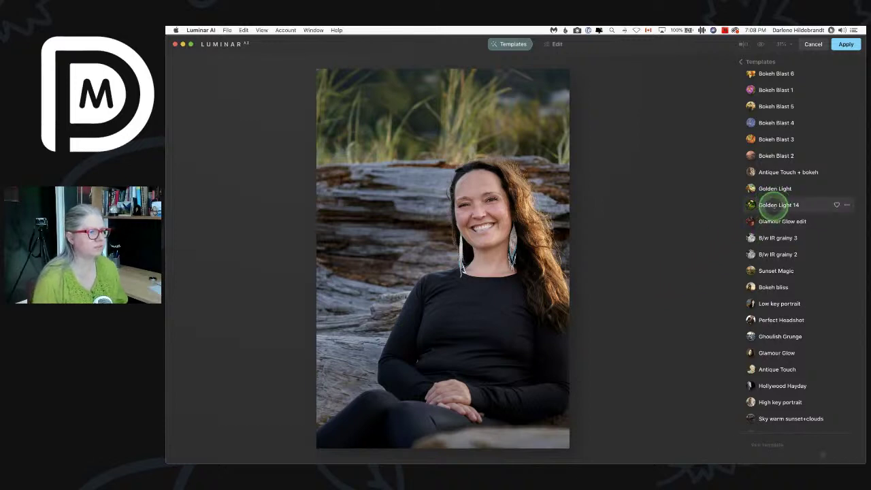
pyautogui.click(772, 205)
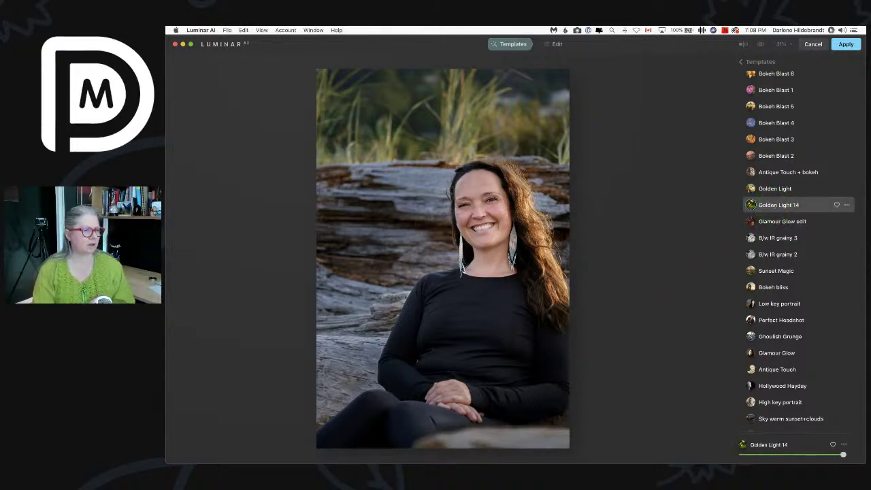
pyautogui.click(774, 205)
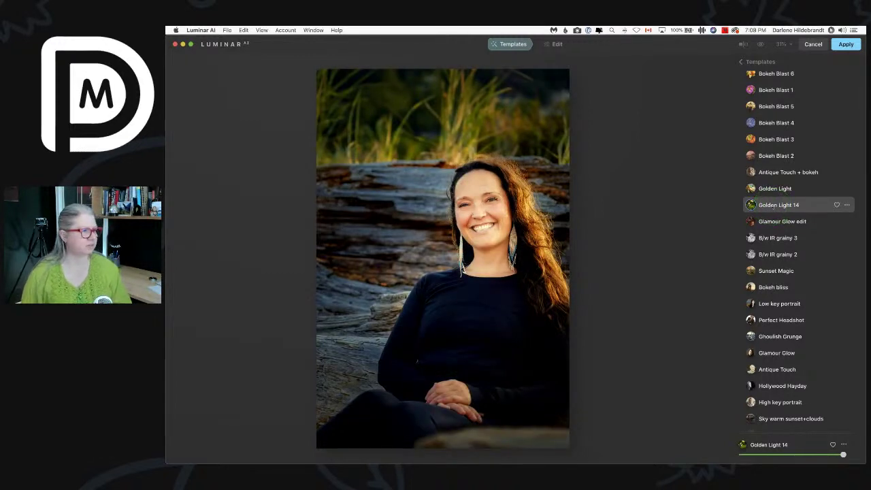
pyautogui.click(774, 188)
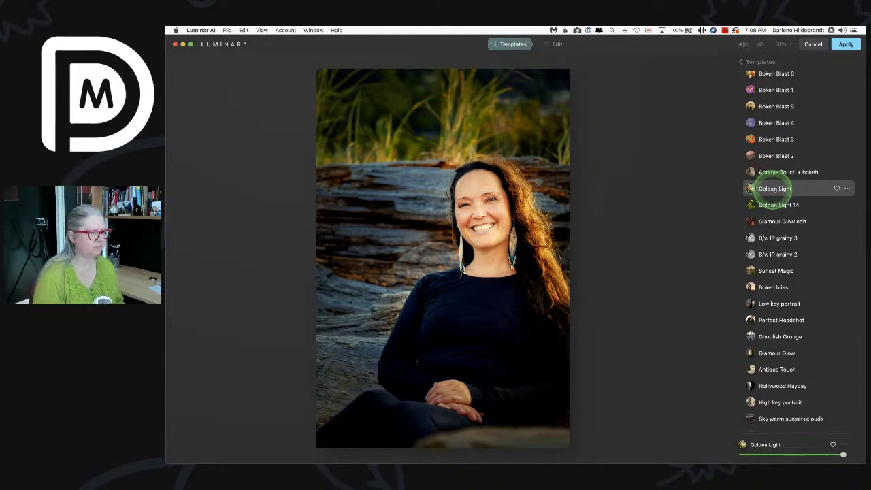
pyautogui.click(786, 190)
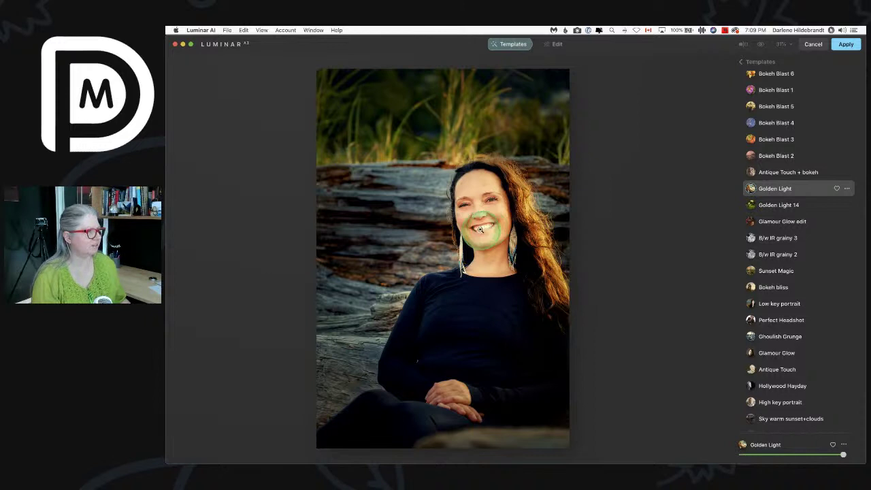
pyautogui.scroll(-3, 783, 251)
pyautogui.scroll(10, 783, 250)
pyautogui.scroll(-2, 784, 250)
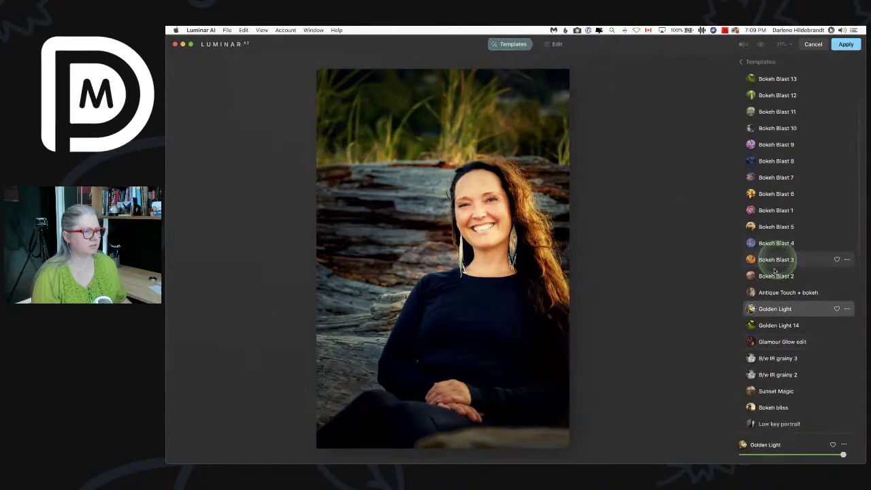
# Step: Enlarge the face to 100%, enter editing mode and restore the portrait to its Original history state
pyautogui.click(444, 203)
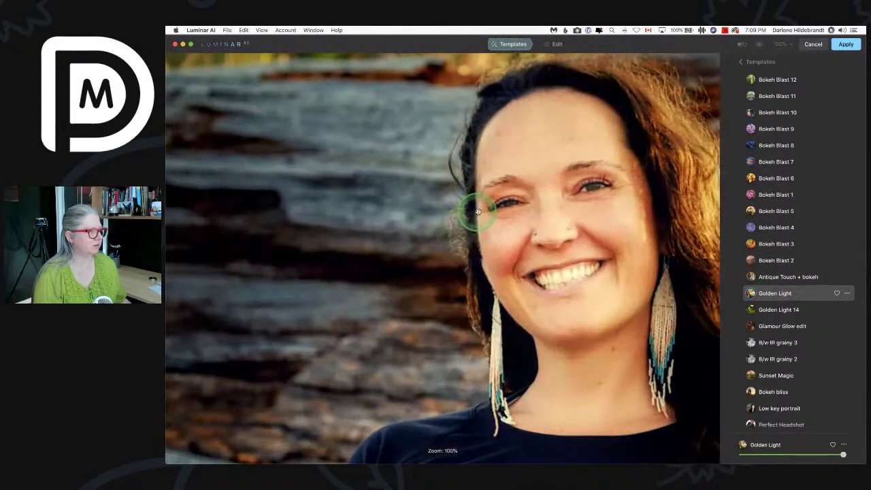
pyautogui.click(556, 43)
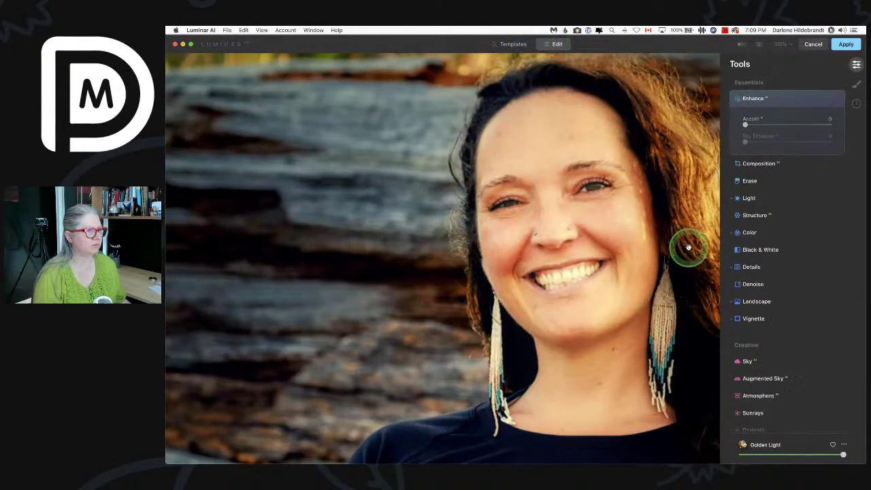
pyautogui.click(855, 103)
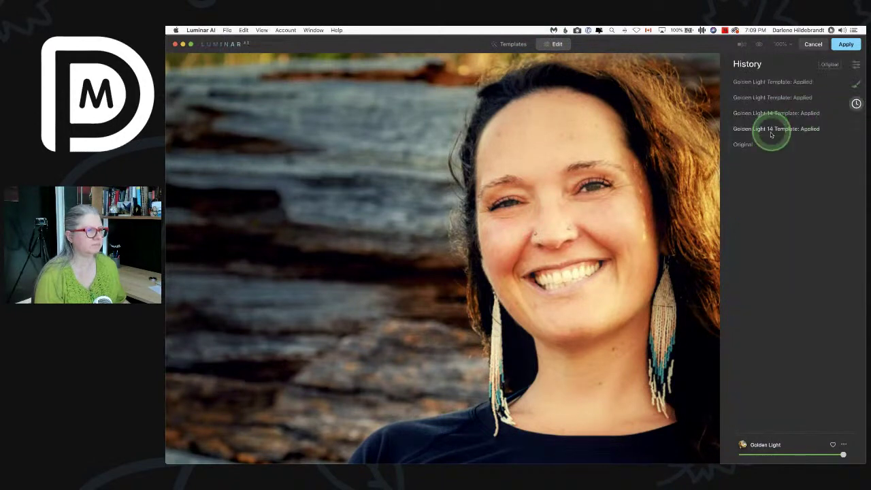
pyautogui.click(855, 64)
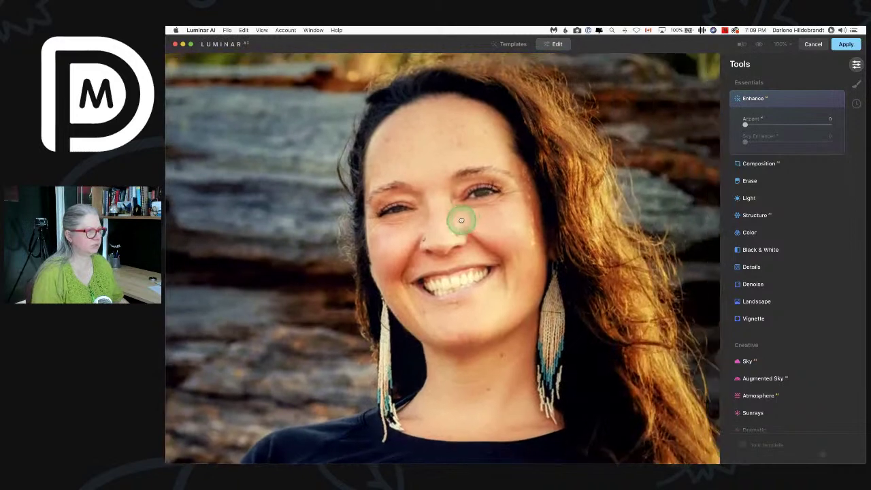
# Step: Retouch the face with the Face AI tool, setting Slim Face to 11 and Face Light to 21, with the Eyes options expanded
pyautogui.scroll(-5, 786, 281)
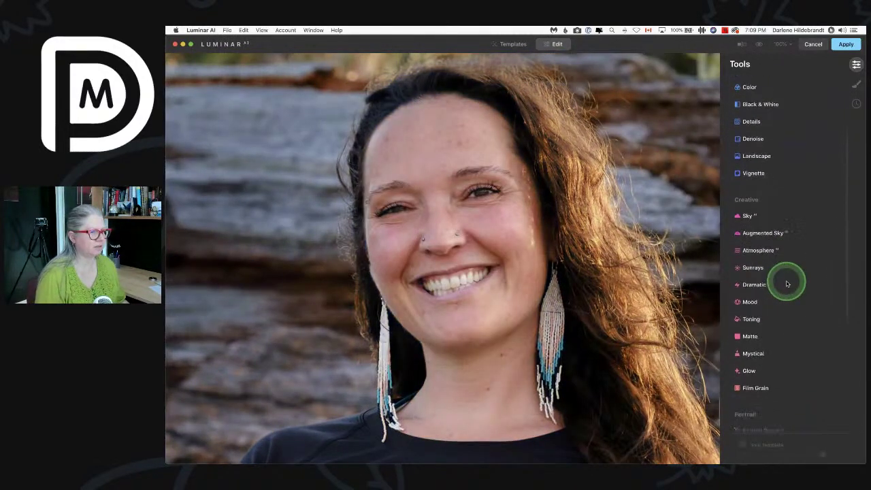
pyautogui.scroll(-3, 786, 284)
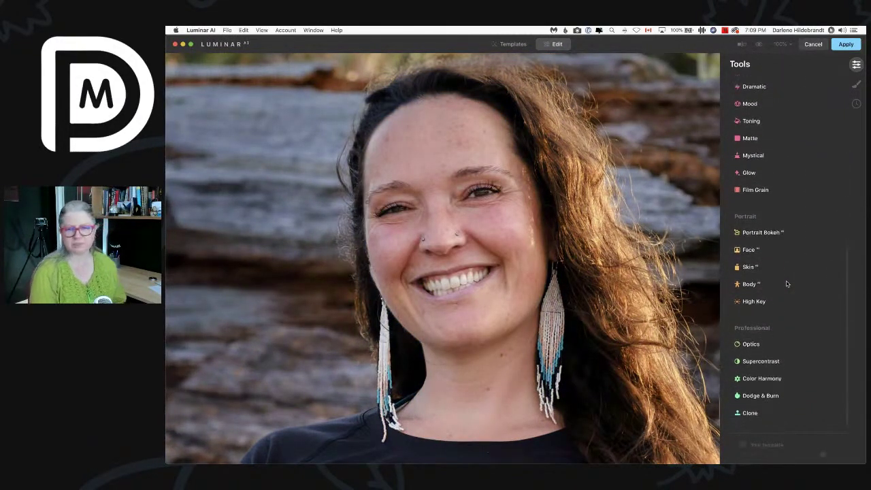
pyautogui.click(765, 251)
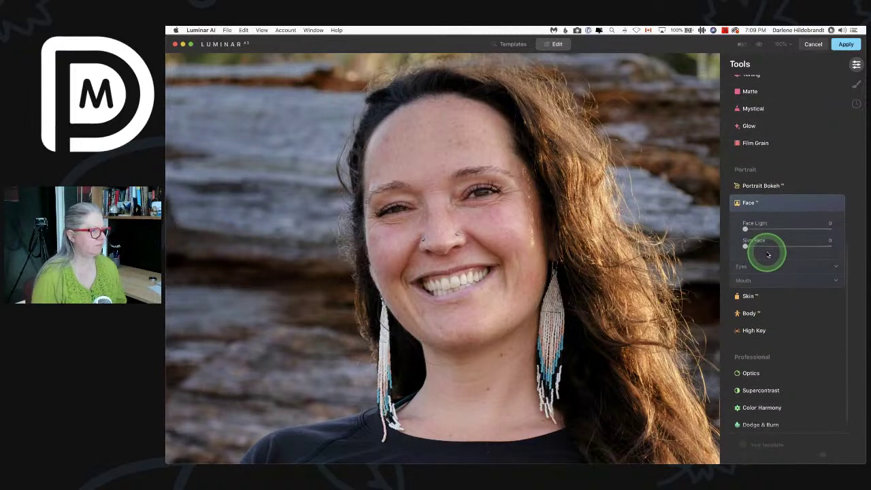
pyautogui.click(749, 246)
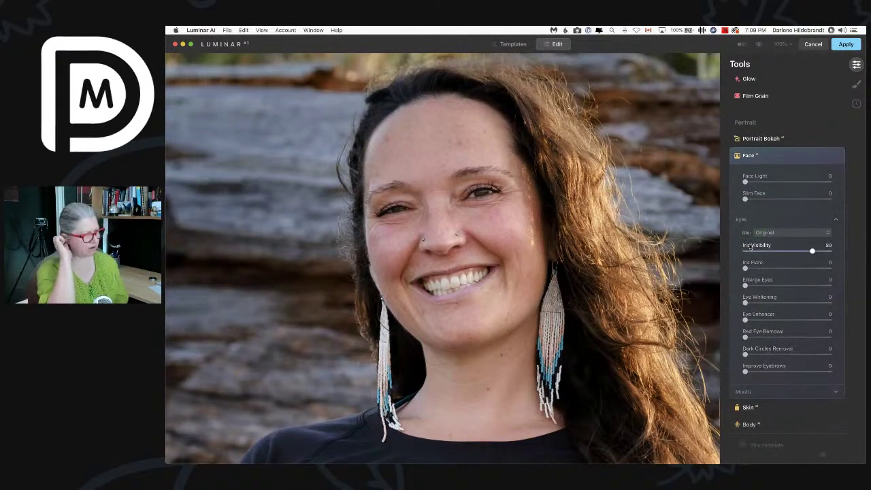
pyautogui.moveTo(745, 199); pyautogui.dragTo(809, 199)
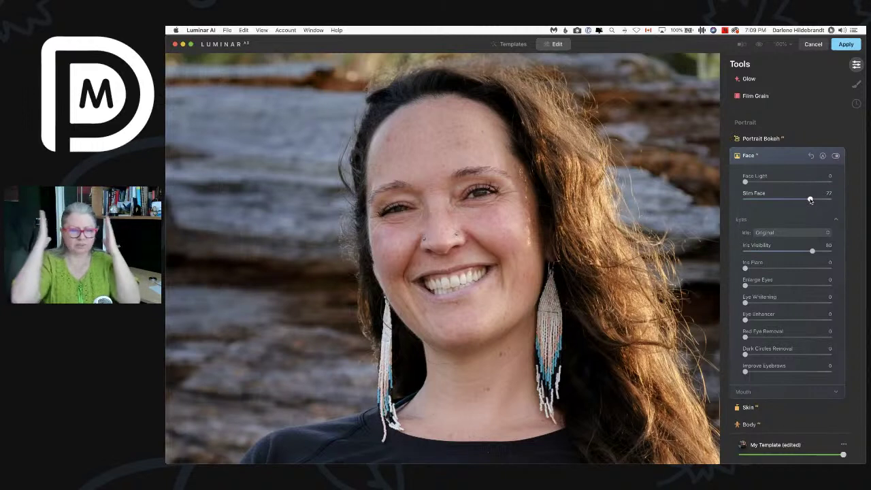
pyautogui.moveTo(810, 200); pyautogui.dragTo(763, 182)
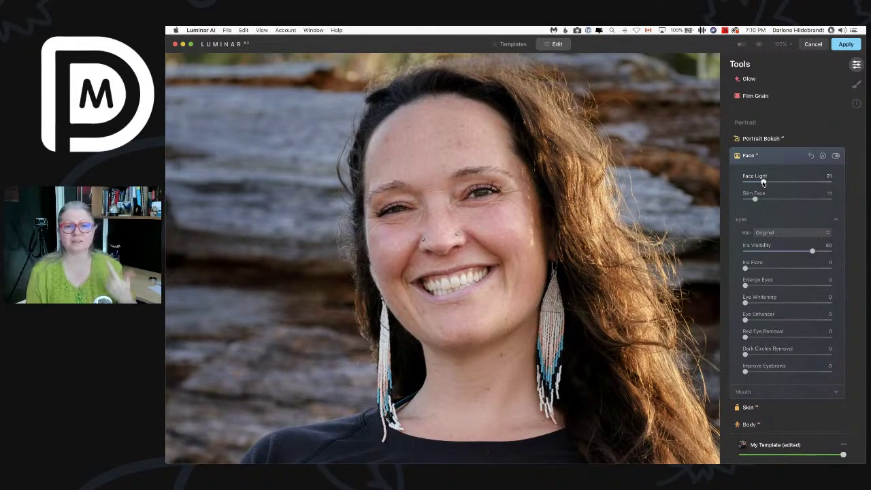
pyautogui.scroll(1, 762, 183)
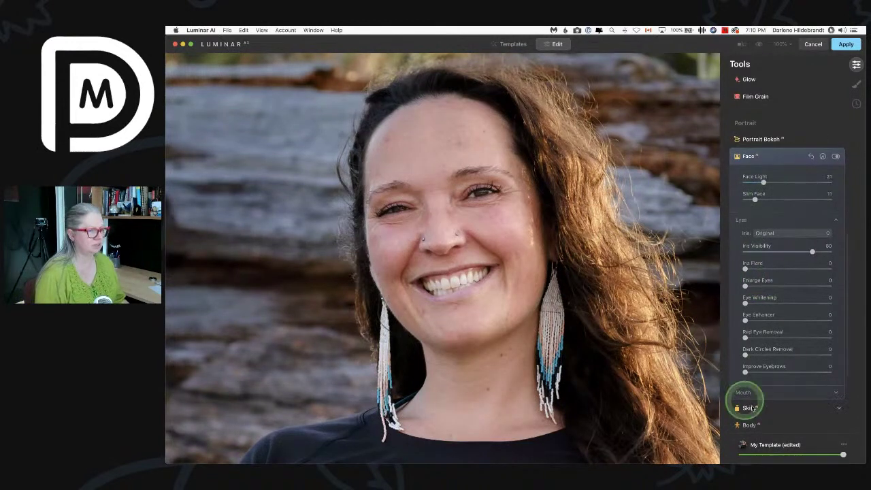
# Step: Enhance the eyes in Face AI with a Brown iris, Iris Visibility 75, Iris Flare 49 and Eye Enhancer 64
pyautogui.moveTo(745, 319); pyautogui.dragTo(790, 320)
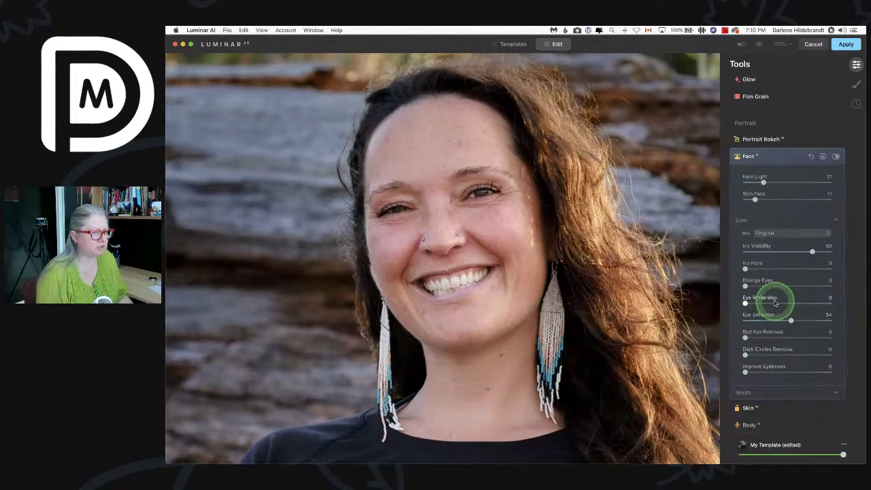
pyautogui.moveTo(744, 269); pyautogui.dragTo(786, 270)
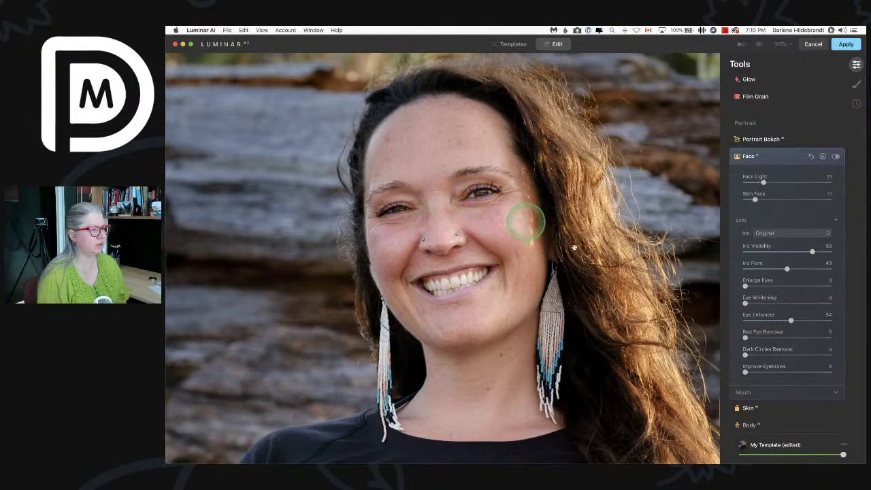
pyautogui.click(765, 233)
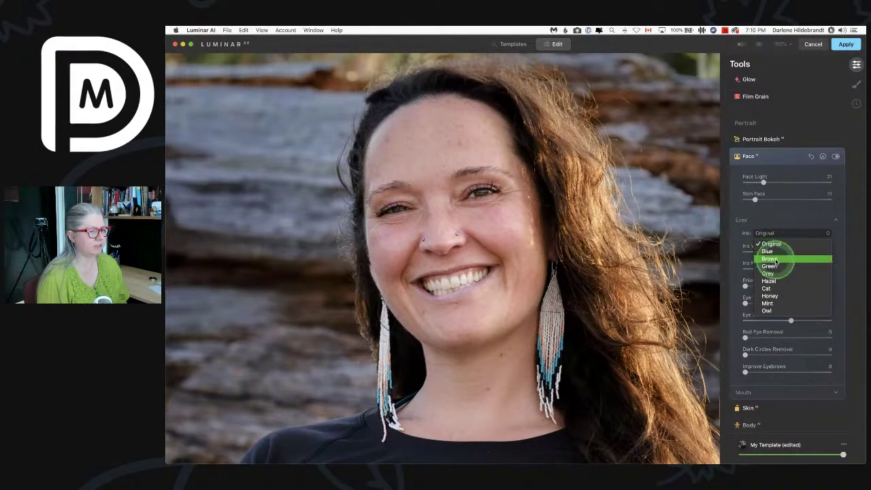
pyautogui.click(773, 259)
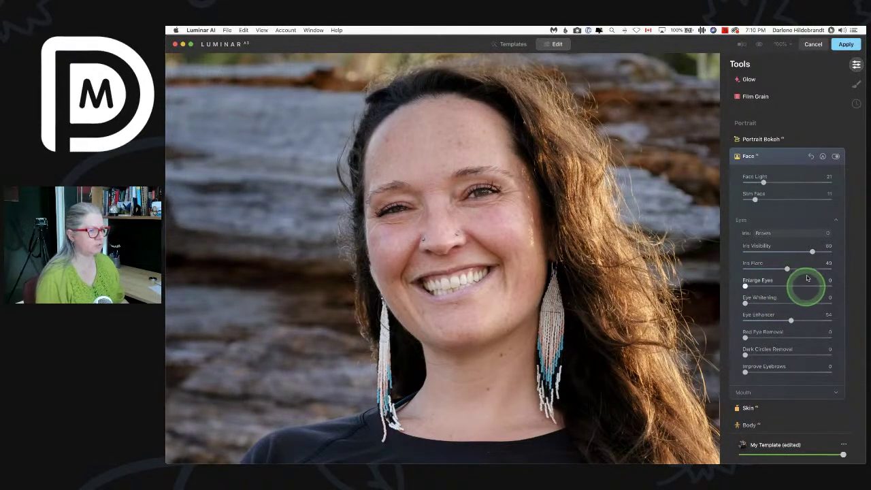
pyautogui.moveTo(812, 252); pyautogui.dragTo(802, 251)
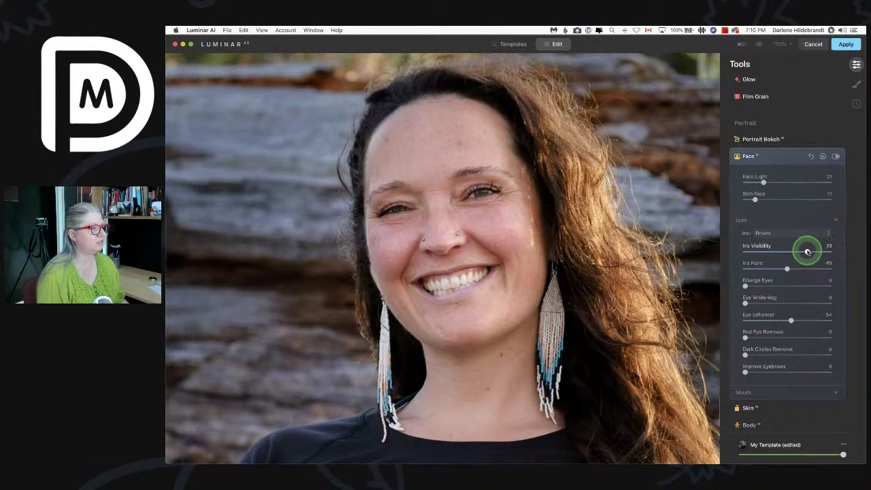
pyautogui.moveTo(789, 320); pyautogui.dragTo(798, 319)
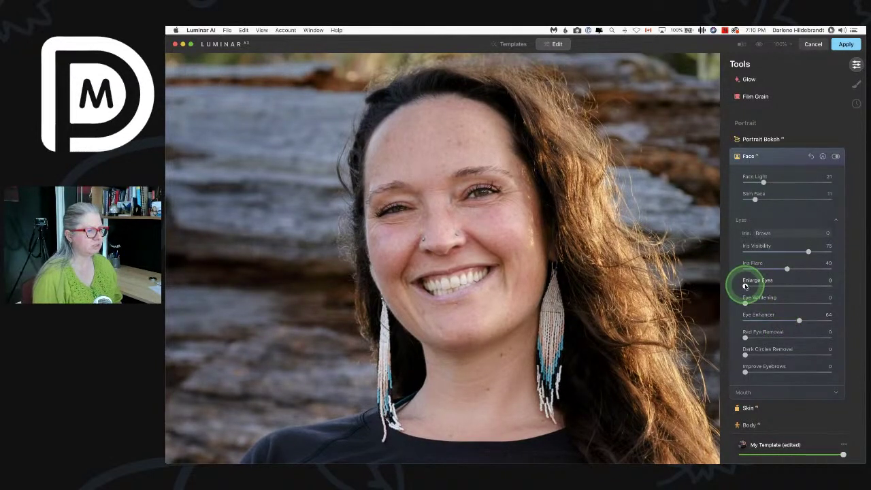
# Step: Set Enlarge Eyes to 54, Eye Whitening to 36, Dark Circles Removal to 75 and Improve Eyebrows to 39, leaving Red Eye Removal at 0
pyautogui.moveTo(750, 287); pyautogui.dragTo(789, 288)
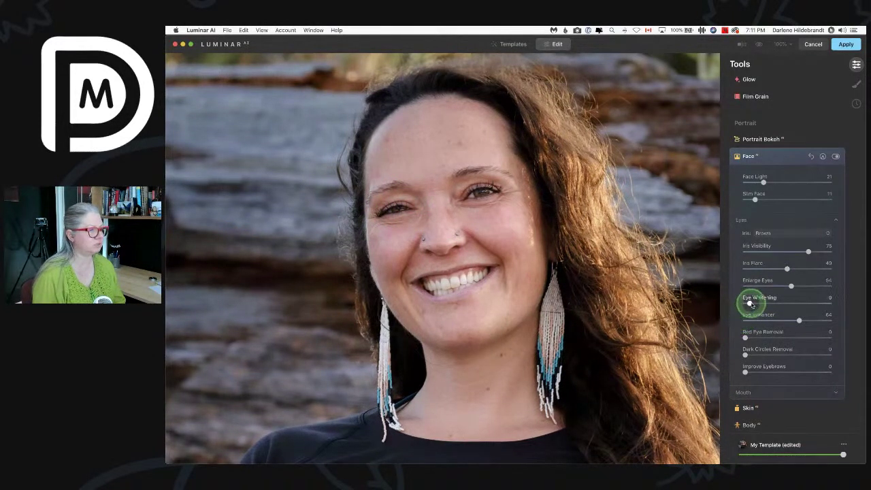
pyautogui.moveTo(754, 303); pyautogui.dragTo(778, 306)
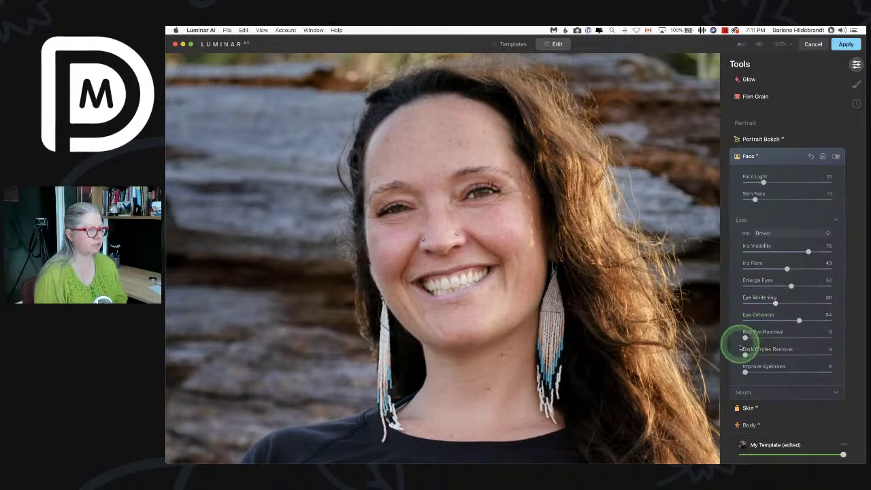
pyautogui.moveTo(744, 354); pyautogui.dragTo(809, 357)
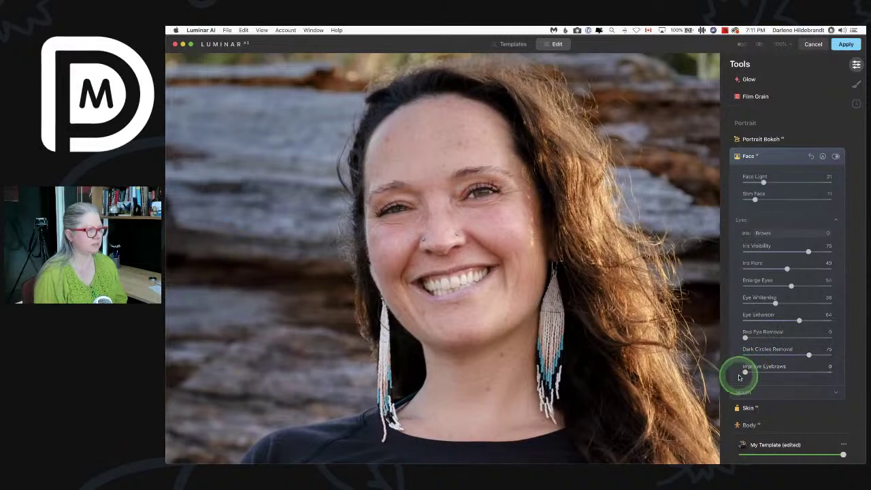
pyautogui.moveTo(763, 373); pyautogui.dragTo(778, 373)
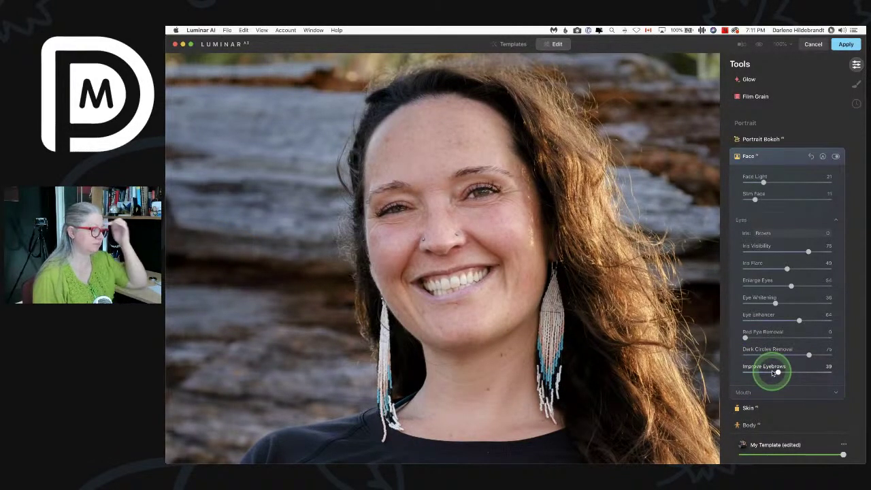
pyautogui.moveTo(744, 337); pyautogui.dragTo(812, 337)
pyautogui.moveTo(727, 335); pyautogui.dragTo(830, 337)
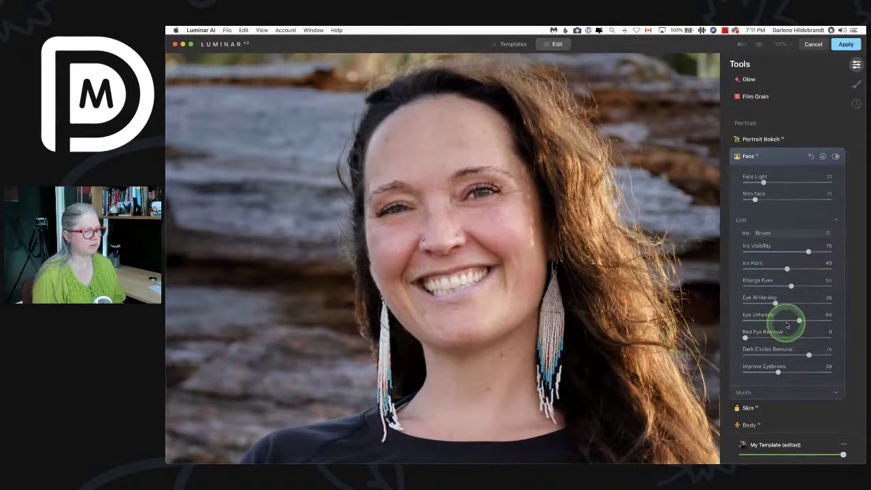
# Step: Adjust the mouth in Face AI with Lips Darkening 59, Teeth Whitening 21 and Lips Redness 21
pyautogui.click(769, 391)
pyautogui.scroll(-1, 769, 398)
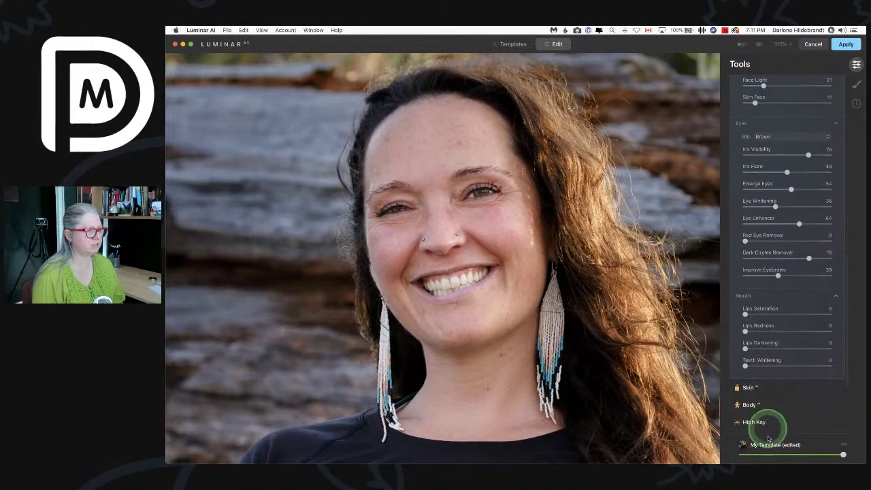
pyautogui.moveTo(785, 350); pyautogui.dragTo(795, 348)
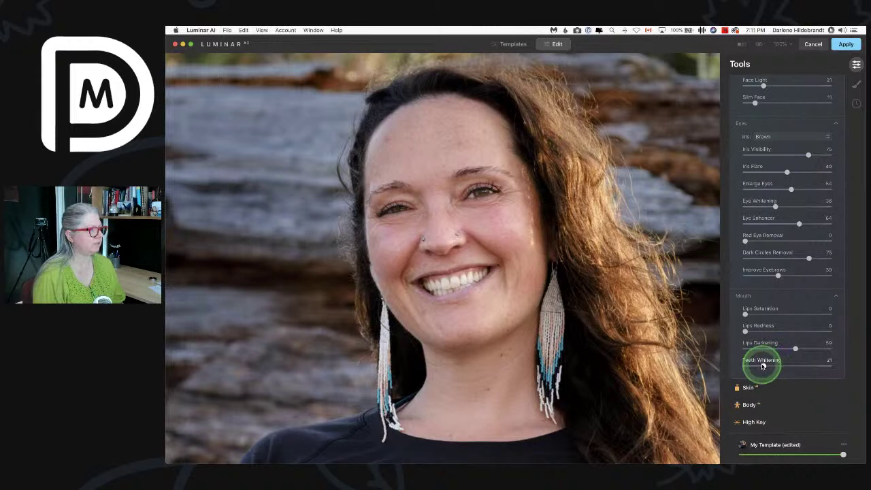
pyautogui.moveTo(739, 334); pyautogui.dragTo(769, 339)
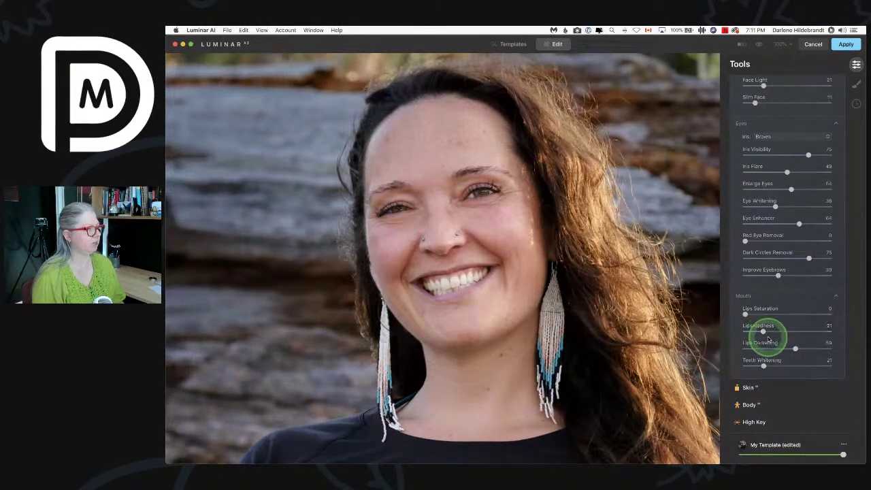
pyautogui.scroll(3, 768, 339)
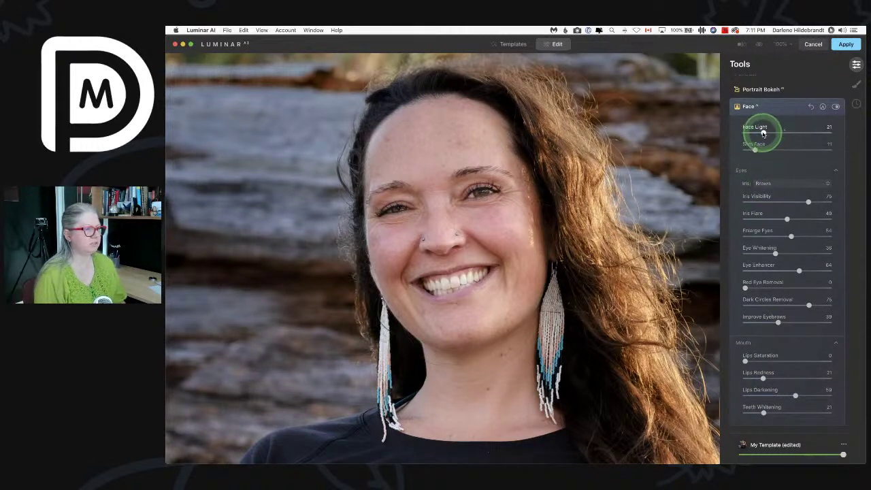
# Step: Smooth the skin with Skin AI, setting Amount to 49 and Shine Removal to 7, with Skin Defects Removal enabled
pyautogui.scroll(-10, 758, 231)
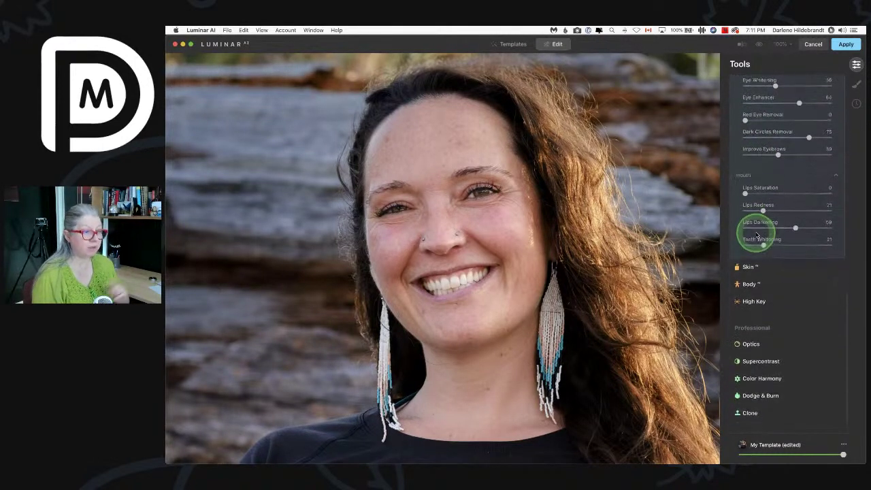
pyautogui.click(763, 267)
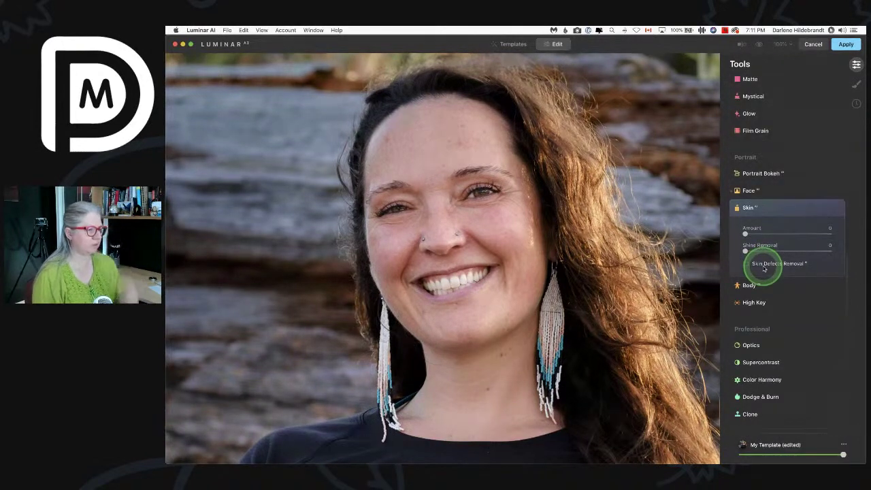
pyautogui.moveTo(744, 233); pyautogui.dragTo(814, 233)
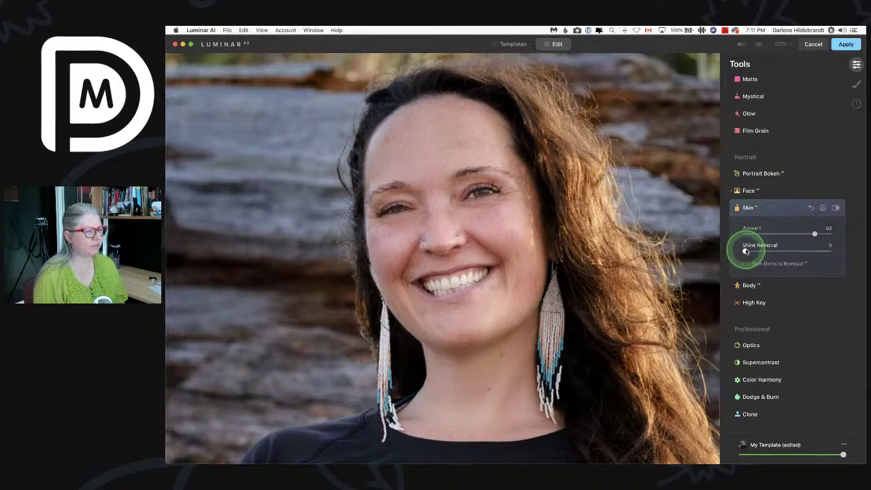
pyautogui.moveTo(745, 251); pyautogui.dragTo(766, 251)
pyautogui.click(745, 263)
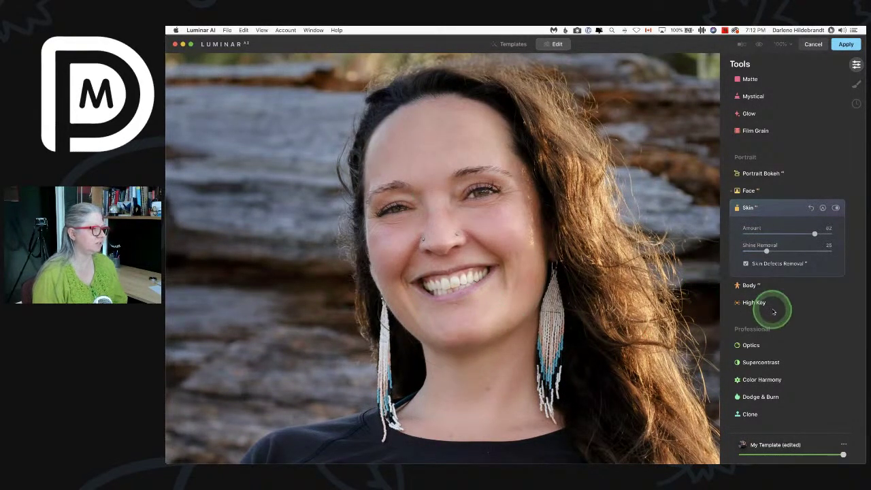
pyautogui.click(746, 264)
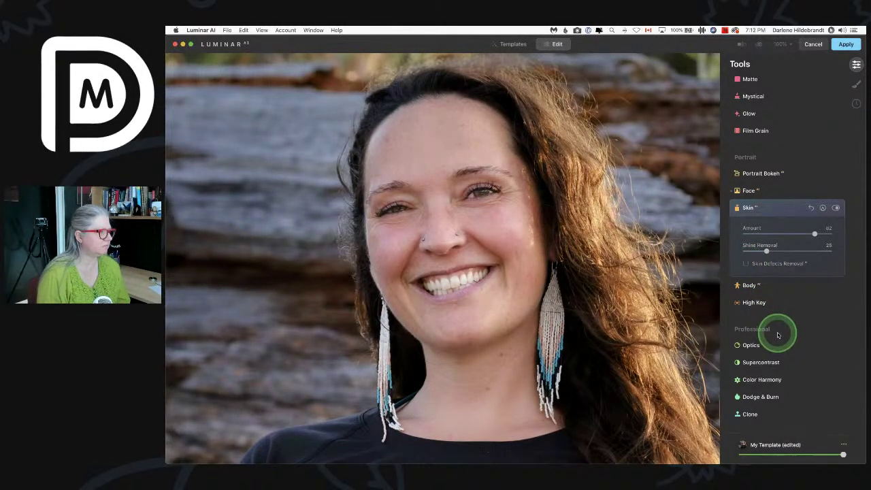
pyautogui.moveTo(813, 234); pyautogui.dragTo(788, 234)
pyautogui.click(746, 264)
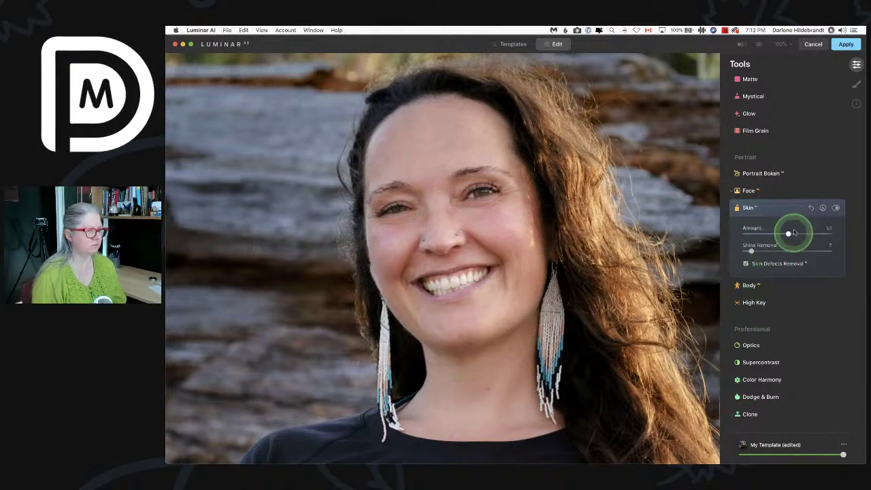
pyautogui.moveTo(791, 233); pyautogui.dragTo(787, 233)
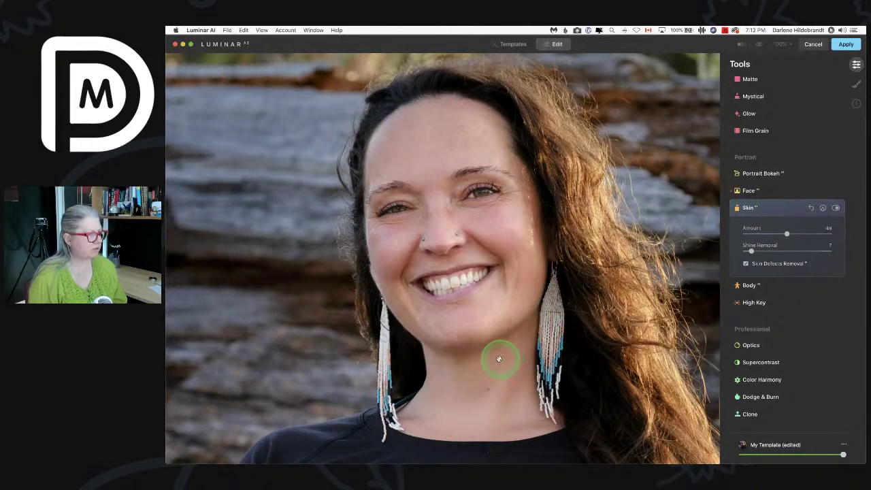
# Step: Erase the Skin AI effect over the moles on the neck with a paint mask, using an eraser radius of 40
pyautogui.click(822, 208)
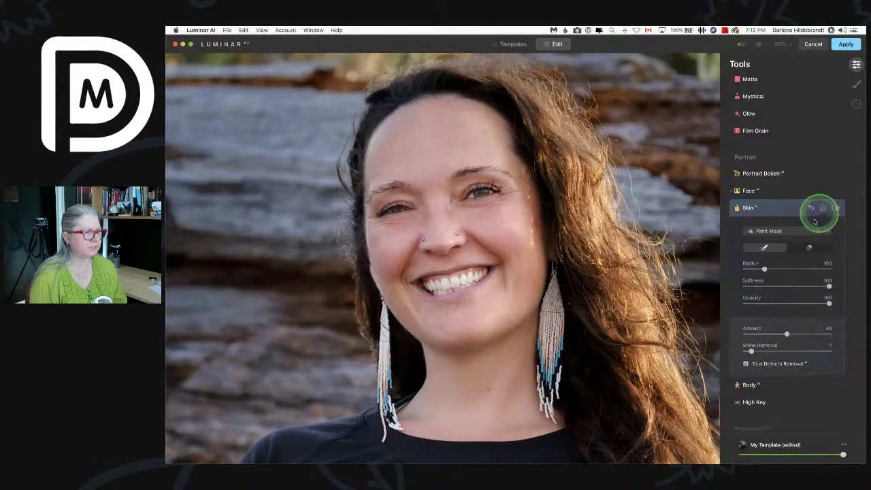
pyautogui.click(808, 247)
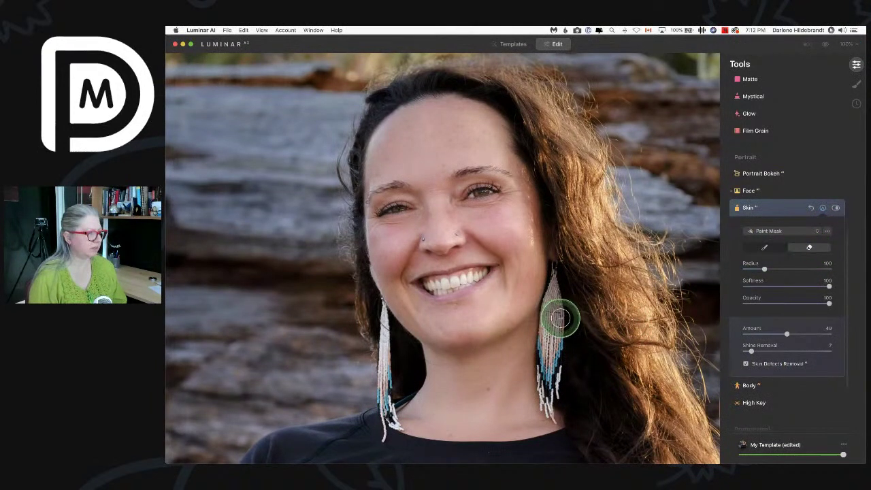
pyautogui.press('[')
pyautogui.press('[')
pyautogui.press(']')
pyautogui.press(']')
pyautogui.press(']')
pyautogui.press('[')
pyautogui.press('[')
pyautogui.press('[')
pyautogui.press('[')
pyautogui.press('[')
pyautogui.press('[')
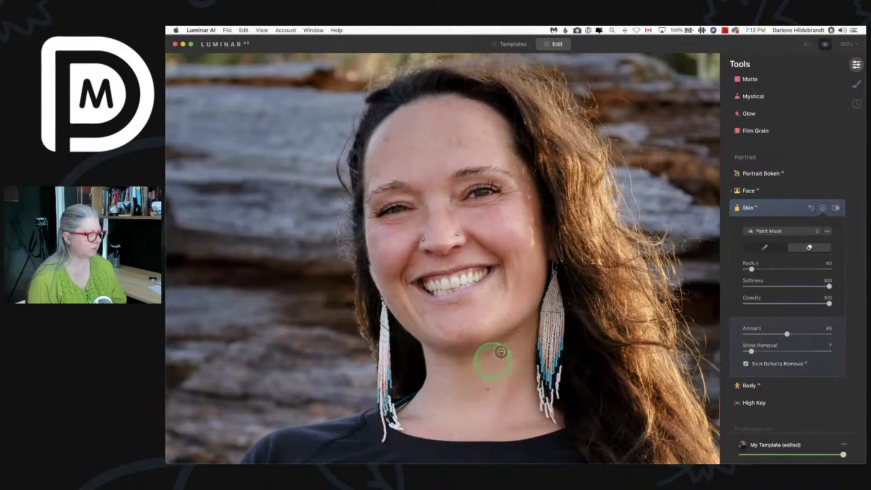
pyautogui.click(500, 354)
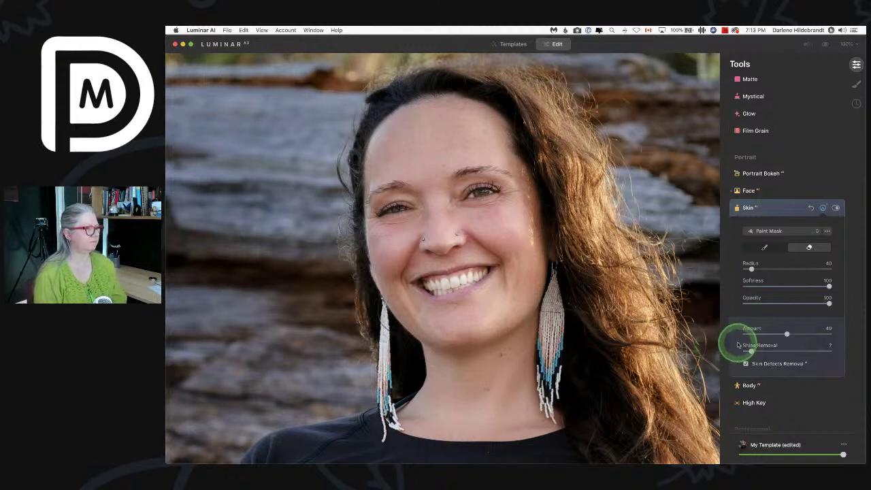
pyautogui.click(823, 209)
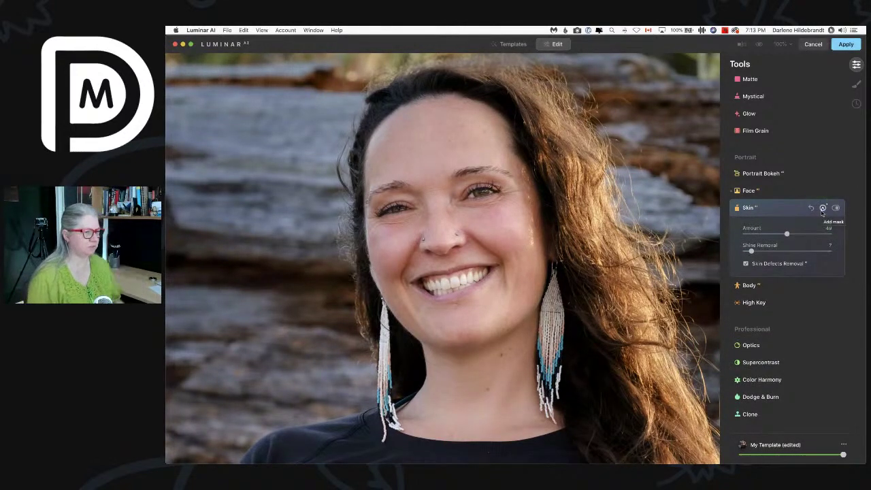
# Step: Fit the whole portrait in view and raise Face Light to 49 in Face AI
pyautogui.click(516, 259)
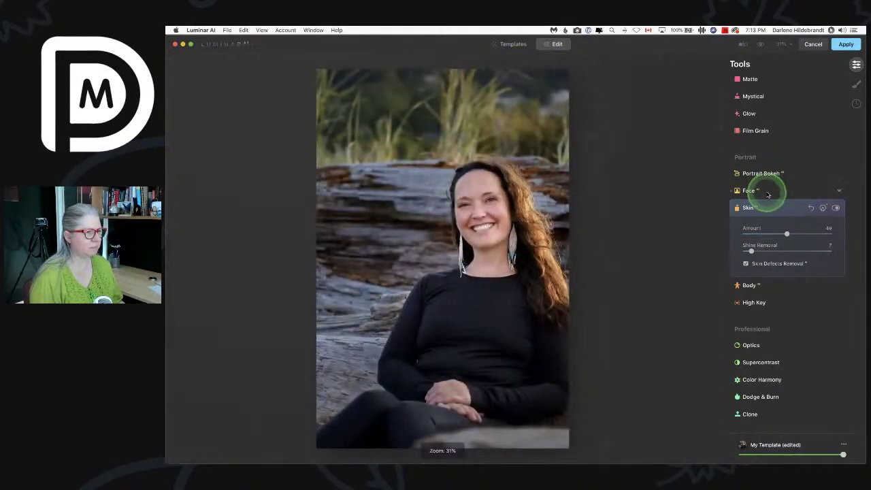
pyautogui.click(767, 193)
pyautogui.moveTo(758, 136); pyautogui.dragTo(786, 141)
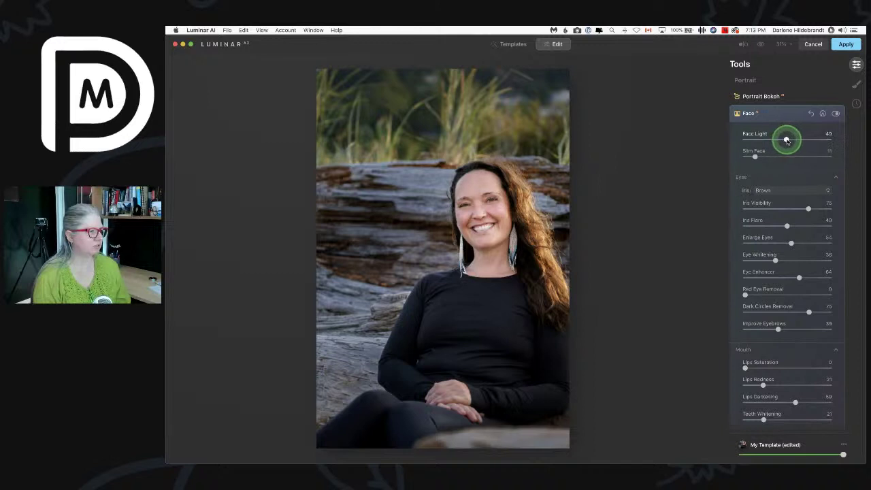
# Step: Darken the overall portrait with the Light tool by setting Exposure to -0.42
pyautogui.scroll(10, 786, 139)
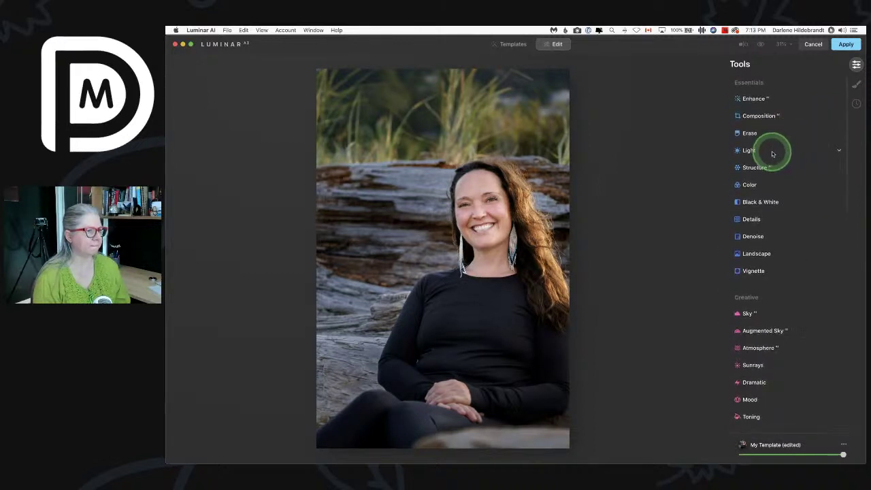
pyautogui.click(772, 152)
pyautogui.moveTo(787, 226); pyautogui.dragTo(782, 225)
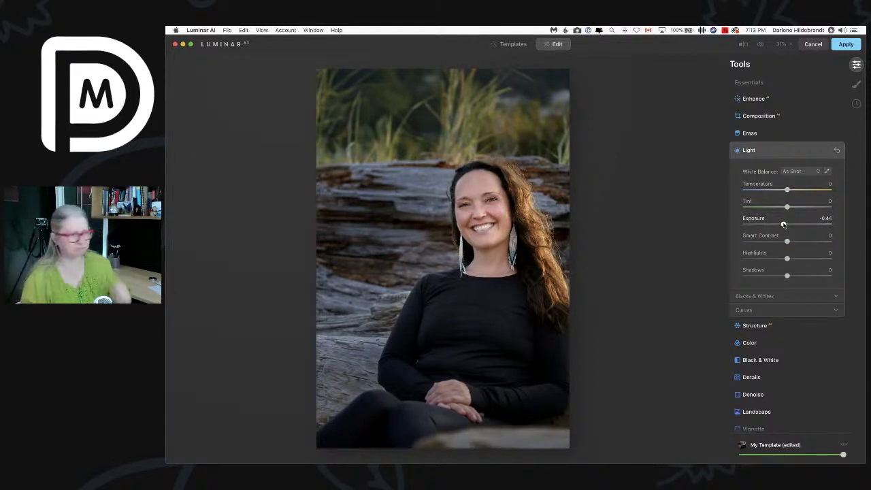
pyautogui.click(783, 226)
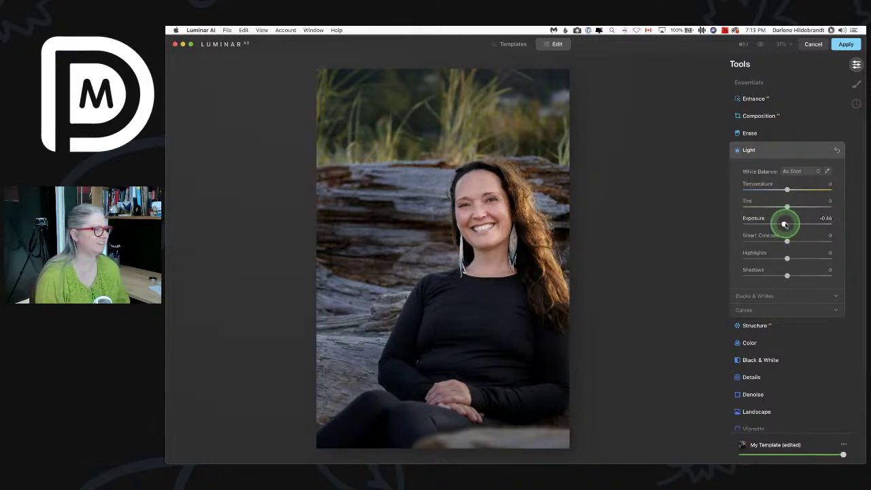
pyautogui.moveTo(783, 225); pyautogui.dragTo(783, 225)
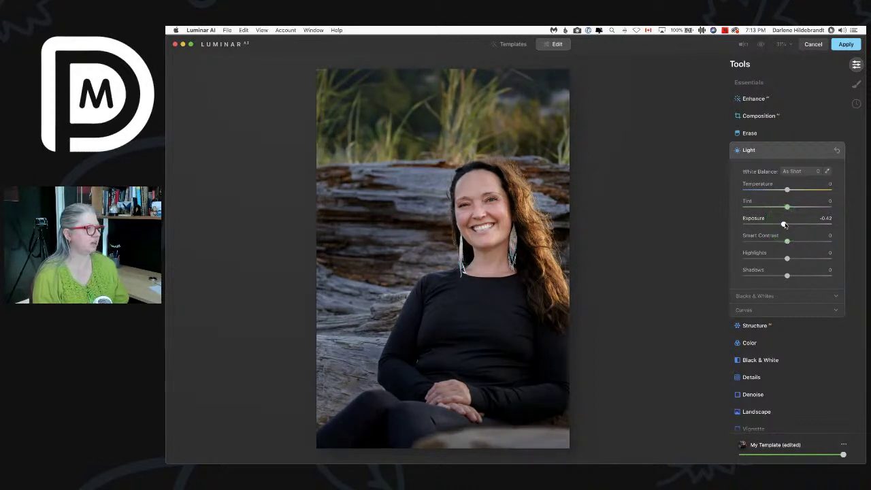
# Step: Slim the woman's figure with Body AI, setting Shape to 15 and Abdomen to 20
pyautogui.scroll(-6, 784, 225)
pyautogui.scroll(-10, 784, 226)
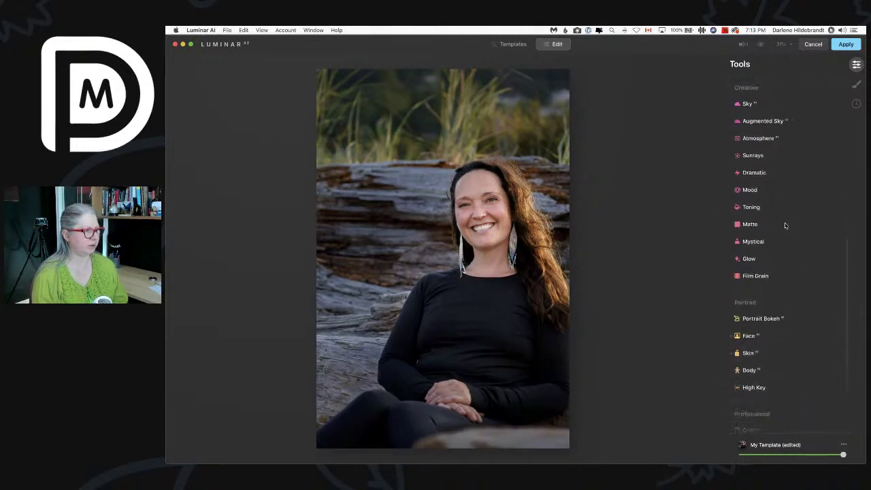
pyautogui.moveTo(778, 271)
pyautogui.mouseDown()
pyautogui.moveTo(760, 288)
pyautogui.moveTo(715, 282)
pyautogui.moveTo(797, 282)
pyautogui.moveTo(789, 285)
pyautogui.moveTo(758, 279)
pyautogui.moveTo(792, 264)
pyautogui.mouseUp()
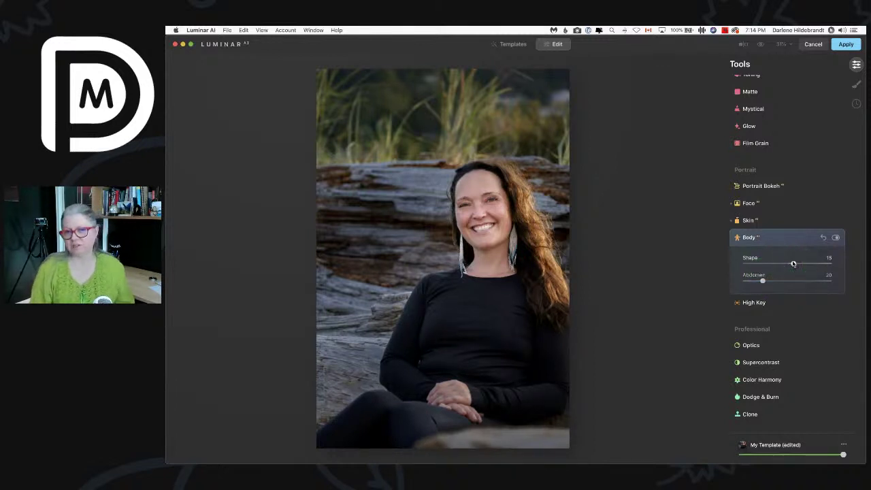
# Step: Blur the background behind the woman with Portrait Bokeh AI, setting Amount to 52
pyautogui.click(793, 263)
pyautogui.moveTo(762, 281); pyautogui.dragTo(763, 281)
pyautogui.click(763, 236)
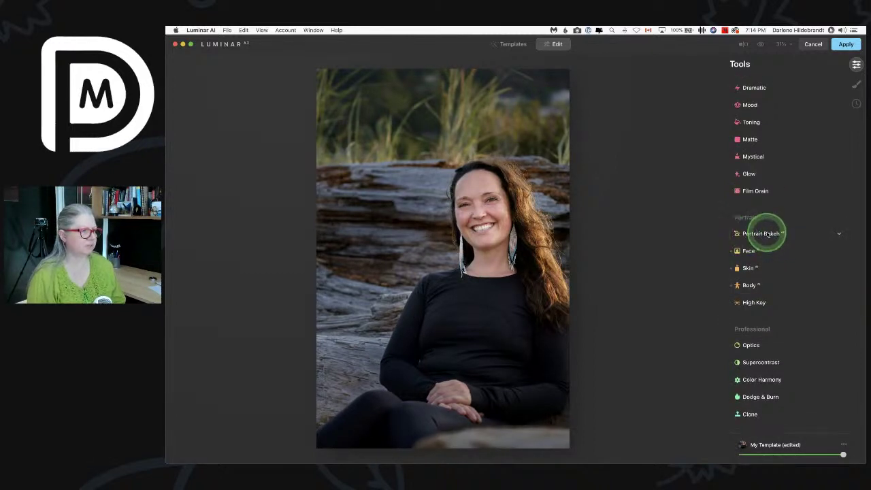
pyautogui.click(768, 234)
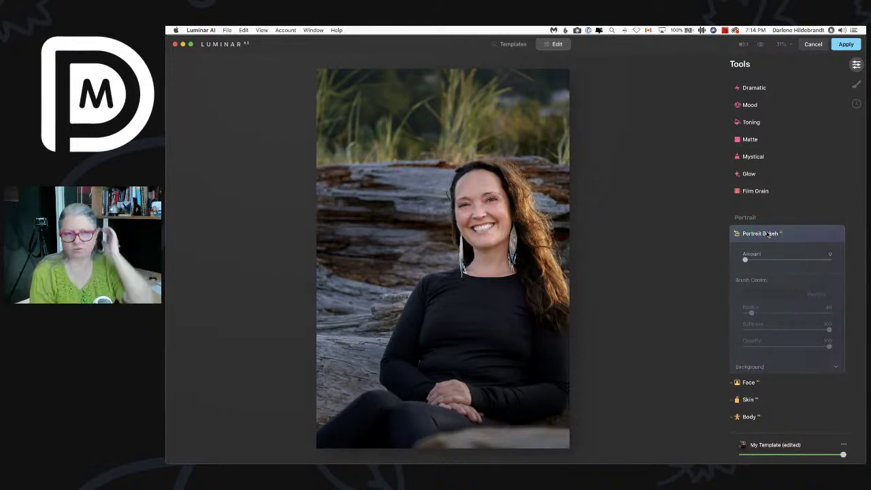
pyautogui.moveTo(768, 234)
pyautogui.mouseDown()
pyautogui.moveTo(751, 234)
pyautogui.moveTo(712, 297)
pyautogui.moveTo(744, 259)
pyautogui.moveTo(789, 260)
pyautogui.mouseUp()
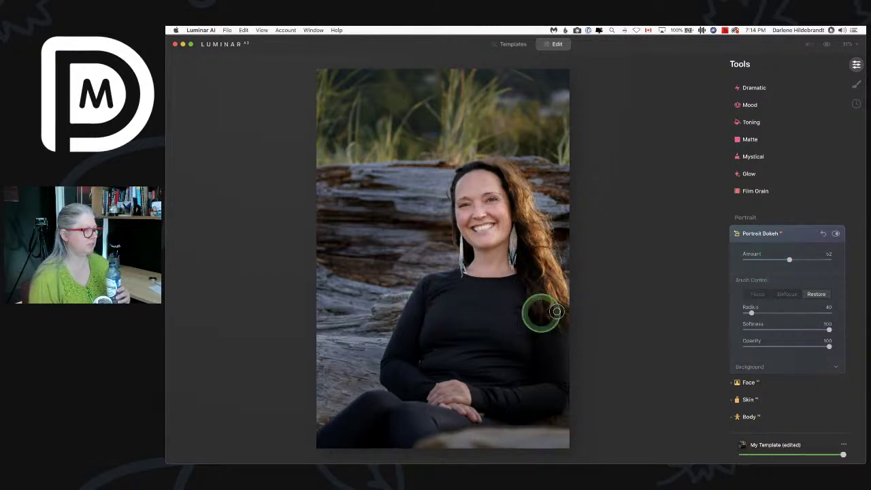
pyautogui.click(521, 315)
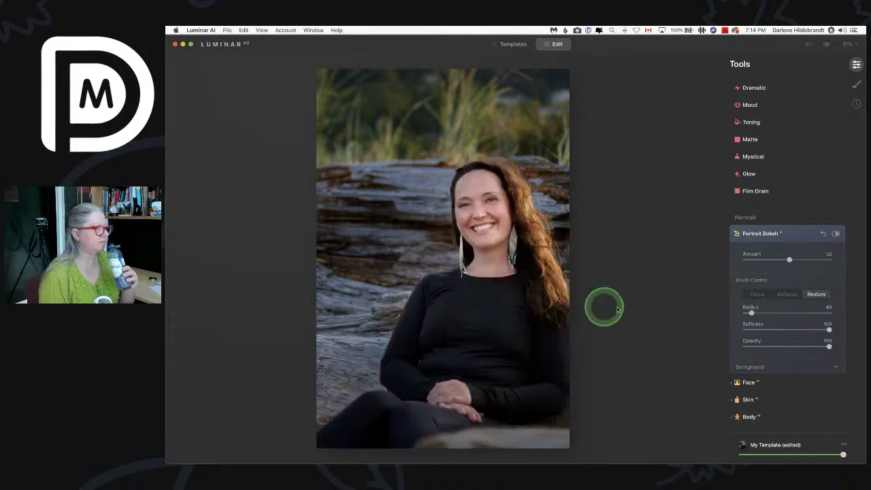
pyautogui.click(480, 335)
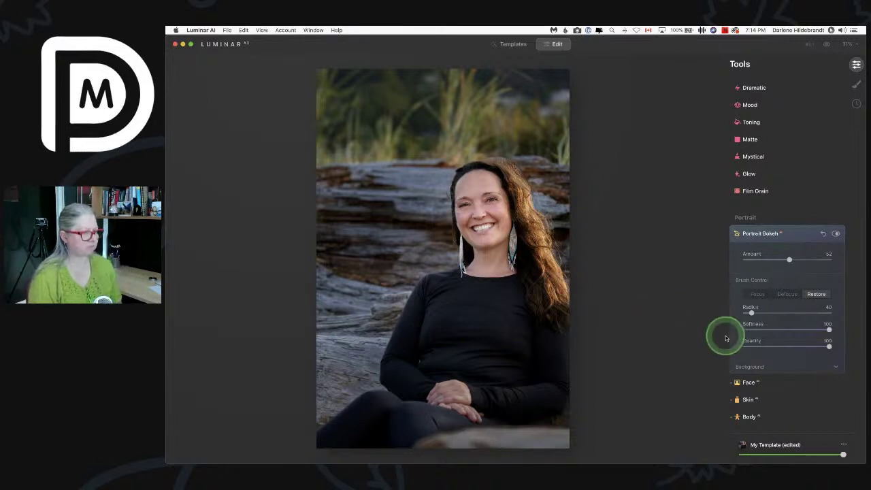
# Step: Adjust the Portrait Bokeh background by setting Brightness to -31 and Depth Correction to -37
pyautogui.click(753, 365)
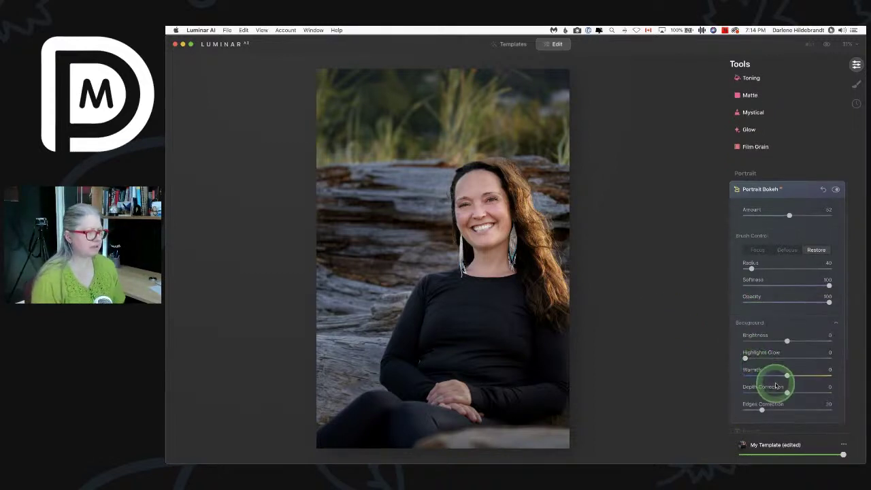
pyautogui.click(786, 343)
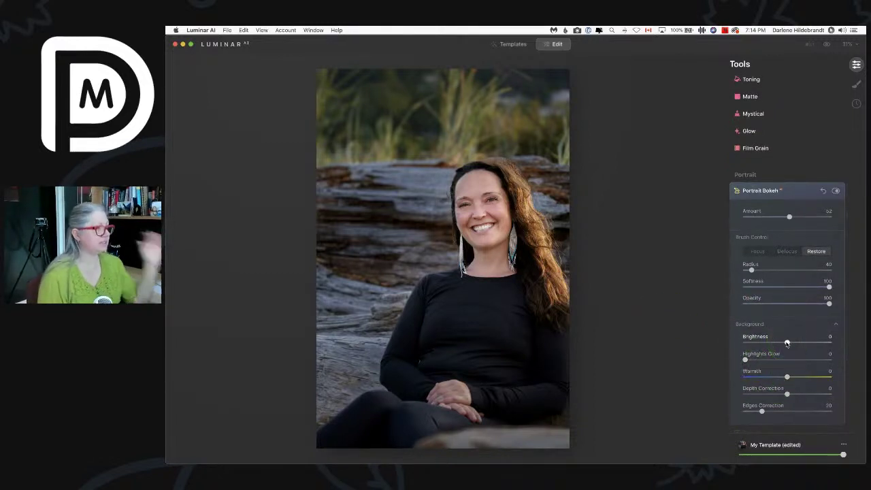
pyautogui.click(786, 343)
pyautogui.moveTo(786, 343); pyautogui.dragTo(769, 343)
pyautogui.click(807, 422)
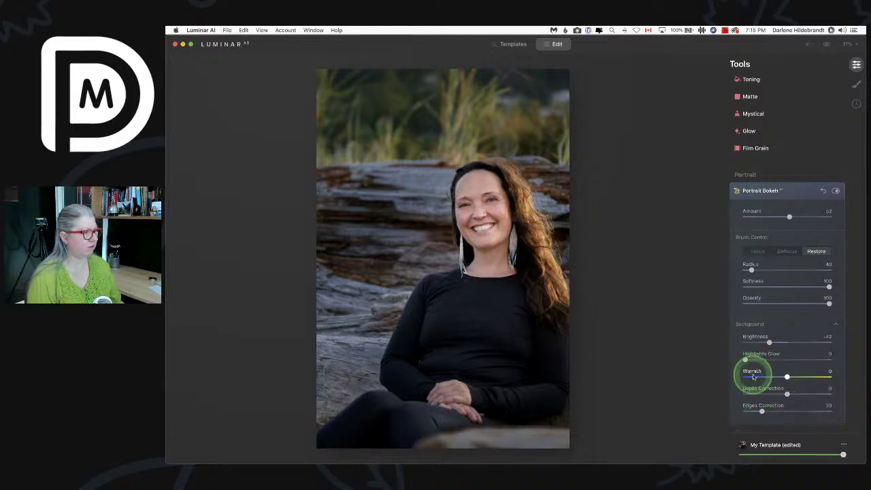
pyautogui.moveTo(787, 395); pyautogui.dragTo(704, 390)
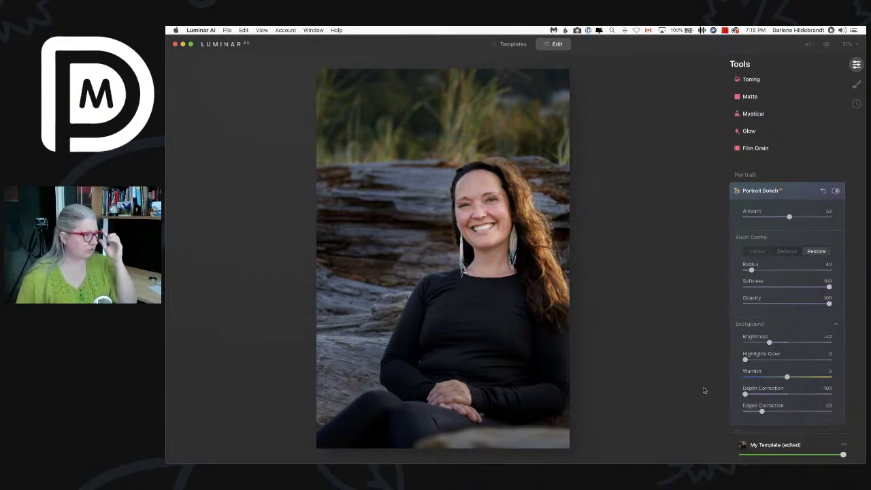
pyautogui.click(778, 345)
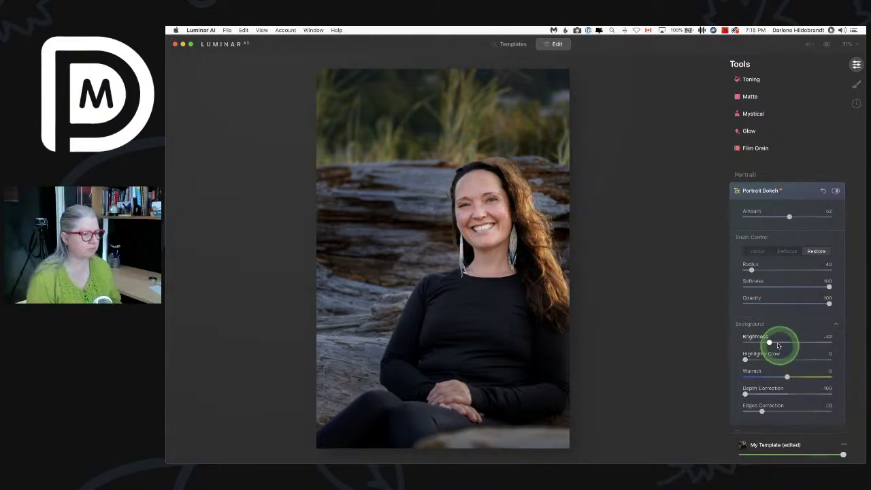
pyautogui.moveTo(772, 344); pyautogui.dragTo(776, 342)
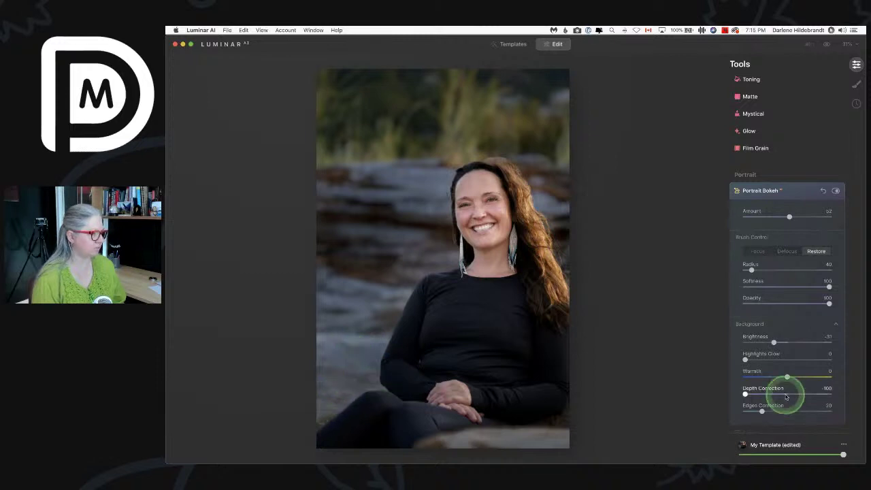
pyautogui.moveTo(766, 394); pyautogui.dragTo(769, 394)
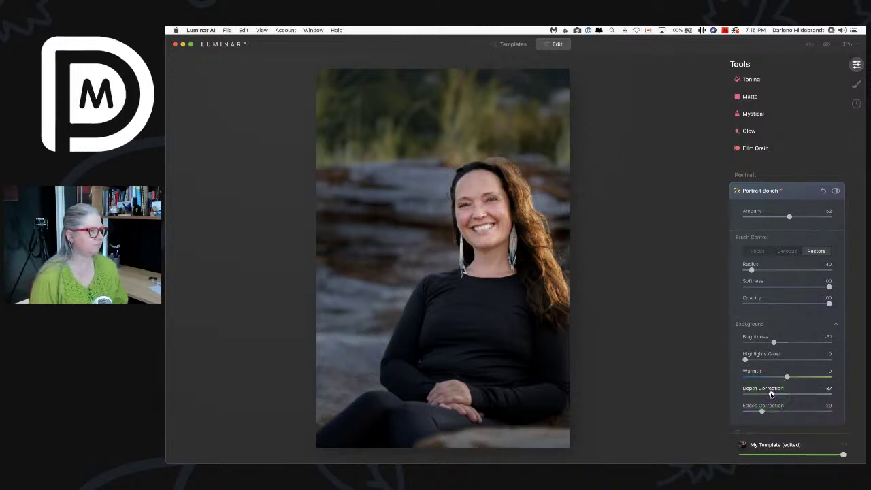
# Step: Paint sharpness back along the edge of the woman's hair with the Focus brush at 35 opacity
pyautogui.moveTo(585, 286)
pyautogui.mouseDown()
pyautogui.moveTo(470, 171)
pyautogui.moveTo(768, 289)
pyautogui.mouseUp()
pyautogui.click(755, 251)
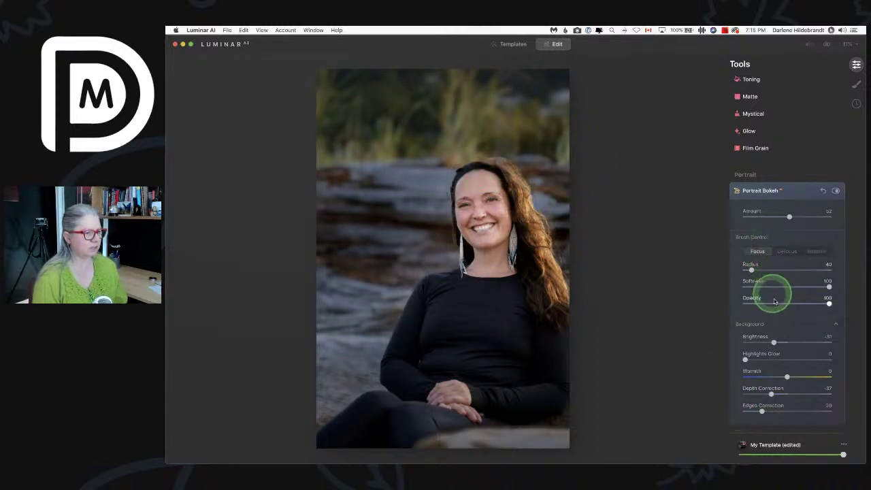
pyautogui.click(771, 302)
pyautogui.moveTo(517, 185)
pyautogui.mouseDown()
pyautogui.moveTo(525, 188)
pyautogui.moveTo(477, 163)
pyautogui.moveTo(488, 156)
pyautogui.moveTo(505, 162)
pyautogui.moveTo(561, 272)
pyautogui.moveTo(564, 298)
pyautogui.mouseUp()
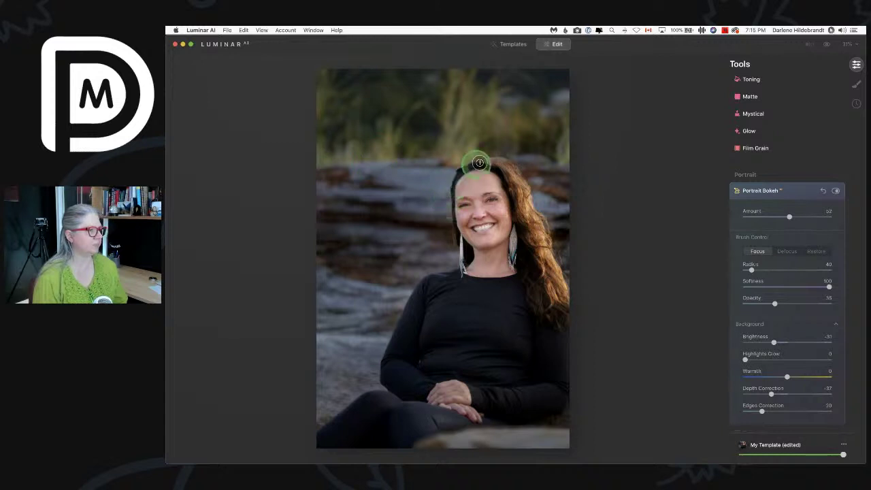
pyautogui.moveTo(570, 285); pyautogui.dragTo(576, 300)
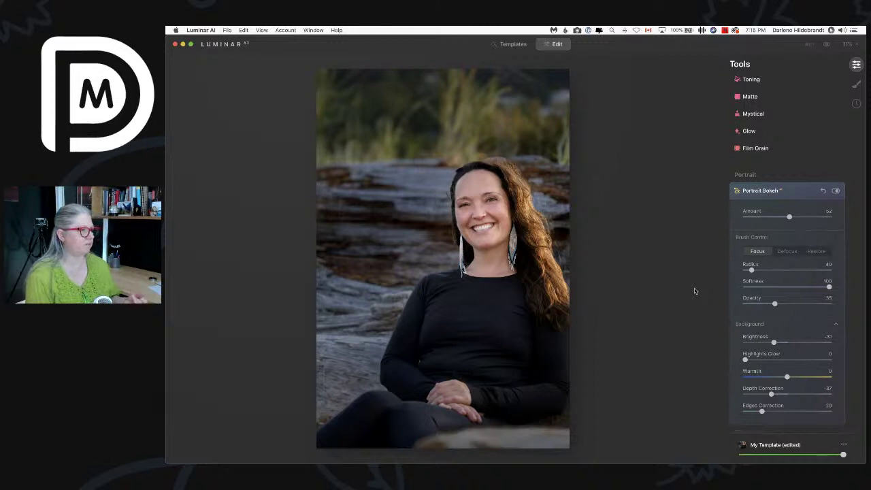
# Step: Compare the portrait with the blurred background against its unedited version
pyautogui.press('\\')
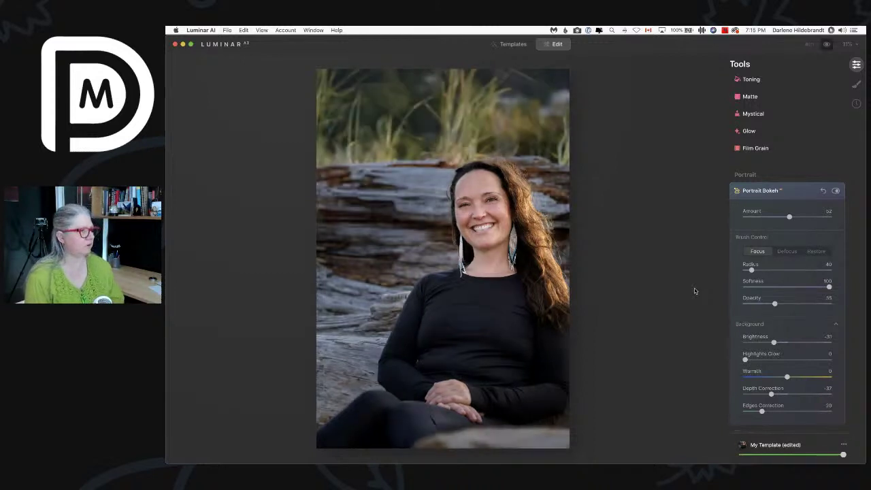
pyautogui.press('\\')
pyautogui.press('\\')
pyautogui.press('\\')
pyautogui.press('\\')
pyautogui.press('\\')
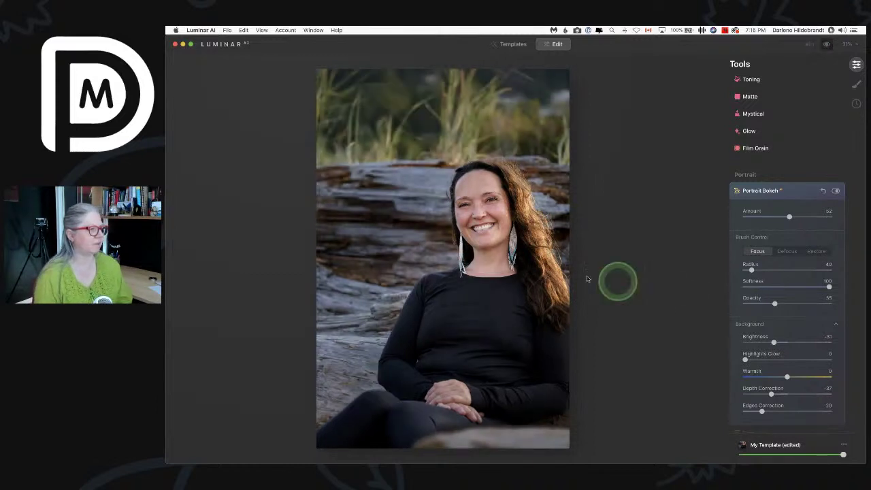
pyautogui.press('\\')
pyautogui.press('\\')
pyautogui.press('\\')
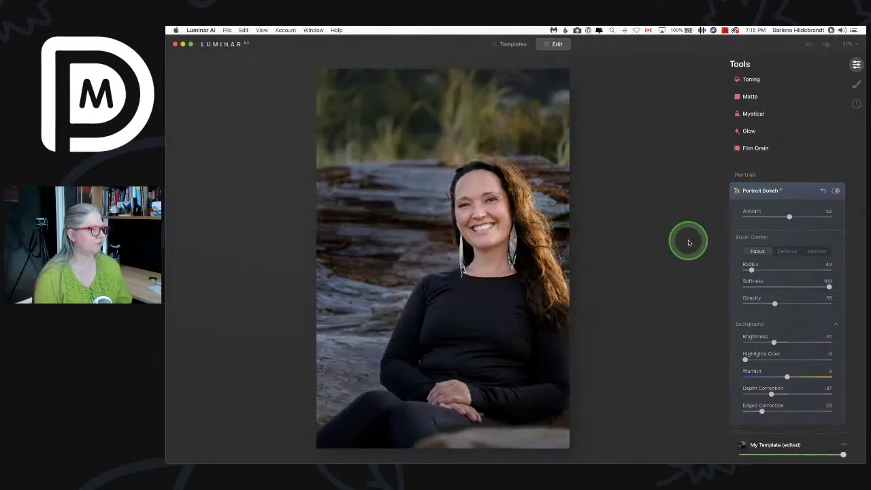
# Step: Refine the focus around the woman's head, hair and earrings at 50% zoom, using the Focus brush with radius 100 and opacity 55
pyautogui.click(846, 43)
pyautogui.click(832, 76)
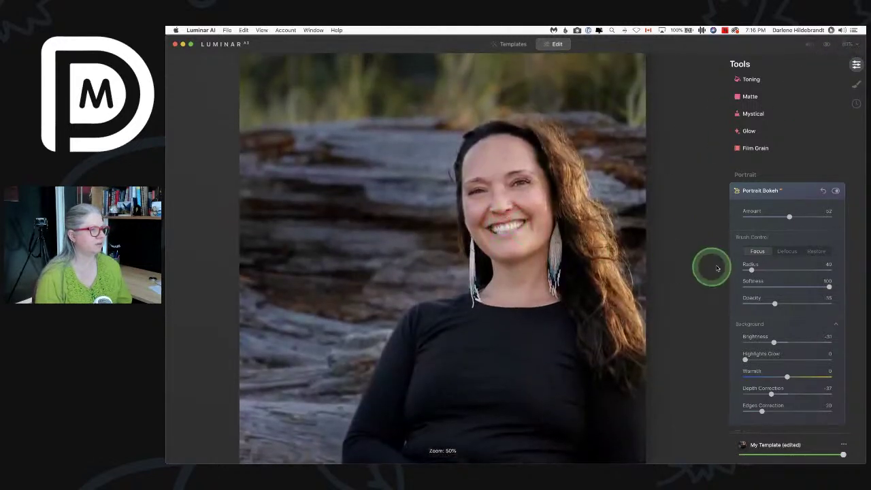
pyautogui.moveTo(774, 302); pyautogui.dragTo(791, 302)
pyautogui.press(']')
pyautogui.press(']')
pyautogui.press(']')
pyautogui.press(']')
pyautogui.press(']')
pyautogui.press(']')
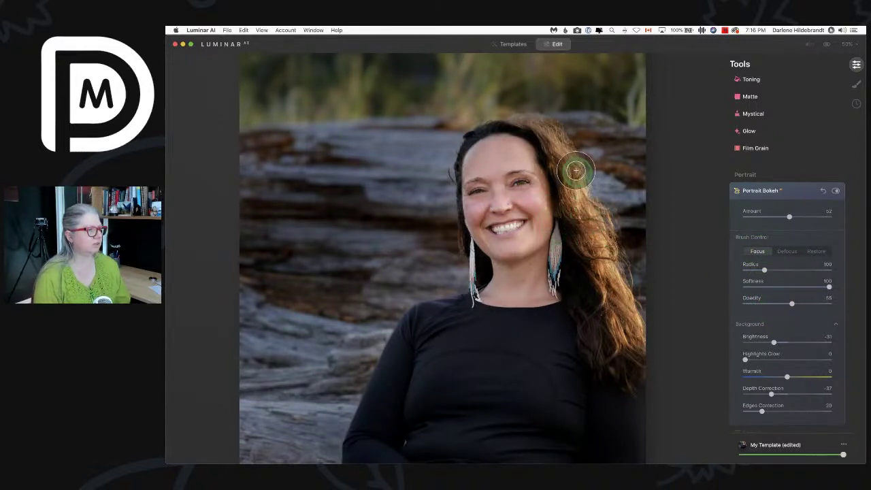
pyautogui.moveTo(498, 124)
pyautogui.mouseDown()
pyautogui.moveTo(509, 120)
pyautogui.moveTo(458, 148)
pyautogui.moveTo(449, 181)
pyautogui.moveTo(472, 305)
pyautogui.mouseUp()
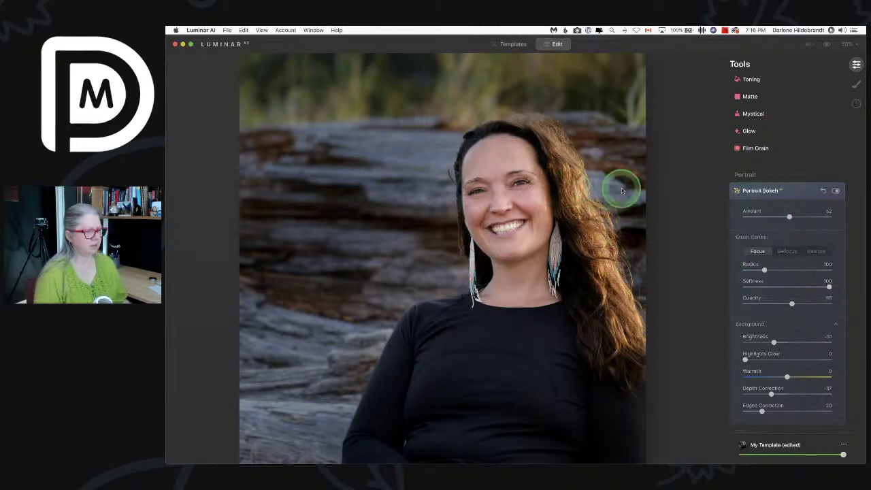
# Step: Review the finished retouch of the whole portrait against the original image
pyautogui.press('super+0')
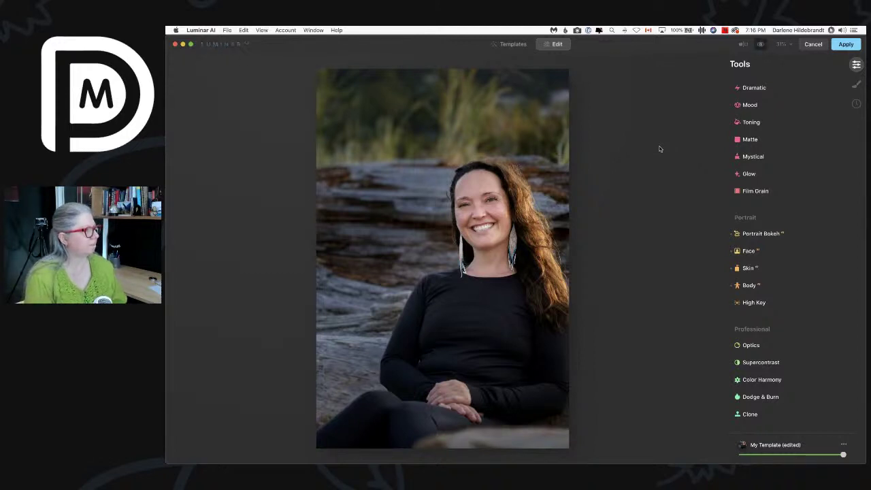
pyautogui.press('\\')
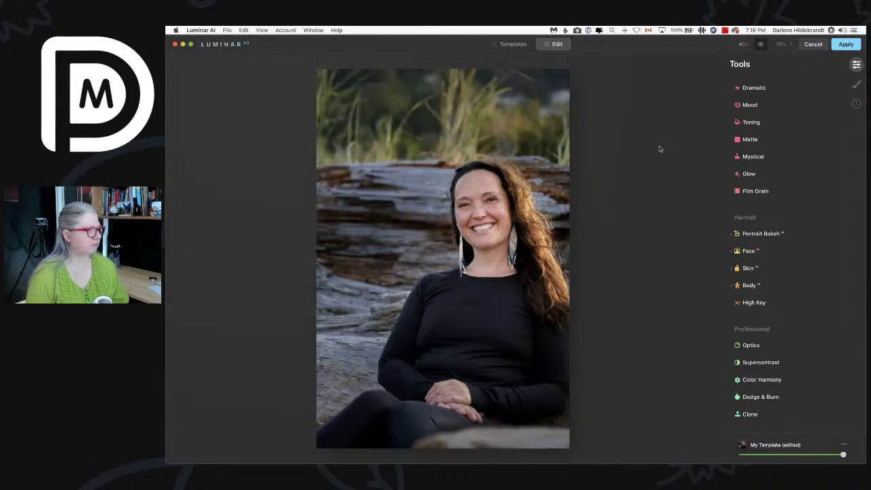
pyautogui.press('\\')
pyautogui.press('\\')
pyautogui.press('\\')
pyautogui.press('\\')
pyautogui.press('\\')
pyautogui.press('\\')
pyautogui.press('\\')
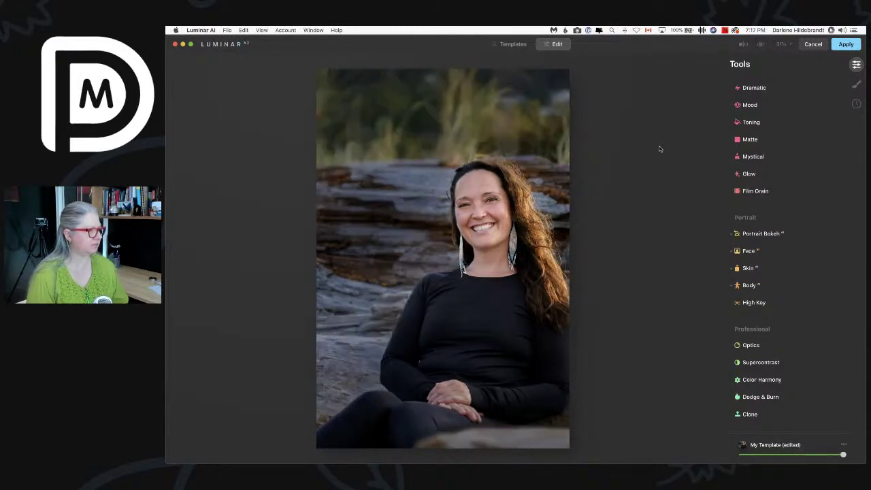
pyautogui.press('\\')
pyautogui.press('\\')
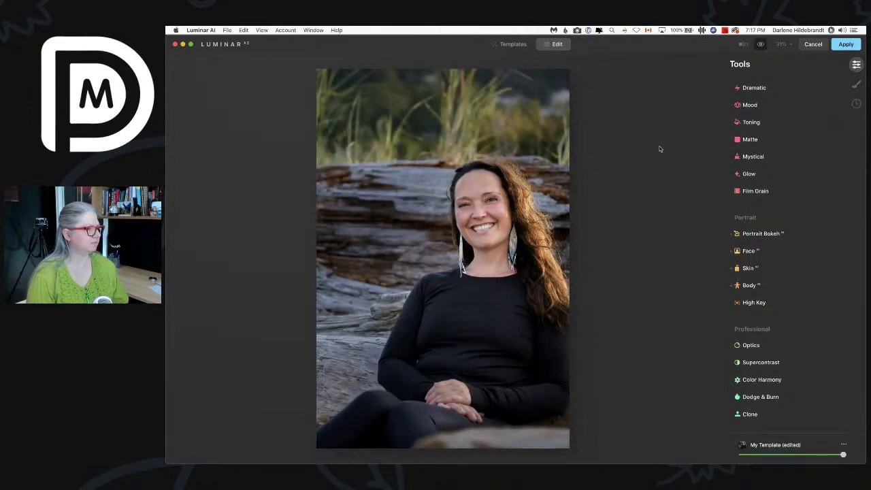
# Step: Apply the Luminar AI edits to the portrait and switch back to Lightroom Classic
pyautogui.click(843, 44)
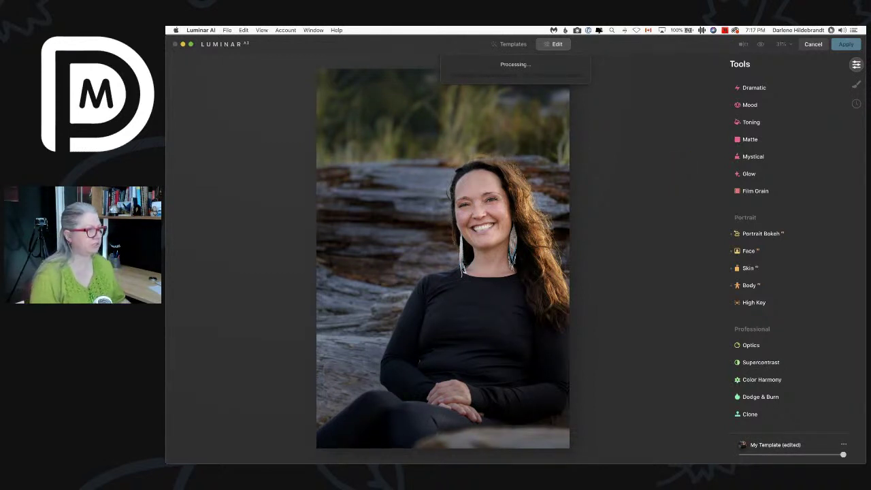
pyautogui.press('super+Tab')
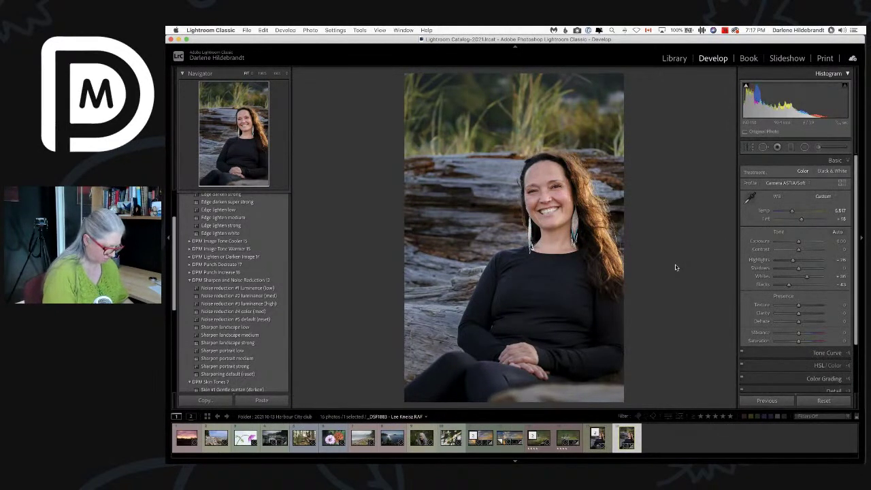
# Step: Create a virtual copy of the raw portrait and reset all its develop settings
pyautogui.click(675, 266)
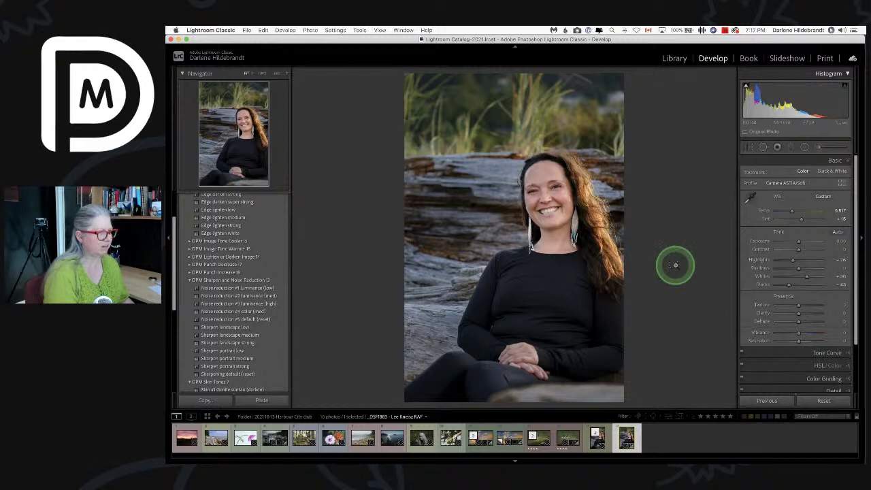
pyautogui.press('super+apostrophe')
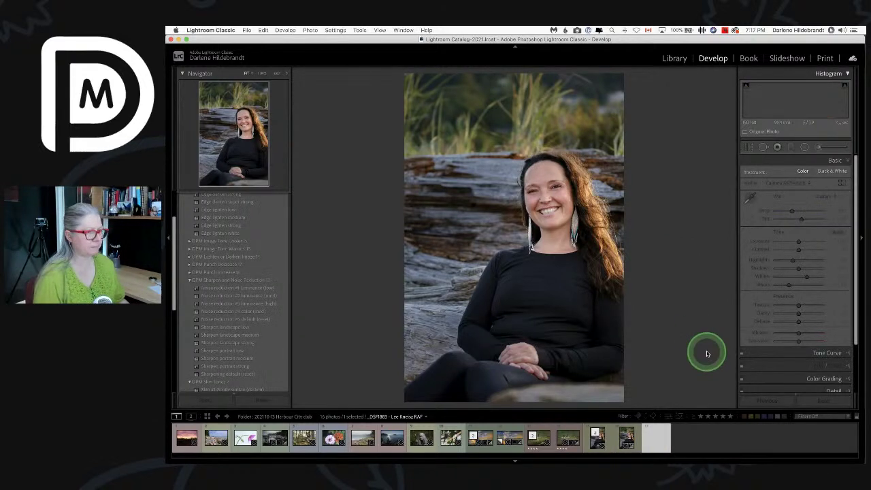
pyautogui.click(823, 400)
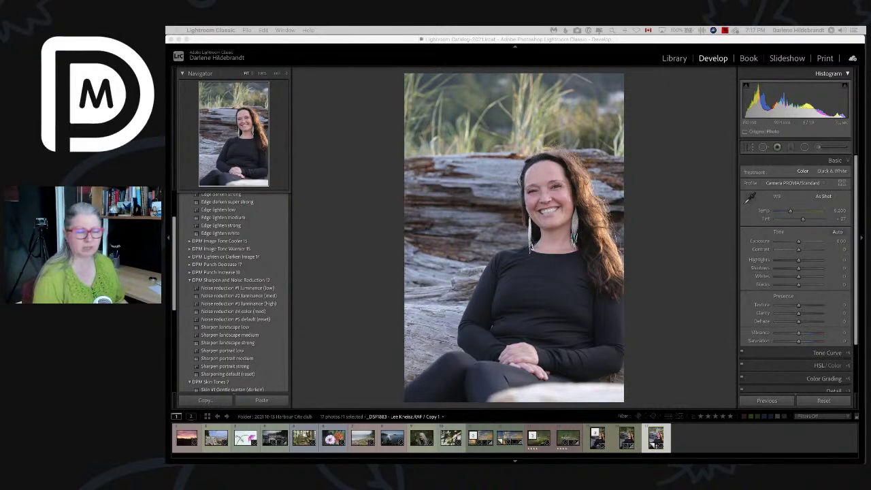
# Step: Select the three versions of the portrait in the Library grid and unstack them
pyautogui.click(668, 179)
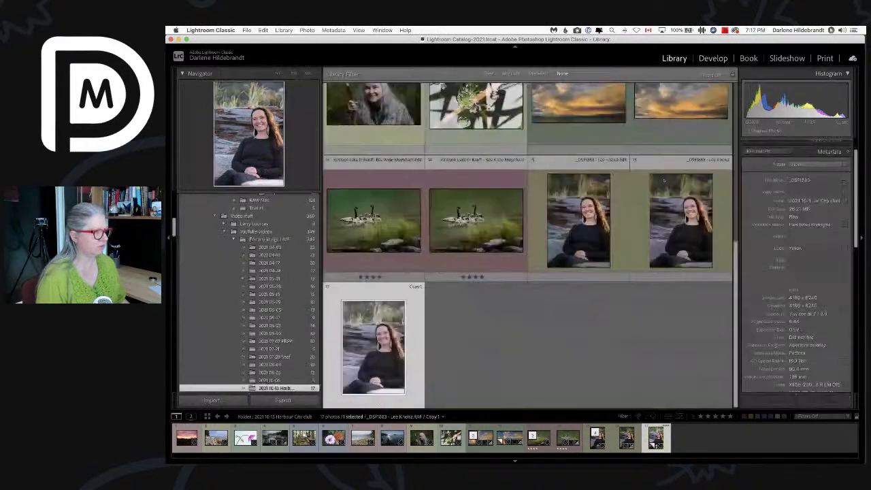
pyautogui.rightClick(576, 245)
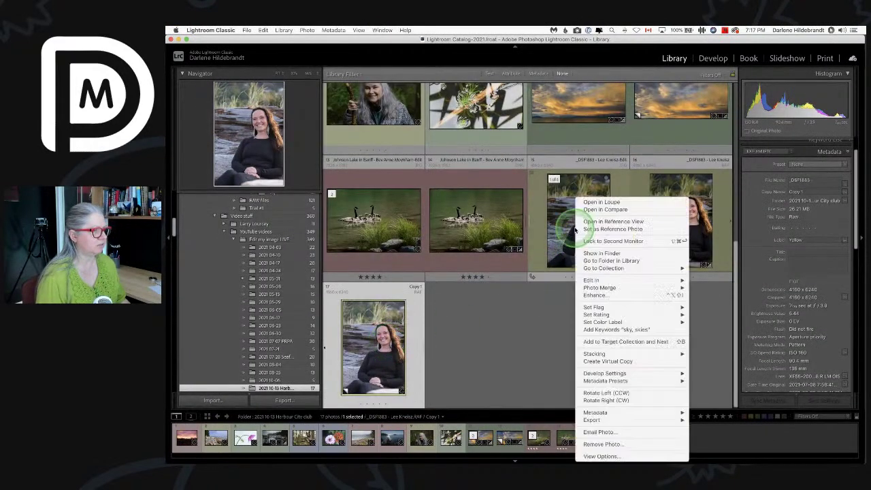
pyautogui.click(531, 239)
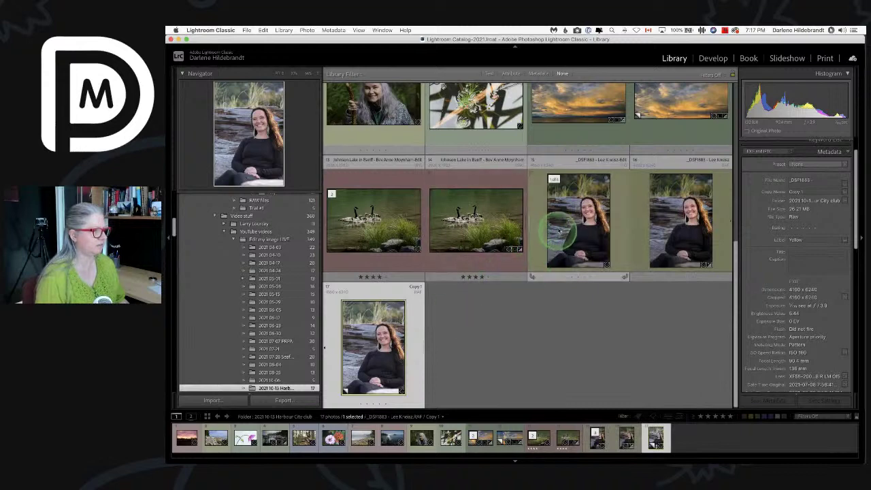
pyautogui.keyDown('shift'); pyautogui.click(564, 249); pyautogui.keyUp('shift')
pyautogui.rightClick(564, 249)
pyautogui.moveTo(573, 314)
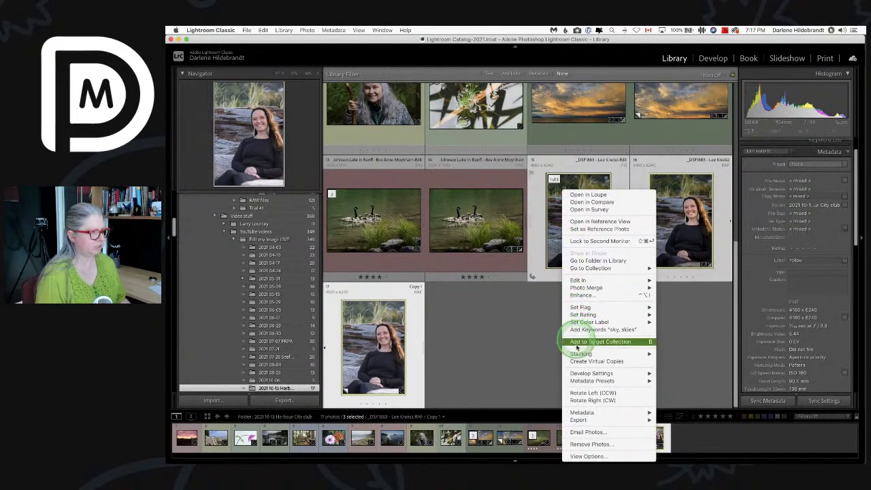
pyautogui.click(535, 345)
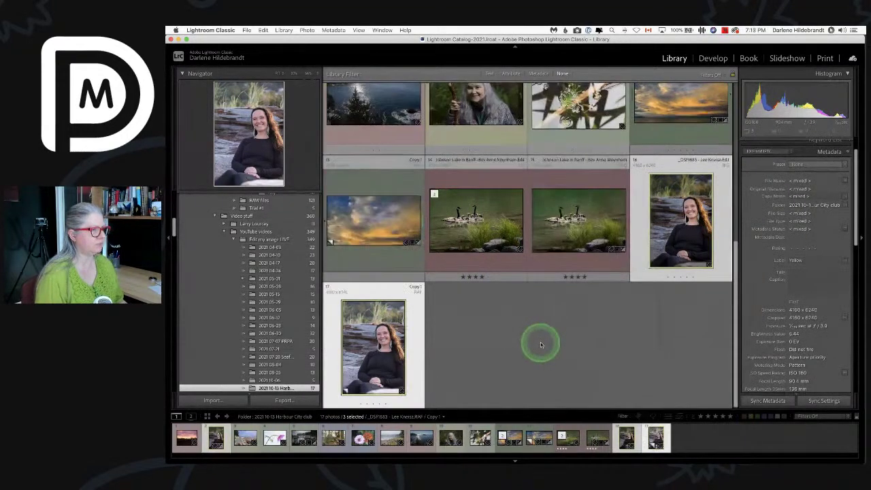
# Step: Rearrange the portrait versions in the Library grid so they run unedited virtual copy, Lightroom-edited raw, Luminar-edited JPG
pyautogui.click(626, 283)
pyautogui.scroll(5, 625, 283)
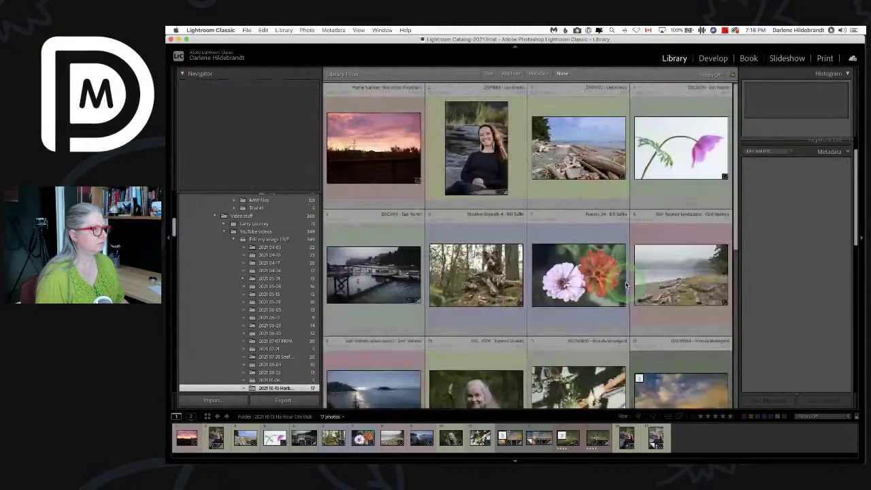
pyautogui.moveTo(486, 127); pyautogui.dragTo(637, 317)
pyautogui.scroll(-2, 612, 285)
pyautogui.click(575, 236)
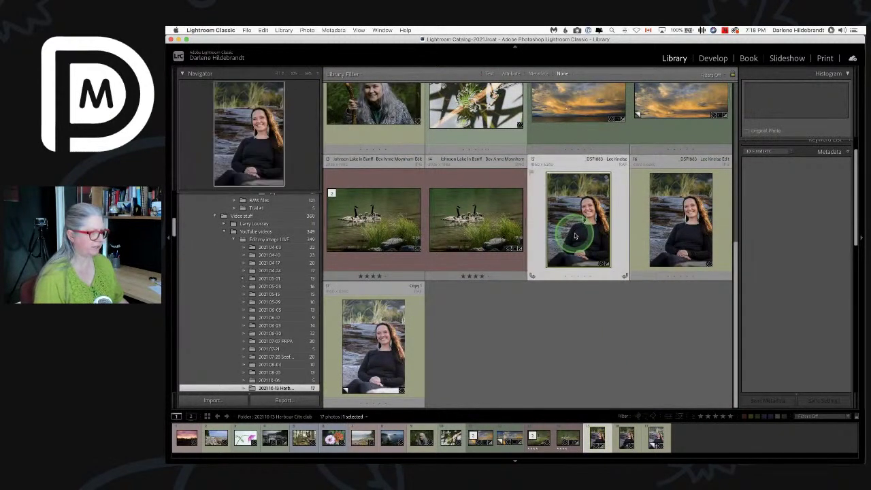
pyautogui.click(612, 270)
# Step: Compare the unedited copy, the Lightroom edit and the Luminar edit of the portrait one after another in the Develop module
pyautogui.press('d')
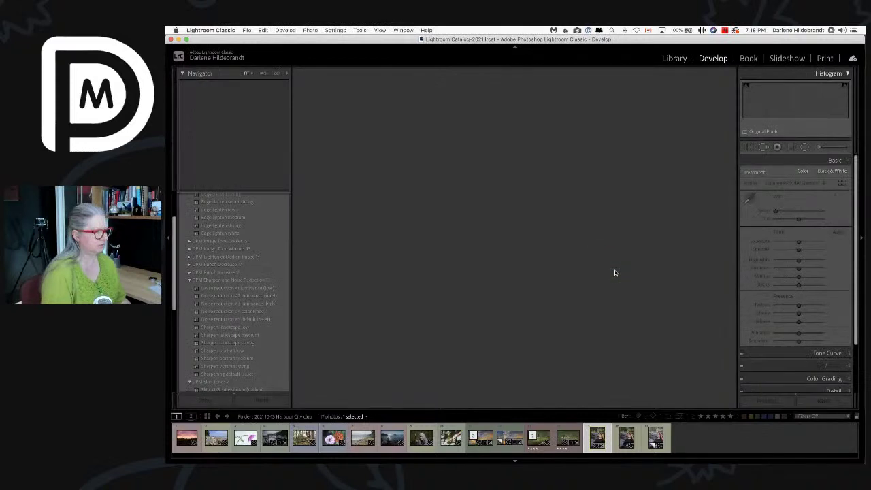
pyautogui.click(722, 398)
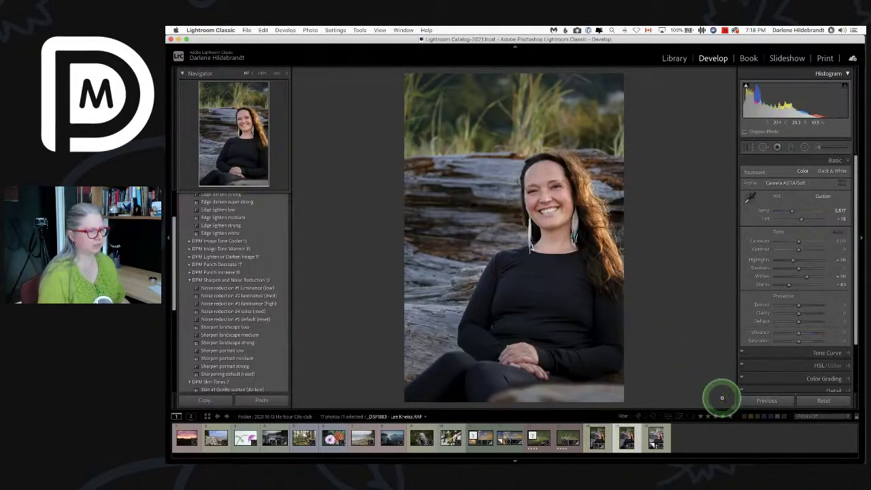
pyautogui.press('Right')
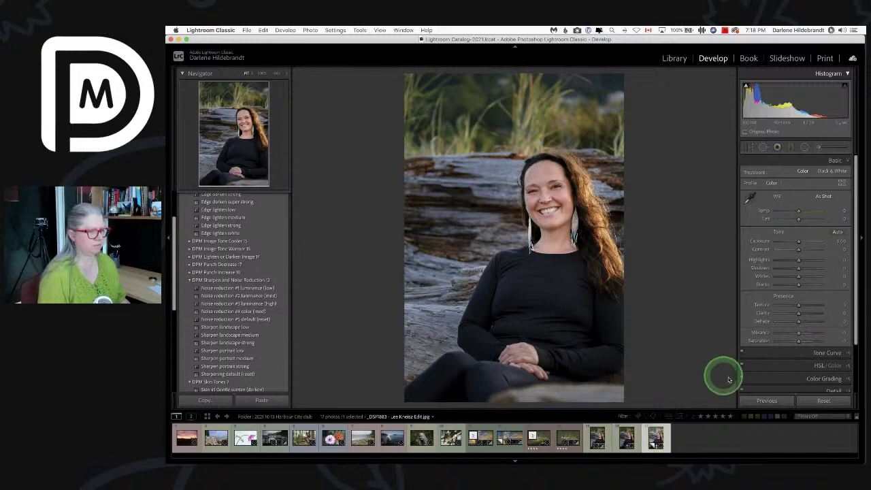
pyautogui.click(813, 401)
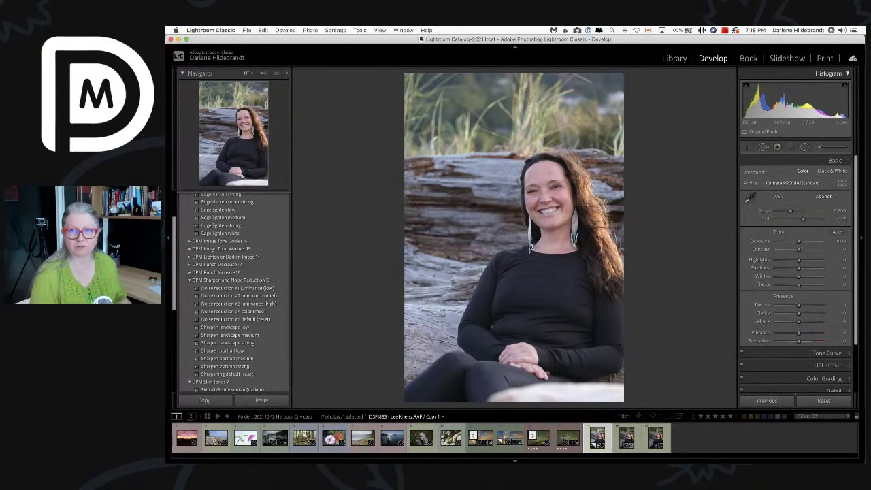
pyautogui.press('Right')
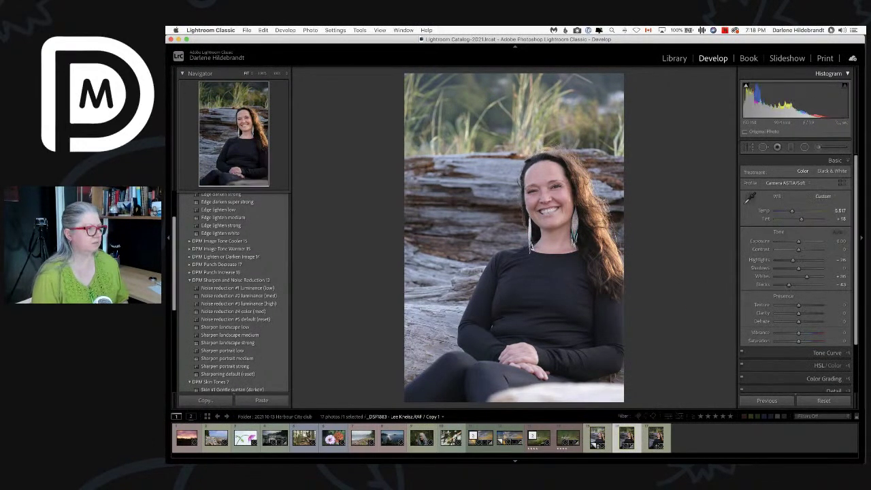
pyautogui.hotkey('shift', 'f')
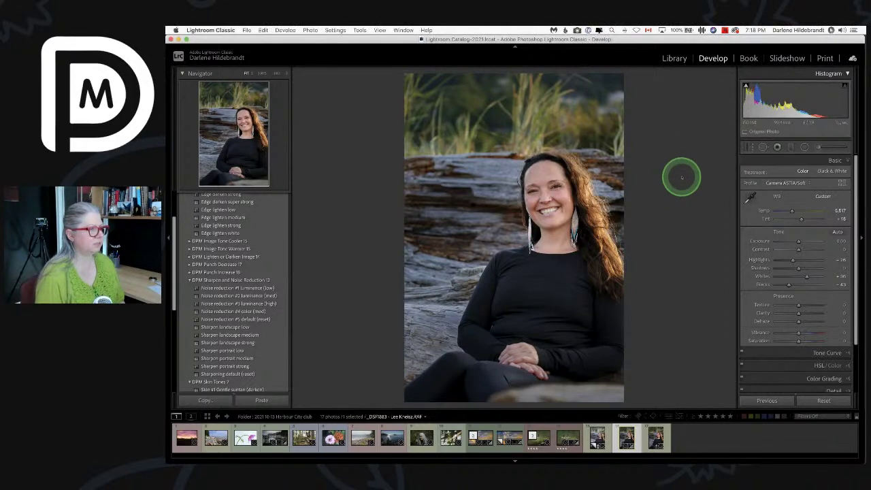
pyautogui.press('Right')
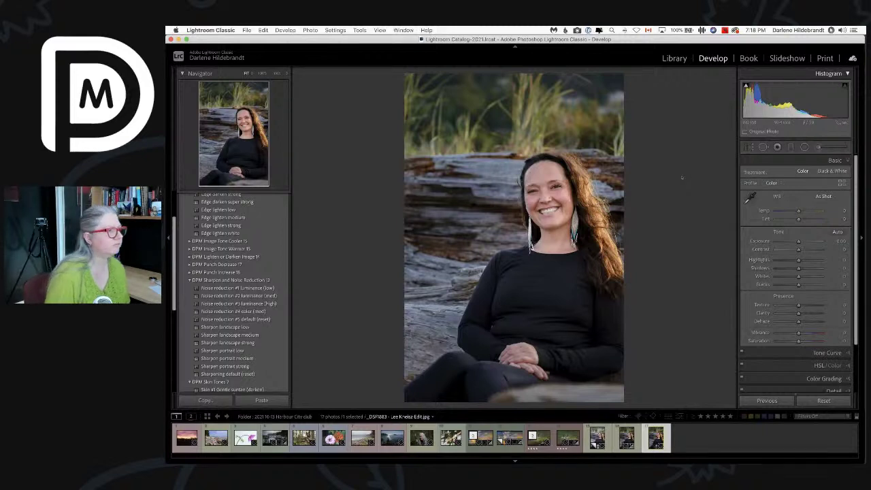
# Step: Switch to Luminar AI to check the processing of the portrait edits, and return to Lightroom Classic once done
pyautogui.press('super+Tab')
pyautogui.press('super+Tab')
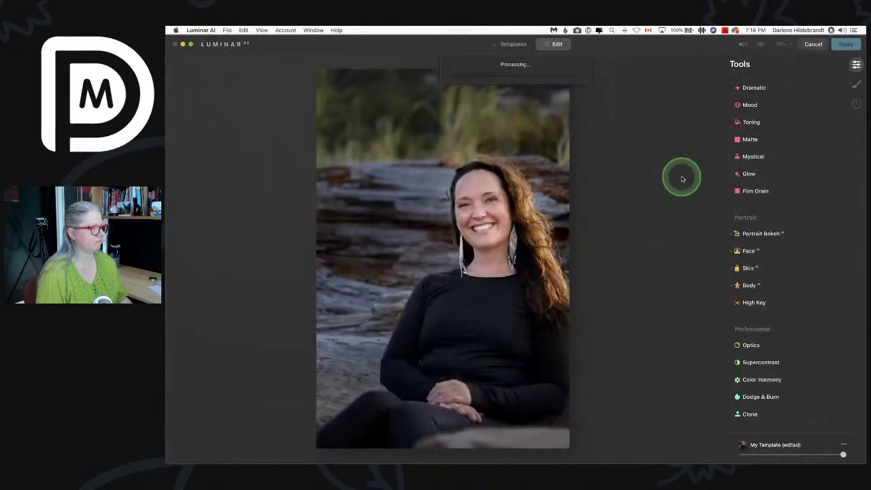
pyautogui.press('super+Tab')
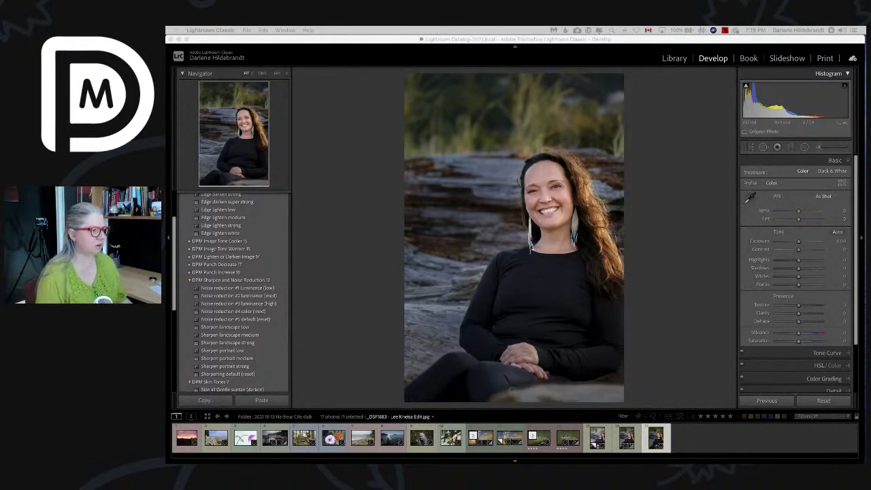
pyautogui.click(693, 340)
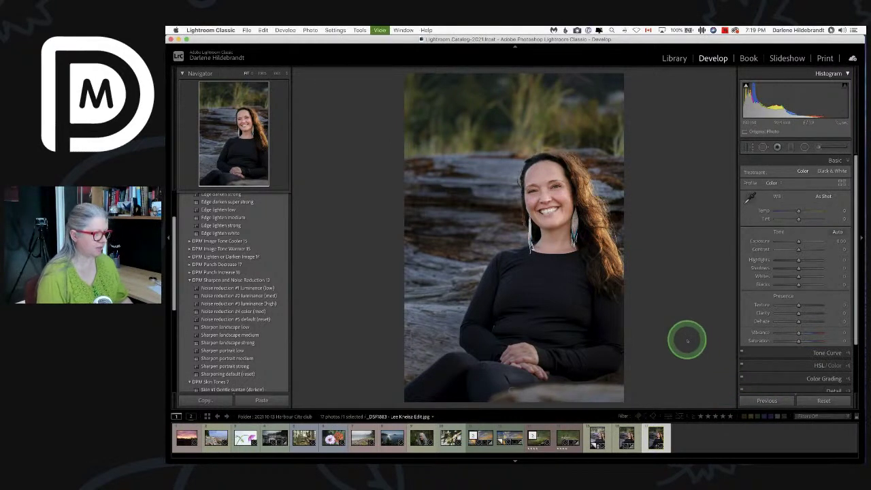
# Step: Compare all three portrait versions side by side in Survey view with the surrounding panels hidden, and return to the grid
pyautogui.press('g')
pyautogui.keyDown('shift'); pyautogui.click(575, 225); pyautogui.keyUp('shift')
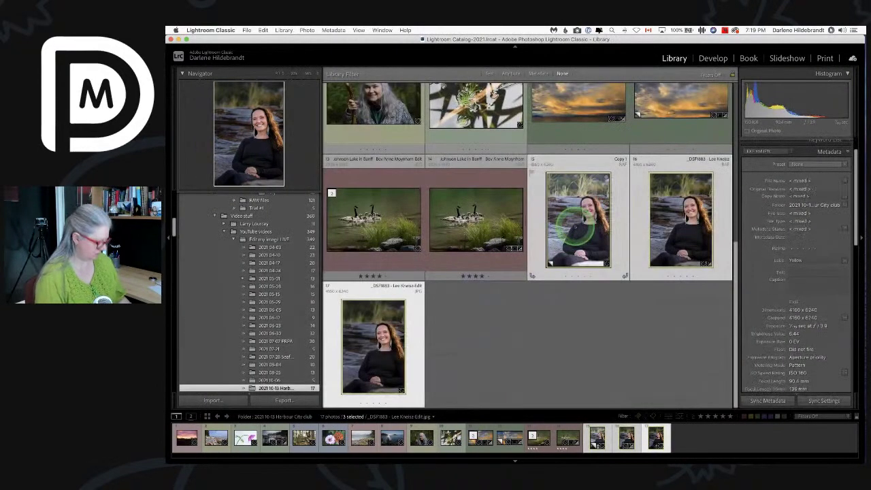
pyautogui.press('n')
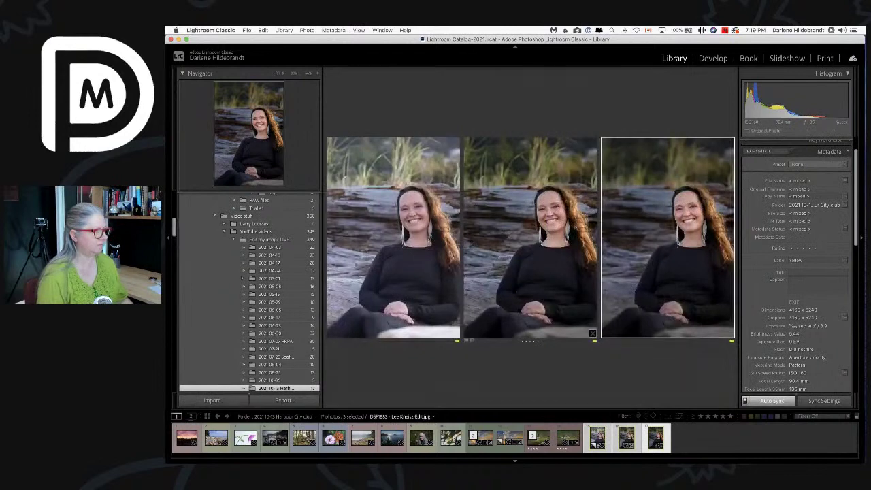
pyautogui.press('Tab')
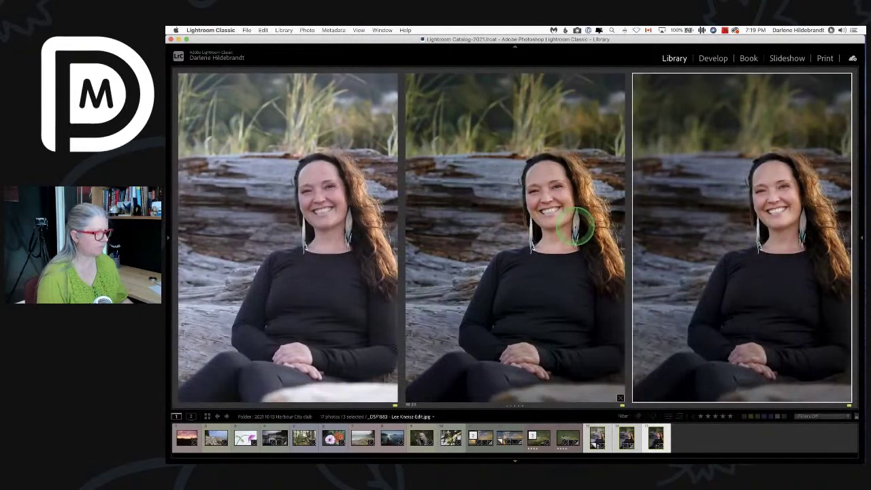
pyautogui.hotkey('shift', 'Tab')
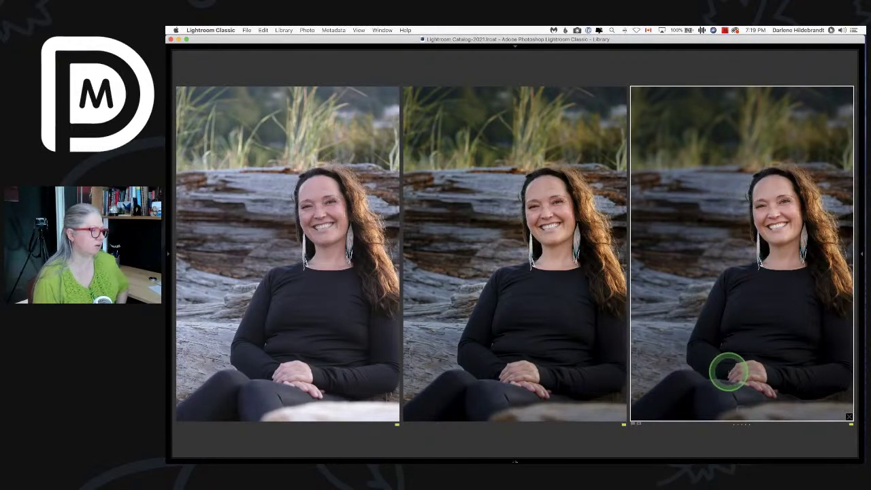
pyautogui.press('g')
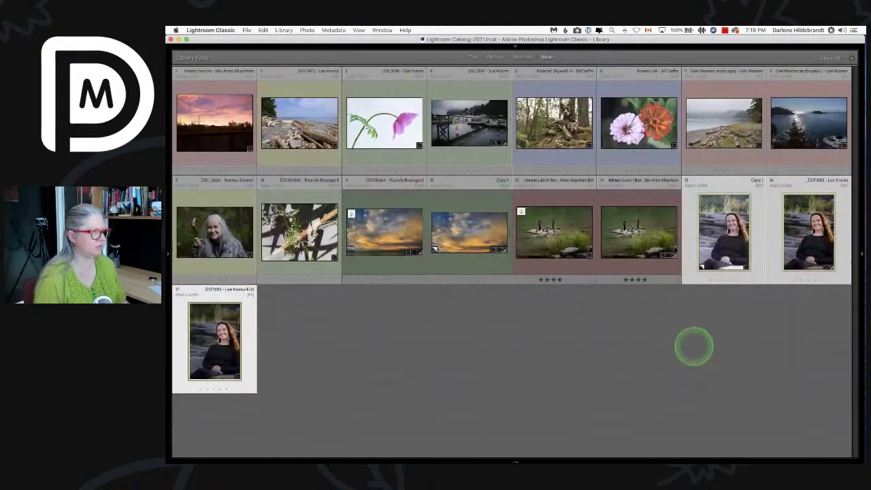
# Step: Open only the Luminar-edited JPG portrait in the Develop module and bring back all the hidden panels
pyautogui.click(694, 347)
pyautogui.click(224, 325)
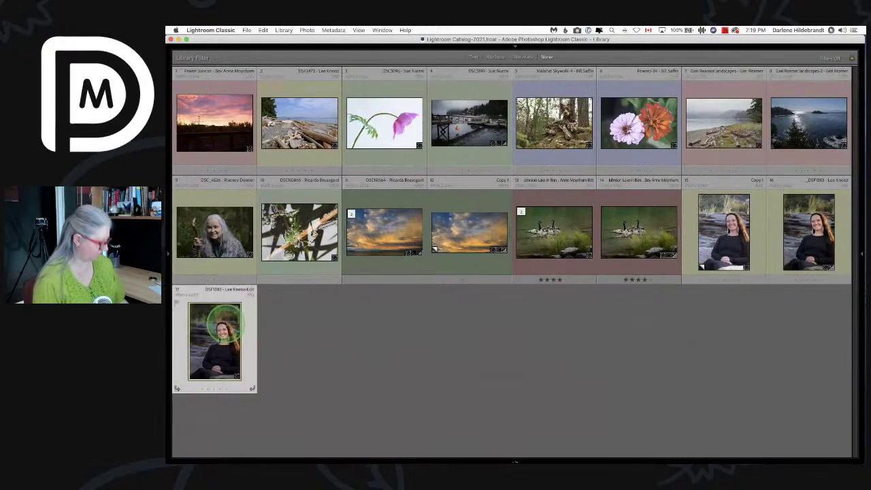
pyautogui.press('d')
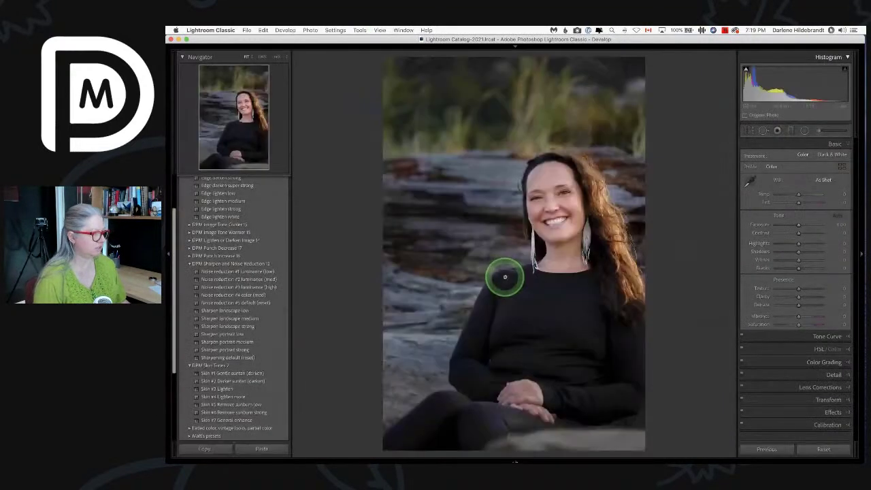
pyautogui.press('Tab')
pyautogui.hotkey('shift', 'Tab')
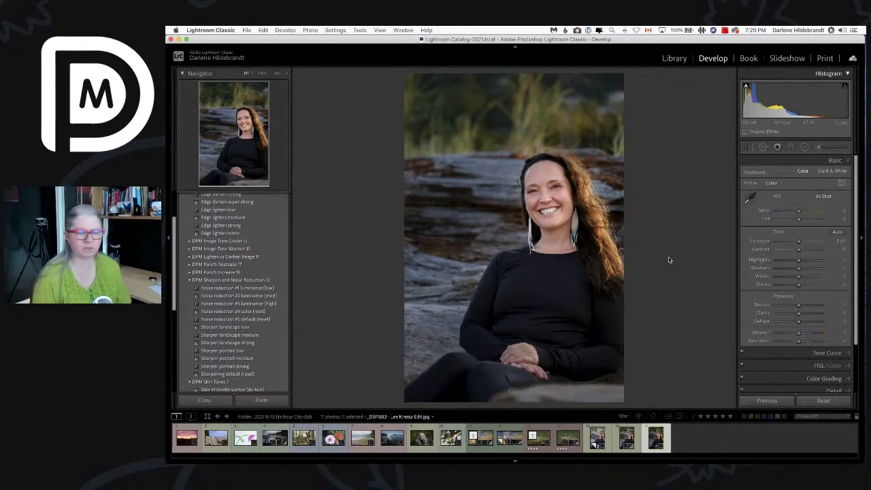
# Step: Try a black-and-white treatment on the Luminar-edited portrait
pyautogui.press('super+shift+e')
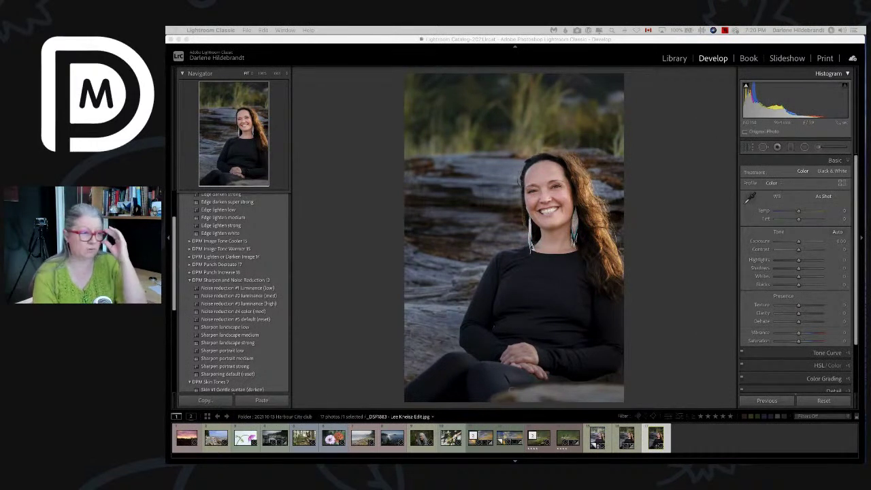
pyautogui.click(684, 183)
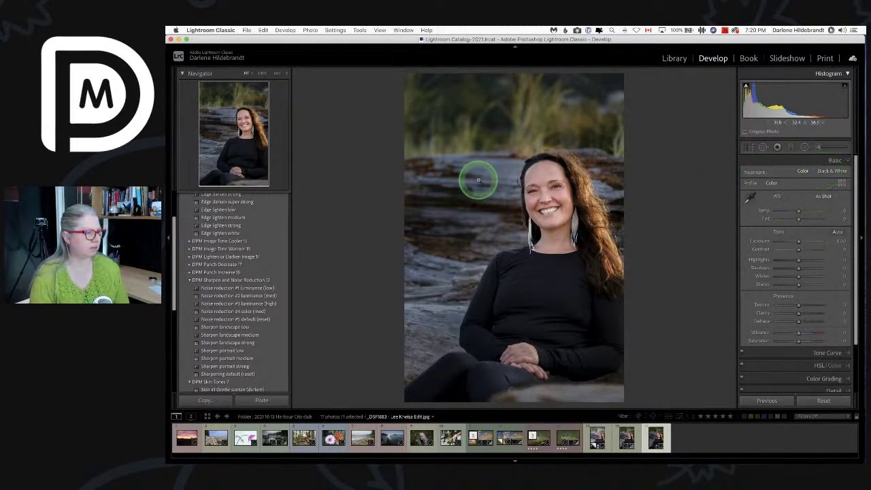
pyautogui.click(831, 171)
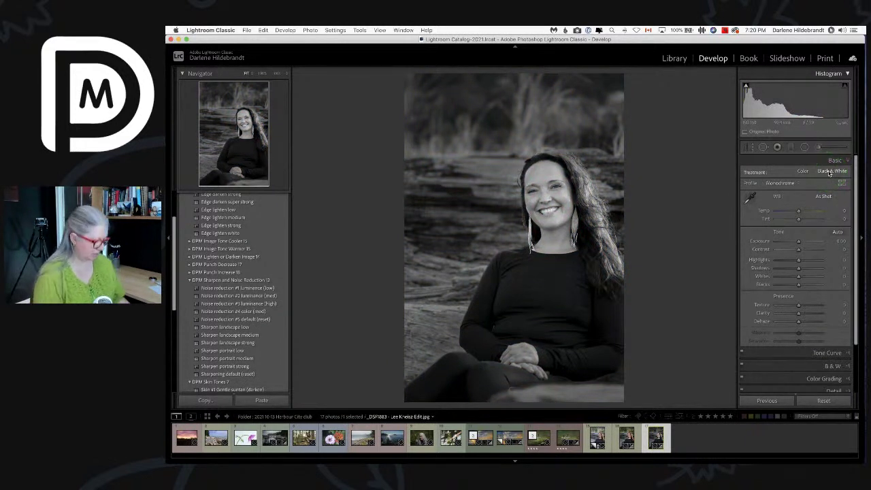
# Step: Apply the Camera ACROS profile to the Lightroom-edited raw portrait from the Profile Browser
pyautogui.click(625, 437)
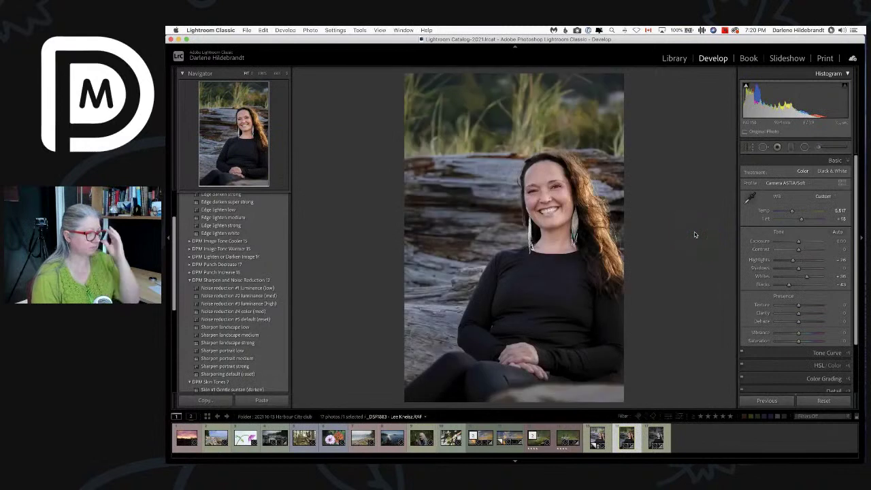
pyautogui.click(788, 184)
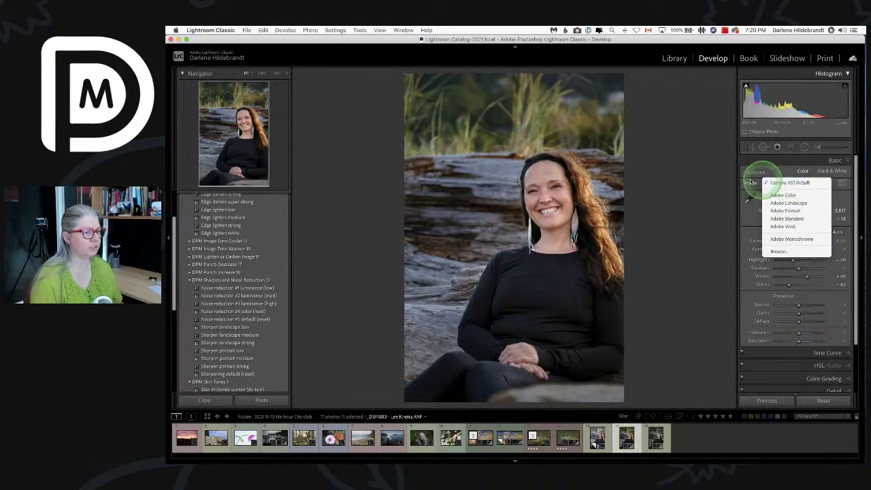
pyautogui.click(841, 182)
pyautogui.click(841, 182)
pyautogui.scroll(-2, 820, 224)
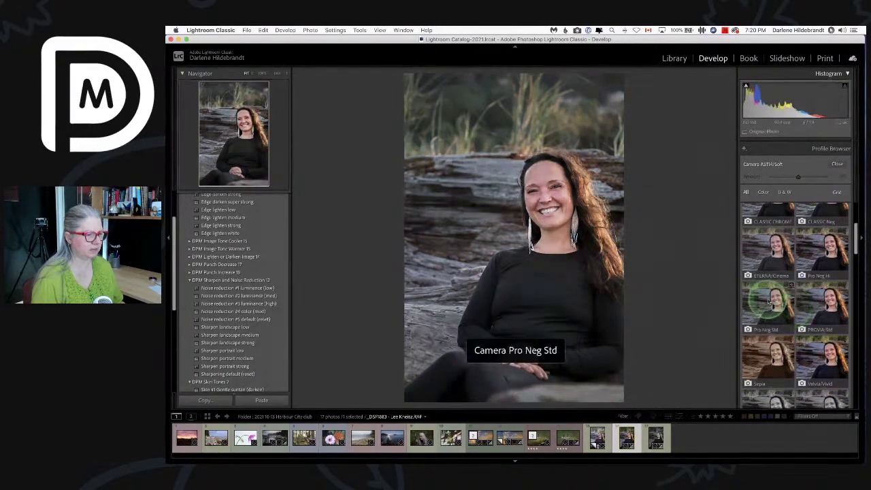
pyautogui.scroll(-3, 771, 297)
pyautogui.click(765, 348)
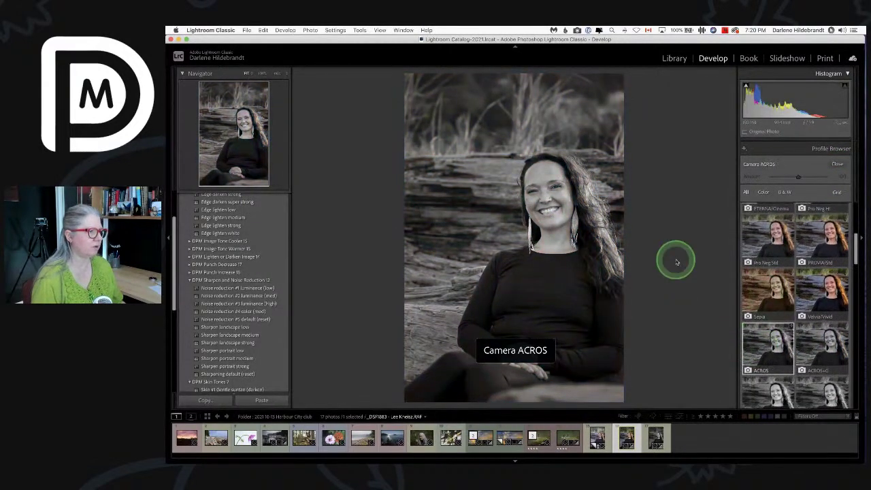
pyautogui.click(836, 164)
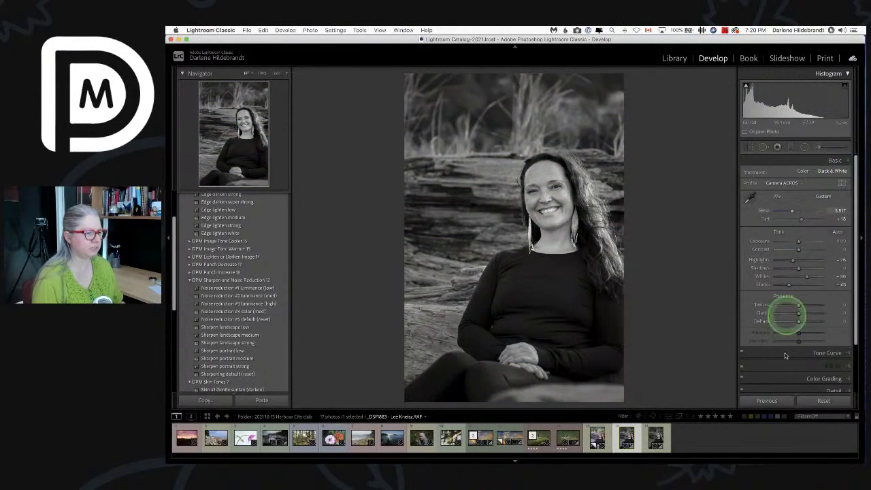
# Step: Switch the raw portrait's profile to Adobe Monochrome and display its Black & White Mix sliders
pyautogui.click(827, 368)
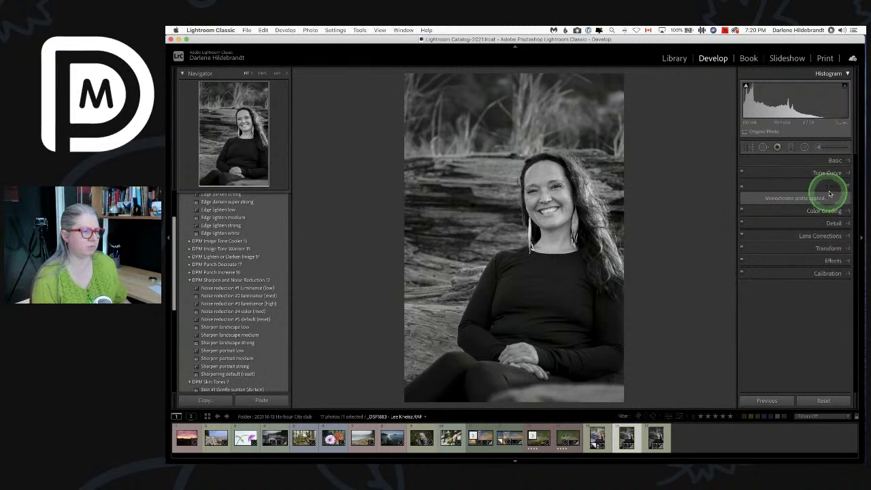
pyautogui.click(834, 161)
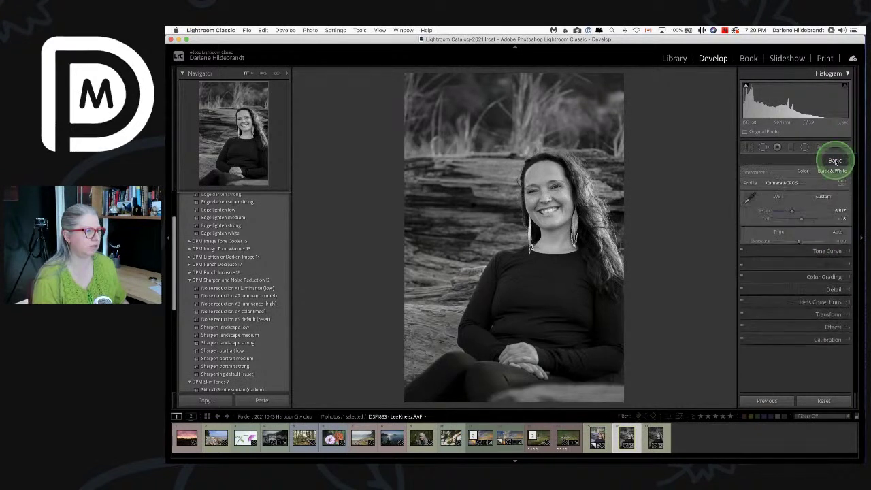
pyautogui.click(779, 183)
pyautogui.click(783, 240)
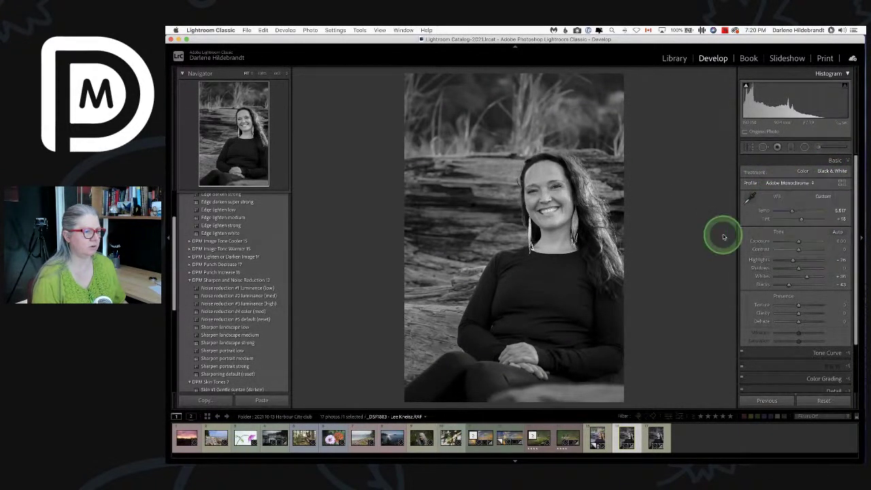
pyautogui.click(831, 365)
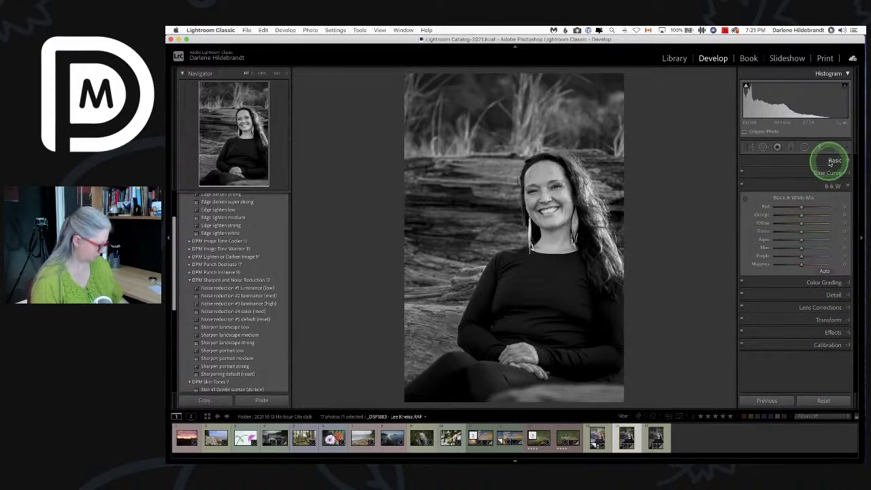
# Step: Undo the monochrome profile changes on the raw portrait and go back to the Luminar-edited JPG
pyautogui.press('super+z')
pyautogui.press('super+z')
pyautogui.press('super+z')
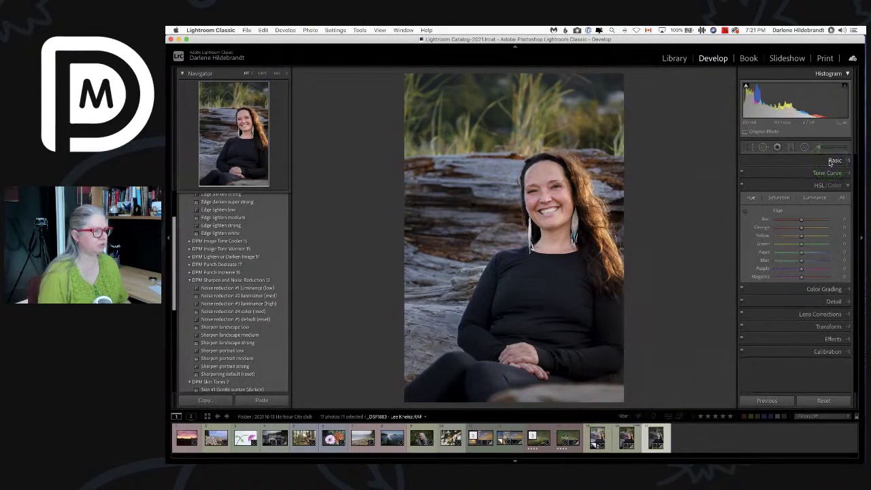
# Step: Set the Luminar-edited JPG's treatment to Black & White and check which profiles it offers
pyautogui.click(832, 161)
pyautogui.click(821, 171)
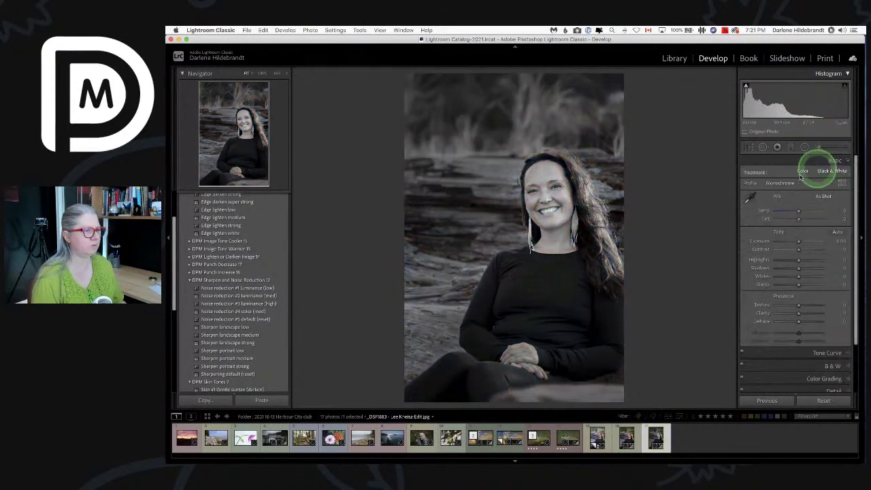
pyautogui.click(779, 183)
pyautogui.click(780, 184)
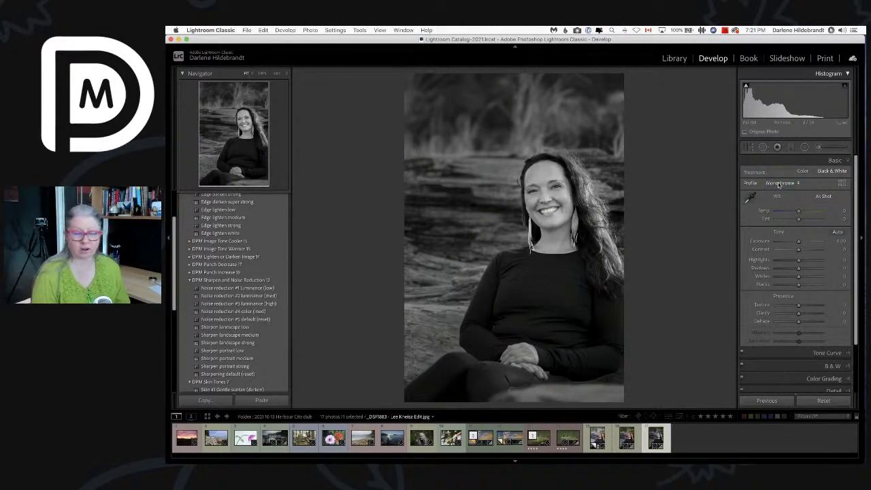
# Step: Create a virtual copy of the black-and-white Luminar-edited JPG
pyautogui.scroll(-1, 790, 249)
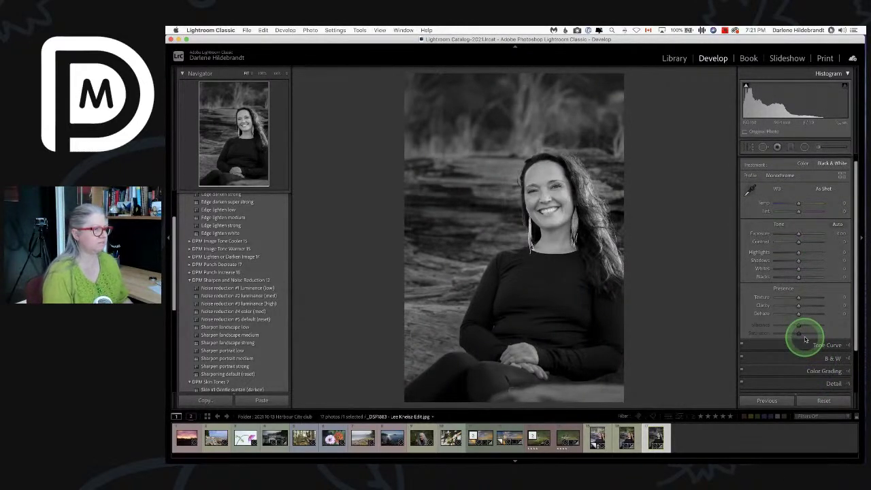
pyautogui.press('Left')
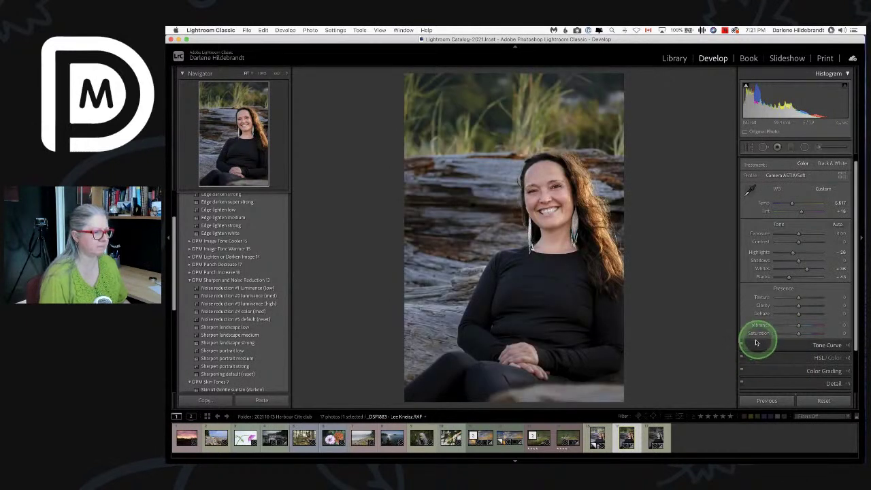
pyautogui.press('Right')
pyautogui.press('super+apostrophe')
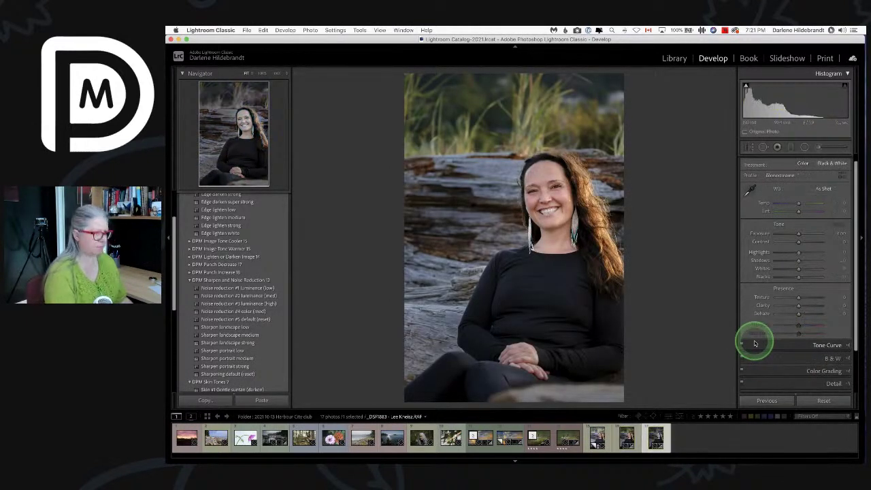
pyautogui.press('v')
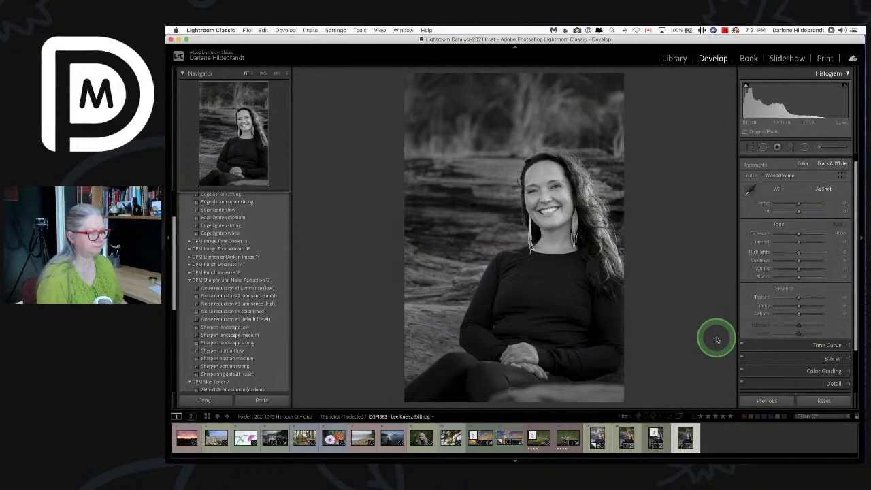
# Step: Return the original Luminar-edited JPG to the Color treatment and lower its Saturation to -100
pyautogui.press('Left')
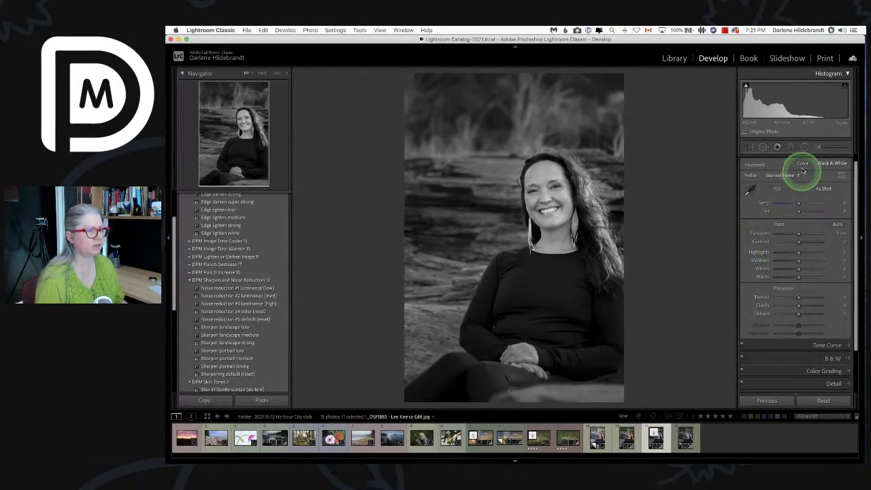
pyautogui.click(803, 163)
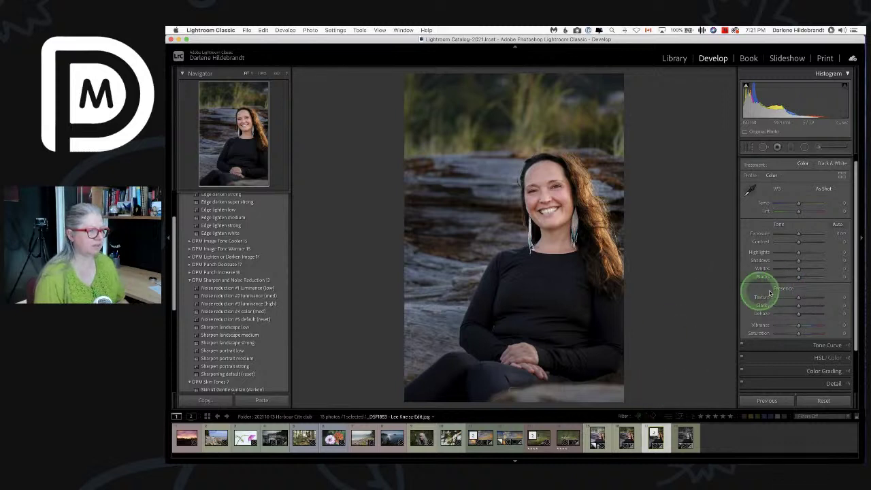
pyautogui.moveTo(798, 333); pyautogui.dragTo(766, 334)
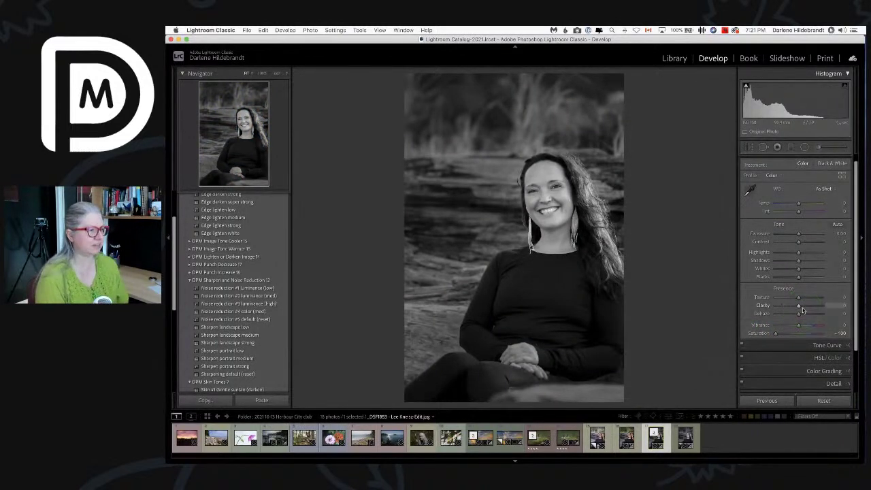
pyautogui.moveTo(803, 311)
pyautogui.mouseDown()
pyautogui.moveTo(739, 354)
pyautogui.moveTo(754, 351)
pyautogui.moveTo(769, 317)
pyautogui.mouseUp()
pyautogui.scroll(-1, 769, 317)
# Step: Compare the desaturated JPG with its Black & White virtual copy, ending on the desaturated version
pyautogui.press('Right')
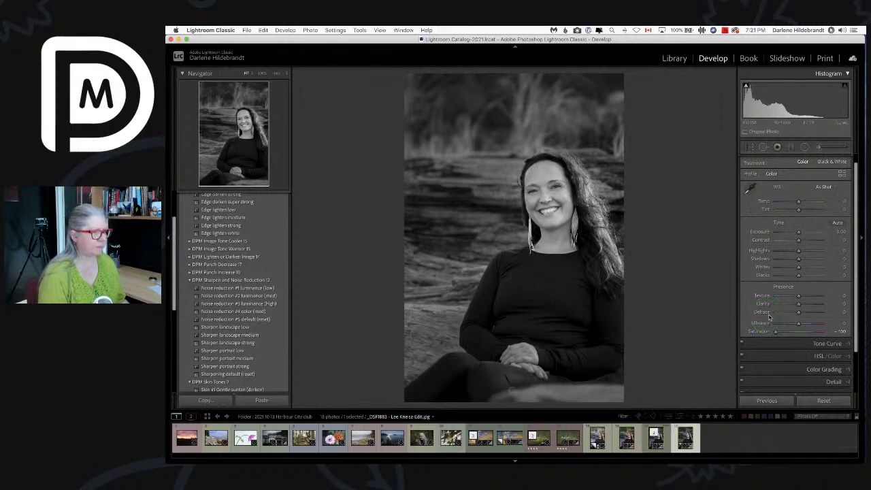
pyautogui.click(773, 317)
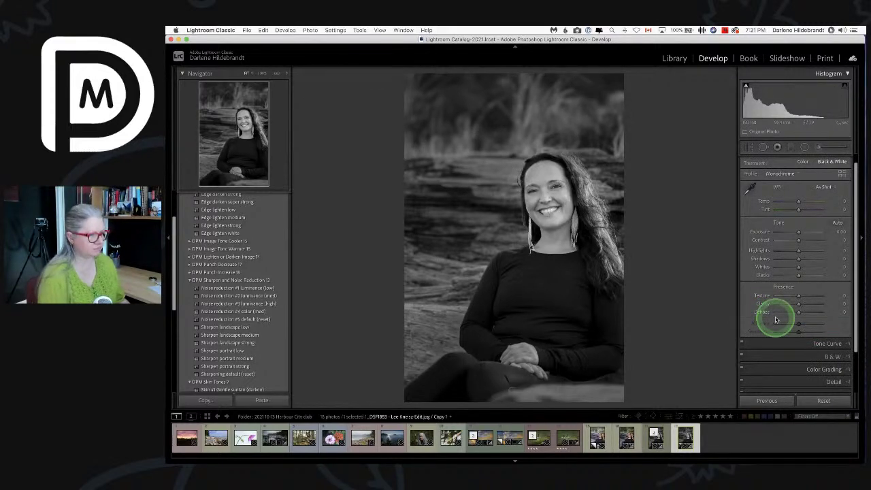
pyautogui.press('Left')
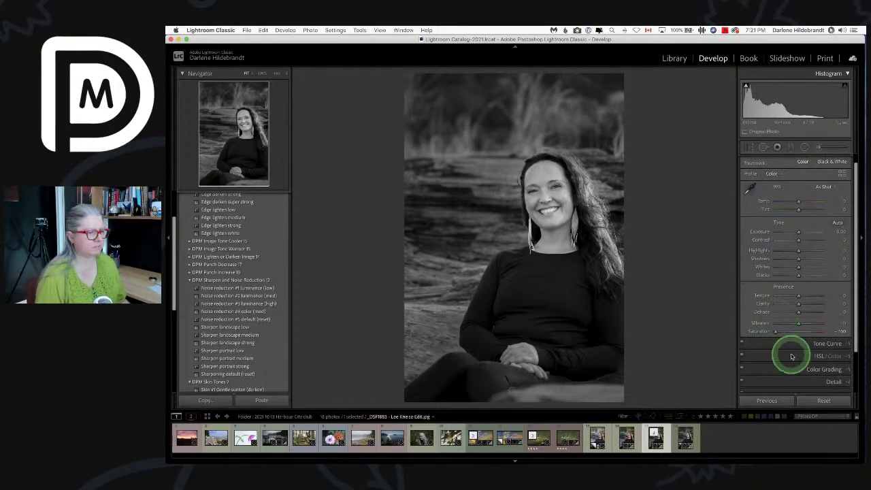
# Step: Try raising the Orange luminance of the desaturated JPG in the HSL adjustments
pyautogui.click(791, 357)
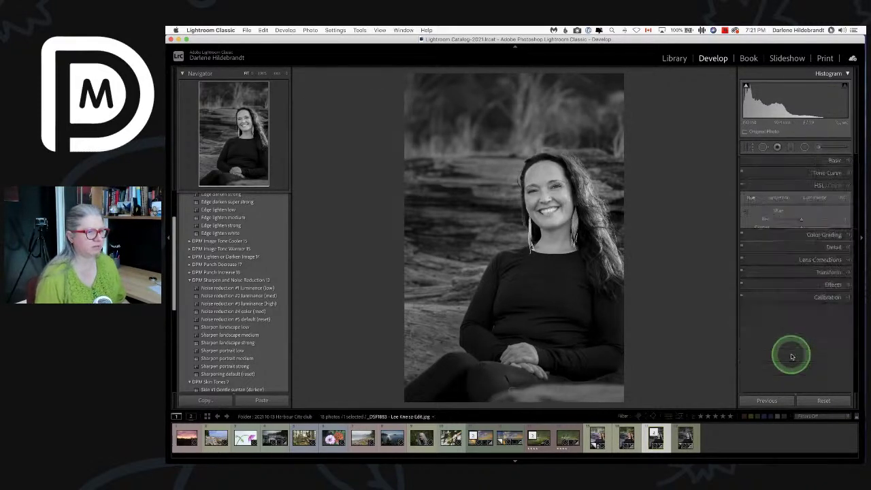
pyautogui.click(815, 197)
pyautogui.moveTo(800, 229); pyautogui.dragTo(827, 229)
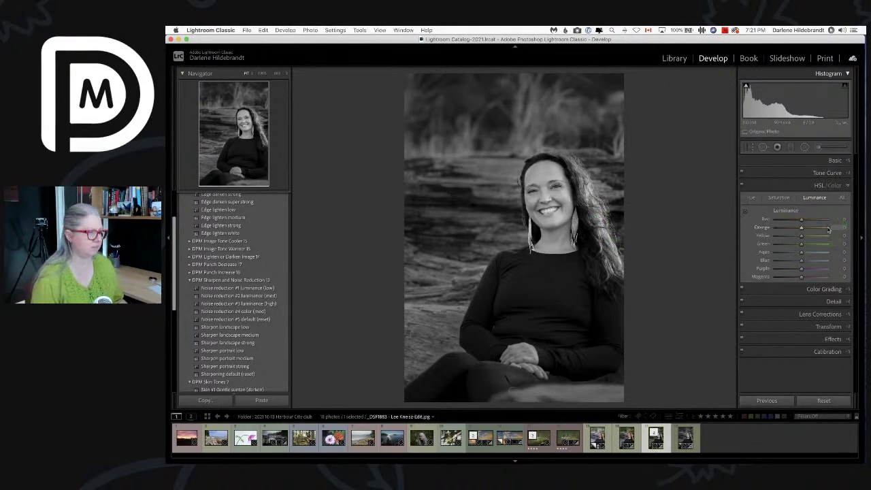
# Step: Try lowering Orange to about -60 in the virtual copy's Black & White Mix, and reset it
pyautogui.press('v')
pyautogui.moveTo(726, 228)
pyautogui.mouseDown()
pyautogui.moveTo(832, 151)
pyautogui.moveTo(820, 172)
pyautogui.mouseUp()
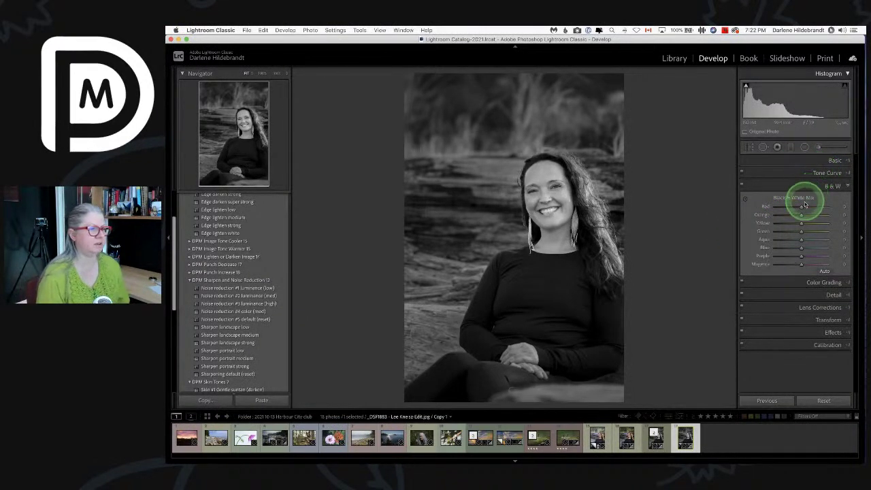
pyautogui.moveTo(799, 214); pyautogui.dragTo(778, 213)
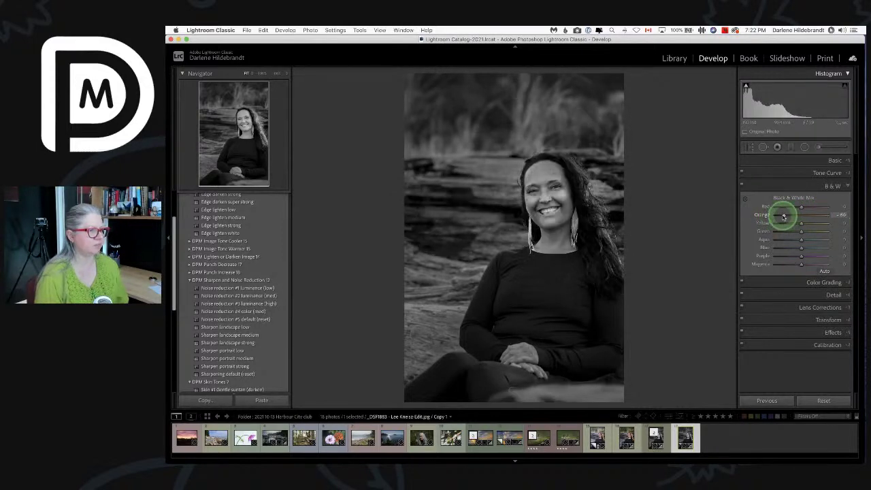
pyautogui.doubleClick(777, 213)
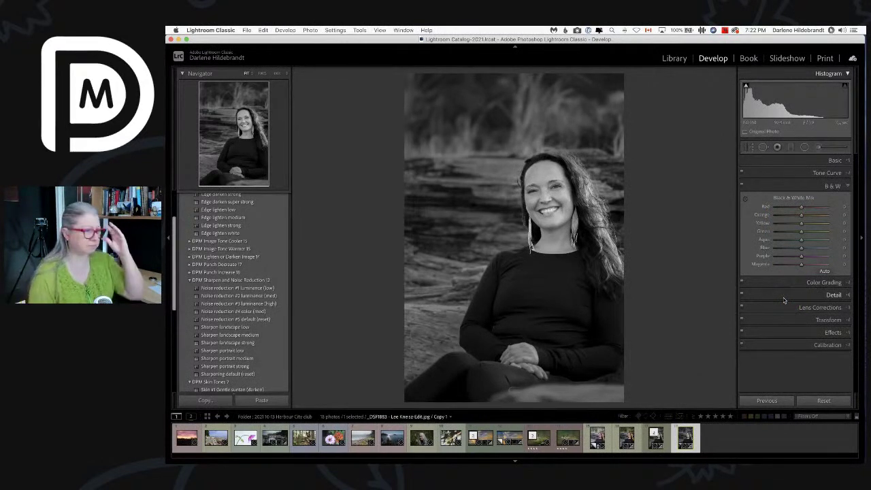
# Step: Activate the targeted adjustment tool for the virtual copy's Black & White Mix
pyautogui.click(744, 198)
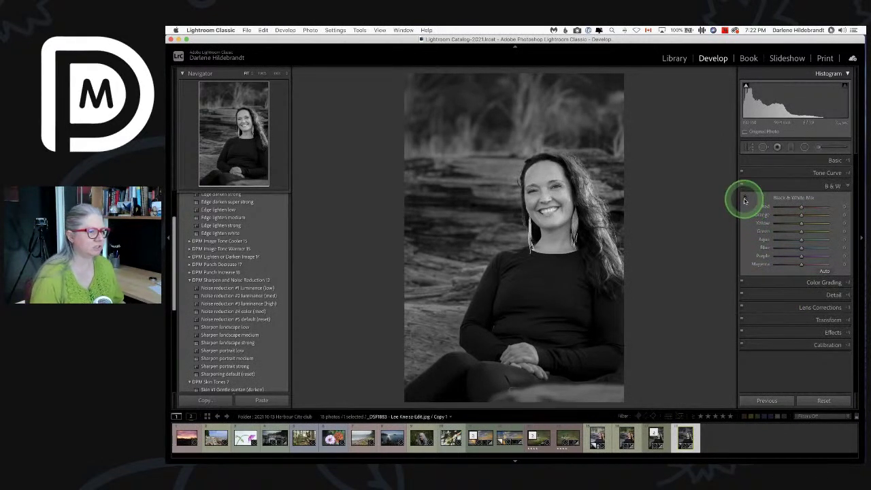
# Step: Darken the portrait's background tones with the Black & White Mix targeted adjustment and sliders, setting Red to -7 and Green to -20
pyautogui.moveTo(565, 204); pyautogui.dragTo(533, 187)
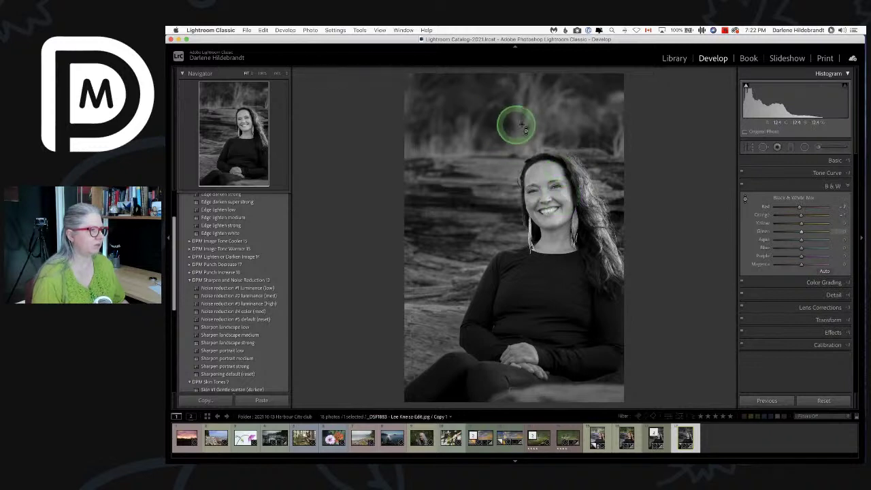
pyautogui.moveTo(527, 124); pyautogui.dragTo(525, 122)
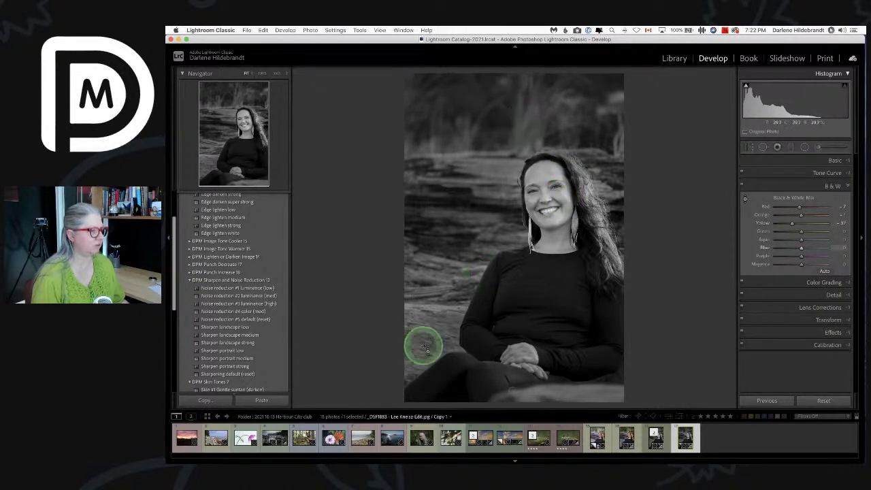
pyautogui.moveTo(428, 327); pyautogui.dragTo(430, 338)
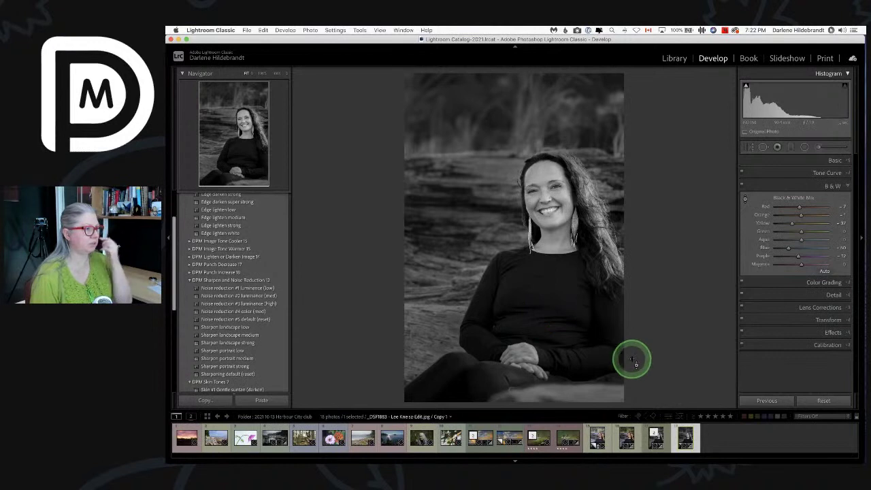
pyautogui.moveTo(539, 124)
pyautogui.mouseDown()
pyautogui.moveTo(535, 131)
pyautogui.moveTo(537, 122)
pyautogui.mouseUp()
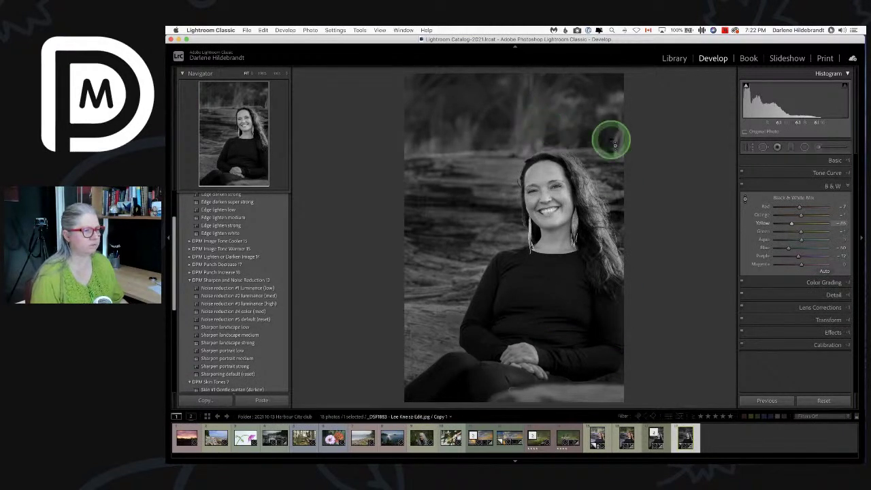
pyautogui.moveTo(791, 224)
pyautogui.mouseDown()
pyautogui.moveTo(823, 227)
pyautogui.moveTo(794, 227)
pyautogui.moveTo(798, 234)
pyautogui.mouseUp()
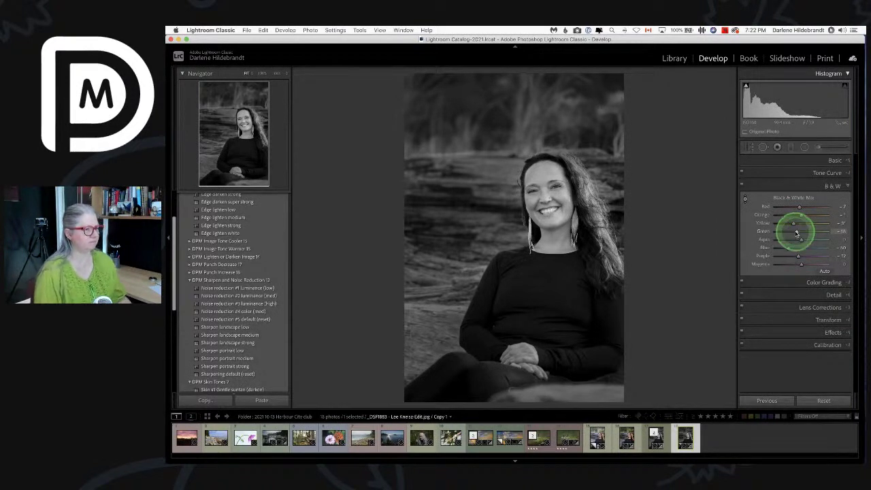
pyautogui.click(744, 198)
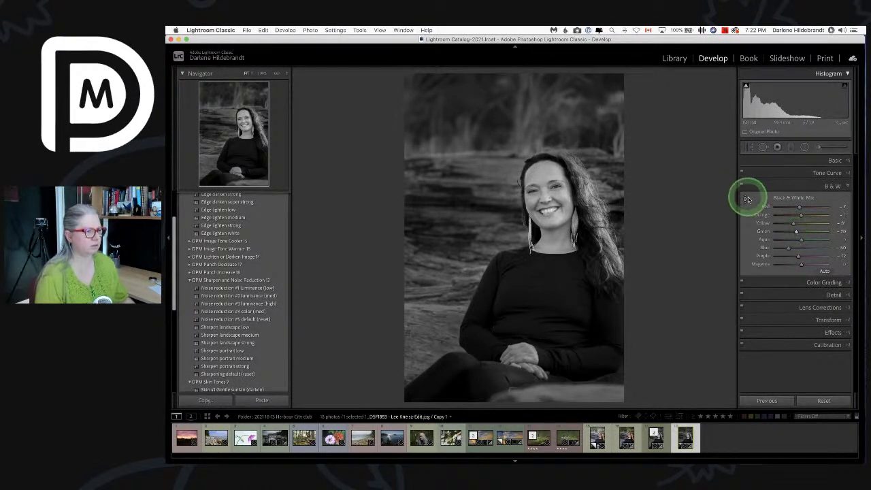
# Step: Apply the "Edge darken strong" vignette preset to the black-and-white portrait
pyautogui.click(221, 228)
pyautogui.scroll(3, 221, 232)
pyautogui.click(225, 247)
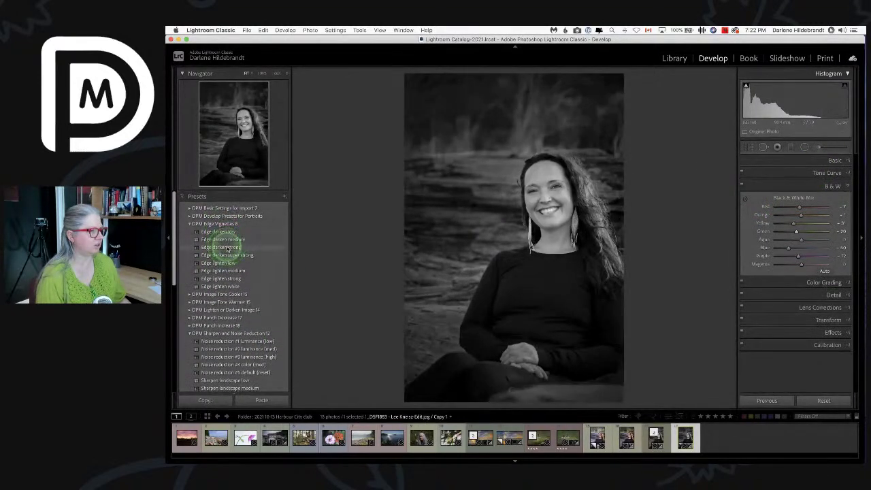
pyautogui.click(729, 267)
pyautogui.click(767, 266)
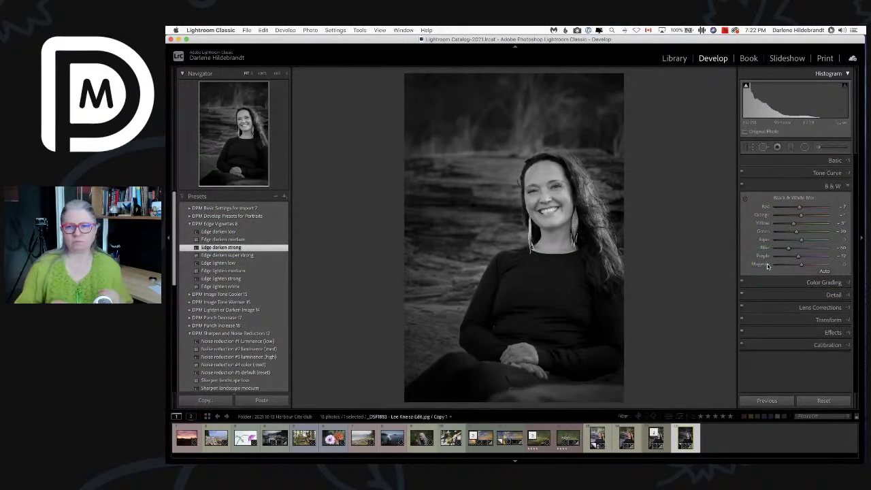
# Step: Adjust the portrait's basic tones, setting Exposure to +0.10, Whites to +37 and Blacks to +11
pyautogui.click(821, 160)
pyautogui.moveTo(806, 281)
pyautogui.mouseDown()
pyautogui.moveTo(798, 277)
pyautogui.moveTo(812, 279)
pyautogui.moveTo(802, 287)
pyautogui.mouseUp()
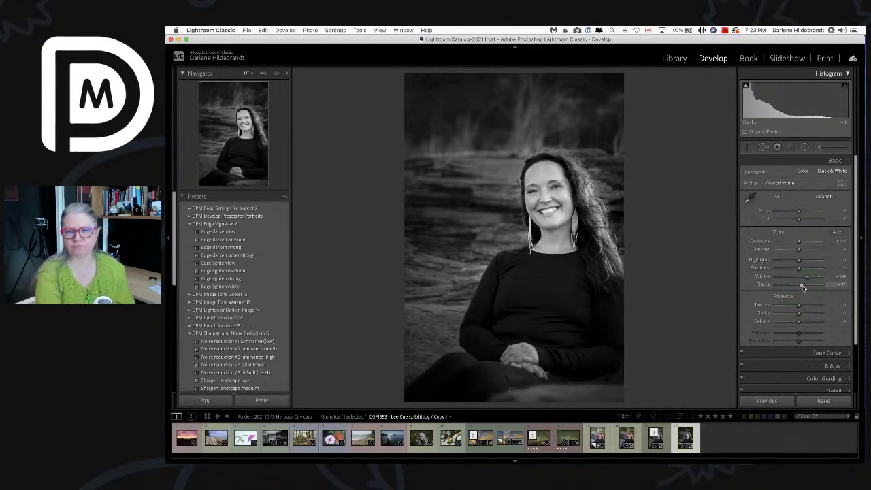
pyautogui.click(797, 245)
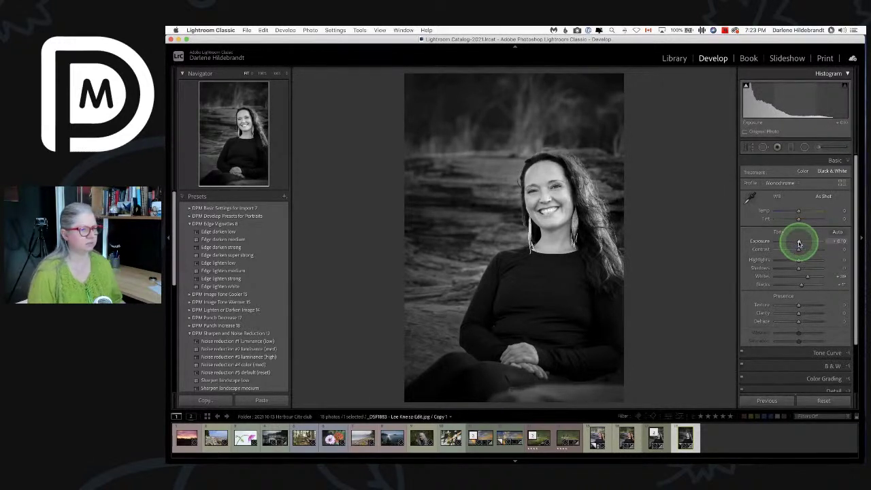
pyautogui.keyDown('alt'); pyautogui.click(806, 276); pyautogui.keyUp('alt')
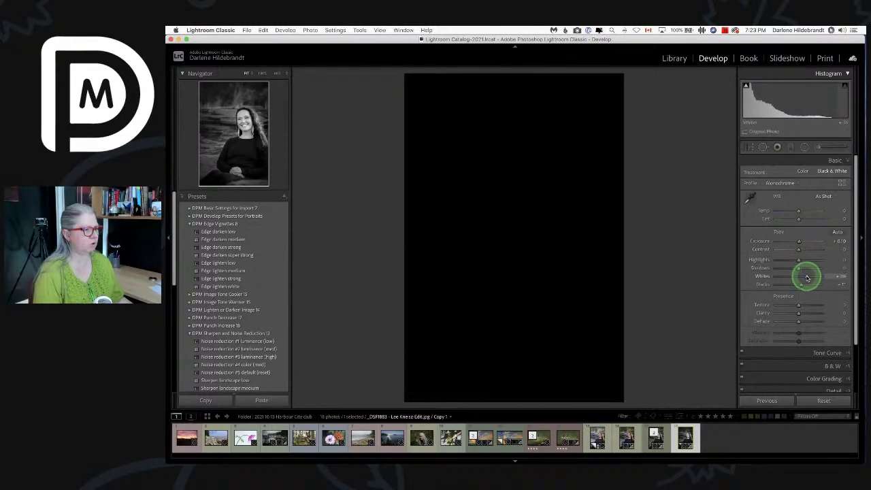
# Step: Compare the virtual copy side by side with the desaturated portrait in Survey view and make the copy active
pyautogui.hotkey('shift', 'Left')
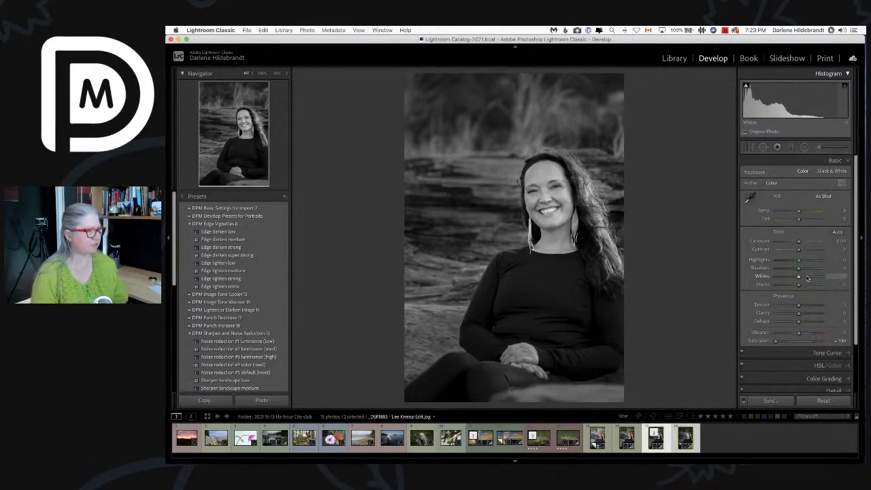
pyautogui.press('c')
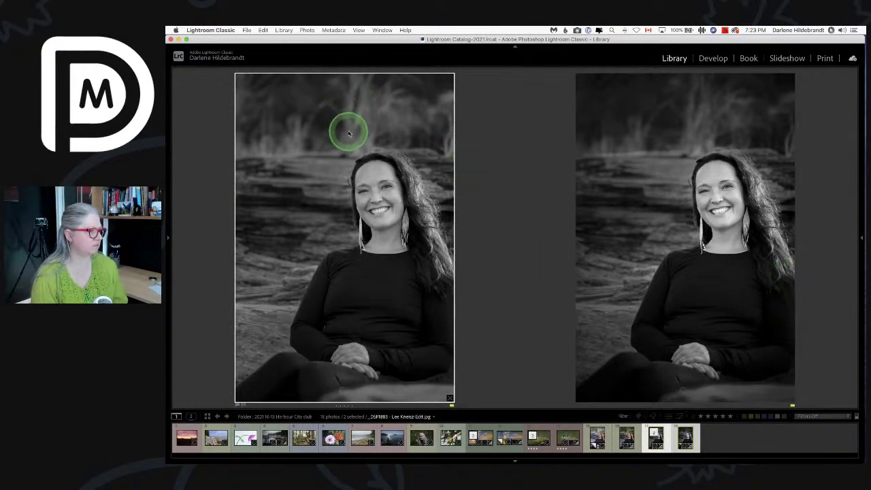
pyautogui.click(641, 344)
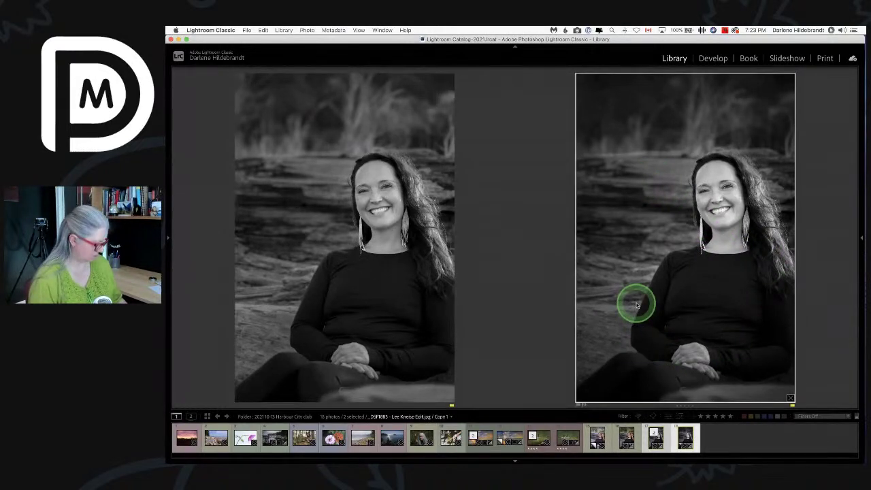
# Step: View the edited copy enlarged with panels hidden and lights dimmed, and compare it with the desaturated version
pyautogui.doubleClick(637, 305)
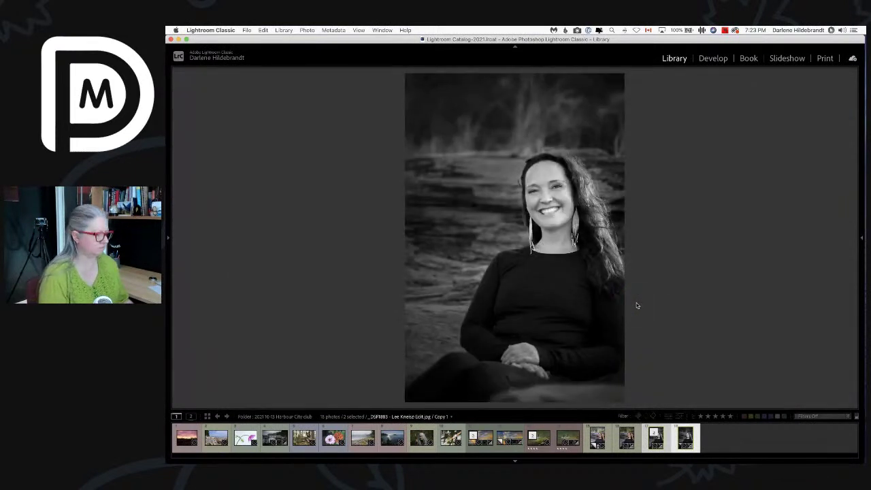
pyautogui.hotkey('shift', 'Tab')
pyautogui.press('l')
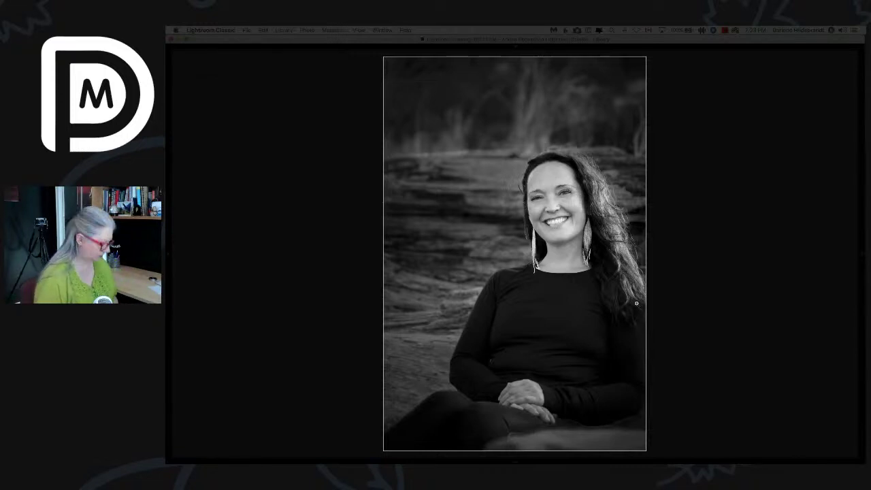
pyautogui.click(636, 303)
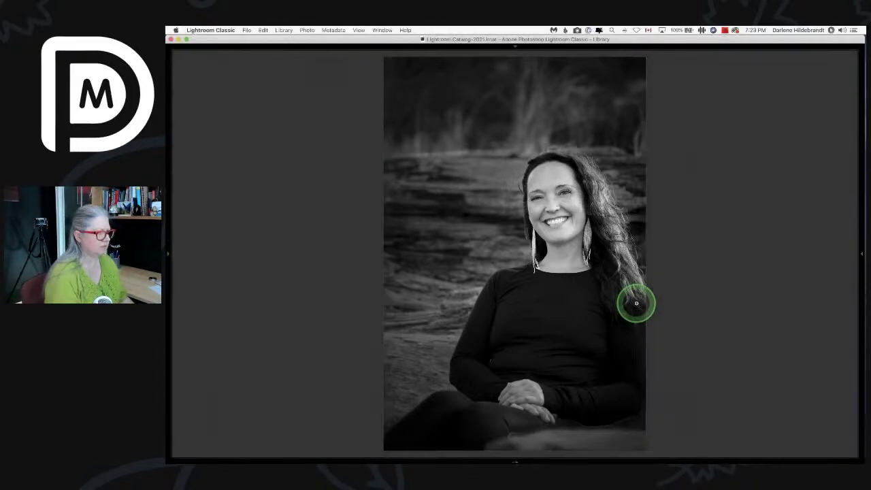
pyautogui.press('l')
pyautogui.press('l')
pyautogui.press('l')
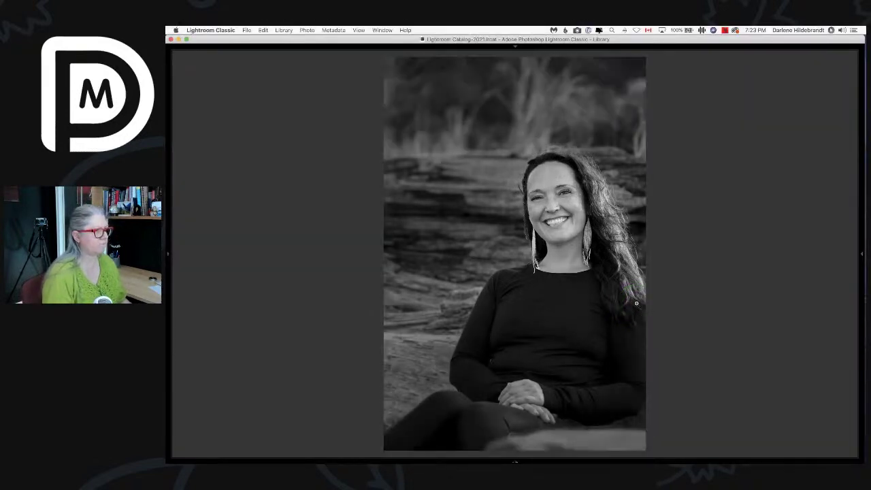
# Step: Return to the photo grid, clear the selection, and open the desaturated portrait in Develop
pyautogui.press('g')
pyautogui.click(808, 238)
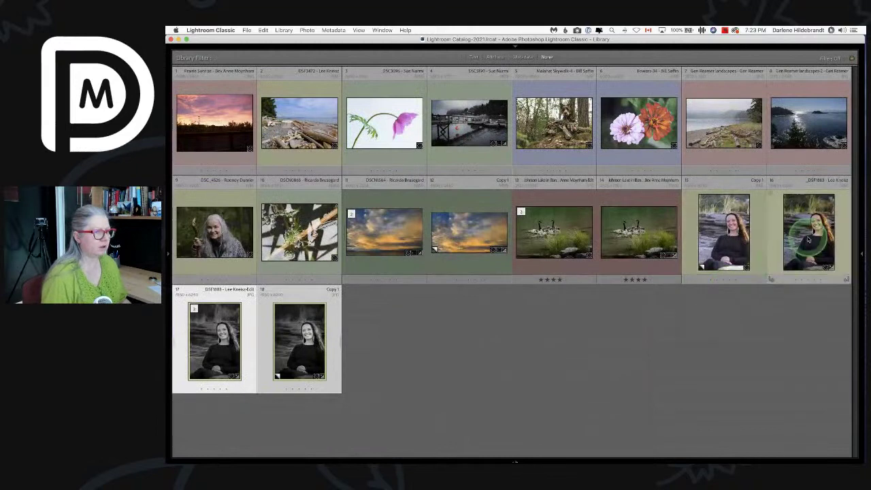
pyautogui.click(447, 355)
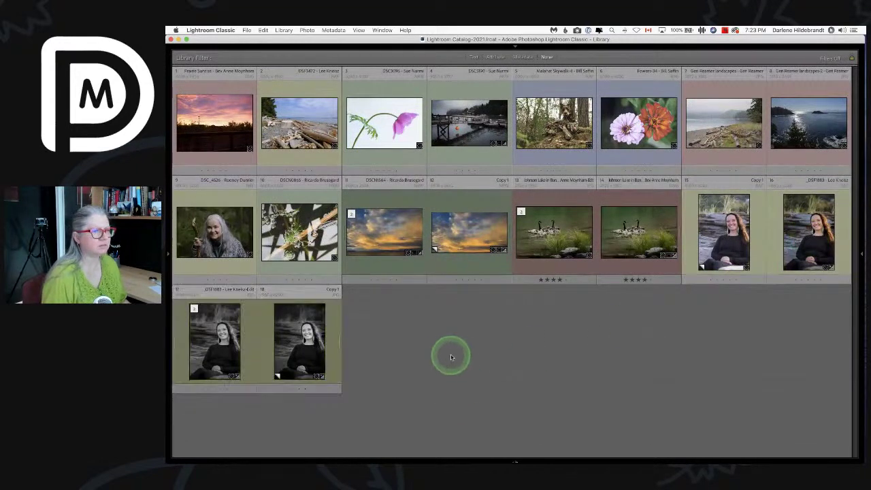
pyautogui.click(210, 340)
pyautogui.press('d')
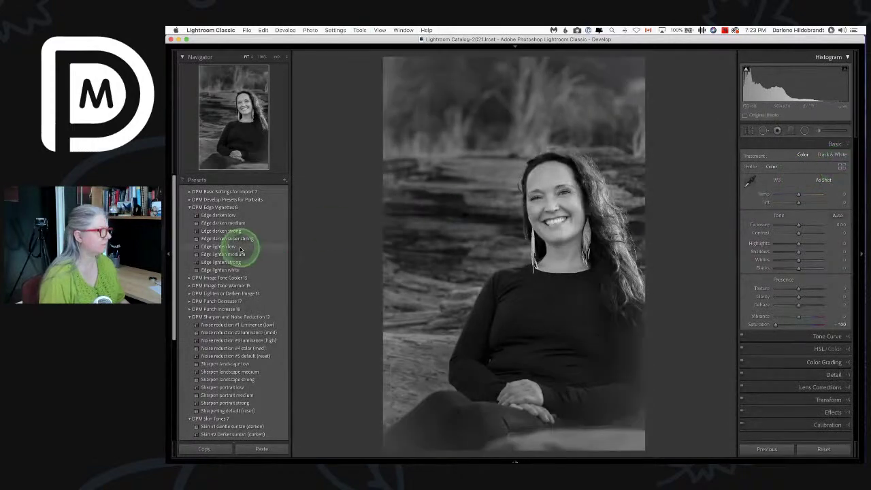
# Step: Return the portrait to its first Convert to Black & White history state and reset all its develop settings
pyautogui.scroll(-3, 240, 249)
pyautogui.scroll(-5, 240, 249)
pyautogui.click(197, 409)
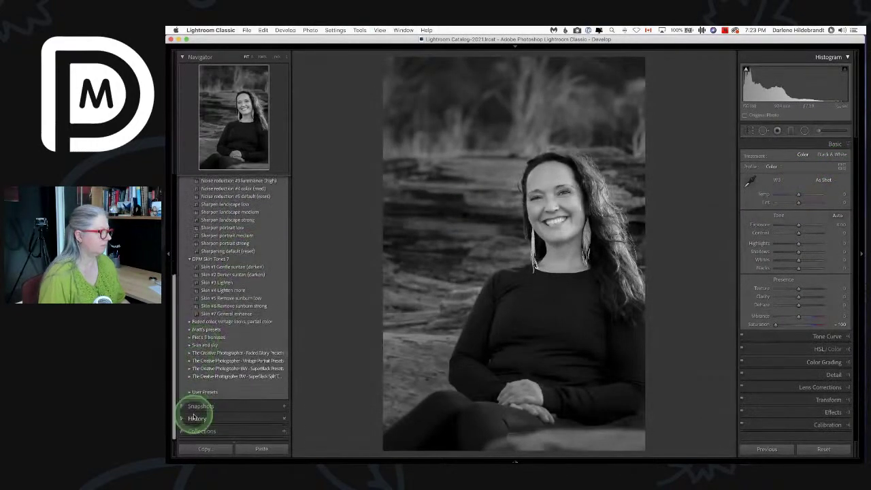
pyautogui.click(205, 245)
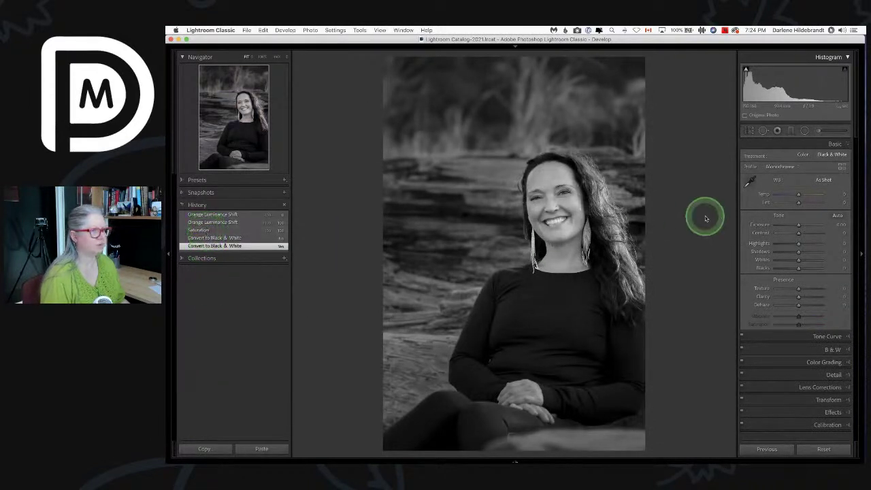
pyautogui.click(823, 449)
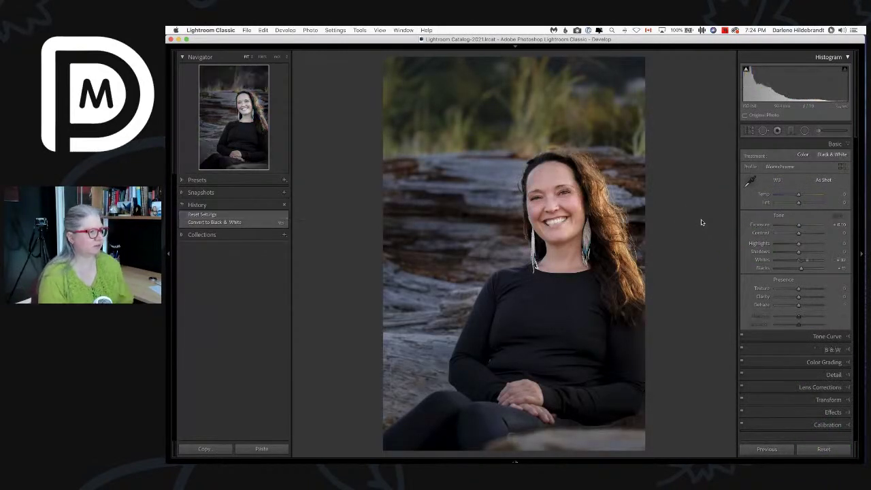
# Step: Check the black-and-white virtual copy in Develop and return to the photo grid
pyautogui.press('super+z')
pyautogui.press('super+z')
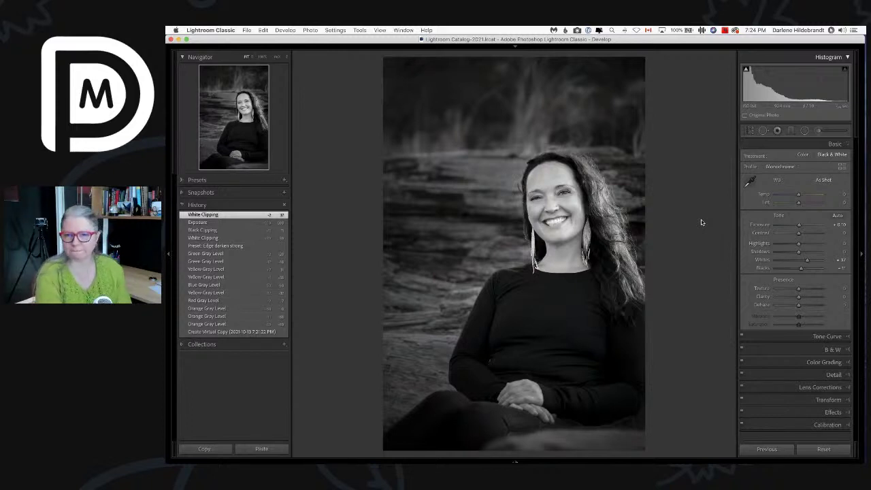
pyautogui.press('g')
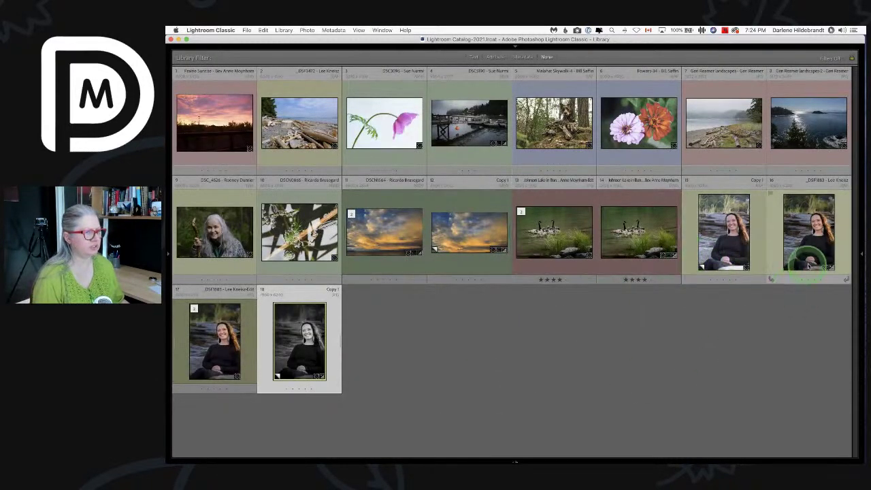
pyautogui.click(545, 411)
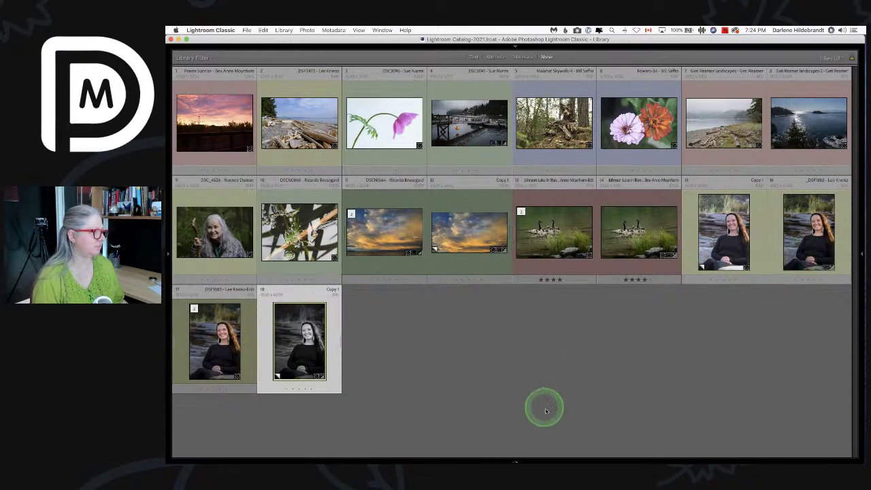
# Step: Select the colour portrait edit and its black-and-white virtual copy together in the grid
pyautogui.click(803, 235)
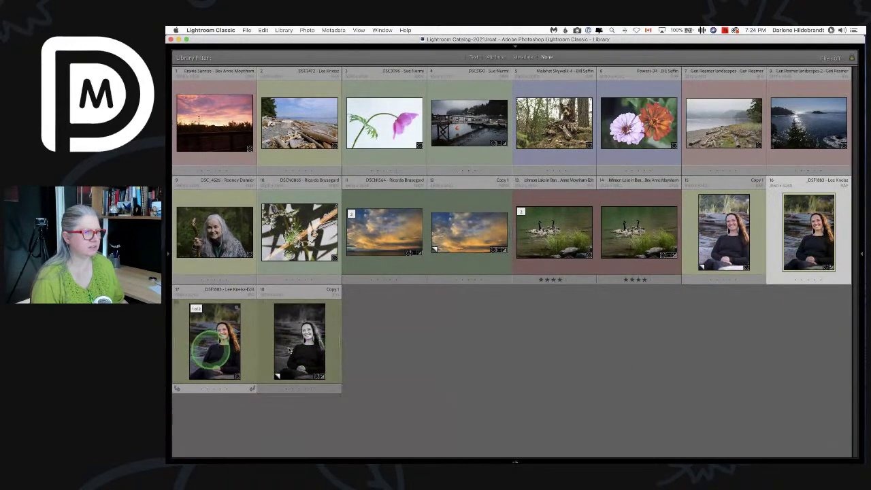
pyautogui.click(752, 241)
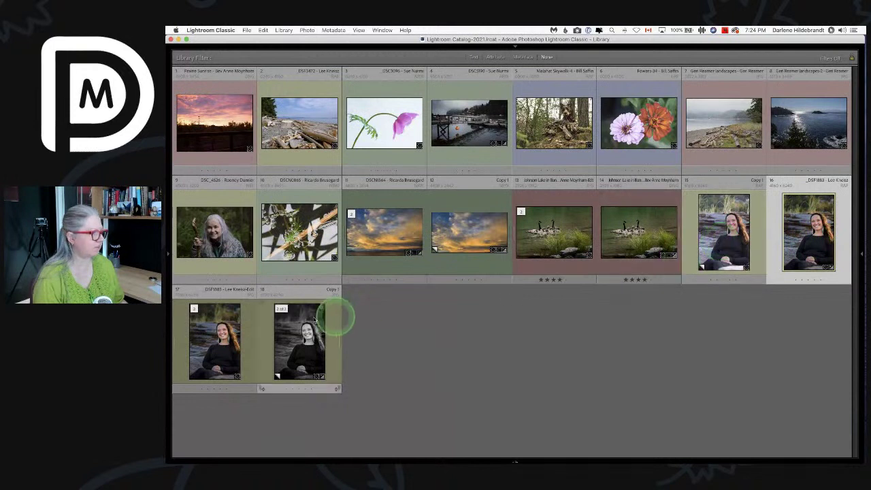
pyautogui.click(213, 347)
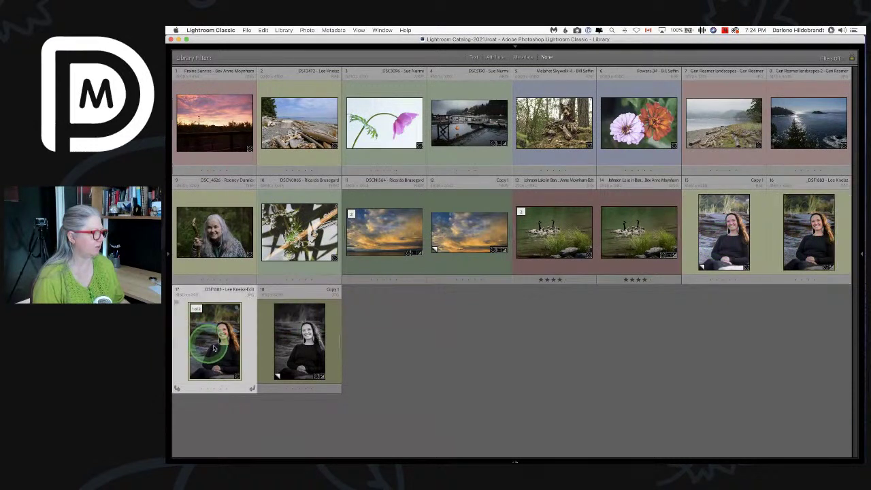
pyautogui.keyDown('super'); pyautogui.click(300, 353); pyautogui.keyUp('super')
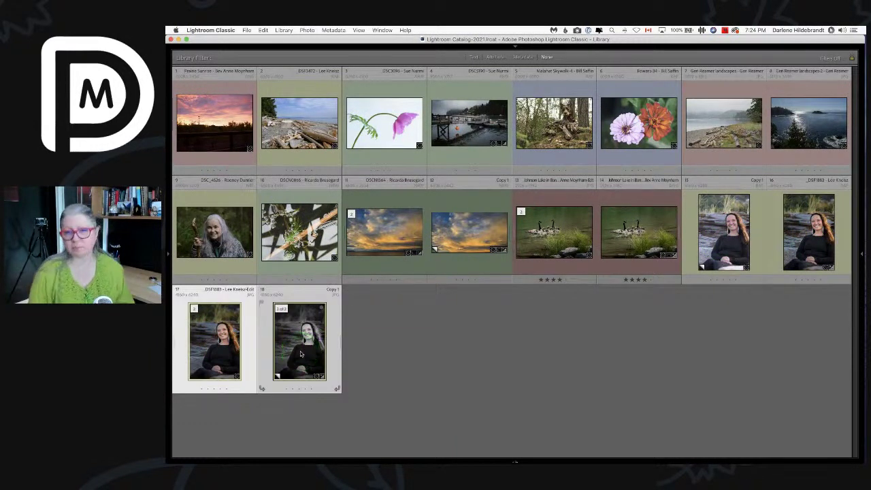
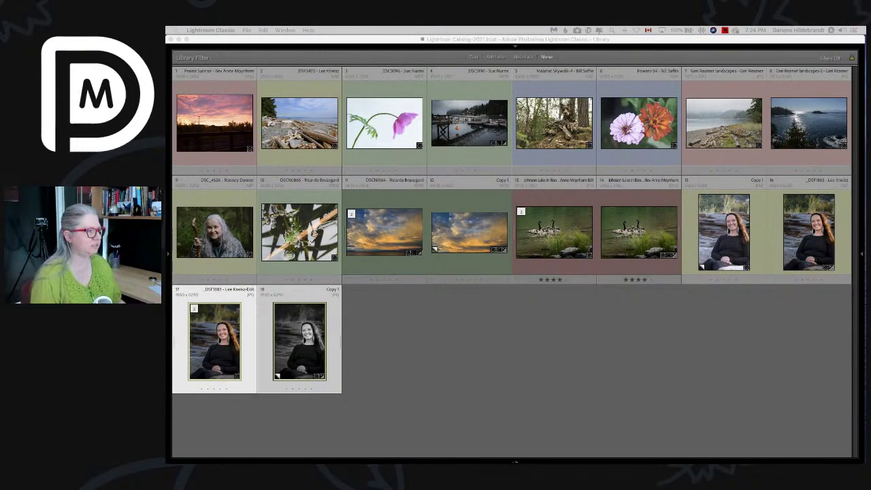
pyautogui.click(670, 377)
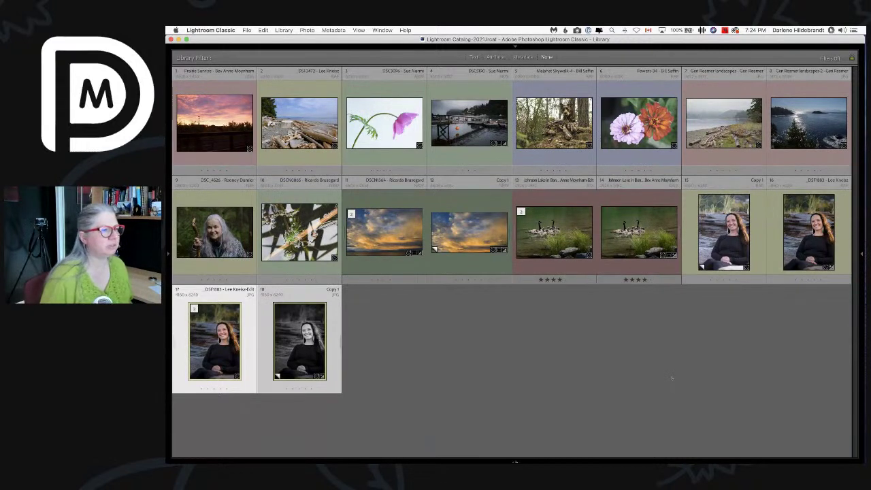
pyautogui.click(673, 379)
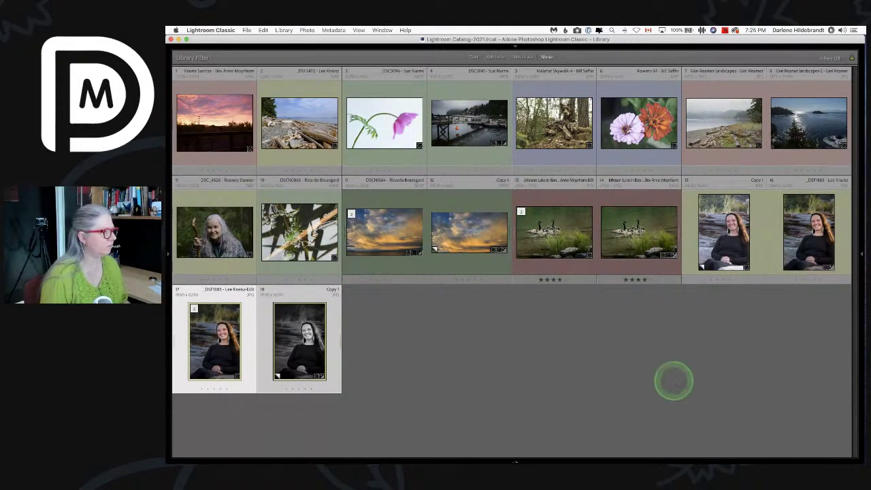
pyautogui.click(214, 234)
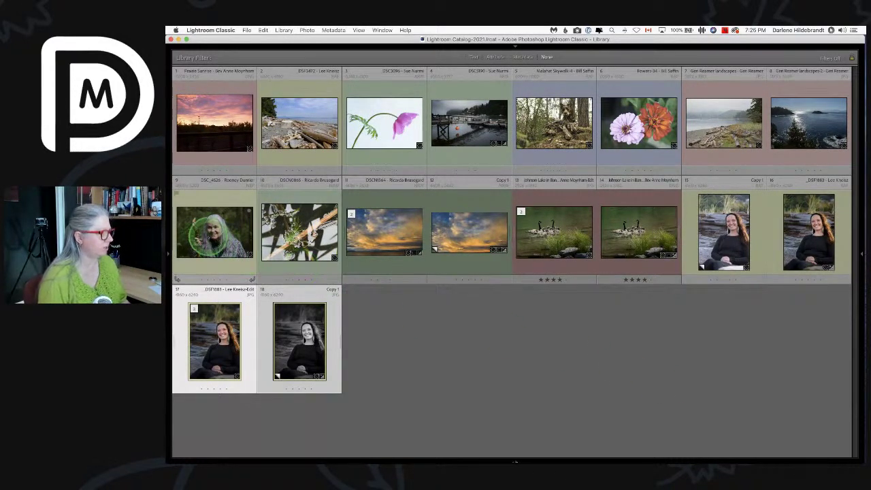
# Step: Open the portrait of the woman with the carved walking stick in Develop, showing the filmstrip and the presets
pyautogui.press('d')
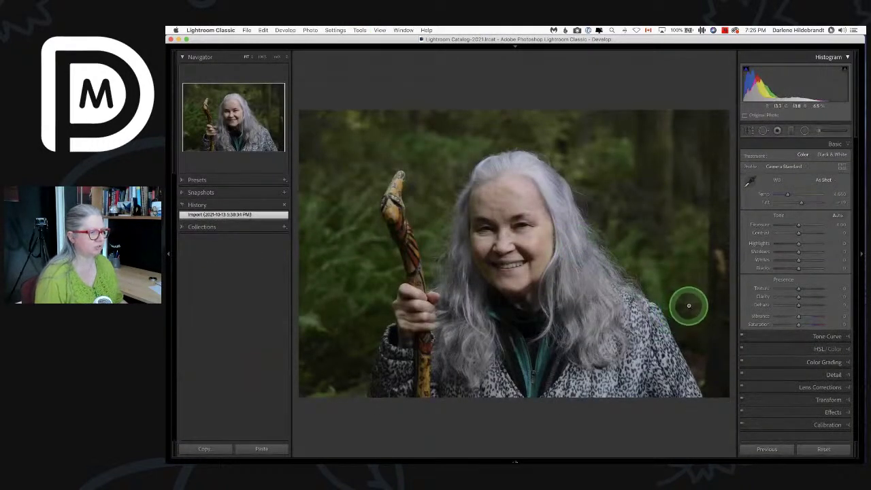
pyautogui.click(515, 461)
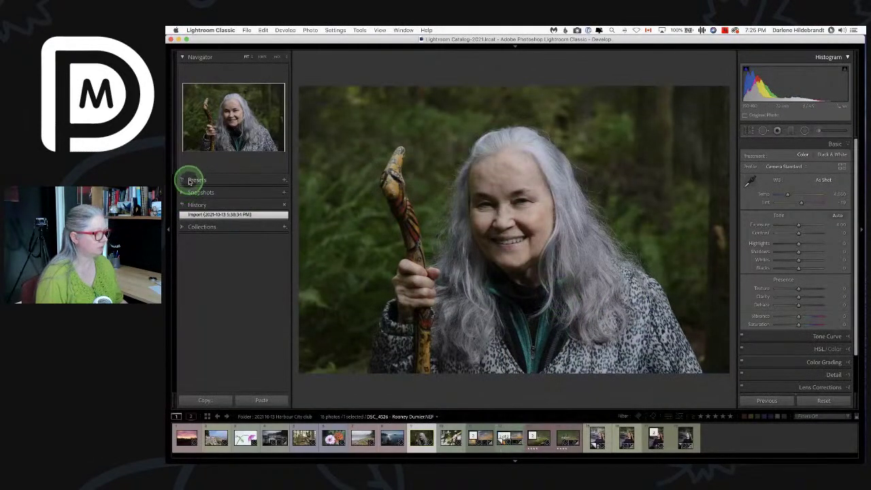
pyautogui.click(190, 181)
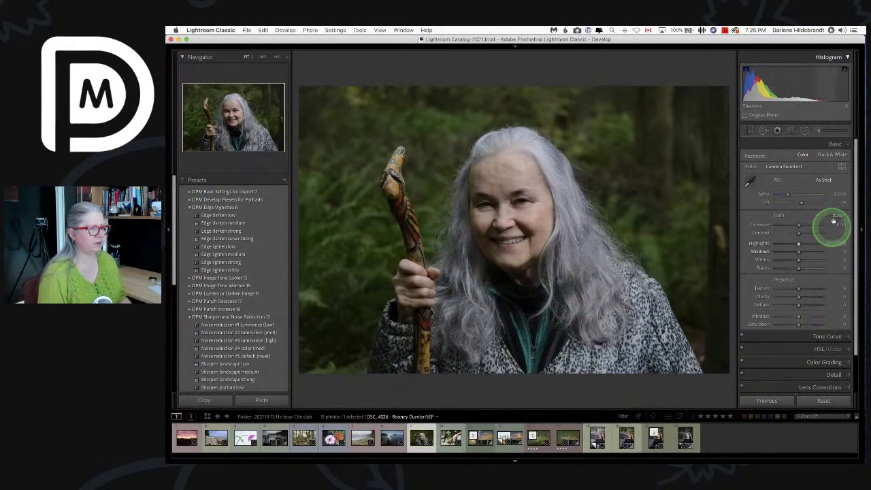
# Step: Preview the Camera Matching profiles on the portrait and apply the Camera Portrait profile
pyautogui.click(842, 166)
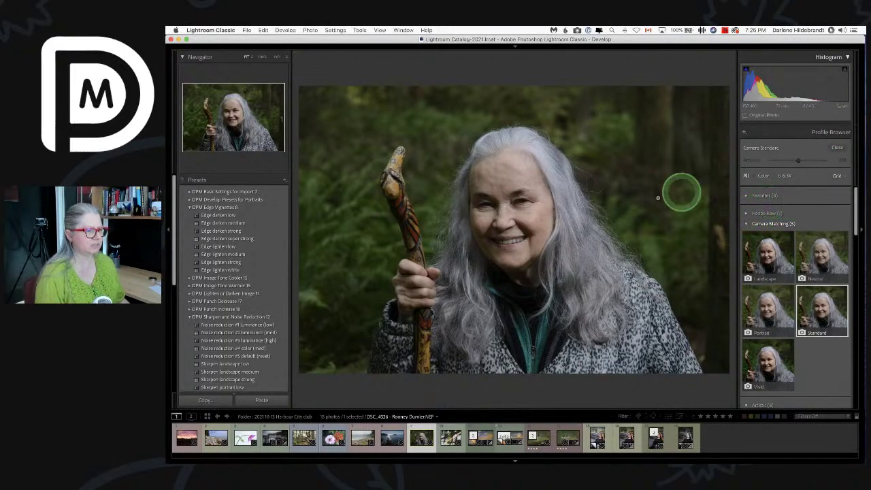
pyautogui.click(768, 362)
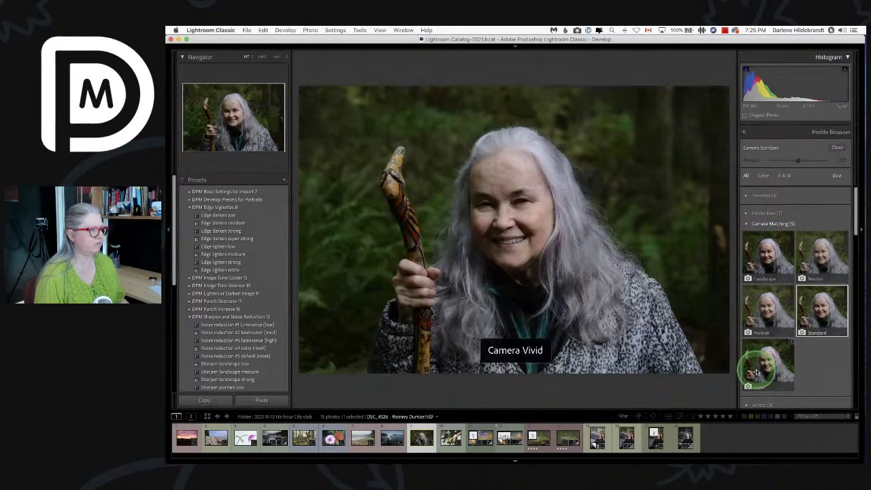
pyautogui.click(769, 317)
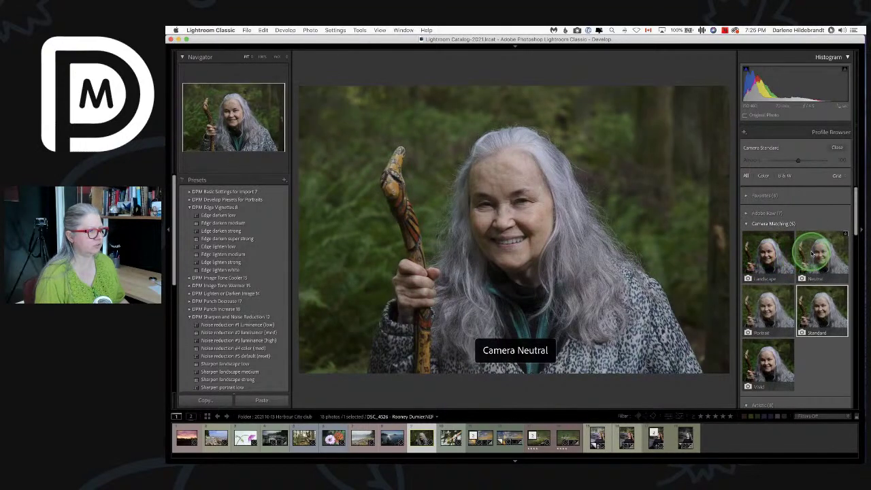
pyautogui.click(768, 317)
pyautogui.click(836, 151)
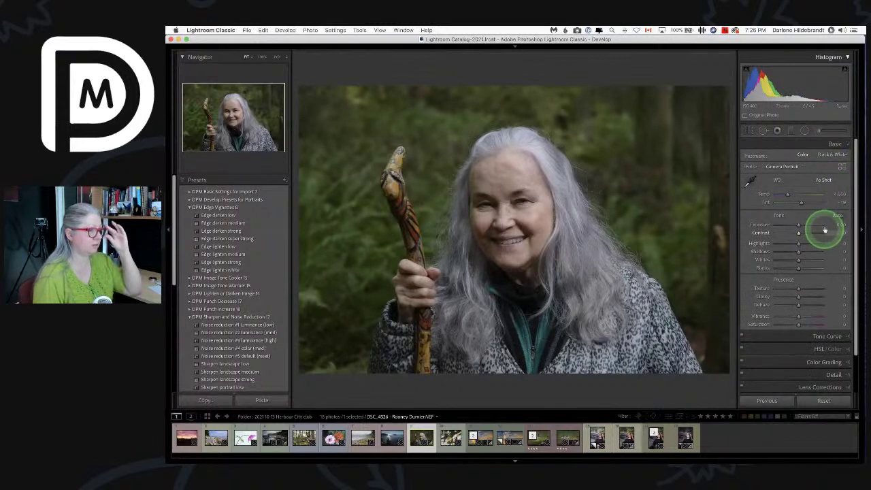
# Step: Set the portrait's Whites to +56, Highlights to -50 and Blacks to -7, using the clipping preview
pyautogui.keyDown('alt'); pyautogui.click(799, 261); pyautogui.keyUp('alt')
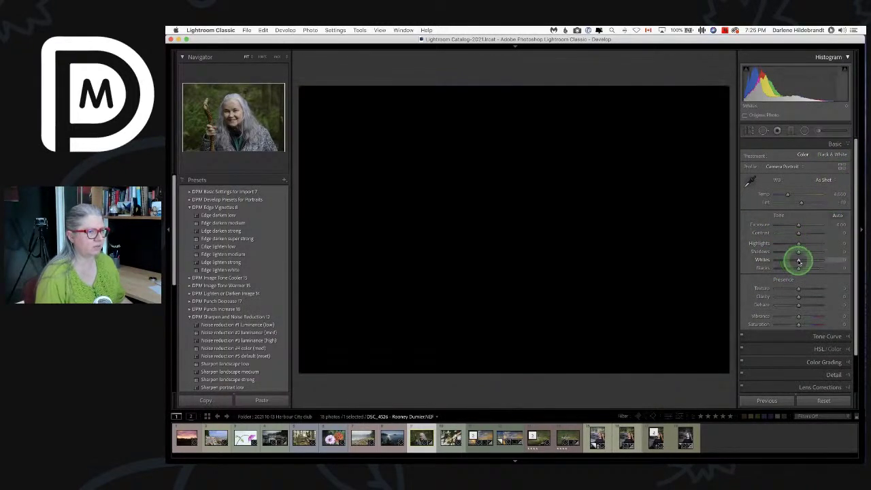
pyautogui.moveTo(798, 261); pyautogui.dragTo(810, 260)
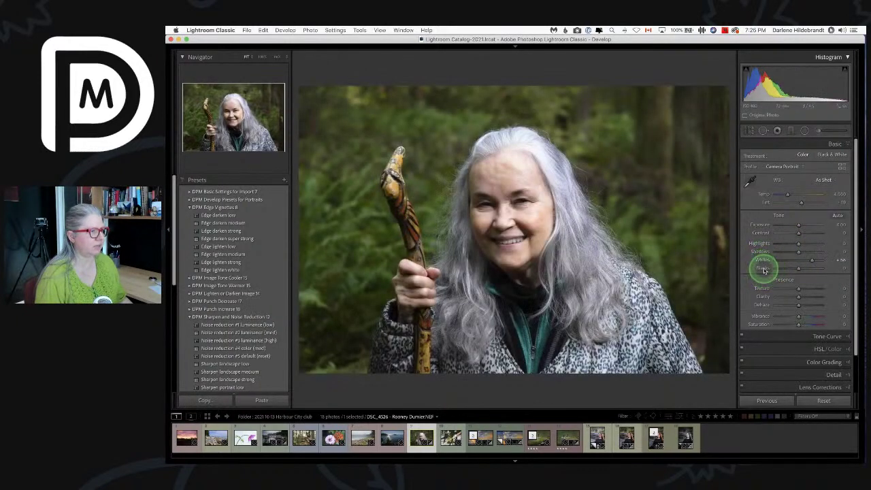
pyautogui.keyDown('alt'); pyautogui.click(810, 261); pyautogui.keyUp('alt')
pyautogui.moveTo(810, 261); pyautogui.dragTo(810, 259)
pyautogui.moveTo(798, 243)
pyautogui.mouseDown()
pyautogui.moveTo(757, 243)
pyautogui.moveTo(850, 243)
pyautogui.moveTo(711, 238)
pyautogui.moveTo(786, 244)
pyautogui.mouseUp()
pyautogui.press('alt')
pyautogui.moveTo(797, 269); pyautogui.dragTo(797, 270)
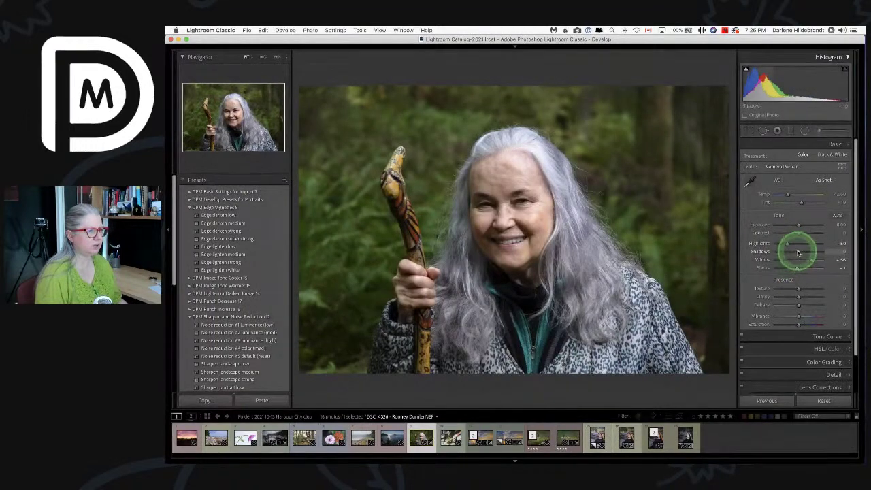
# Step: Try a flat look with Shadows at +100, Highlights at -100 and Contrast at -52
pyautogui.moveTo(800, 253); pyautogui.dragTo(733, 242)
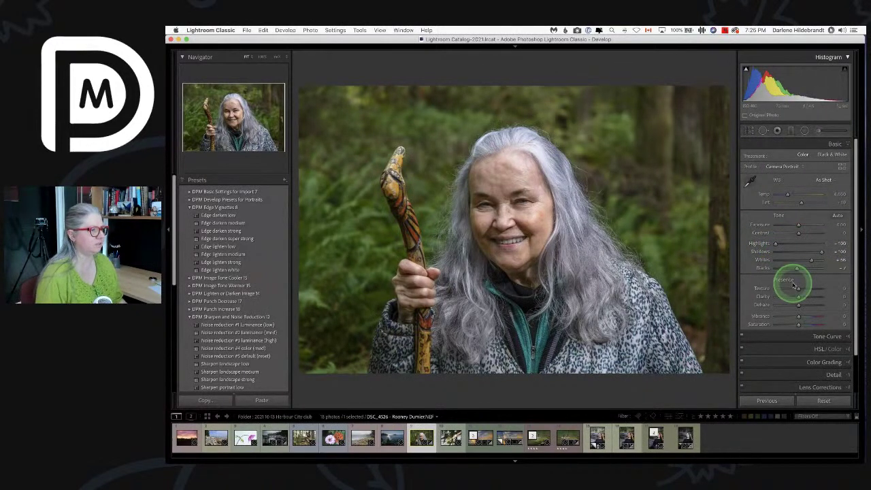
pyautogui.moveTo(793, 229); pyautogui.dragTo(786, 234)
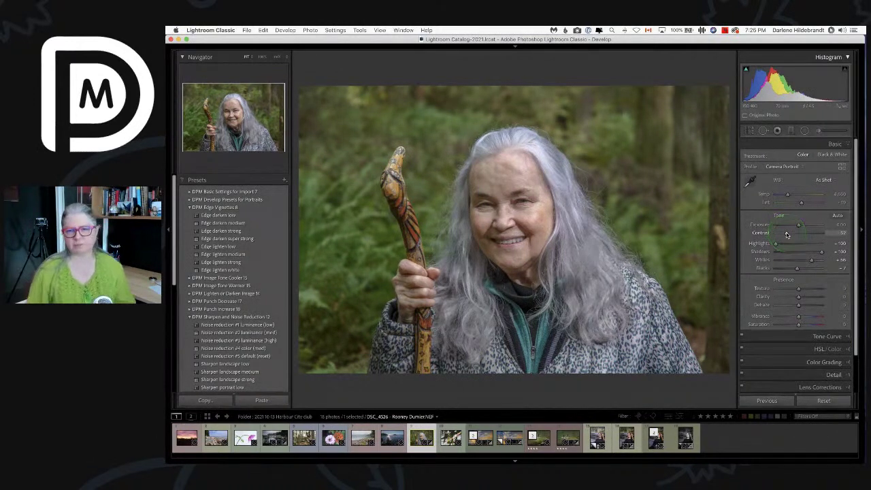
# Step: Set the portrait's Blacks to -20, Whites to +49 and Clarity to +13
pyautogui.moveTo(797, 268)
pyautogui.mouseDown()
pyautogui.moveTo(804, 267)
pyautogui.moveTo(794, 268)
pyautogui.mouseUp()
pyautogui.moveTo(811, 260); pyautogui.dragTo(810, 262)
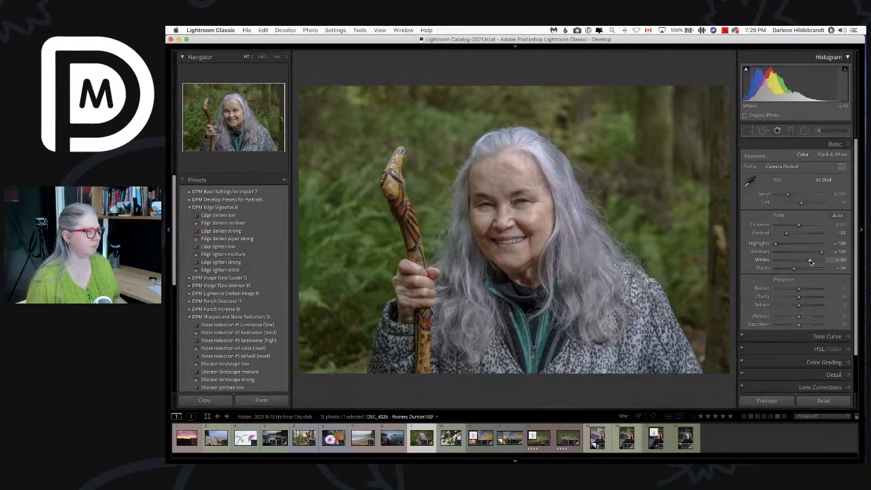
pyautogui.moveTo(797, 296)
pyautogui.mouseDown()
pyautogui.moveTo(821, 295)
pyautogui.moveTo(801, 296)
pyautogui.mouseUp()
# Step: Return Contrast to 0 and set Highlights to -50 and Shadows to +42
pyautogui.moveTo(785, 235); pyautogui.dragTo(798, 234)
pyautogui.moveTo(775, 242); pyautogui.dragTo(807, 254)
pyautogui.press('alt')
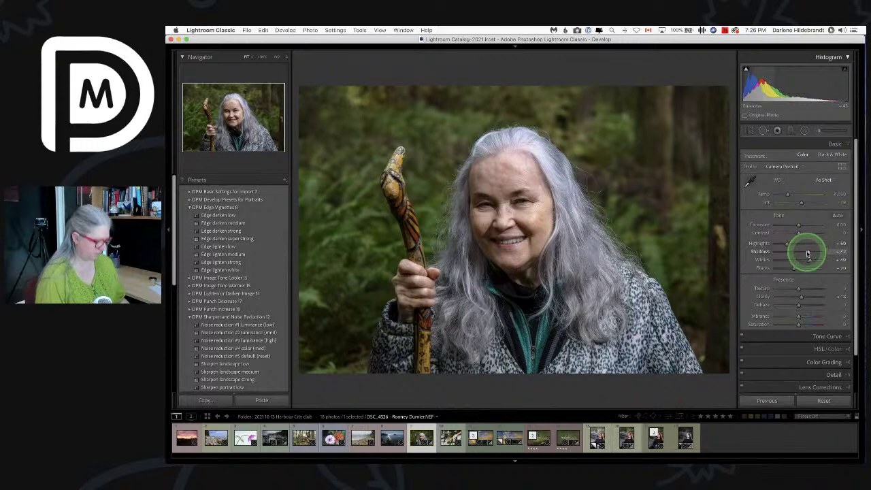
# Step: Add a radial filter centred on the woman's face and apply the "Fix dark eyes and face" effect preset
pyautogui.hotkey('shift', 'm')
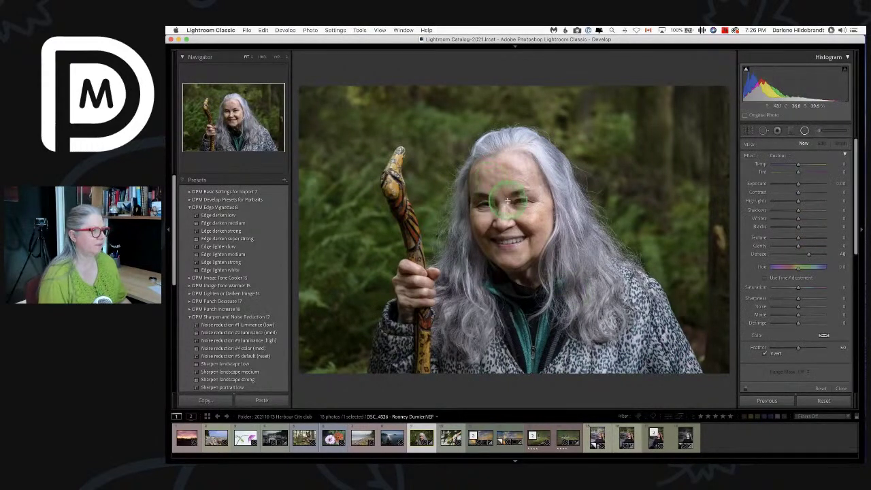
pyautogui.moveTo(507, 201); pyautogui.dragTo(587, 301)
pyautogui.click(778, 155)
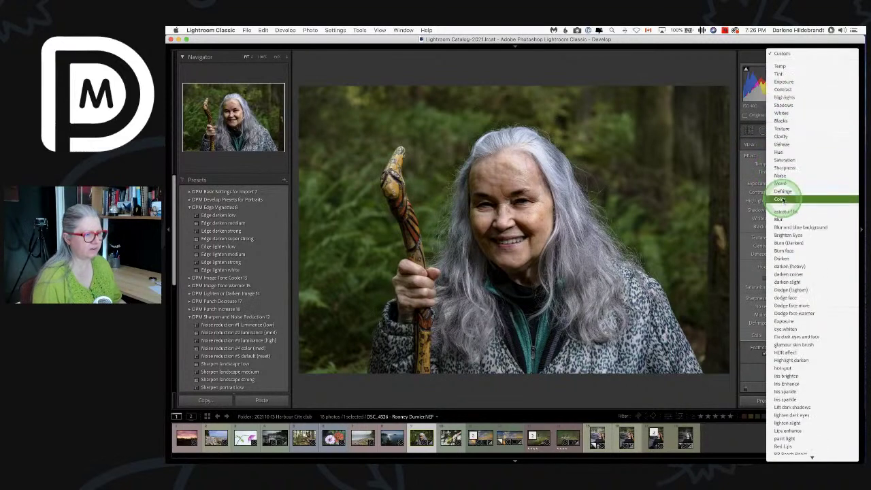
pyautogui.click(784, 335)
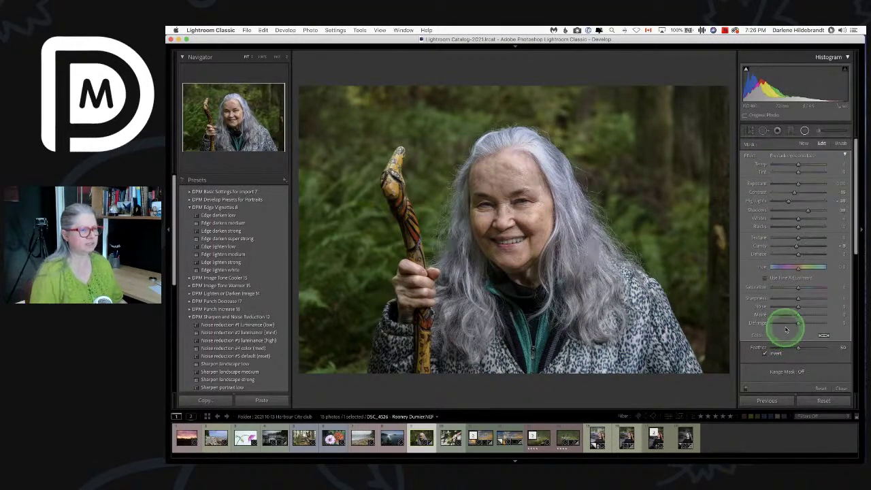
# Step: Look through the radial filter's effect presets for the option to save current settings as a new preset
pyautogui.click(786, 155)
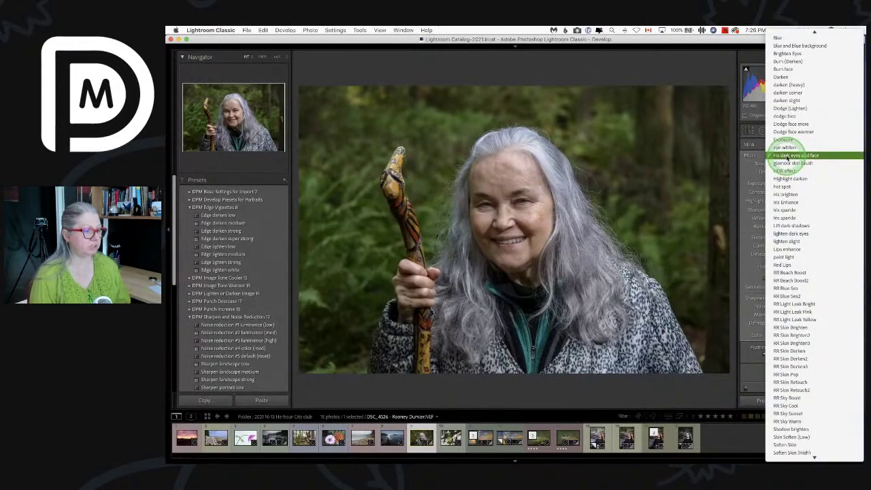
pyautogui.scroll(-5, 789, 306)
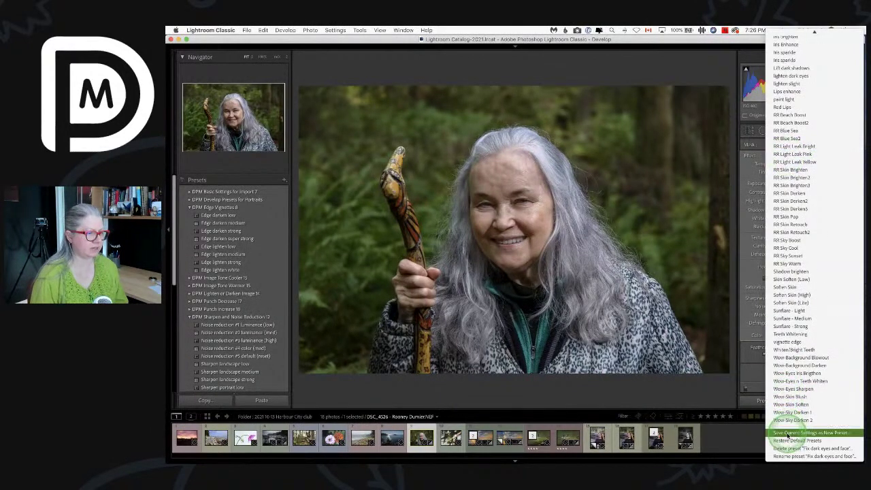
pyautogui.click(748, 184)
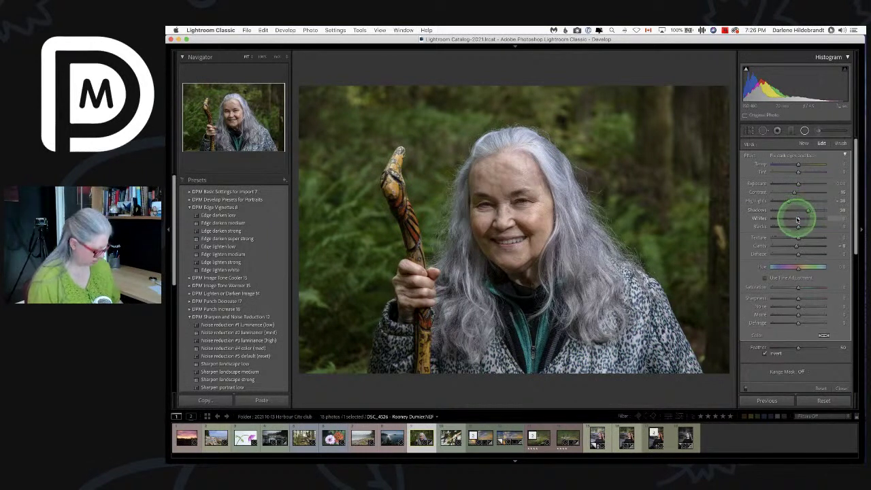
# Step: Adjust the face filter to Whites 18, Shadows 11, Contrast -12 and Clarity -10 while checking clipping, and close the filter
pyautogui.press('j')
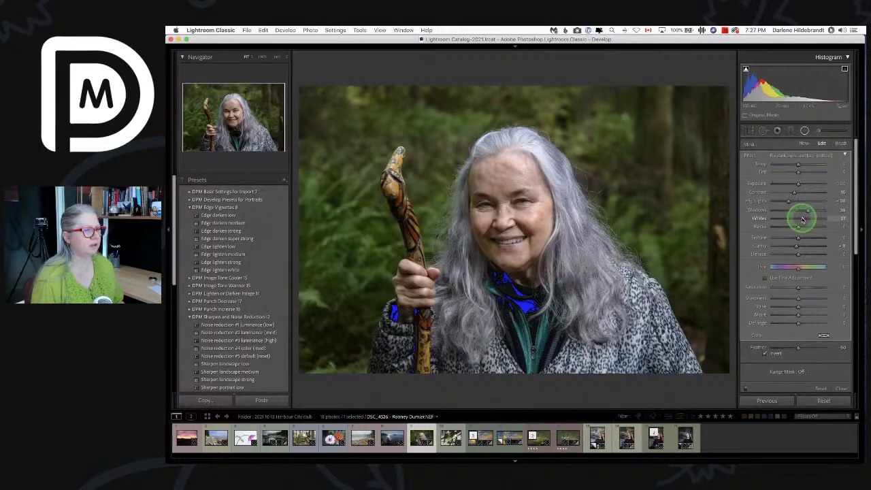
pyautogui.moveTo(803, 211); pyautogui.dragTo(796, 194)
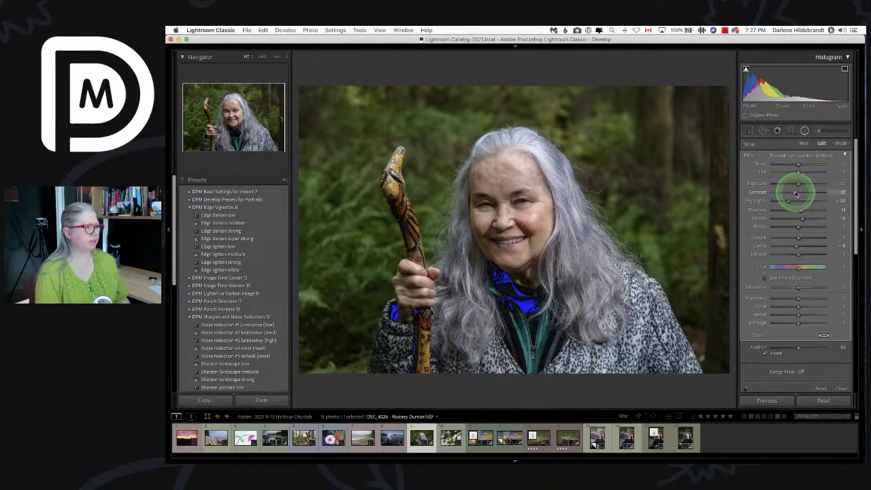
pyautogui.moveTo(794, 245); pyautogui.dragTo(797, 246)
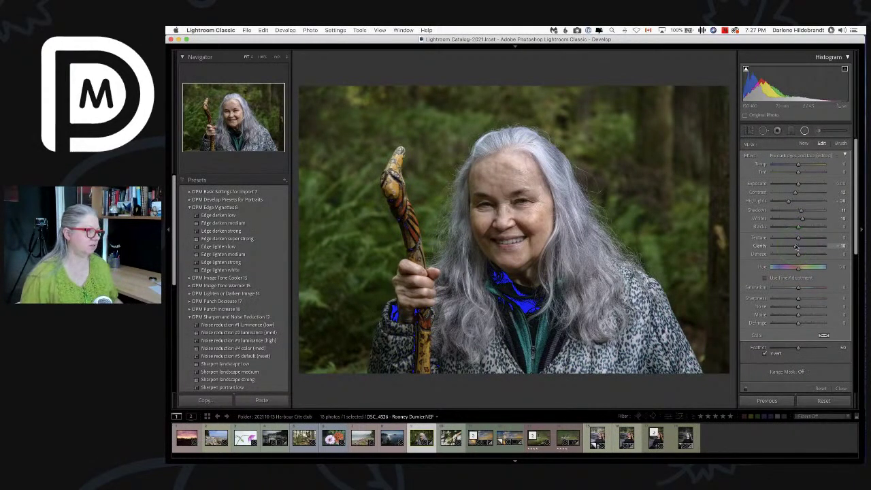
pyautogui.press('j')
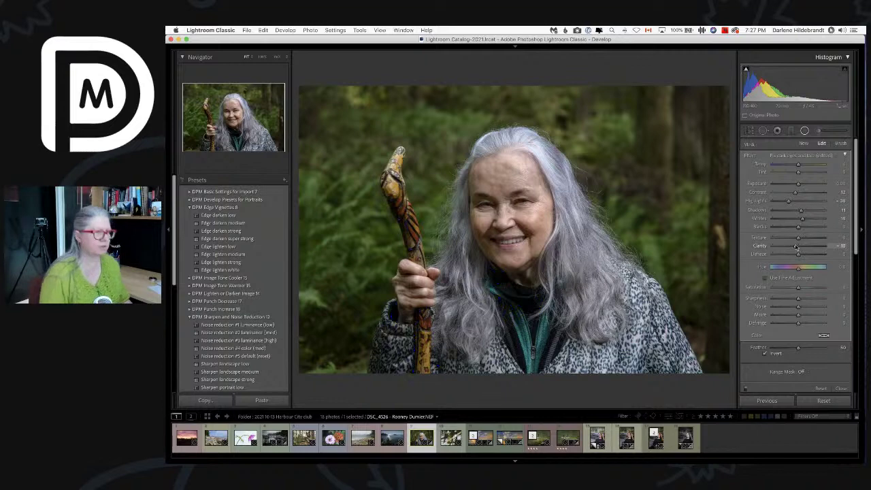
pyautogui.hotkey('shift', 'm')
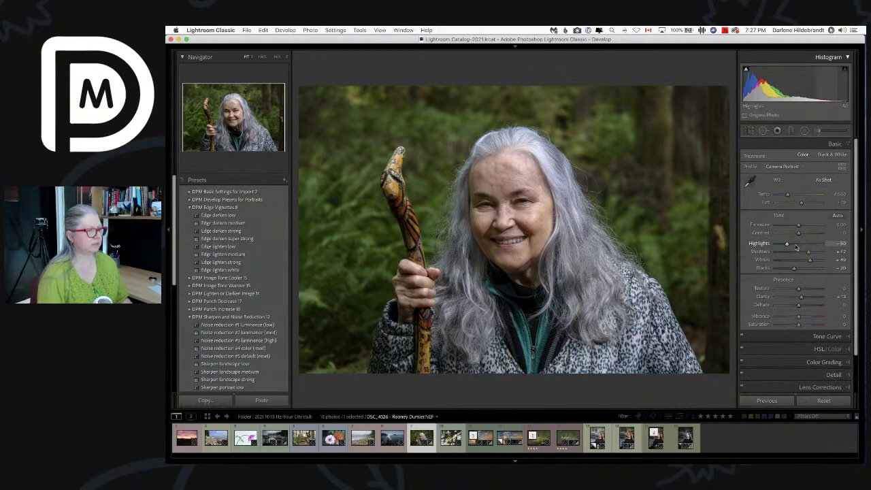
# Step: Apply the "Edge darken medium" vignette preset and check its Post-Crop Vignetting settings
pyautogui.click(235, 222)
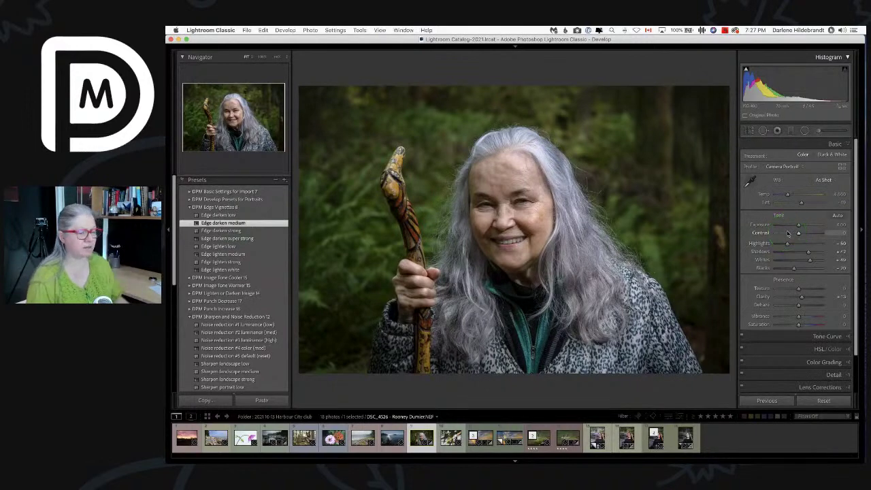
pyautogui.scroll(-3, 799, 286)
pyautogui.click(806, 330)
pyautogui.click(827, 368)
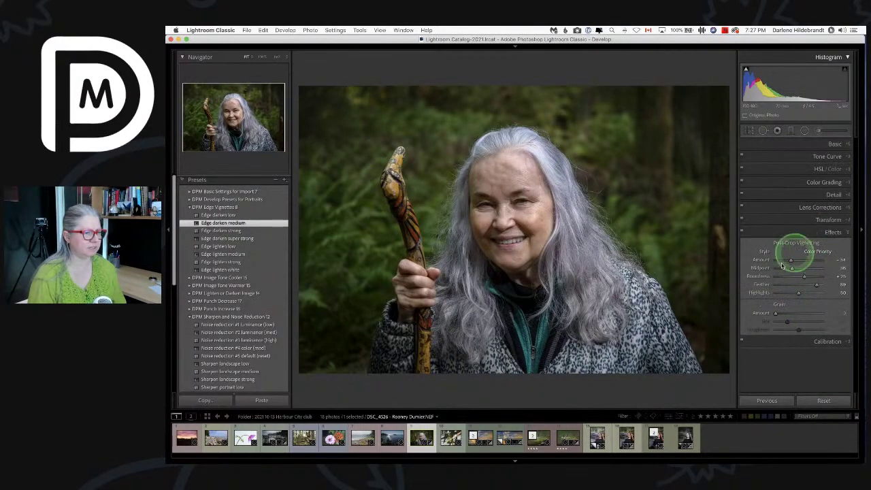
pyautogui.click(821, 310)
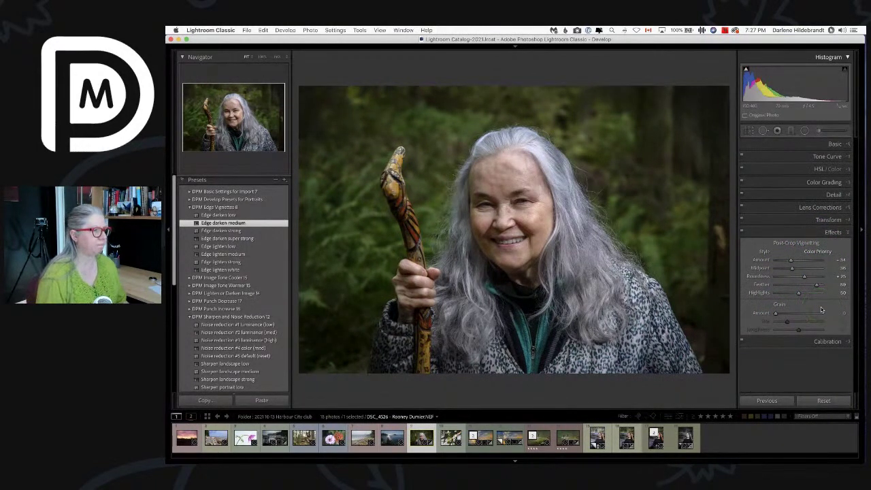
# Step: Set the white balance to Daylight and lower the colour temperature to 4,620
pyautogui.click(825, 144)
pyautogui.moveTo(737, 201)
pyautogui.mouseDown()
pyautogui.moveTo(735, 195)
pyautogui.moveTo(801, 179)
pyautogui.moveTo(818, 184)
pyautogui.mouseUp()
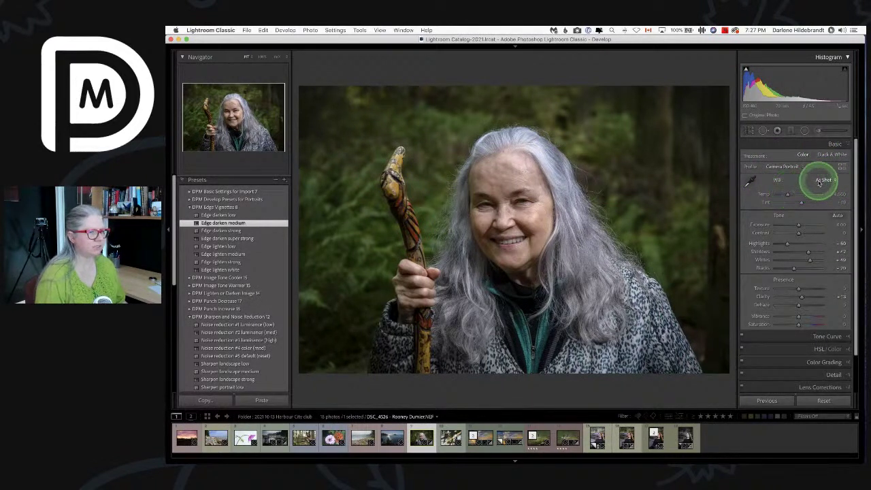
pyautogui.click(818, 182)
pyautogui.click(815, 195)
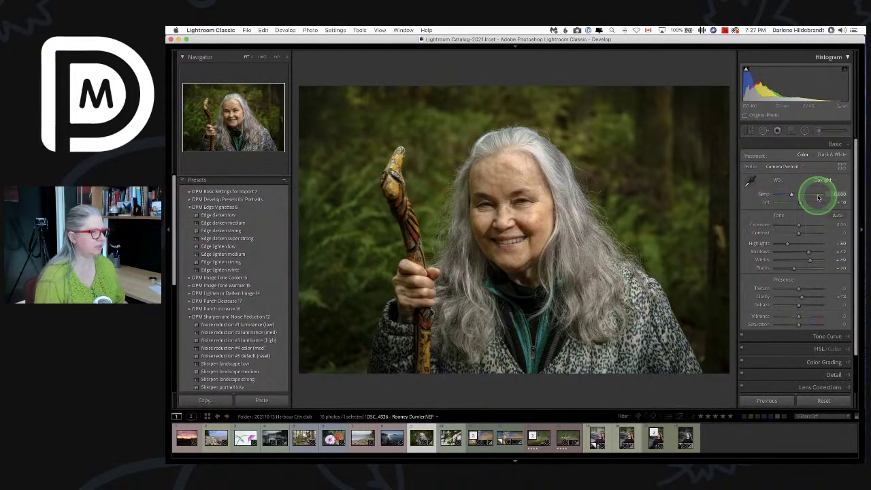
pyautogui.moveTo(820, 196); pyautogui.dragTo(836, 195)
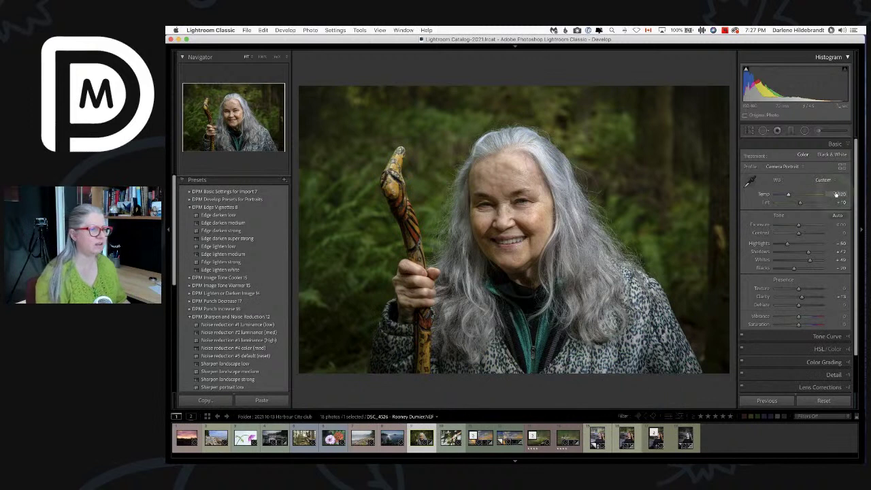
# Step: Sample the white balance from the grey hair beside the face, and try sampling the green background beside the shoulder
pyautogui.click(749, 181)
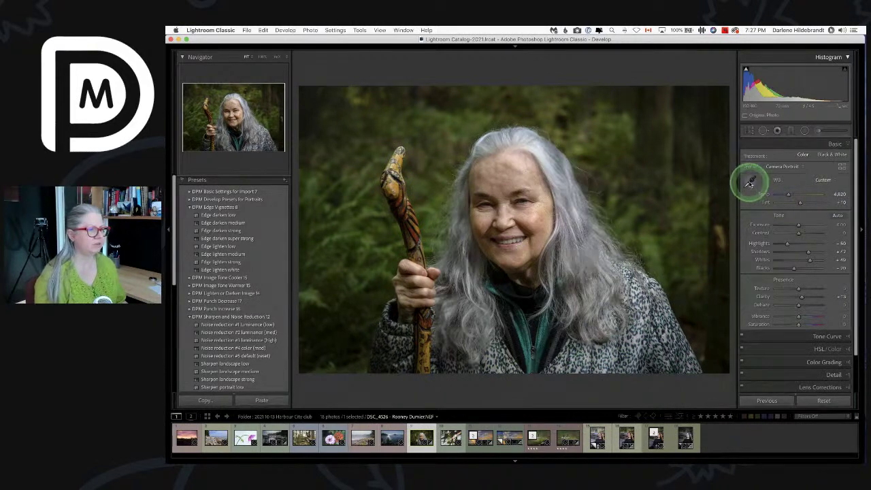
pyautogui.click(571, 232)
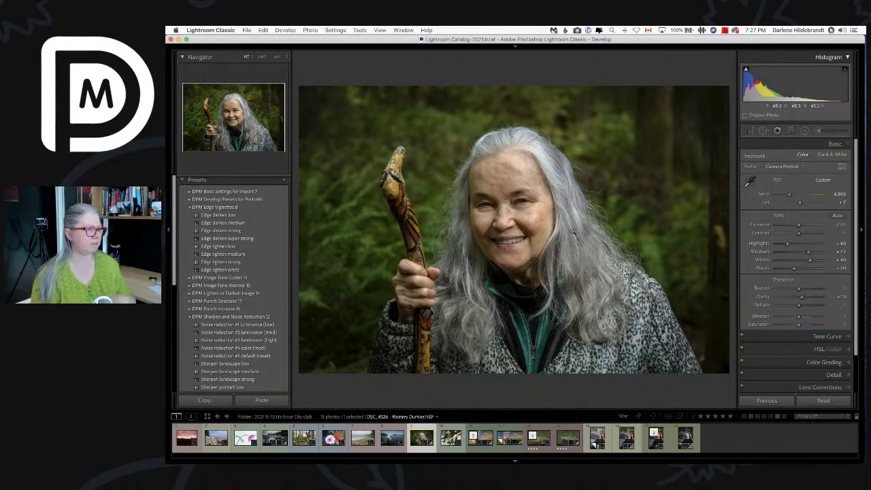
pyautogui.click(750, 181)
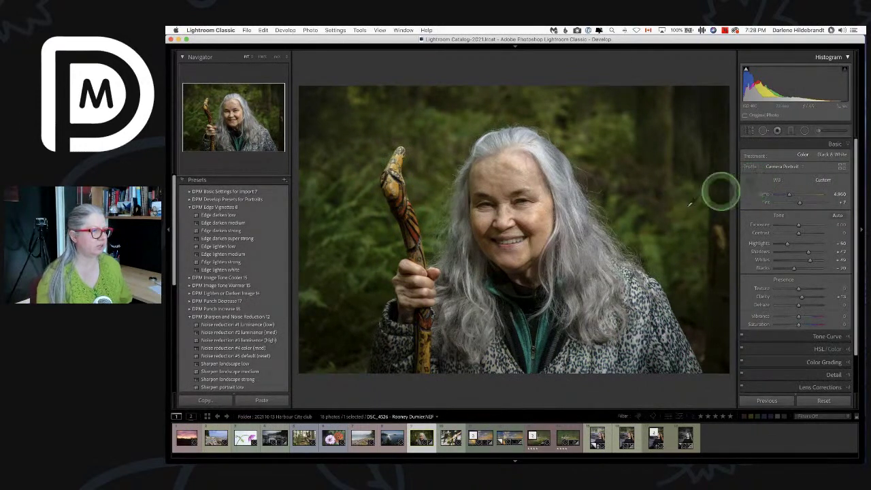
pyautogui.click(652, 251)
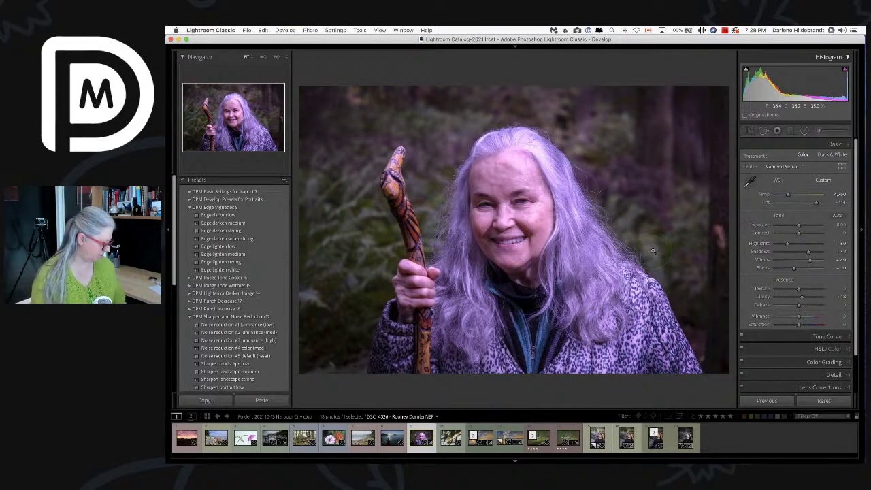
# Step: Undo the background white balance sample, try sampling the teal jacket zip area below the chin, and undo that too
pyautogui.press('super+z')
pyautogui.click(749, 182)
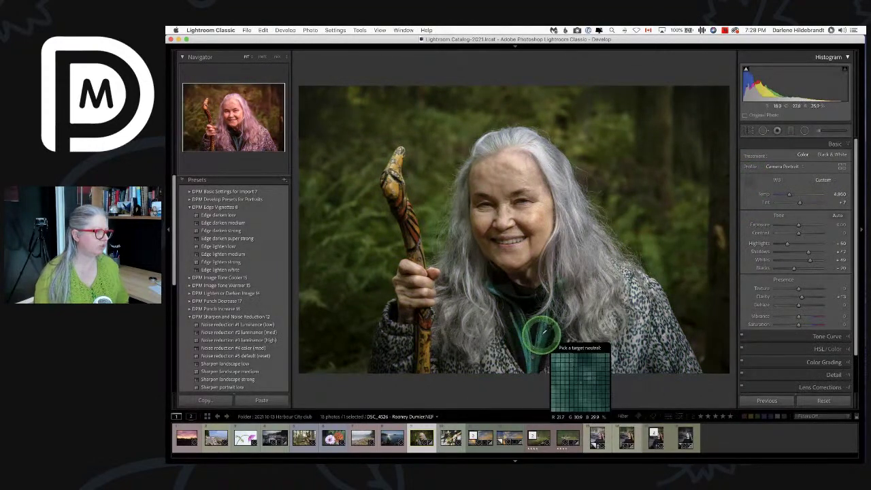
pyautogui.click(542, 332)
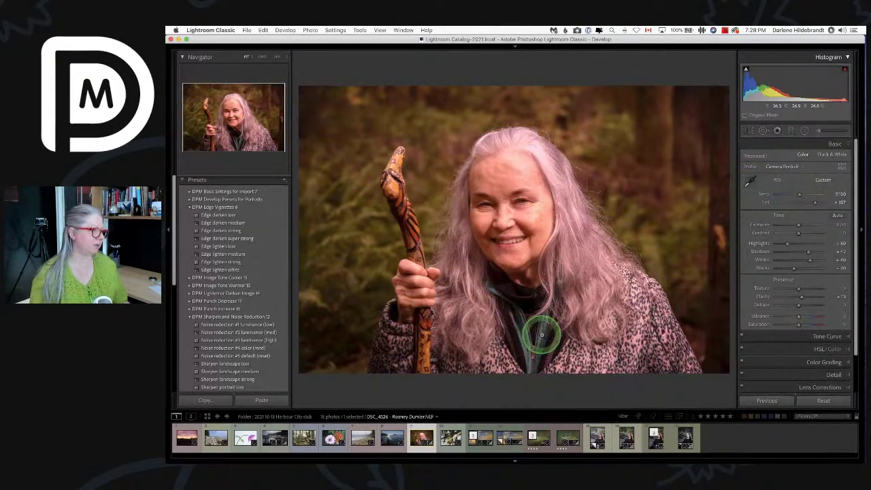
pyautogui.press('super+z')
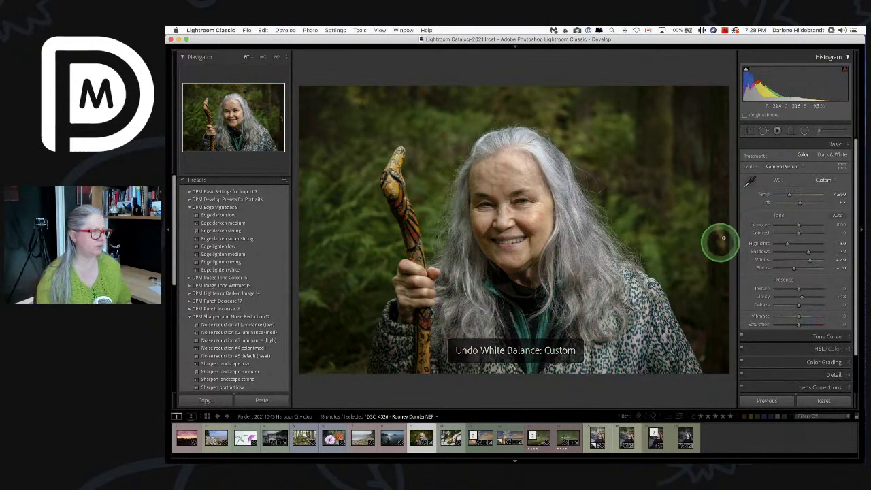
# Step: Sample the white balance as neutral from the grey hair beside the face
pyautogui.click(750, 182)
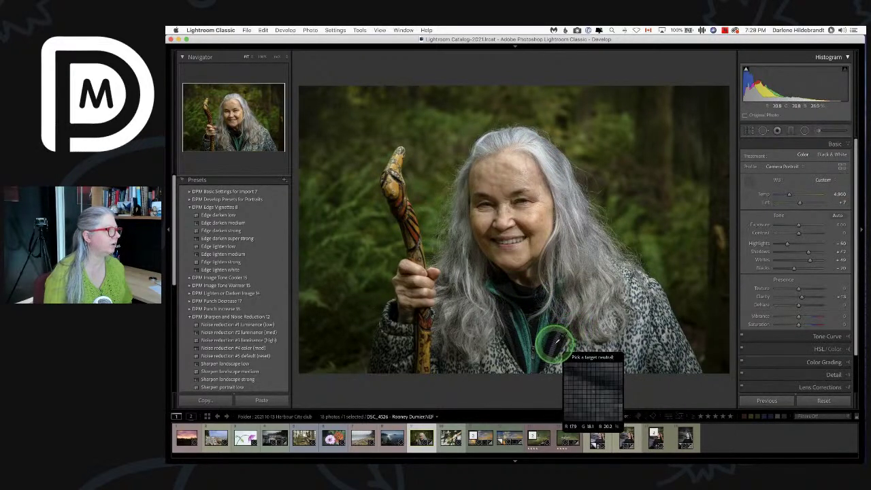
pyautogui.click(588, 266)
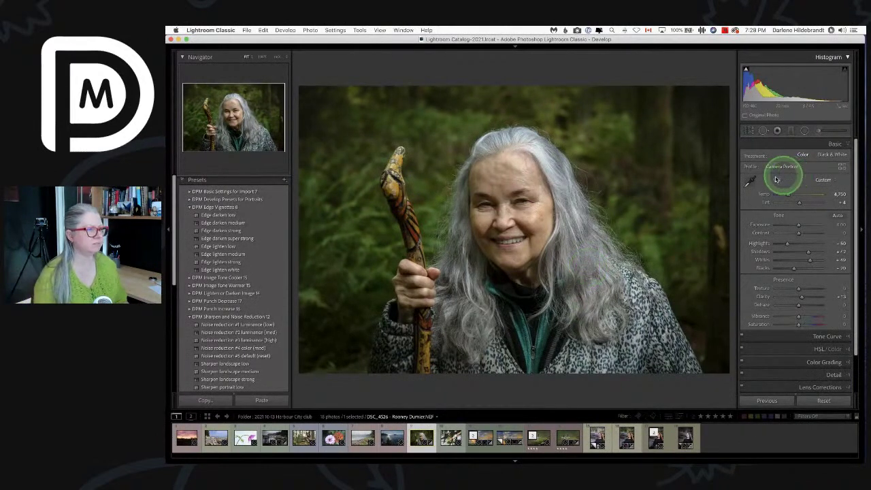
pyautogui.click(750, 178)
pyautogui.click(578, 235)
# Step: Raise the colour temperature to about 5,100 and check the Blacks clipping
pyautogui.click(793, 191)
pyautogui.click(831, 194)
pyautogui.moveTo(830, 195)
pyautogui.mouseDown()
pyautogui.moveTo(847, 205)
pyautogui.moveTo(818, 203)
pyautogui.moveTo(837, 194)
pyautogui.mouseUp()
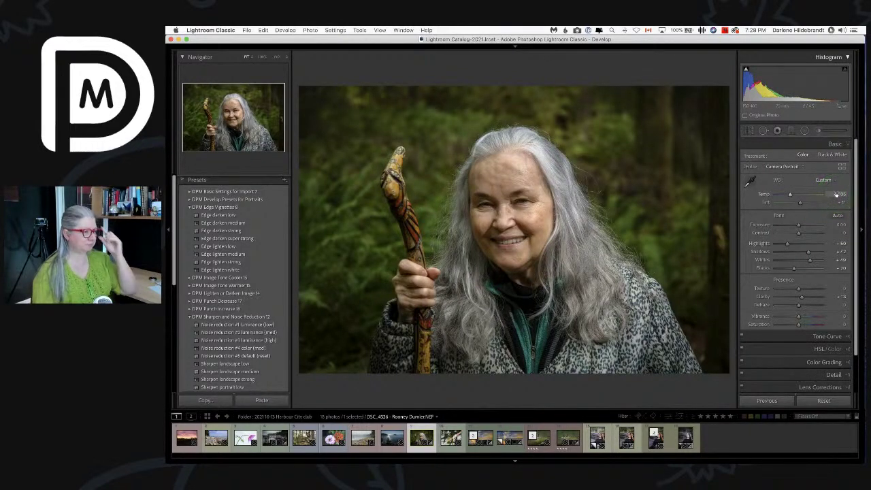
pyautogui.moveTo(793, 267)
pyautogui.mouseDown()
pyautogui.moveTo(787, 263)
pyautogui.moveTo(793, 266)
pyautogui.mouseUp()
pyautogui.press('alt')
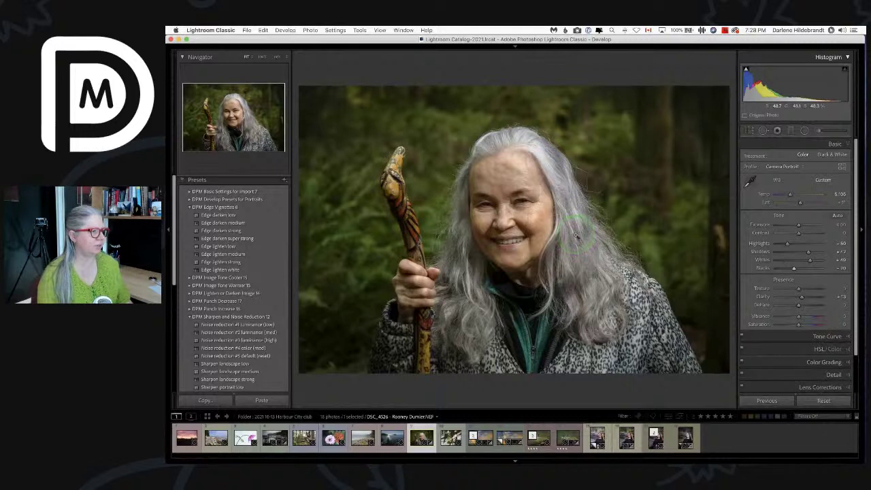
# Step: Open the portrait in Luminar AI as a 16-bit, Adobe RGB (1998) TIFF copy with Lightroom adjustments, and move its window fully into view
pyautogui.rightClick(507, 200)
pyautogui.moveTo(544, 266)
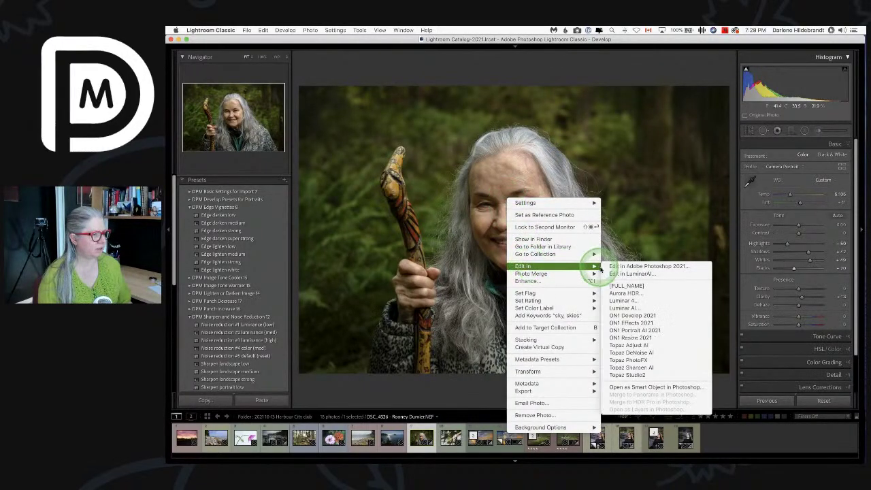
pyautogui.click(621, 308)
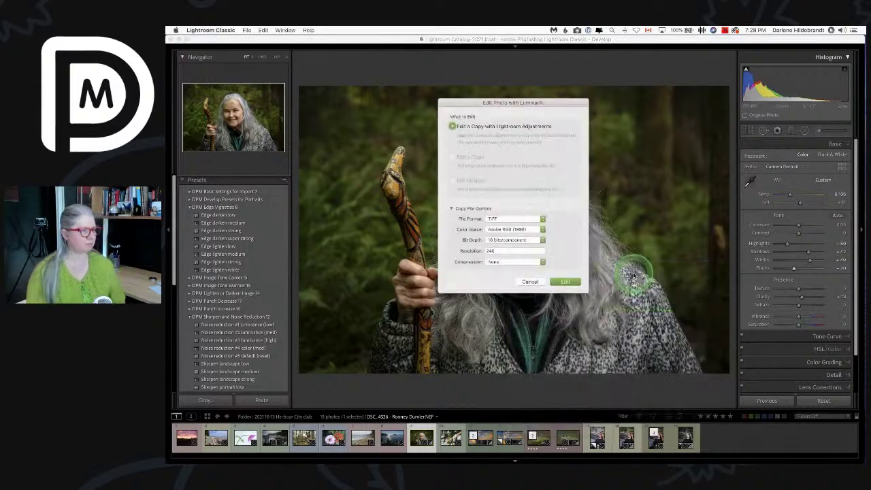
pyautogui.click(521, 218)
pyautogui.click(519, 219)
pyautogui.click(515, 230)
pyautogui.click(511, 239)
pyautogui.click(554, 279)
pyautogui.click(558, 281)
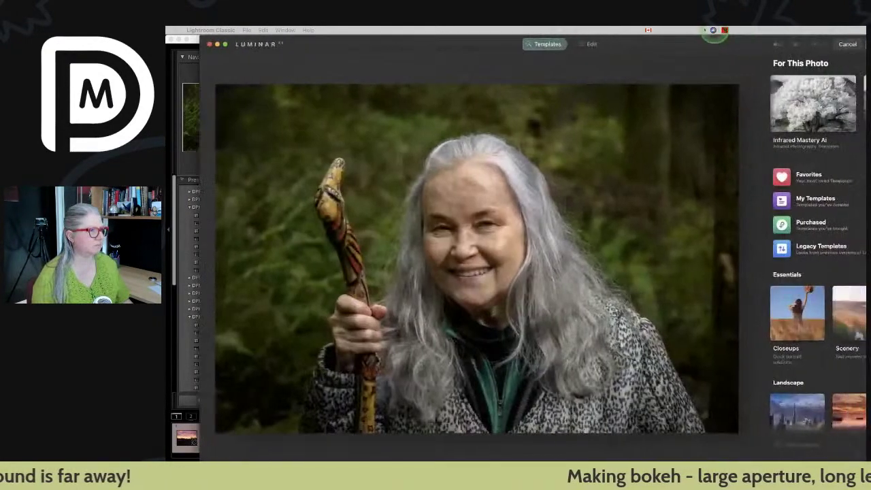
pyautogui.moveTo(708, 45); pyautogui.dragTo(667, 40)
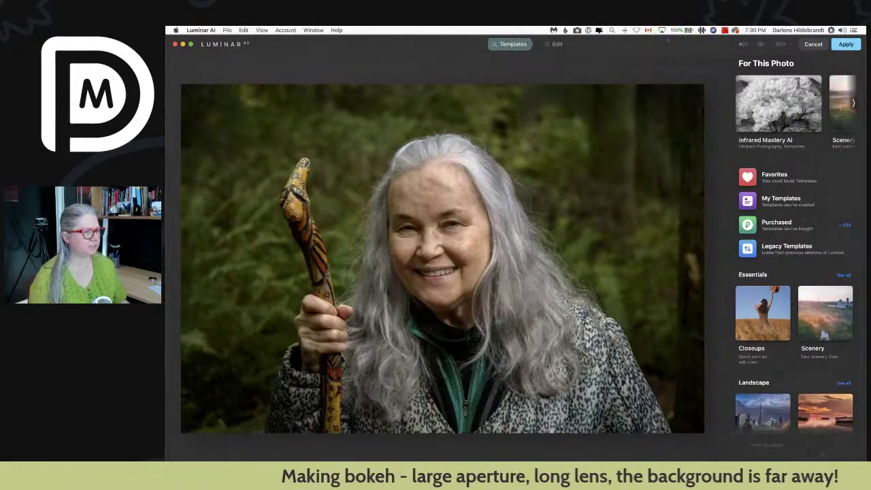
# Step: Browse the self-made templates and try Low key portrait on the photo
pyautogui.click(751, 206)
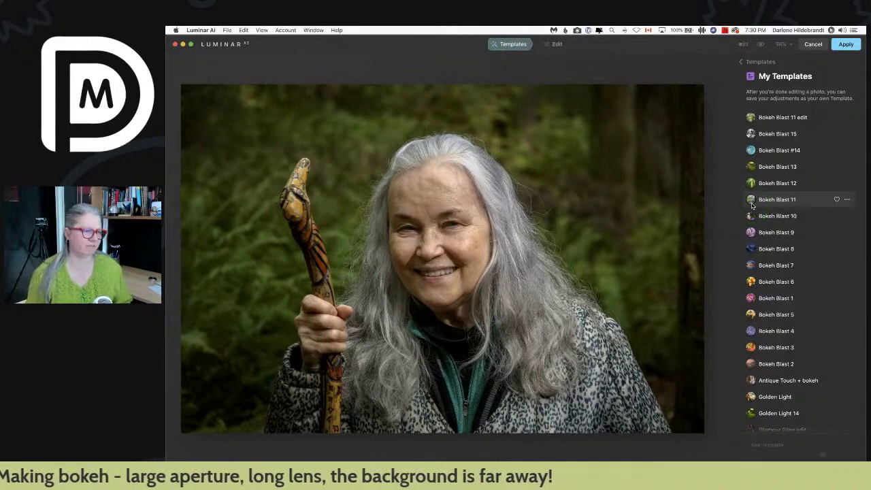
pyautogui.scroll(-3, 752, 205)
pyautogui.click(750, 203)
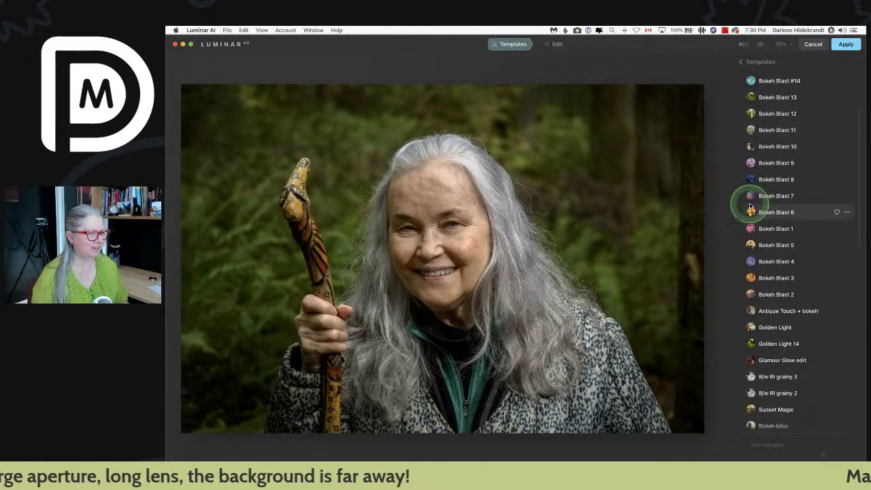
pyautogui.scroll(-2, 751, 205)
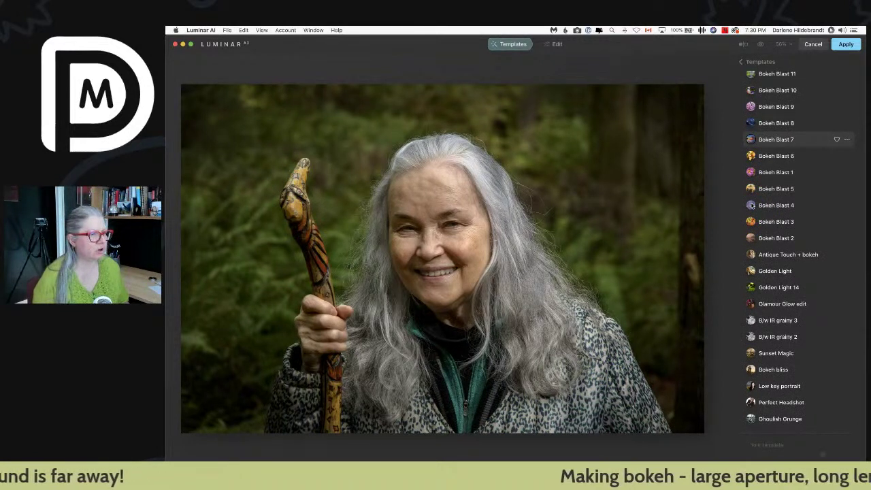
pyautogui.scroll(-3, 752, 205)
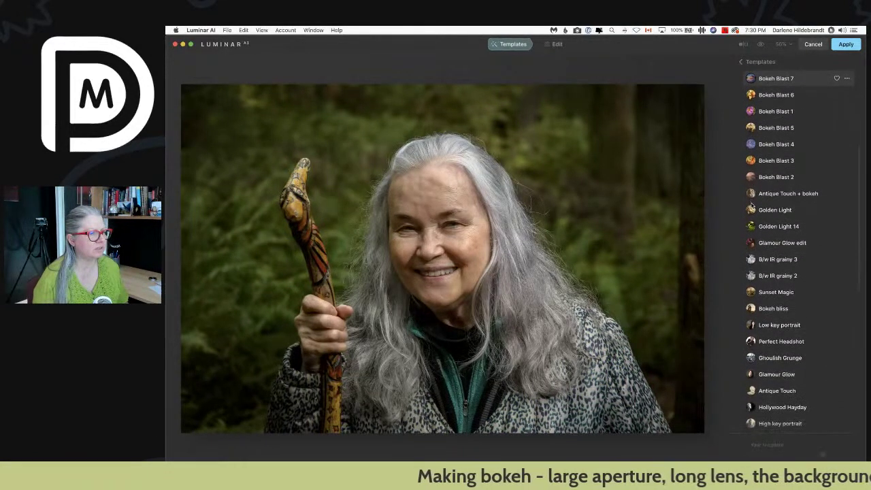
pyautogui.click(773, 302)
pyautogui.click(774, 316)
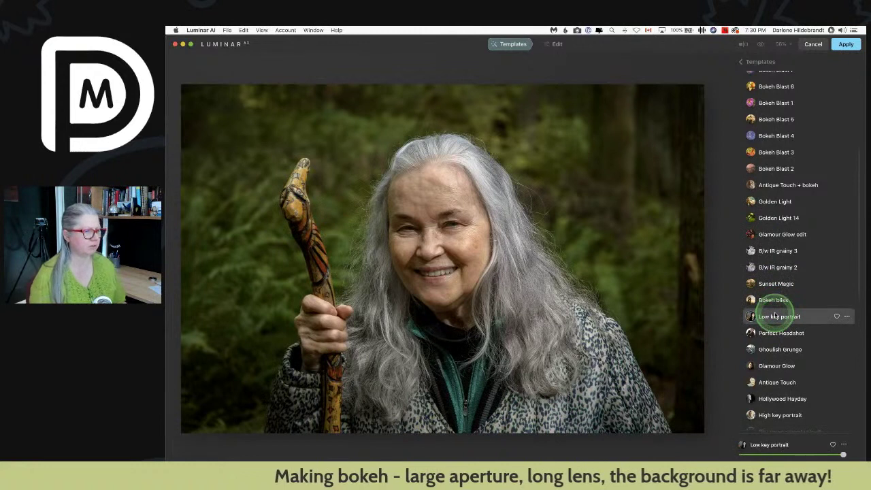
pyautogui.click(776, 315)
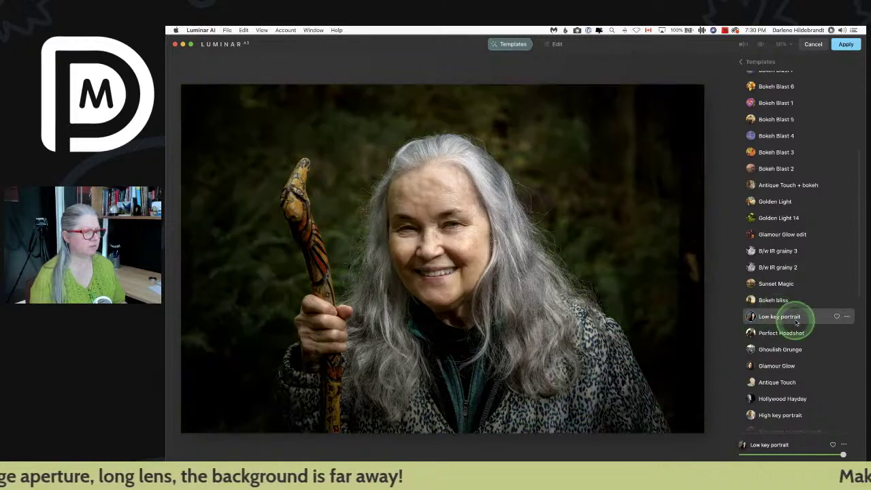
# Step: Try the Hollywood Hayday, Low key portrait and Perfect Headshot templates on the photo
pyautogui.scroll(-2, 796, 320)
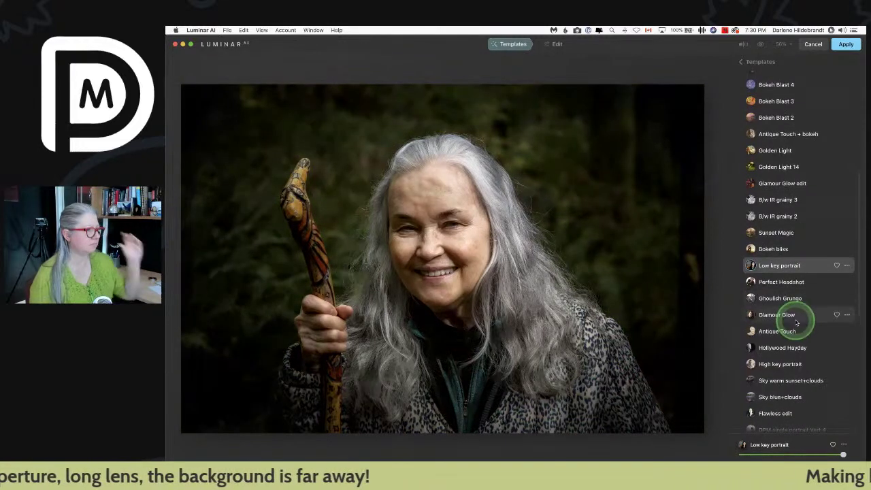
pyautogui.click(774, 348)
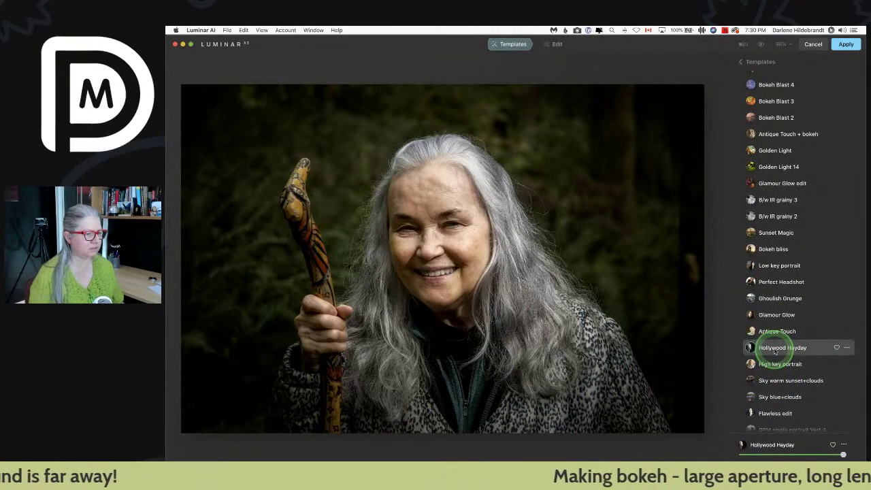
pyautogui.click(775, 349)
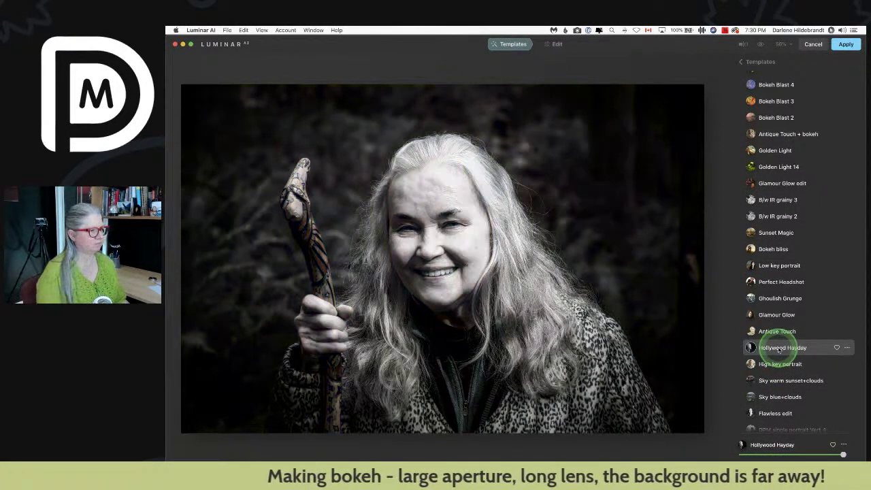
pyautogui.click(779, 356)
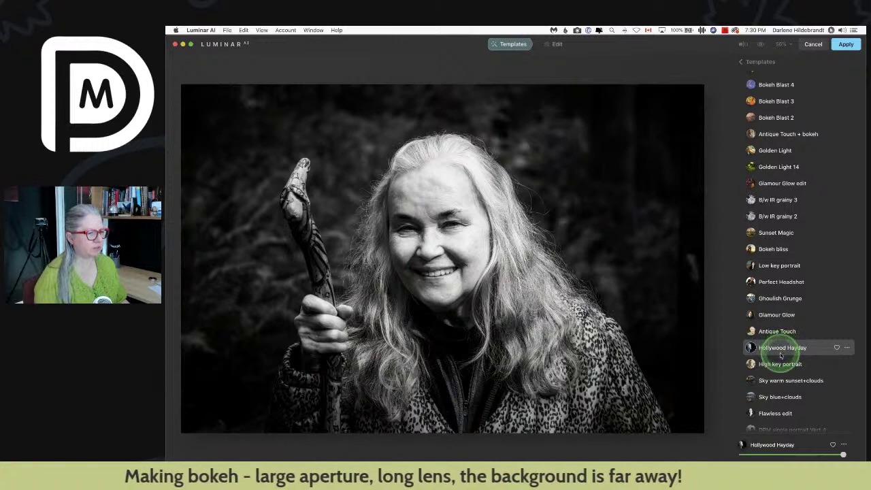
pyautogui.click(774, 266)
pyautogui.click(774, 282)
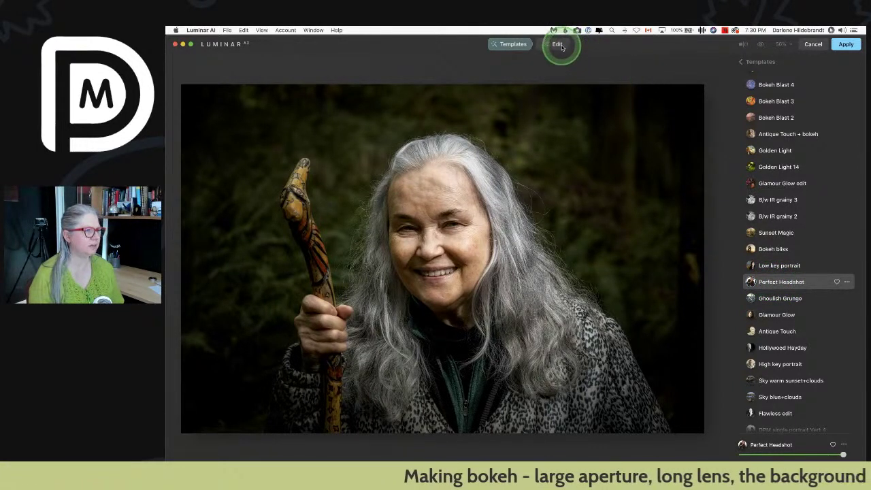
# Step: Return to the template overview and look through the collections suggested for this photo
pyautogui.click(752, 62)
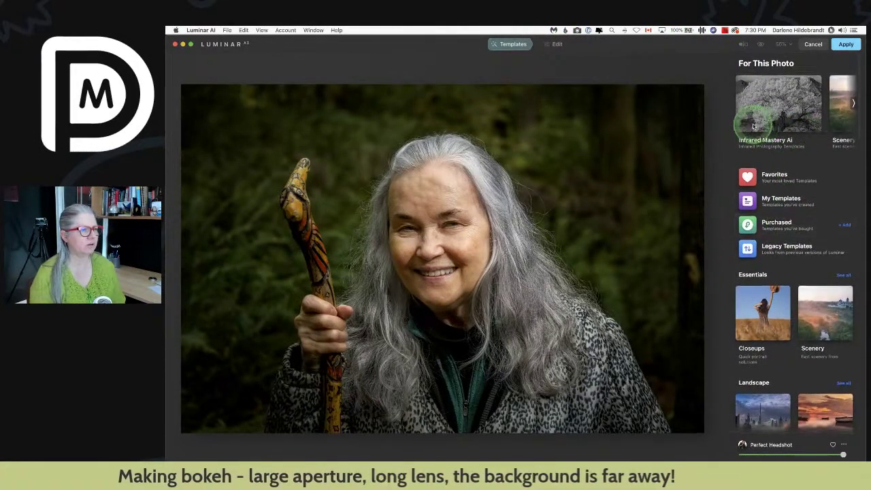
pyautogui.click(854, 103)
pyautogui.click(854, 103)
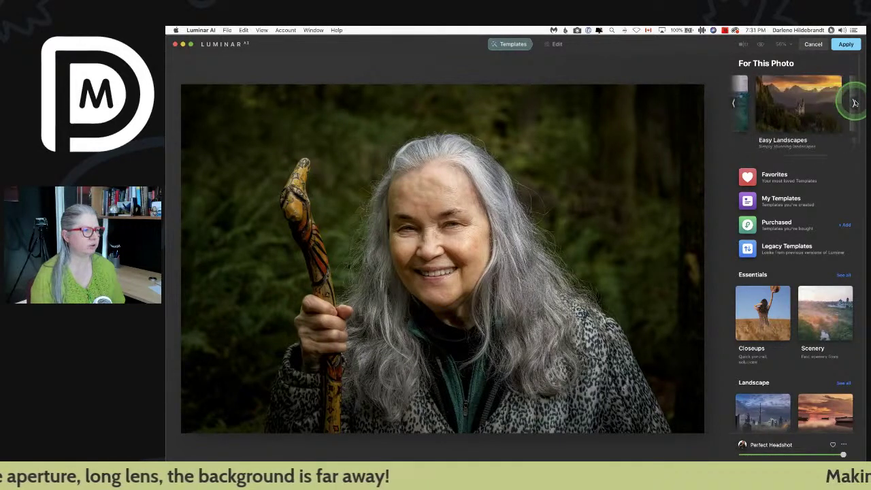
pyautogui.click(738, 106)
pyautogui.click(739, 106)
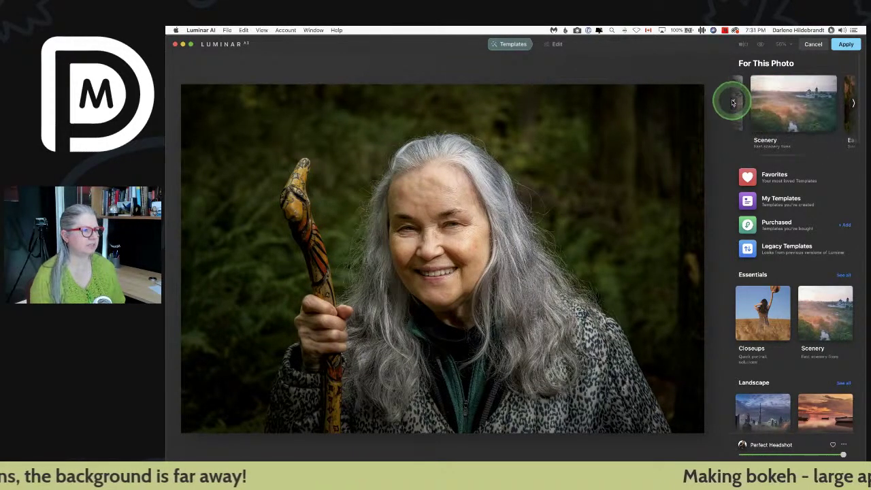
pyautogui.click(739, 106)
# Step: Apply the Flawless template from the Essence portrait collection
pyautogui.click(808, 119)
pyautogui.scroll(-8, 822, 254)
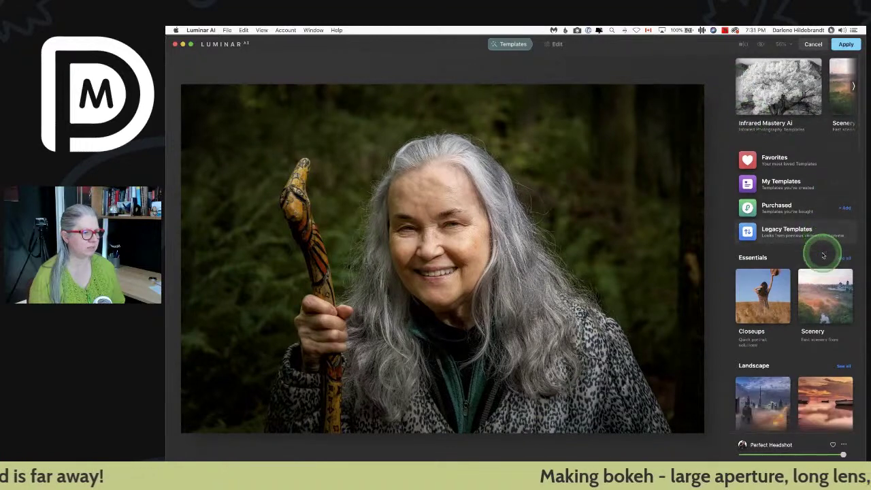
pyautogui.scroll(-10, 823, 255)
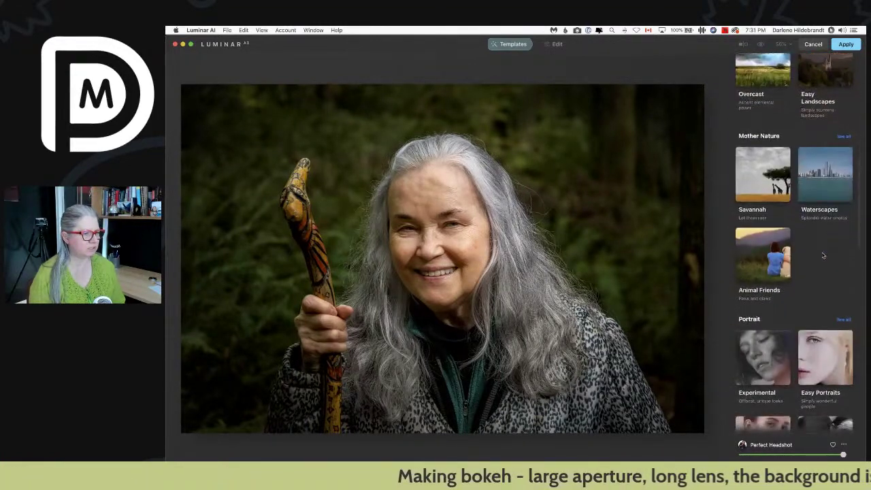
pyautogui.click(775, 310)
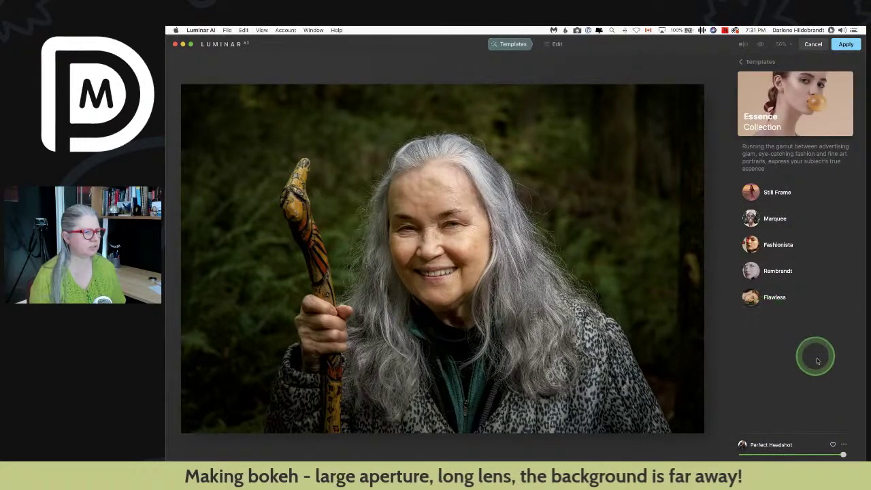
pyautogui.click(772, 296)
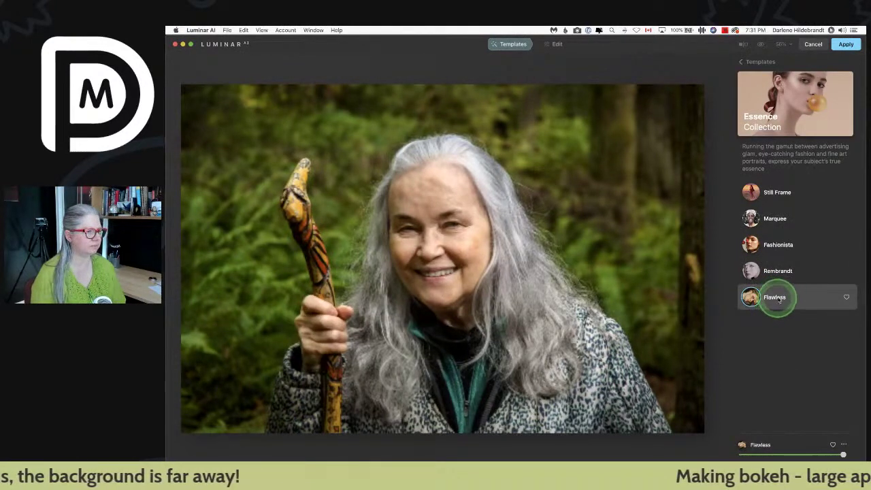
pyautogui.click(779, 298)
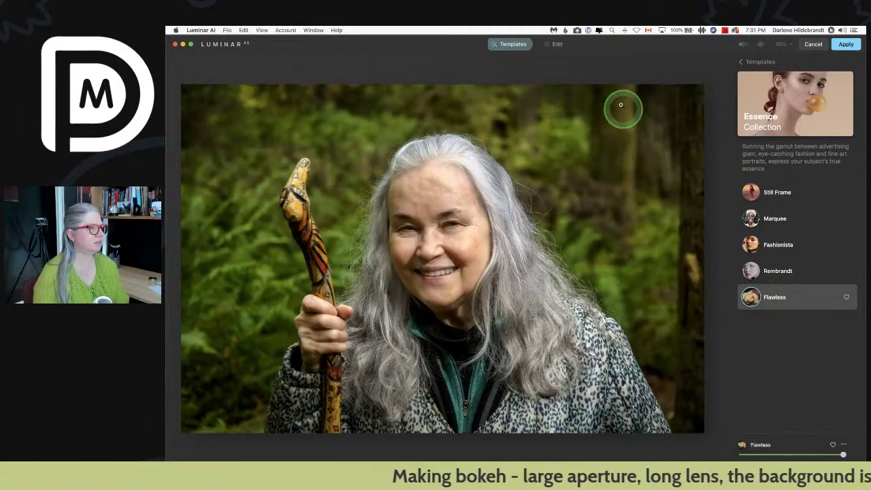
# Step: Lower the Enhance AI Accent of the applied template to 10 and open the Light adjustments
pyautogui.click(553, 43)
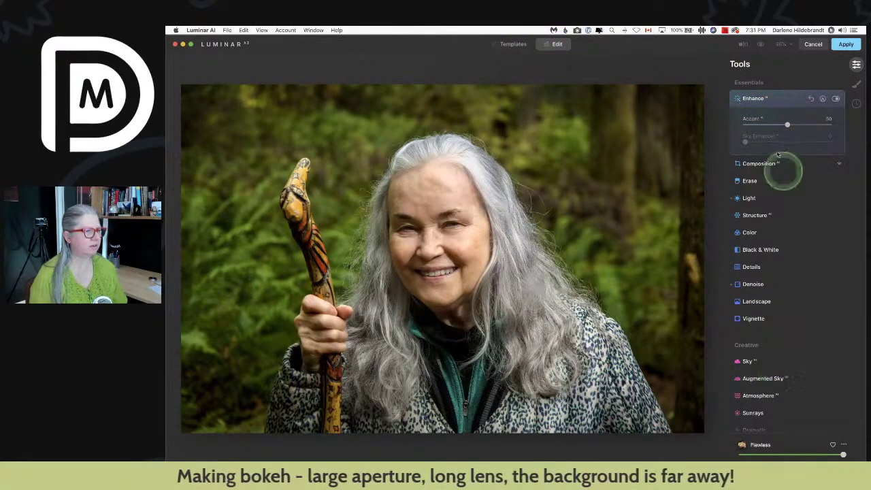
pyautogui.click(775, 98)
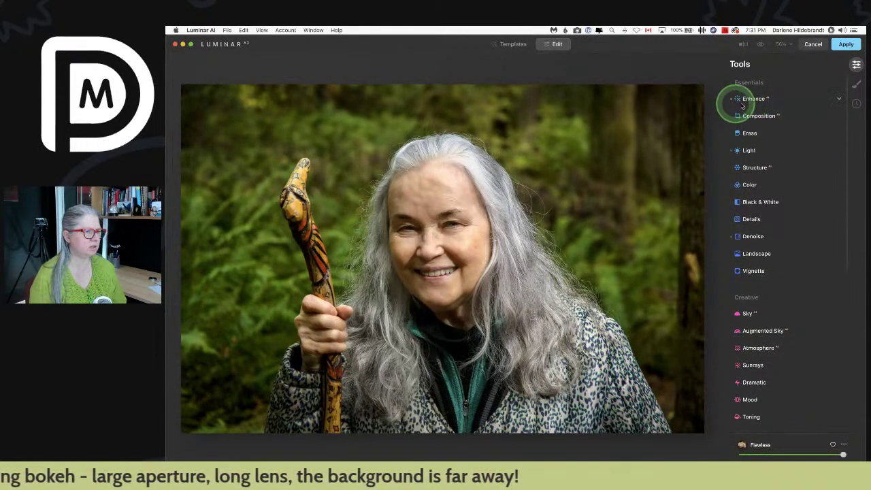
pyautogui.click(771, 99)
pyautogui.moveTo(783, 123); pyautogui.dragTo(753, 125)
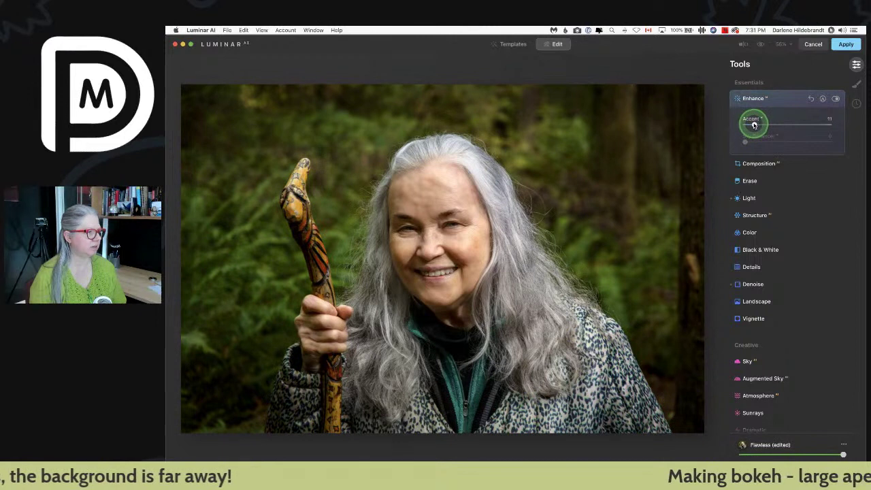
pyautogui.click(787, 97)
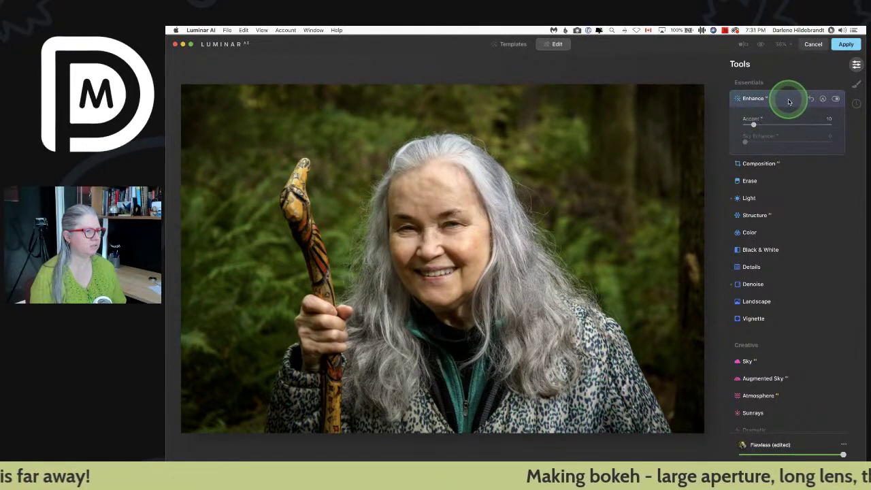
pyautogui.click(762, 149)
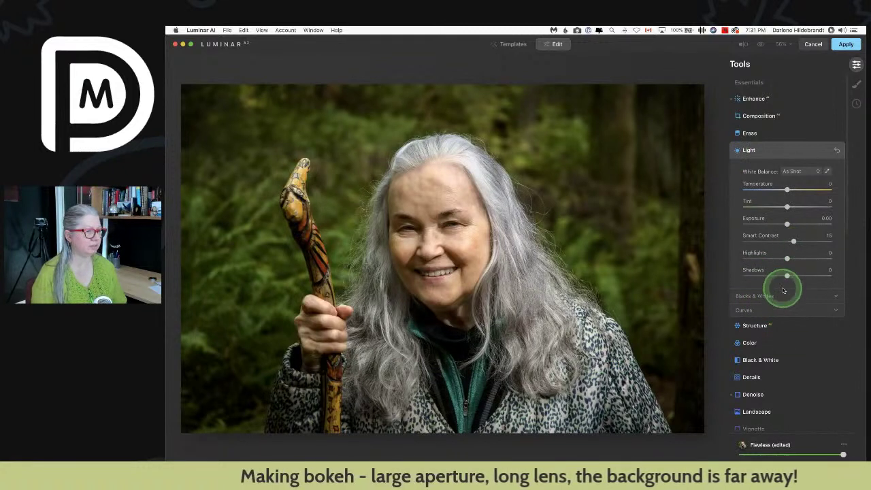
# Step: Examine the Curves controls of the Light adjustments
pyautogui.click(776, 310)
pyautogui.scroll(-1, 754, 344)
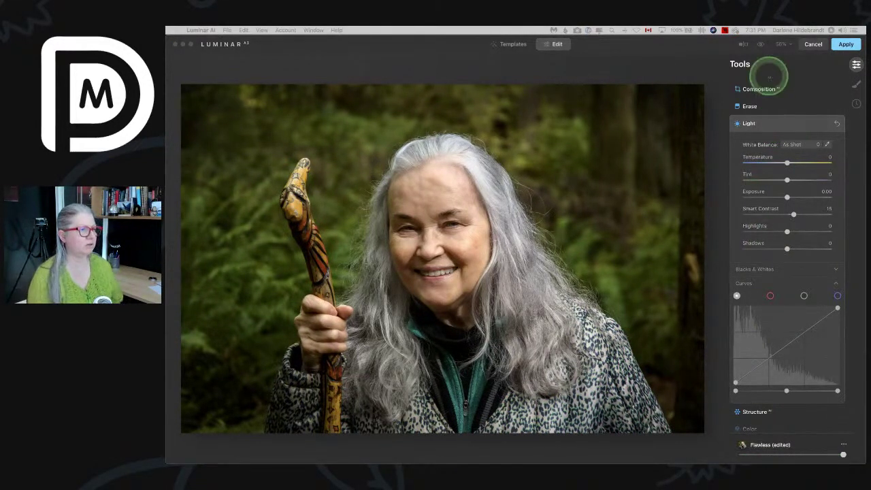
pyautogui.click(779, 124)
pyautogui.scroll(-10, 779, 124)
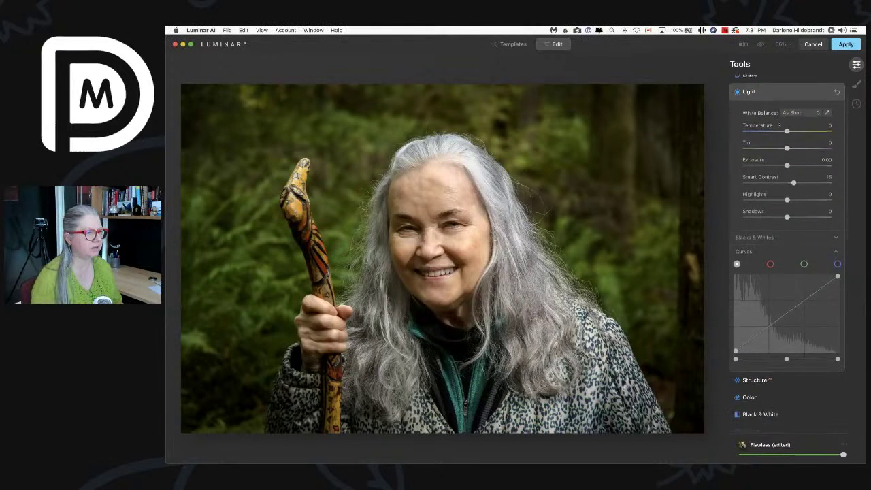
# Step: Set the Luminosity Denoise of the photo to 22
pyautogui.scroll(-2, 779, 178)
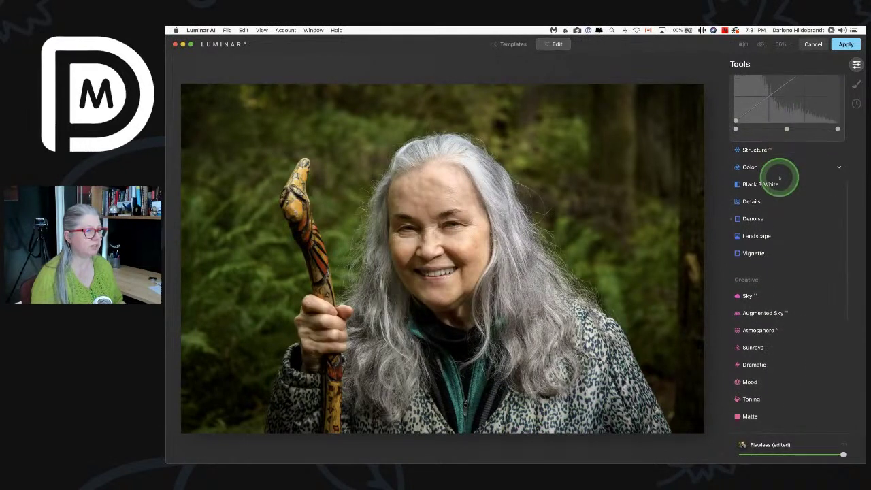
pyautogui.click(762, 207)
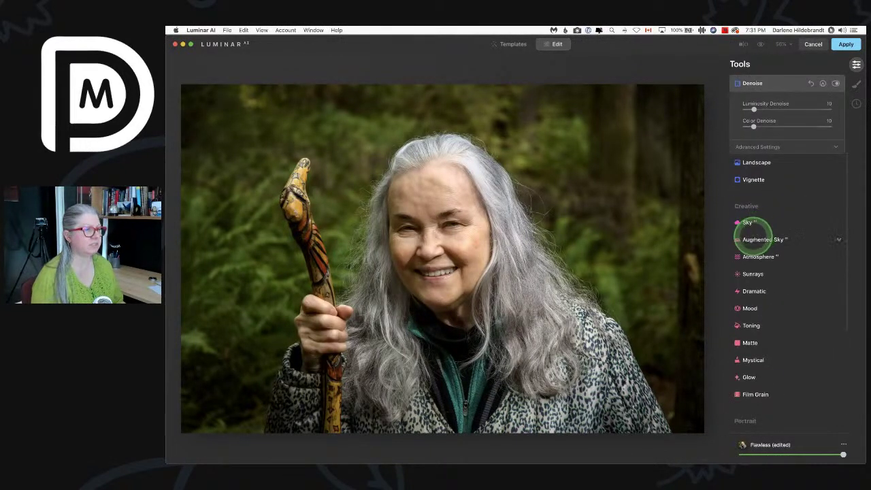
pyautogui.moveTo(754, 108); pyautogui.dragTo(763, 109)
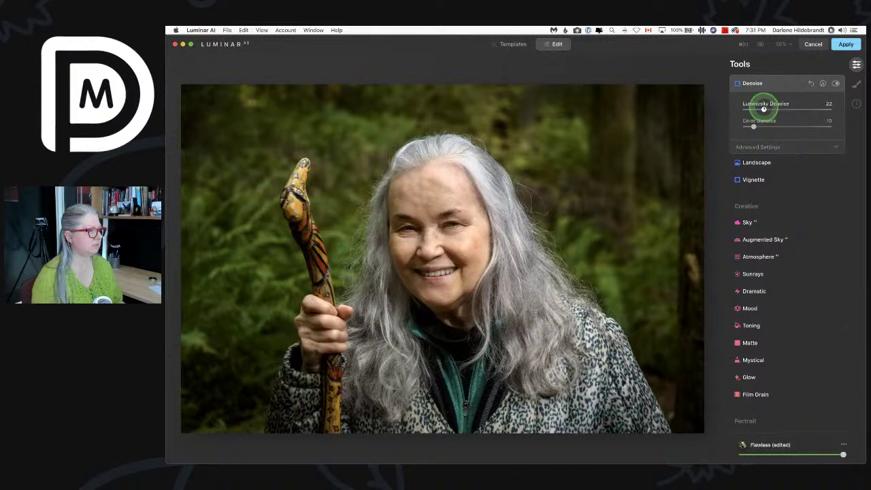
# Step: Change the iris color to Grey in the eye settings of Face AI, viewing the face at 100%
pyautogui.scroll(-10, 784, 221)
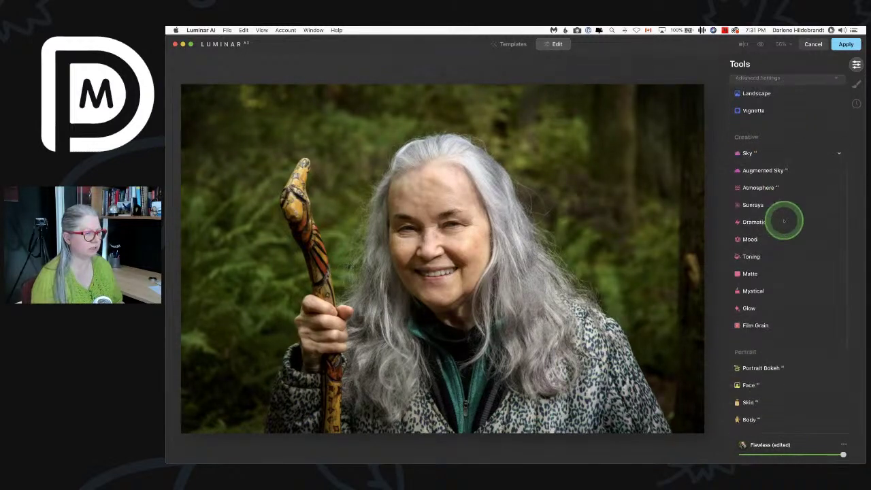
pyautogui.click(770, 250)
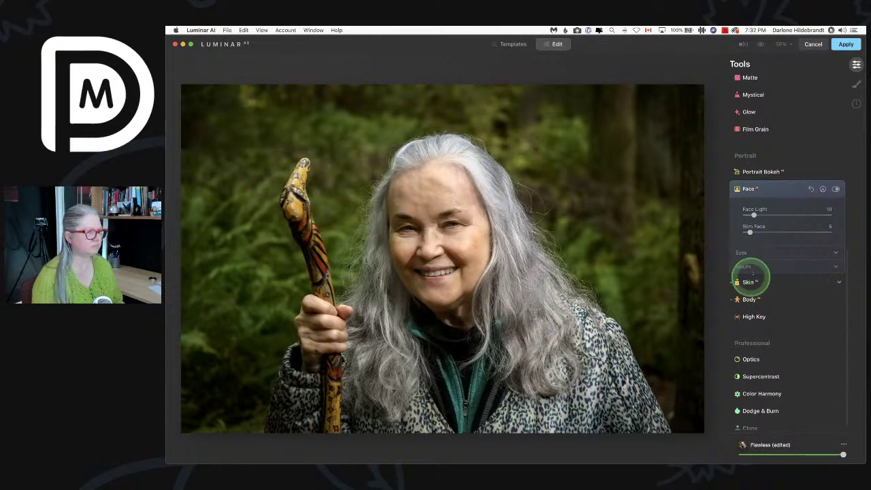
pyautogui.click(740, 253)
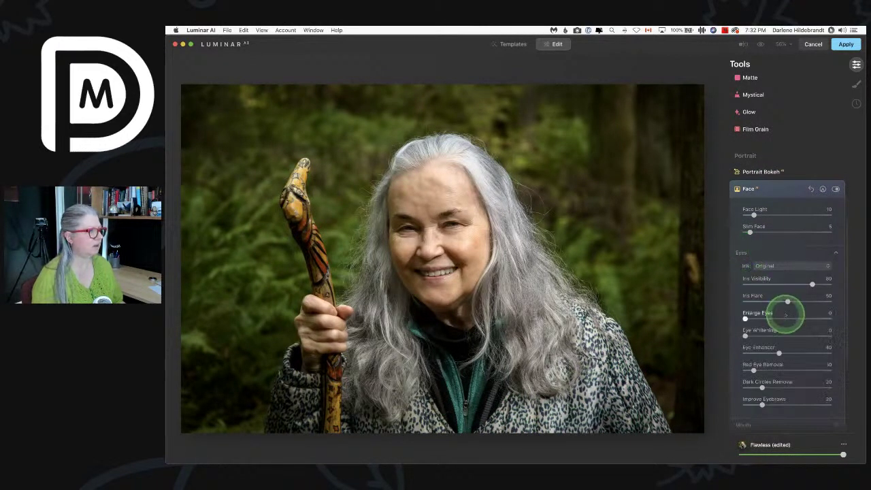
pyautogui.click(424, 243)
pyautogui.moveTo(424, 243); pyautogui.dragTo(456, 244)
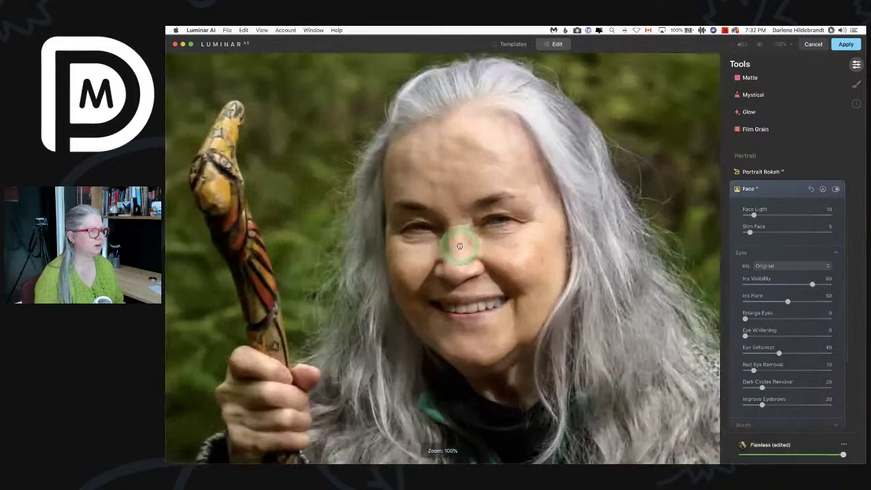
pyautogui.click(775, 265)
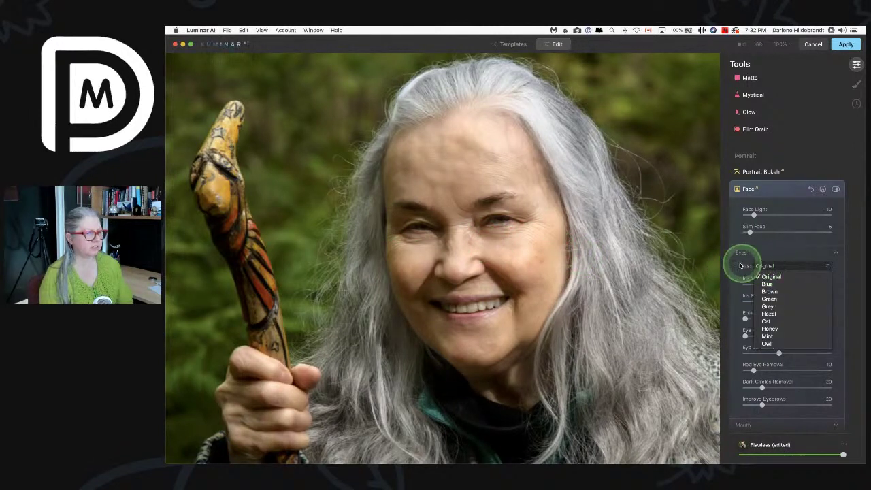
pyautogui.click(767, 306)
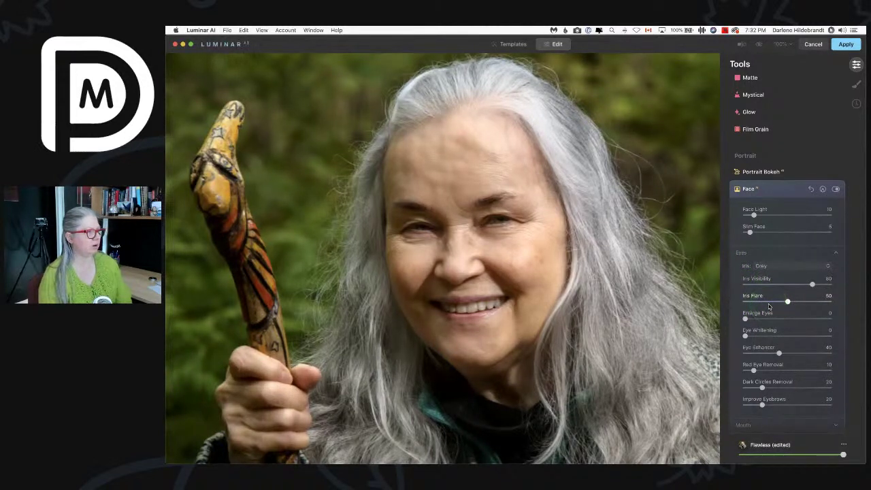
# Step: Set Iris Visibility to 41, Enlarge Eyes to 34 and Eye Whitening to 37
pyautogui.click(495, 221)
pyautogui.moveTo(811, 284); pyautogui.dragTo(780, 285)
pyautogui.moveTo(759, 337); pyautogui.dragTo(773, 318)
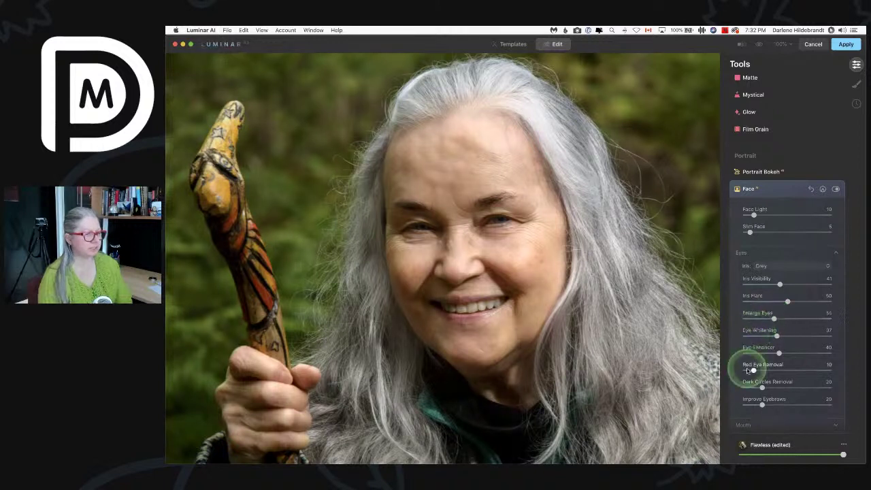
# Step: Set Dark Circles Removal to 60 and Improve Eyebrows to 12, and slightly increase Slim Face
pyautogui.moveTo(762, 386); pyautogui.dragTo(755, 405)
pyautogui.click(760, 405)
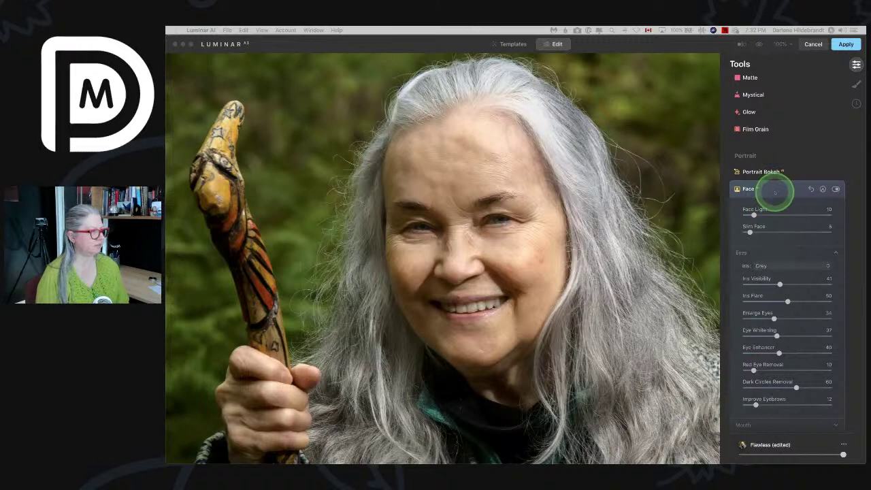
pyautogui.moveTo(749, 231); pyautogui.dragTo(758, 231)
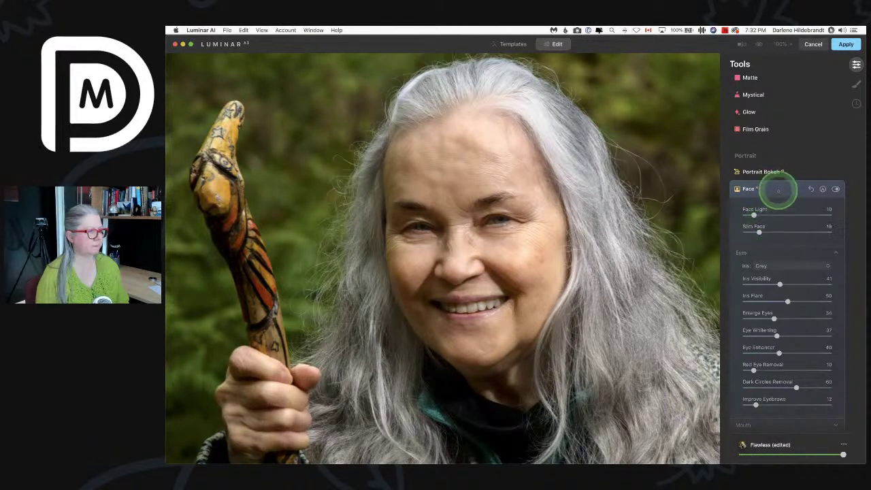
pyautogui.click(777, 190)
# Step: Set the Skin AI Amount to 54 and turn on Skin Defects Removal
pyautogui.click(760, 285)
pyautogui.click(761, 268)
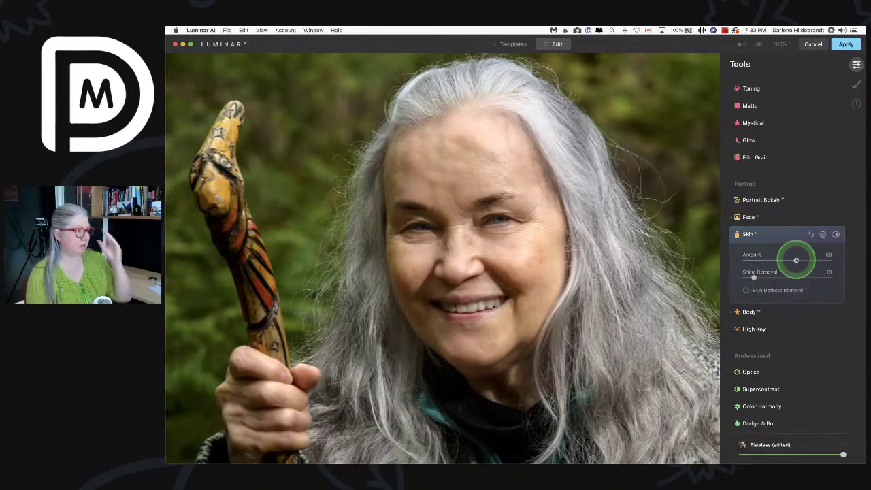
pyautogui.moveTo(796, 259)
pyautogui.mouseDown()
pyautogui.moveTo(816, 259)
pyautogui.moveTo(730, 259)
pyautogui.moveTo(830, 259)
pyautogui.moveTo(778, 259)
pyautogui.moveTo(789, 260)
pyautogui.mouseUp()
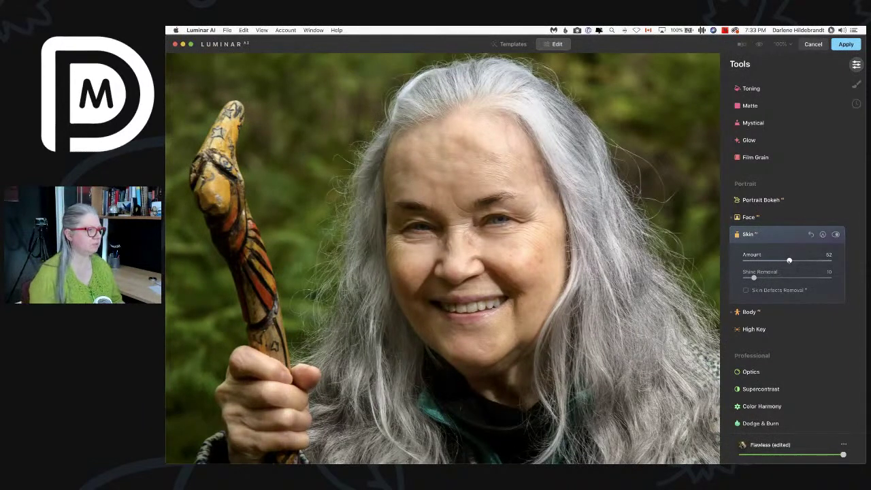
pyautogui.moveTo(788, 259); pyautogui.dragTo(790, 260)
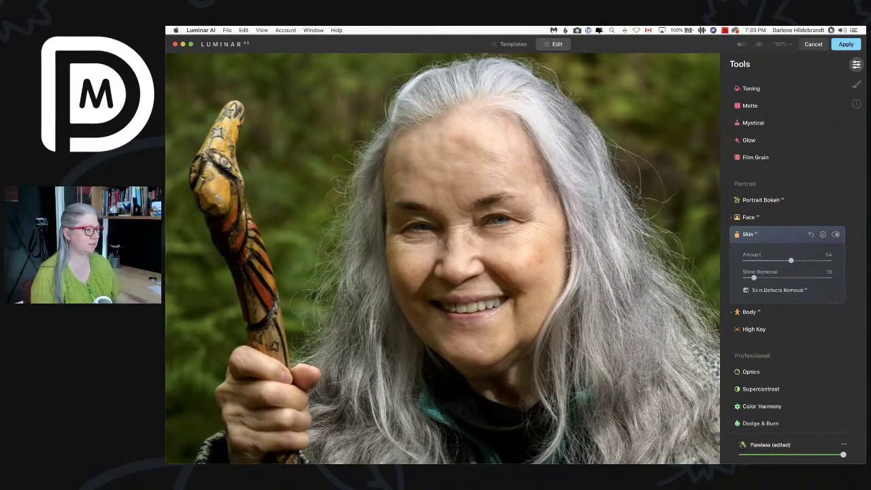
pyautogui.click(777, 234)
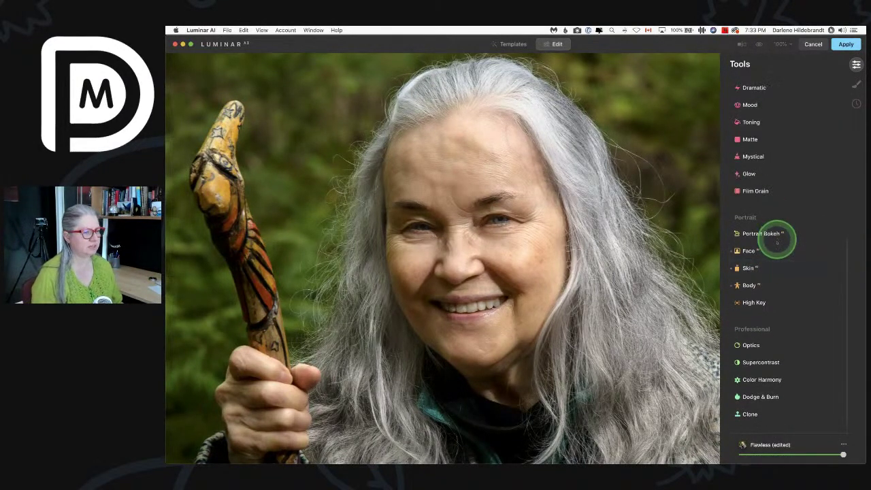
# Step: View the whole photo again and set the Body AI Shape to 33, leaving Abdomen at 0
pyautogui.click(515, 262)
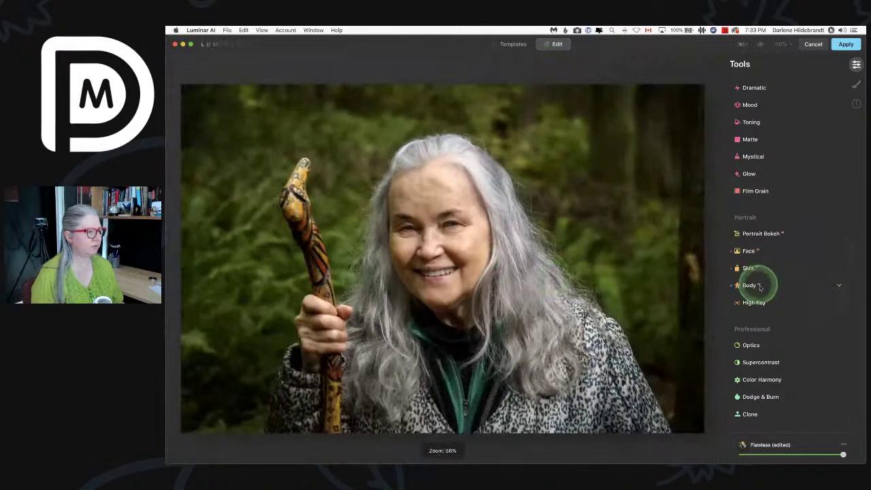
pyautogui.click(759, 285)
pyautogui.moveTo(746, 327); pyautogui.dragTo(725, 327)
pyautogui.moveTo(791, 311); pyautogui.dragTo(800, 313)
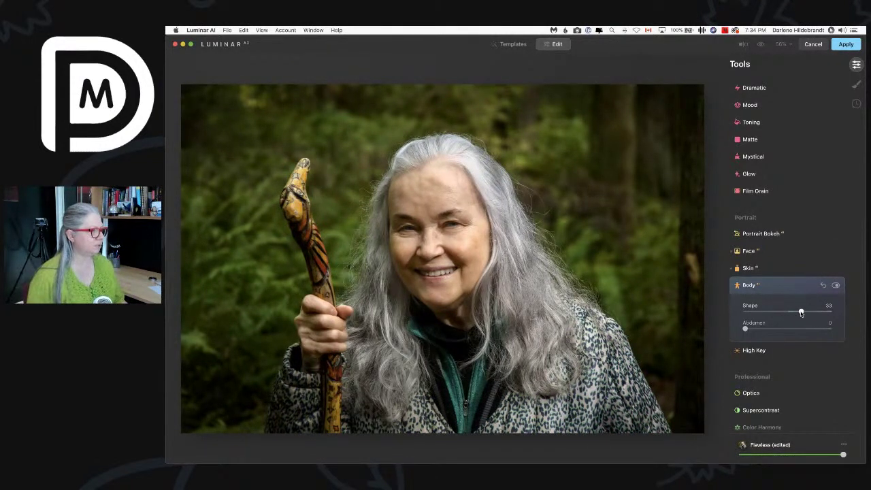
pyautogui.moveTo(800, 313); pyautogui.dragTo(799, 313)
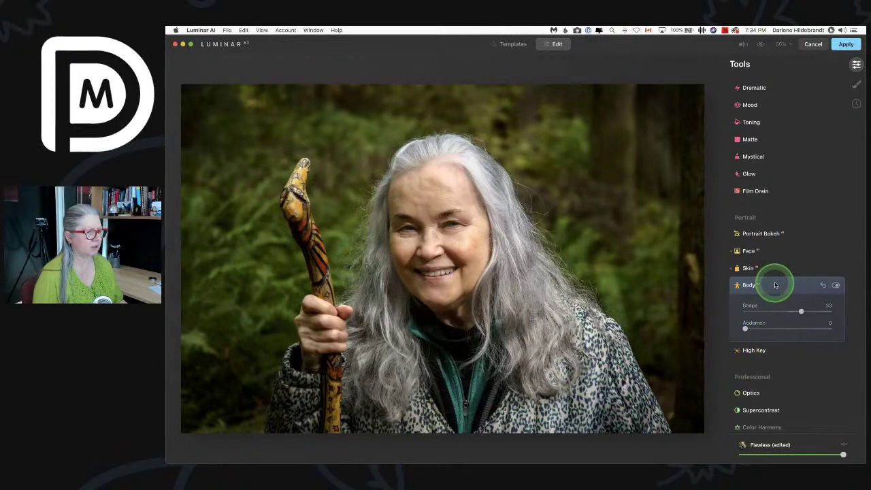
pyautogui.click(773, 284)
# Step: Add a hard-edged vignette with Amount -88, Size 10, Roundness 63 and Feather -100
pyautogui.scroll(3, 776, 285)
pyautogui.scroll(4, 777, 286)
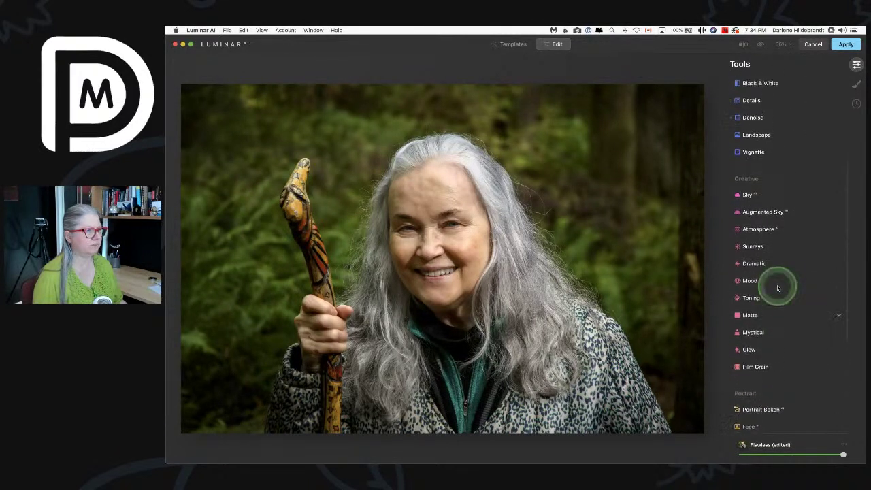
pyautogui.click(771, 162)
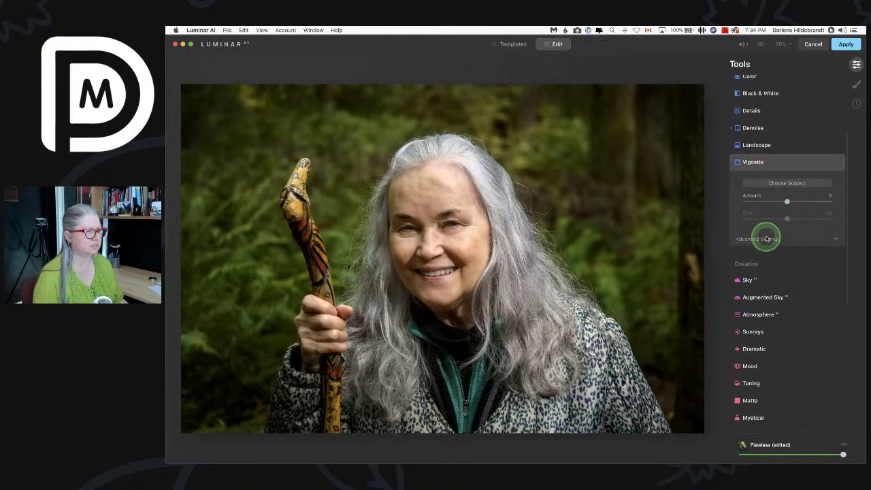
pyautogui.click(767, 238)
pyautogui.moveTo(786, 202); pyautogui.dragTo(750, 201)
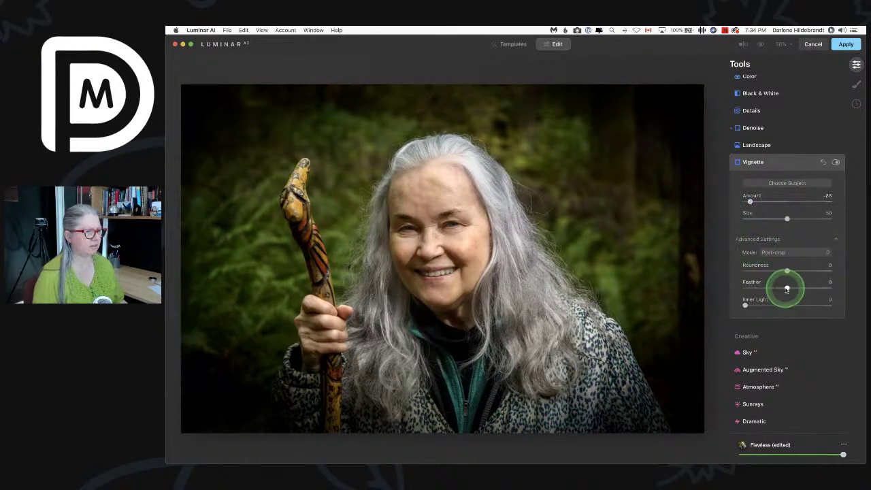
pyautogui.moveTo(784, 287); pyautogui.dragTo(719, 285)
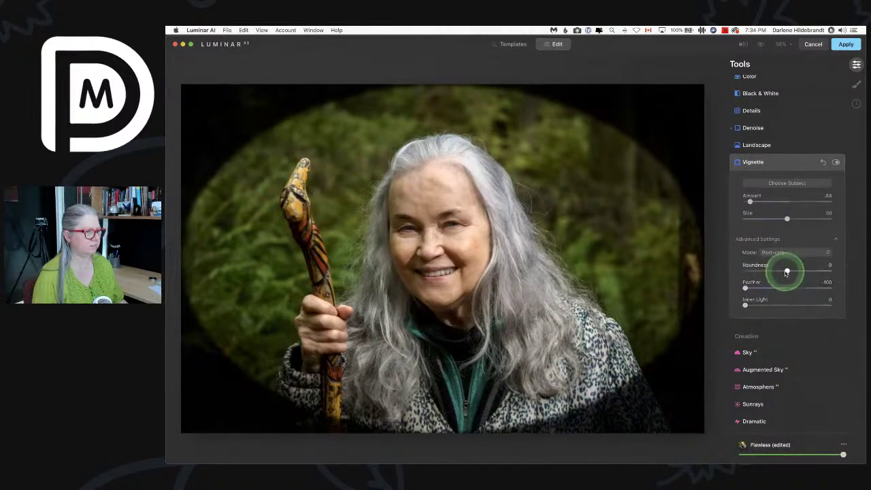
pyautogui.moveTo(787, 269); pyautogui.dragTo(812, 272)
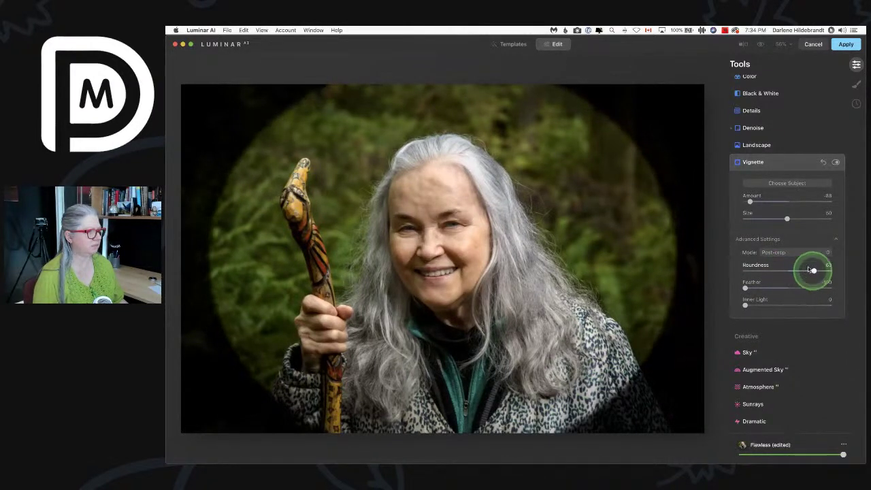
pyautogui.moveTo(787, 218); pyautogui.dragTo(753, 218)
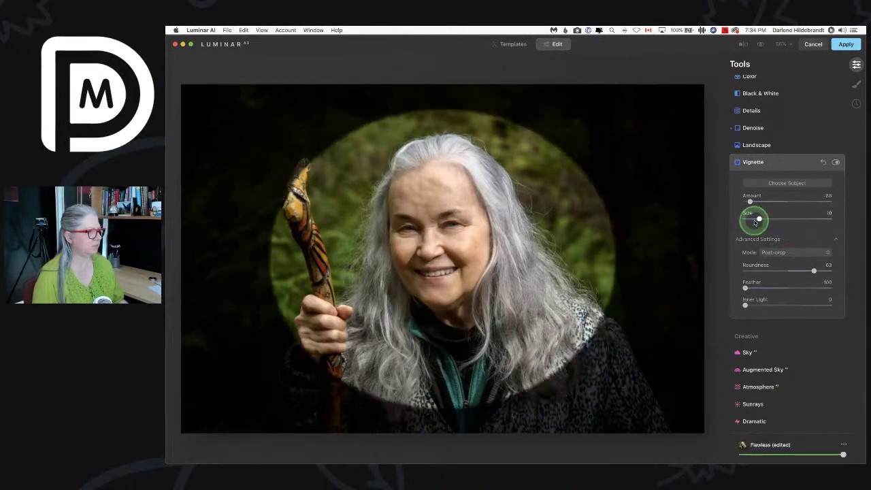
# Step: Choose the woman's face as the vignette's subject, refining the center point around her nose
pyautogui.click(787, 183)
pyautogui.click(432, 245)
pyautogui.click(418, 244)
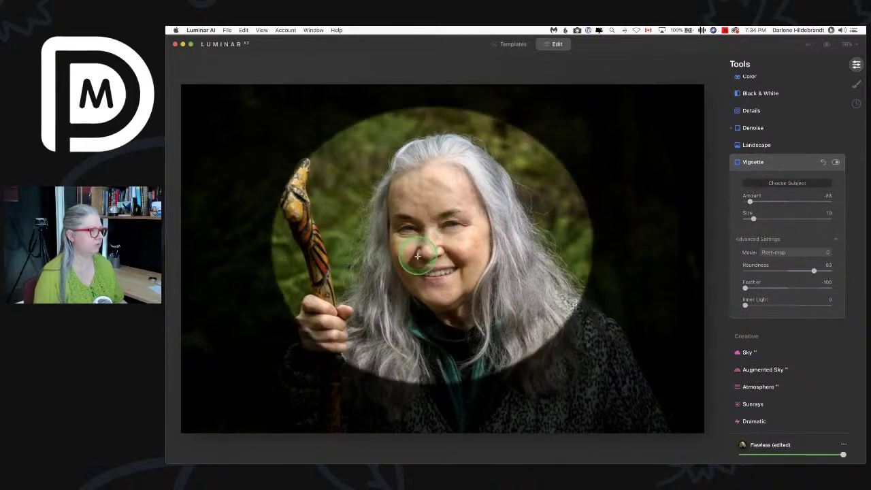
pyautogui.click(415, 250)
pyautogui.click(419, 253)
pyautogui.click(429, 259)
pyautogui.click(431, 247)
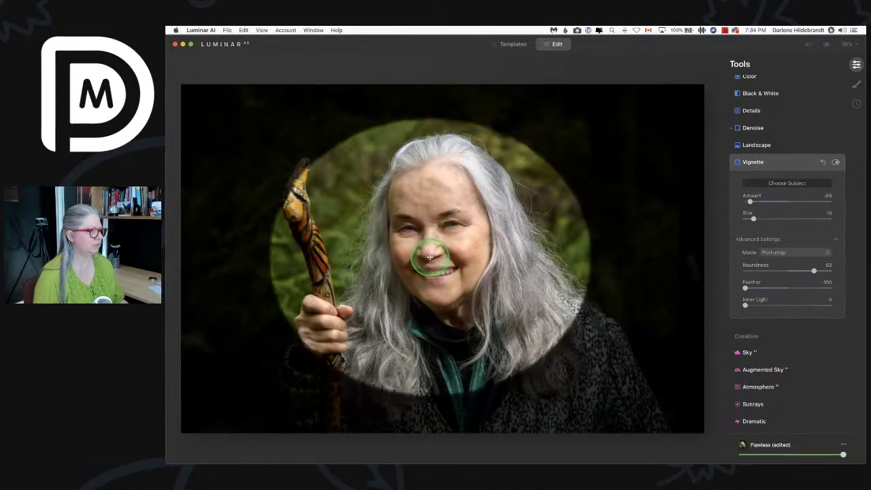
pyautogui.click(428, 249)
pyautogui.click(434, 262)
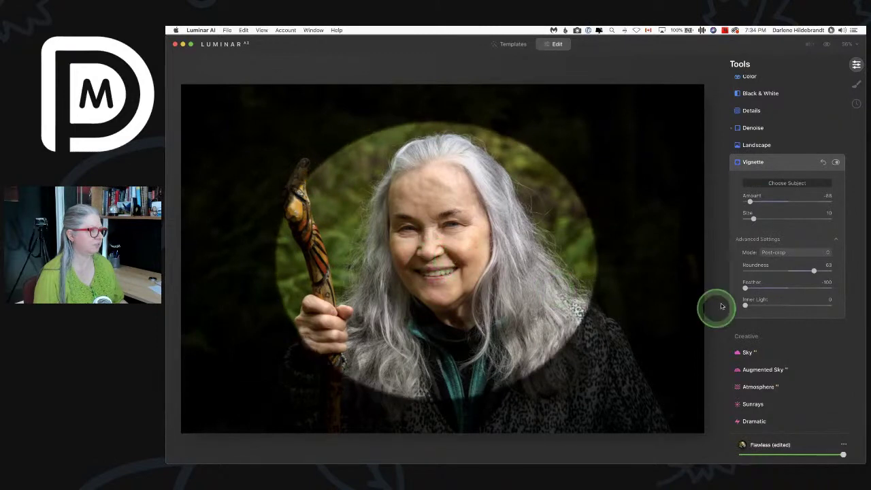
# Step: Soften the vignette by raising its Feather and weaken its darkening Amount
pyautogui.moveTo(745, 287); pyautogui.dragTo(807, 287)
pyautogui.moveTo(749, 201); pyautogui.dragTo(769, 199)
pyautogui.click(782, 164)
# Step: Add an Orton Effect glow with Amount 43 and open its advanced settings
pyautogui.scroll(-5, 782, 164)
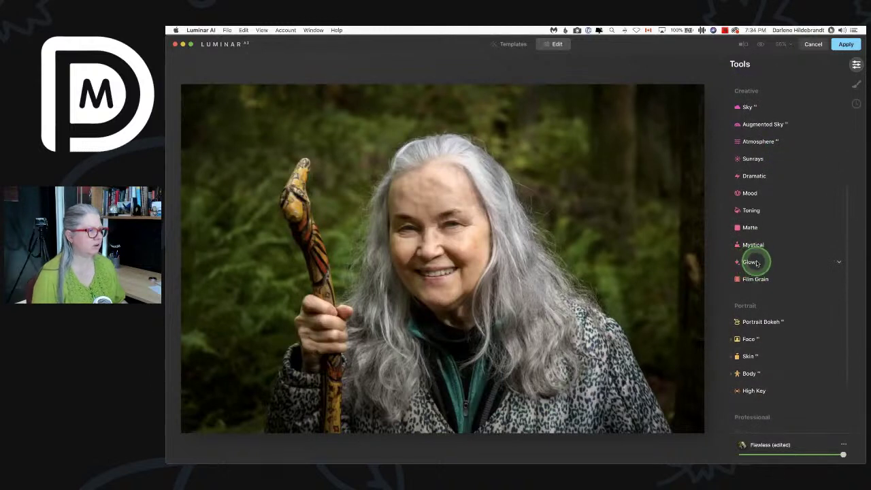
pyautogui.click(756, 260)
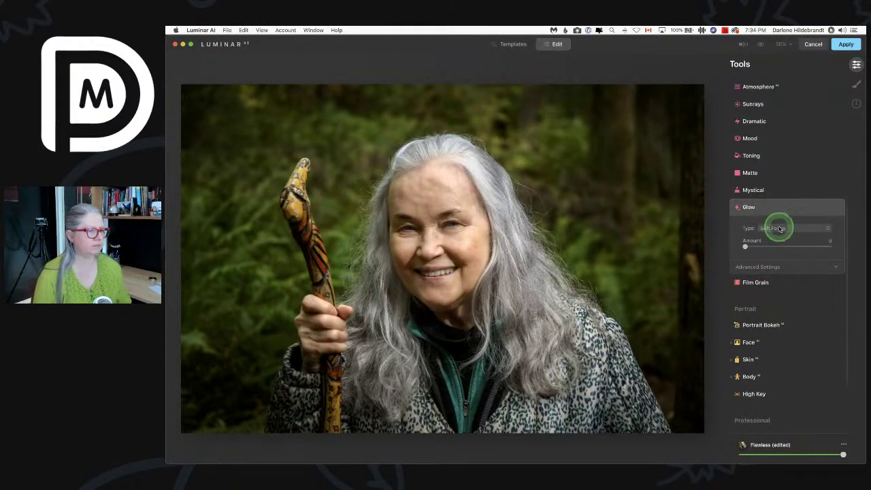
pyautogui.click(775, 228)
pyautogui.click(778, 250)
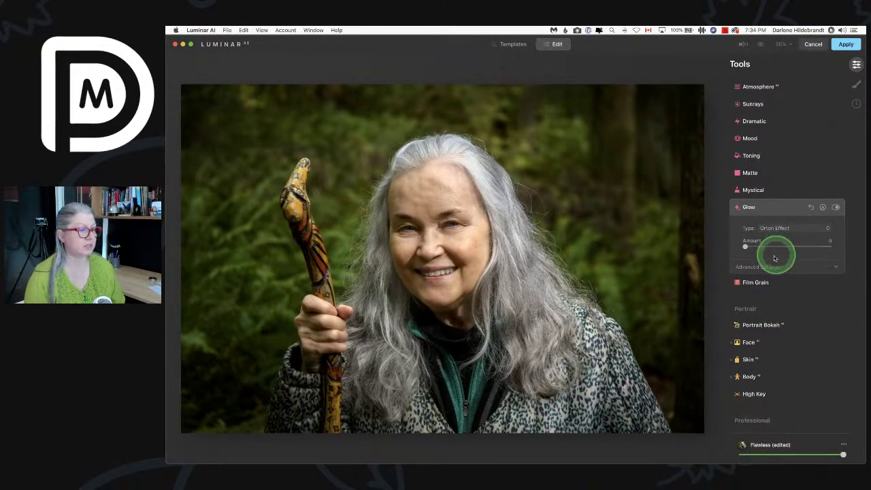
pyautogui.moveTo(747, 249); pyautogui.dragTo(780, 245)
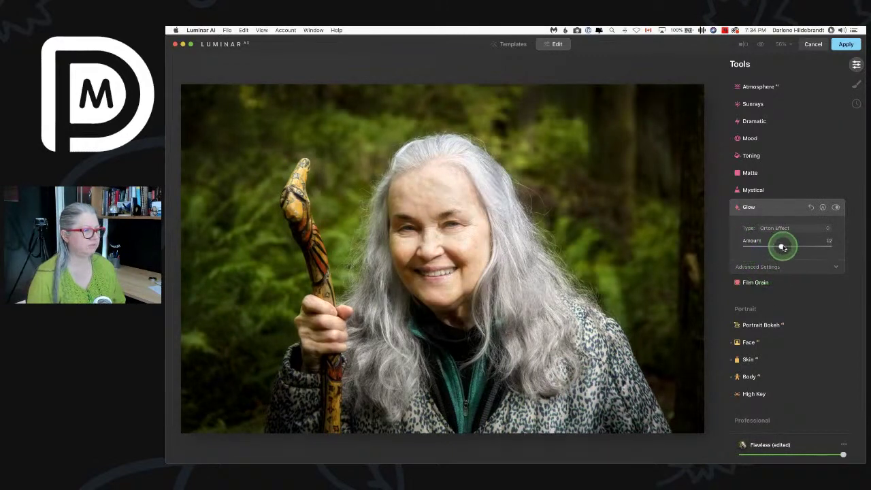
pyautogui.click(748, 267)
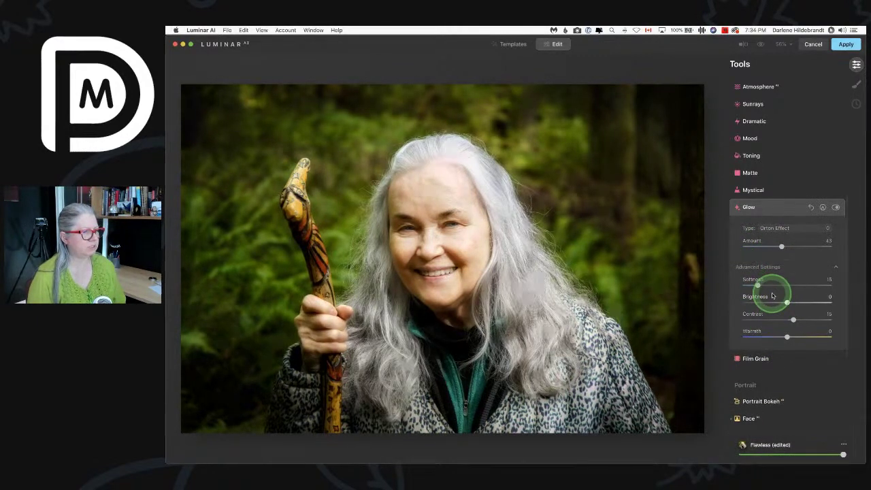
# Step: Darken the Orton Effect glow to Brightness -70 and reduce its Amount to 28
pyautogui.moveTo(784, 302); pyautogui.dragTo(757, 301)
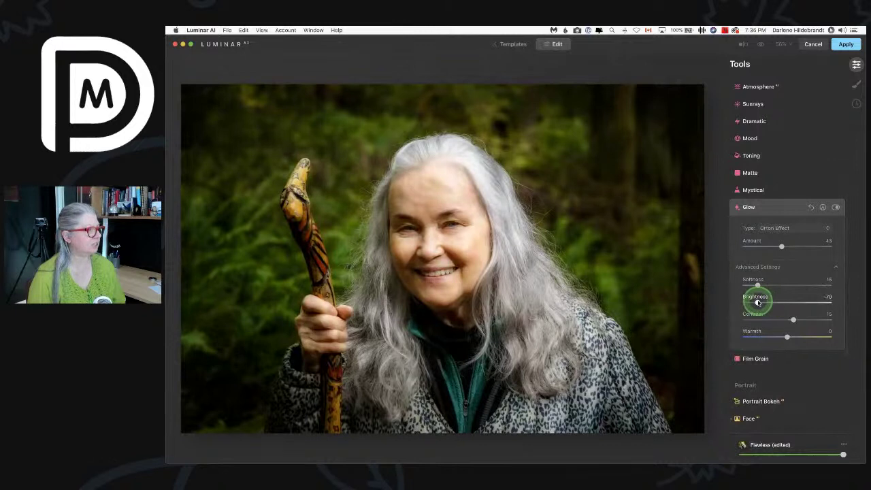
pyautogui.moveTo(781, 246); pyautogui.dragTo(769, 248)
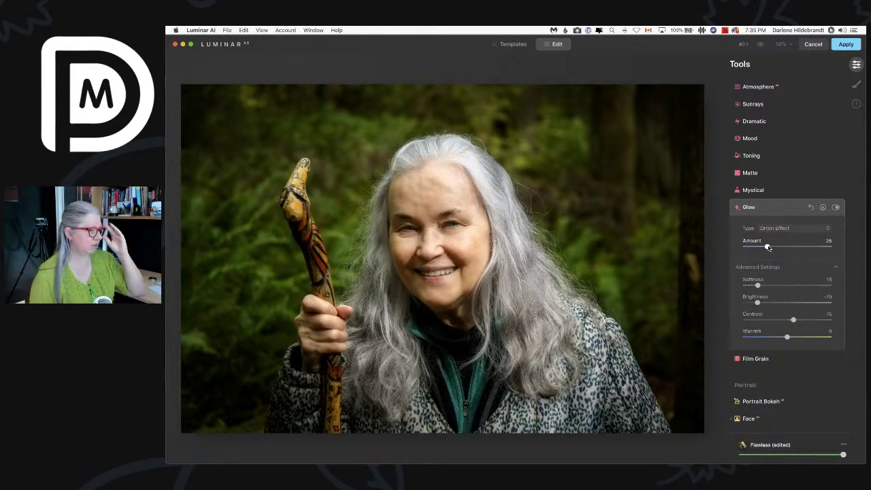
# Step: Compare the woman's face with and without the glow at 100% zoom, and set the glow's Brightness to -68 and Contrast to -5
pyautogui.click(446, 241)
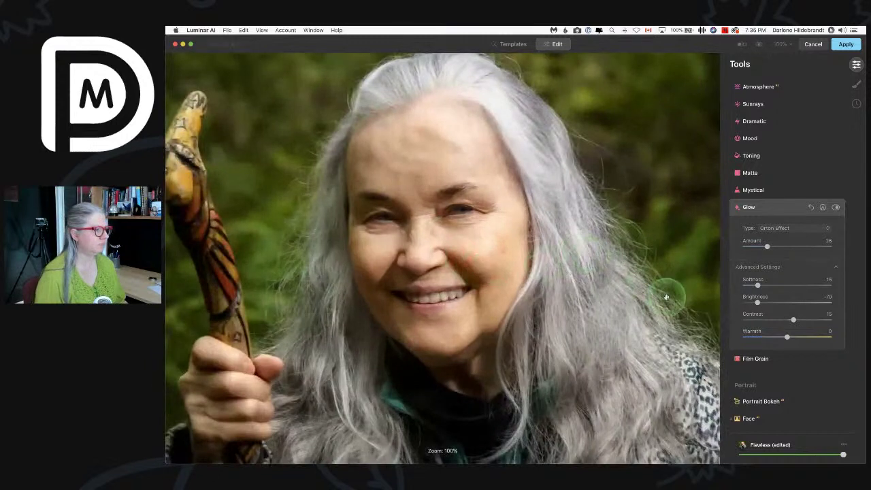
pyautogui.click(835, 208)
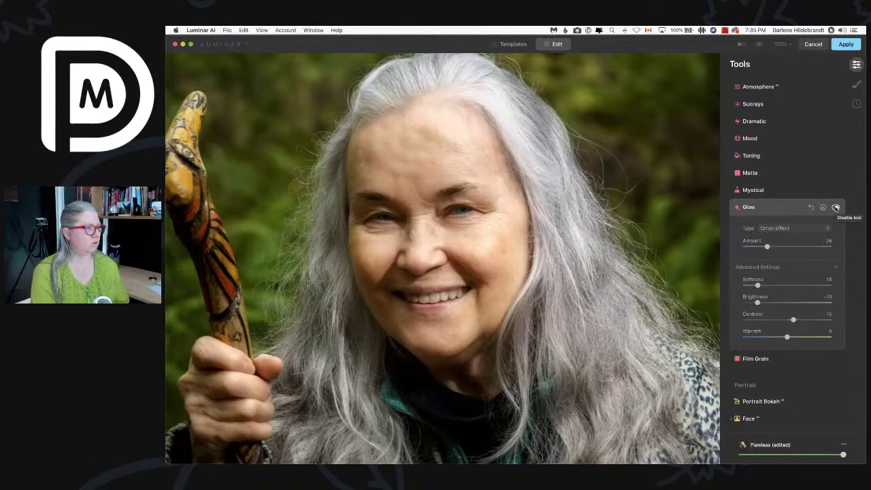
pyautogui.click(835, 207)
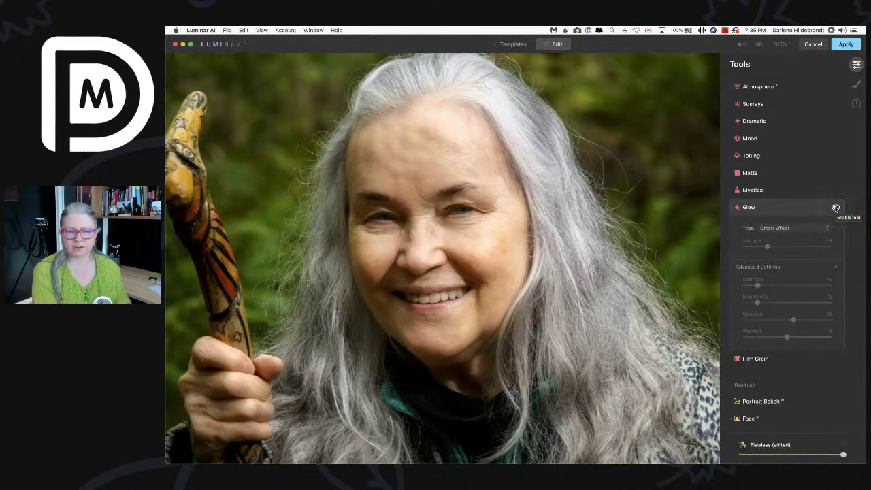
pyautogui.click(835, 207)
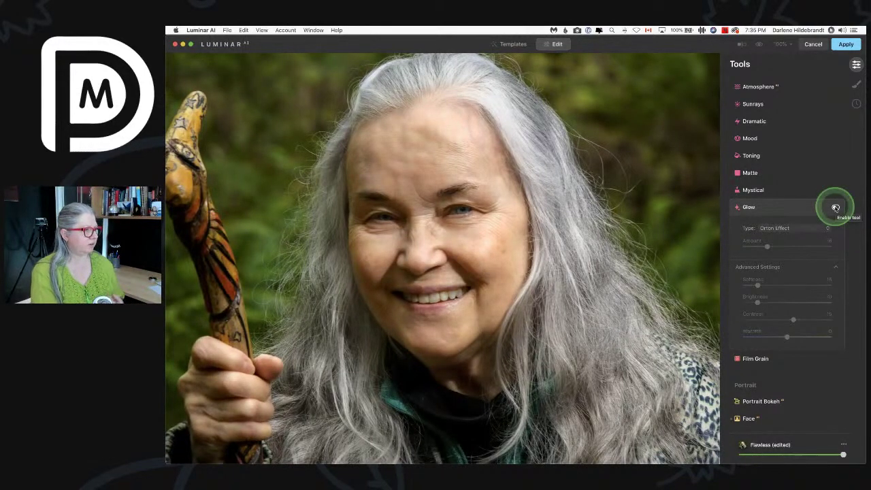
pyautogui.click(835, 208)
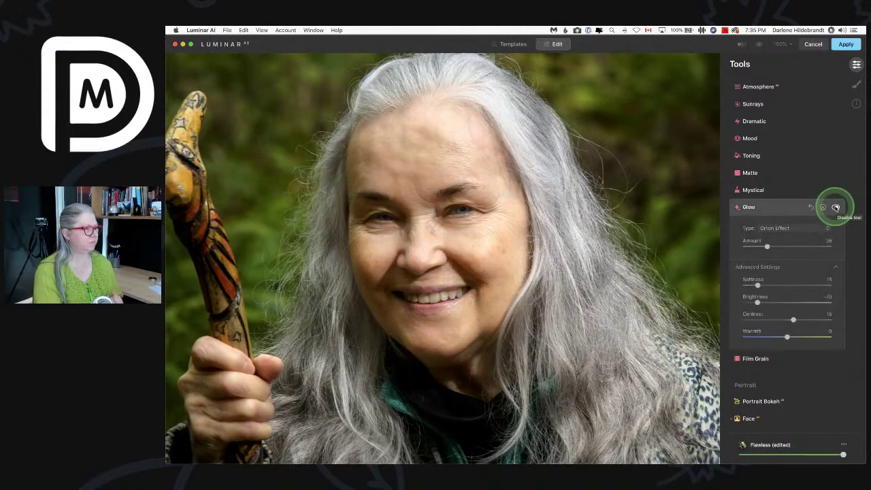
pyautogui.click(836, 207)
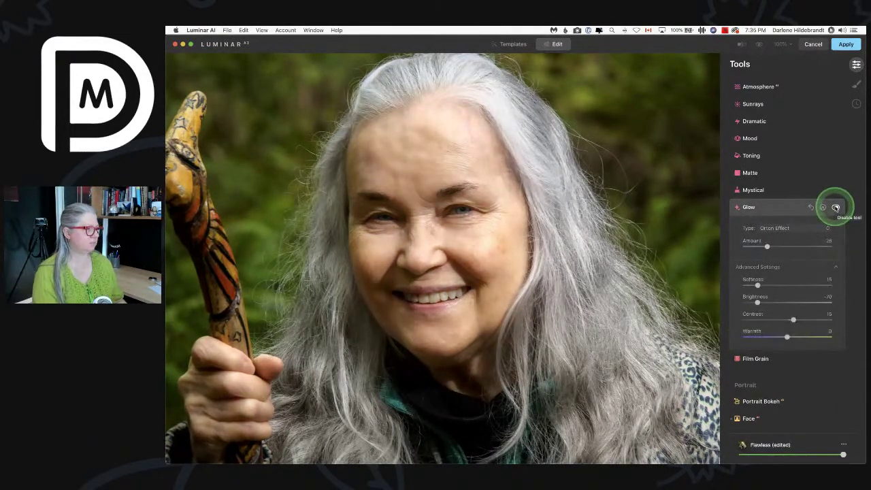
pyautogui.click(423, 256)
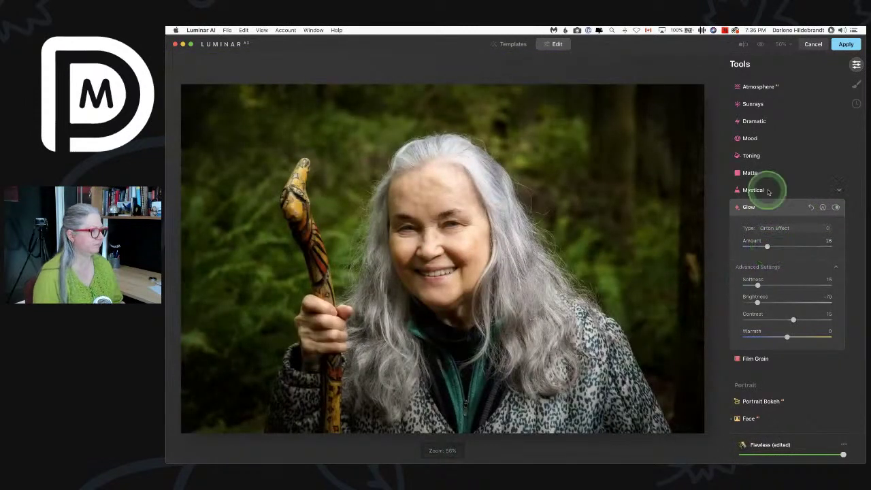
pyautogui.moveTo(753, 302); pyautogui.dragTo(784, 321)
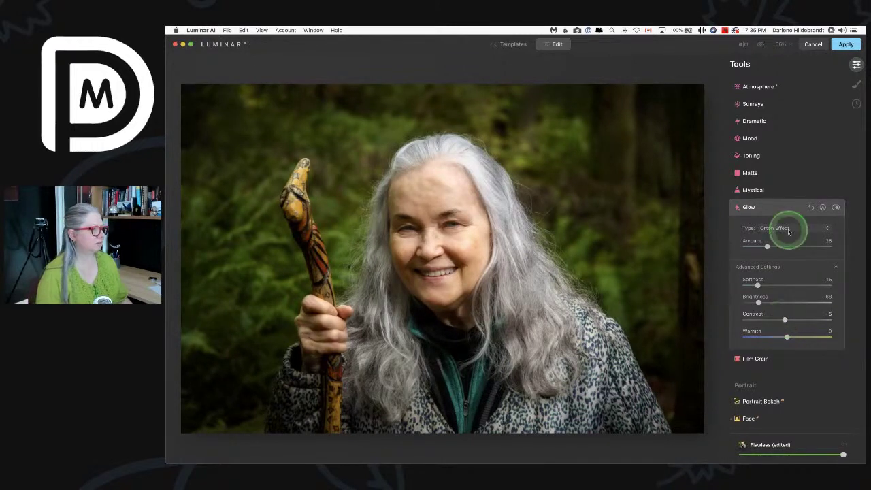
# Step: In the Light adjustments, raise Shadows to 15 and lower Highlights to about -13
pyautogui.scroll(5, 787, 230)
pyautogui.click(761, 152)
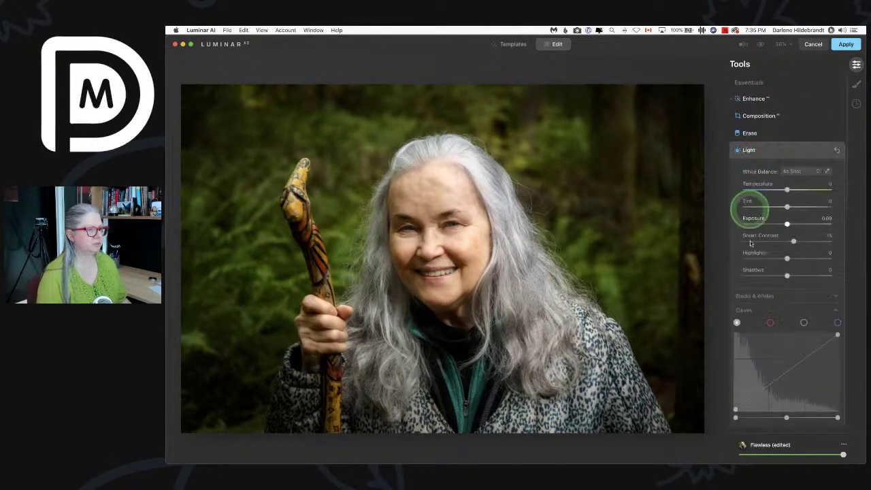
pyautogui.moveTo(787, 277); pyautogui.dragTo(793, 276)
pyautogui.moveTo(786, 263); pyautogui.dragTo(780, 259)
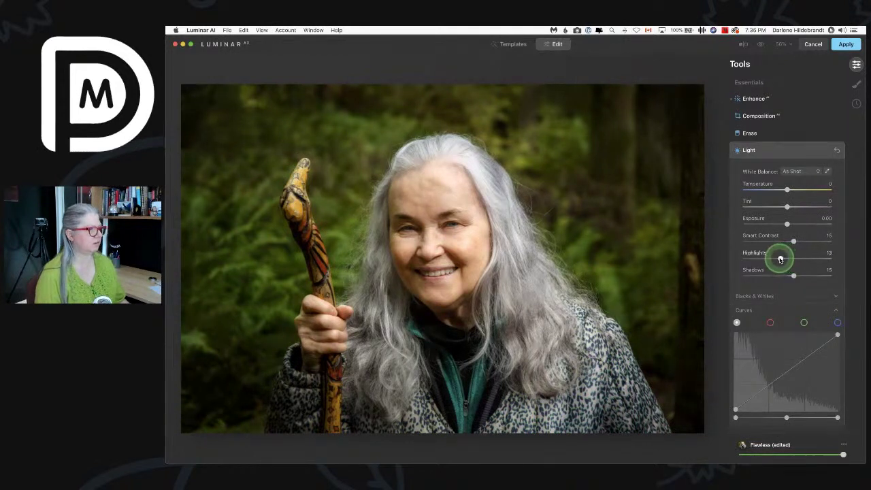
pyautogui.click(776, 145)
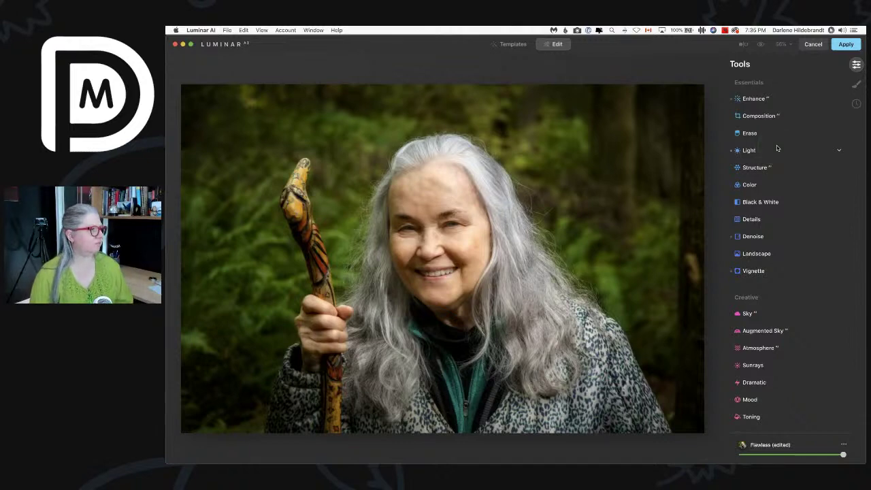
# Step: Compare the edited portrait repeatedly with its unedited version
pyautogui.press('\\')
pyautogui.press('\\')
pyautogui.press('\\')
pyautogui.press('\\')
pyautogui.press('\\')
pyautogui.press('\\')
pyautogui.press('\\')
pyautogui.press('\\')
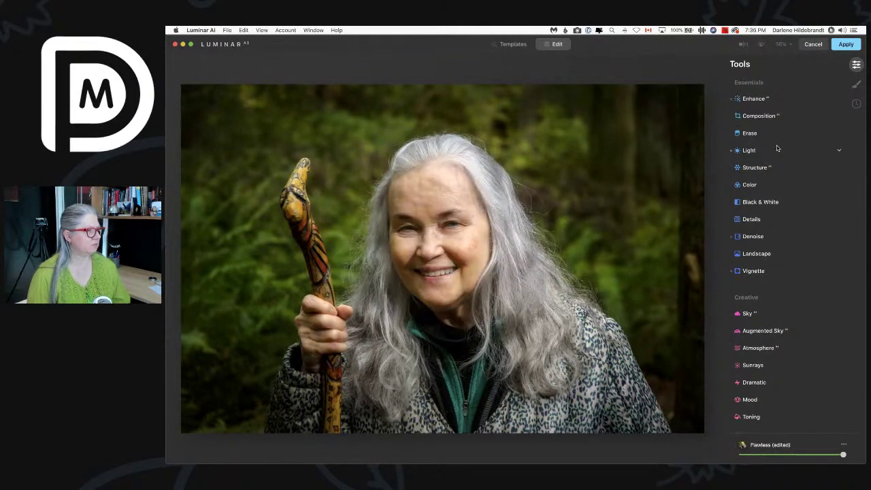
pyautogui.press('\\')
pyautogui.press('\\')
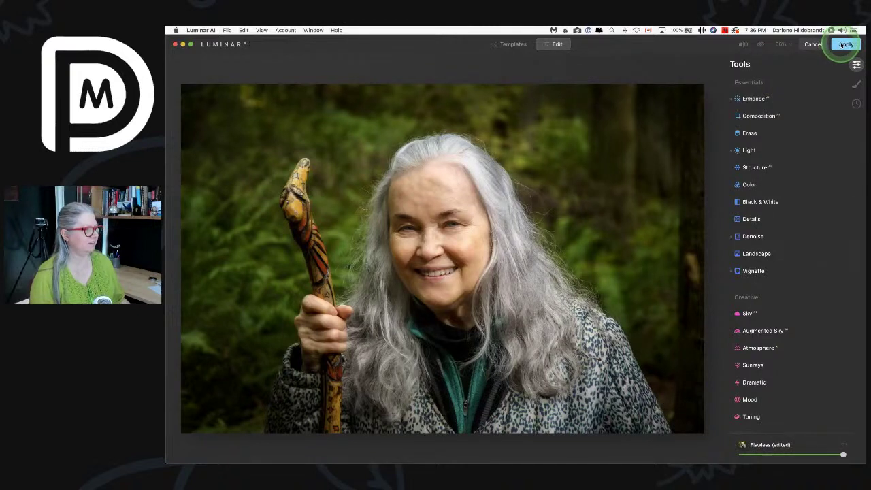
# Step: In the Face AI adjustments, set Teeth Whitening and Eye Whitening to 54, and apply all the edits to the photo
pyautogui.scroll(-10, 768, 285)
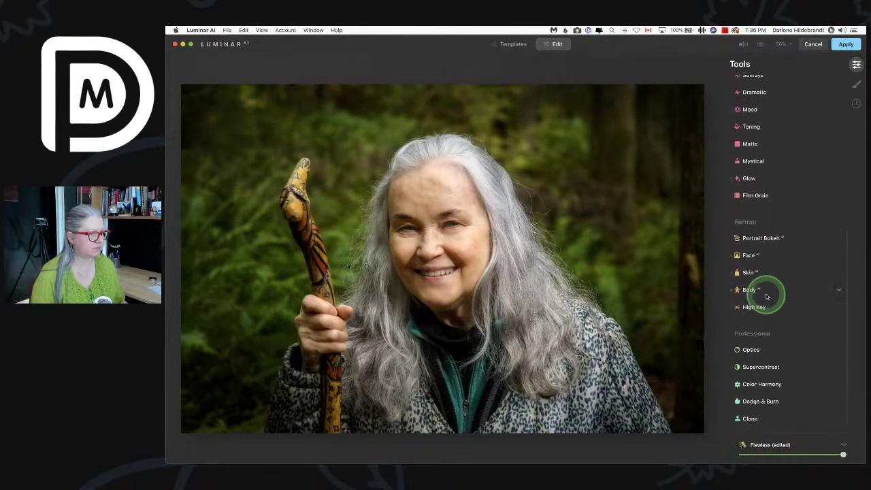
pyautogui.click(750, 272)
pyautogui.click(754, 256)
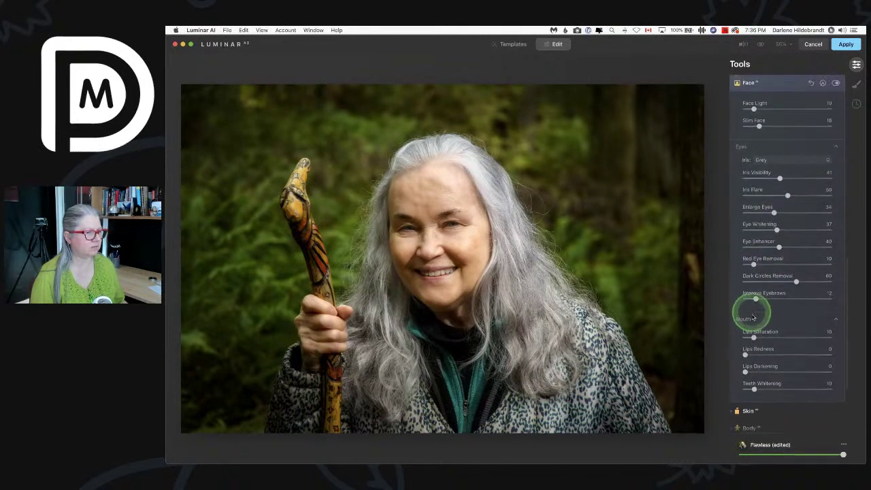
pyautogui.moveTo(754, 388); pyautogui.dragTo(784, 389)
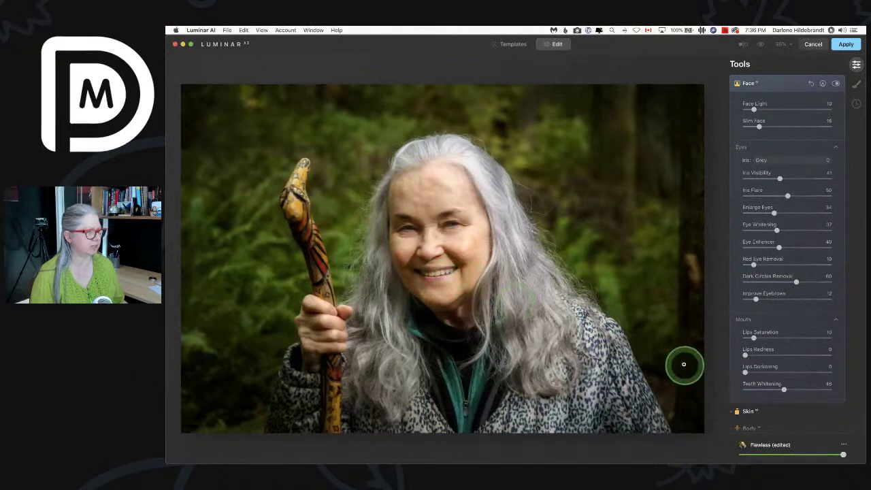
pyautogui.moveTo(776, 232)
pyautogui.mouseDown()
pyautogui.moveTo(803, 233)
pyautogui.moveTo(787, 229)
pyautogui.mouseUp()
pyautogui.moveTo(784, 389); pyautogui.dragTo(790, 389)
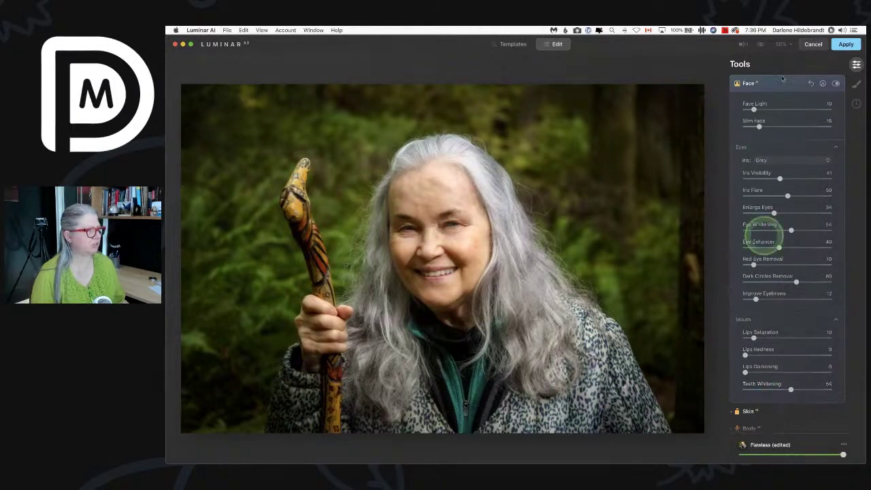
pyautogui.click(843, 45)
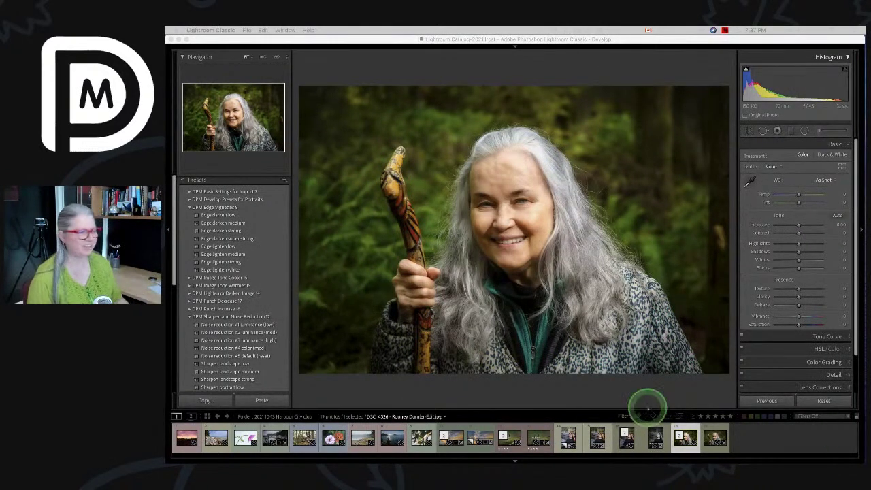
# Step: In Lightroom Classic, compare the Luminar-edited copy with the raw photo, including the raw photo's unedited state
pyautogui.click(656, 387)
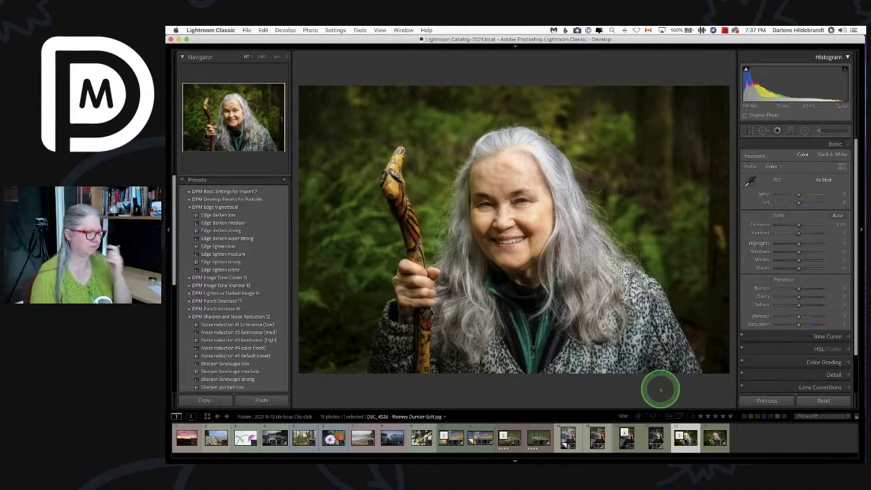
pyautogui.press('Right')
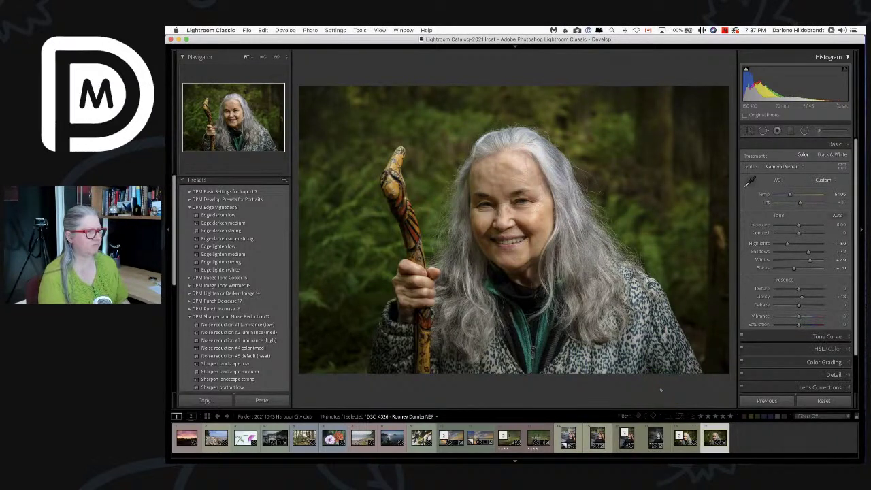
pyautogui.press('\\')
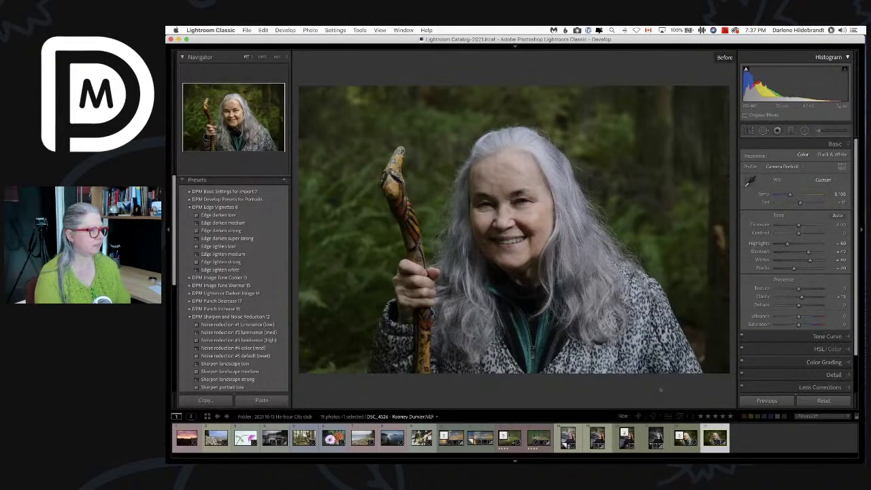
pyautogui.press('\\')
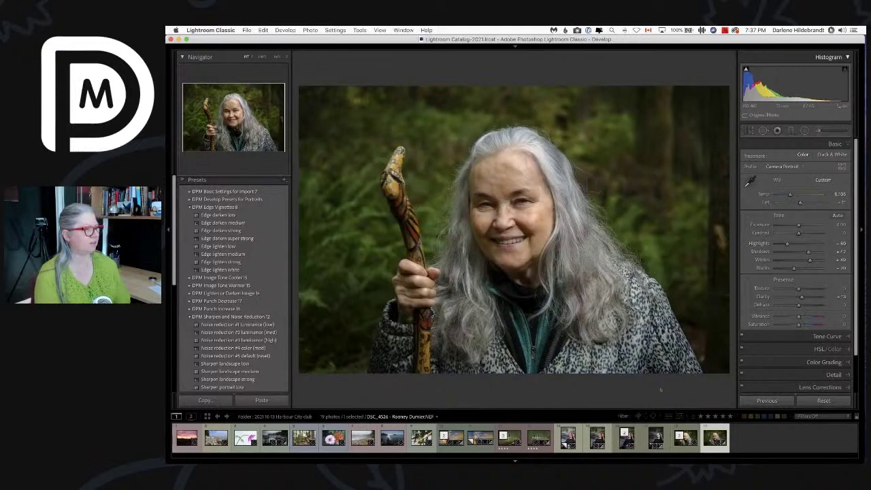
pyautogui.press('Left')
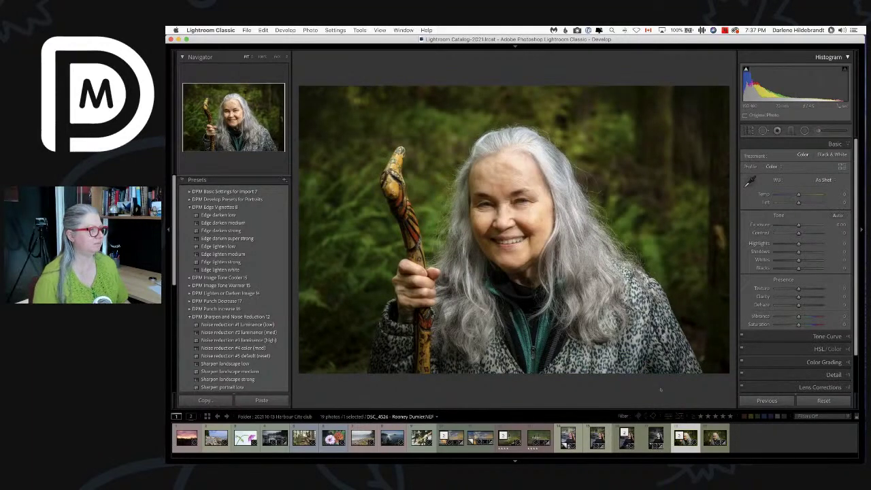
# Step: Set up an adjustment brush with the "Fix dark eyes and face" preset and Flow about 16 for retouching the woman's face at 100%
pyautogui.click(496, 204)
pyautogui.click(517, 233)
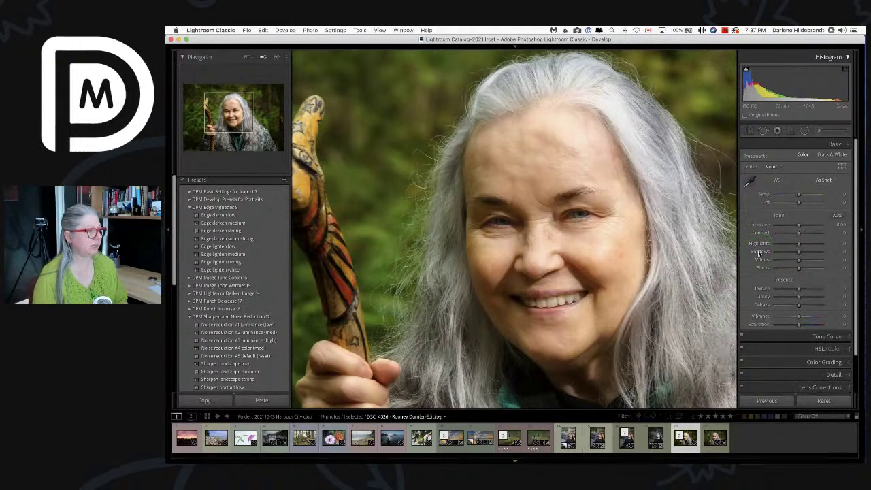
pyautogui.press('k')
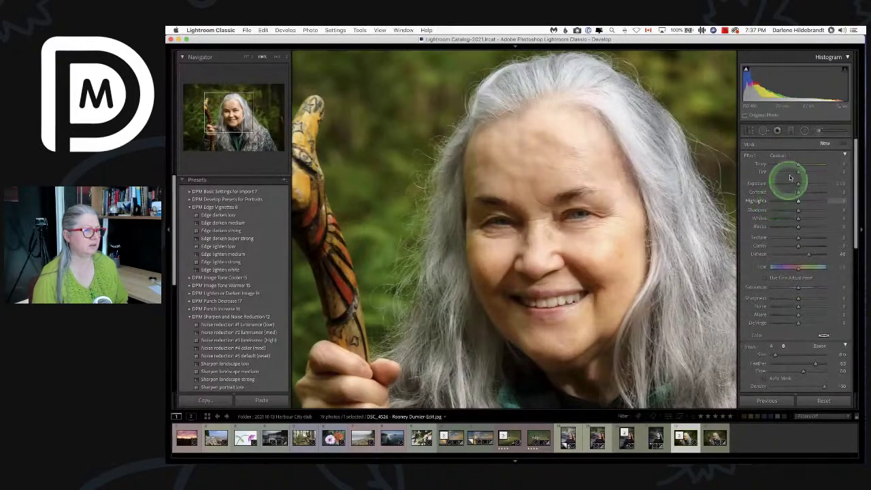
pyautogui.click(783, 155)
pyautogui.scroll(-3, 793, 274)
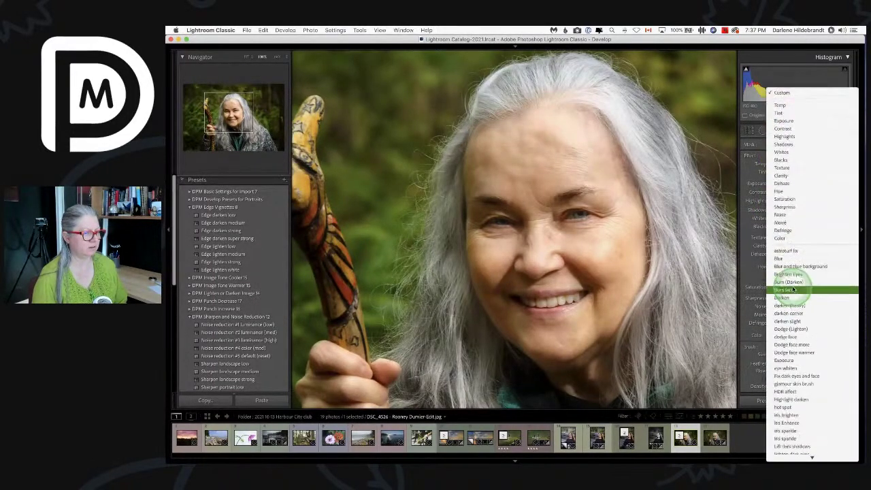
pyautogui.scroll(-1, 793, 289)
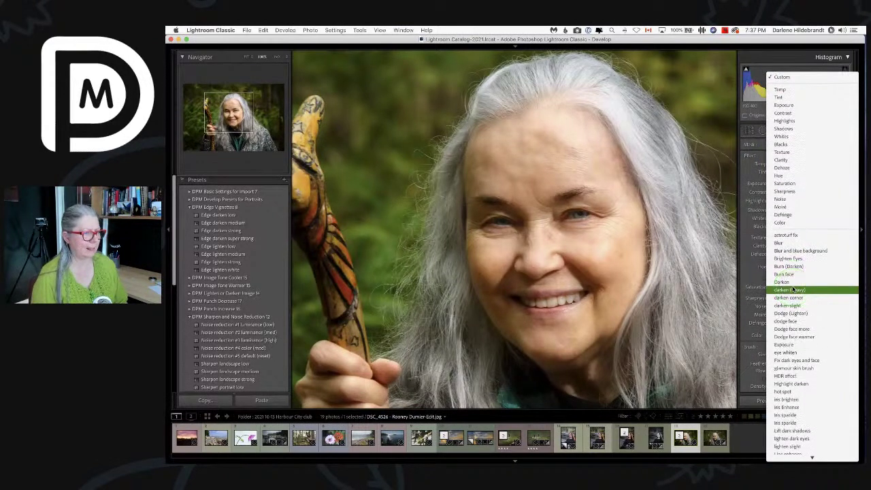
pyautogui.click(783, 366)
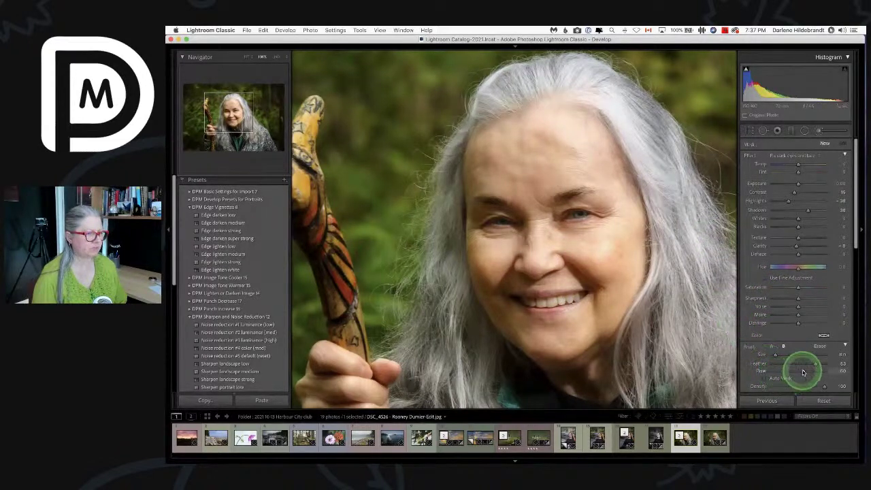
pyautogui.moveTo(795, 370); pyautogui.dragTo(779, 370)
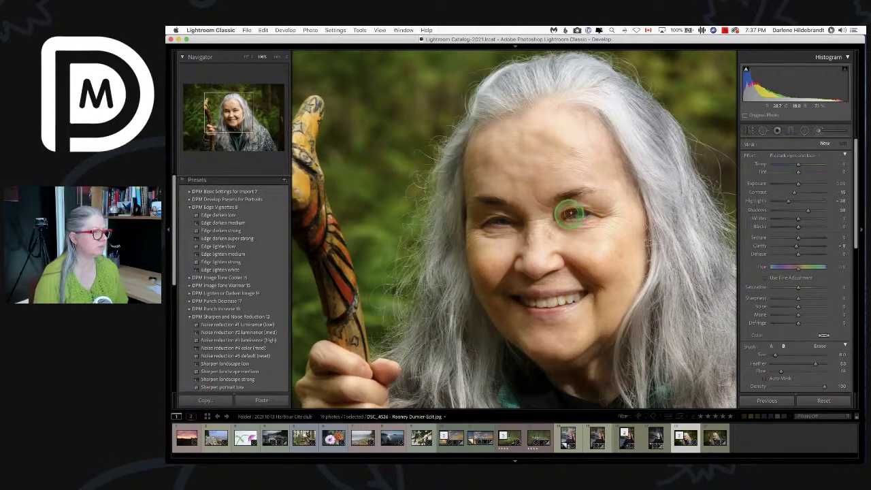
# Step: Brush over the dark areas around both eyes, adding a new mask for the eye nearer the walking stick
pyautogui.moveTo(585, 215); pyautogui.dragTo(564, 218)
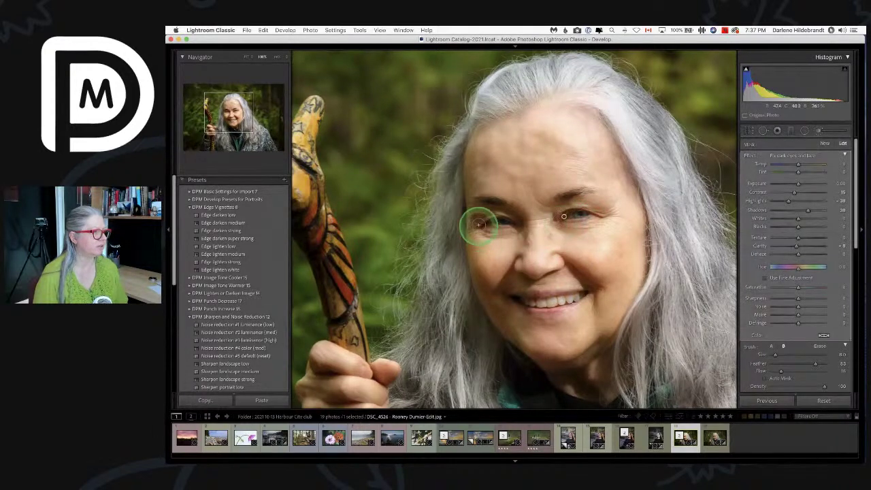
pyautogui.moveTo(483, 232)
pyautogui.mouseDown()
pyautogui.moveTo(513, 221)
pyautogui.moveTo(483, 227)
pyautogui.moveTo(500, 220)
pyautogui.moveTo(512, 225)
pyautogui.moveTo(486, 225)
pyautogui.moveTo(518, 228)
pyautogui.moveTo(485, 208)
pyautogui.moveTo(473, 228)
pyautogui.moveTo(487, 210)
pyautogui.moveTo(481, 223)
pyautogui.moveTo(500, 232)
pyautogui.moveTo(519, 231)
pyautogui.moveTo(508, 216)
pyautogui.moveTo(474, 219)
pyautogui.moveTo(531, 226)
pyautogui.moveTo(476, 227)
pyautogui.mouseUp()
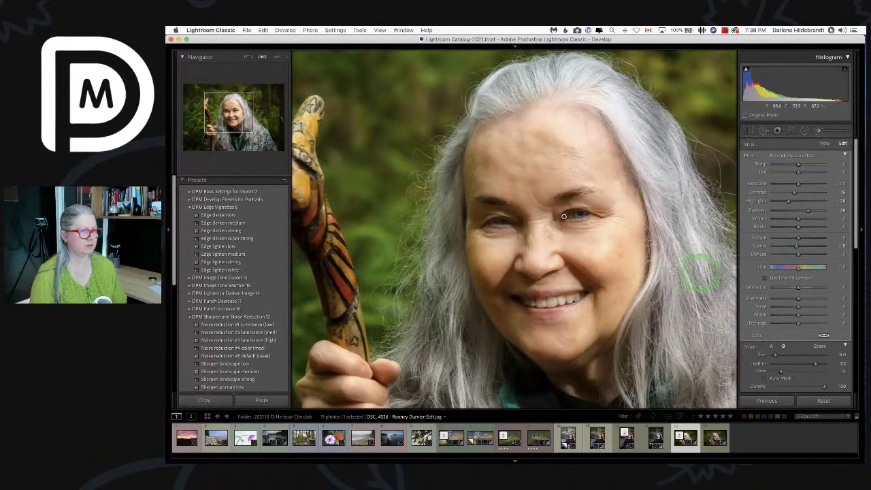
pyautogui.click(824, 144)
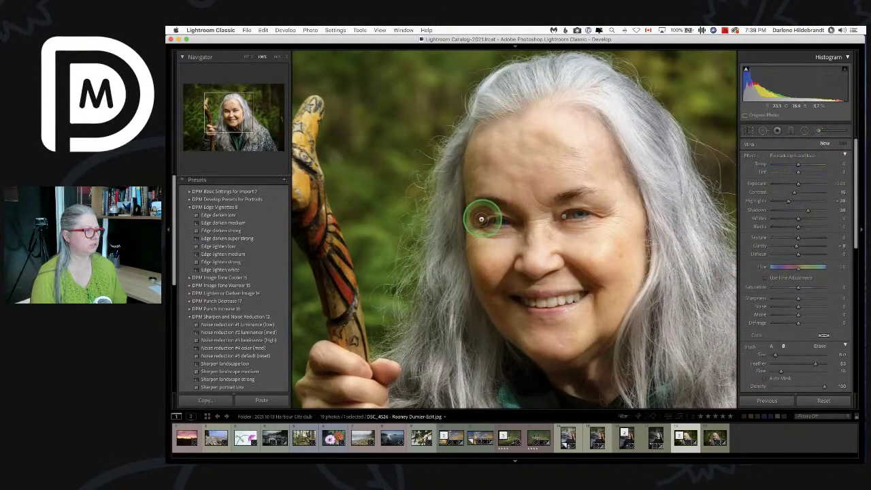
pyautogui.moveTo(496, 214)
pyautogui.mouseDown()
pyautogui.moveTo(489, 227)
pyautogui.moveTo(489, 207)
pyautogui.mouseUp()
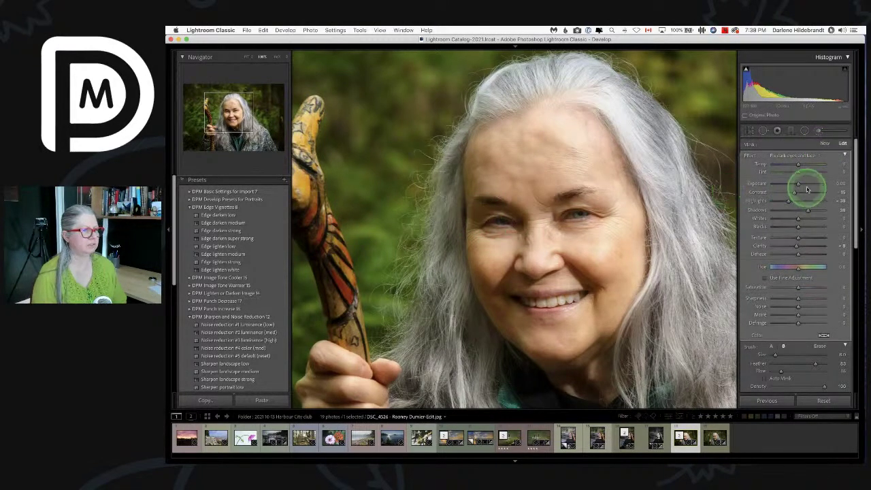
# Step: Try brightening the eye nearer the walking stick with Exposure about 1.38, Shadows about 49 and Flow about 53, and undo the last change
pyautogui.moveTo(799, 184)
pyautogui.mouseDown()
pyautogui.moveTo(813, 185)
pyautogui.moveTo(810, 210)
pyautogui.mouseUp()
pyautogui.click(803, 308)
pyautogui.click(799, 371)
pyautogui.moveTo(480, 221)
pyautogui.mouseDown()
pyautogui.moveTo(499, 217)
pyautogui.moveTo(502, 225)
pyautogui.mouseUp()
pyautogui.click(779, 215)
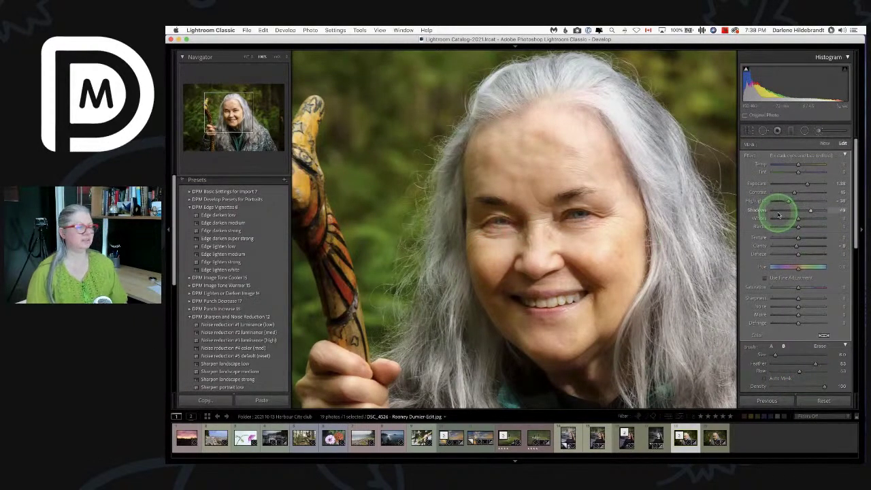
pyautogui.click(777, 213)
pyautogui.press('super+z')
# Step: Reduce the eye mask's Exposure to about 0.69 and brush over the dark areas across both eyes with Flow about 26
pyautogui.click(598, 225)
pyautogui.moveTo(807, 183); pyautogui.dragTo(802, 183)
pyautogui.moveTo(798, 371); pyautogui.dragTo(786, 370)
pyautogui.moveTo(495, 222)
pyautogui.mouseDown()
pyautogui.moveTo(480, 221)
pyautogui.moveTo(506, 221)
pyautogui.moveTo(496, 209)
pyautogui.moveTo(494, 223)
pyautogui.moveTo(509, 230)
pyautogui.moveTo(566, 216)
pyautogui.mouseUp()
pyautogui.click(758, 242)
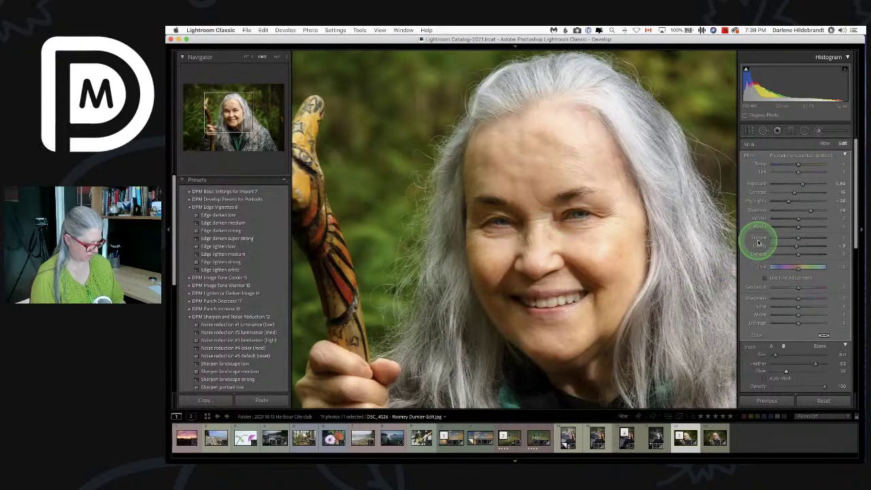
pyautogui.press('k')
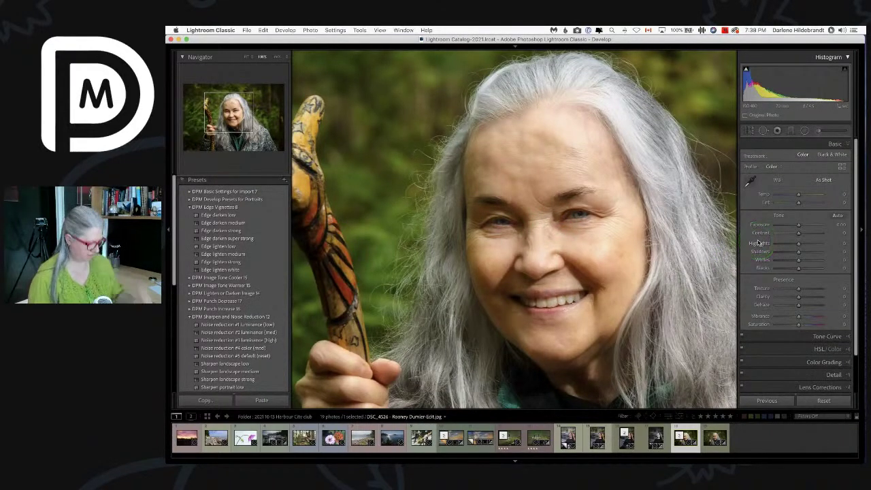
# Step: Start a new brush mask with the effects reset, Exposure -0.33, a colour tint and a small brush, and paint over the lips
pyautogui.press('k')
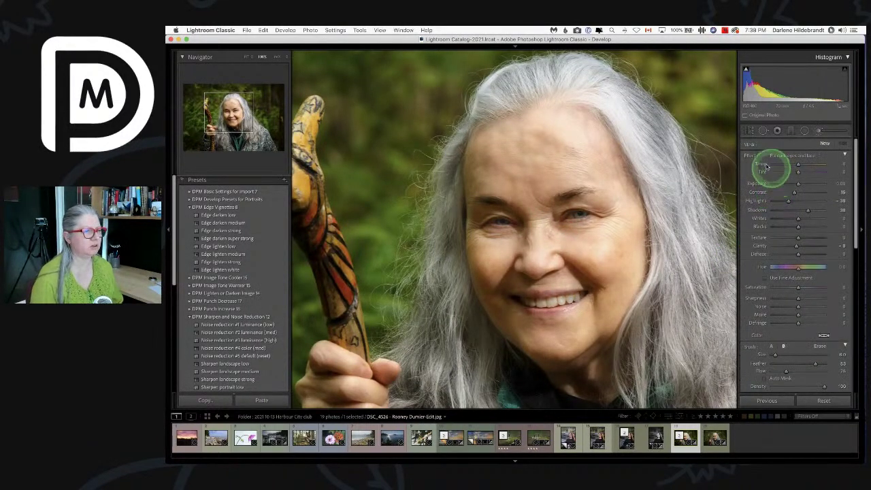
pyautogui.doubleClick(753, 157)
pyautogui.moveTo(783, 177); pyautogui.dragTo(795, 184)
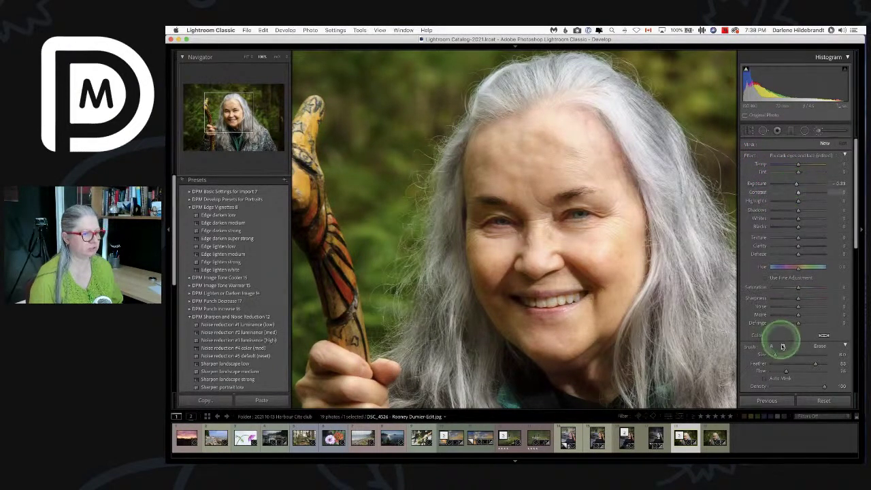
pyautogui.click(823, 335)
pyautogui.moveTo(784, 345)
pyautogui.mouseDown()
pyautogui.moveTo(775, 350)
pyautogui.moveTo(782, 357)
pyautogui.mouseUp()
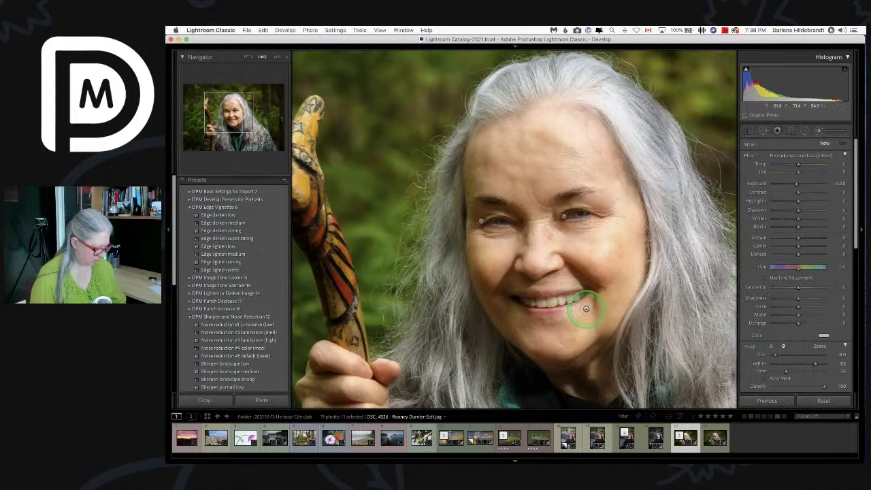
pyautogui.moveTo(586, 308)
pyautogui.mouseDown()
pyautogui.moveTo(555, 300)
pyautogui.moveTo(538, 306)
pyautogui.moveTo(561, 312)
pyautogui.moveTo(524, 306)
pyautogui.moveTo(564, 307)
pyautogui.moveTo(548, 315)
pyautogui.mouseUp()
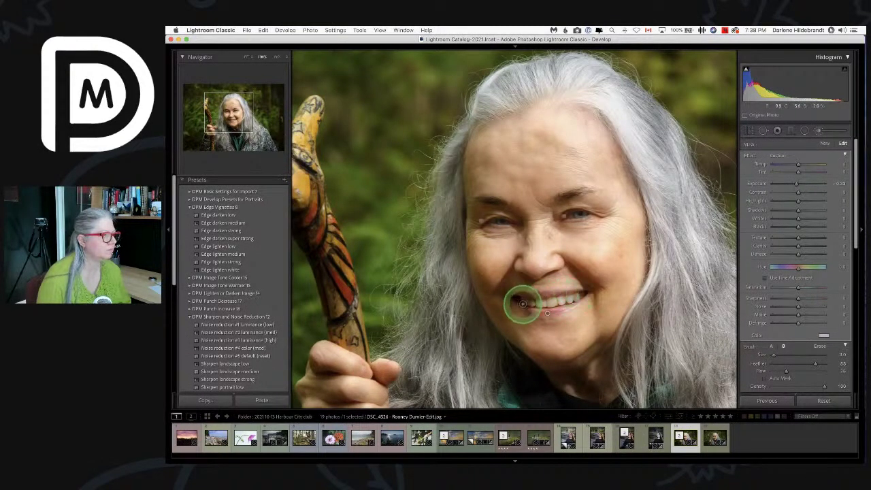
pyautogui.moveTo(551, 310)
pyautogui.mouseDown()
pyautogui.moveTo(573, 294)
pyautogui.moveTo(544, 306)
pyautogui.moveTo(568, 308)
pyautogui.moveTo(572, 302)
pyautogui.moveTo(534, 309)
pyautogui.mouseUp()
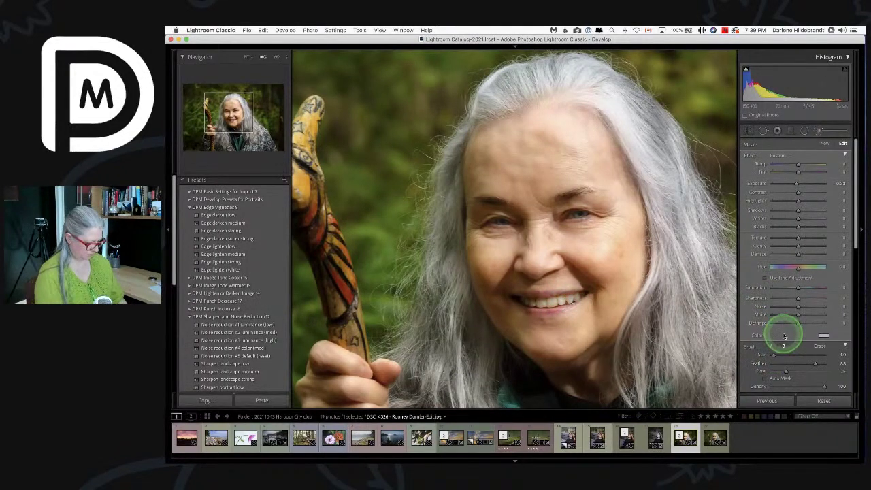
pyautogui.press('k')
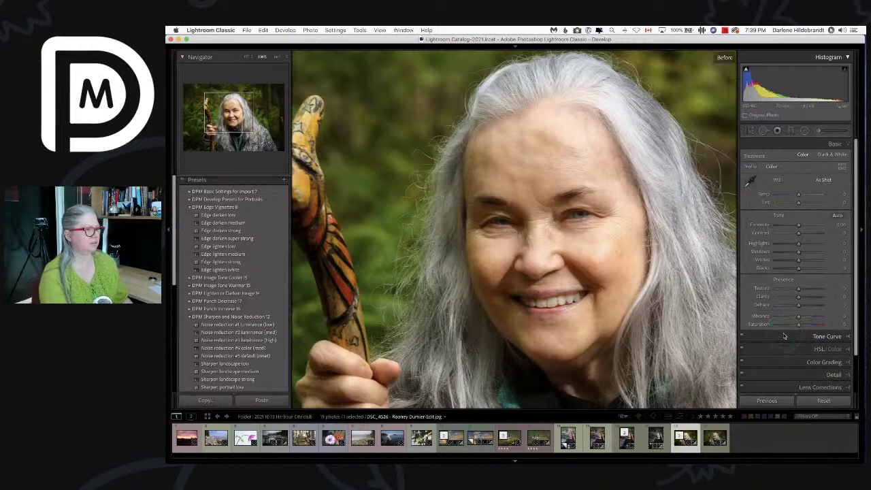
# Step: Compare the retouched portrait with its before state and view the whole photo
pyautogui.press('\\')
pyautogui.press('\\')
pyautogui.press('\\')
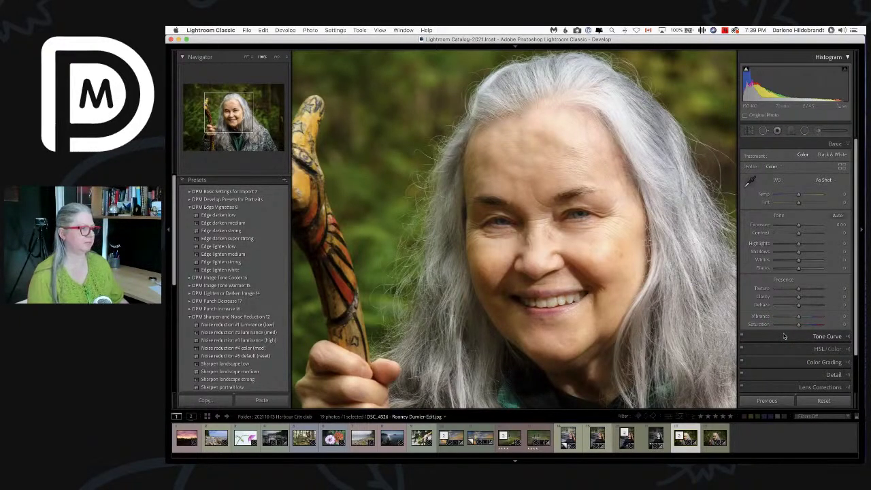
pyautogui.press('z')
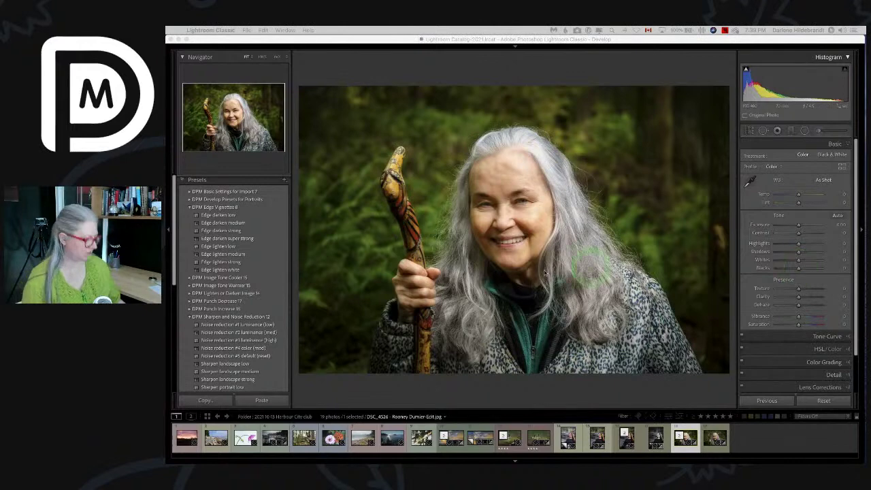
pyautogui.click(516, 379)
# Step: Return to the photo grid and open the backlit seascape with the island and evergreen tree for developing
pyautogui.press('g')
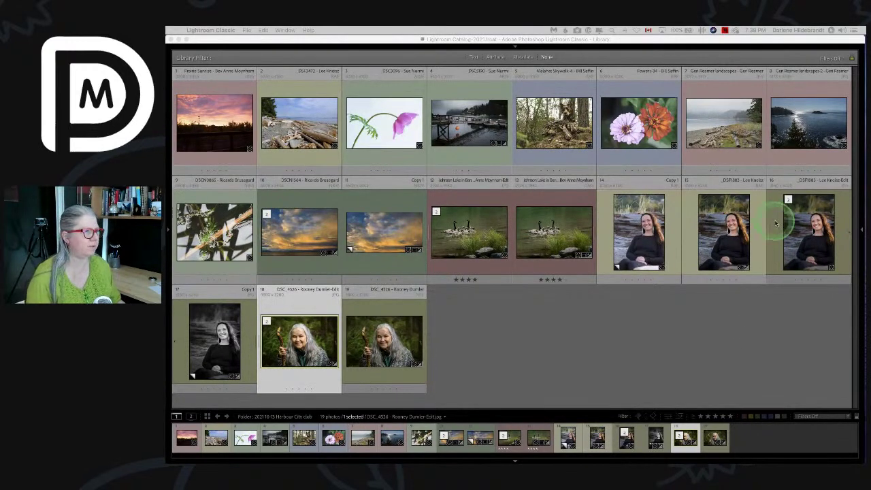
pyautogui.click(739, 355)
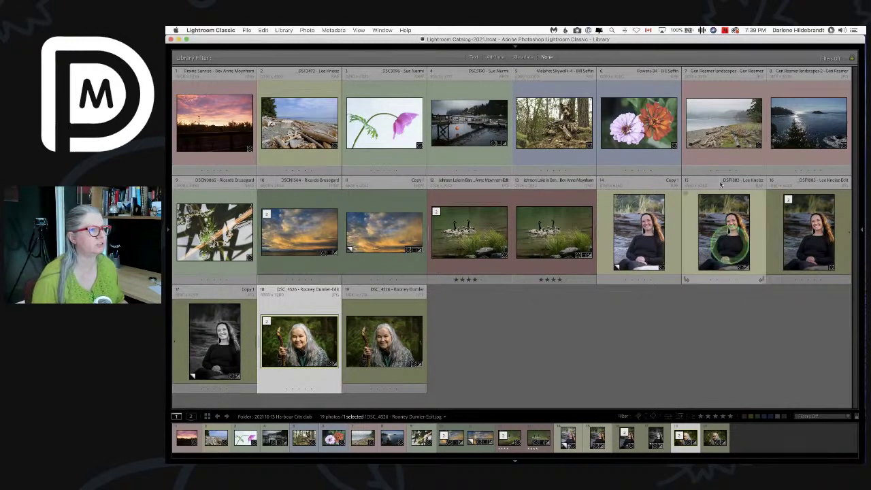
pyautogui.doubleClick(791, 115)
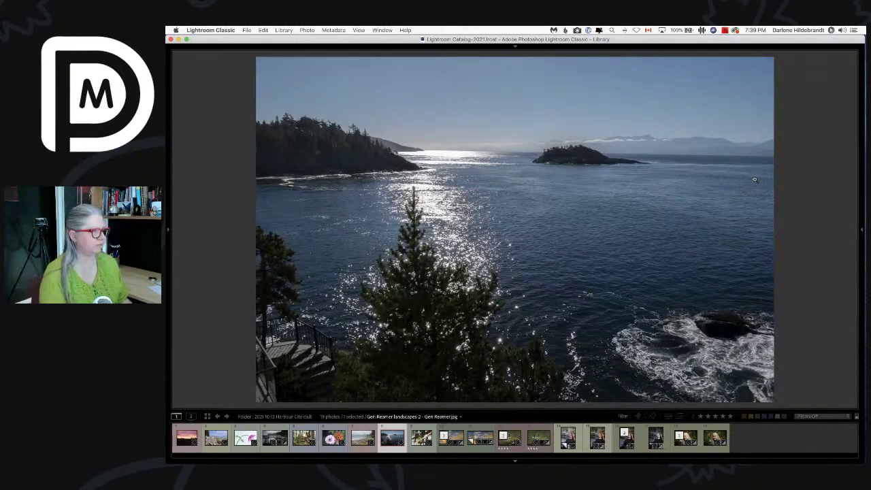
pyautogui.press('Left')
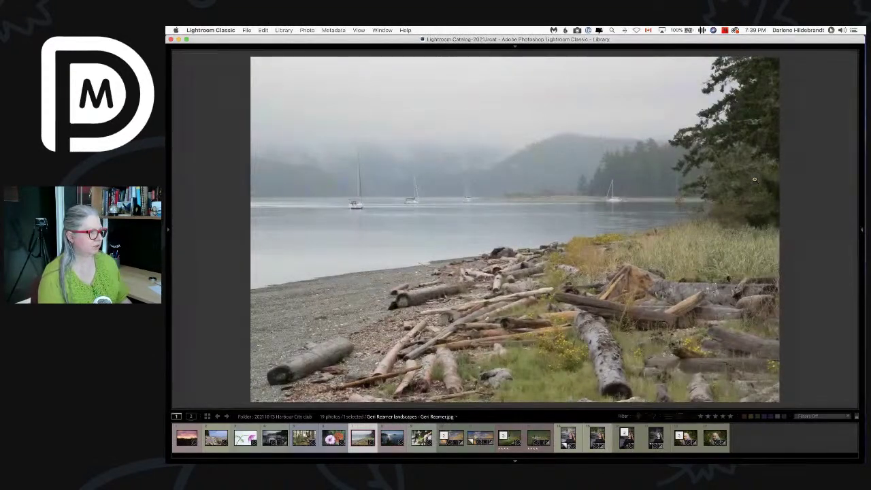
pyautogui.press('Right')
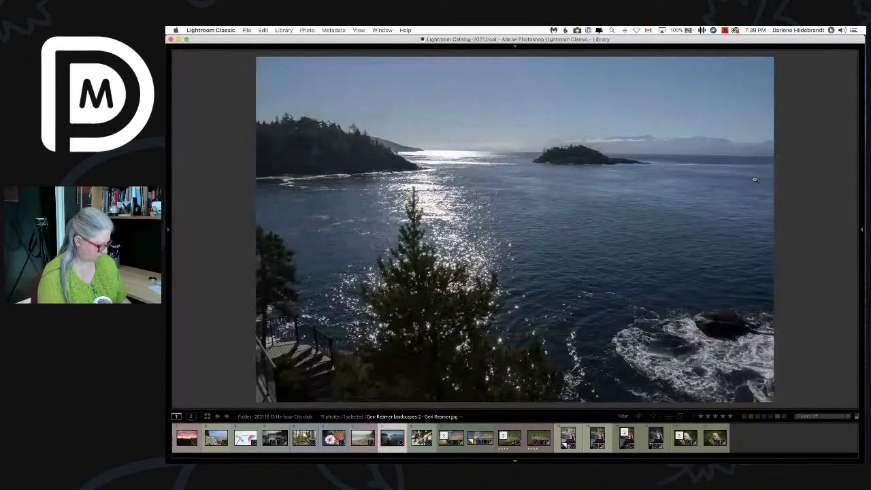
pyautogui.press('d')
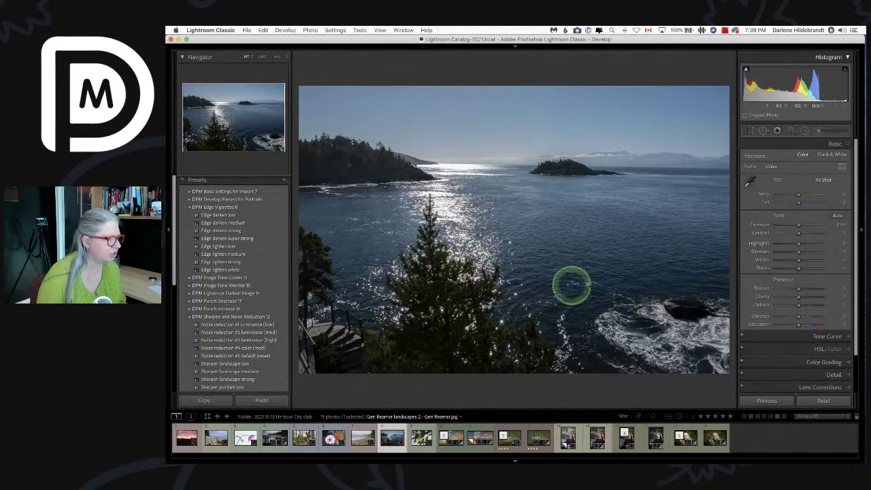
# Step: Browse the Artistic profiles for the seascape and return to the basic adjustments
pyautogui.click(841, 166)
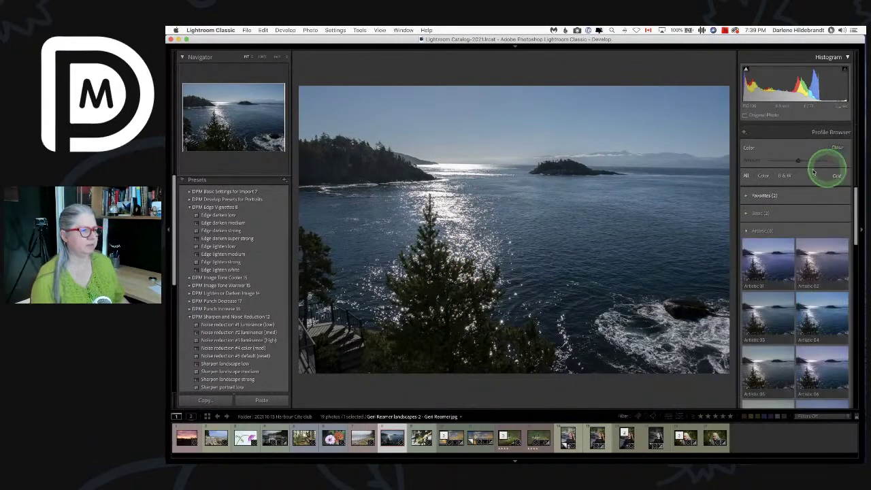
pyautogui.click(806, 270)
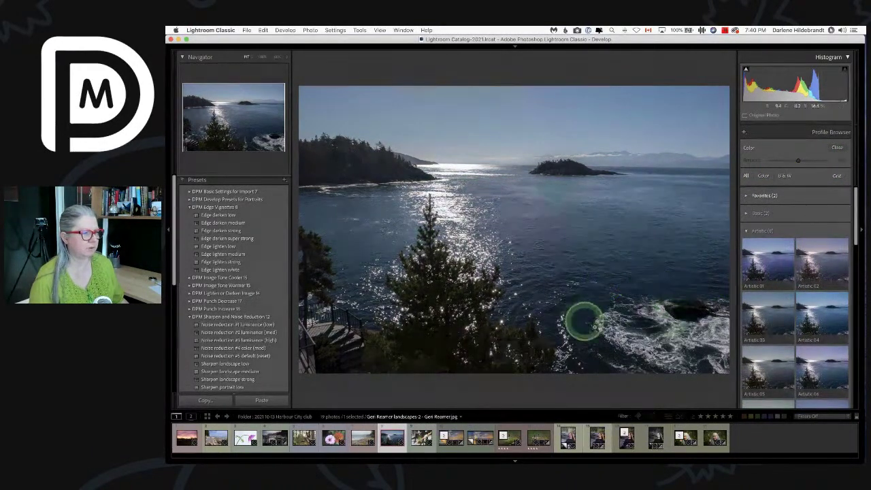
pyautogui.click(836, 147)
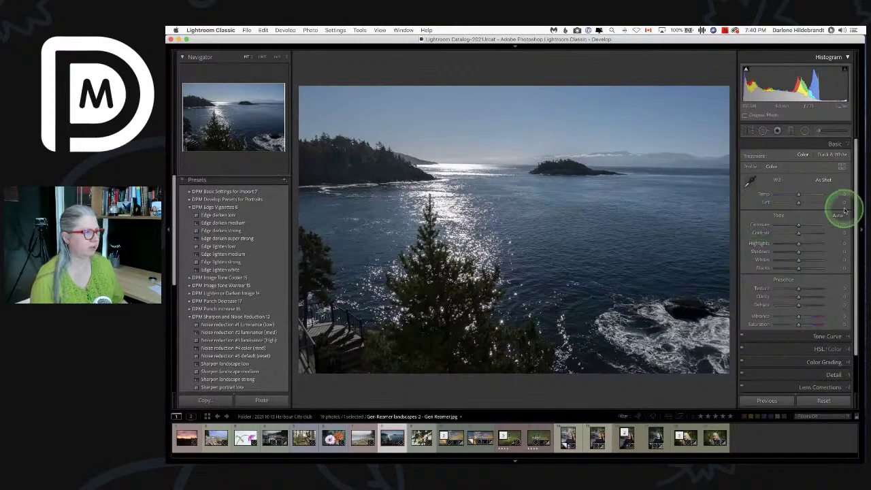
# Step: Straighten the seascape automatically and set Exposure +0.10, Highlights about -50, Whites +7 and Blacks about -12
pyautogui.press('r')
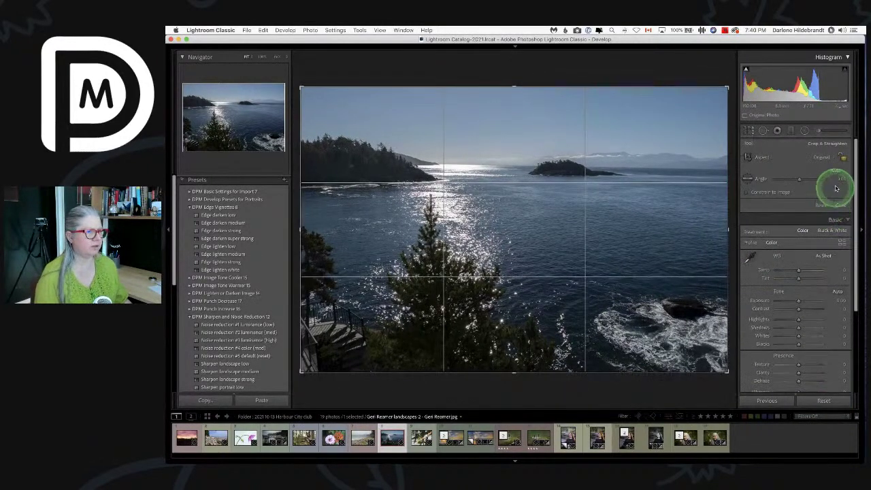
pyautogui.click(836, 172)
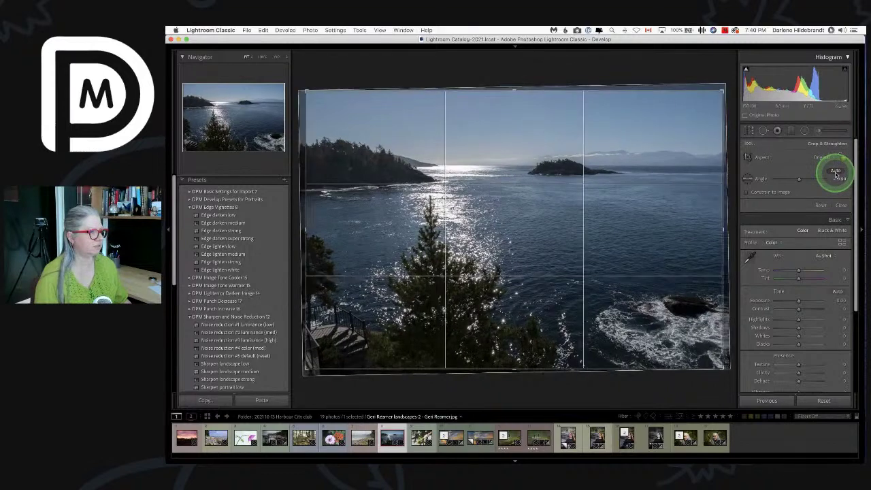
pyautogui.press('r')
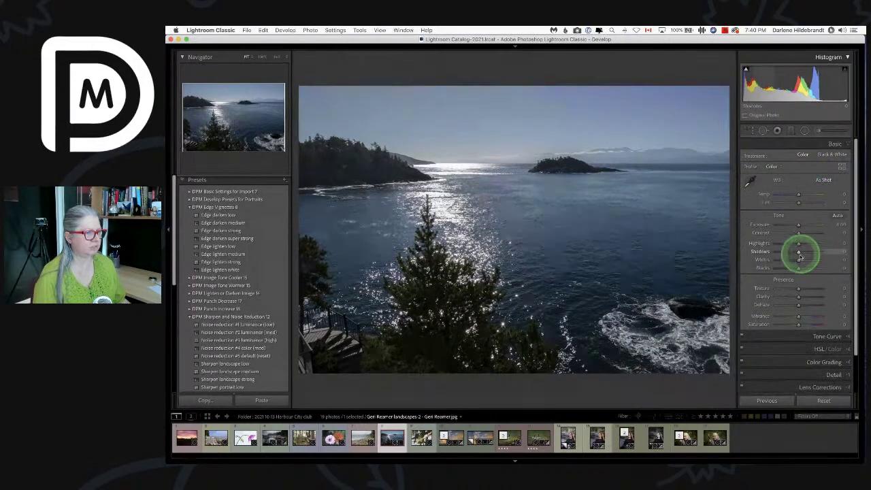
pyautogui.moveTo(799, 260); pyautogui.dragTo(787, 243)
pyautogui.moveTo(797, 224); pyautogui.dragTo(787, 243)
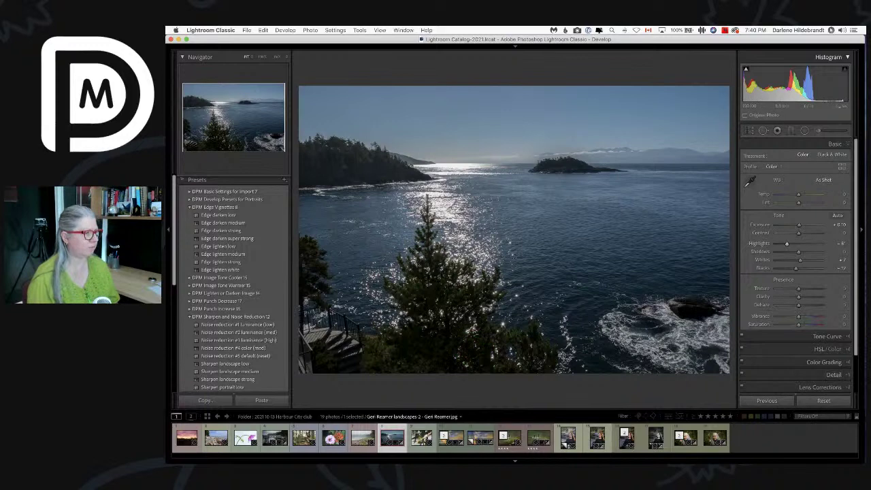
# Step: Flip the seascape photo horizontally
pyautogui.click(286, 30)
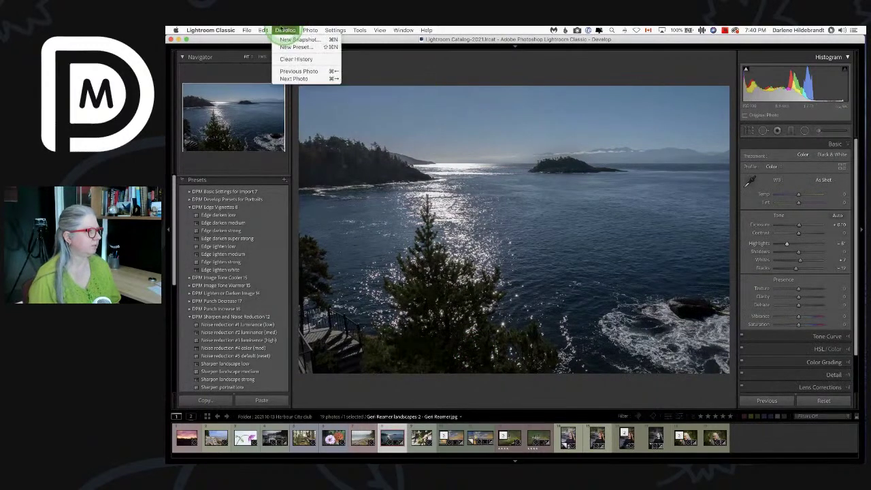
pyautogui.moveTo(247, 31)
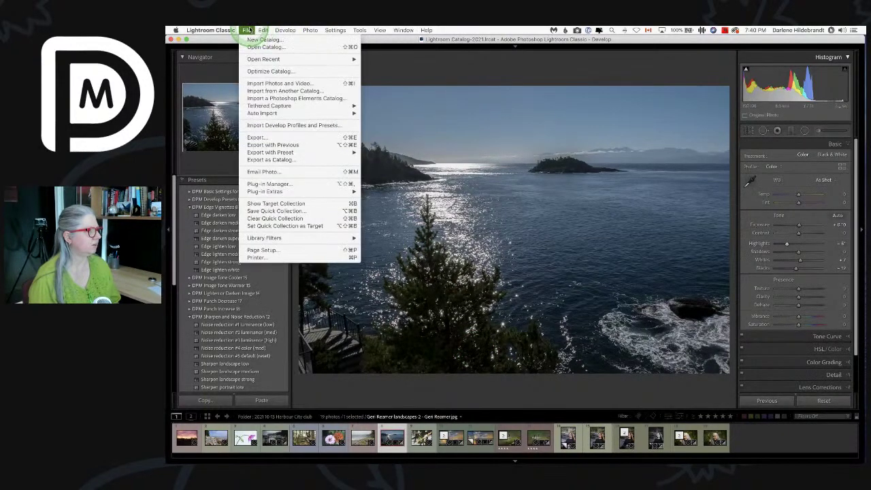
pyautogui.moveTo(308, 30)
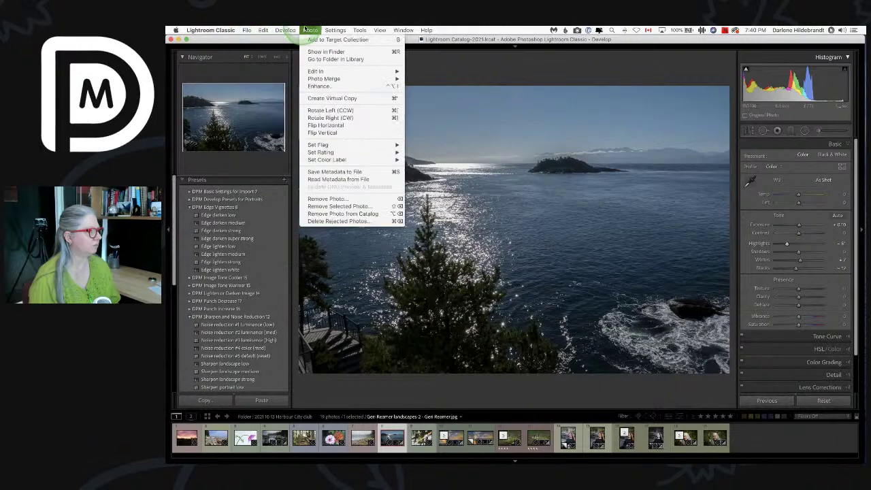
pyautogui.click(323, 125)
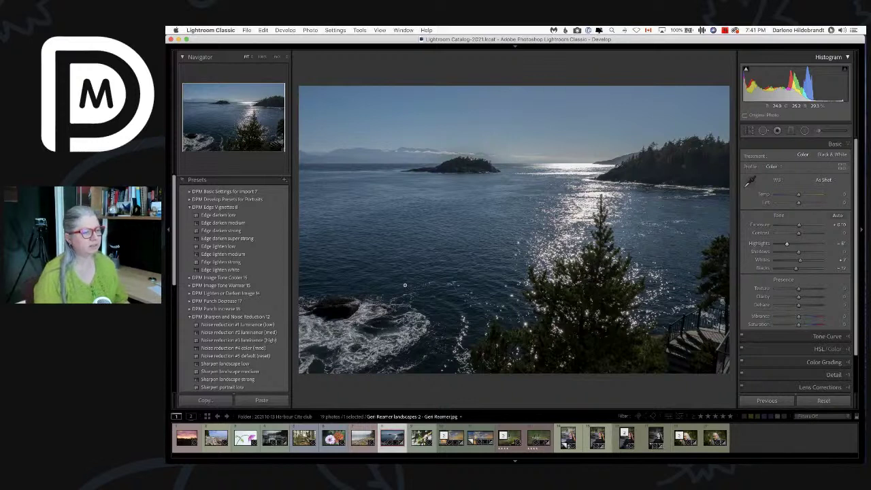
pyautogui.moveTo(405, 285); pyautogui.dragTo(410, 287)
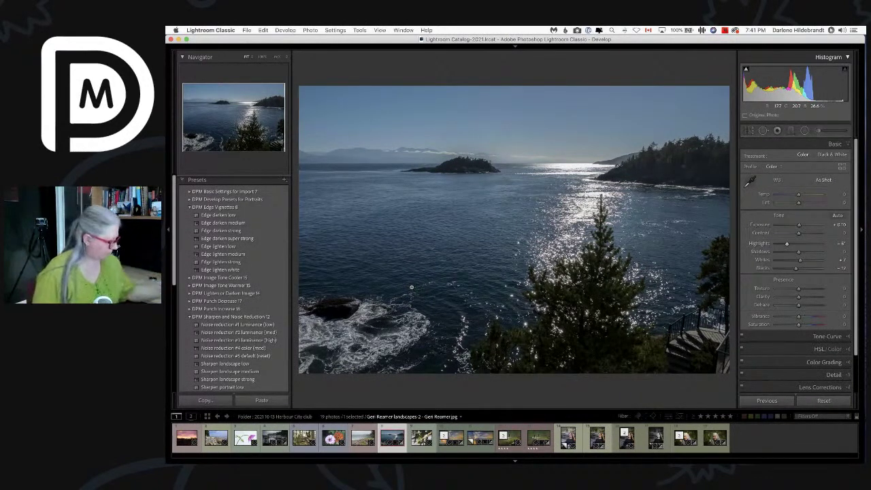
pyautogui.moveTo(411, 287); pyautogui.dragTo(793, 270)
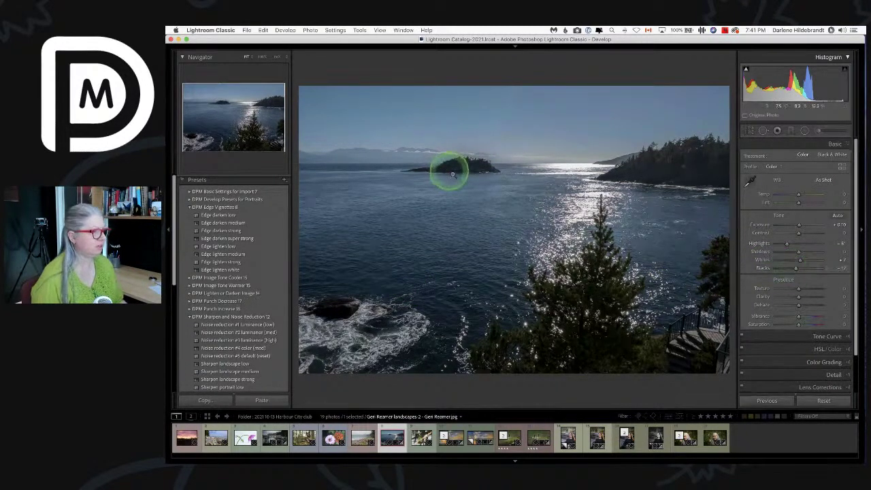
# Step: Open a JPEG copy of the seascape with its Lightroom adjustments in Luminar AI
pyautogui.rightClick(464, 201)
pyautogui.moveTo(503, 270)
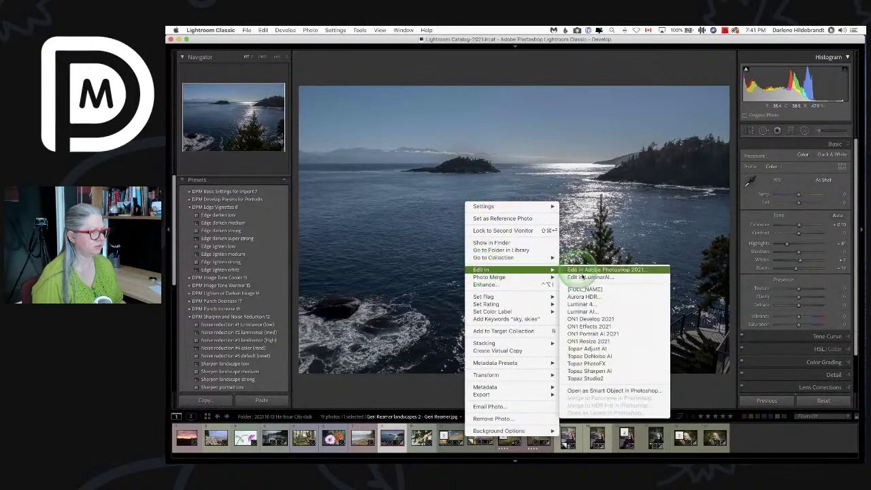
pyautogui.click(581, 312)
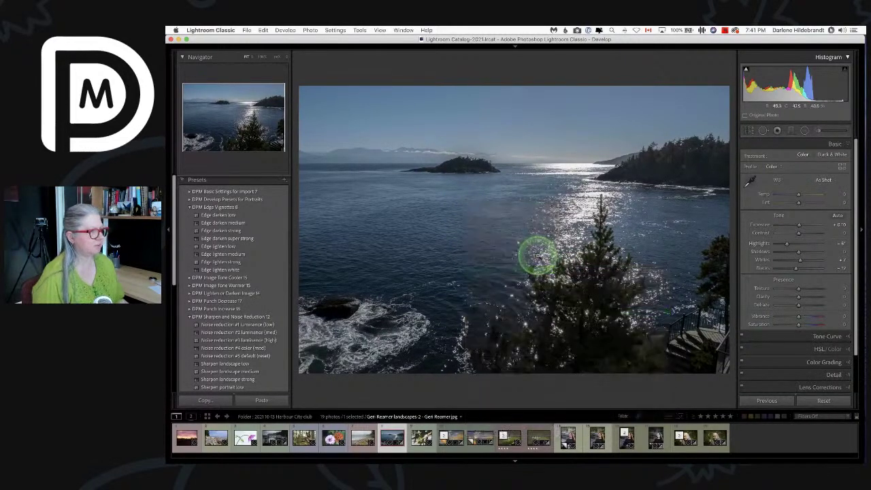
pyautogui.click(505, 223)
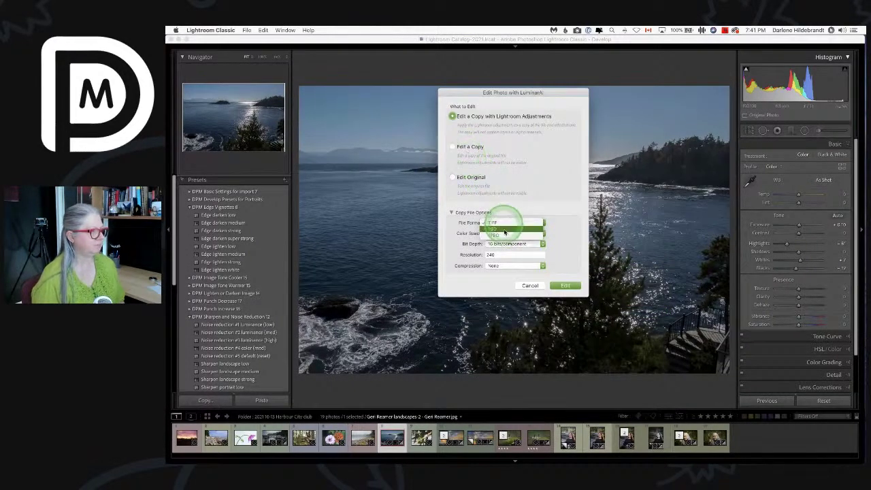
pyautogui.click(499, 232)
pyautogui.click(499, 233)
pyautogui.click(507, 235)
pyautogui.click(549, 286)
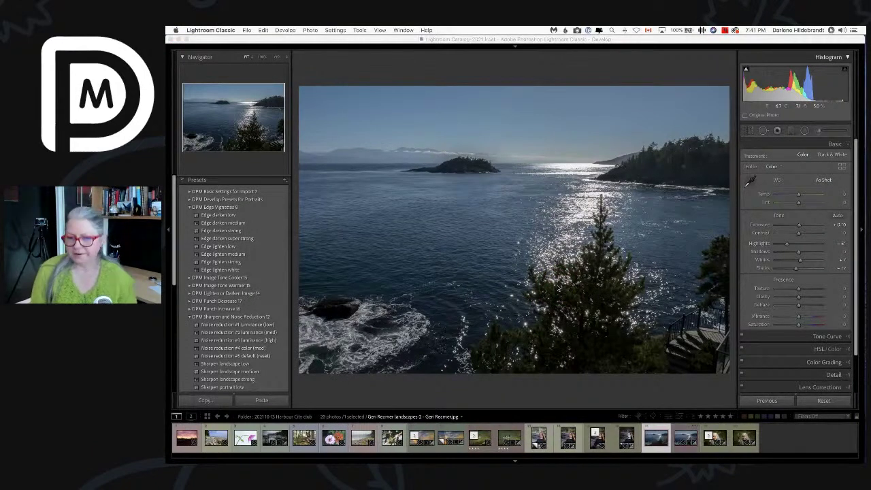
pyautogui.click(550, 287)
pyautogui.click(778, 86)
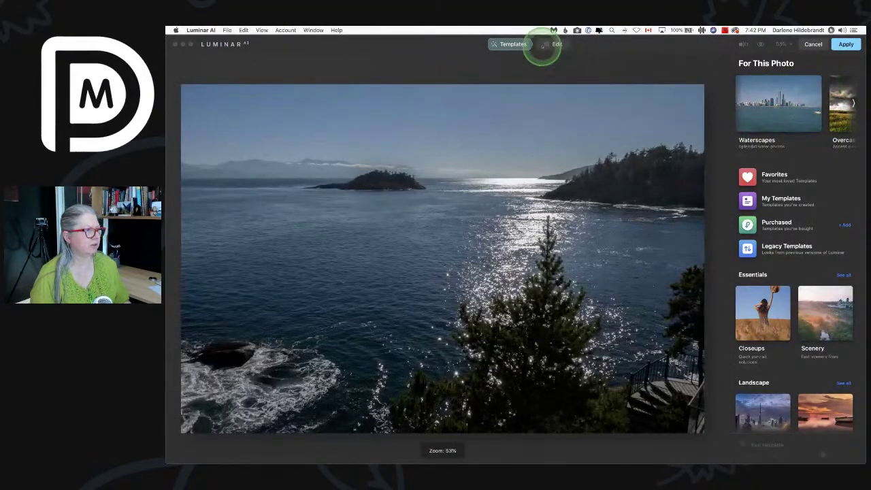
# Step: Apply the Sunset Magic template from the saved personal templates to the seascape
pyautogui.click(556, 45)
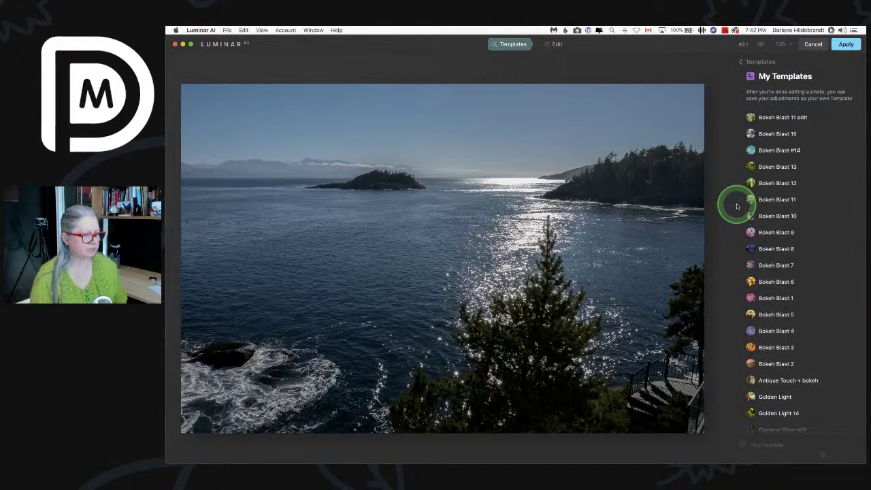
pyautogui.scroll(-7, 736, 206)
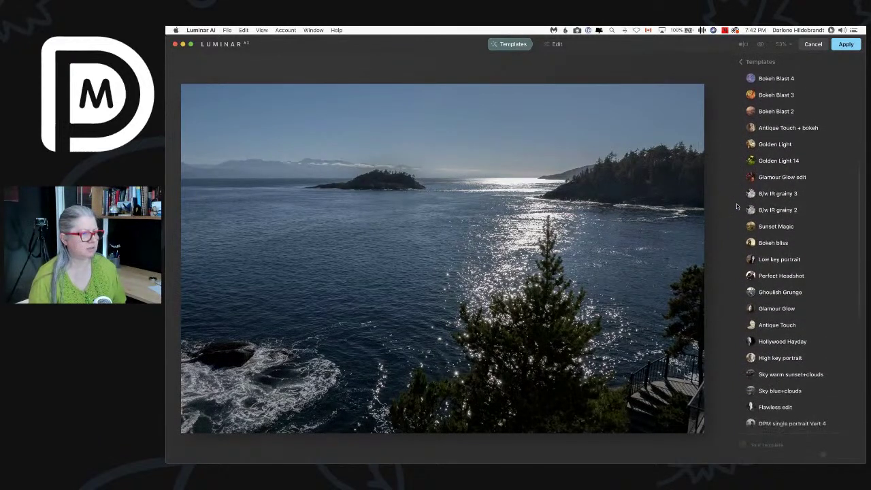
pyautogui.click(760, 209)
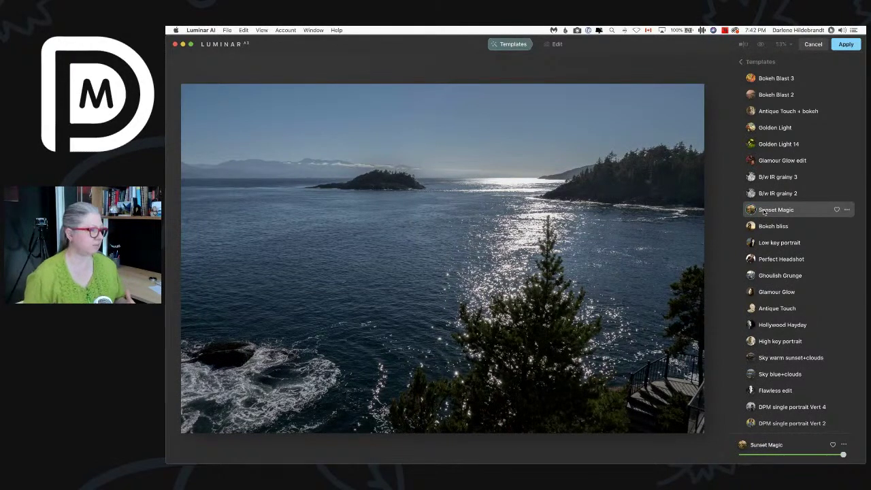
pyautogui.click(774, 211)
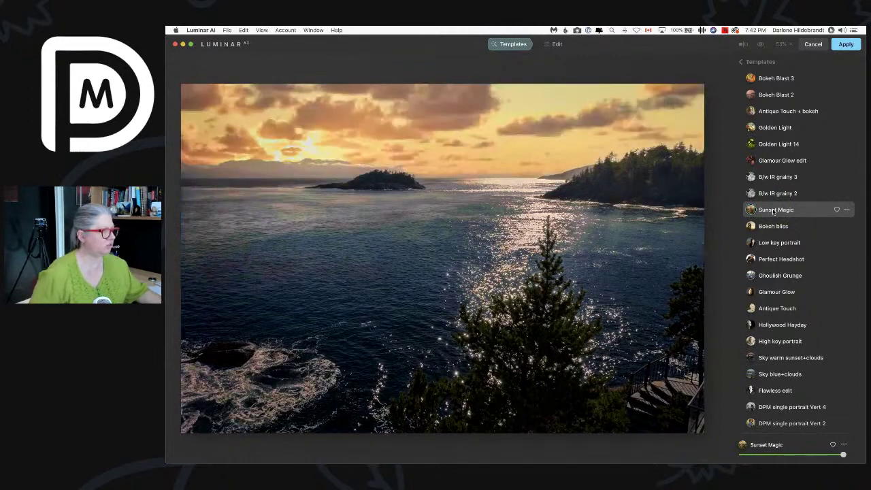
# Step: Turn off the flip of the replacement sky in the Sky AI orientation settings
pyautogui.click(557, 44)
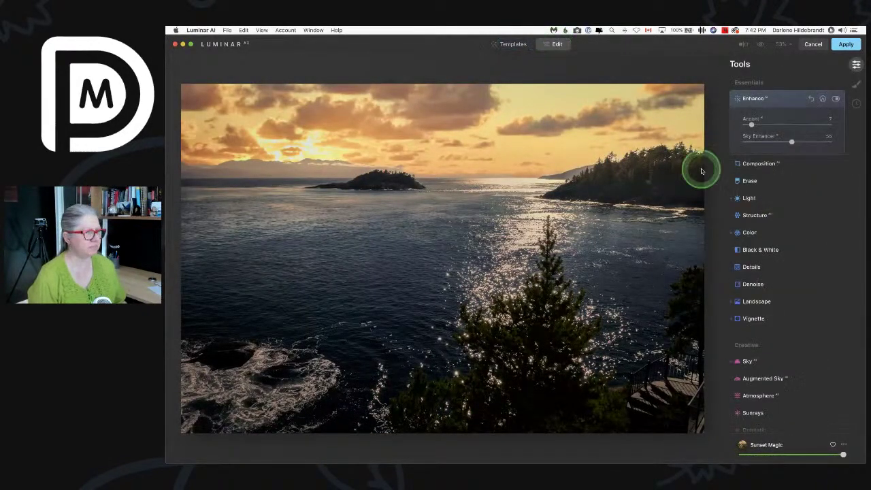
pyautogui.scroll(-3, 813, 236)
pyautogui.scroll(-5, 814, 236)
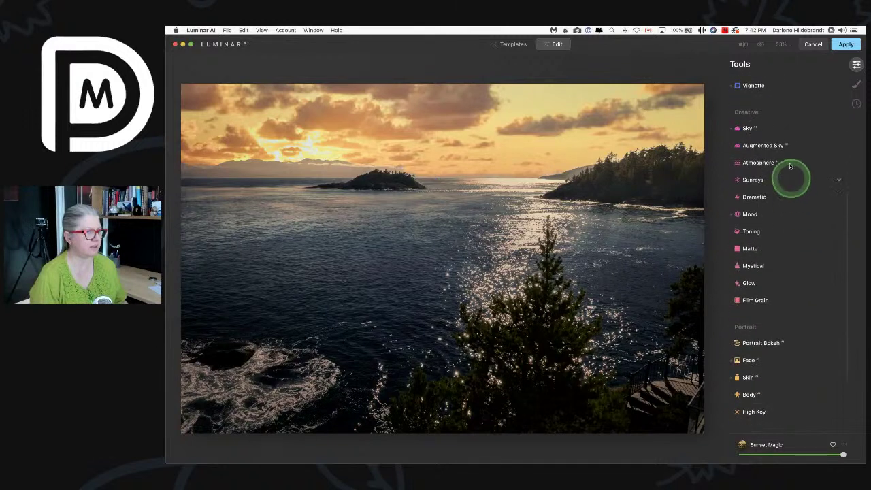
pyautogui.click(775, 134)
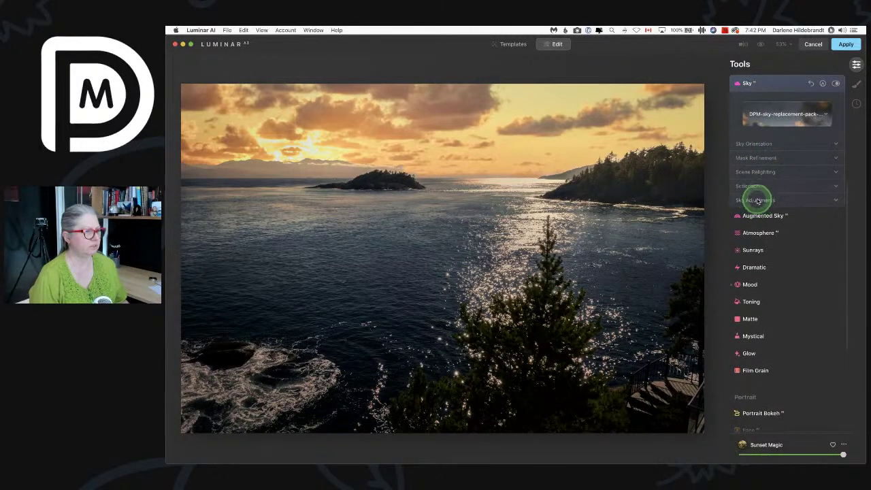
pyautogui.click(755, 200)
pyautogui.click(762, 144)
pyautogui.click(746, 205)
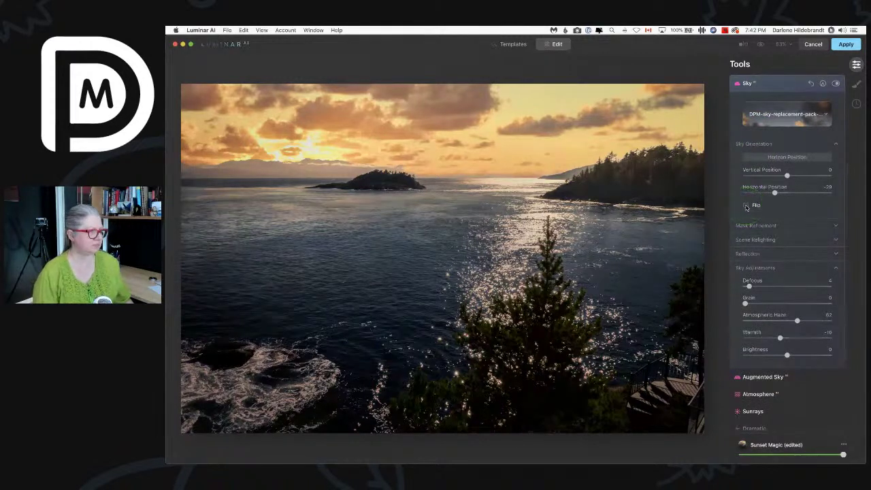
# Step: Set the replacement sky's Horizontal Position to 15 so its sun sits above the light on the water
pyautogui.moveTo(582, 206); pyautogui.dragTo(533, 202)
pyautogui.click(774, 192)
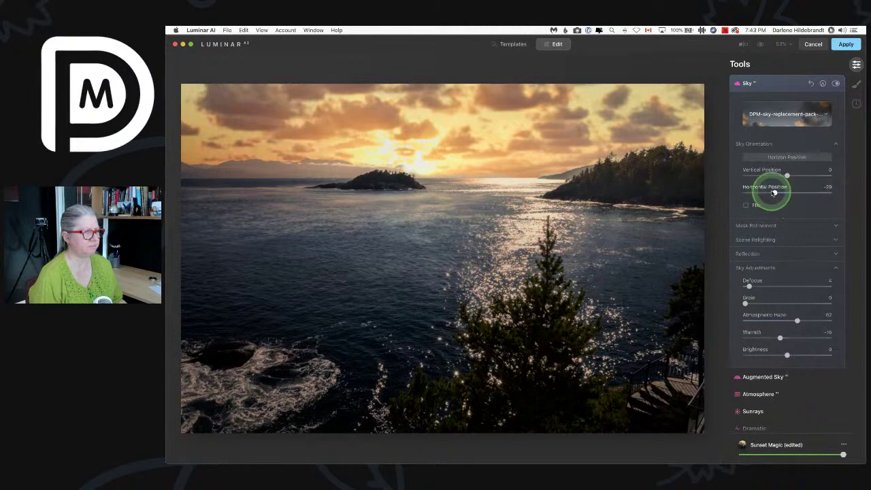
pyautogui.doubleClick(774, 192)
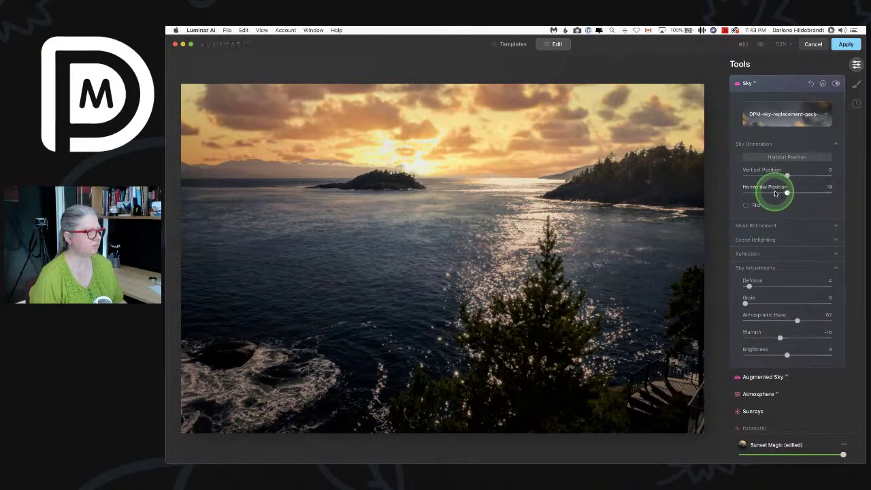
pyautogui.moveTo(774, 193); pyautogui.dragTo(793, 192)
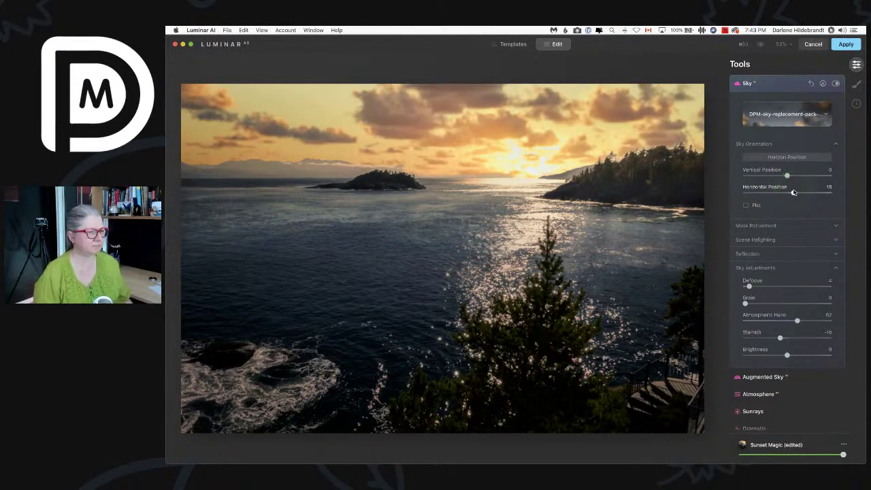
# Step: Set the sky's Reflection Amount to 78, Relight Saturation to 25 and Relight Human to 9, and expand the mask refinement settings
pyautogui.click(761, 253)
pyautogui.moveTo(754, 288); pyautogui.dragTo(811, 271)
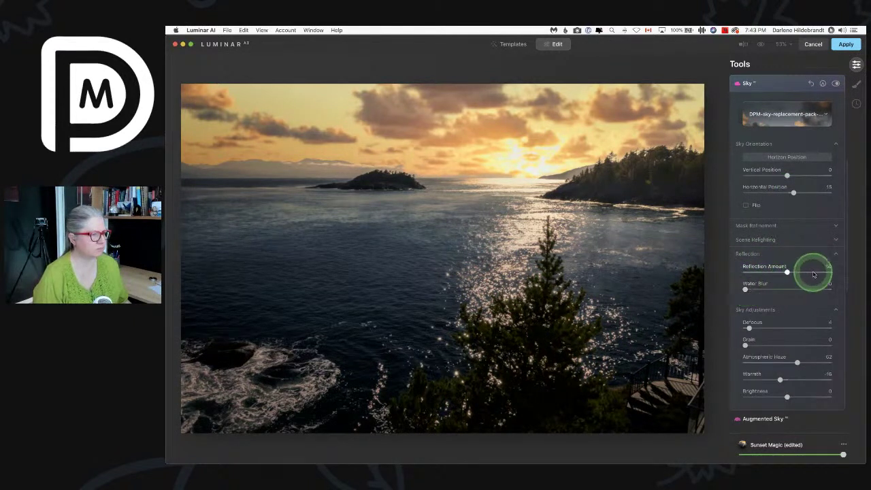
pyautogui.moveTo(759, 289); pyautogui.dragTo(718, 286)
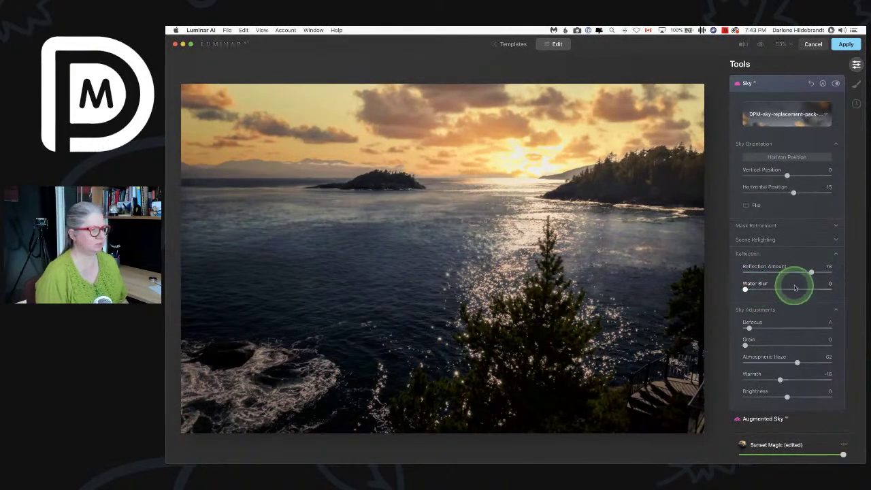
pyautogui.click(757, 241)
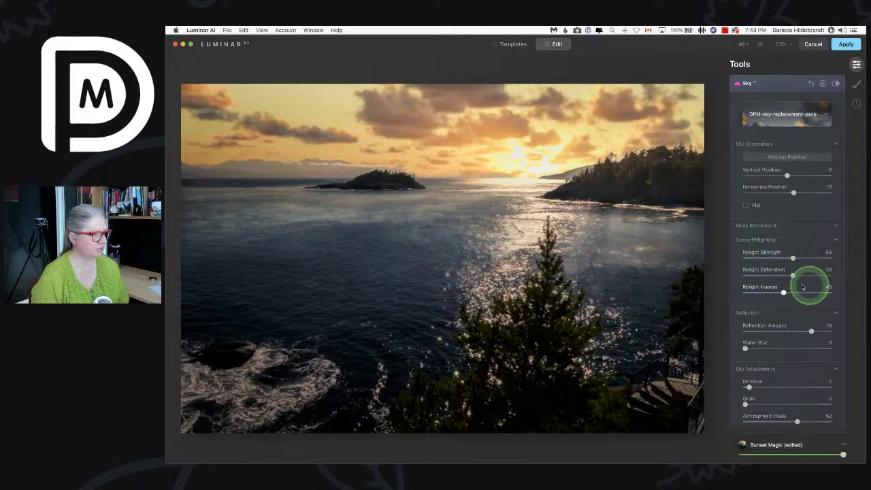
pyautogui.moveTo(794, 277); pyautogui.dragTo(753, 292)
pyautogui.click(761, 254)
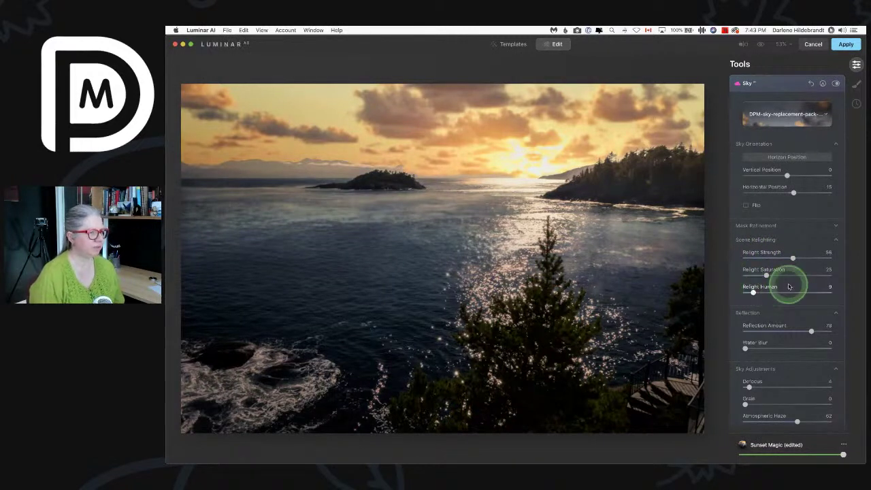
pyautogui.click(766, 228)
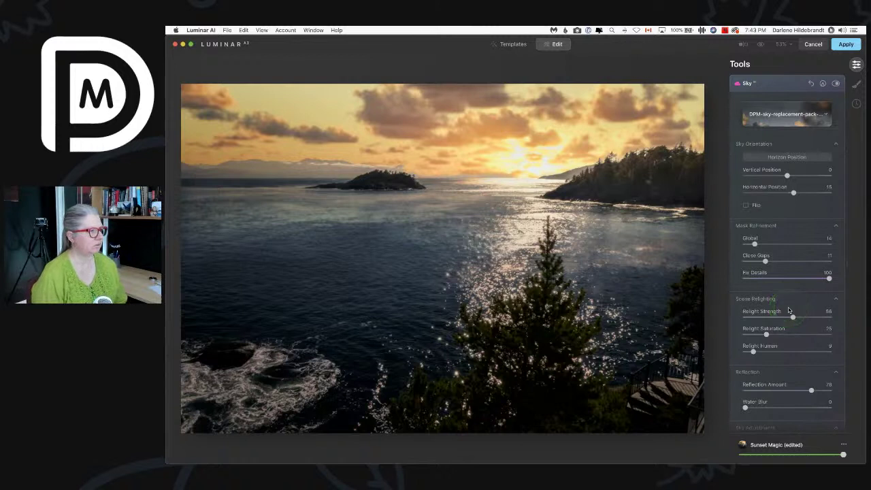
# Step: Load the DSCN1564 full-size JPEG from the exports folder as a custom replacement sky
pyautogui.click(778, 132)
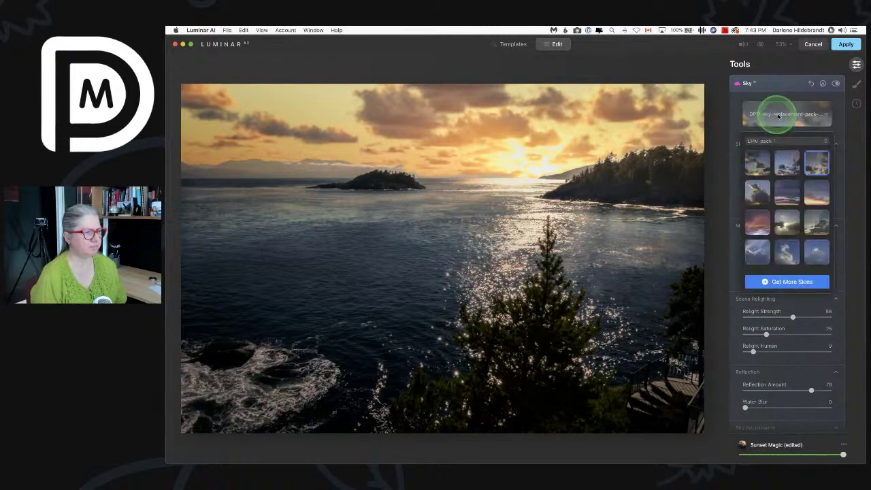
pyautogui.click(784, 280)
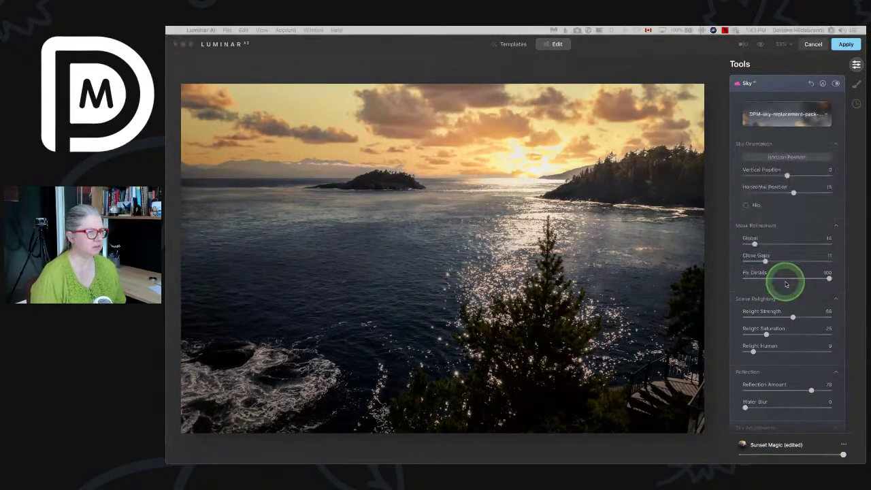
pyautogui.click(772, 121)
pyautogui.click(763, 140)
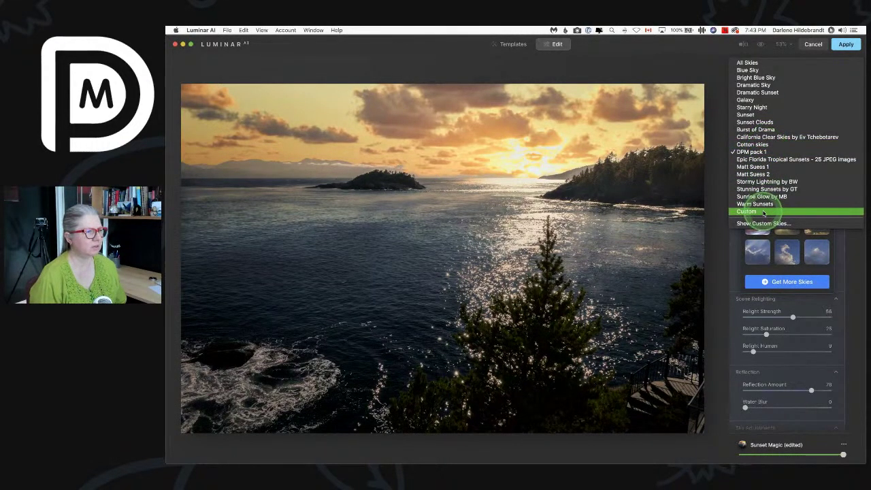
pyautogui.click(763, 213)
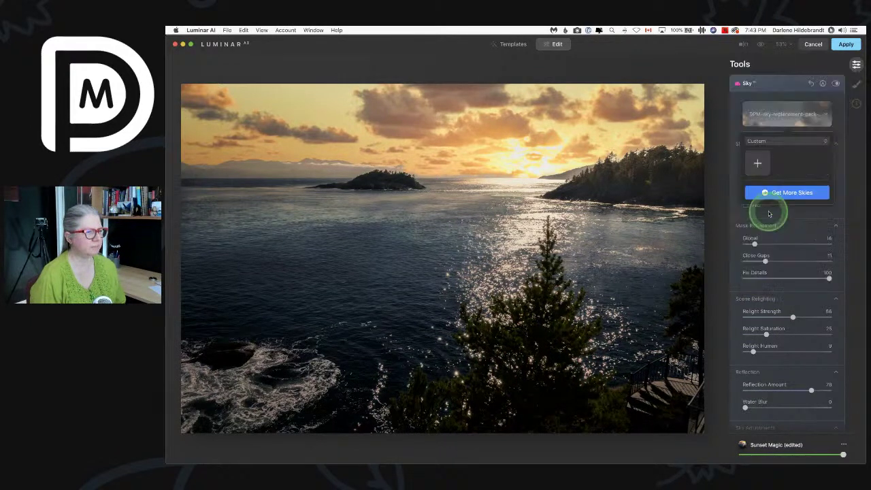
pyautogui.click(755, 167)
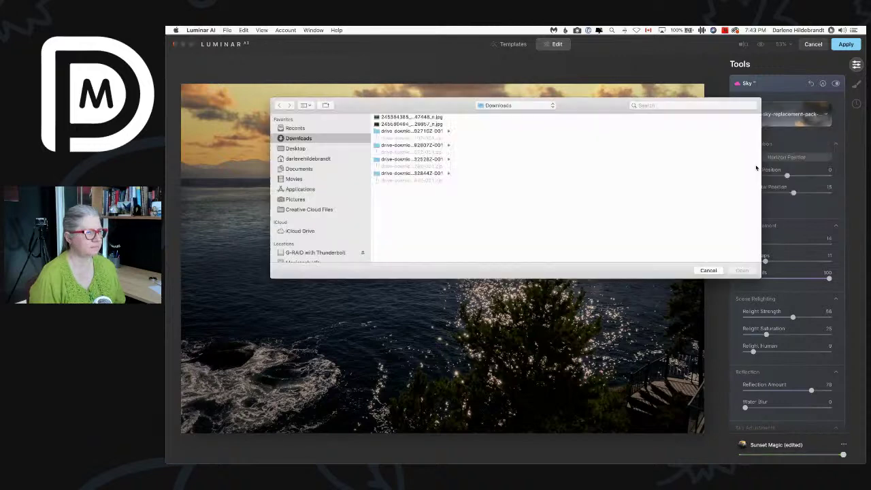
pyautogui.click(491, 106)
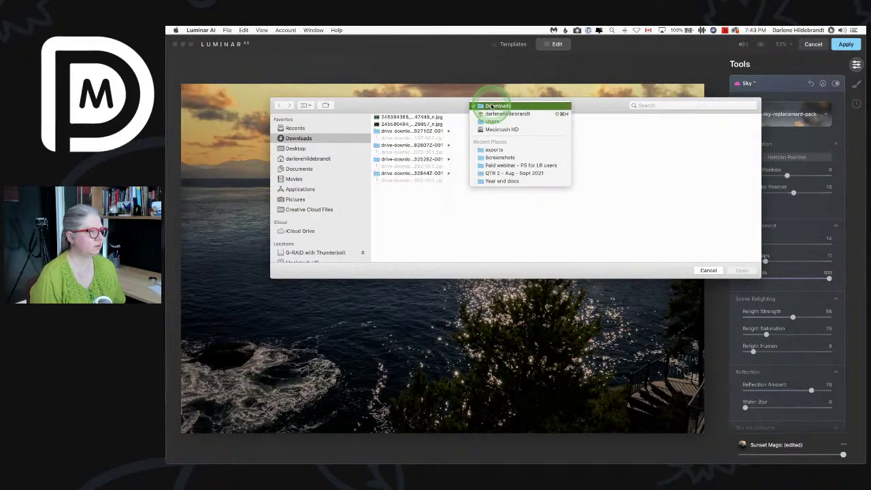
pyautogui.click(481, 152)
pyautogui.click(583, 132)
pyautogui.click(744, 116)
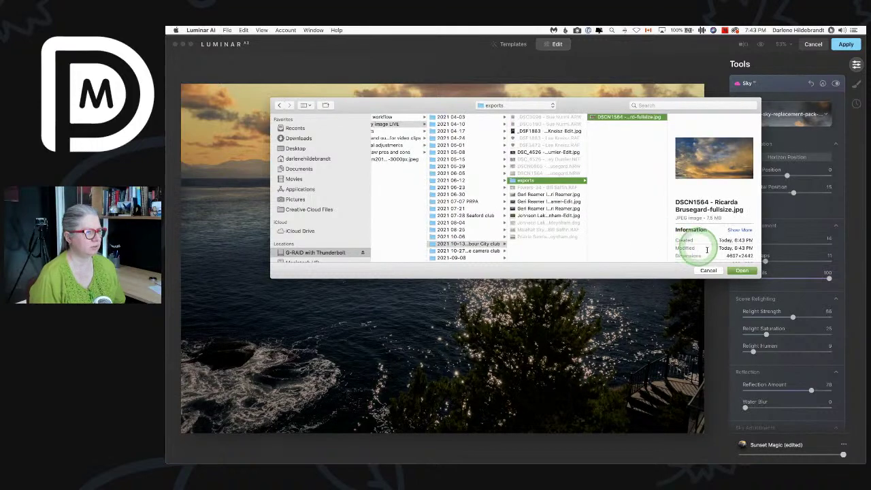
pyautogui.click(737, 271)
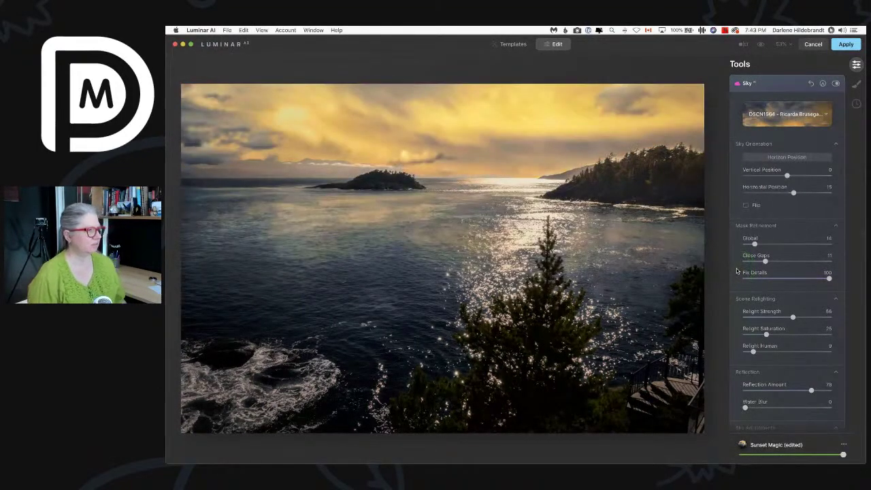
pyautogui.click(736, 271)
# Step: Reset the custom sky's Horizontal Position to 0, flip the sky and set Reflection Amount to 18
pyautogui.click(793, 195)
pyautogui.doubleClick(793, 194)
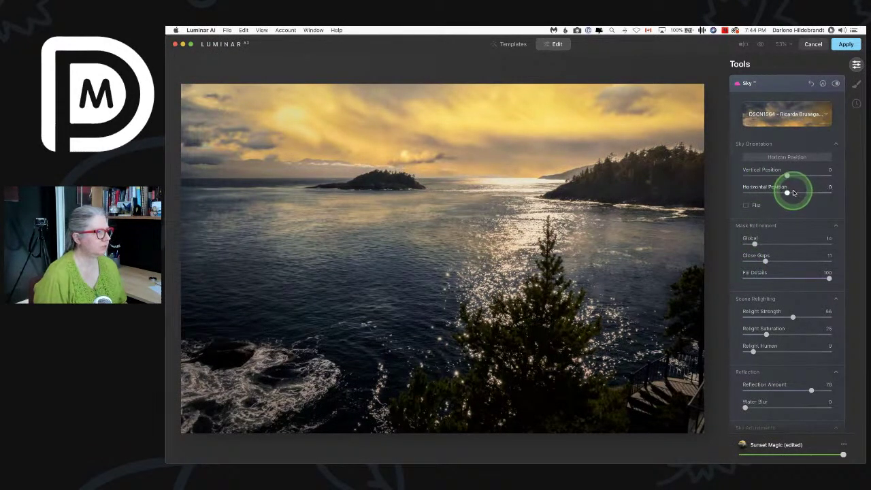
pyautogui.click(746, 207)
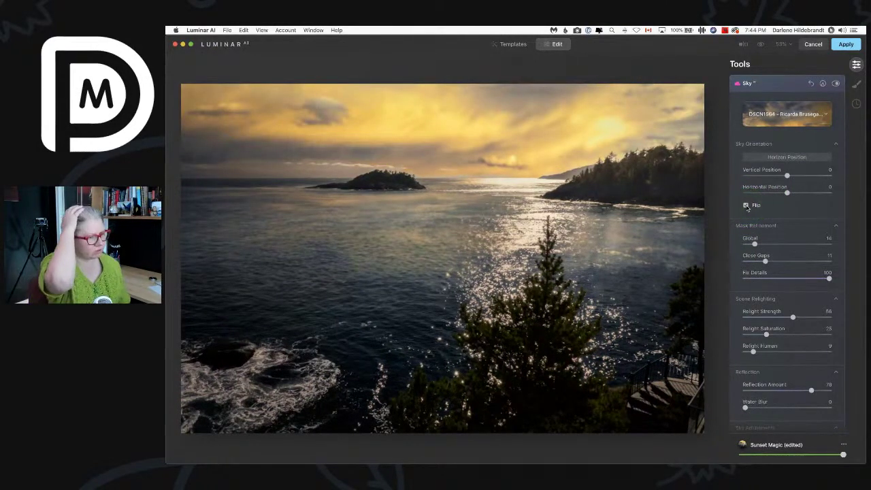
pyautogui.click(759, 389)
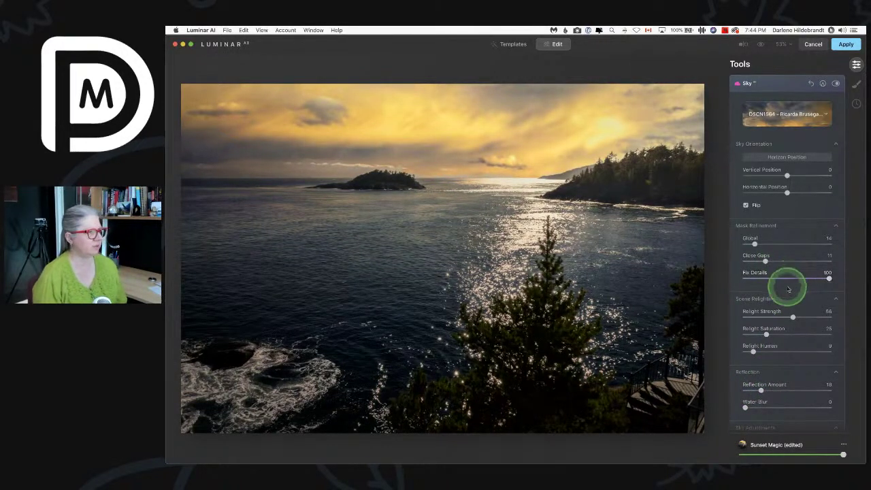
# Step: Reset the sky's Defocus and Warmth to 0 and set Atmospheric Haze to about 26
pyautogui.scroll(-8, 780, 257)
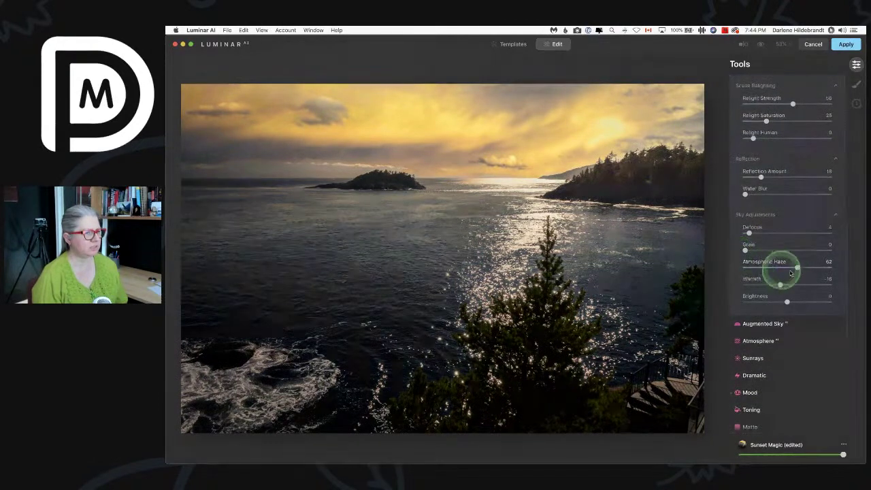
pyautogui.doubleClick(748, 234)
pyautogui.moveTo(793, 269); pyautogui.dragTo(764, 267)
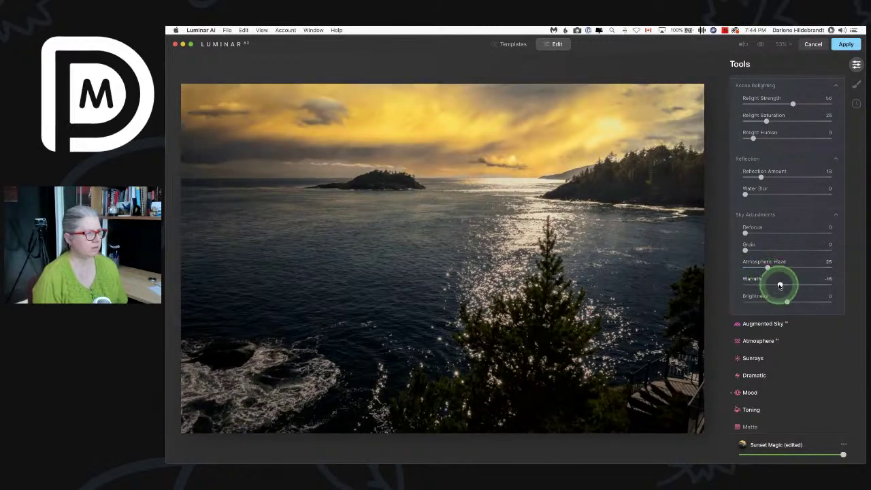
pyautogui.doubleClick(779, 285)
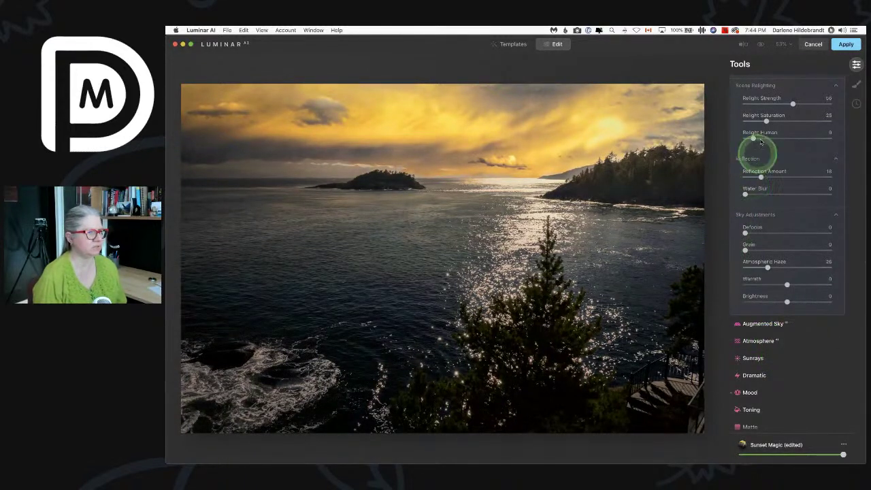
# Step: Turn off the custom sky's flip and set its Brightness to 24 and Atmospheric Haze to 41
pyautogui.scroll(5, 751, 138)
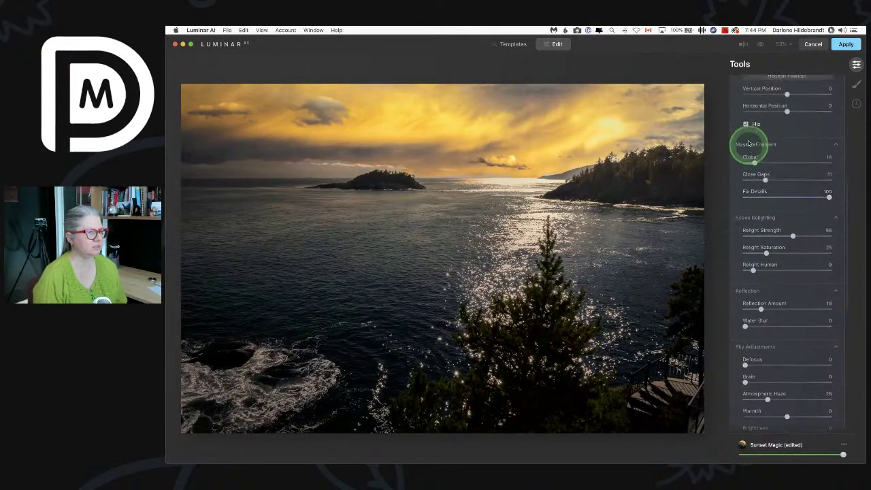
pyautogui.click(746, 124)
pyautogui.scroll(-5, 771, 243)
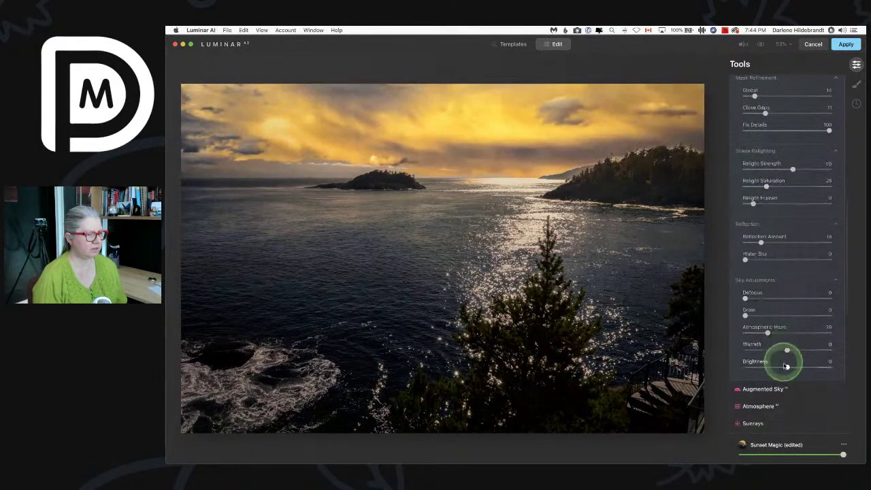
pyautogui.moveTo(787, 368); pyautogui.dragTo(796, 367)
pyautogui.click(773, 333)
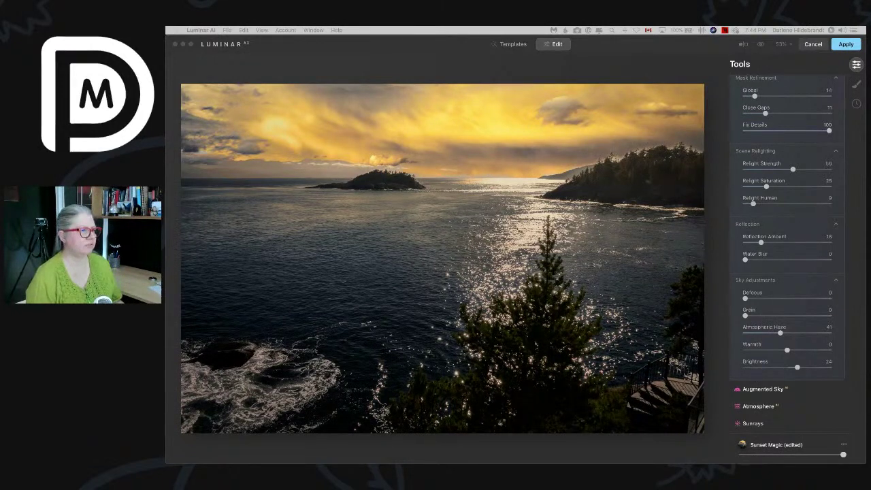
# Step: Replace the custom sky with the first sky in the DPM pack 1 collection
pyautogui.click(787, 149)
pyautogui.scroll(10, 789, 151)
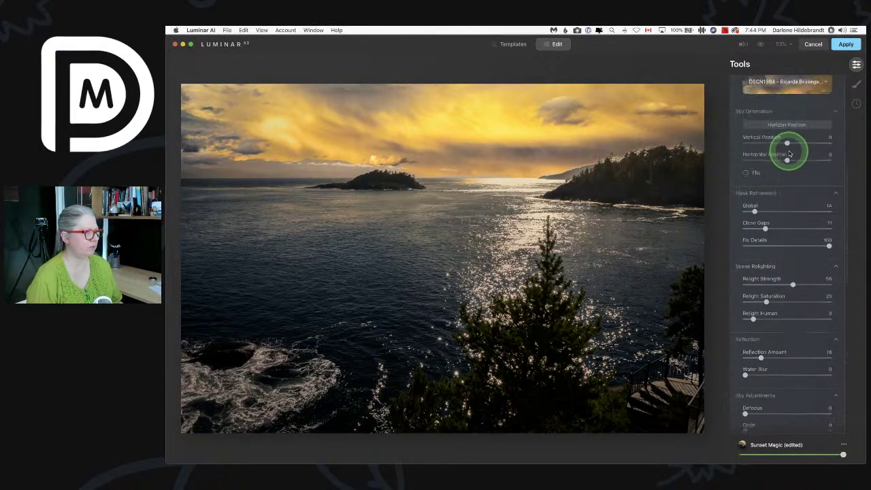
pyautogui.click(780, 276)
pyautogui.scroll(-2, 779, 272)
pyautogui.click(762, 247)
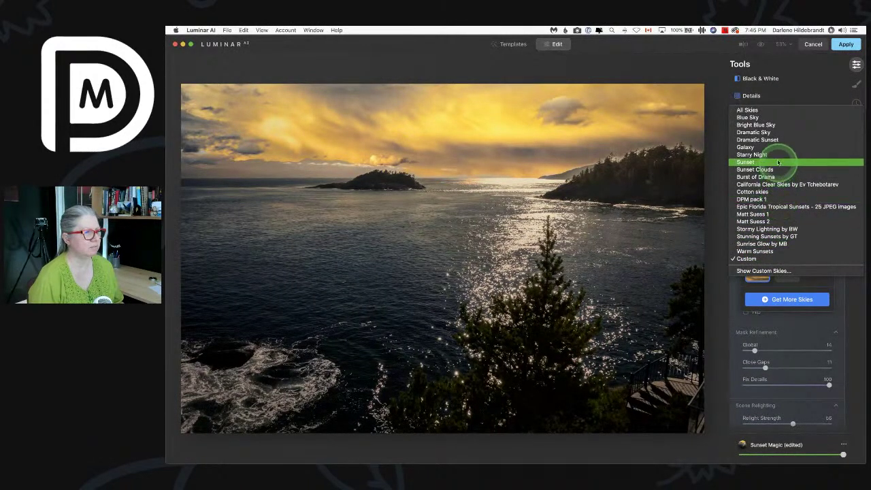
pyautogui.click(783, 200)
pyautogui.scroll(-1, 781, 196)
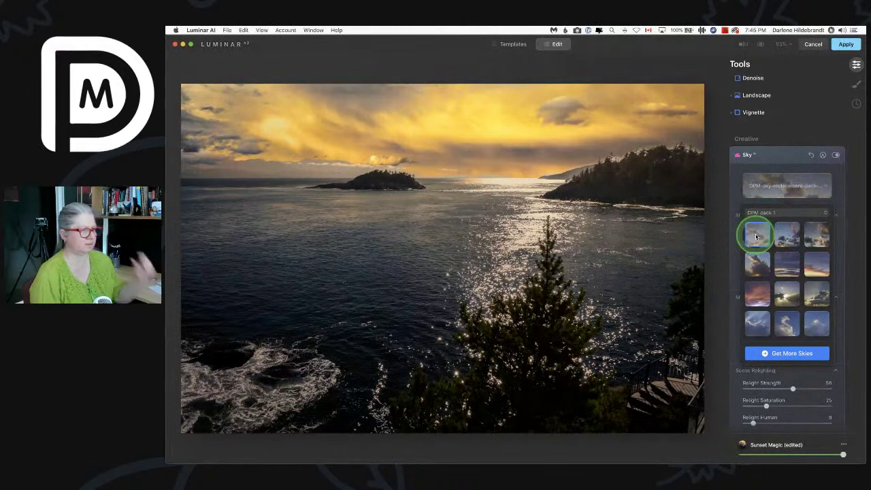
pyautogui.click(734, 190)
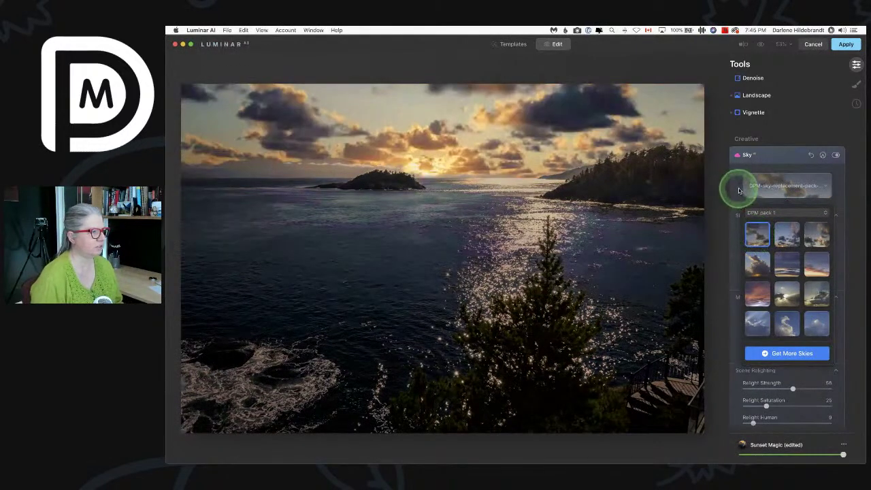
# Step: Set the sky's Horizontal Position to 30, with mask refinement Global at 19 and Close Gaps at 14
pyautogui.moveTo(786, 263); pyautogui.dragTo(797, 265)
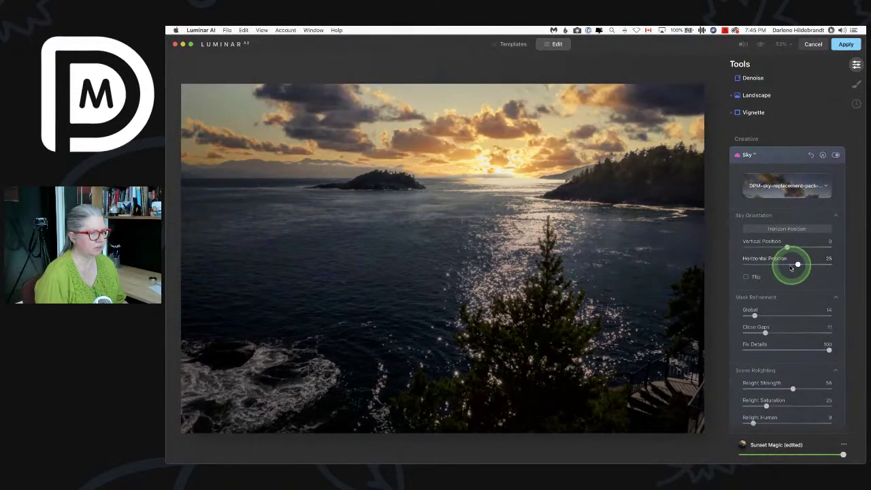
pyautogui.moveTo(764, 332); pyautogui.dragTo(757, 315)
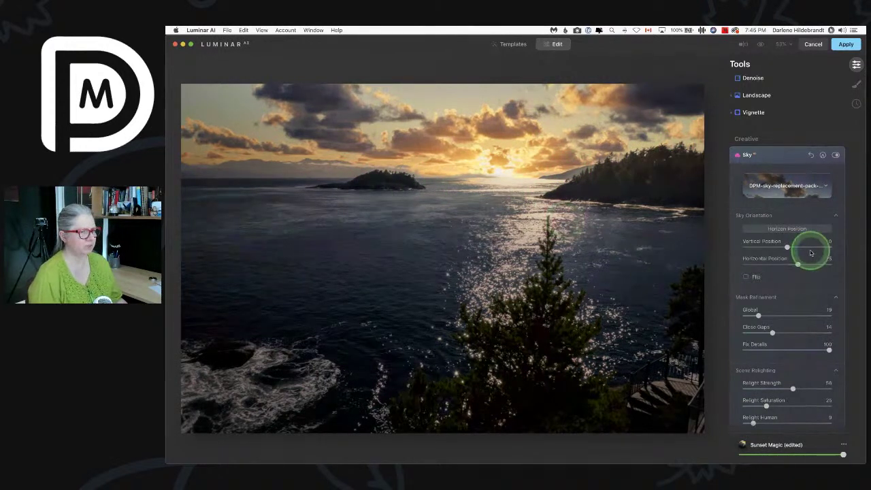
pyautogui.moveTo(791, 262); pyautogui.dragTo(799, 264)
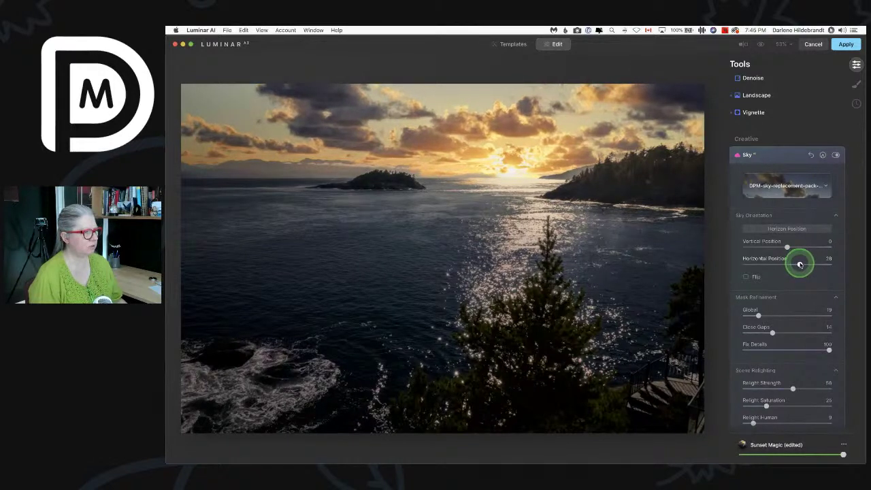
pyautogui.click(799, 264)
# Step: Set the sky's Relight Strength to 38 and Atmospheric Haze to 57, and raise its Brightness slightly
pyautogui.scroll(-4, 786, 318)
pyautogui.moveTo(790, 321); pyautogui.dragTo(776, 315)
pyautogui.scroll(-2, 785, 306)
pyautogui.scroll(-8, 784, 306)
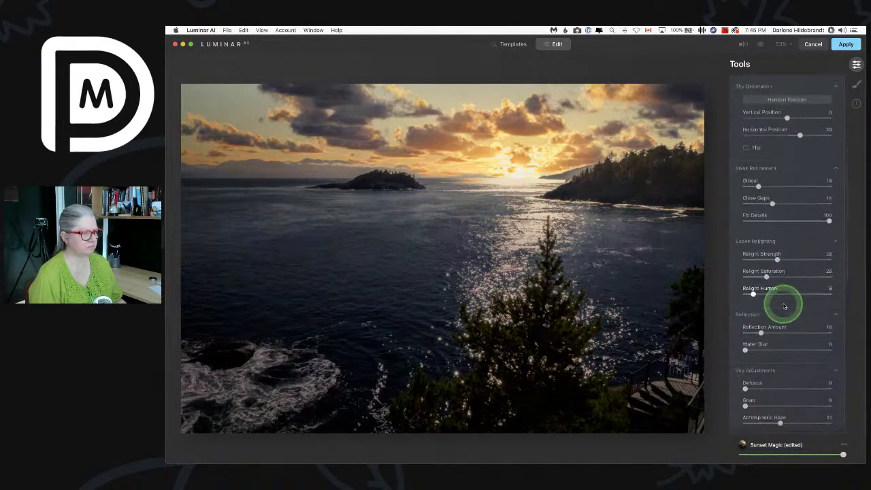
pyautogui.click(793, 284)
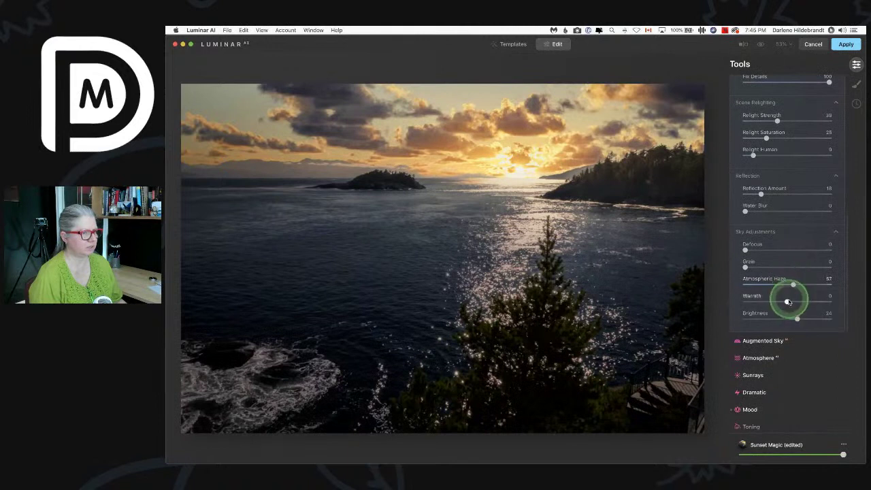
pyautogui.moveTo(797, 317); pyautogui.dragTo(799, 317)
# Step: Strengthen the darkening vignette slightly by lowering its Amount
pyautogui.scroll(15, 800, 314)
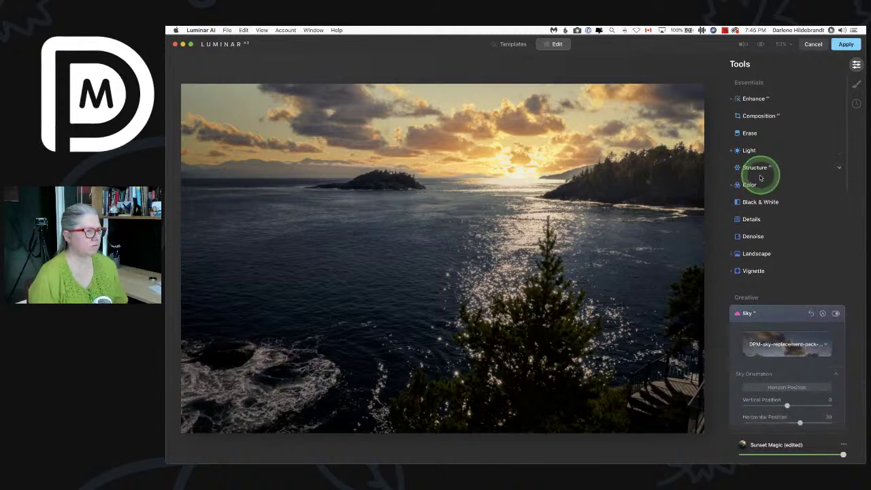
pyautogui.click(752, 270)
pyautogui.moveTo(763, 312); pyautogui.dragTo(755, 305)
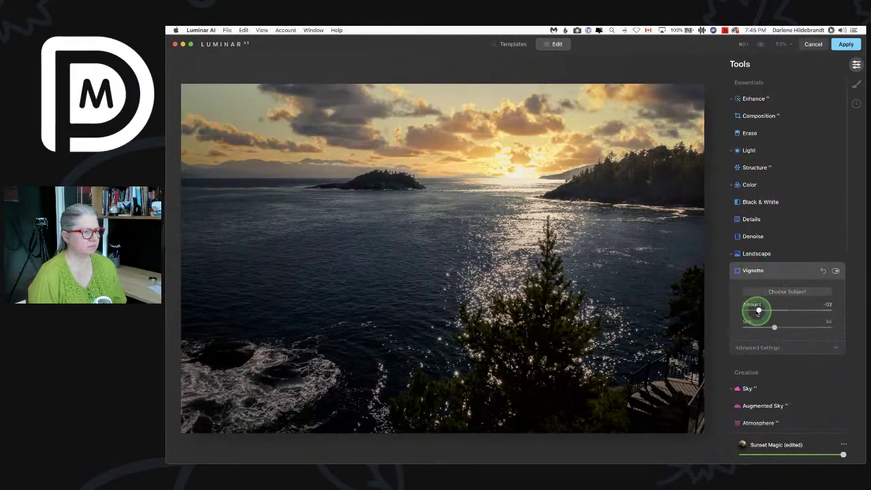
pyautogui.click(780, 269)
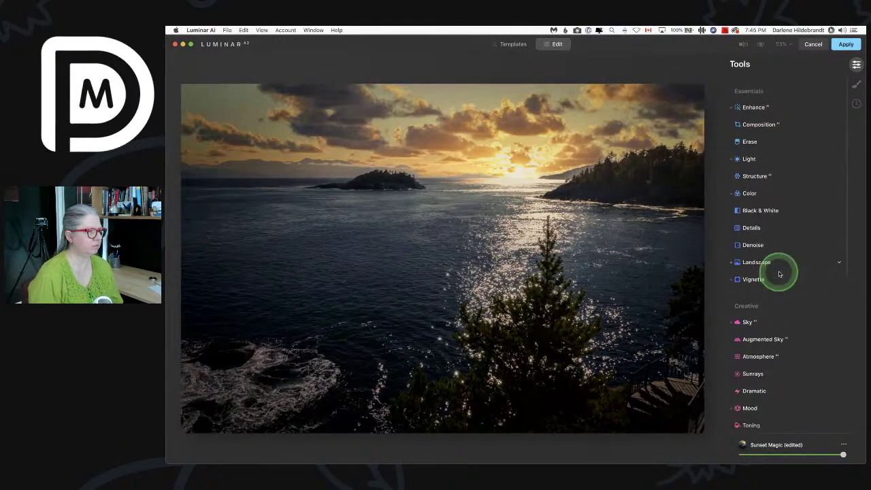
# Step: In the Enhance tool, lower Sky Enhancer to about 14 and set Accent to 13
pyautogui.click(762, 100)
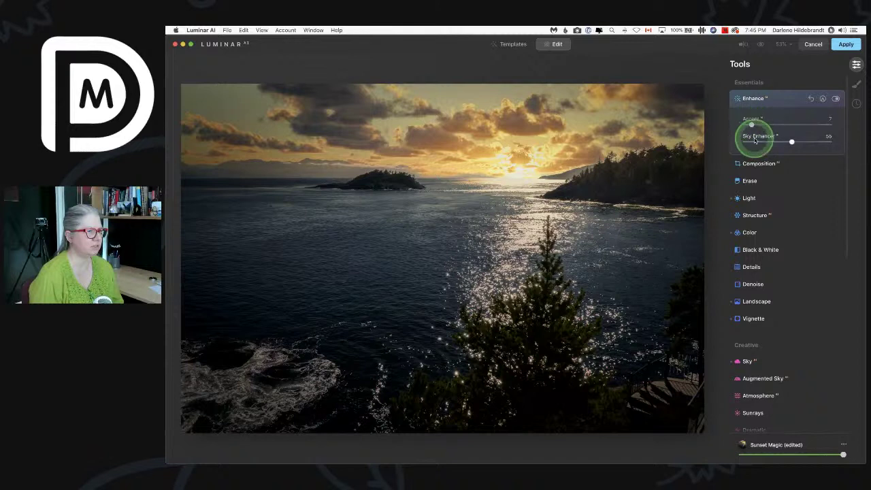
pyautogui.click(756, 141)
pyautogui.moveTo(751, 125); pyautogui.dragTo(755, 122)
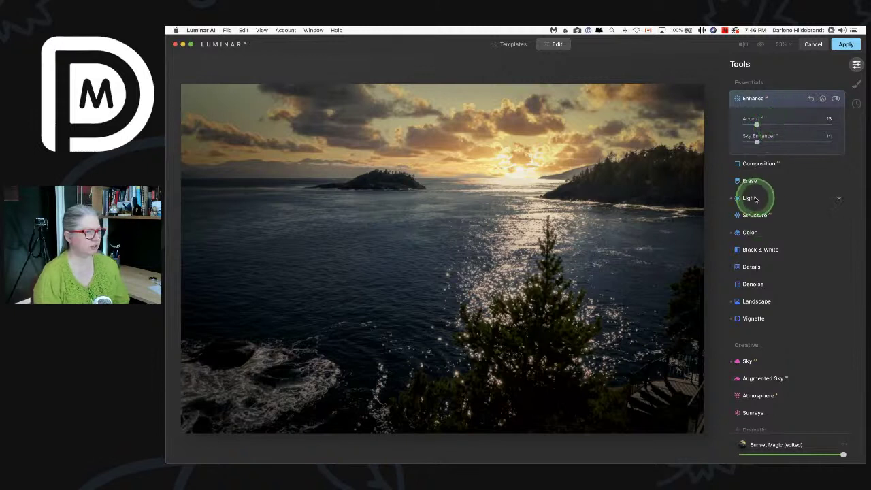
# Step: In the Light tool, set Smart Contrast to -10, Highlights to -13 and Shadows to 17
pyautogui.click(754, 197)
pyautogui.doubleClick(790, 240)
pyautogui.scroll(-2, 767, 264)
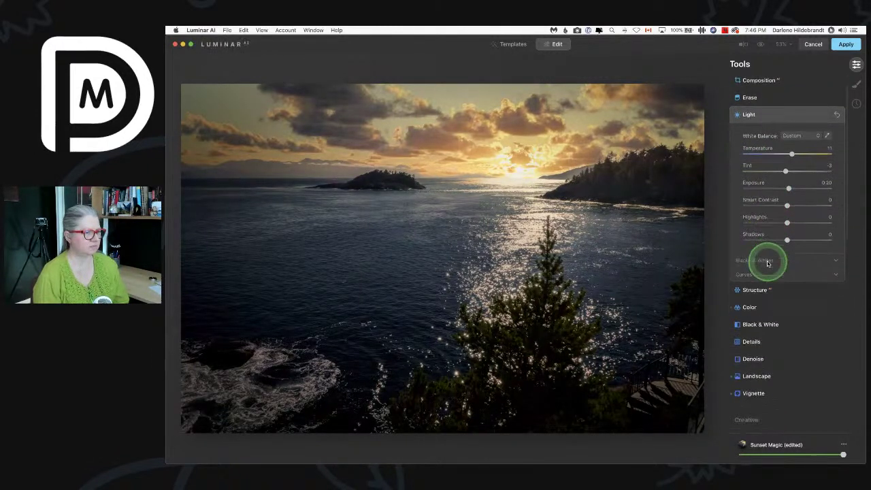
pyautogui.moveTo(787, 205); pyautogui.dragTo(793, 239)
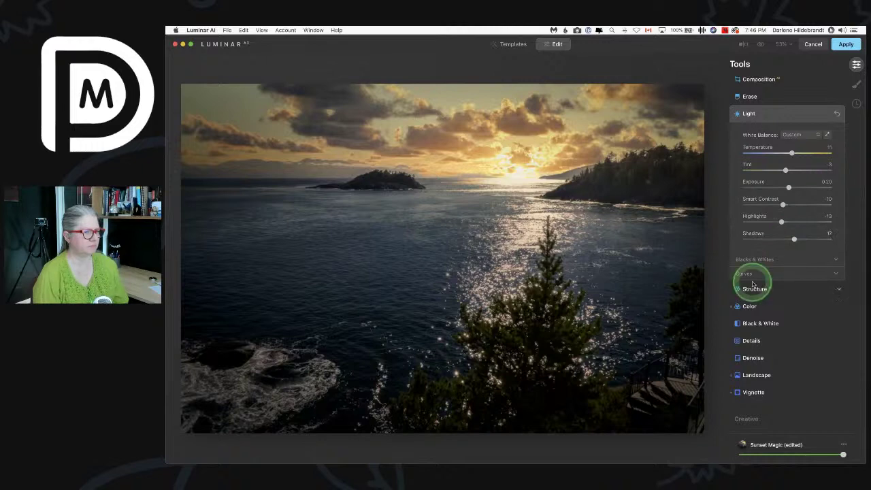
pyautogui.click(751, 306)
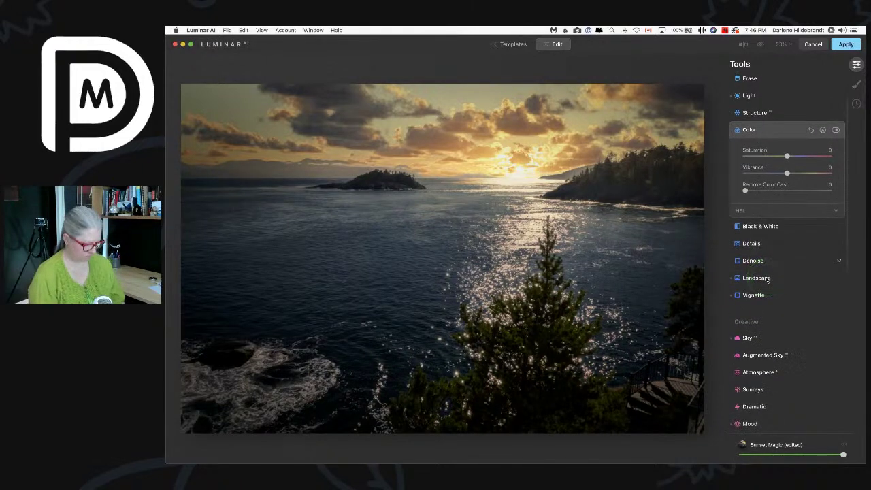
pyautogui.scroll(-1, 766, 280)
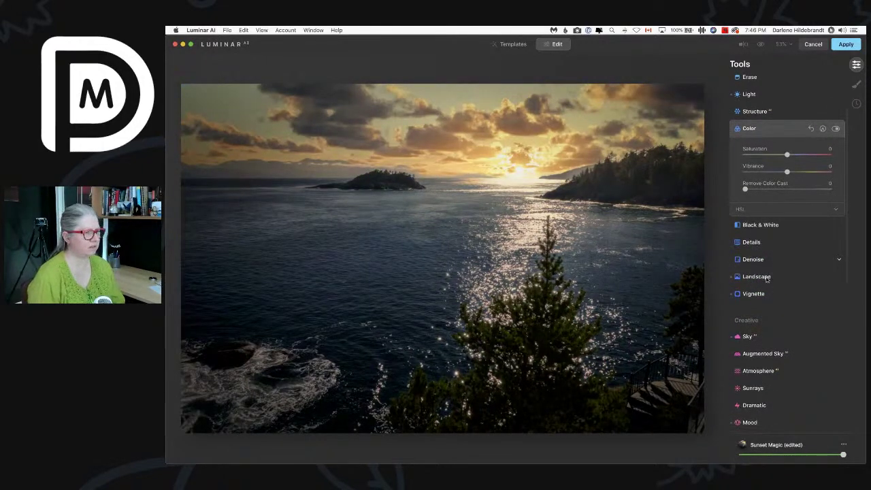
pyautogui.click(744, 207)
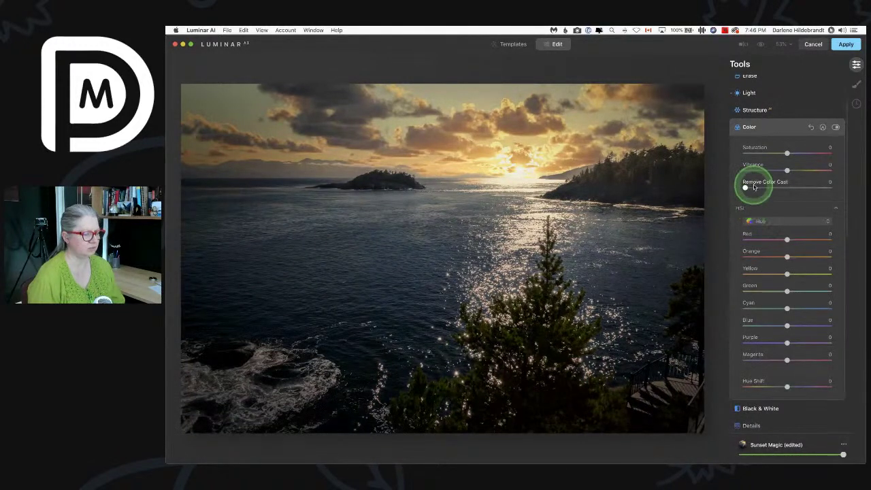
pyautogui.scroll(-8, 753, 186)
pyautogui.scroll(-2, 754, 186)
# Step: Preview the image with and without the Mood effect, and remove the Tokyo look
pyautogui.click(755, 288)
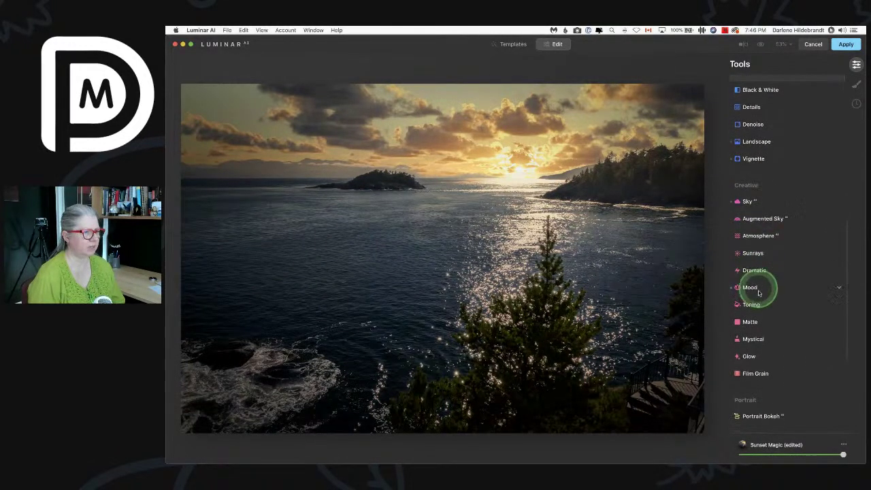
pyautogui.scroll(3, 823, 234)
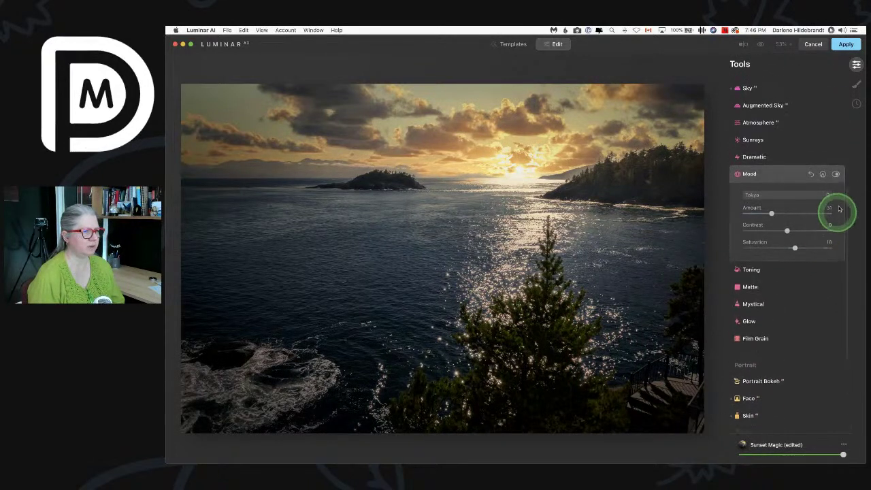
pyautogui.click(836, 175)
pyautogui.click(836, 175)
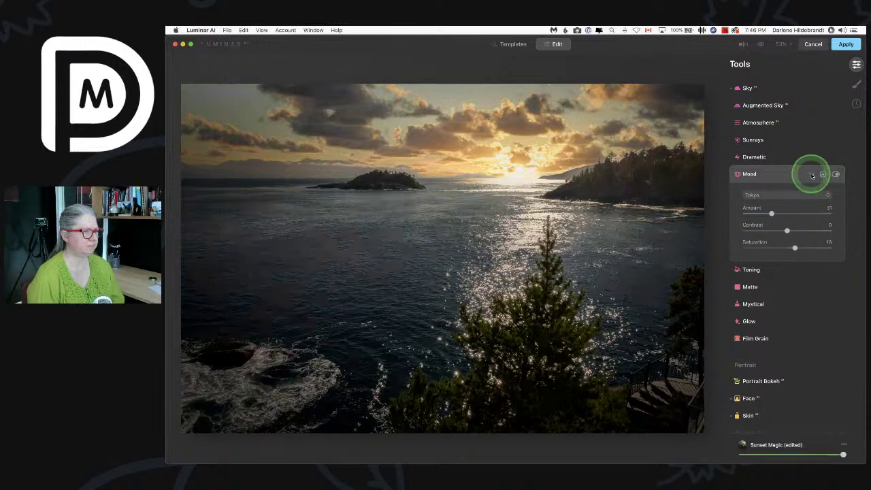
pyautogui.click(770, 177)
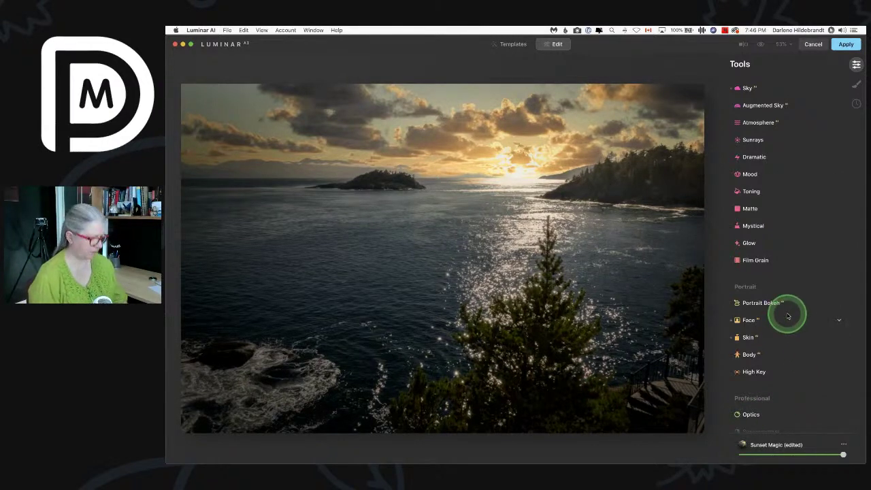
# Step: Compare the edited seascape with its original and check the effect of the Basic local mask
pyautogui.press('\\')
pyautogui.press('\\')
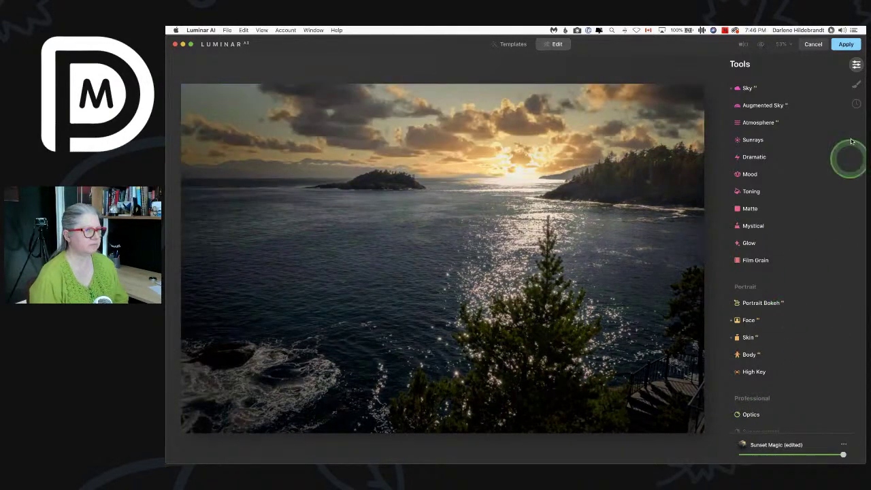
pyautogui.click(856, 83)
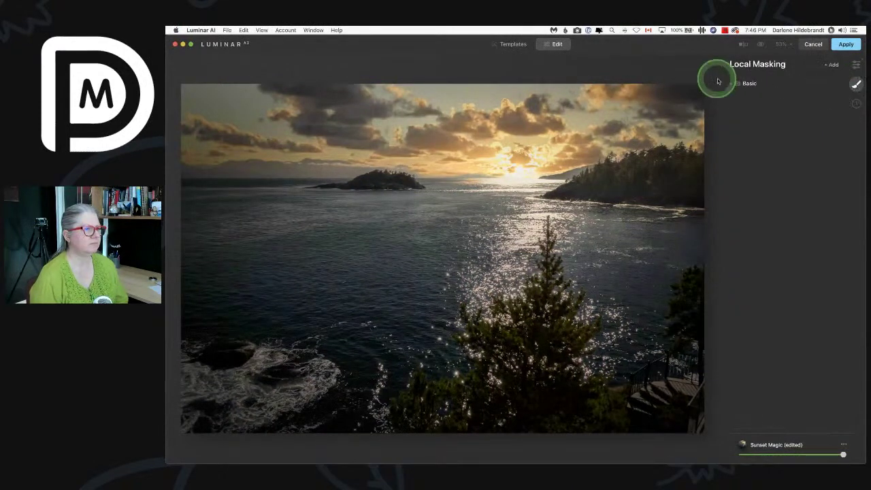
pyautogui.click(748, 83)
pyautogui.click(823, 84)
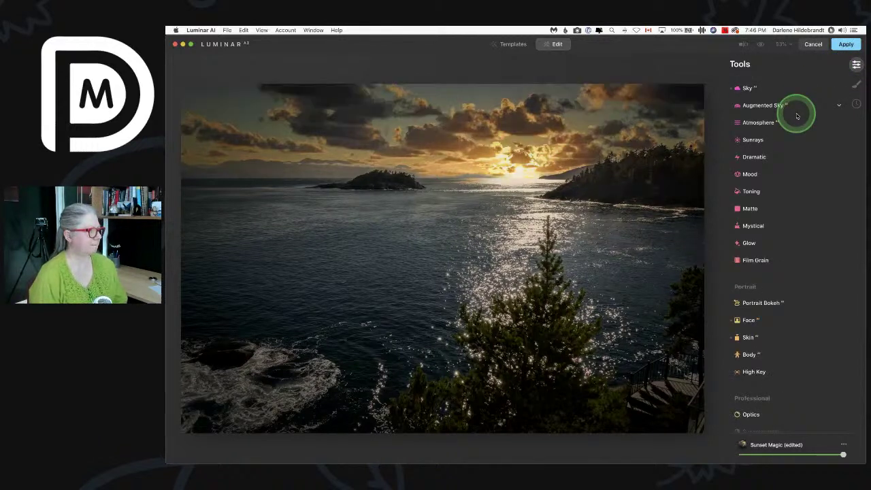
# Step: Check the Face and Skin portrait tools for active settings from the template
pyautogui.click(797, 116)
pyautogui.scroll(-4, 793, 95)
pyautogui.click(753, 252)
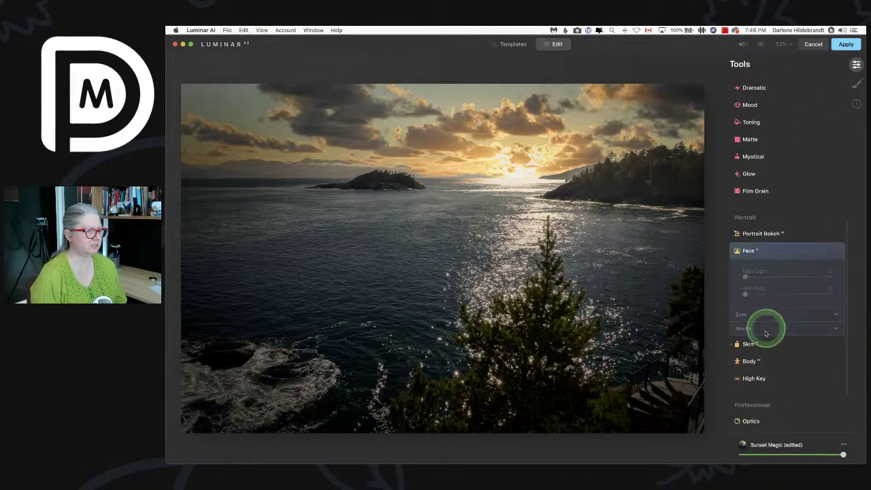
pyautogui.click(765, 344)
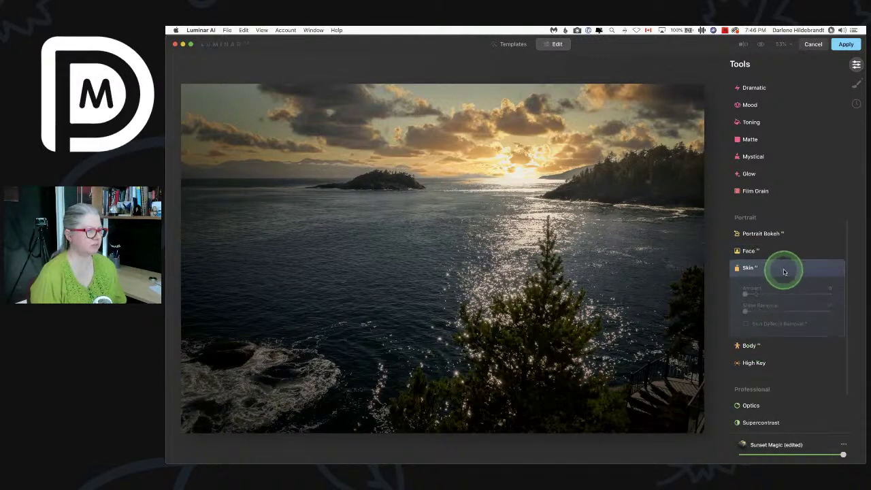
pyautogui.click(784, 271)
pyautogui.scroll(10, 784, 271)
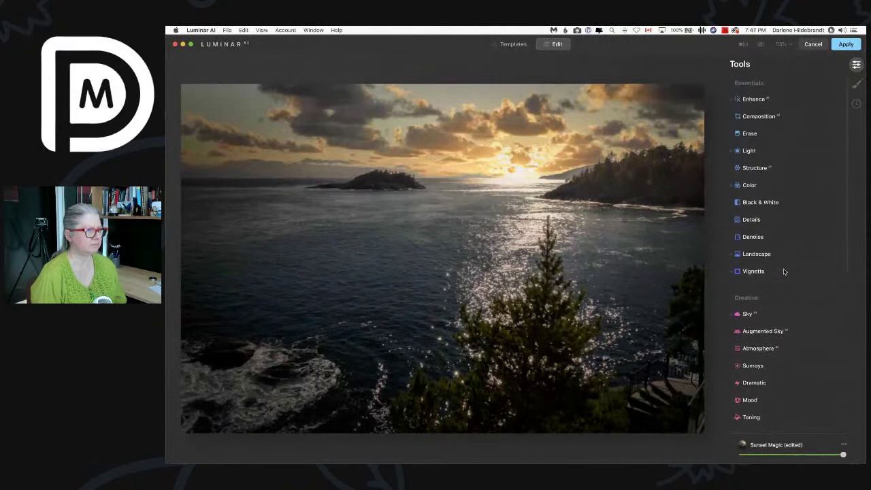
# Step: Compare the edited seascape repeatedly with its original and apply the Luminar AI edits
pyautogui.press('\\')
pyautogui.press('\\')
pyautogui.press('\\')
pyautogui.press('\\')
pyautogui.press('\\')
pyautogui.press('\\')
pyautogui.click(758, 103)
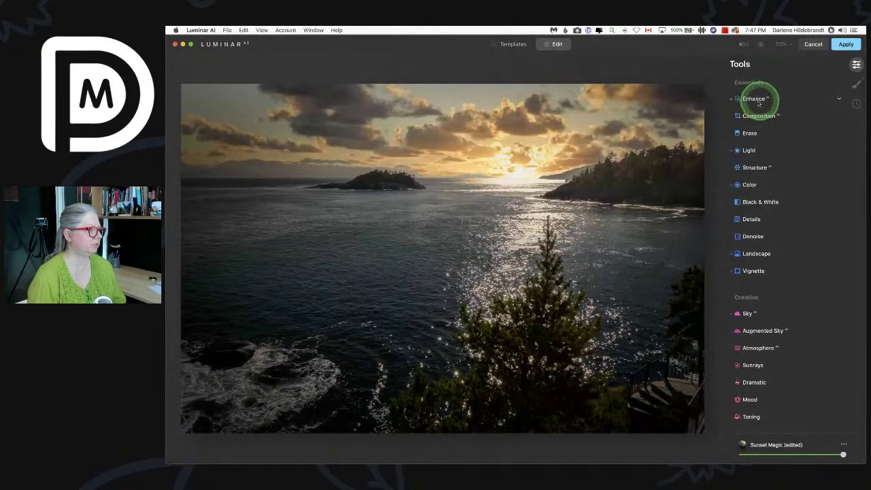
pyautogui.click(845, 44)
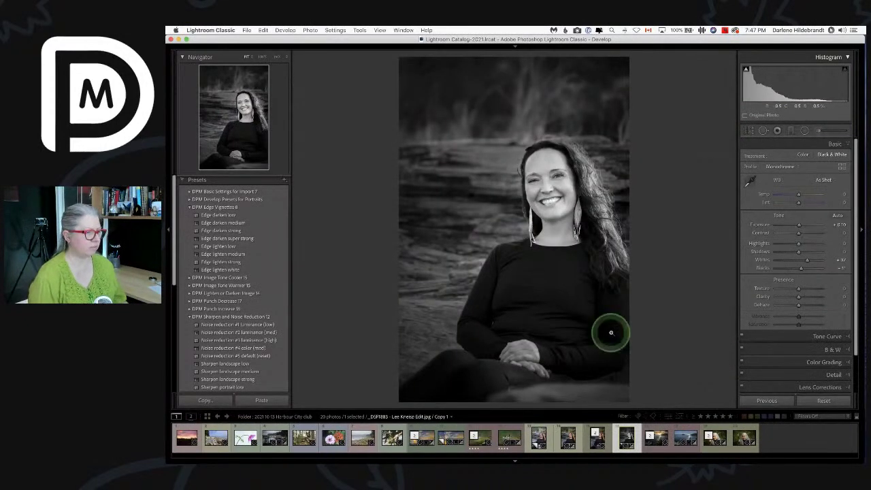
# Step: In Lightroom Classic, view the edited seascape and its original, and return to the Library grid
pyautogui.press('Right')
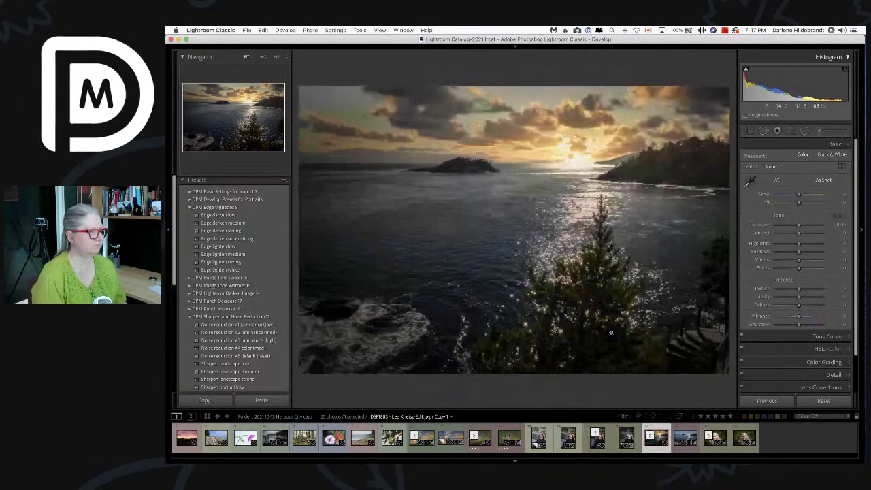
pyautogui.press('Right')
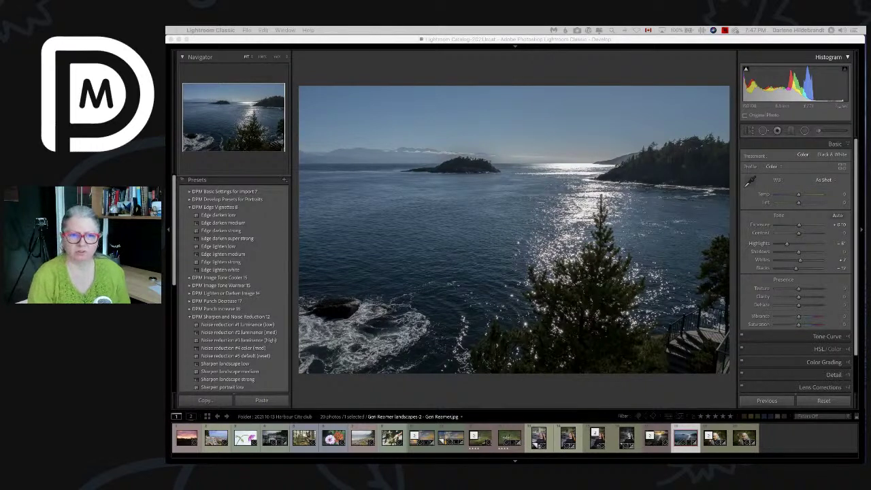
pyautogui.click(630, 73)
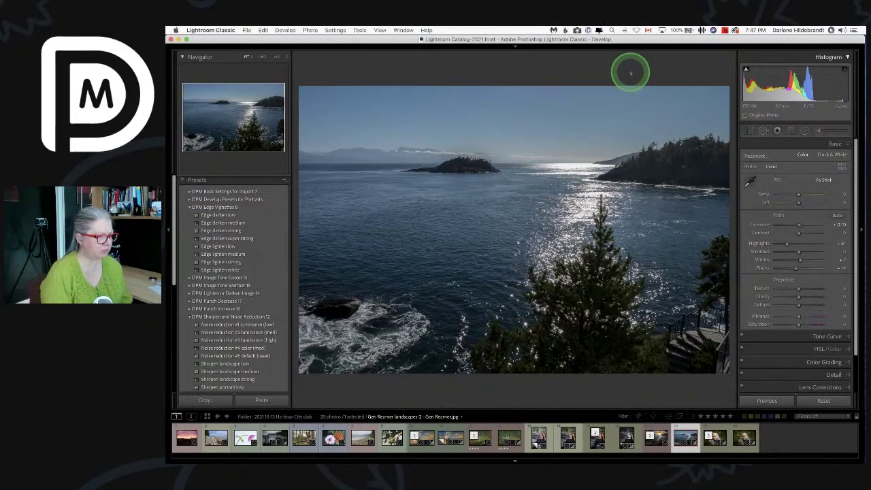
pyautogui.press('g')
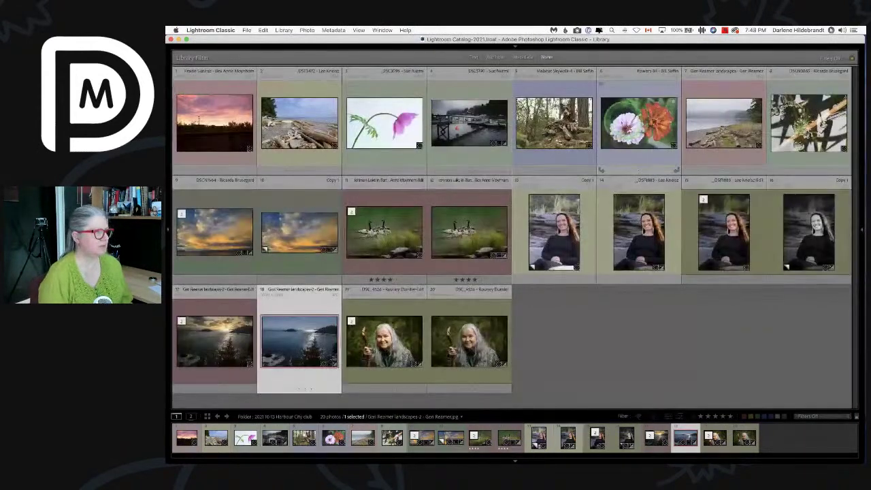
# Step: Open the foggy driftwood beach photo in Loupe view
pyautogui.click(738, 124)
pyautogui.doubleClick(738, 124)
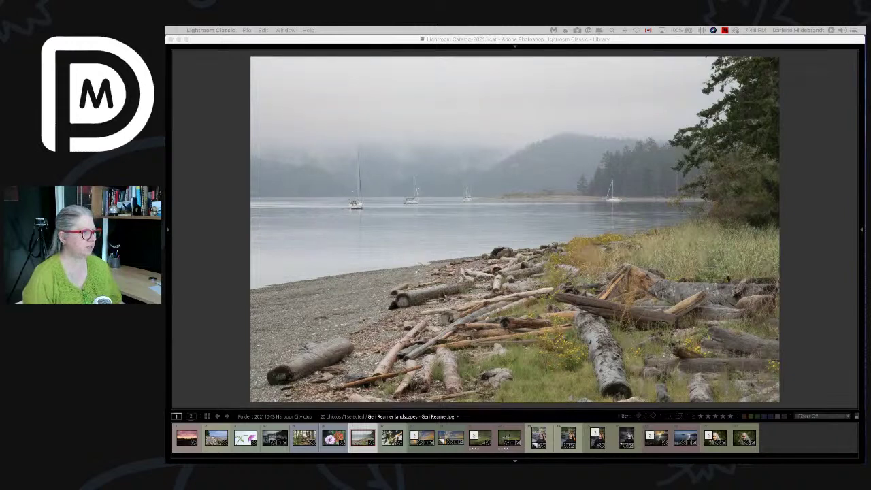
pyautogui.click(791, 221)
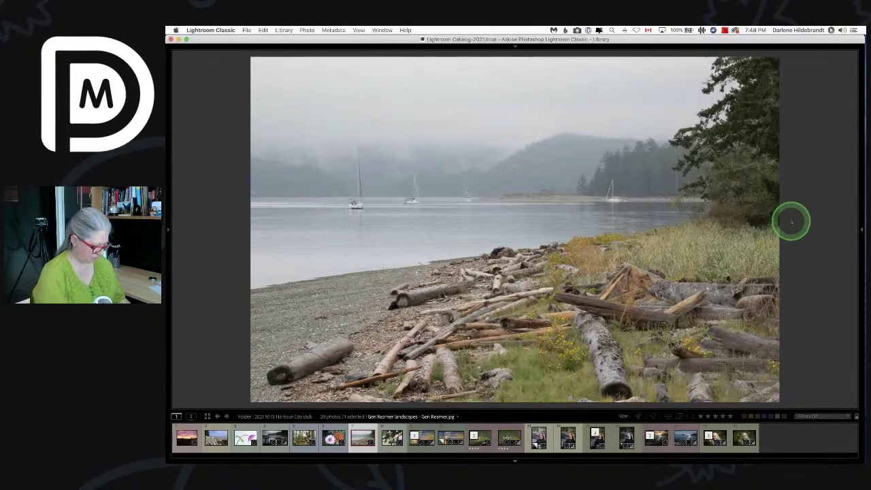
pyautogui.click(791, 221)
# Step: View the beach photo upside down with the filmstrip hidden and lights out, and rotate it back upright
pyautogui.press('super+bracketright')
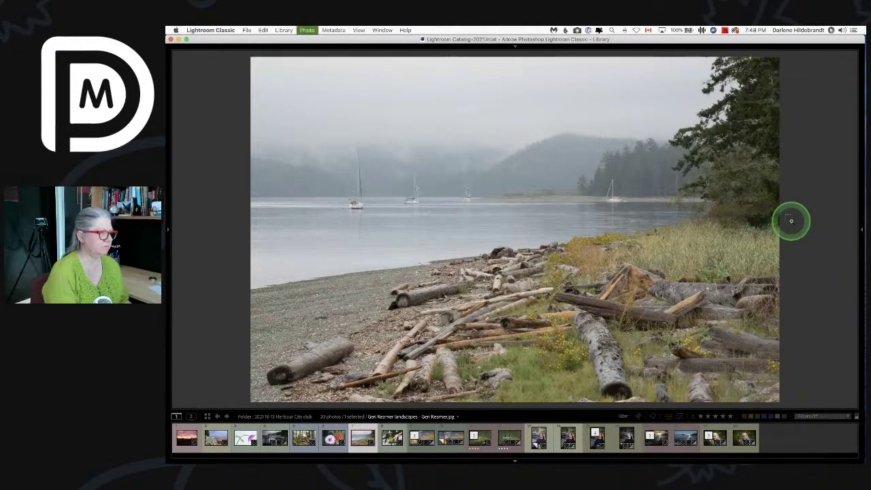
pyautogui.press('super+bracketright')
pyautogui.press('F6')
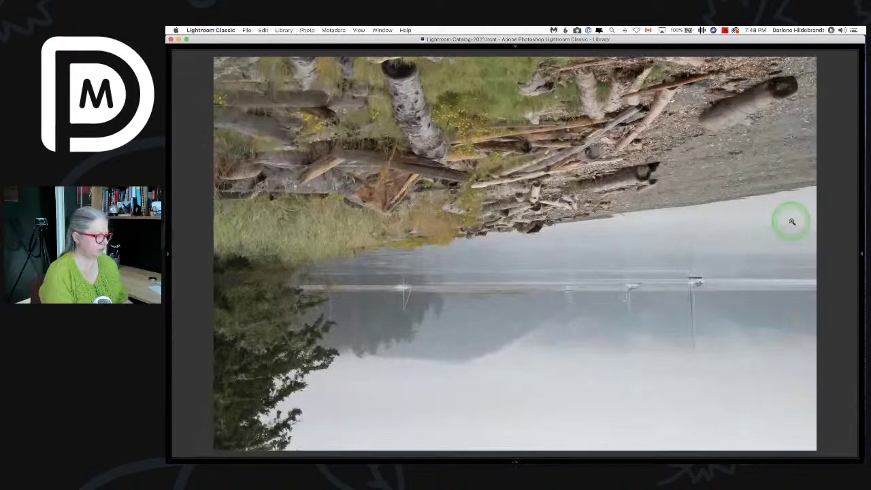
pyautogui.press('l')
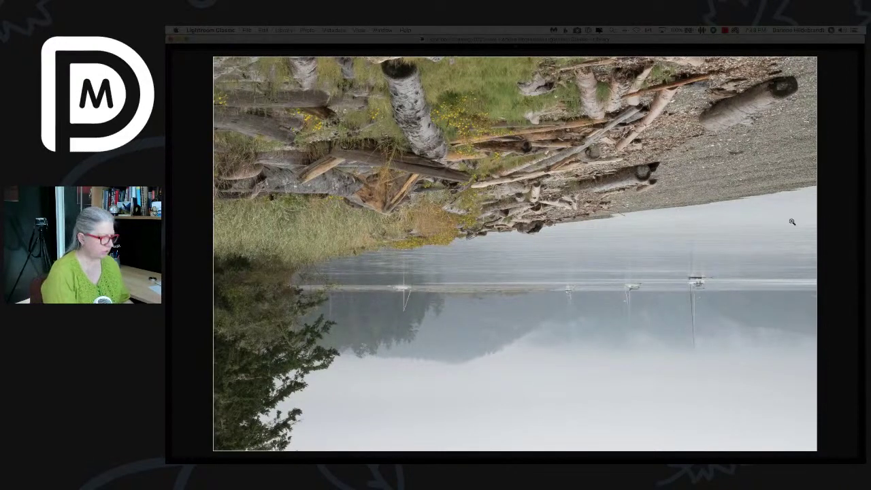
pyautogui.press('BackSpace')
pyautogui.press('Escape')
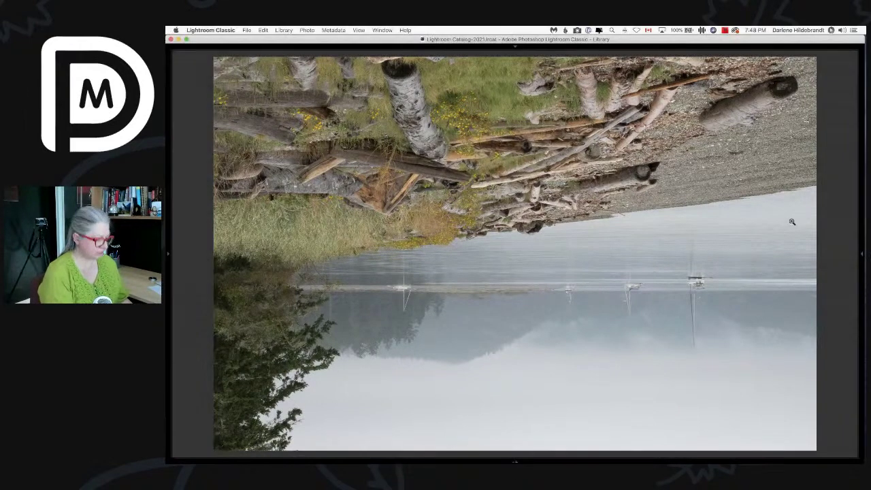
pyautogui.press('super+bracketright')
pyautogui.press('super+bracketright')
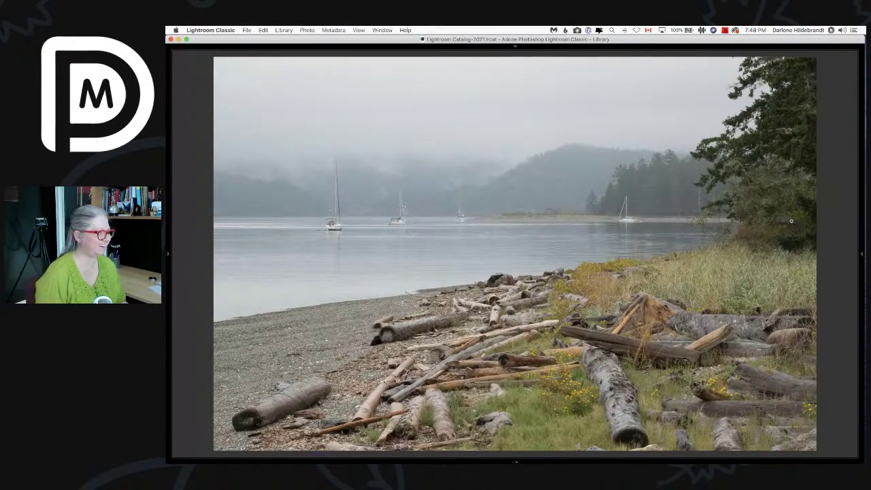
# Step: In Develop, crop the beach photo to a wide panorama without most of the foreground driftwood, and rate it 4 stars
pyautogui.press('d')
pyautogui.click(794, 224)
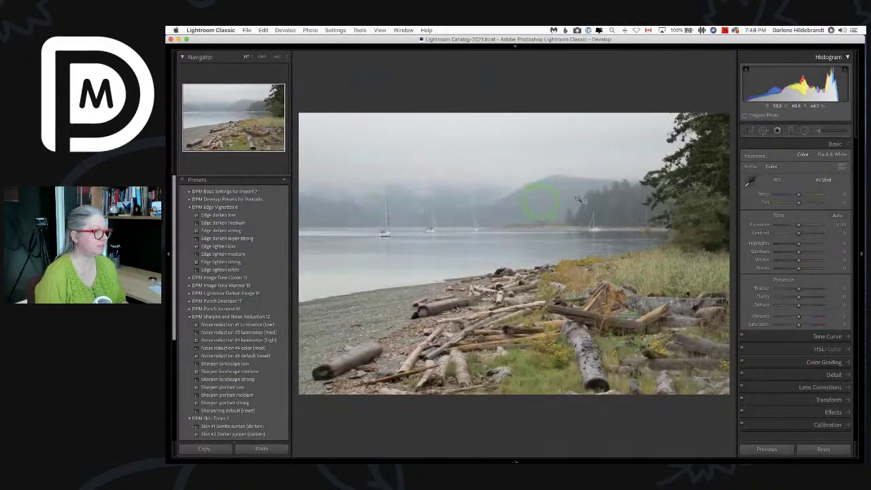
pyautogui.press('r')
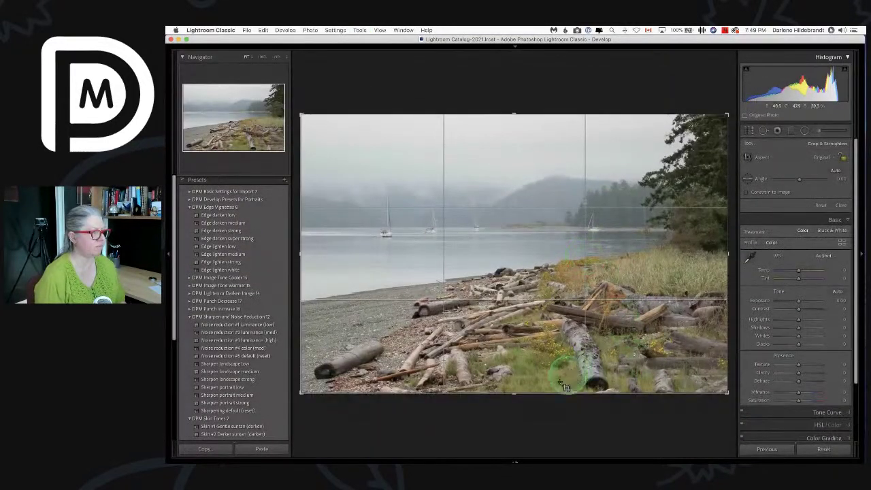
pyautogui.moveTo(551, 393); pyautogui.dragTo(552, 345)
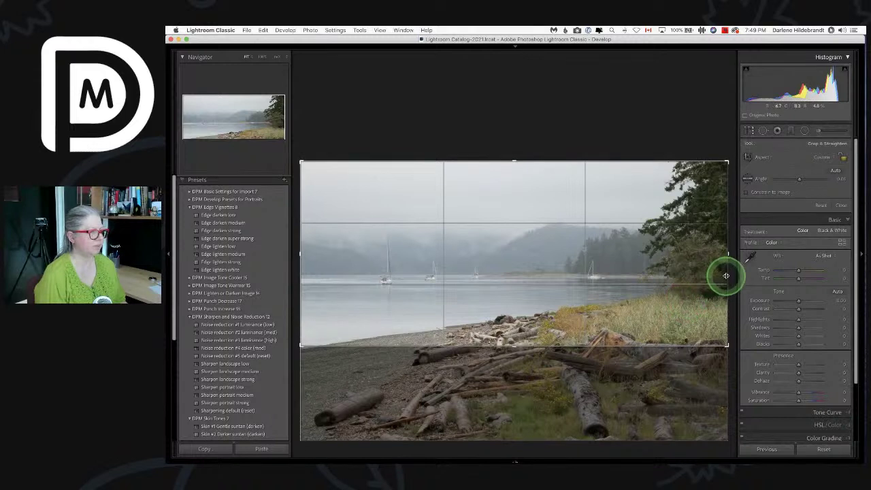
pyautogui.moveTo(306, 265); pyautogui.dragTo(322, 266)
pyautogui.press('4')
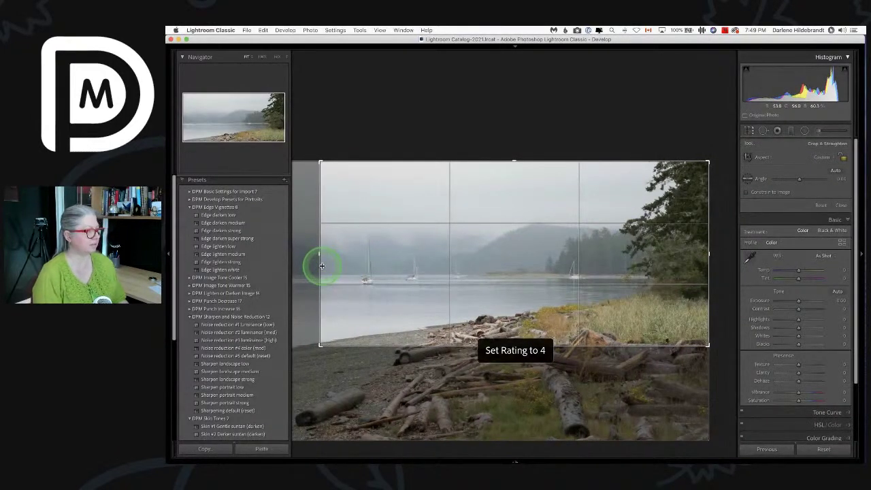
pyautogui.press('Return')
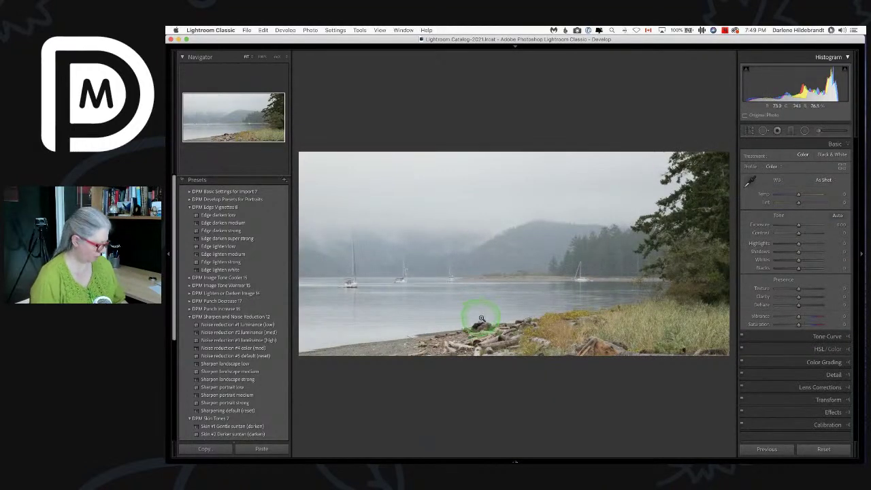
# Step: Reposition the panoramic crop lower on the photo to include more driftwood and less sky
pyautogui.press('r')
pyautogui.moveTo(482, 314); pyautogui.dragTo(484, 250)
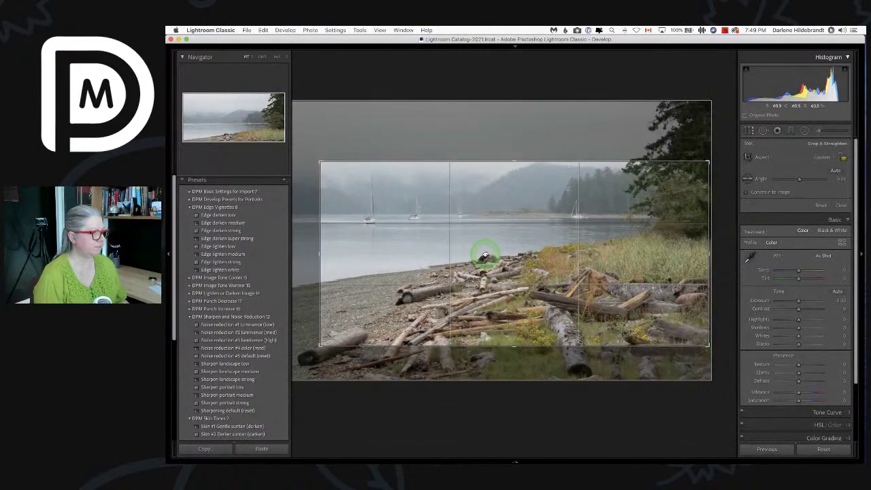
pyautogui.press('Return')
pyautogui.click(504, 398)
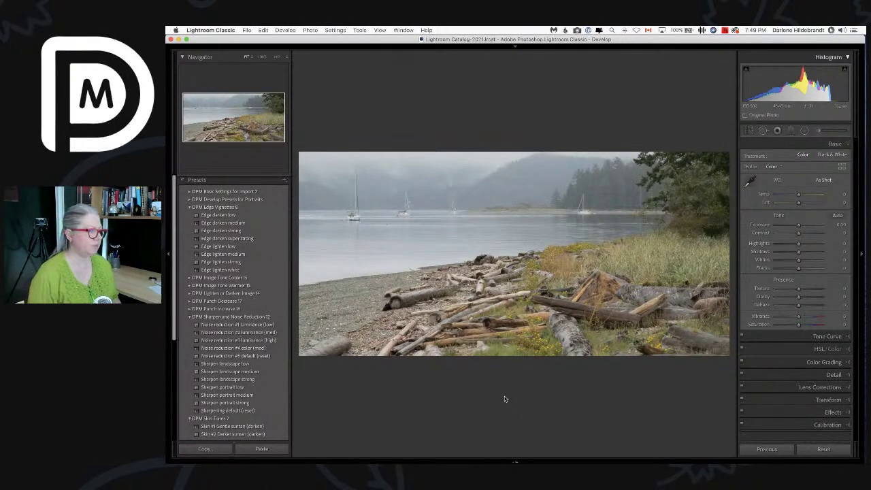
# Step: Move the crop back up over the boats and misty hills, extend it into the sky and trim the lower beach
pyautogui.press('r')
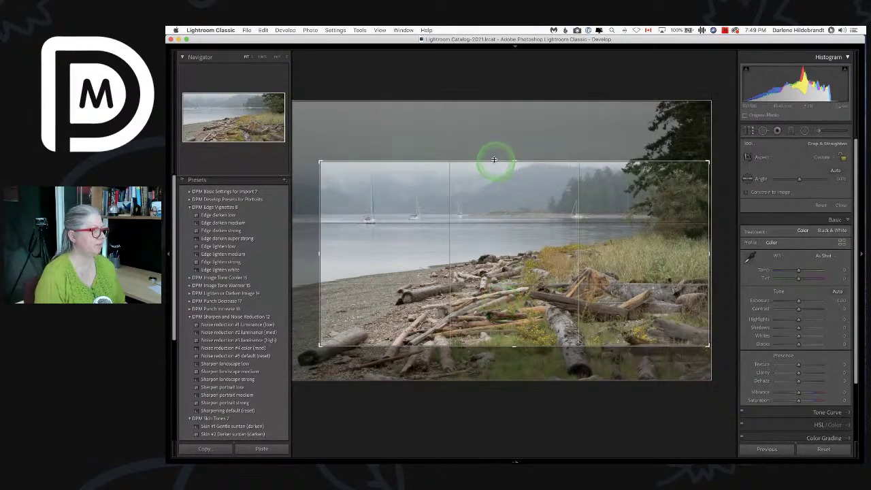
pyautogui.moveTo(492, 169); pyautogui.dragTo(536, 271)
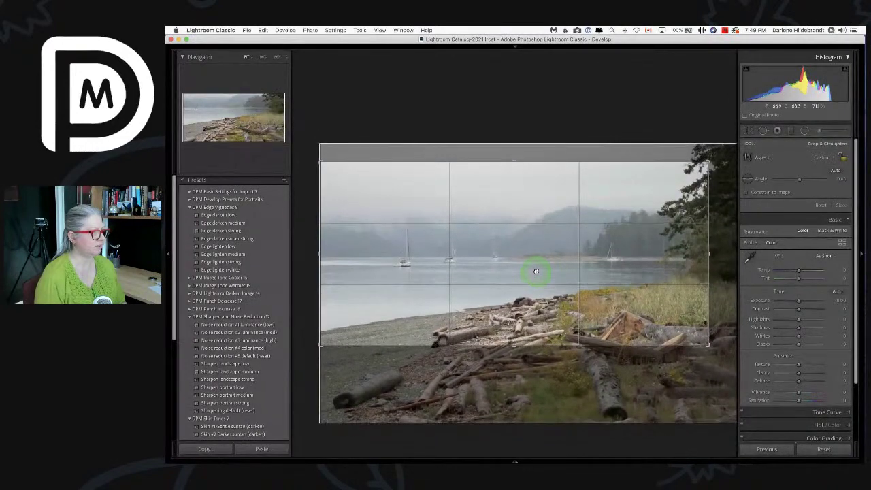
pyautogui.moveTo(513, 161); pyautogui.dragTo(514, 146)
pyautogui.press('Return')
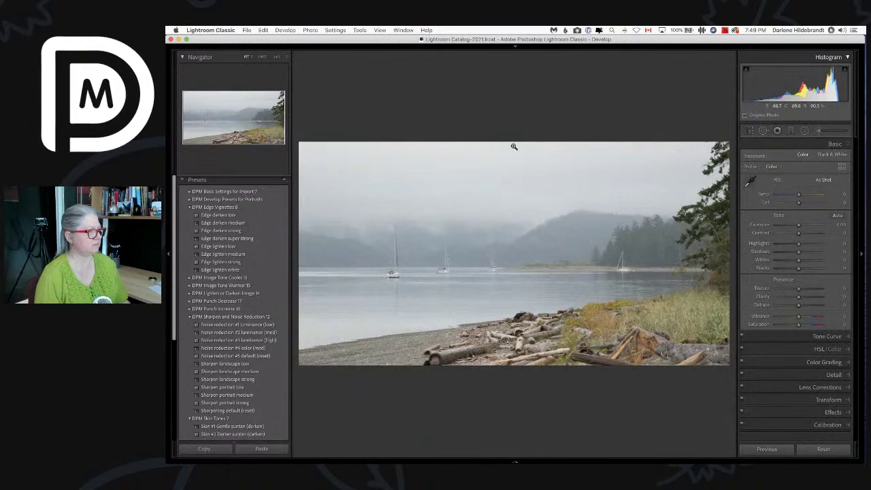
pyautogui.press('r')
pyautogui.moveTo(502, 360); pyautogui.dragTo(503, 349)
pyautogui.press('Return')
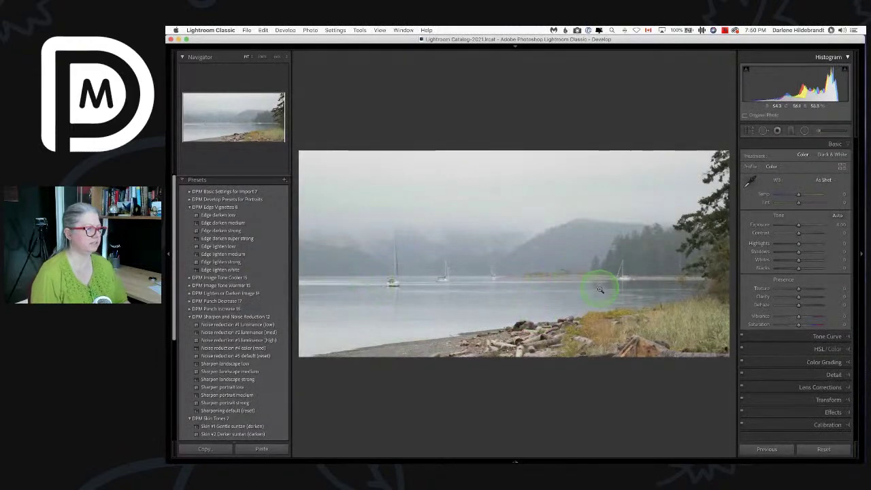
# Step: Narrow the crop from the right to exclude the large evergreen tree
pyautogui.press('r')
pyautogui.moveTo(707, 253); pyautogui.dragTo(680, 249)
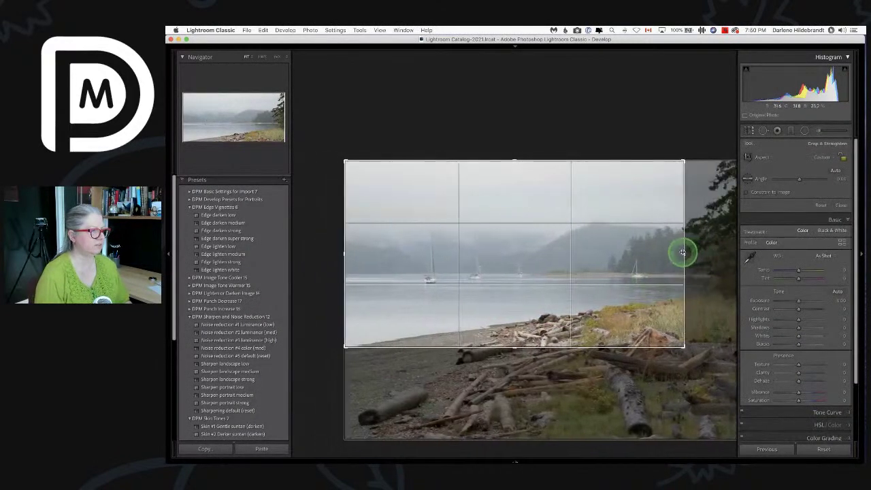
pyautogui.press('Return')
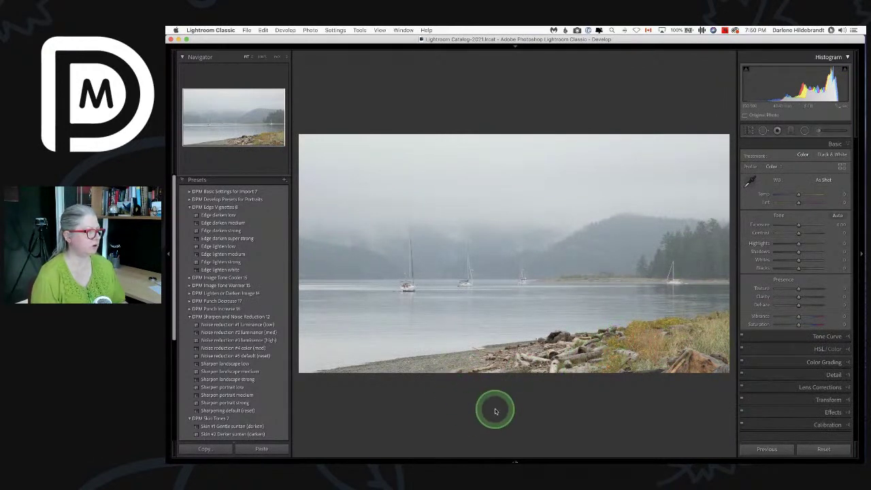
# Step: Preview several Artistic and Modern profiles on the beach photo and leave the Profile Browser with Color still selected
pyautogui.click(841, 166)
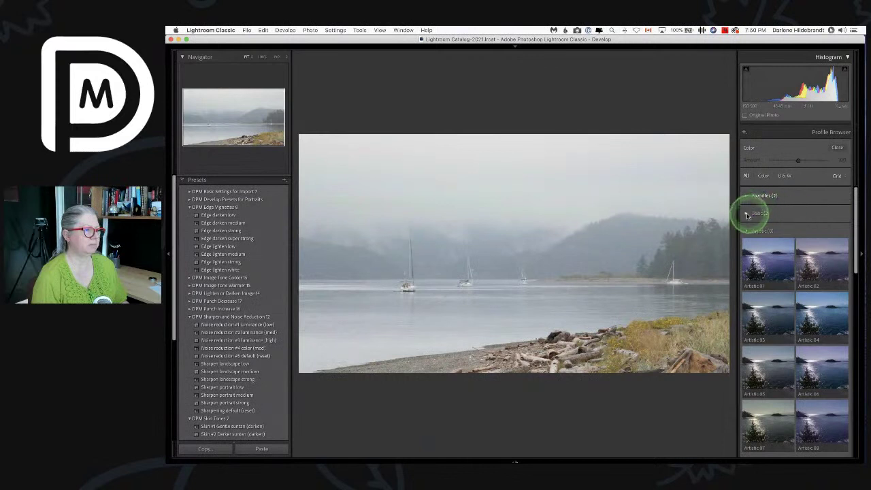
pyautogui.click(769, 255)
pyautogui.click(819, 257)
pyautogui.click(802, 321)
pyautogui.click(821, 360)
pyautogui.click(777, 360)
pyautogui.scroll(-3, 779, 366)
pyautogui.scroll(-2, 779, 365)
pyautogui.click(779, 366)
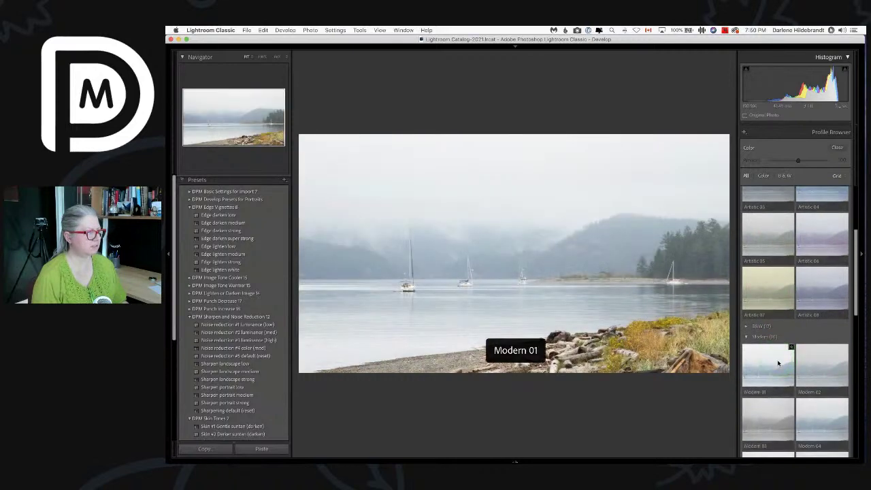
pyautogui.click(813, 366)
pyautogui.scroll(-2, 813, 366)
pyautogui.click(812, 361)
pyautogui.click(834, 148)
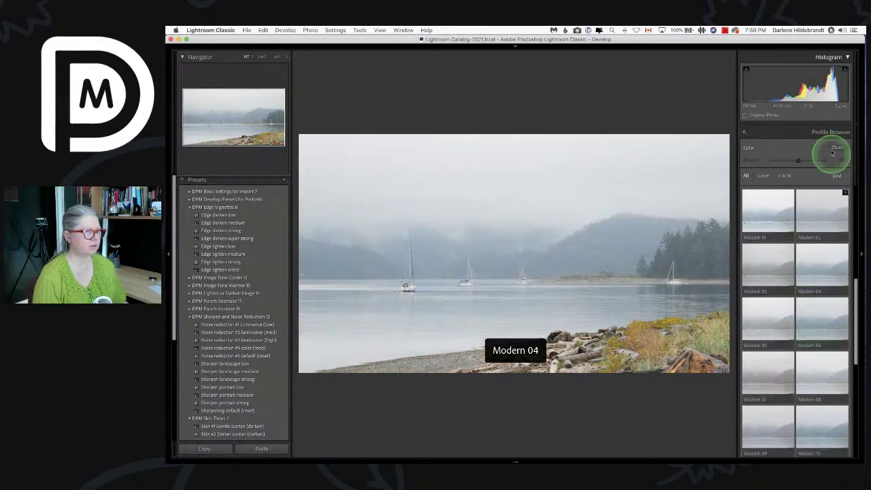
# Step: Auto-set the whites, lower Exposure to -0.85 and Highlights to -57, and set Blacks to -100
pyautogui.keyDown('shift'); pyautogui.doubleClick(761, 259); pyautogui.keyUp('shift')
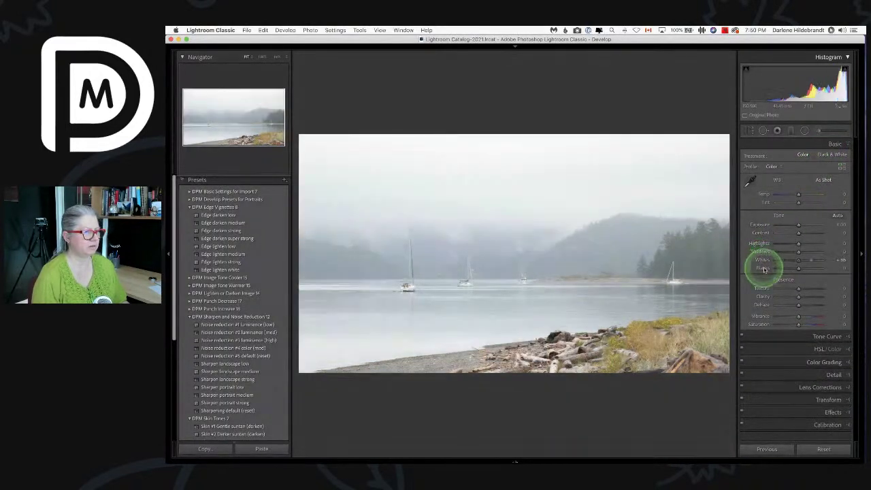
pyautogui.keyDown('shift'); pyautogui.doubleClick(762, 268); pyautogui.keyUp('shift')
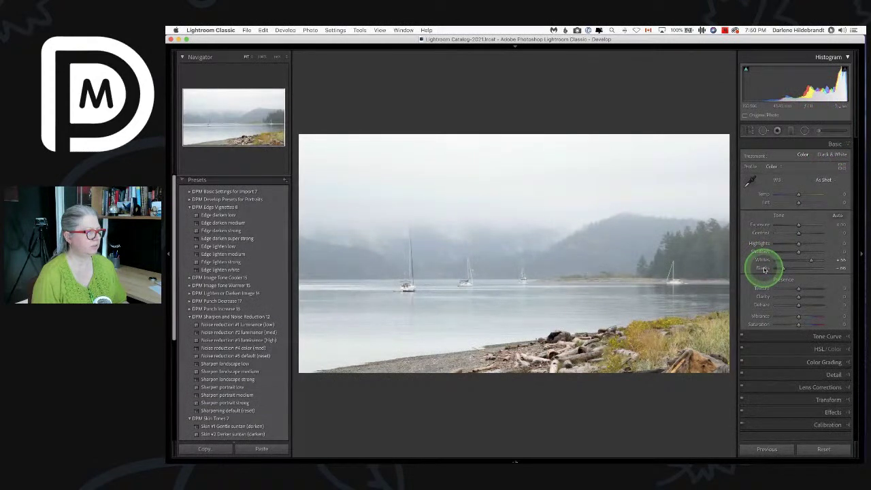
pyautogui.keyDown('alt'); pyautogui.click(799, 225); pyautogui.keyUp('alt')
pyautogui.moveTo(799, 225); pyautogui.dragTo(776, 268)
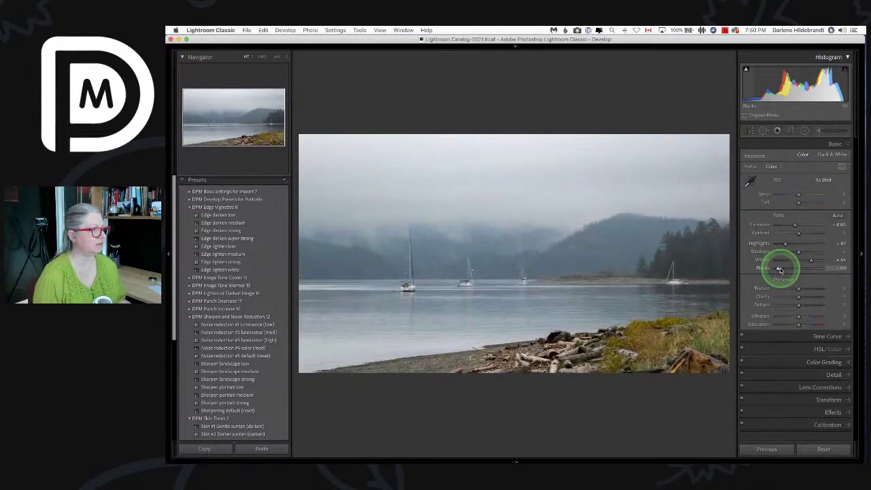
# Step: Set Dehaze to +32 and adjust the white balance to Temp +1 and Tint +3
pyautogui.moveTo(797, 304); pyautogui.dragTo(806, 306)
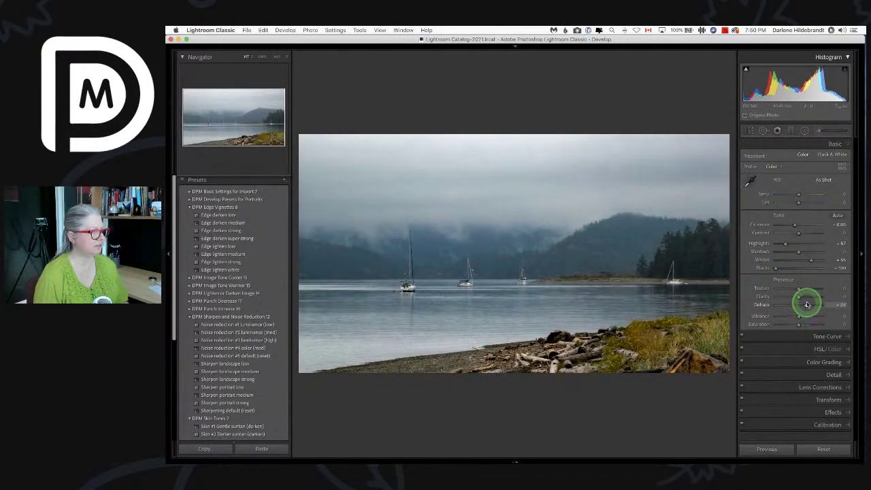
pyautogui.moveTo(798, 194); pyautogui.dragTo(798, 202)
pyautogui.click(797, 202)
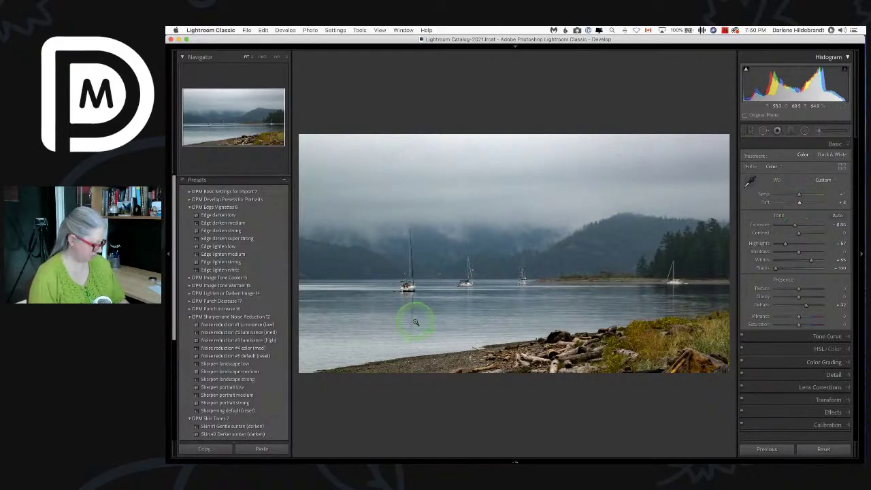
# Step: Trim more of the beach from the lower edge of the crop
pyautogui.press('r')
pyautogui.moveTo(487, 347); pyautogui.dragTo(486, 334)
pyautogui.press('Return')
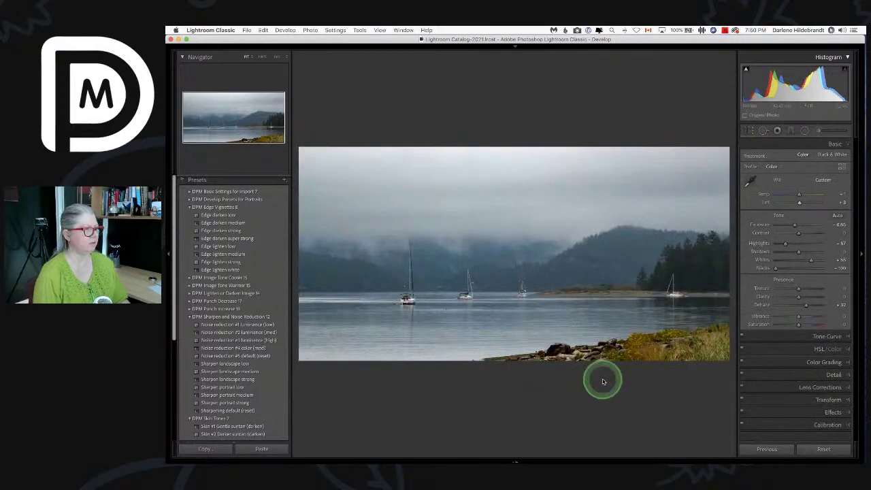
# Step: Compare the cropped composition with the full frame of the toned beach photo
pyautogui.press('r')
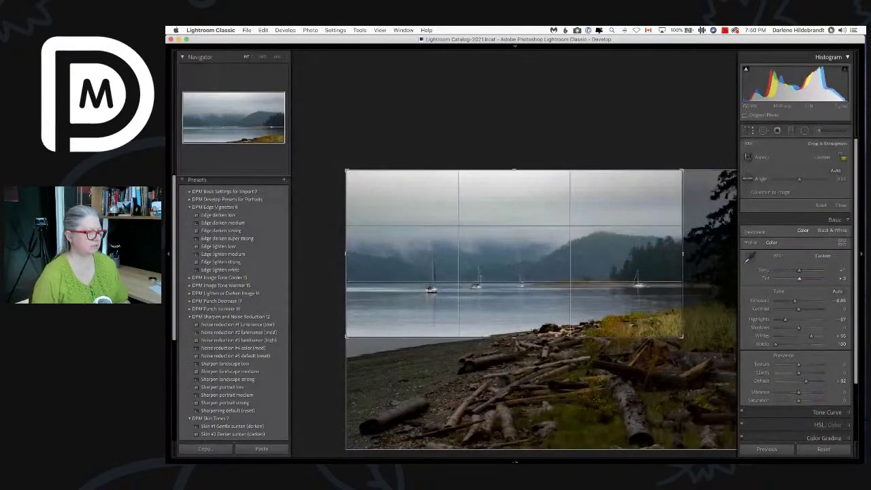
pyautogui.click(602, 382)
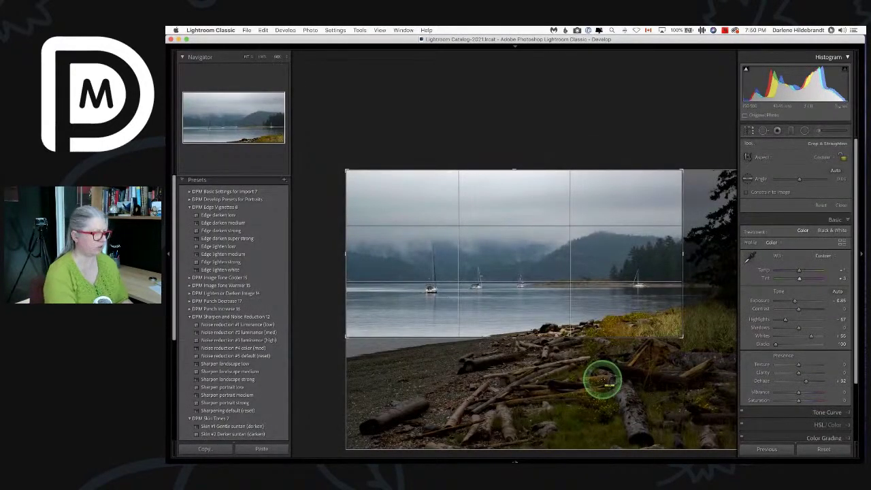
pyautogui.press('r')
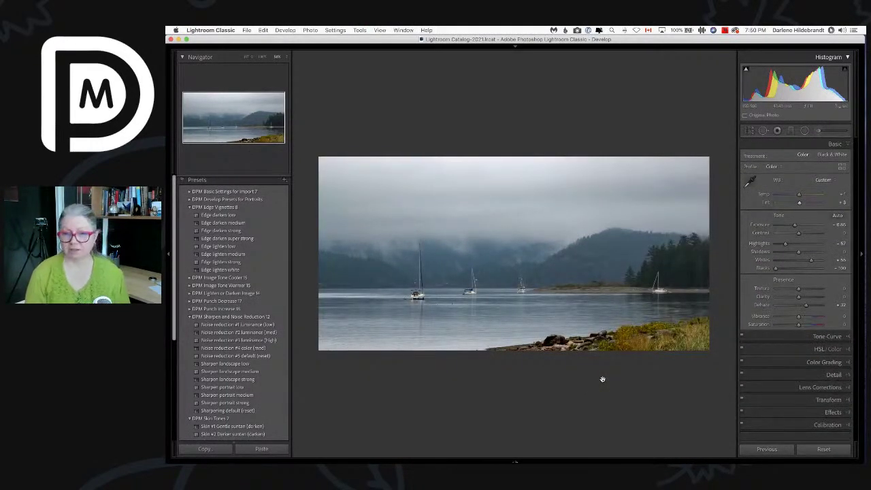
pyautogui.press('r')
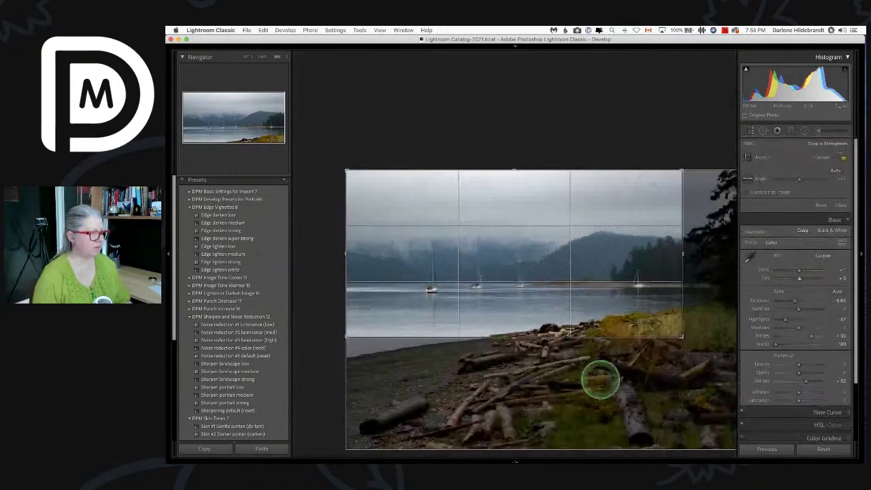
# Step: Reset the crop and try a full-height vertical crop over the three left sailboats and the driftwood
pyautogui.click(820, 206)
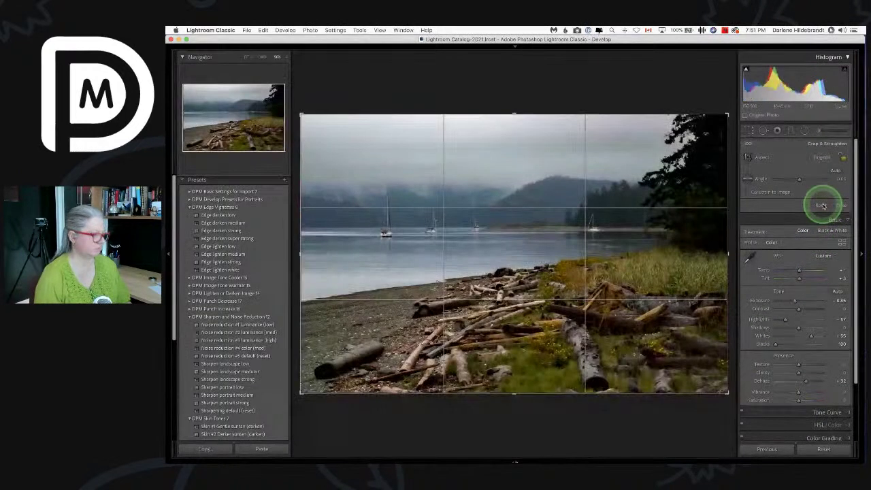
pyautogui.press('x')
pyautogui.click(505, 242)
pyautogui.moveTo(529, 255); pyautogui.dragTo(573, 252)
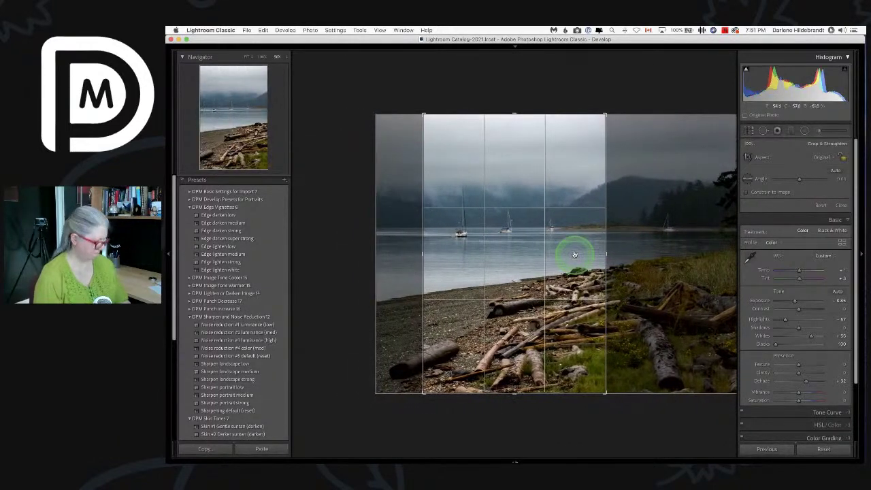
pyautogui.press('Return')
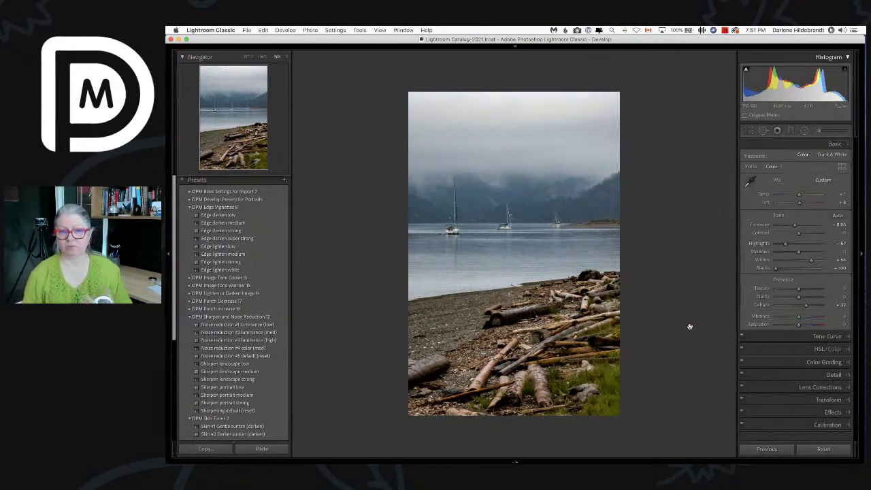
# Step: Set Dehaze to +48 on the driftwood beach photo
pyautogui.moveTo(689, 327)
pyautogui.mouseDown()
pyautogui.moveTo(546, 307)
pyautogui.moveTo(370, 369)
pyautogui.moveTo(527, 368)
pyautogui.moveTo(540, 226)
pyautogui.moveTo(476, 311)
pyautogui.moveTo(509, 296)
pyautogui.moveTo(509, 262)
pyautogui.moveTo(771, 275)
pyautogui.mouseUp()
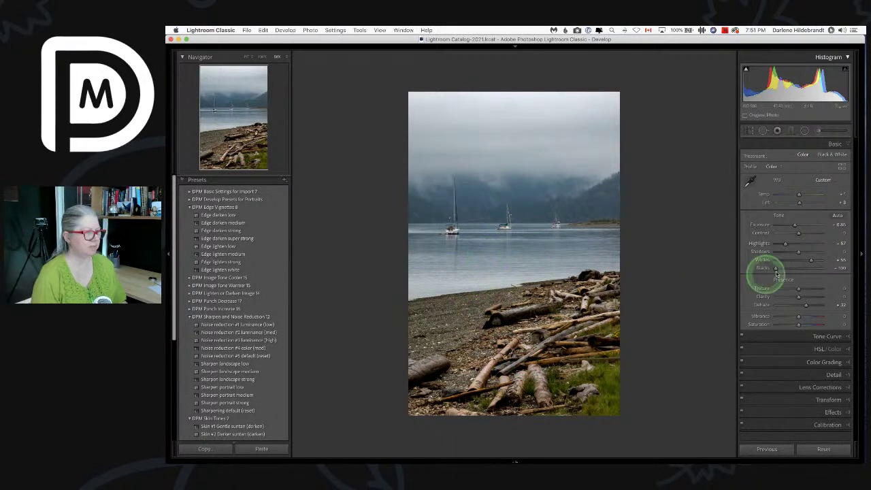
pyautogui.moveTo(804, 305); pyautogui.dragTo(809, 306)
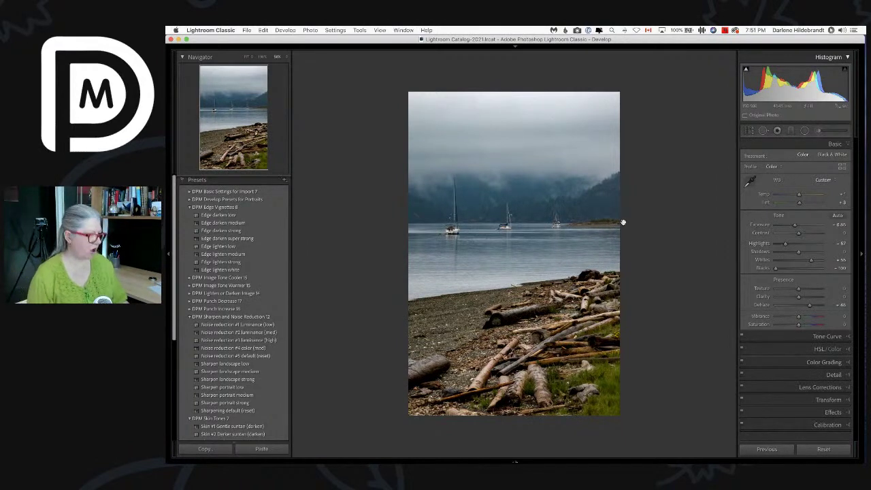
# Step: Switch the crop back to landscape orientation and restore the full frame of the beach photo
pyautogui.press('r')
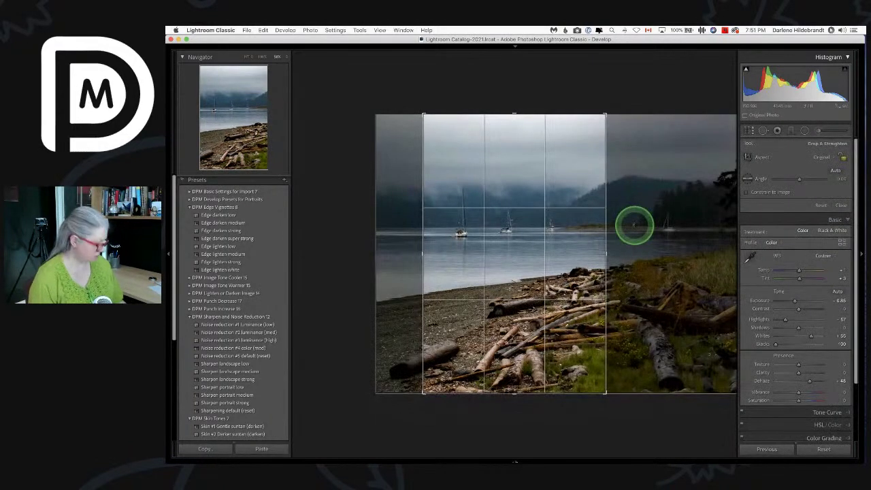
pyautogui.press('x')
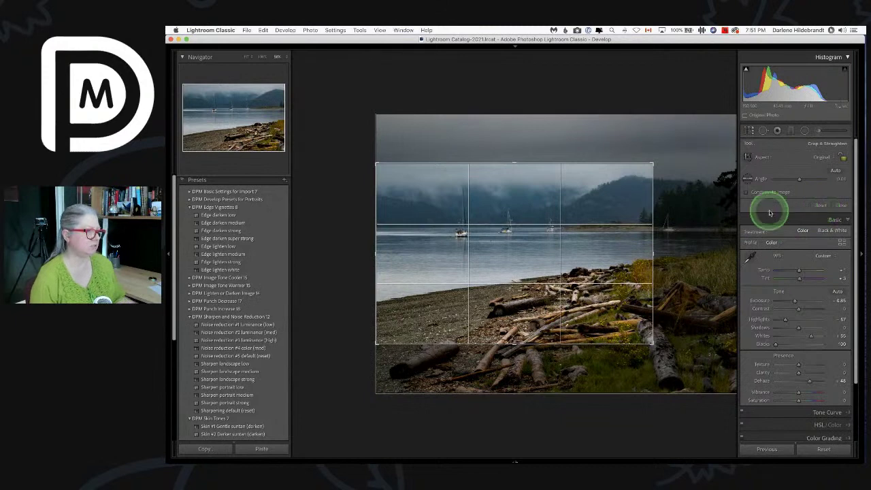
pyautogui.press('Return')
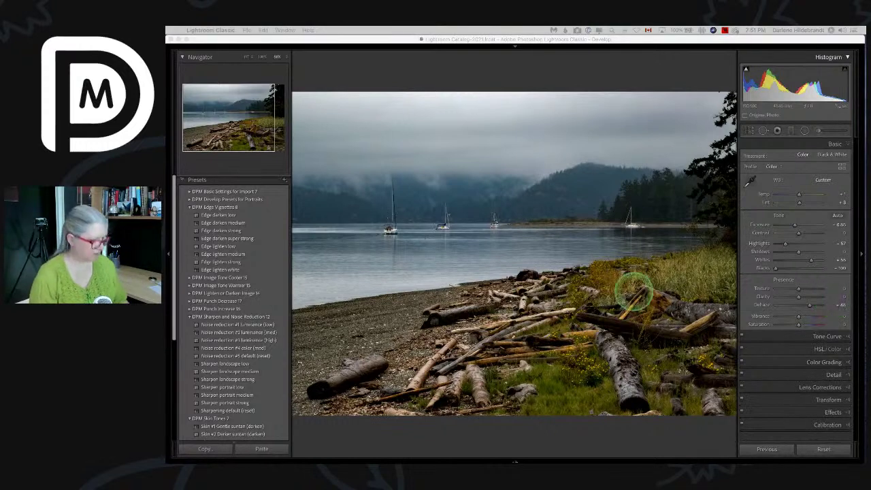
# Step: From the library grid, display the sunrise, driftwood shore, pink flower, forest sculpture, zinnia and spiky plant photos together in Survey view
pyautogui.press('g')
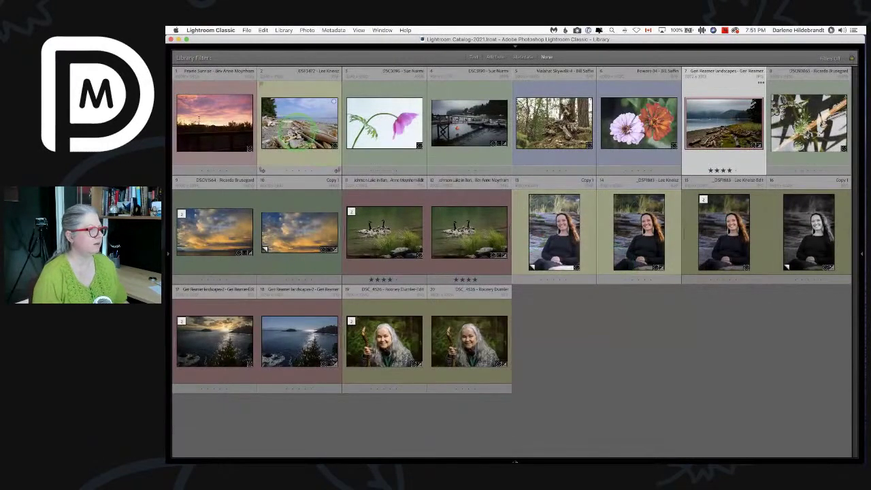
pyautogui.click(239, 130)
pyautogui.keyDown('shift'); pyautogui.click(360, 130); pyautogui.keyUp('shift')
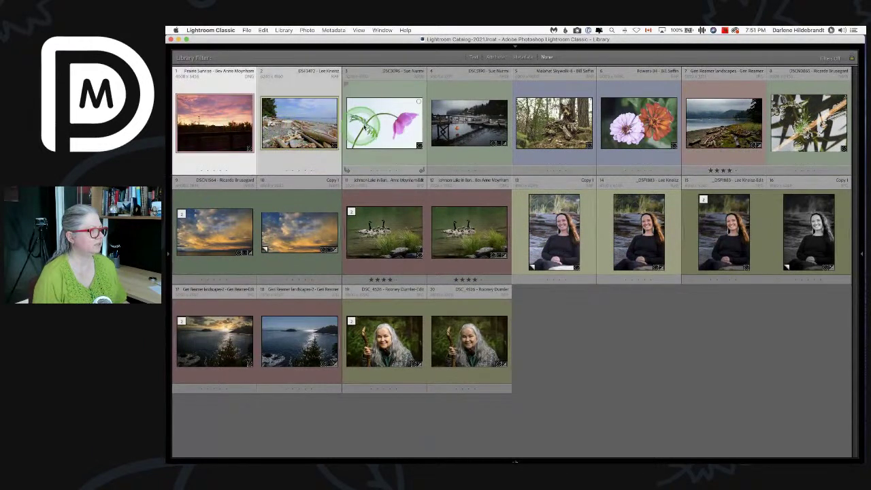
pyautogui.keyDown('super'); pyautogui.click(553, 123); pyautogui.keyUp('super')
pyautogui.keyDown('super'); pyautogui.click(638, 122); pyautogui.keyUp('super')
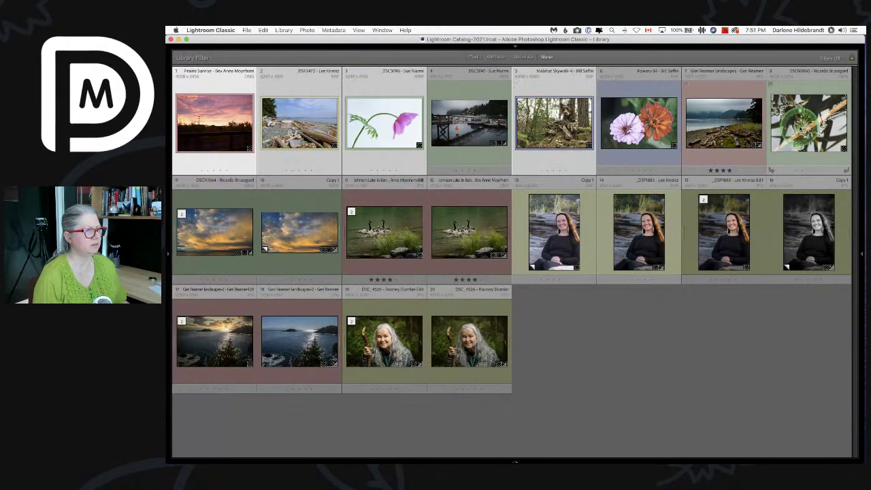
pyautogui.keyDown('super'); pyautogui.click(807, 123); pyautogui.keyUp('super')
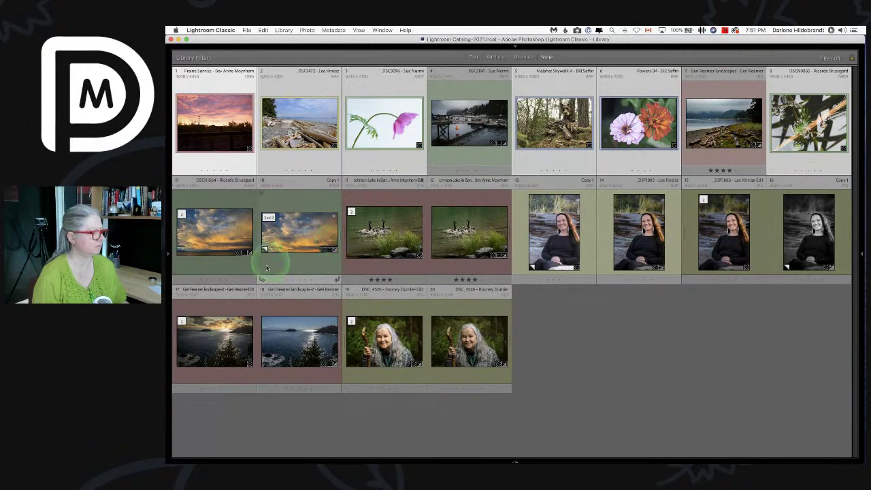
pyautogui.click(606, 312)
pyautogui.press('n')
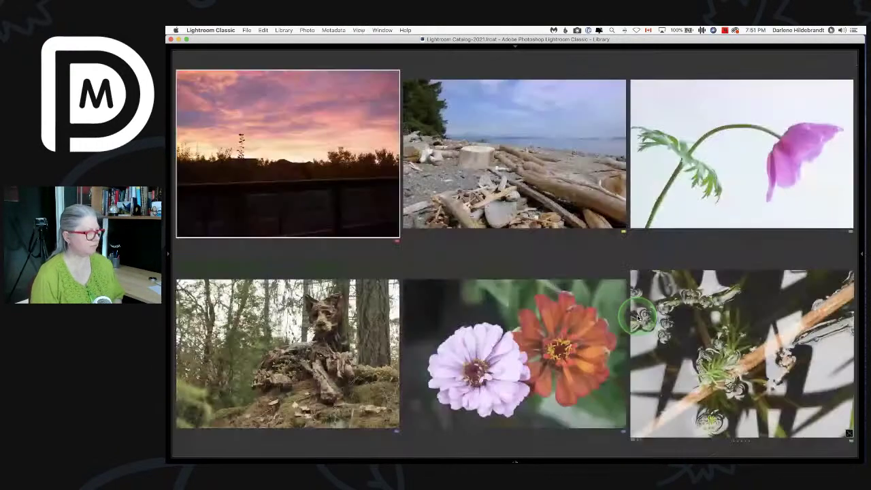